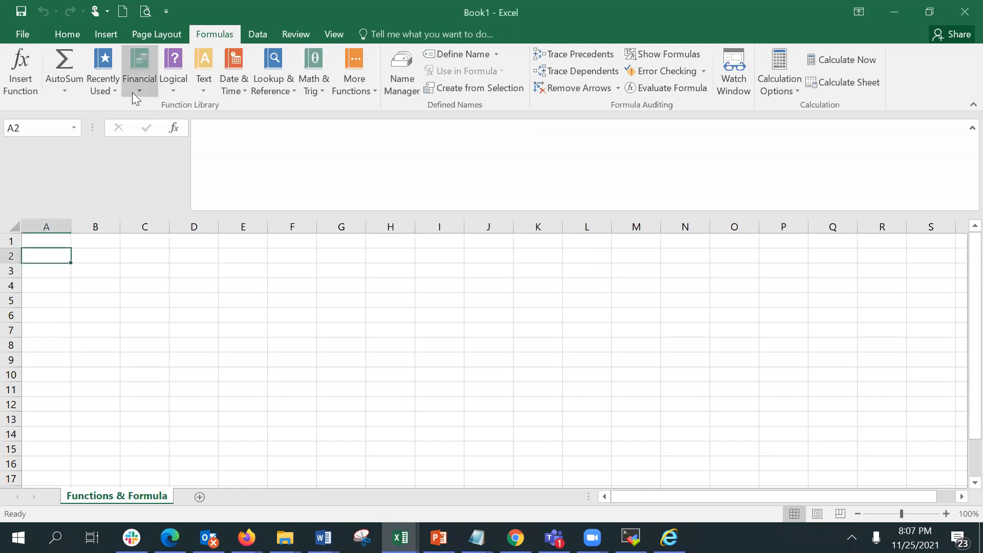
# Browse the function lists of each Function Library category, including the More Functions submenus.
pyautogui.click(132, 92)
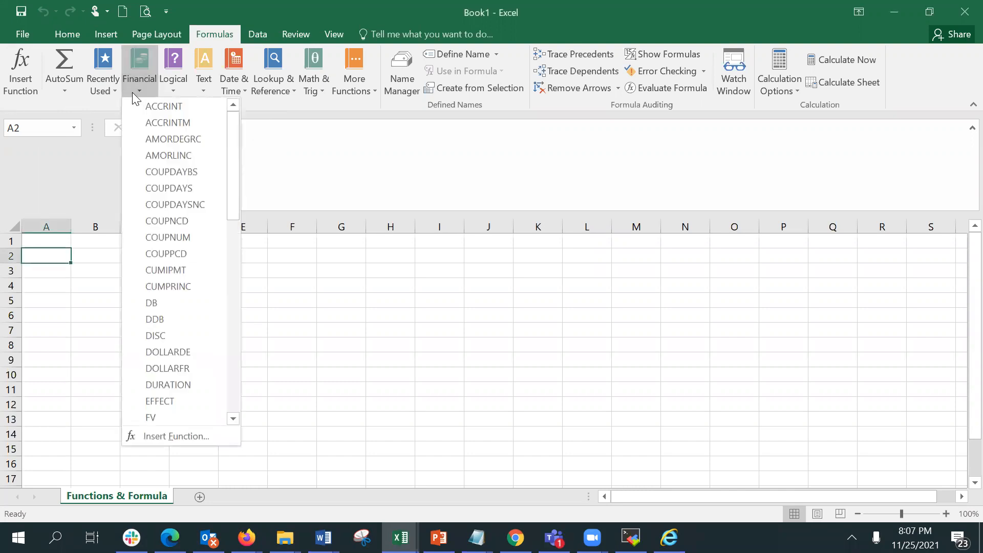
pyautogui.click(176, 92)
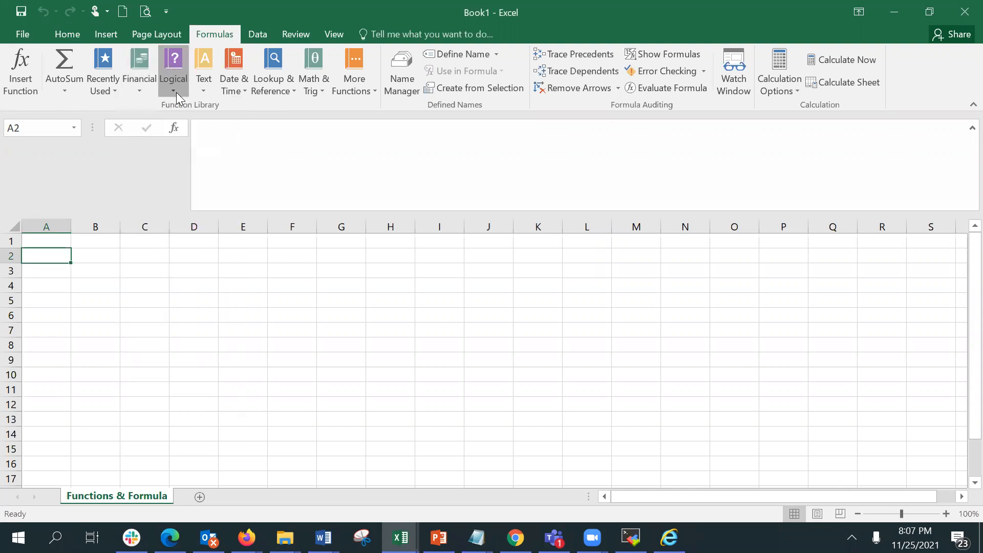
pyautogui.click(207, 90)
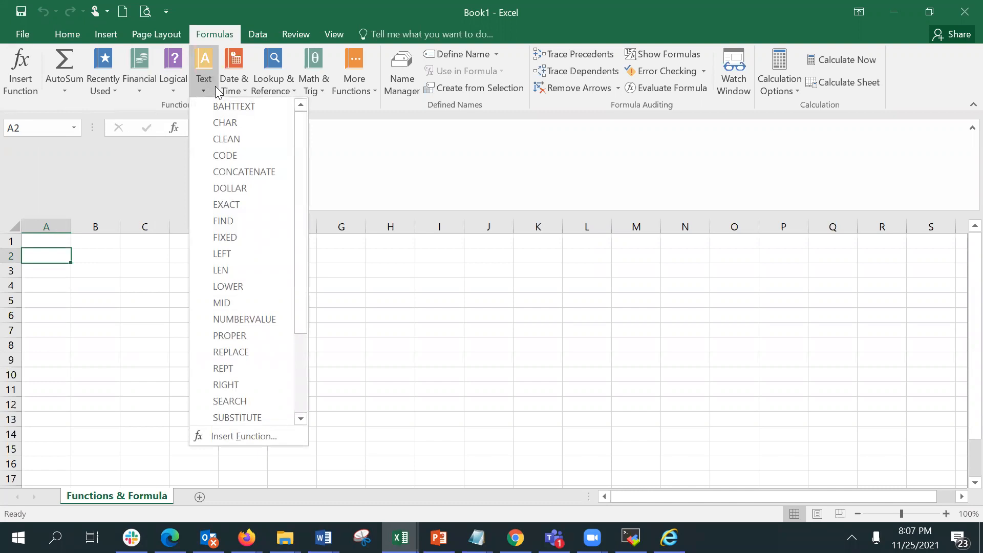
pyautogui.click(231, 88)
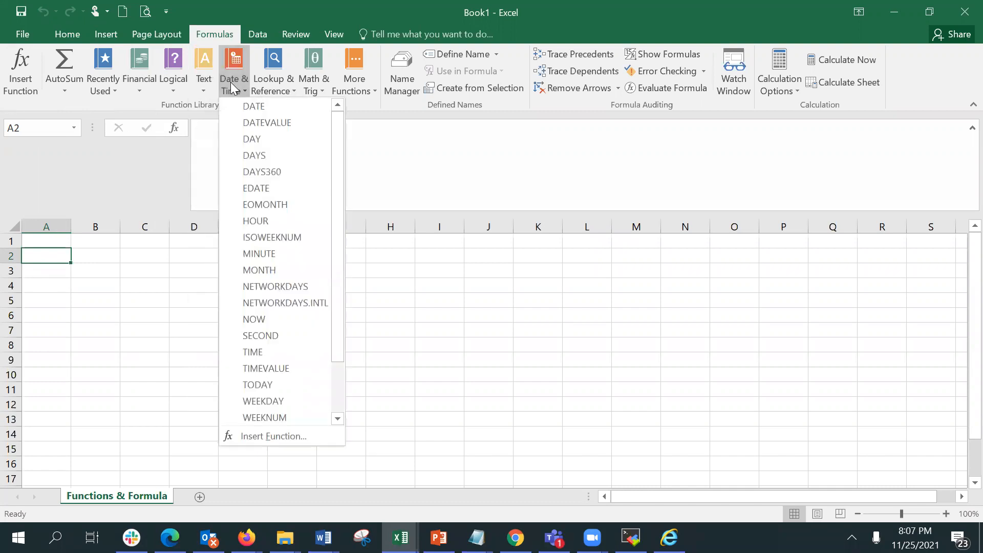
pyautogui.click(278, 80)
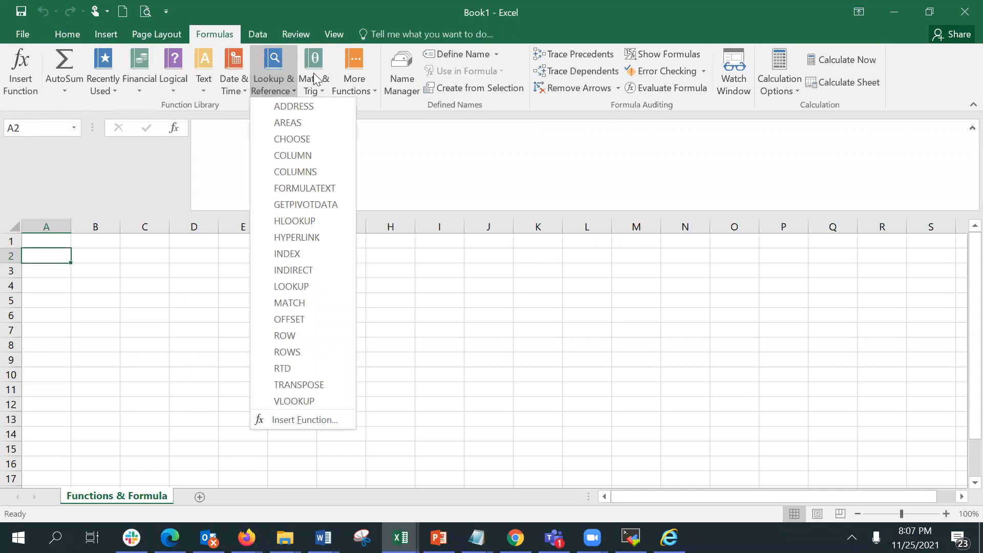
pyautogui.click(330, 82)
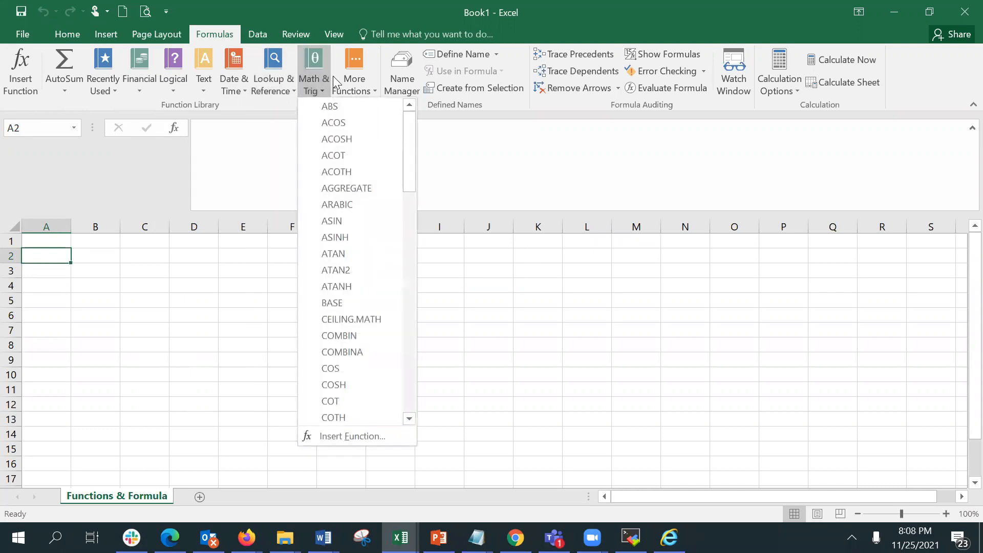
pyautogui.click(371, 82)
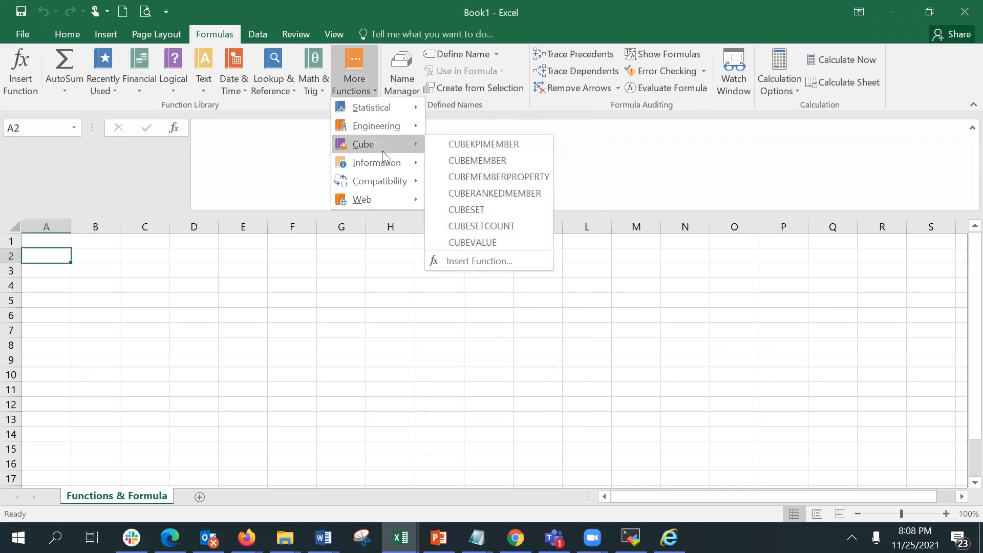
pyautogui.moveTo(379, 177)
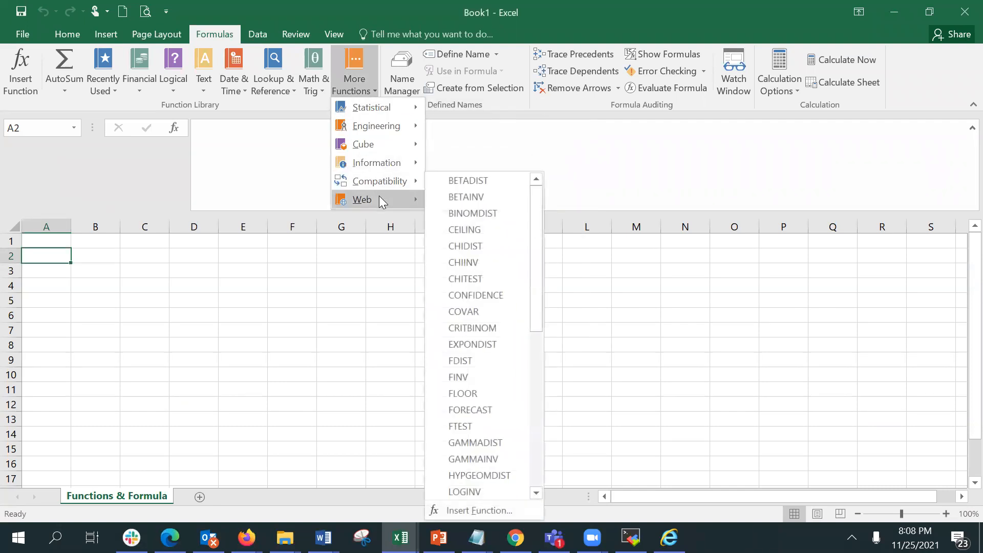
pyautogui.moveTo(380, 201)
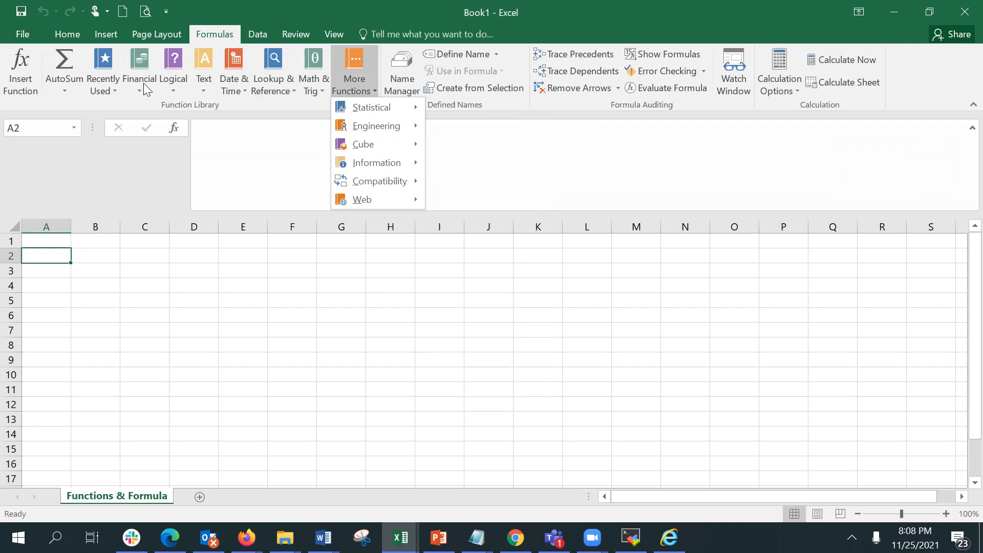
pyautogui.click(51, 257)
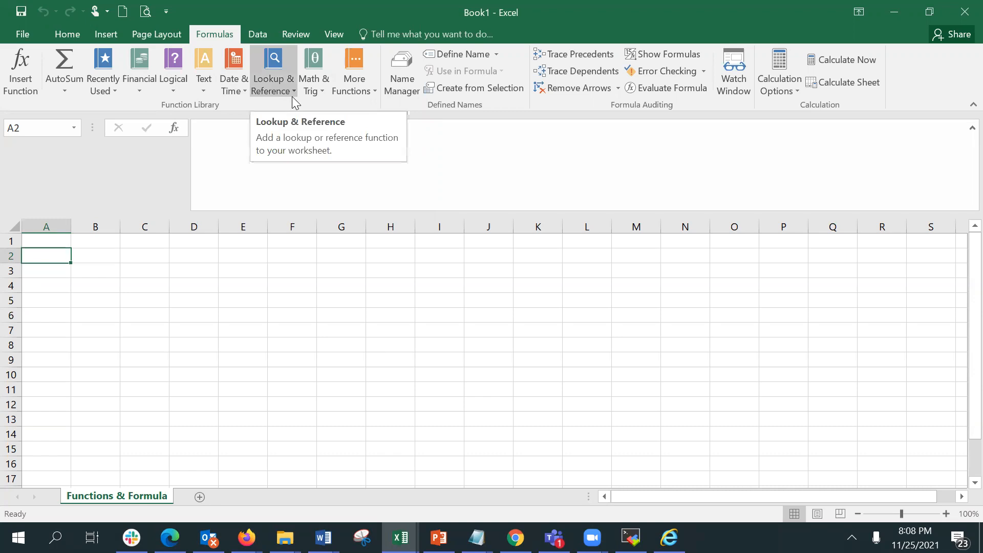
# Scroll through the Math & Trig function list.
pyautogui.click(315, 87)
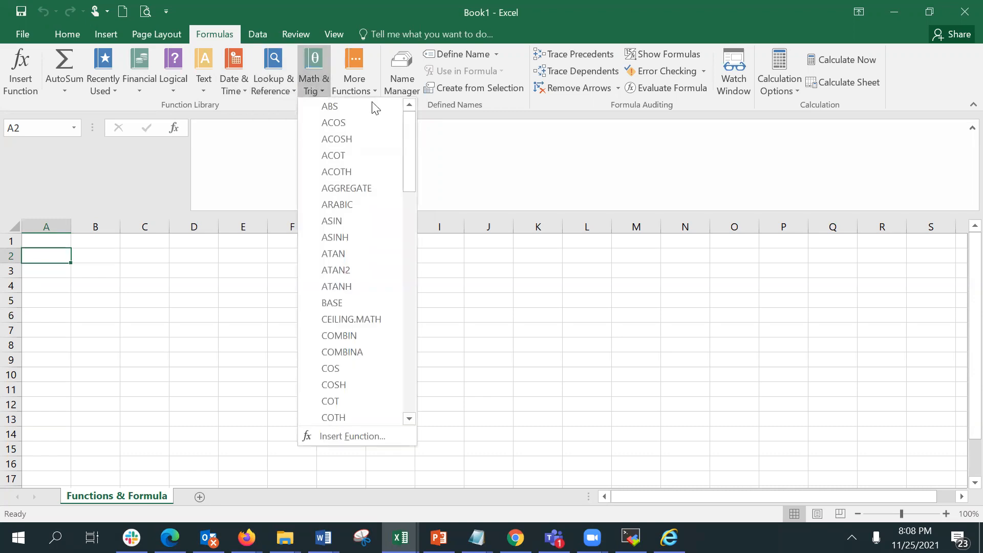
pyautogui.moveTo(409, 136); pyautogui.dragTo(394, 336)
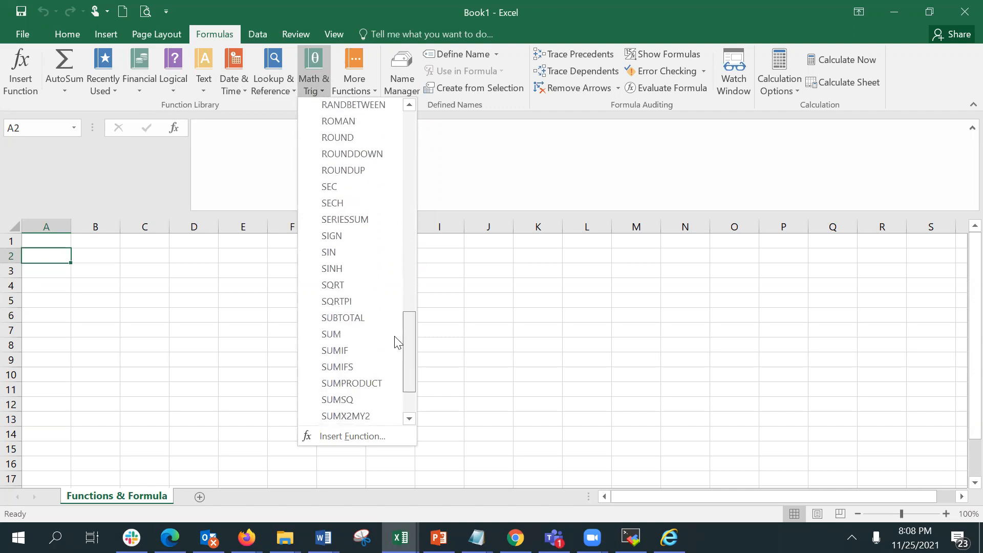
pyautogui.click(484, 299)
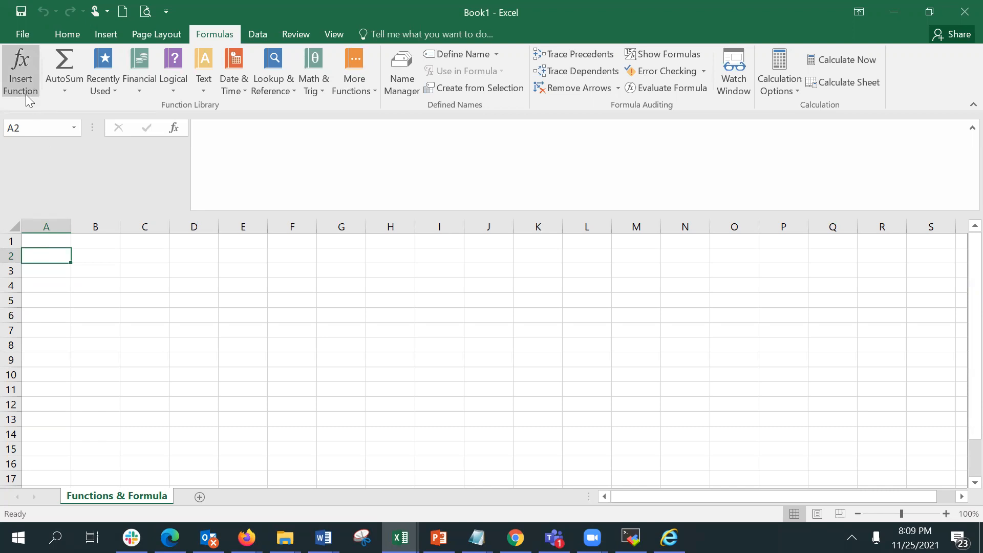
# Try to insert the Financial function ACCRINT into B2 through Insert Function without entering arguments.
pyautogui.click(82, 254)
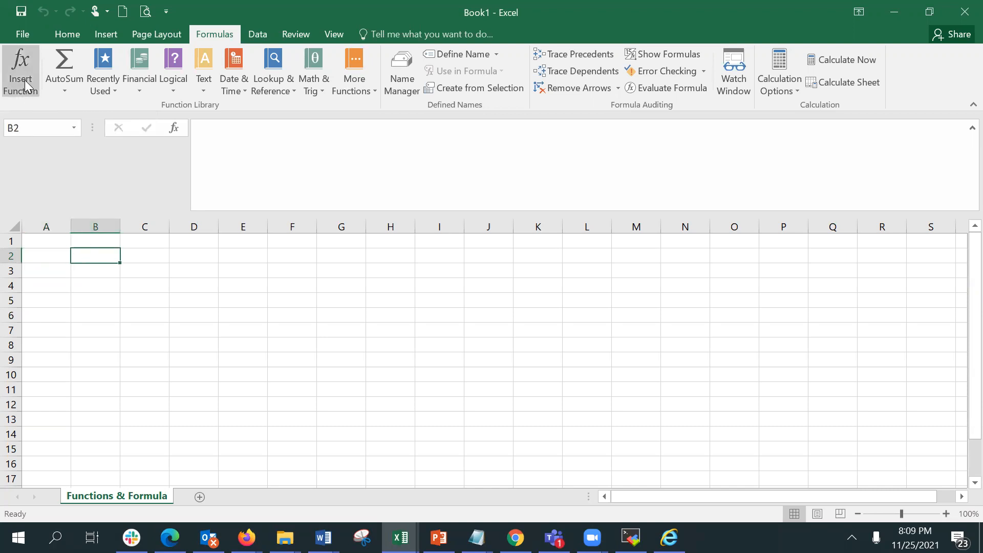
pyautogui.click(26, 86)
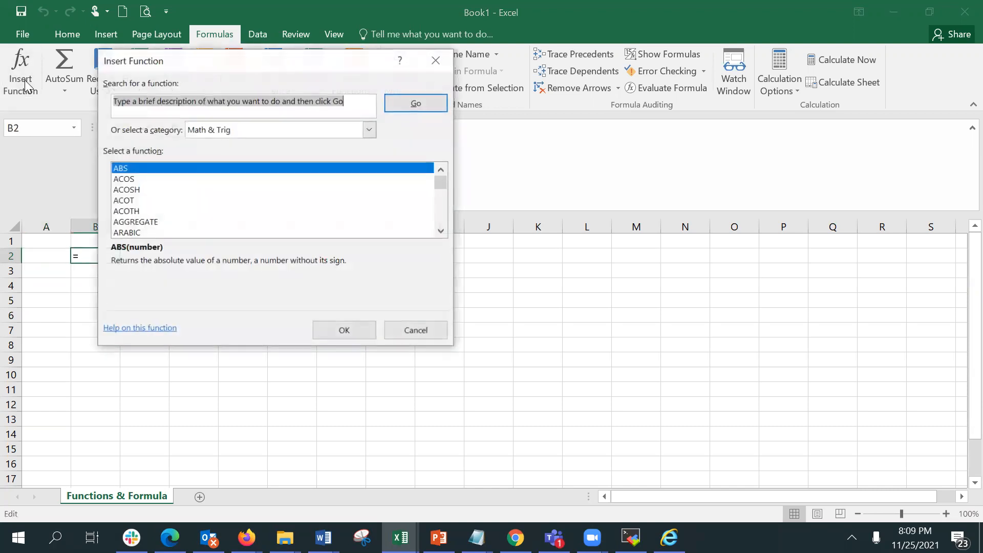
pyautogui.click(234, 133)
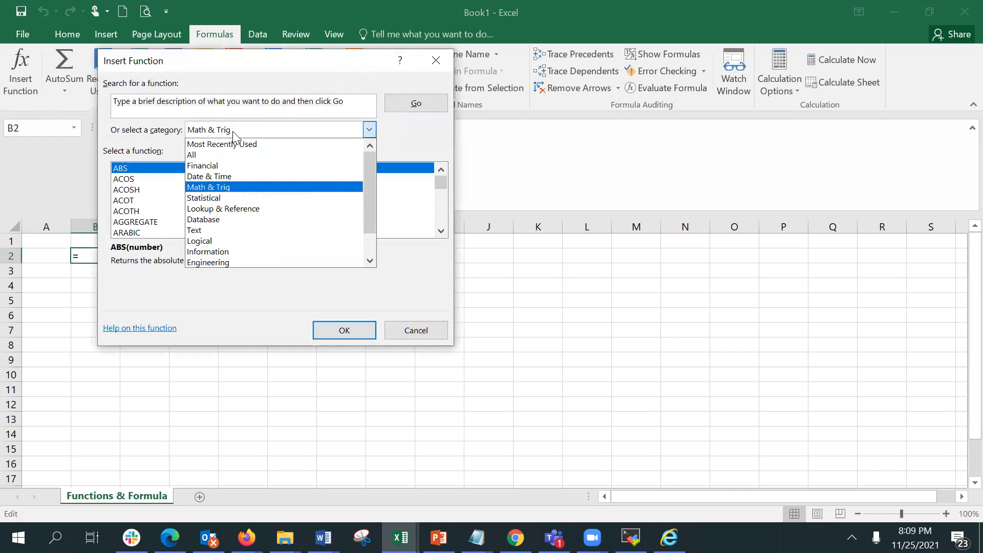
pyautogui.click(229, 165)
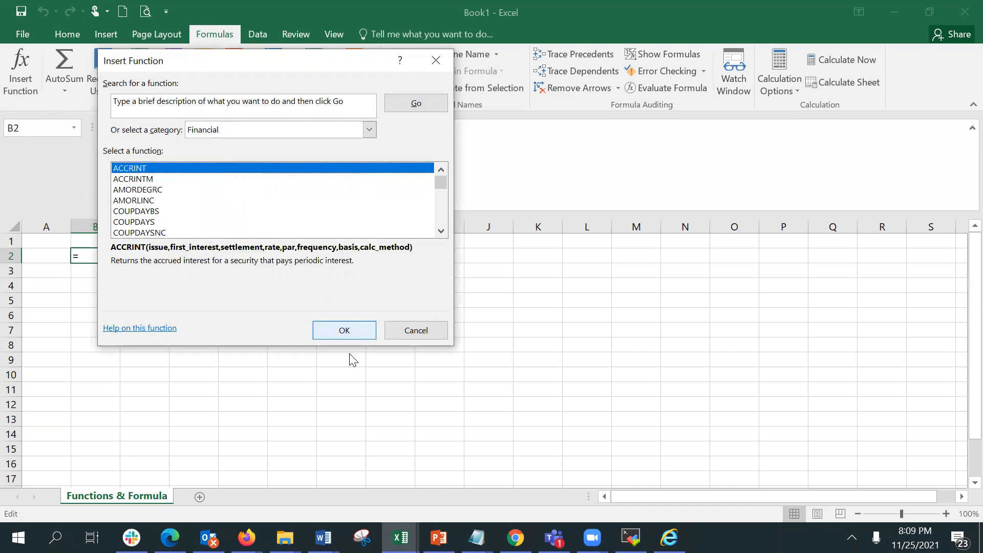
pyautogui.click(345, 332)
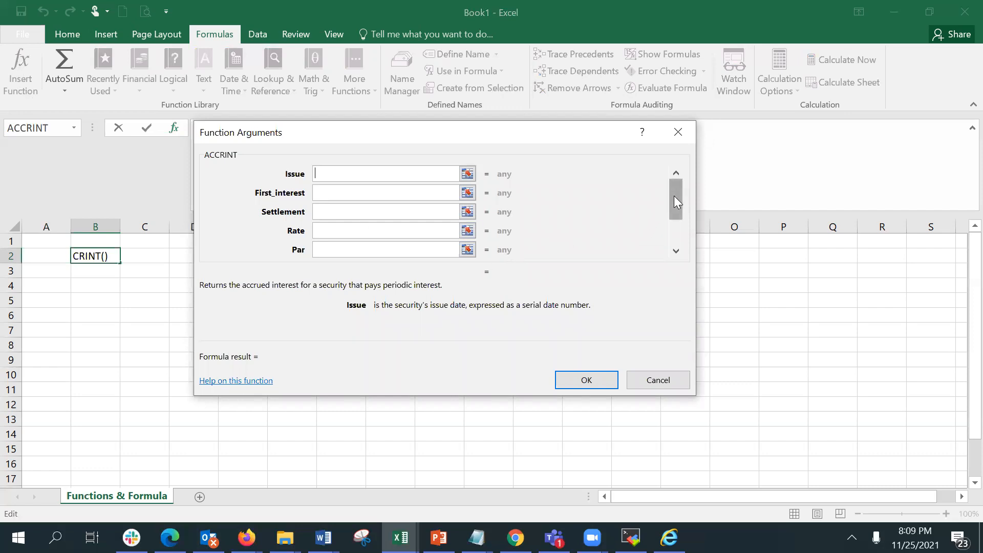
pyautogui.moveTo(675, 221); pyautogui.dragTo(674, 225)
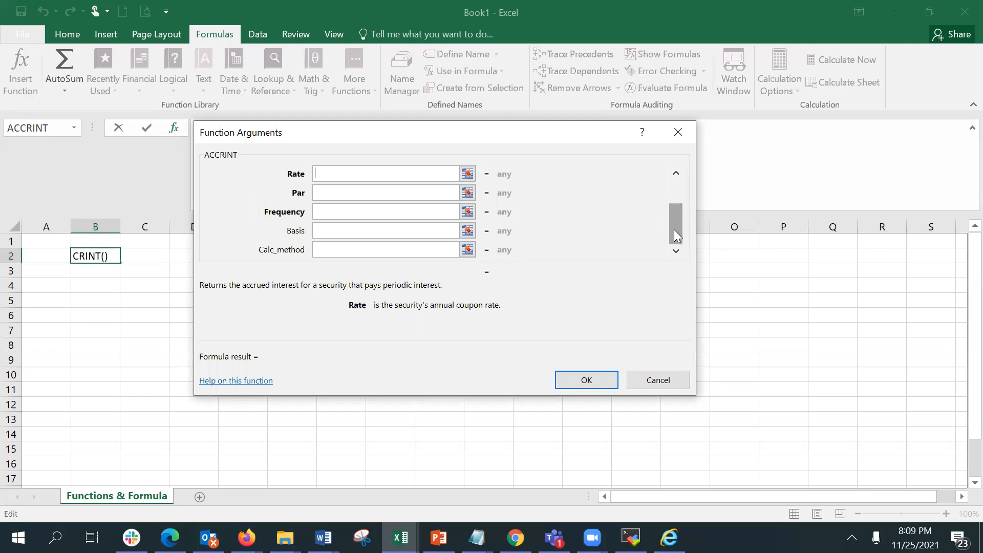
pyautogui.click(587, 380)
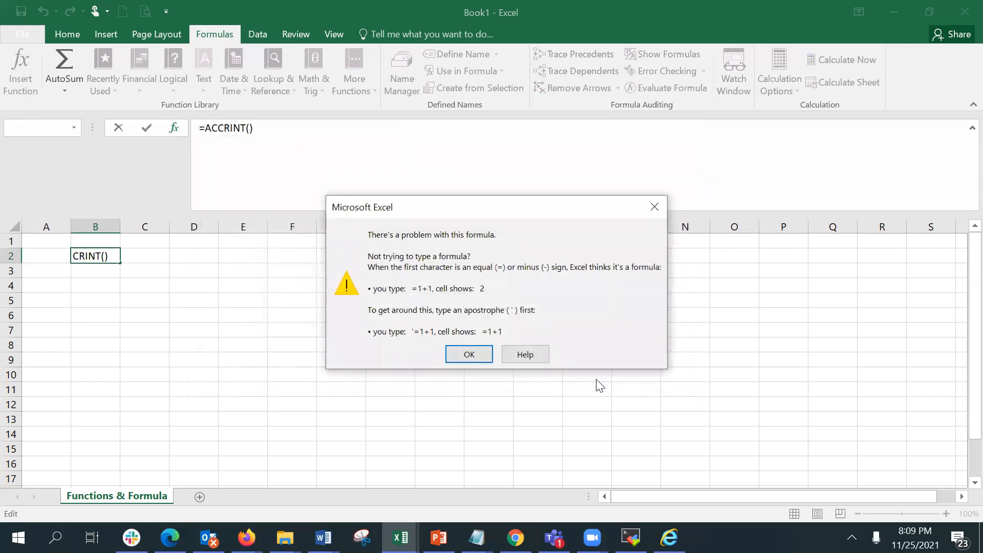
pyautogui.click(467, 355)
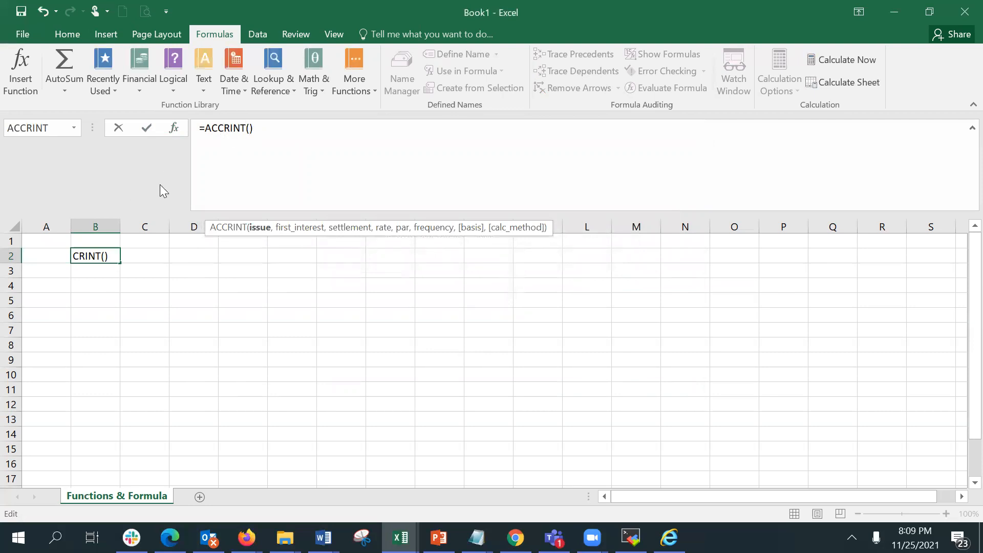
# Delete the ACCRINT formula from B2.
pyautogui.click(274, 127)
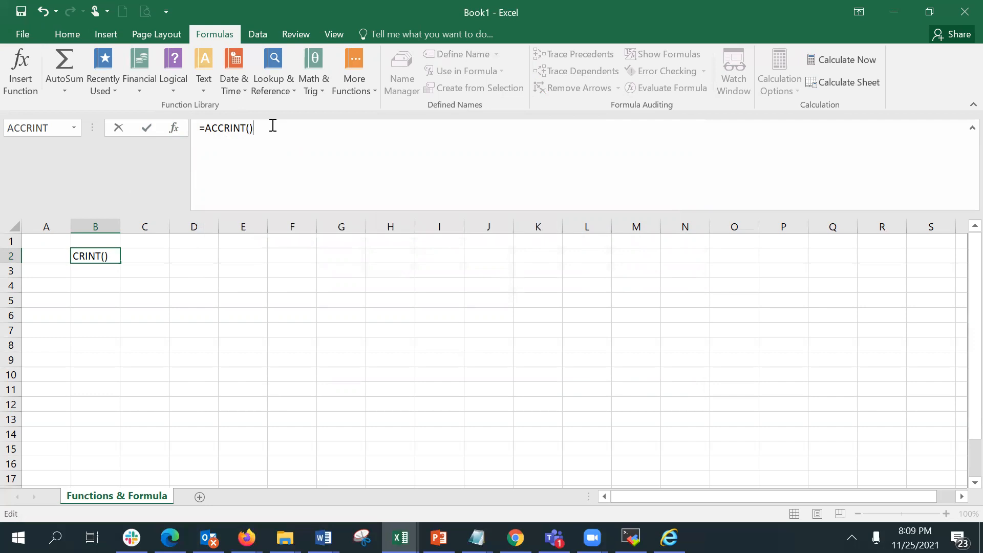
pyautogui.press('BackSpace')
pyautogui.press('BackSpace')
pyautogui.press('BackSpace')
pyautogui.press('BackSpace')
pyautogui.press('BackSpace')
pyautogui.press('BackSpace')
pyautogui.press('BackSpace')
pyautogui.press('BackSpace')
pyautogui.press('BackSpace')
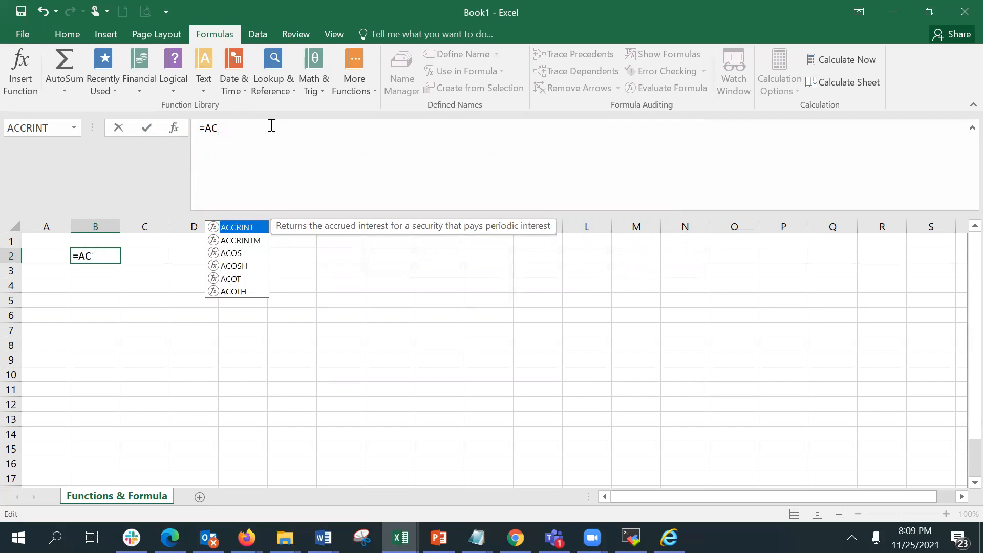
pyautogui.press('BackSpace')
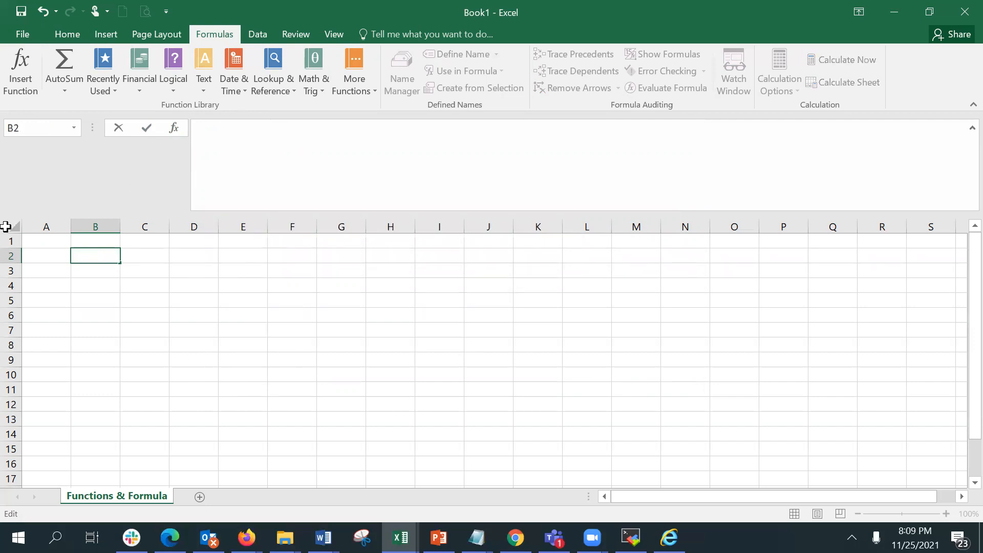
# Insert ACCRINT into B2 from the Financial function list, then cancel its Function Arguments dialog.
pyautogui.click(97, 288)
pyautogui.click(93, 270)
pyautogui.click(79, 257)
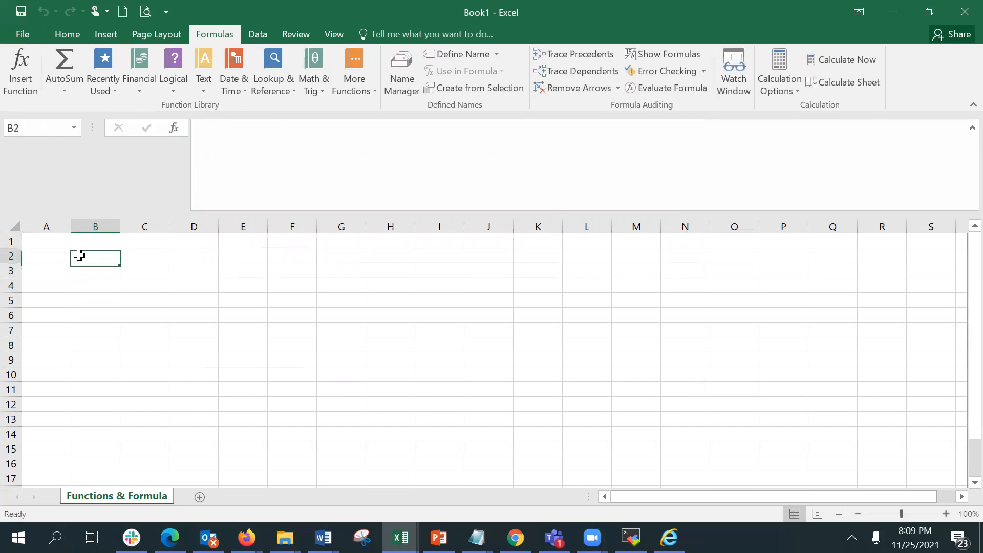
pyautogui.click(135, 83)
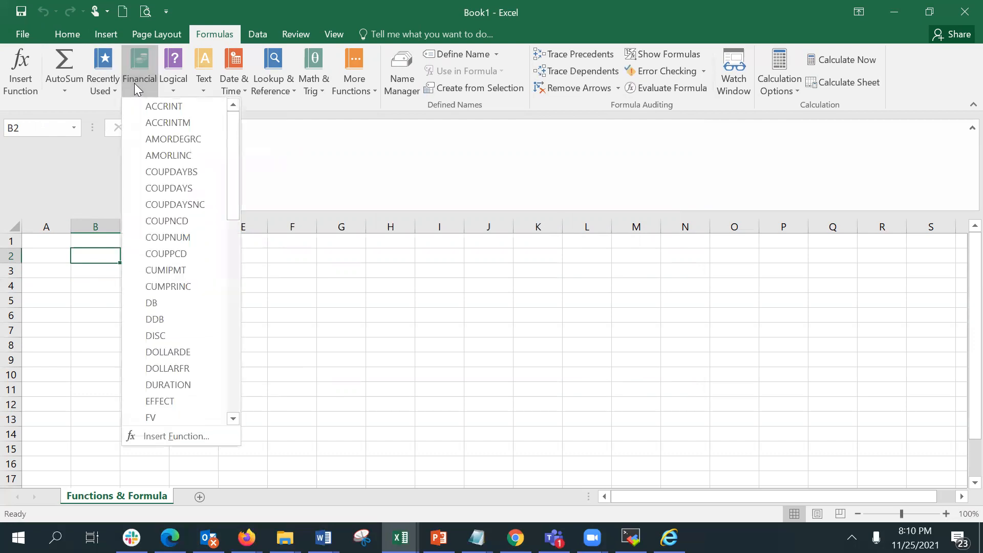
pyautogui.click(164, 106)
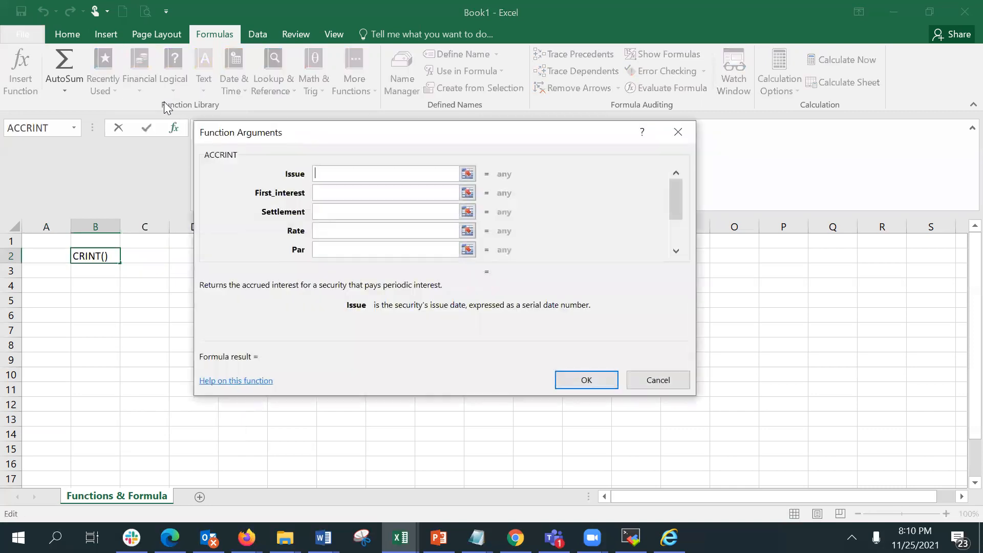
pyautogui.click(338, 193)
pyautogui.click(330, 176)
pyautogui.click(657, 380)
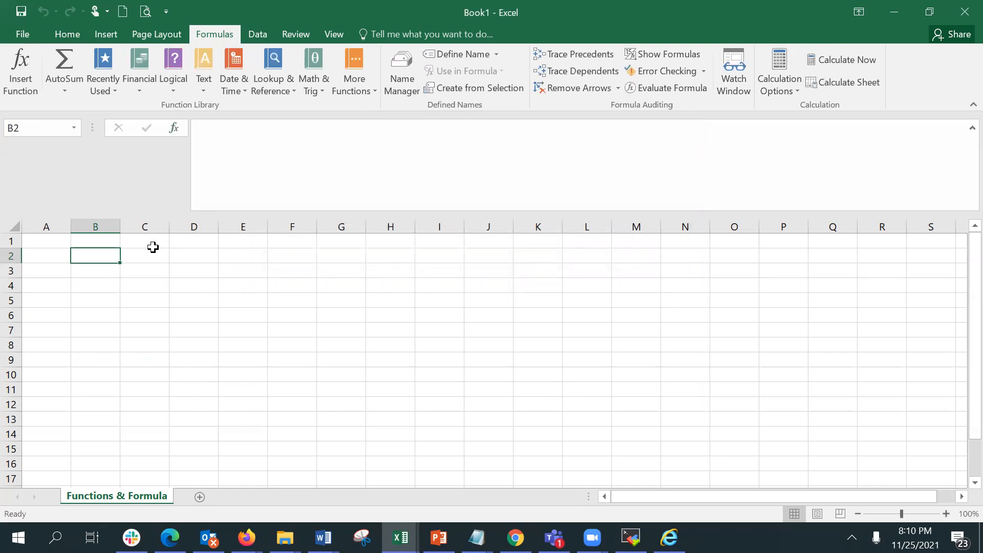
# Start an ACCRINT formula in B2 by typing =ac and picking ACCRINT from the suggestions.
pyautogui.write('=')
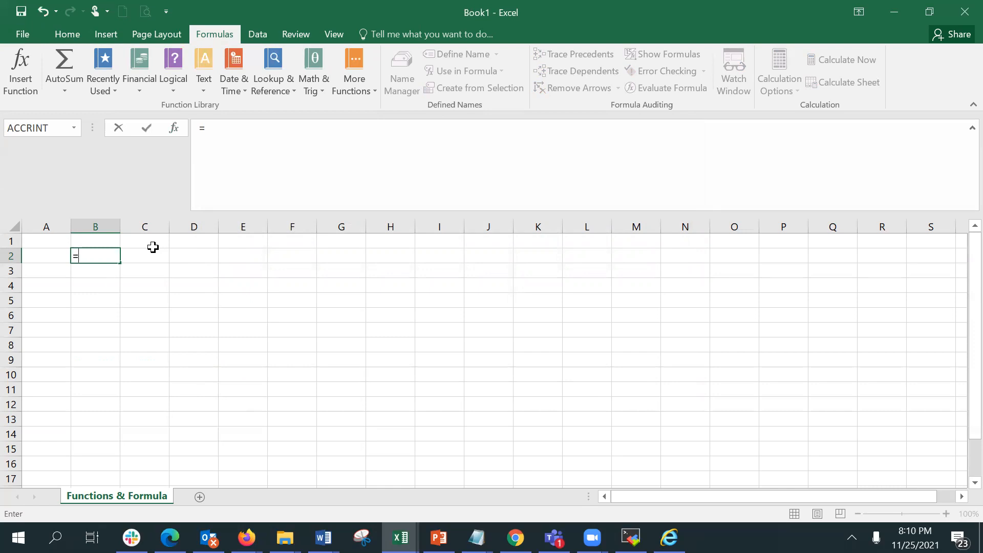
pyautogui.write('a')
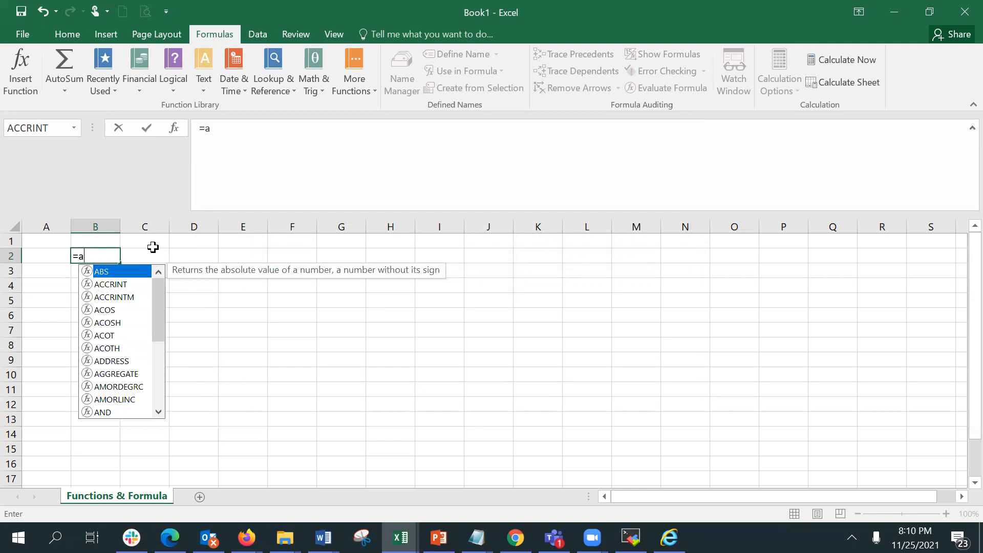
pyautogui.write('c')
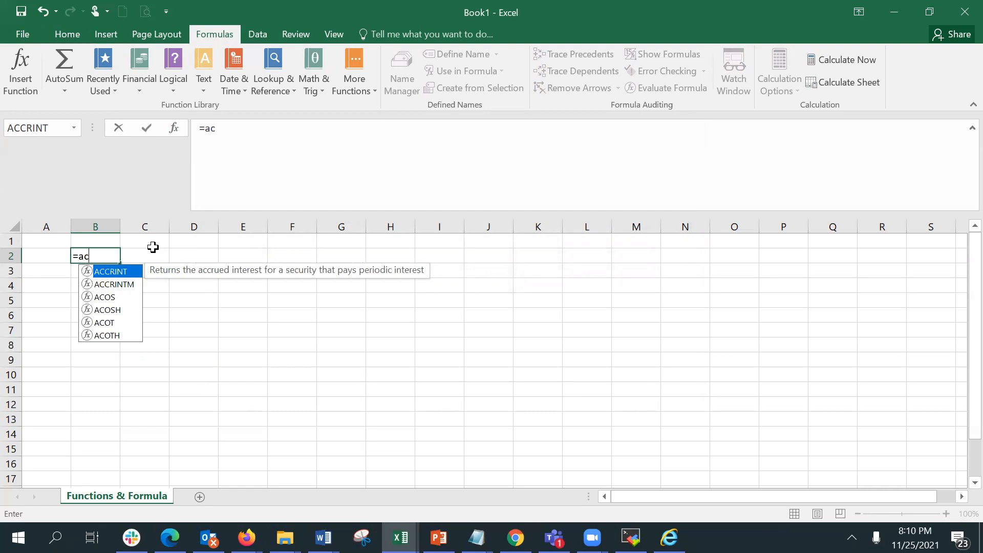
pyautogui.doubleClick(105, 271)
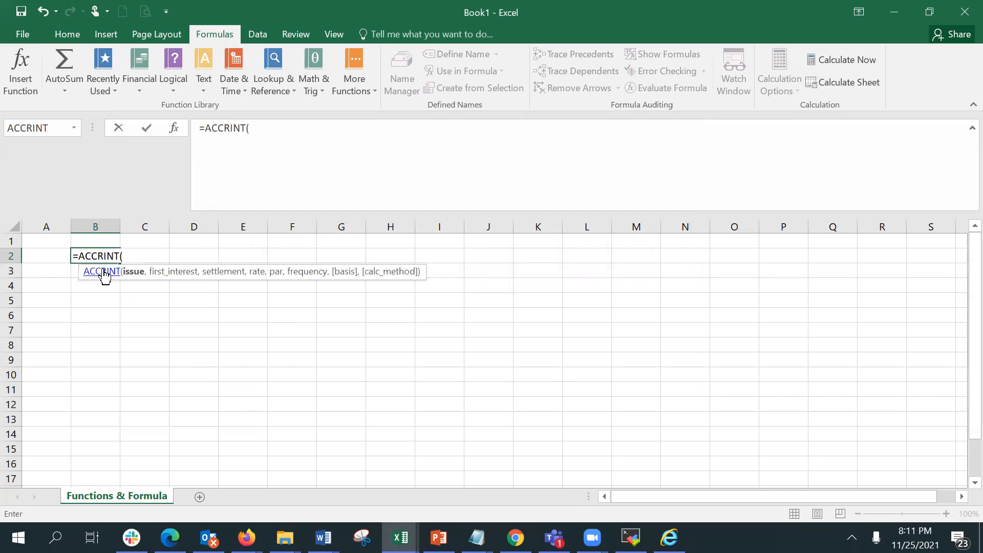
# Re-pick ACCRINT from the suggestions in B2, open its Function Arguments dialog, and cancel the whole entry.
pyautogui.press('BackSpace')
pyautogui.press('BackSpace')
pyautogui.press('BackSpace')
pyautogui.press('BackSpace')
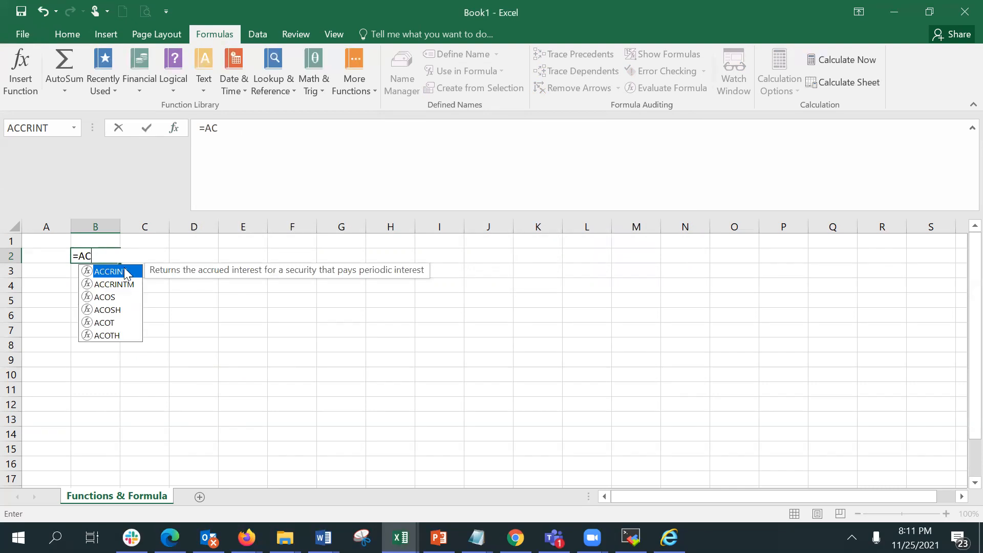
pyautogui.doubleClick(124, 272)
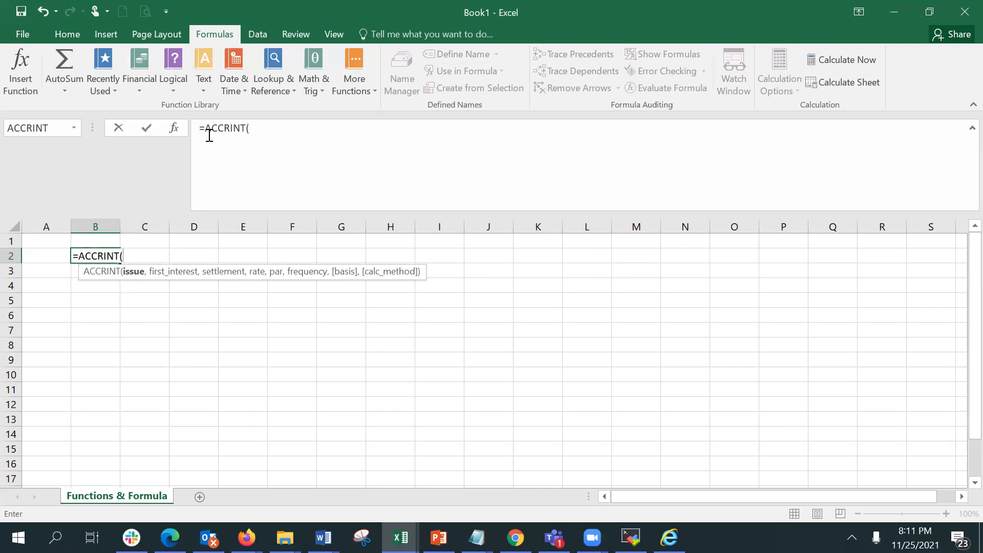
pyautogui.click(174, 129)
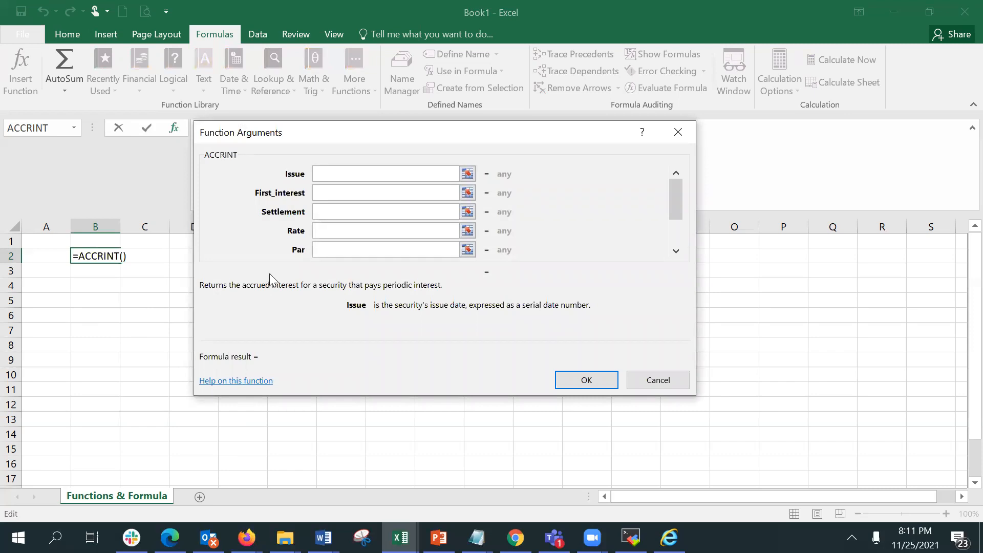
pyautogui.press('Escape')
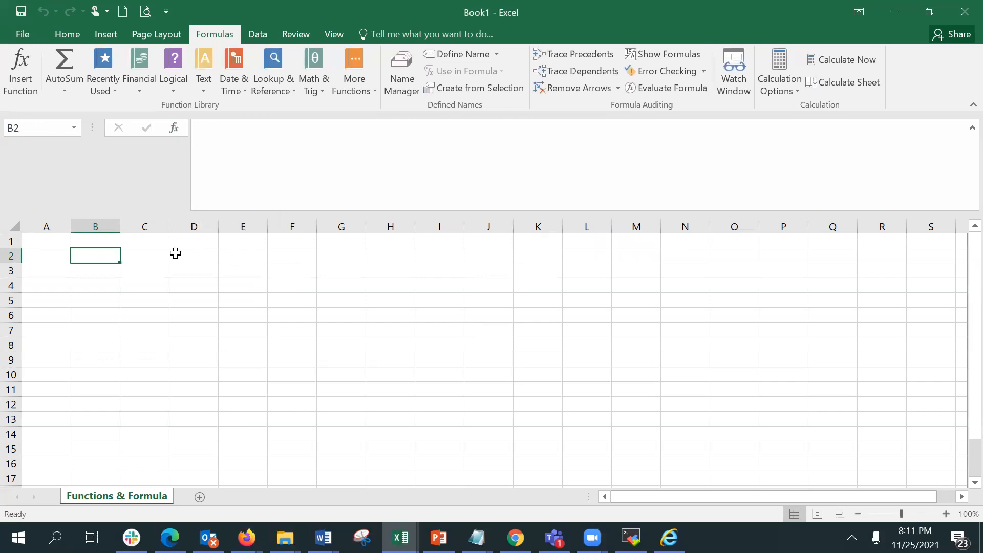
# Widen column A slightly and enter Shahrukh Khan in cell A2.
pyautogui.click(60, 255)
pyautogui.click(60, 239)
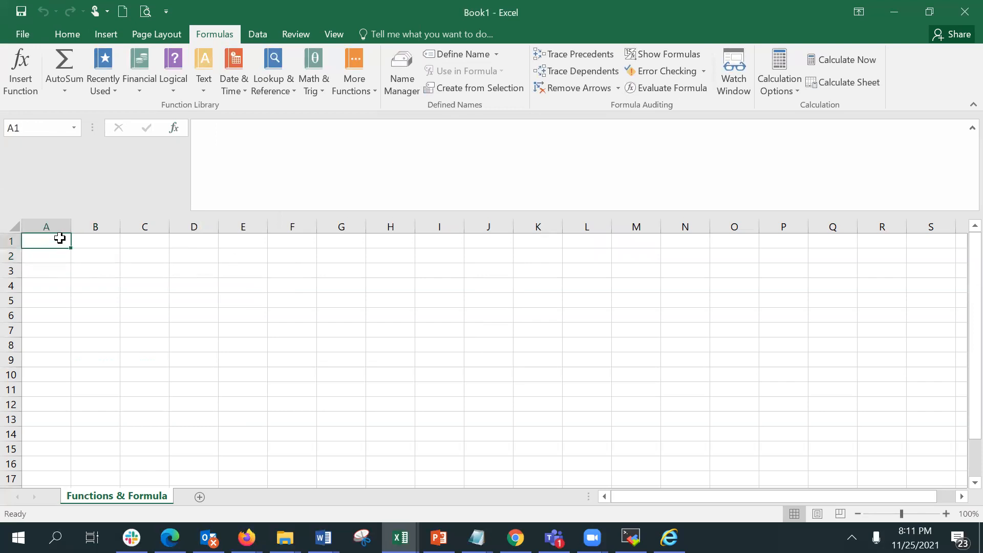
pyautogui.press('Down')
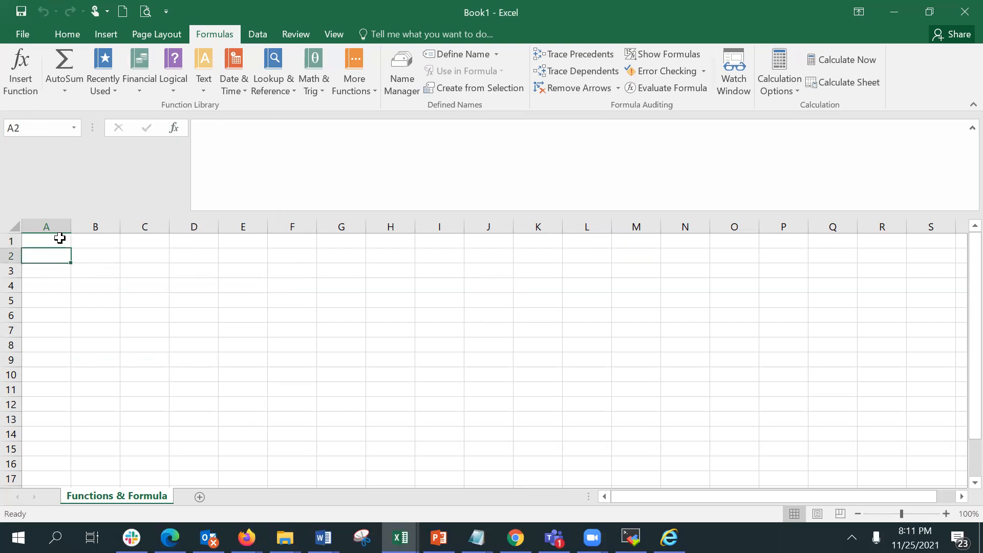
pyautogui.moveTo(70, 226); pyautogui.dragTo(96, 222)
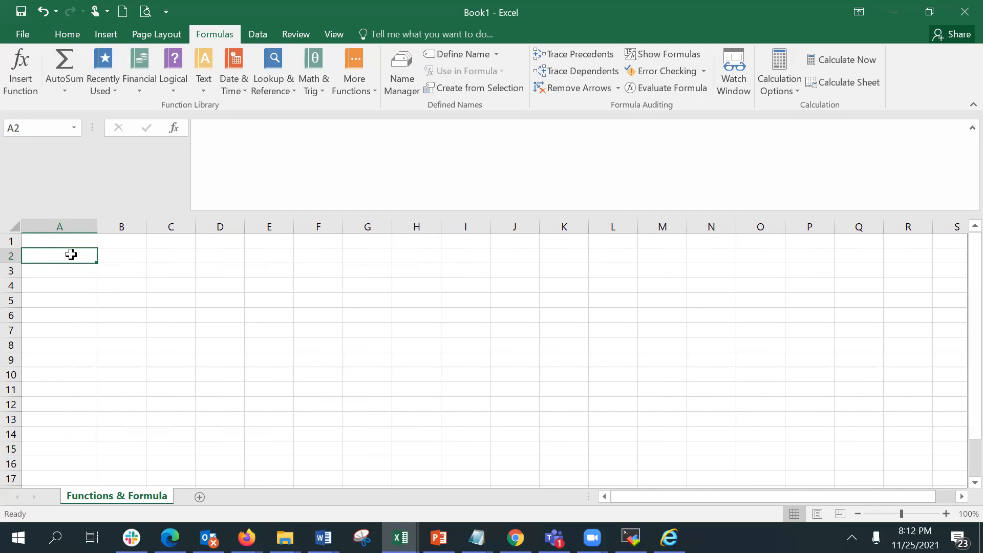
pyautogui.write('Shahrukh Khan')
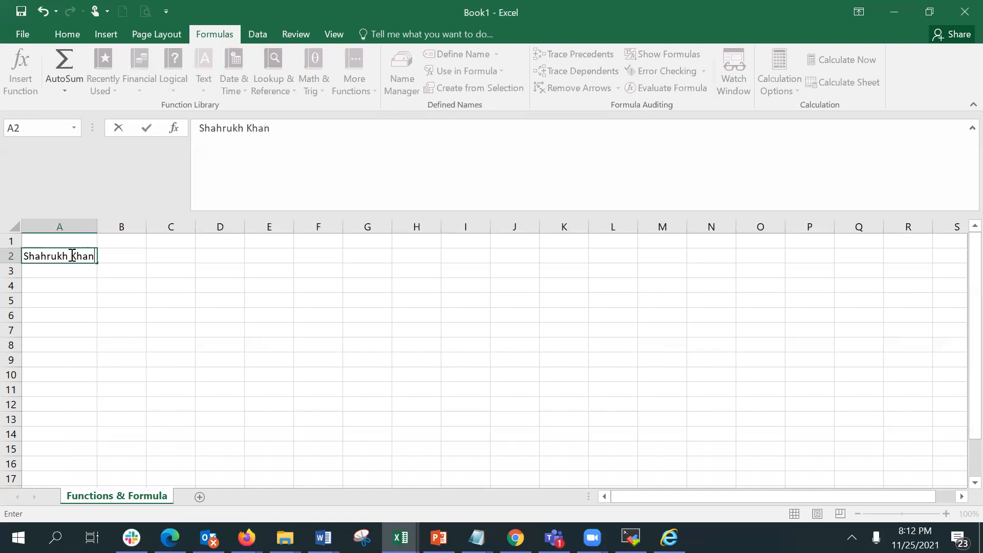
pyautogui.press('Return')
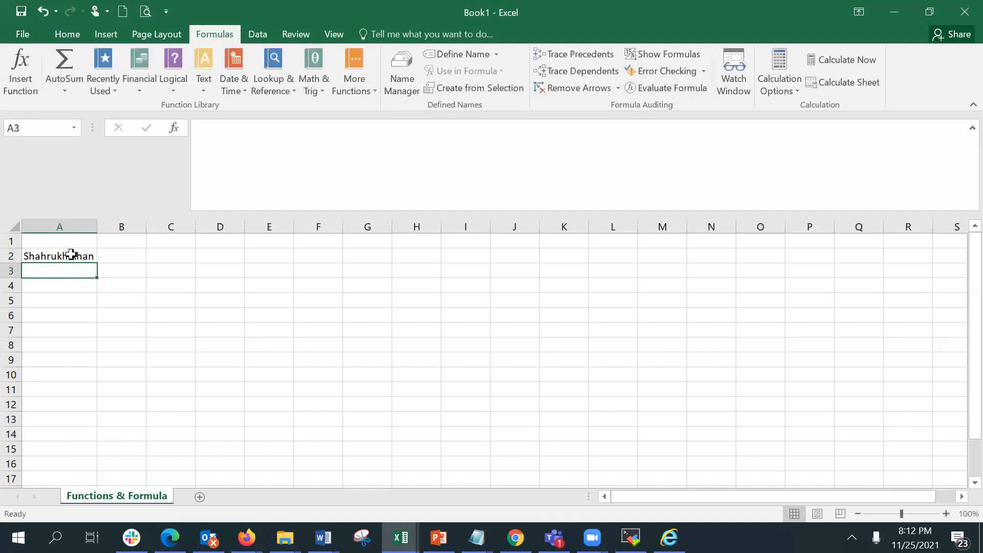
# Enter Salman Khan in A3 and Imran Khan in A4.
pyautogui.write('Salman Kha')
pyautogui.press('BackSpace')
pyautogui.write('han')
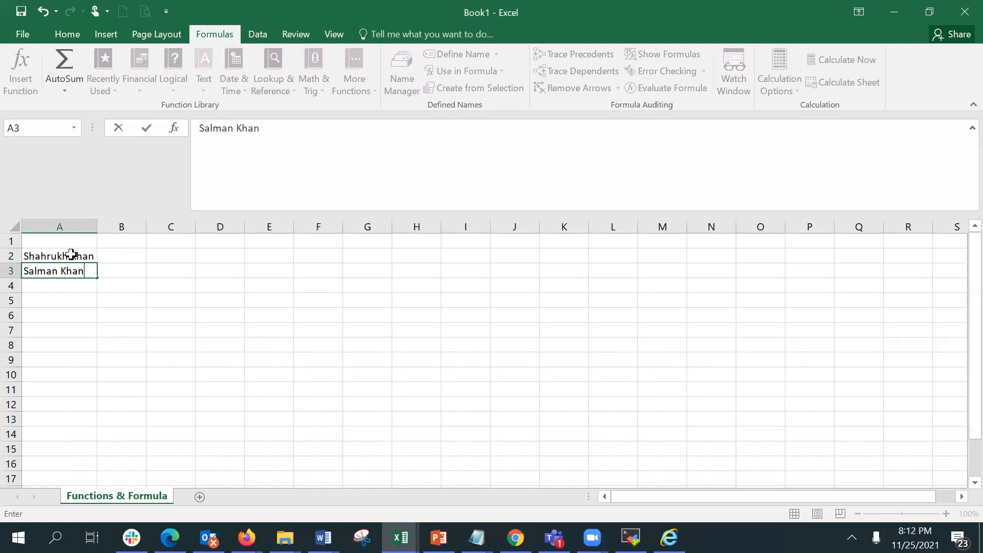
pyautogui.press('Return')
pyautogui.write('Imra')
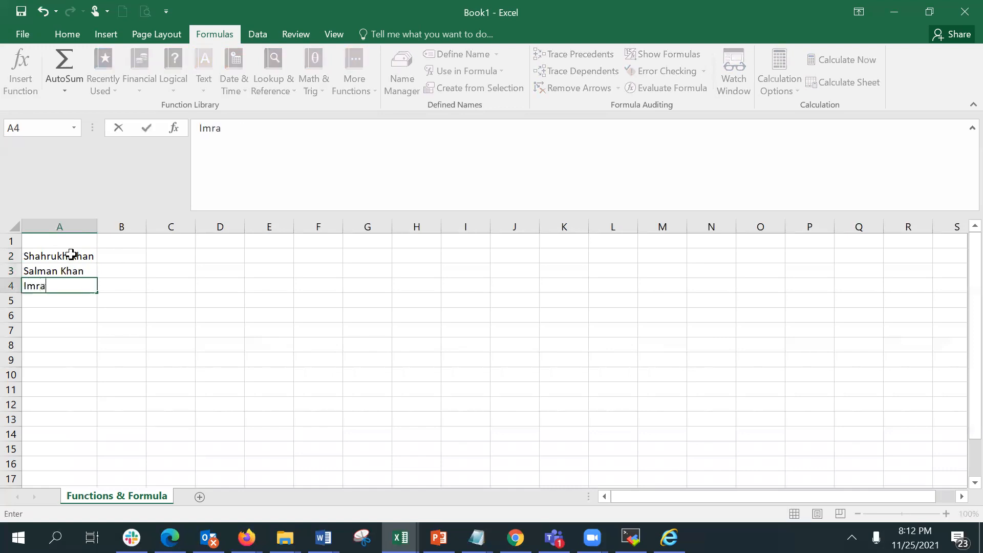
pyautogui.write('n Khan')
pyautogui.press('Return')
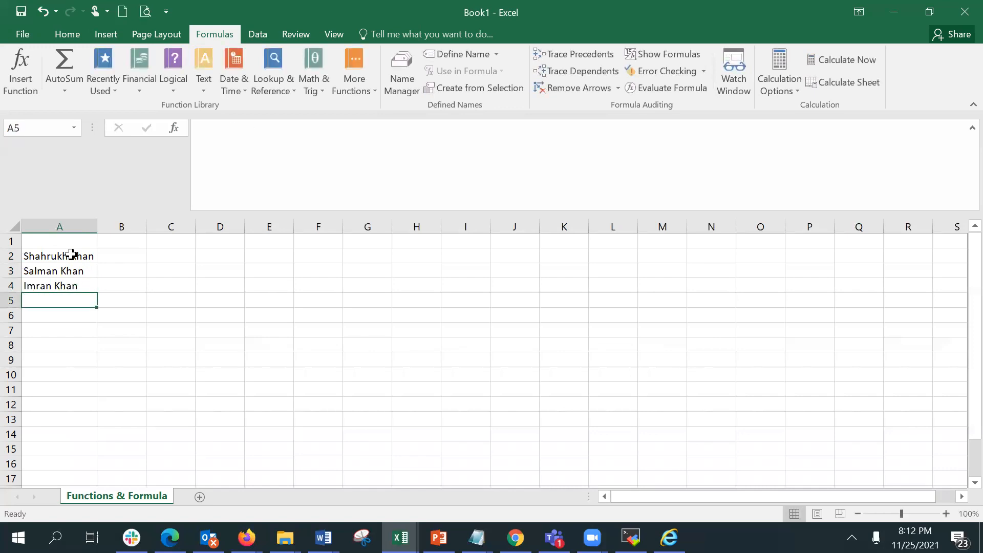
# Enter Aamir Khan in A5 and Irfan Khan in A6.
pyautogui.write('Aamir Khan')
pyautogui.press('Return')
pyautogui.write('If')
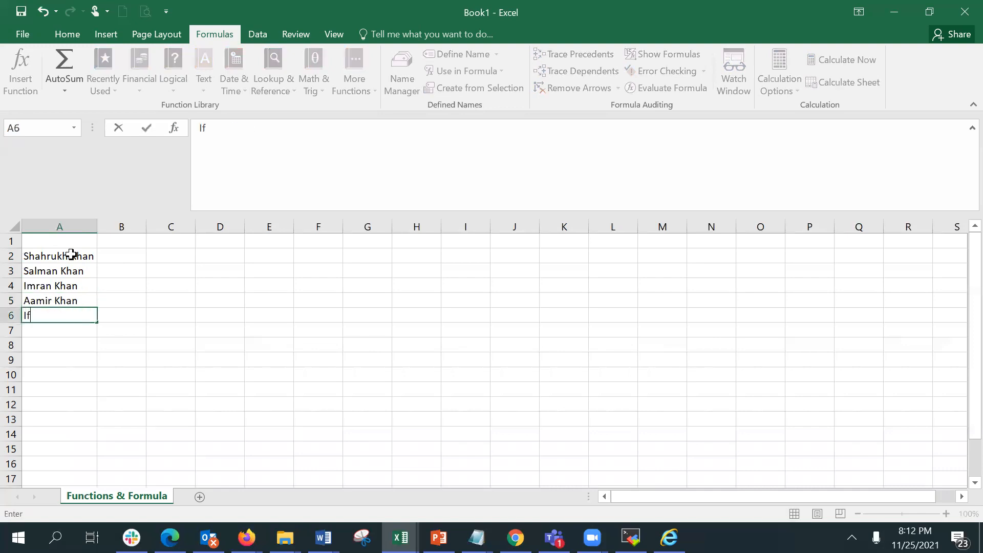
pyautogui.press('BackSpace')
pyautogui.write('rfan Khan')
pyautogui.press('Return')
# Enter Akshay Kumar in A7 and Anushka Sharma in A8.
pyautogui.write('Akhsay')
pyautogui.press('BackSpace')
pyautogui.press('BackSpace')
pyautogui.press('BackSpace')
pyautogui.press('BackSpace')
pyautogui.press('BackSpace')
pyautogui.write('shay Kumar')
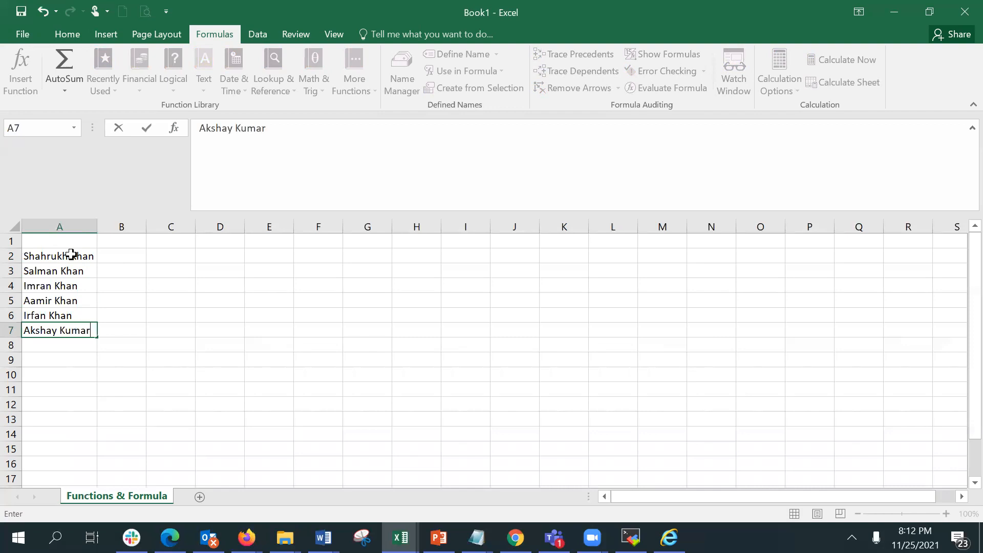
pyautogui.press('Return')
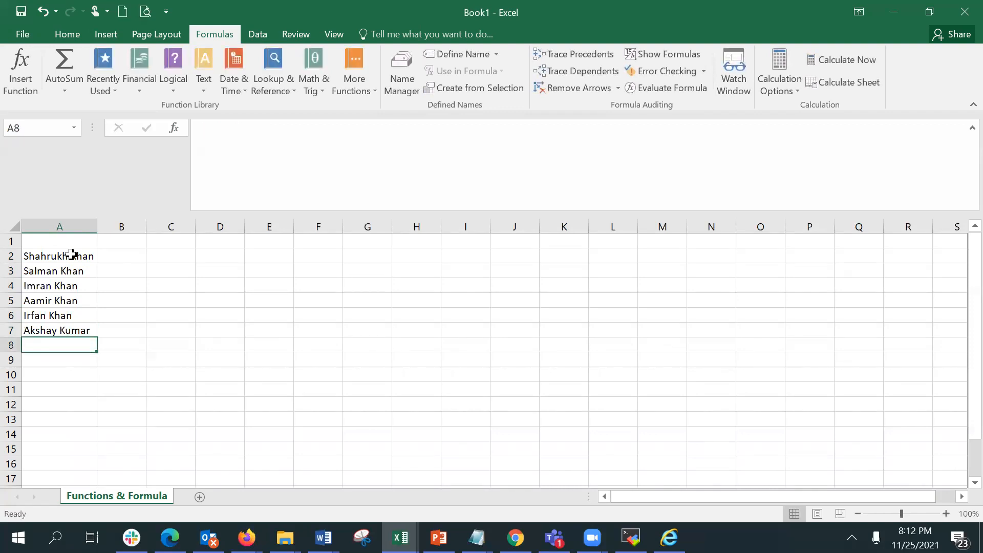
pyautogui.write('Anushka')
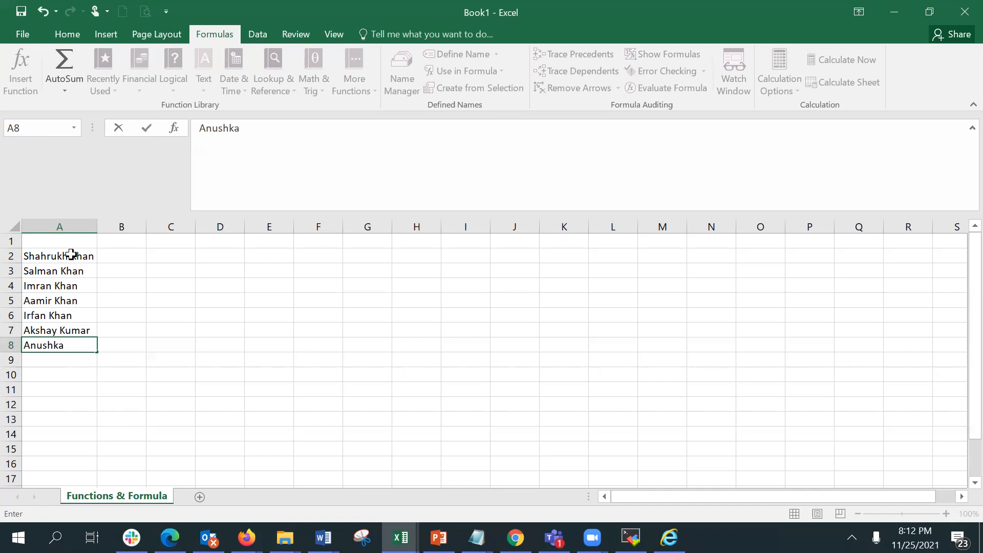
pyautogui.write('Sharma')
pyautogui.press('Return')
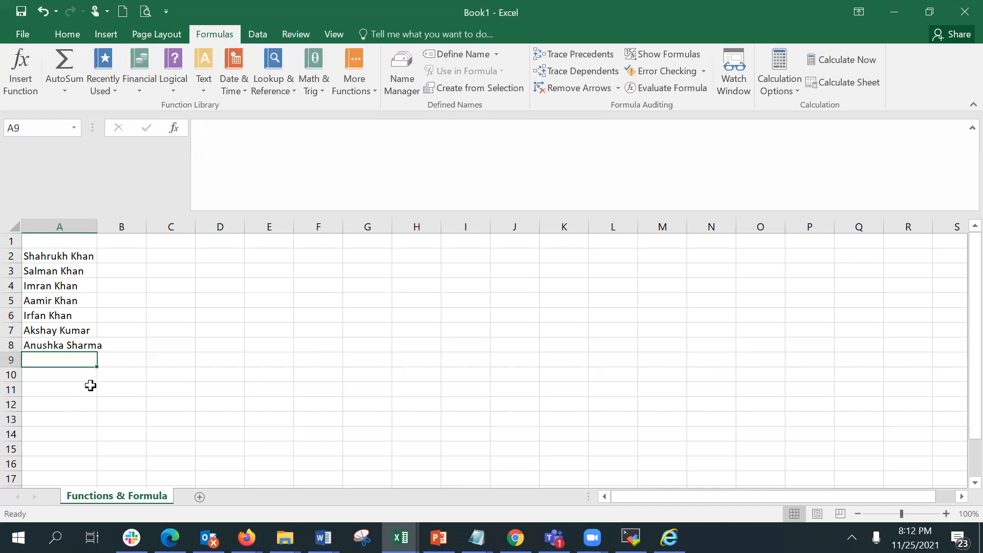
# Autofit column A's width and enter Priyanka Chopra in A9.
pyautogui.moveTo(95, 225); pyautogui.dragTo(95, 226)
pyautogui.doubleClick(95, 226)
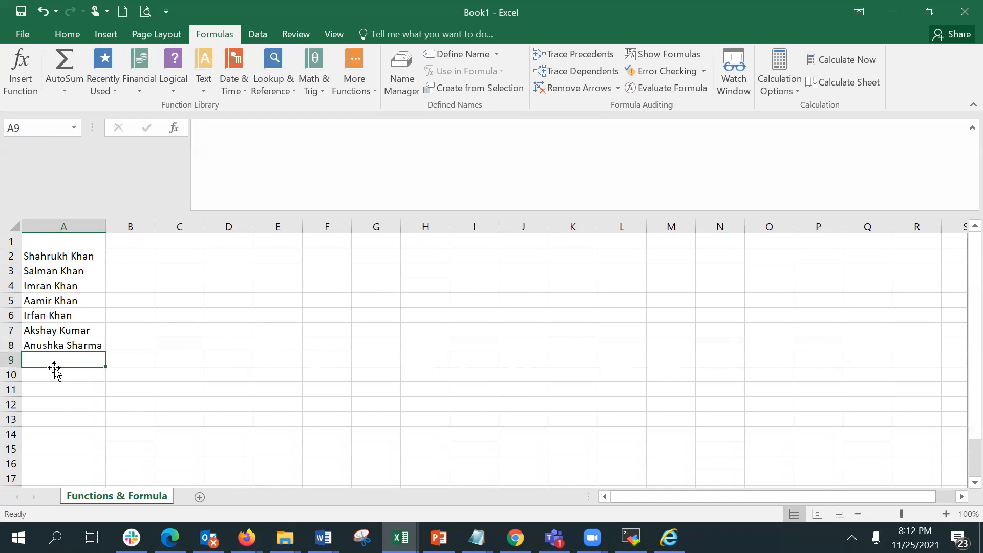
pyautogui.write('Pri')
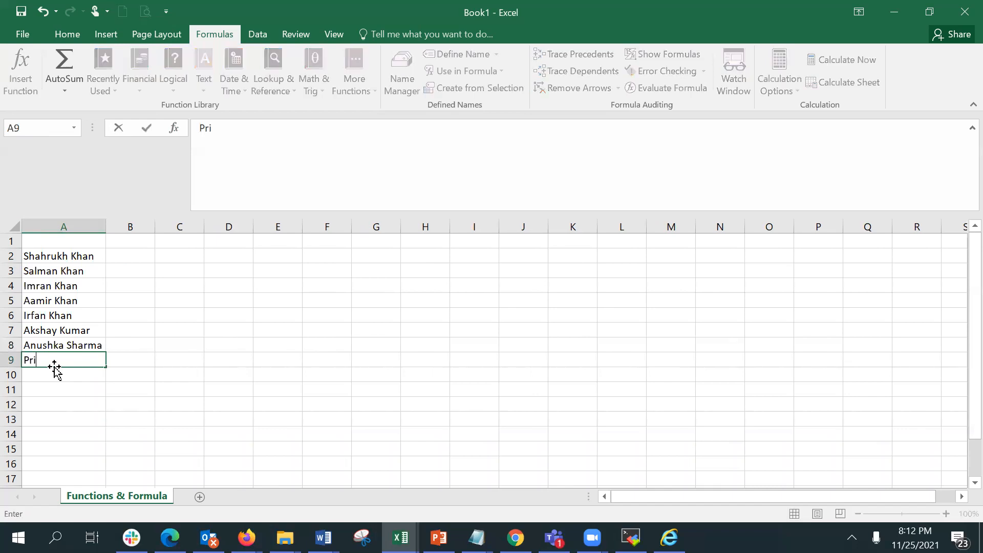
pyautogui.write('yanka Chopra')
pyautogui.press('Return')
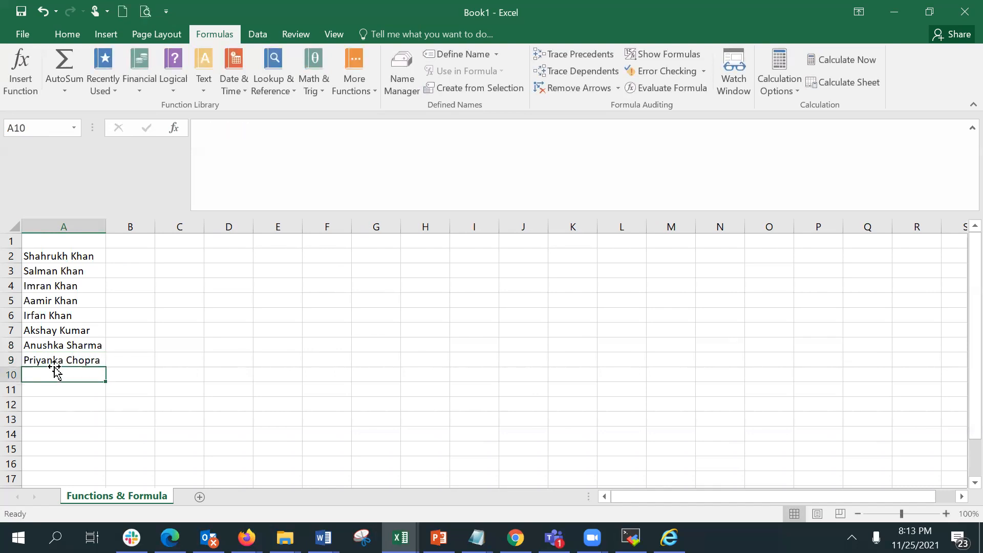
# Enter Deepika Padukone in A10 and autofit column A to fit the names.
pyautogui.write('Deepika Padukone')
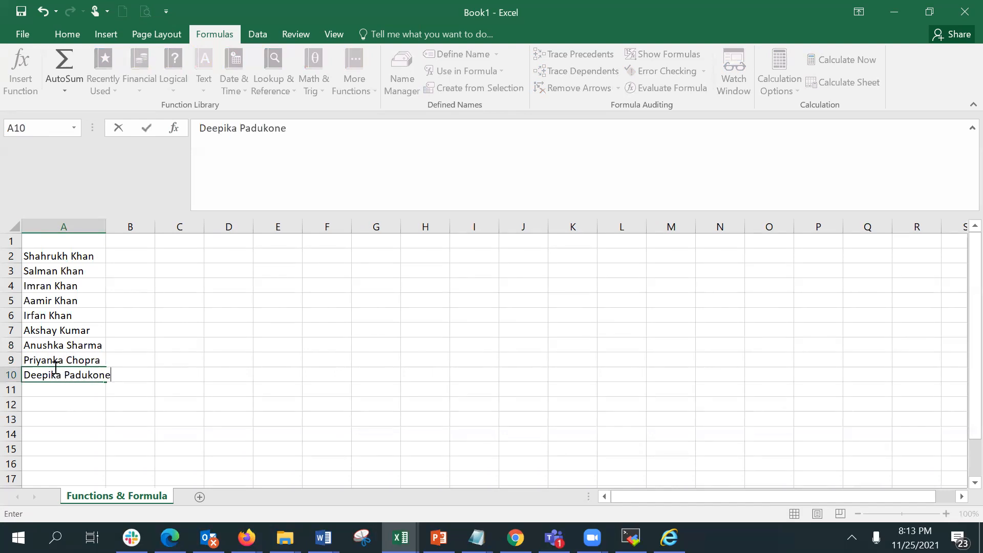
pyautogui.press('Return')
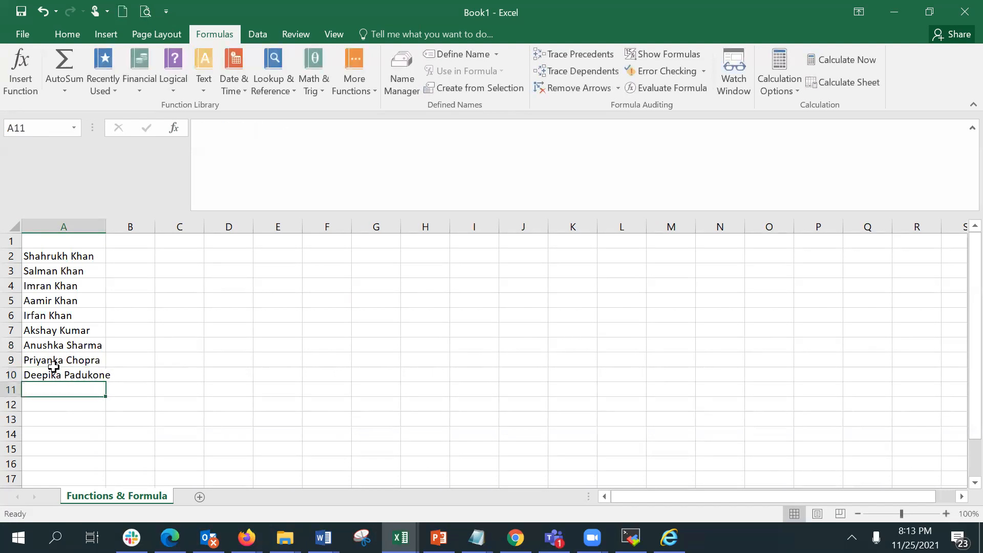
pyautogui.doubleClick(105, 226)
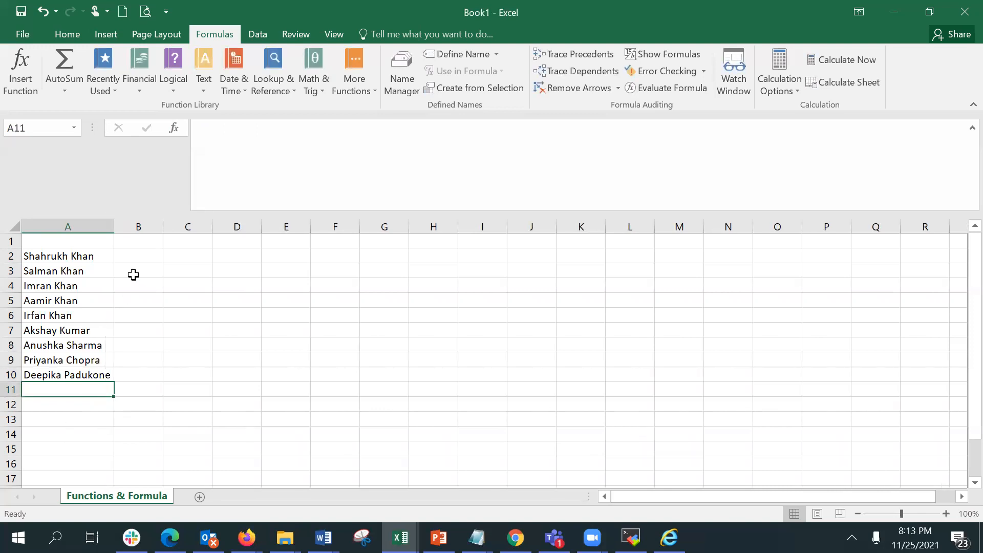
# Enter a LOWER formula in B2 that converts the name in A2 to lowercase.
pyautogui.click(137, 258)
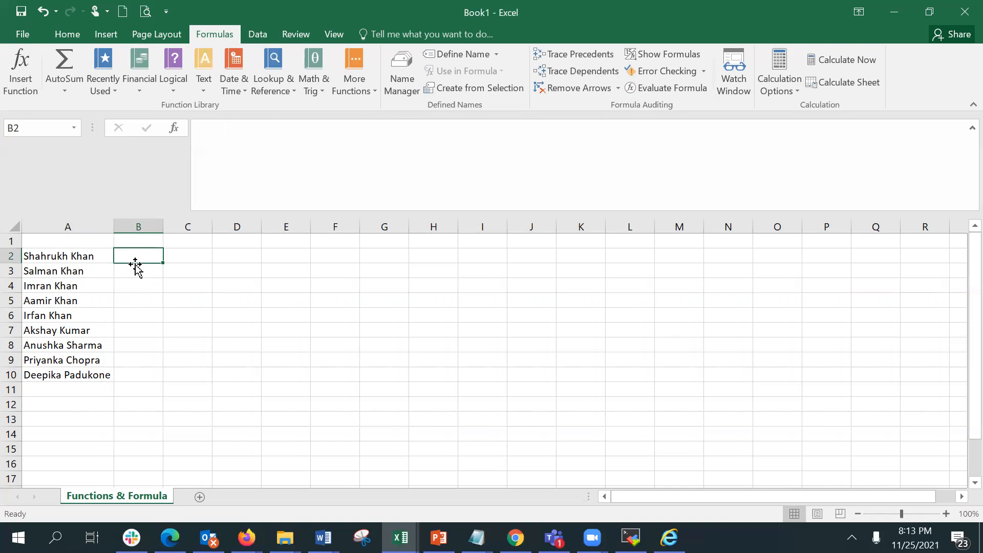
pyautogui.write('=')
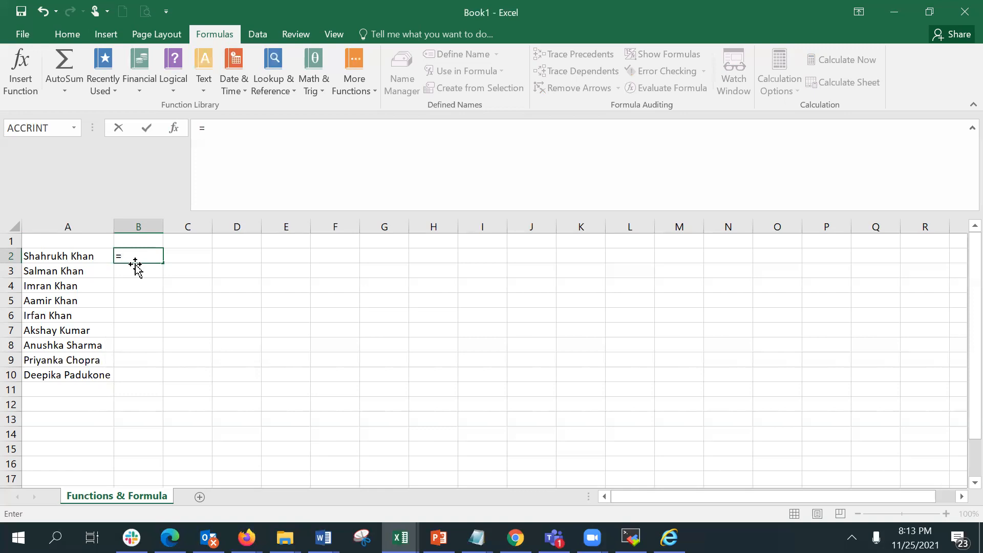
pyautogui.write('lo')
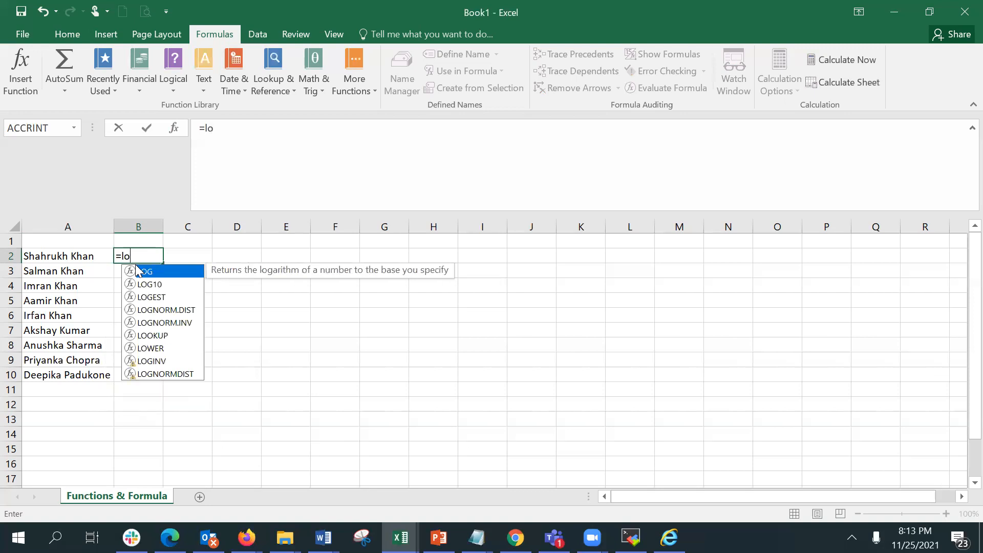
pyautogui.write('w')
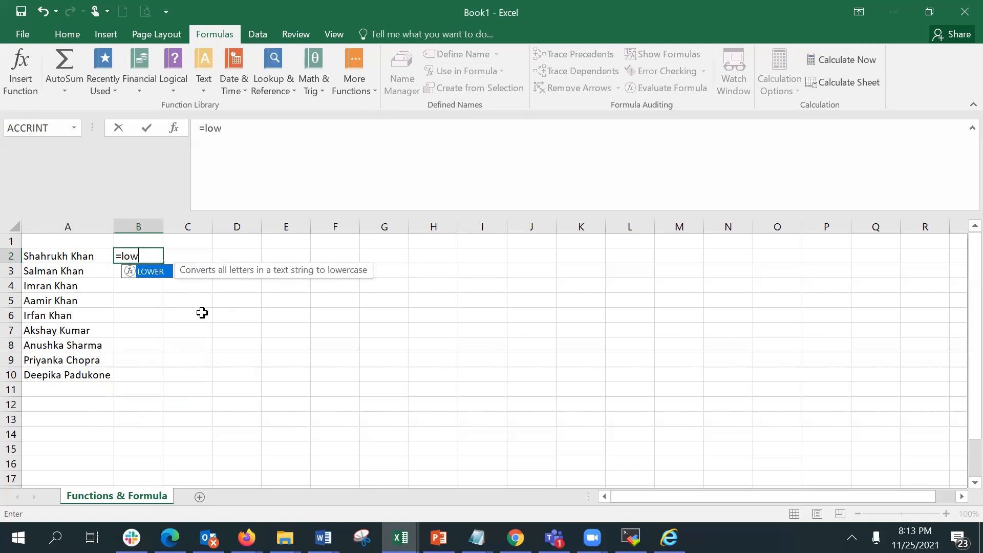
pyautogui.press('Tab')
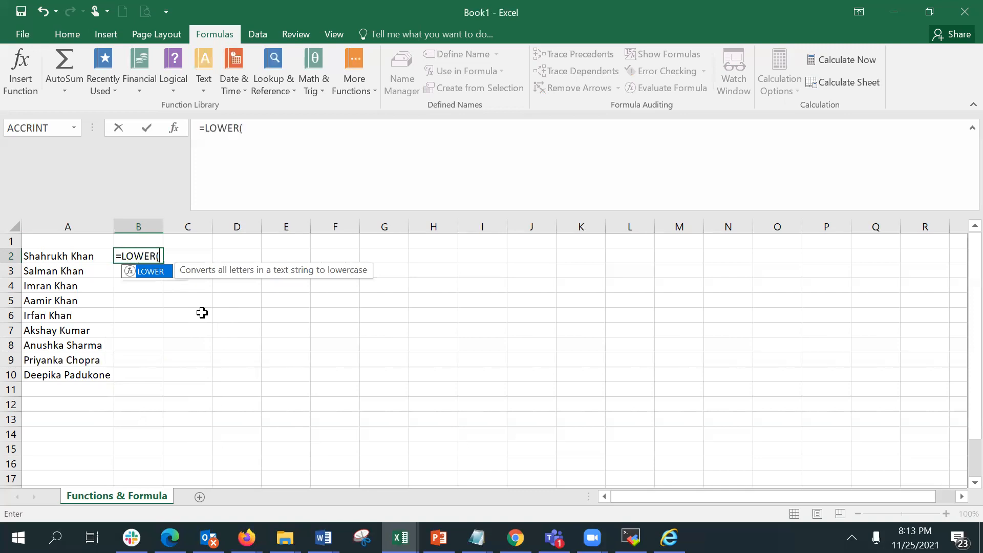
pyautogui.click(36, 255)
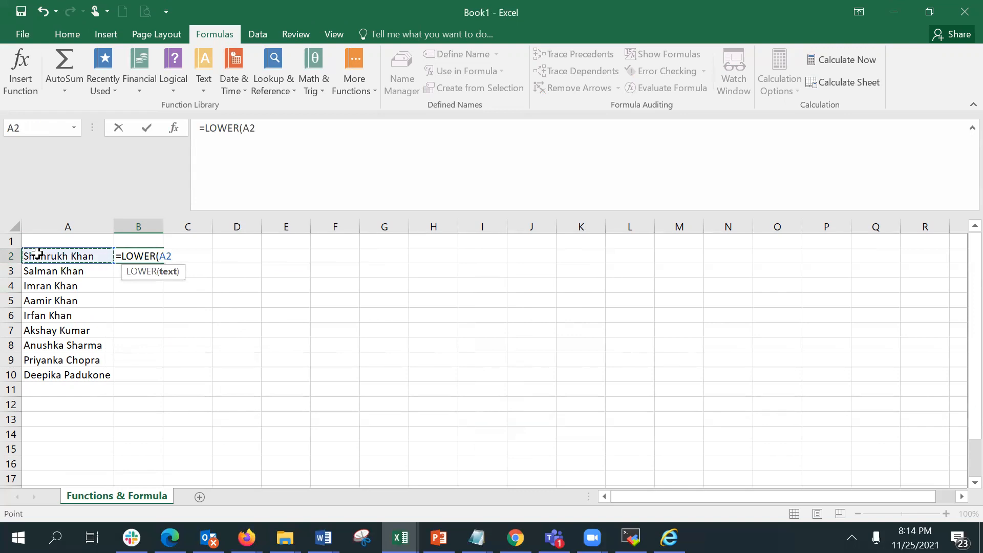
pyautogui.press('Return')
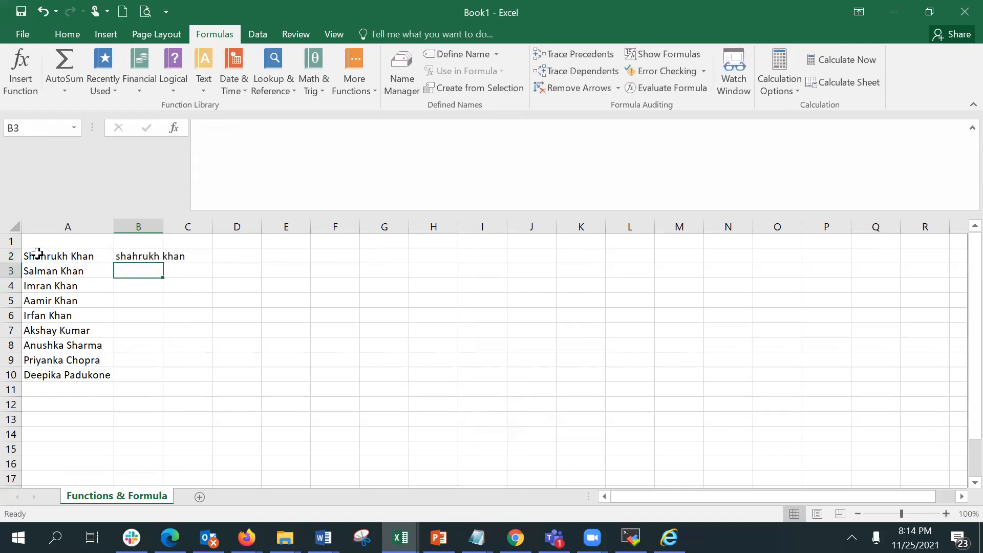
# Autofit column B and enter an UPPER formula in C2 that converts the name in A2 to uppercase.
pyautogui.doubleClick(163, 226)
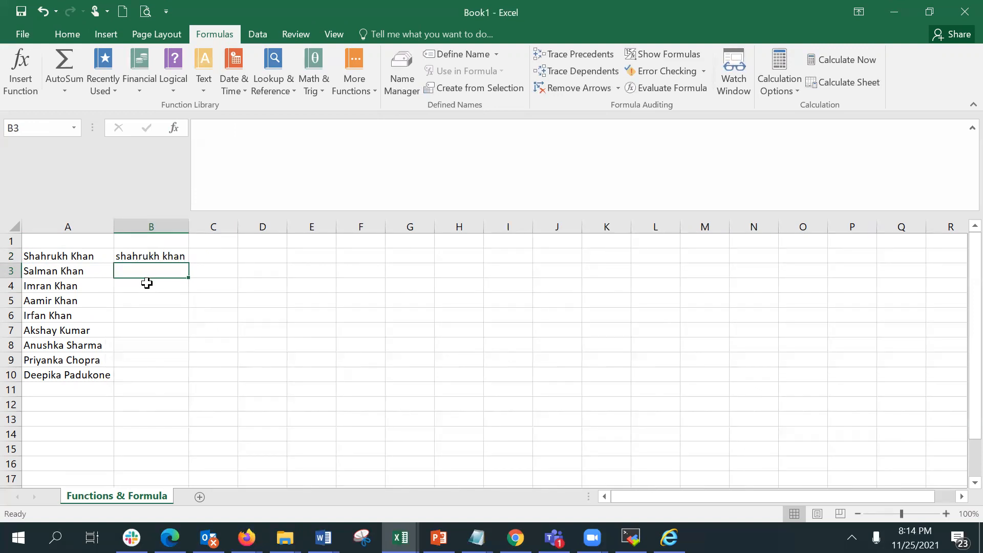
pyautogui.click(213, 256)
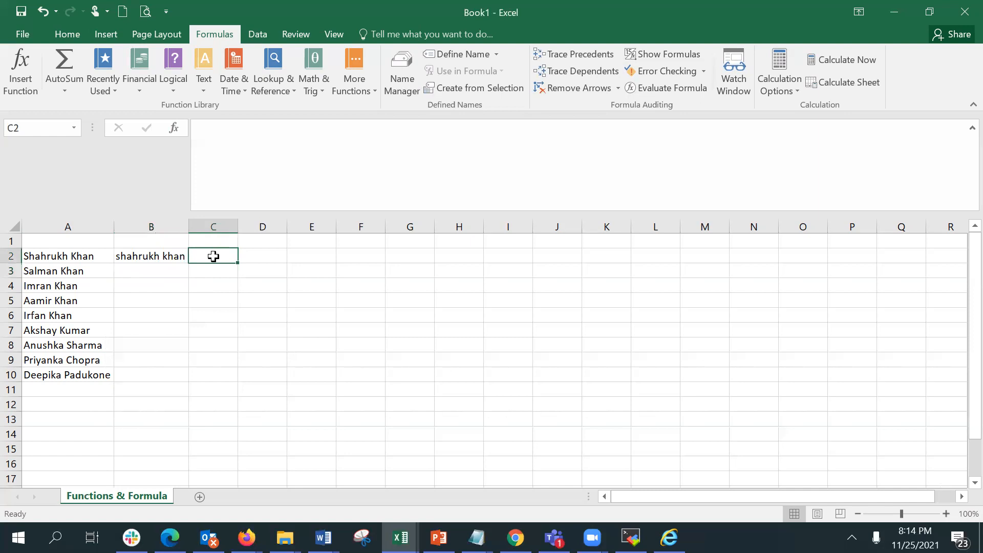
pyautogui.write('=up')
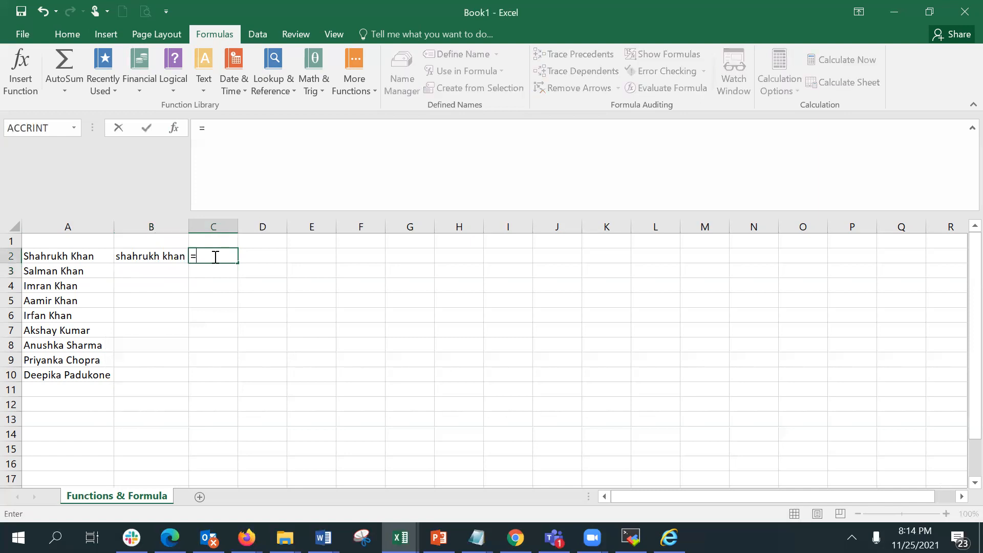
pyautogui.press('Escape')
pyautogui.write('=up')
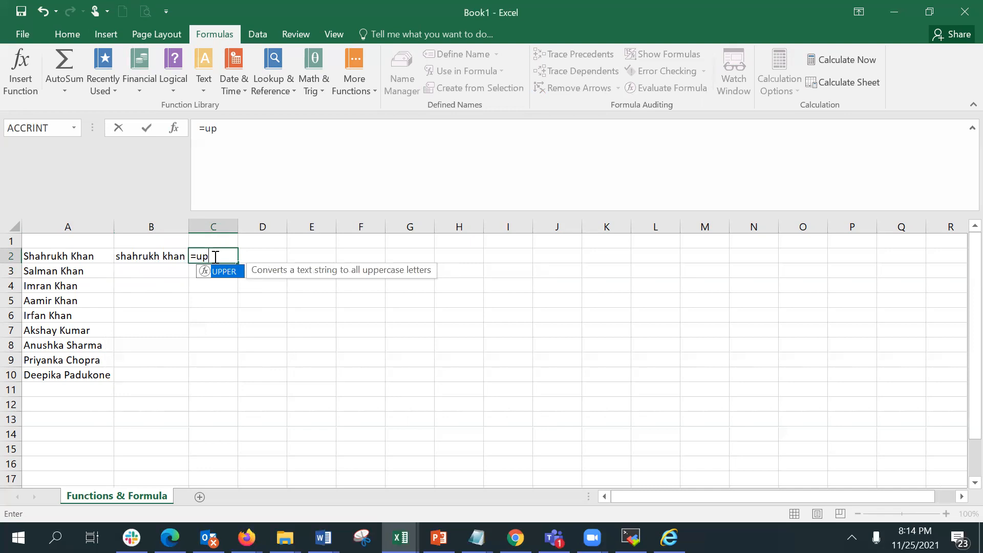
pyautogui.press('Tab')
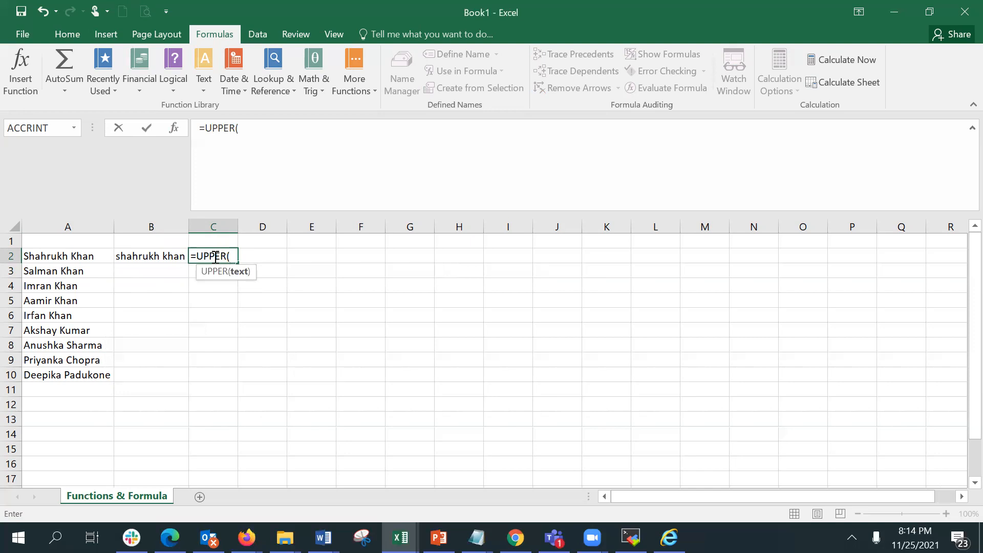
pyautogui.write('a2')
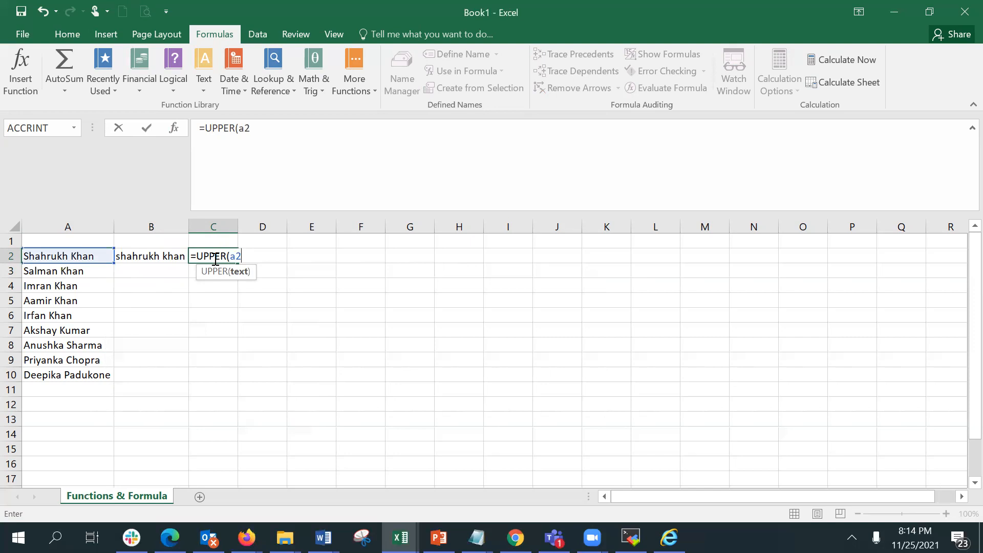
pyautogui.press('Return')
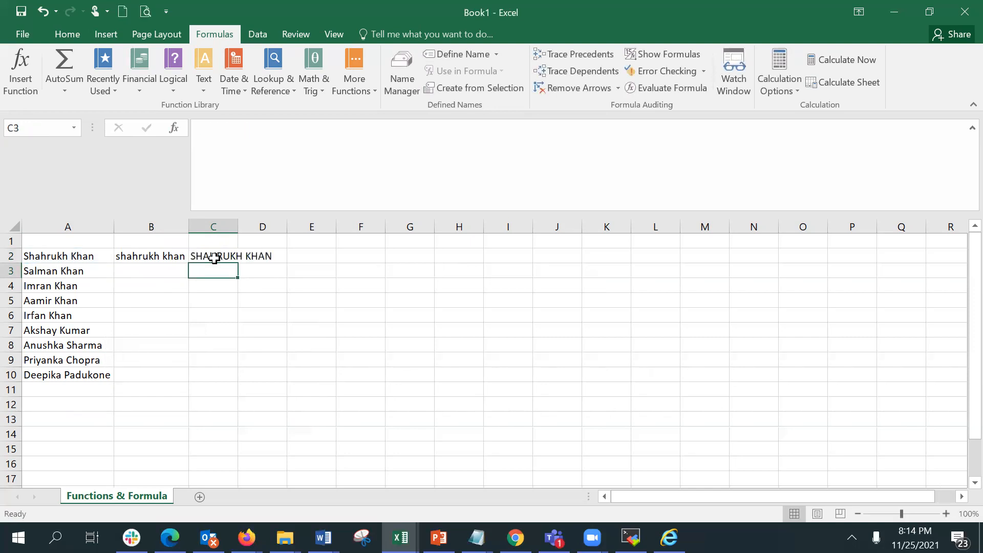
# Autofit column C and retype the name in A3 as SALMAN KHAN in capitals.
pyautogui.doubleClick(238, 226)
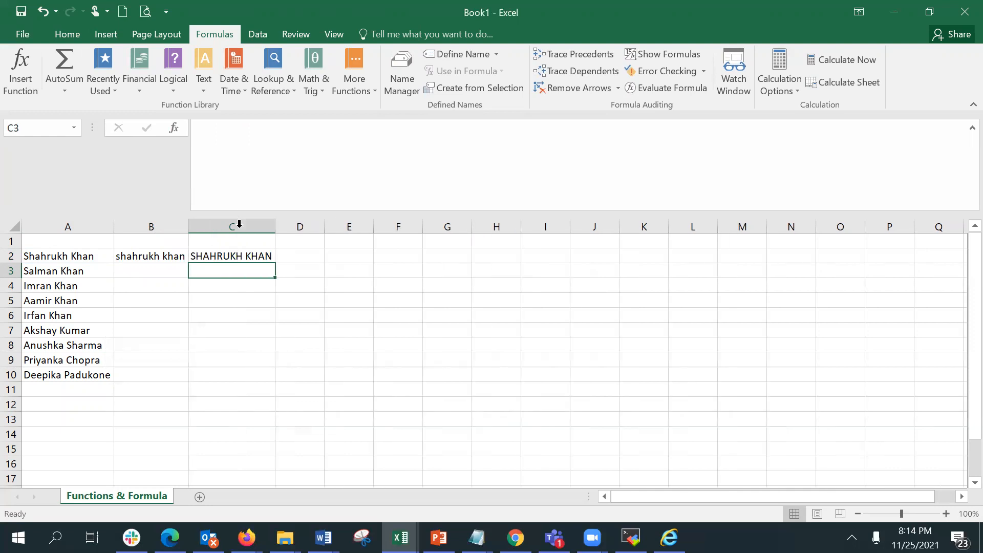
pyautogui.click(161, 256)
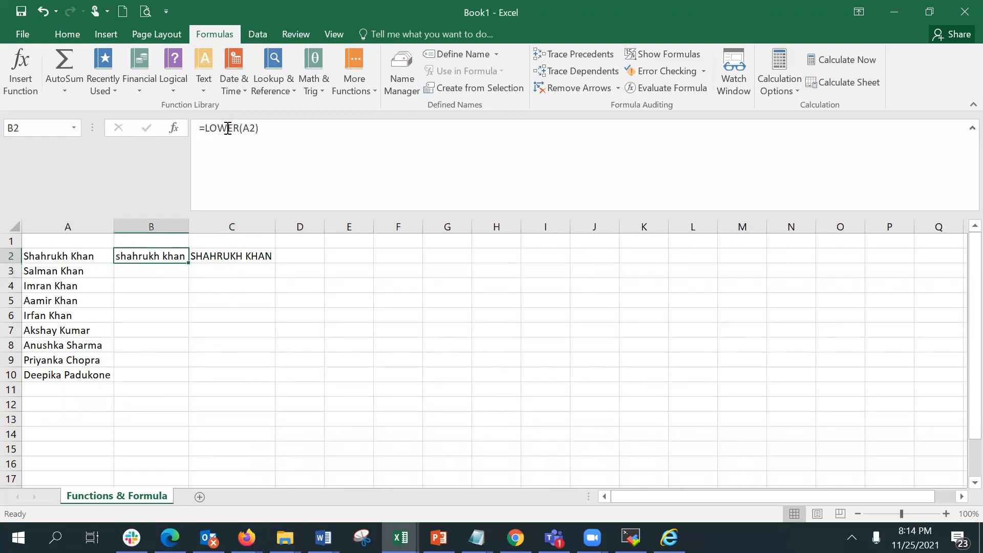
pyautogui.click(247, 251)
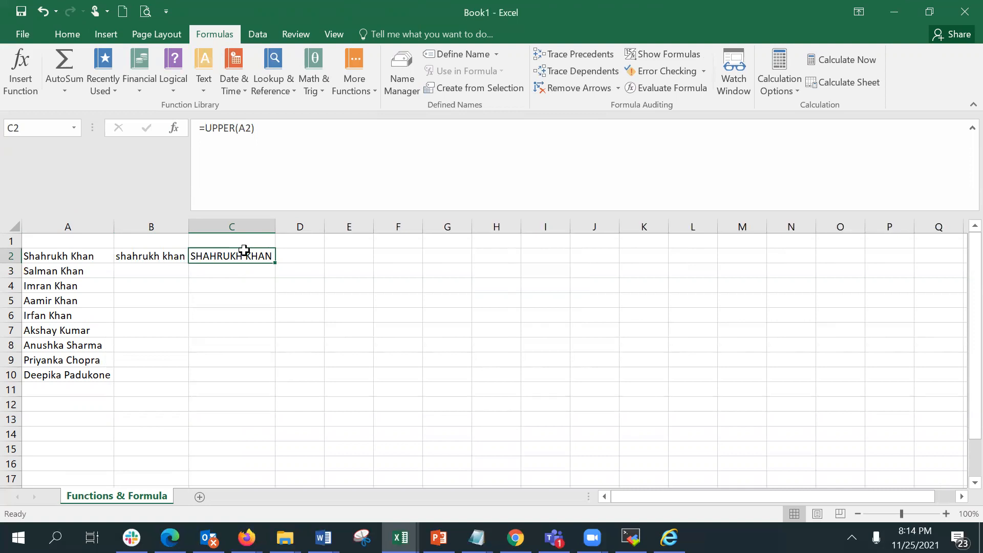
pyautogui.click(82, 274)
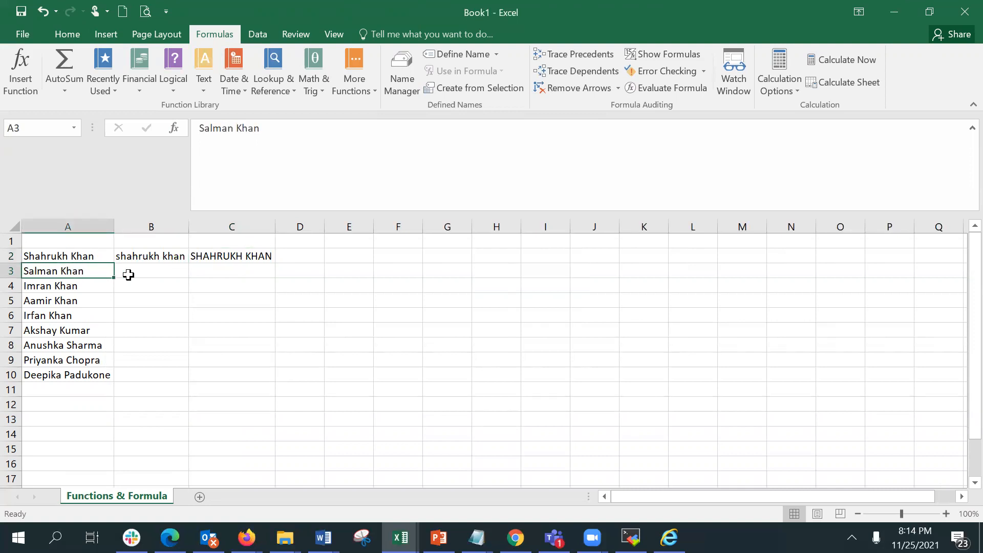
pyautogui.write('SALA')
pyautogui.press('BackSpace')
pyautogui.write('MAN KHAN')
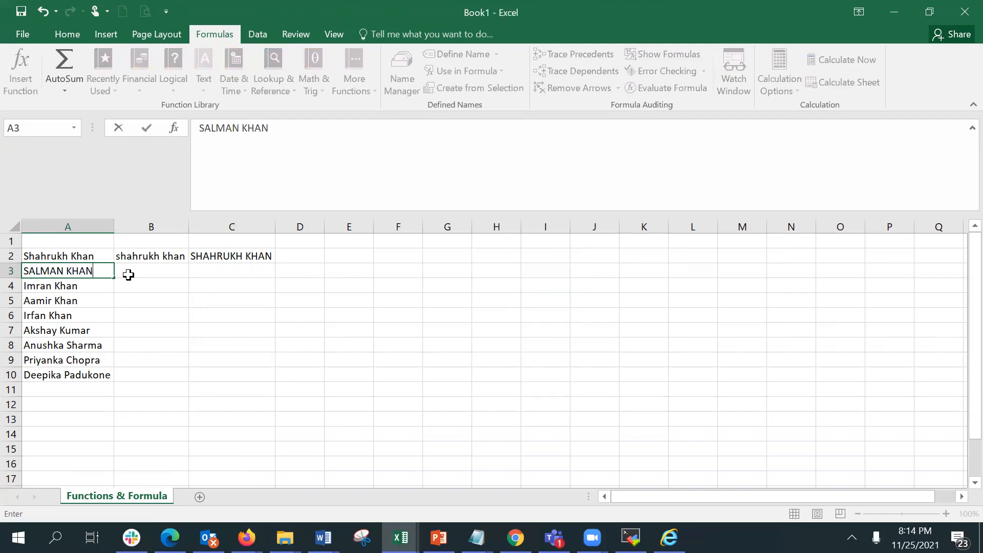
pyautogui.press('Return')
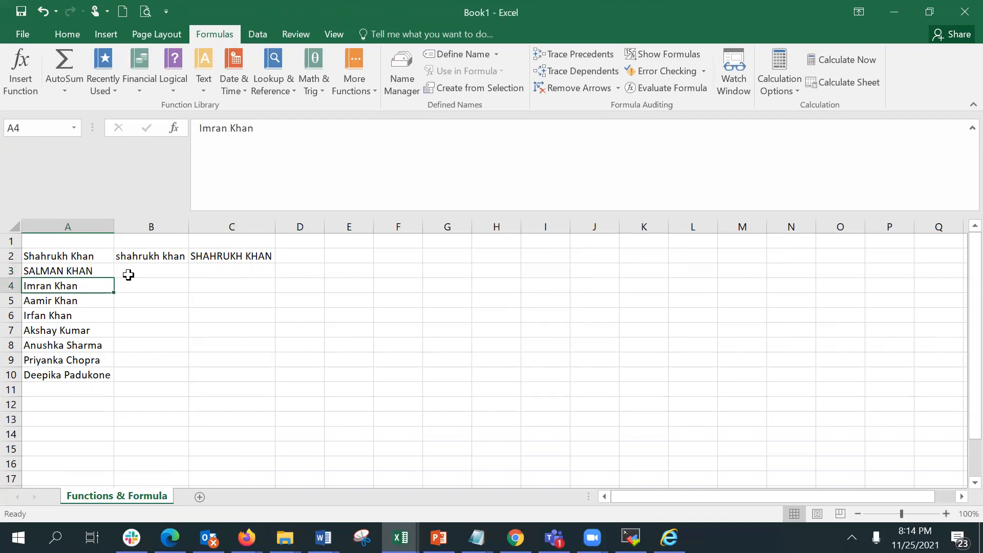
# Fill the LOWER and UPPER formulas from B2:C2 down to row 3.
pyautogui.click(128, 276)
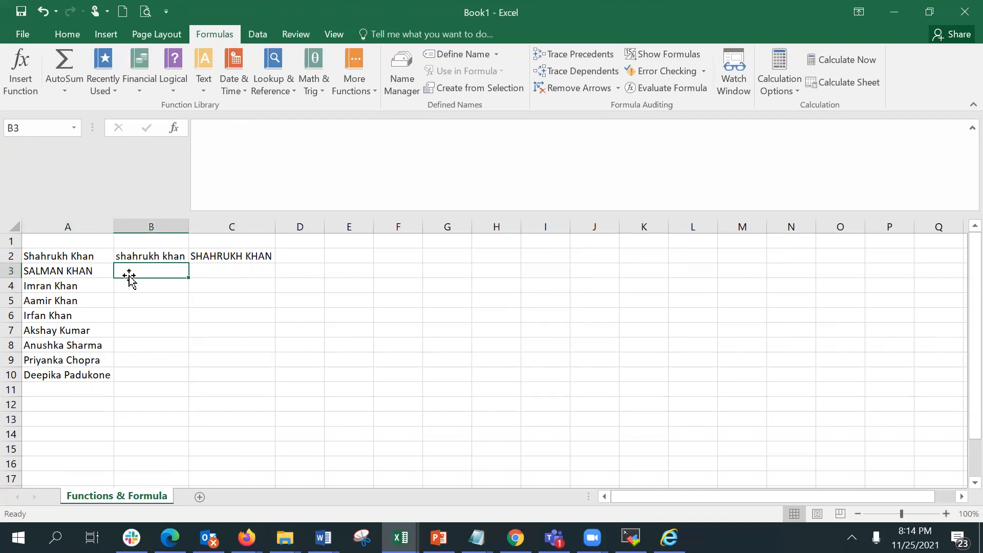
pyautogui.click(154, 256)
pyautogui.moveTo(189, 255); pyautogui.dragTo(273, 277)
pyautogui.click(164, 312)
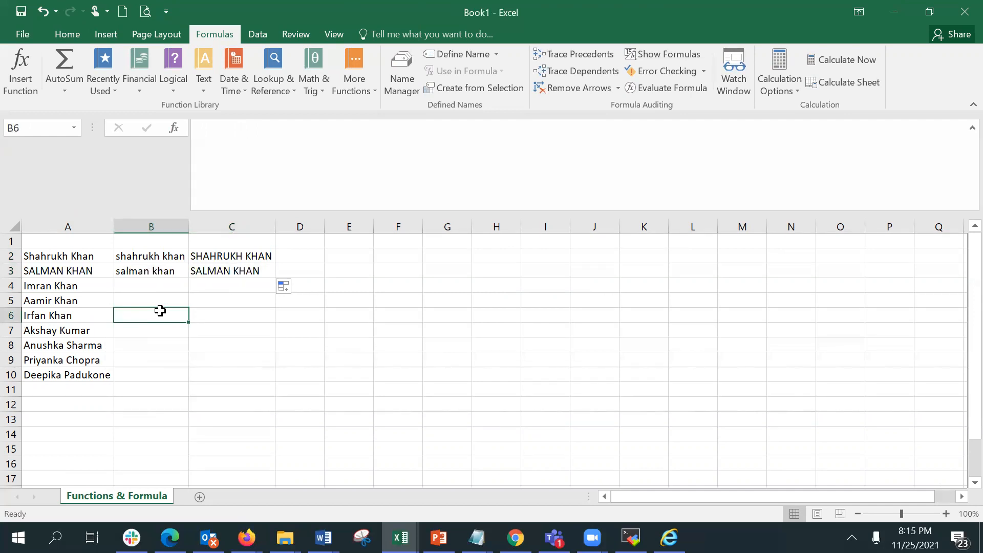
# Enter a PROPER formula in D3 that converts the name in A3 to proper case.
pyautogui.click(79, 273)
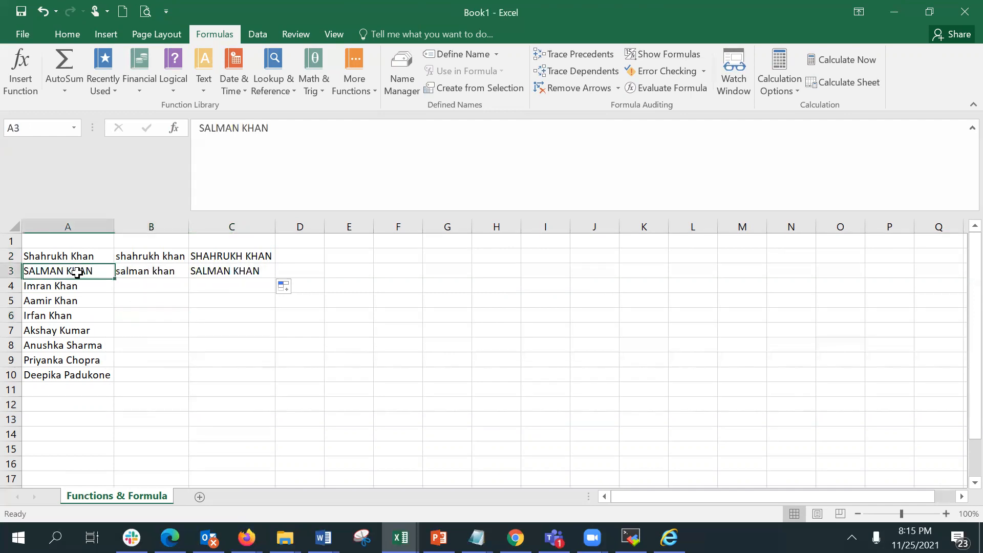
pyautogui.click(74, 255)
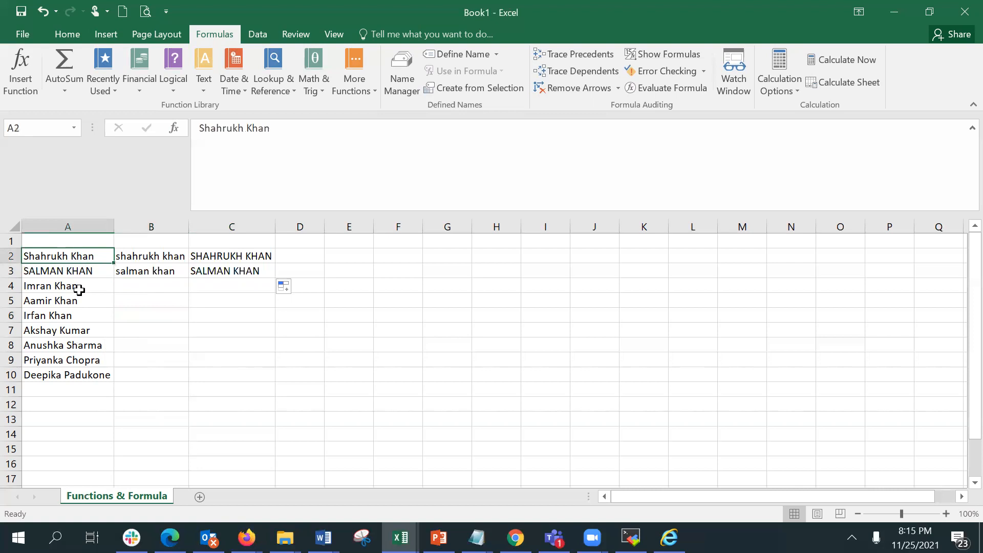
pyautogui.click(315, 271)
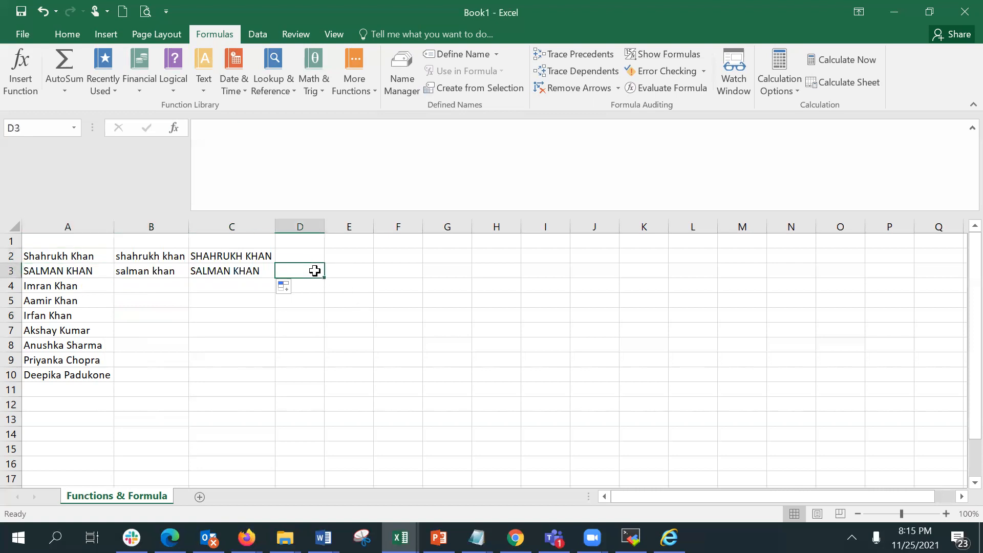
pyautogui.write('=p')
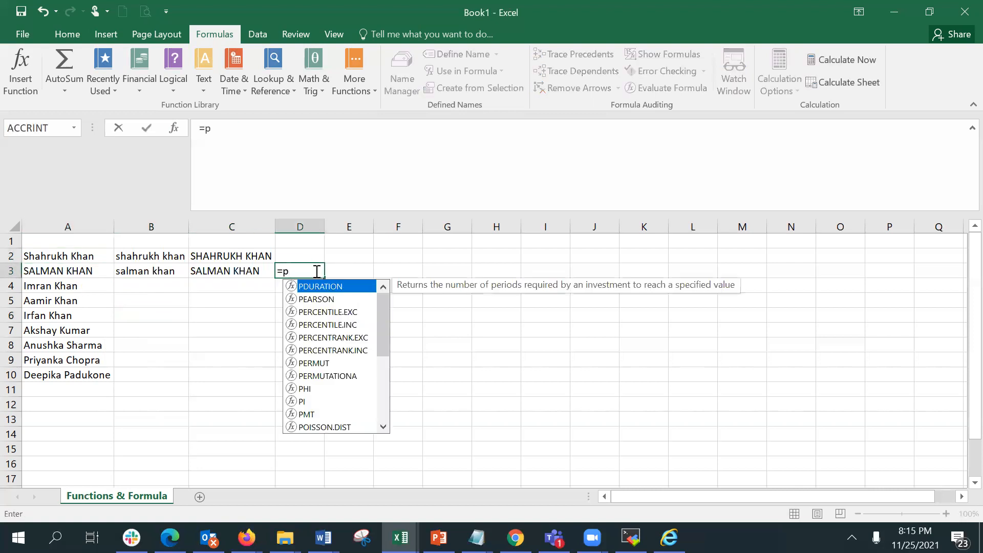
pyautogui.write('ro')
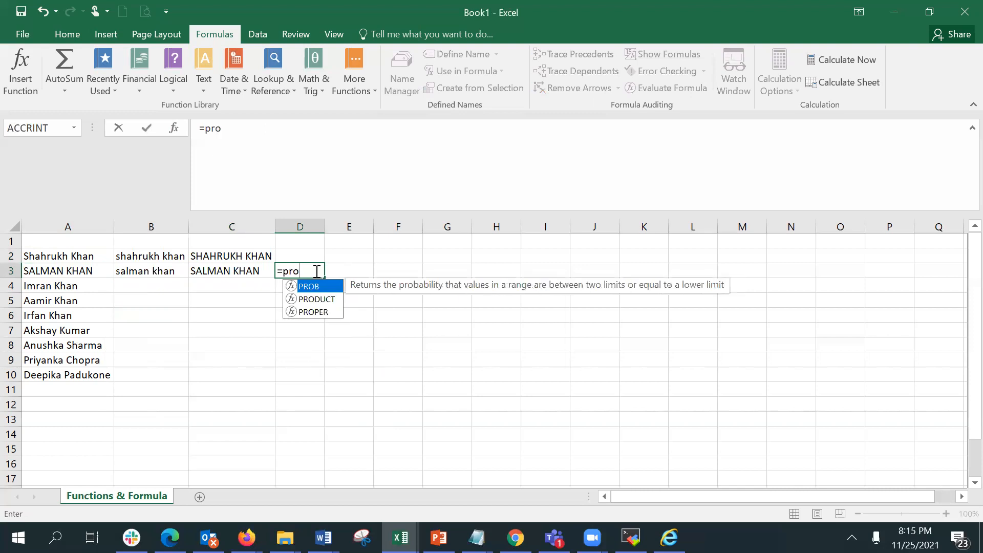
pyautogui.write('p')
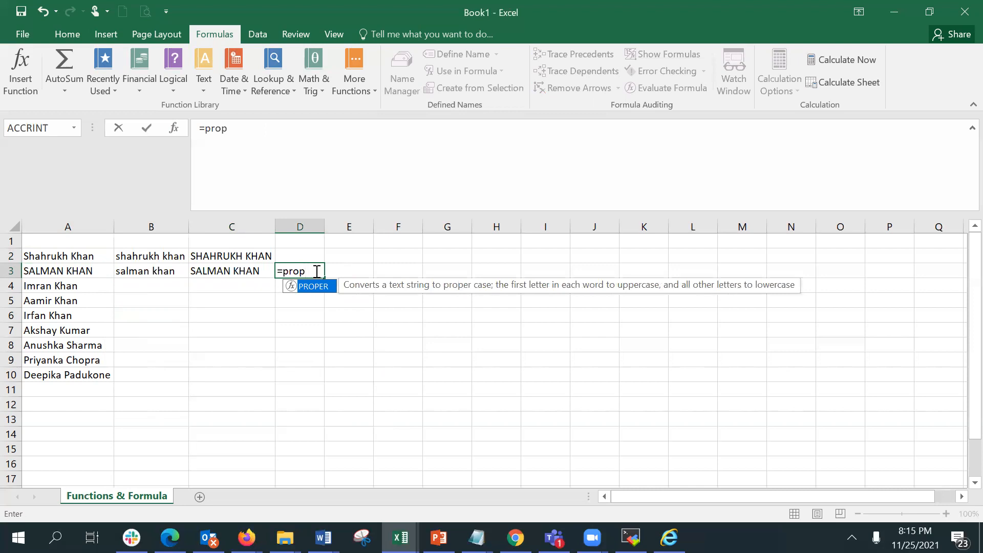
pyautogui.press('Tab')
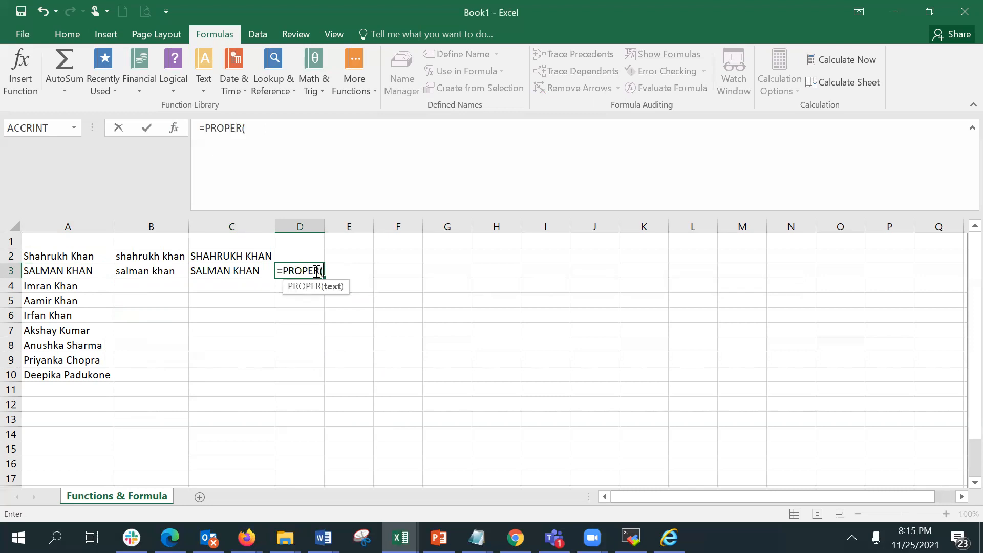
pyautogui.write('a3')
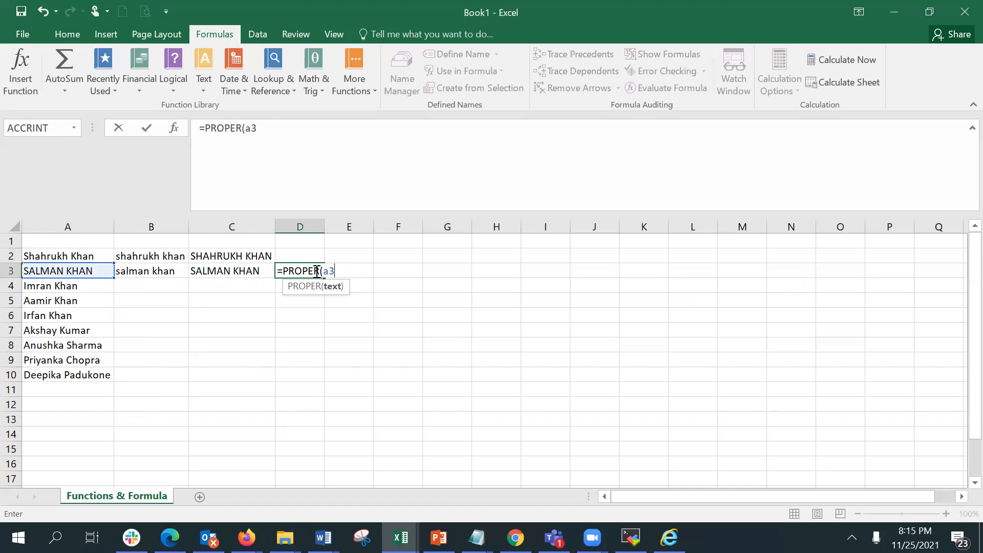
pyautogui.press('Return')
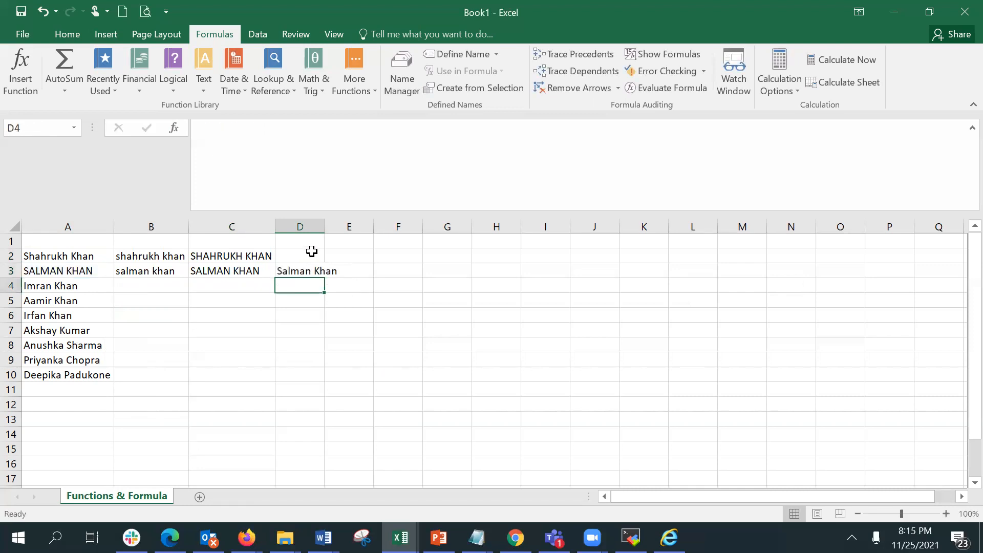
# Autofit column D and enter a PROPER formula in D2 based on the uppercase name in C2.
pyautogui.doubleClick(325, 227)
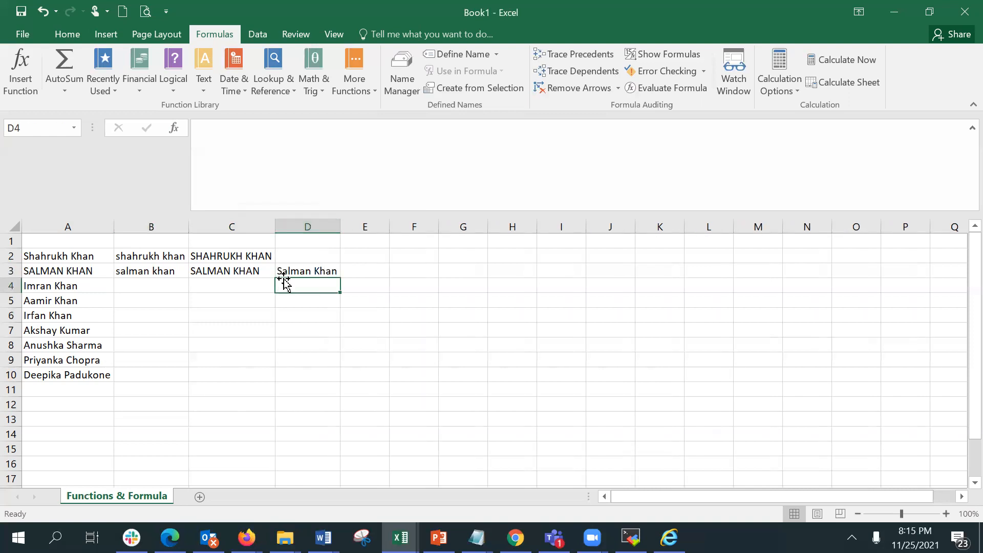
pyautogui.click(301, 269)
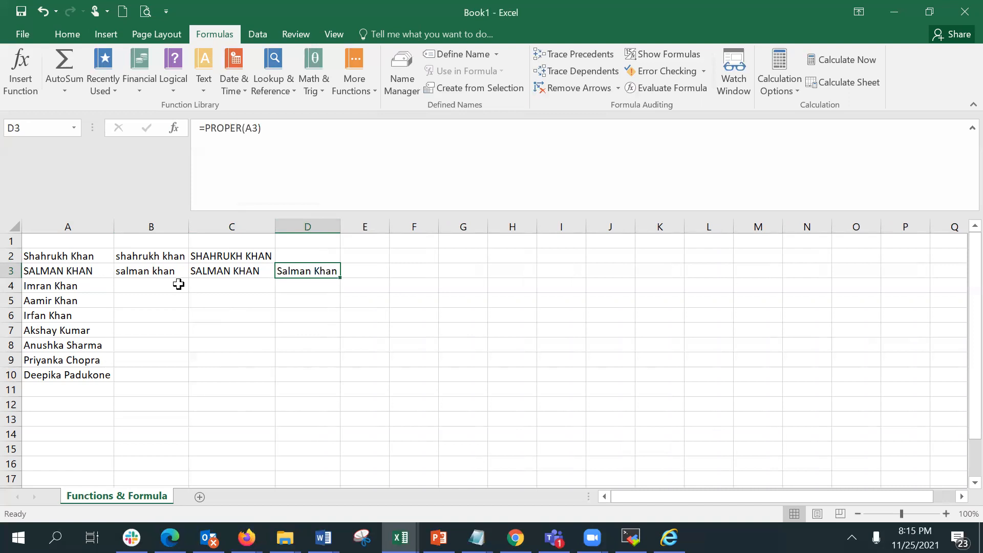
pyautogui.click(51, 257)
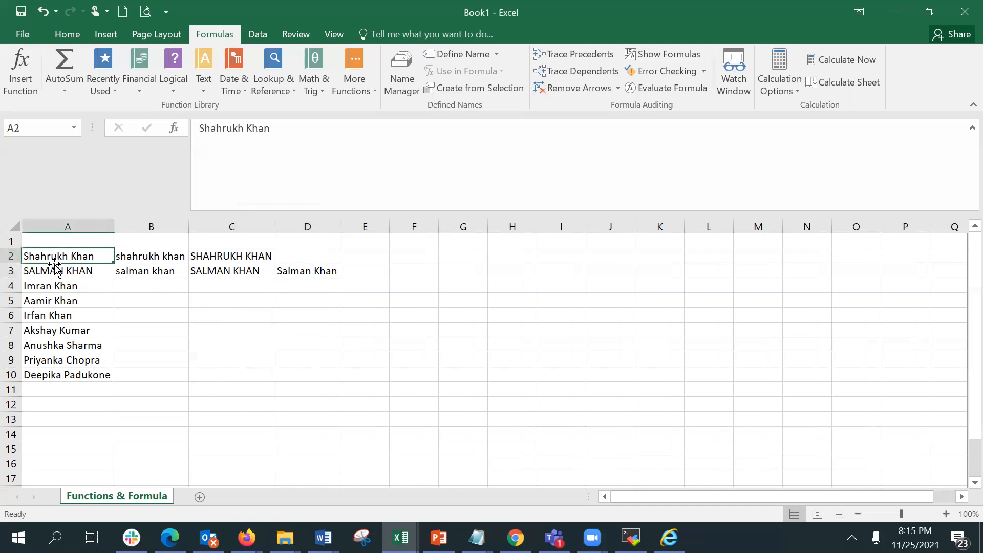
pyautogui.click(212, 252)
pyautogui.click(314, 254)
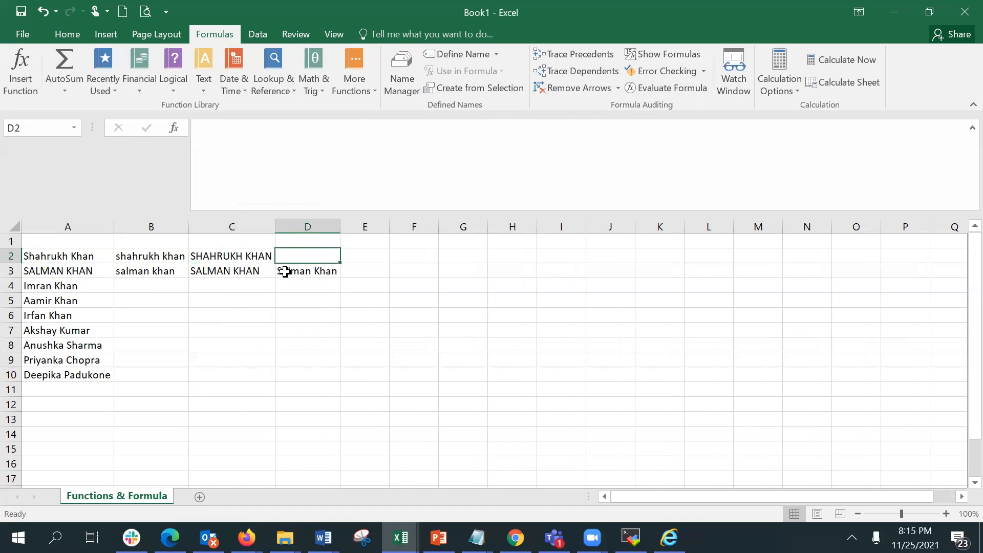
pyautogui.write('=')
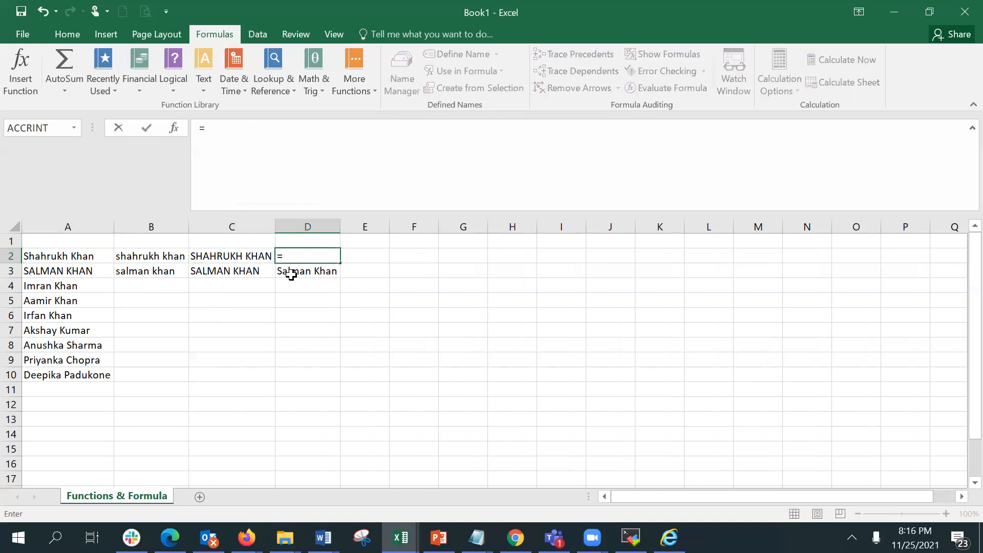
pyautogui.write('proper')
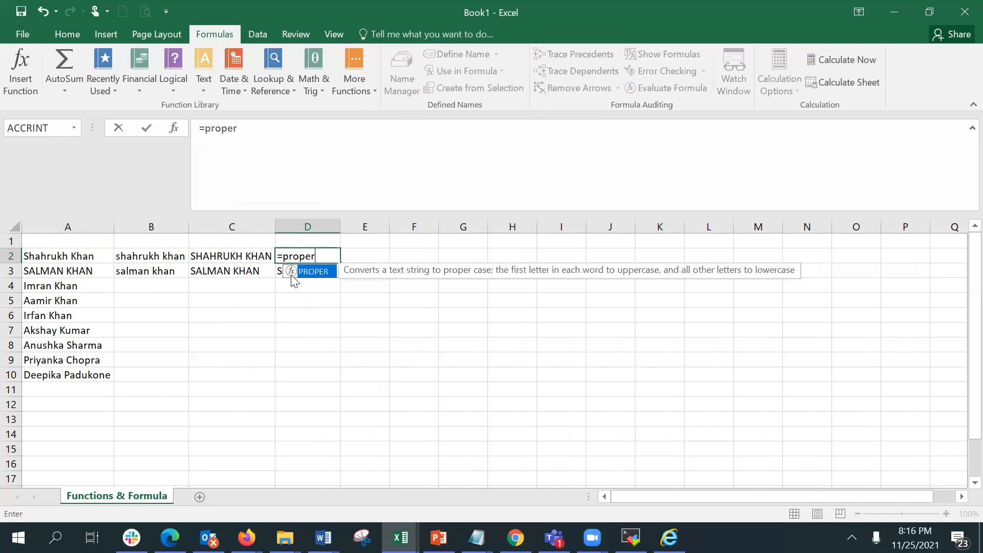
pyautogui.press('Tab')
pyautogui.write('c2')
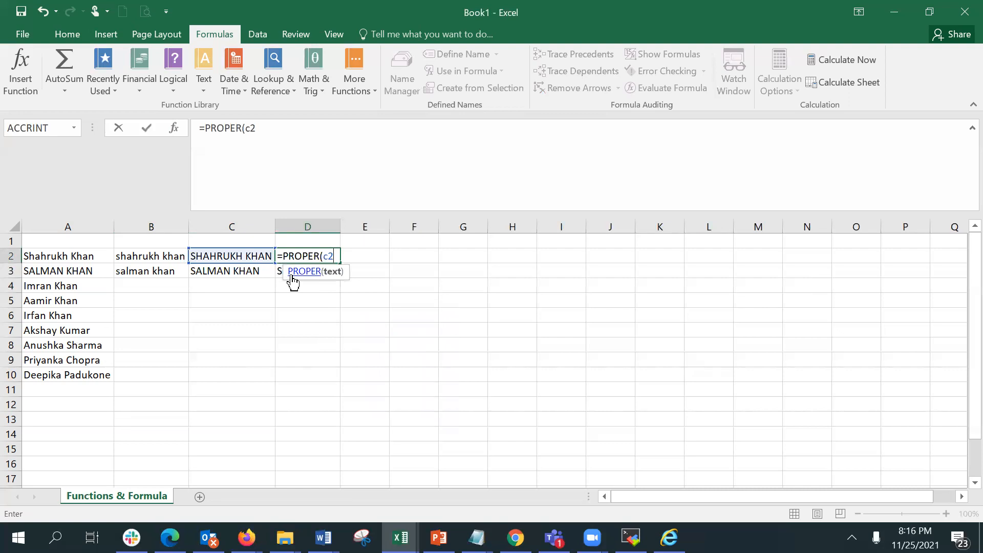
pyautogui.press('Return')
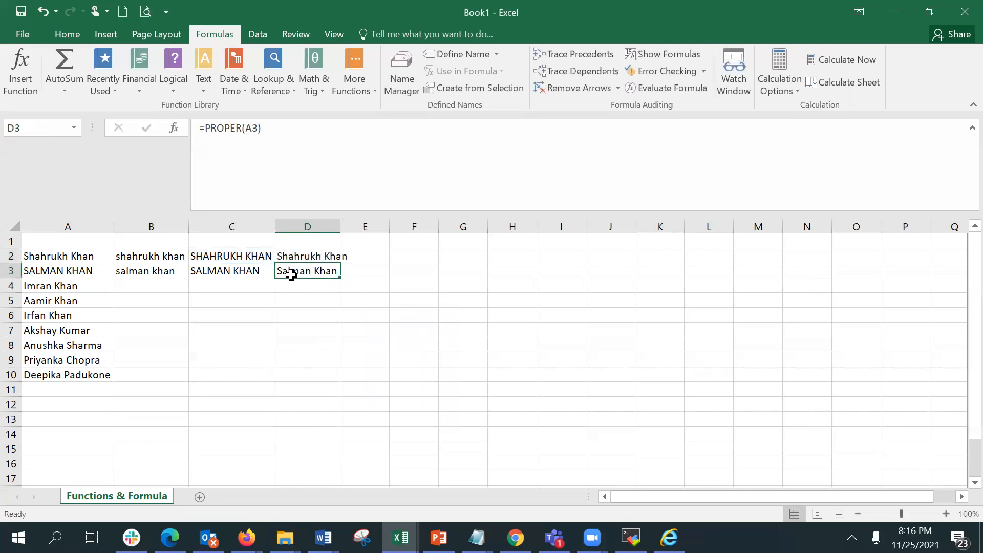
# Widen column D slightly and open the formulas in C2 and D2 for review.
pyautogui.moveTo(340, 226); pyautogui.dragTo(351, 226)
pyautogui.click(208, 258)
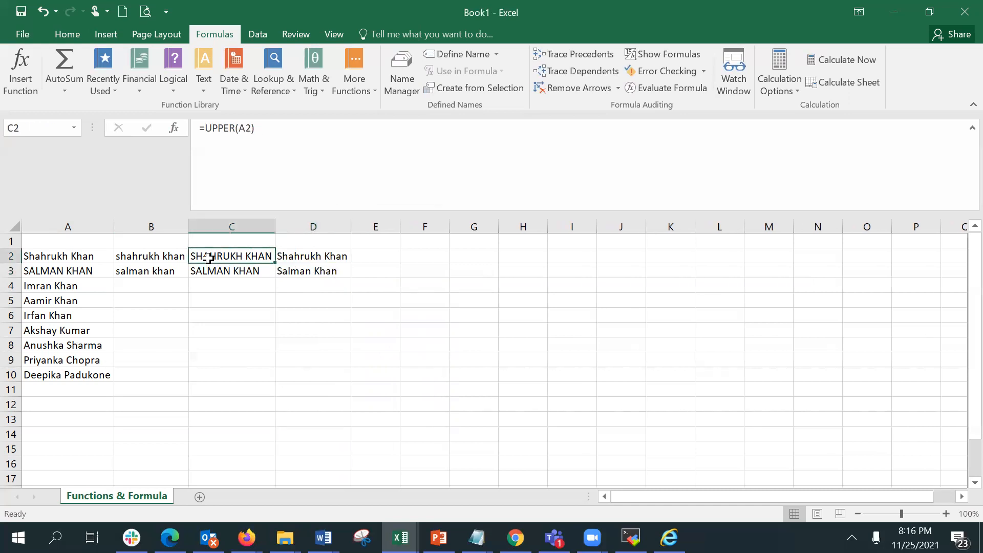
pyautogui.click(296, 257)
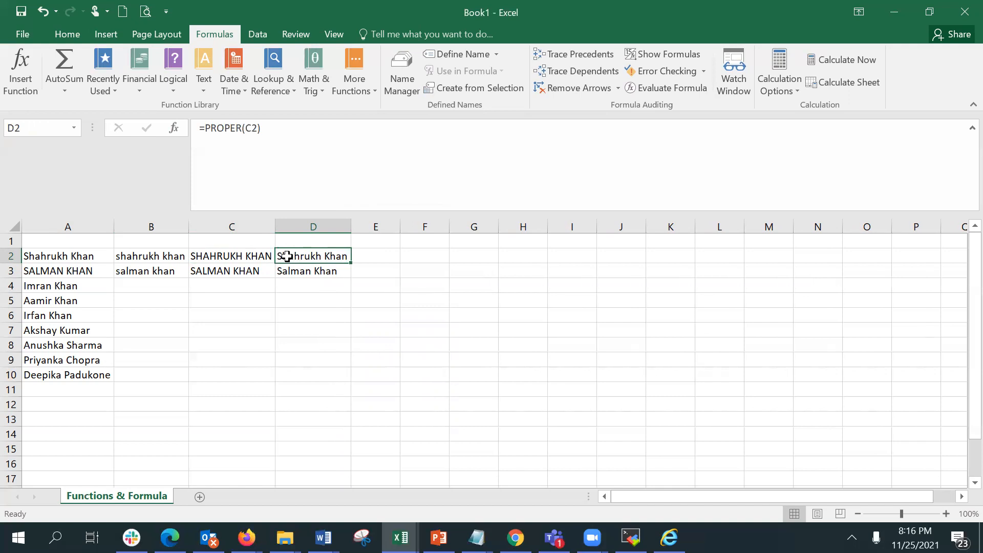
pyautogui.doubleClick(290, 257)
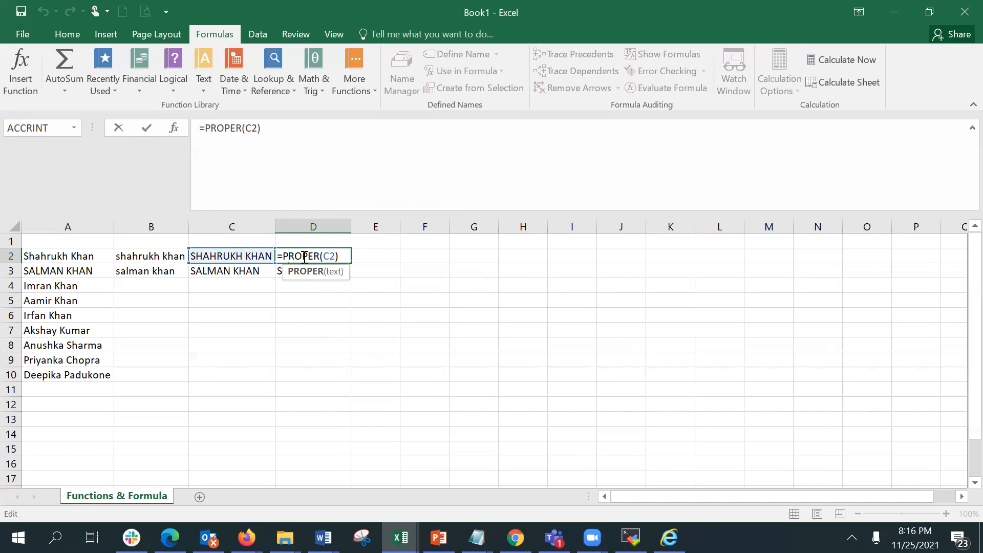
# Confirm the PROPER formula in D2, then enter a LEN formula in E2 counting the characters of the name in A2.
pyautogui.click(335, 256)
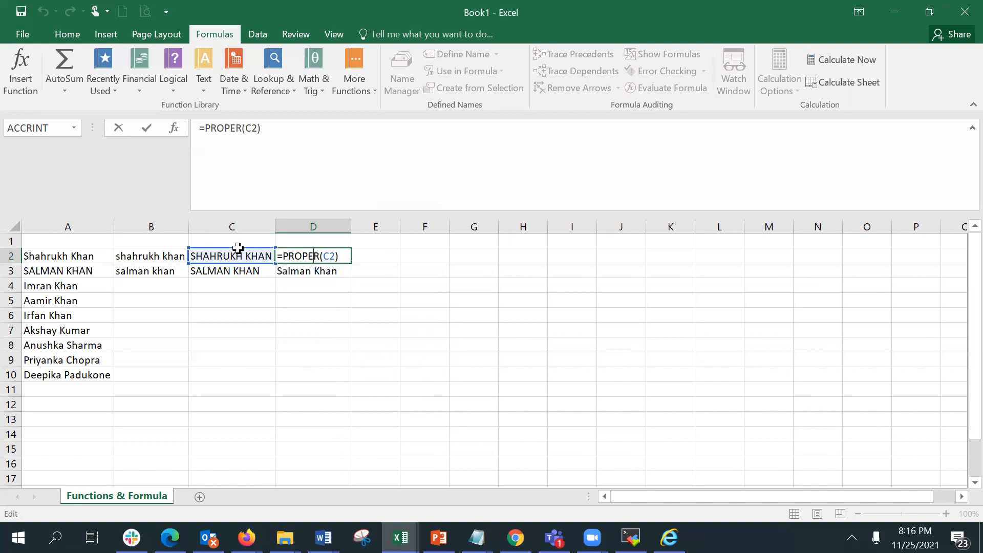
pyautogui.press('Return')
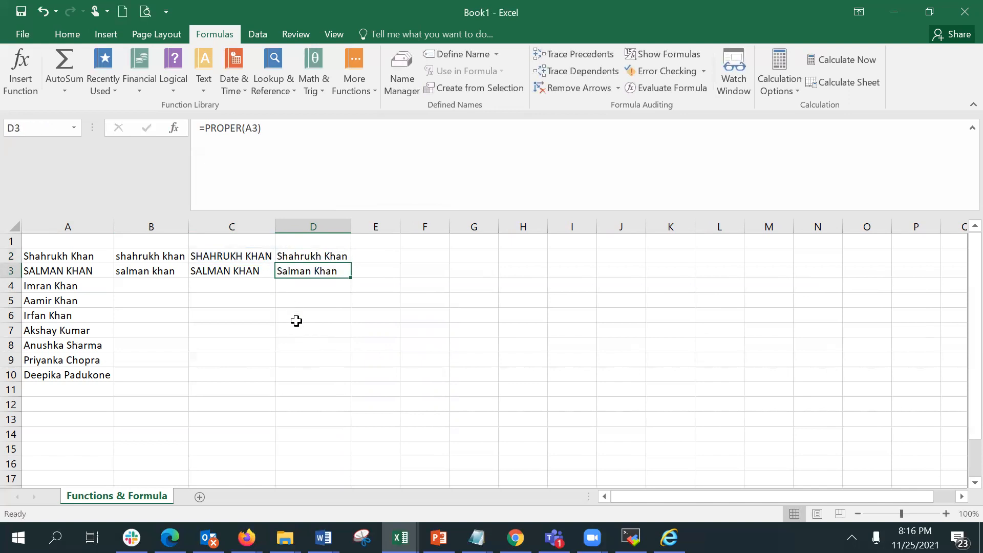
pyautogui.click(376, 255)
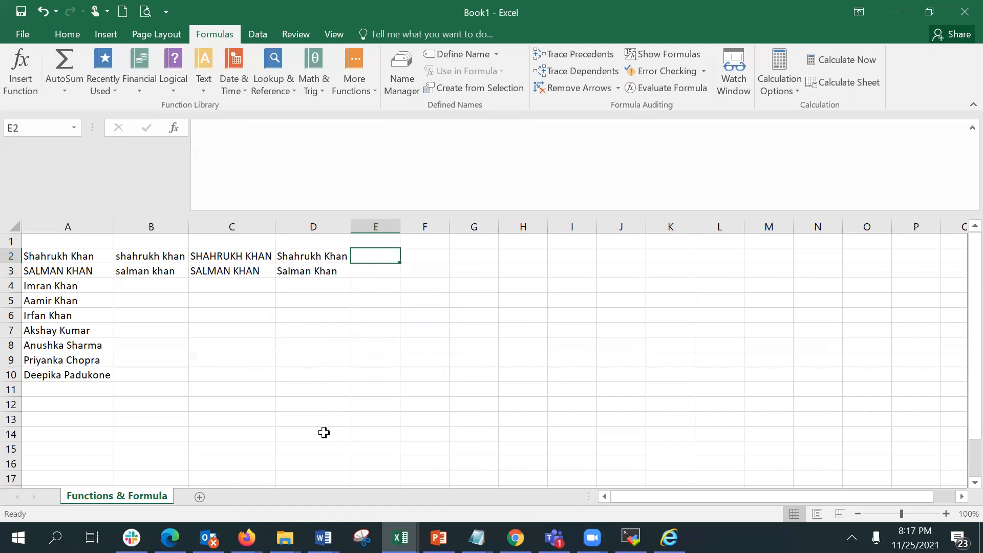
pyautogui.write('le')
pyautogui.press('Escape')
pyautogui.write('=len')
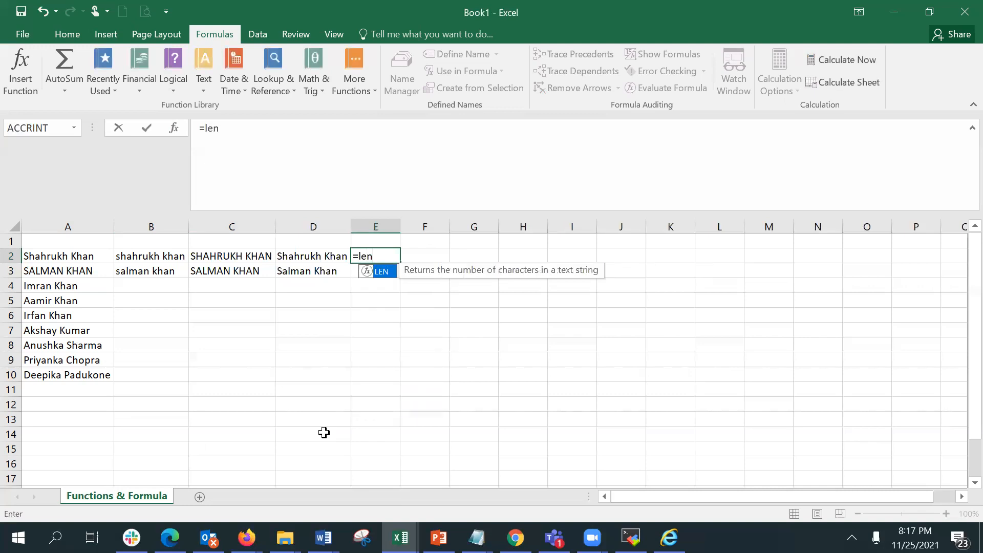
pyautogui.press('Tab')
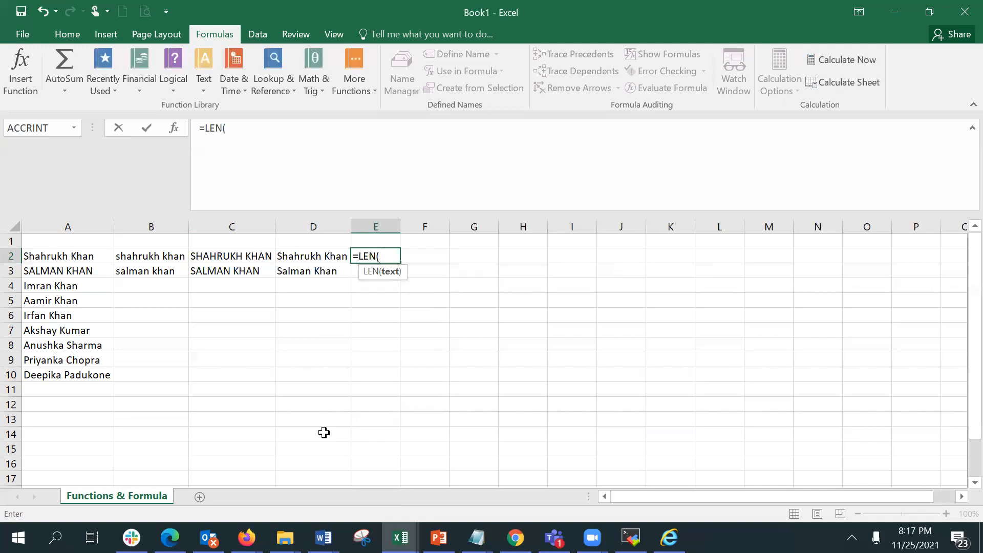
pyautogui.click(97, 255)
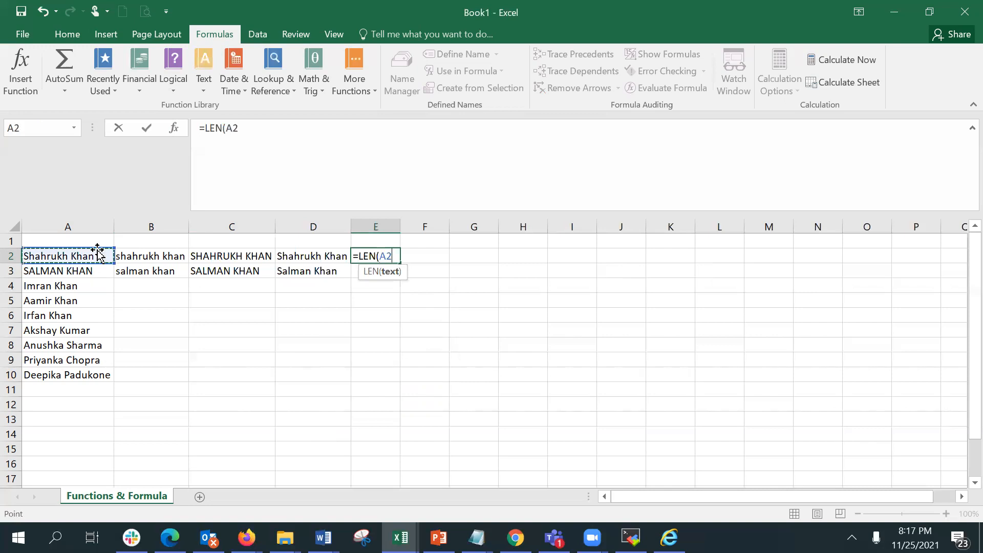
pyautogui.press('Return')
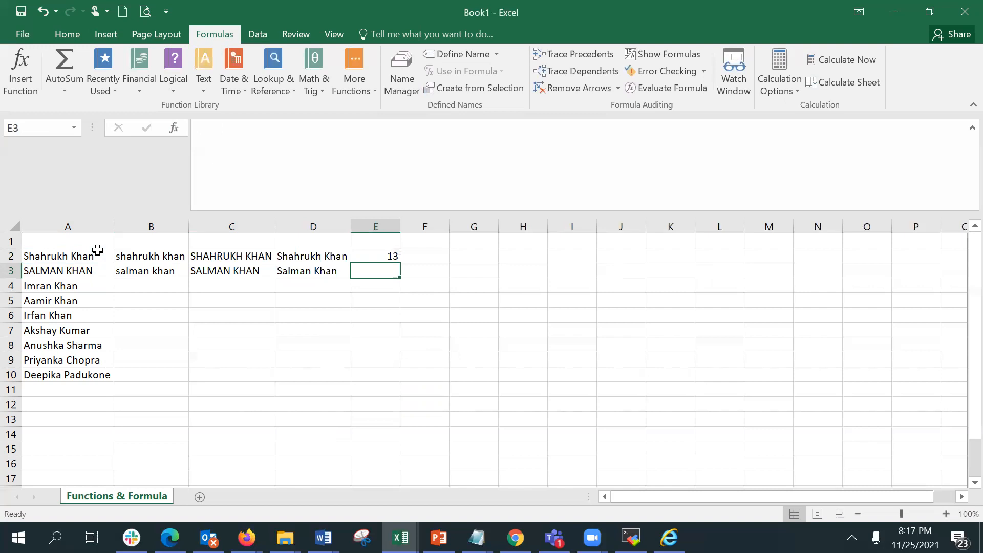
# Enter a LEFT formula in F2 extracting the first 8 characters of the name in A2.
pyautogui.click(386, 256)
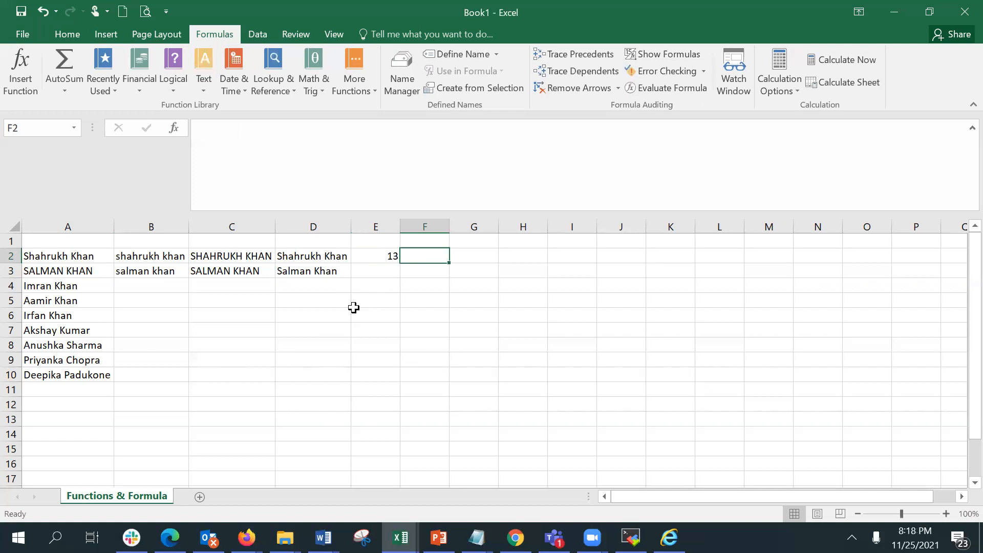
pyautogui.write('=')
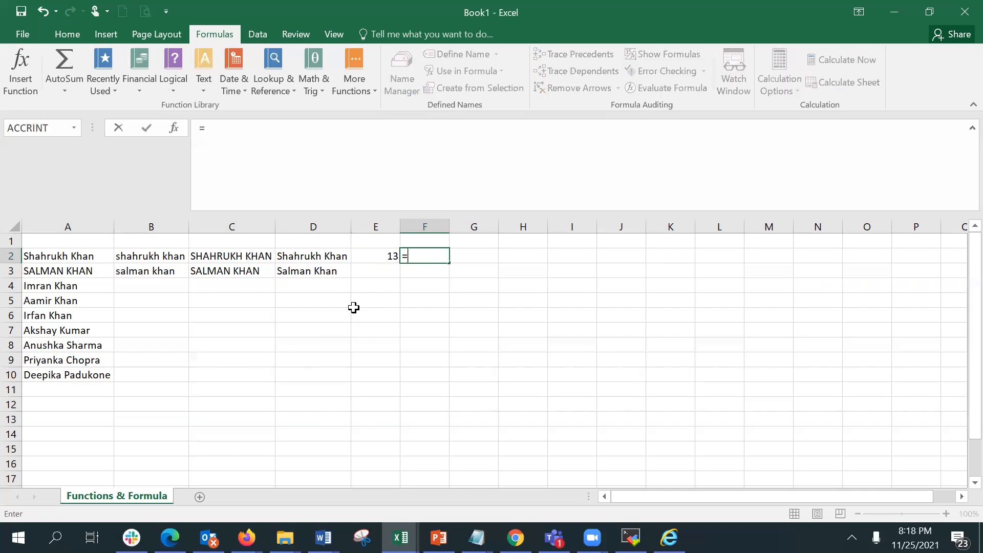
pyautogui.write('le')
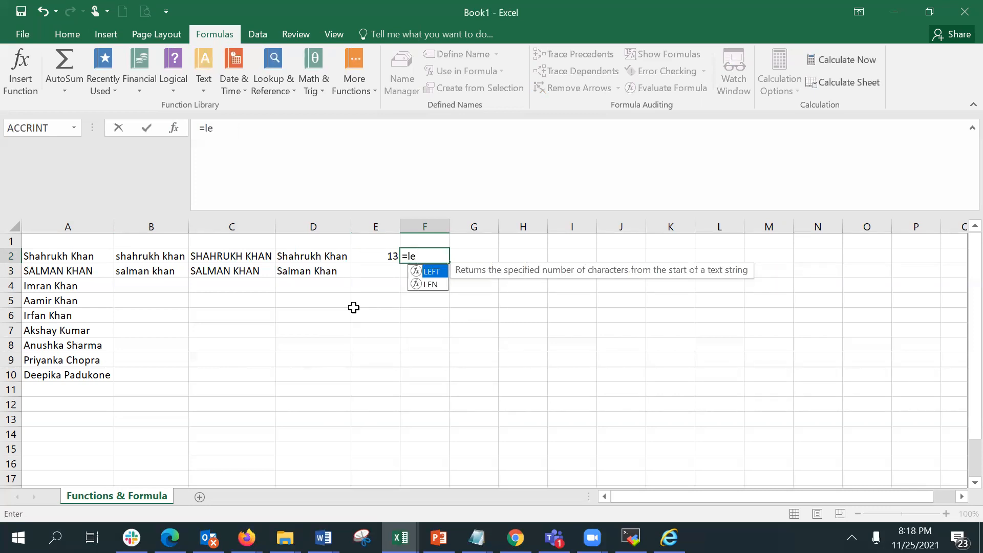
pyautogui.press('Tab')
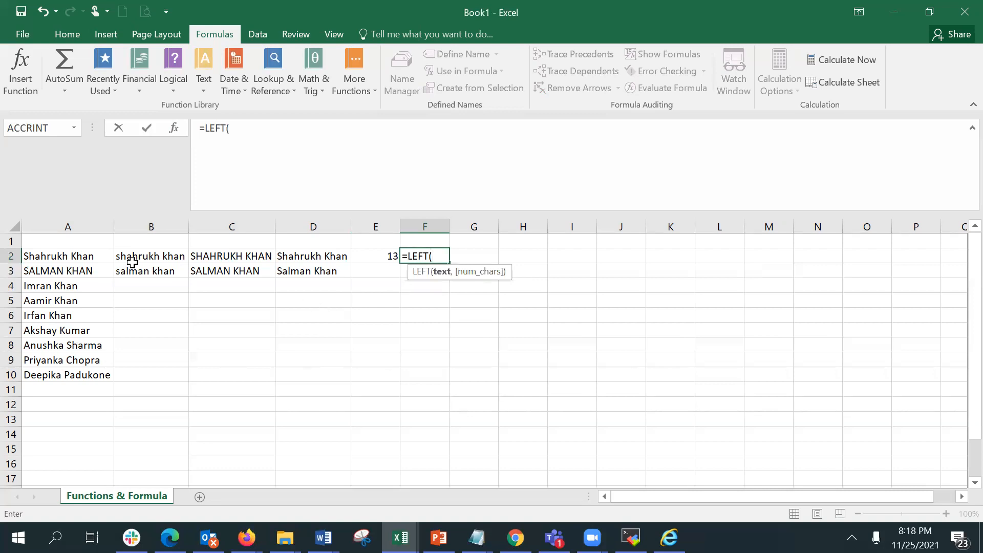
pyautogui.click(80, 256)
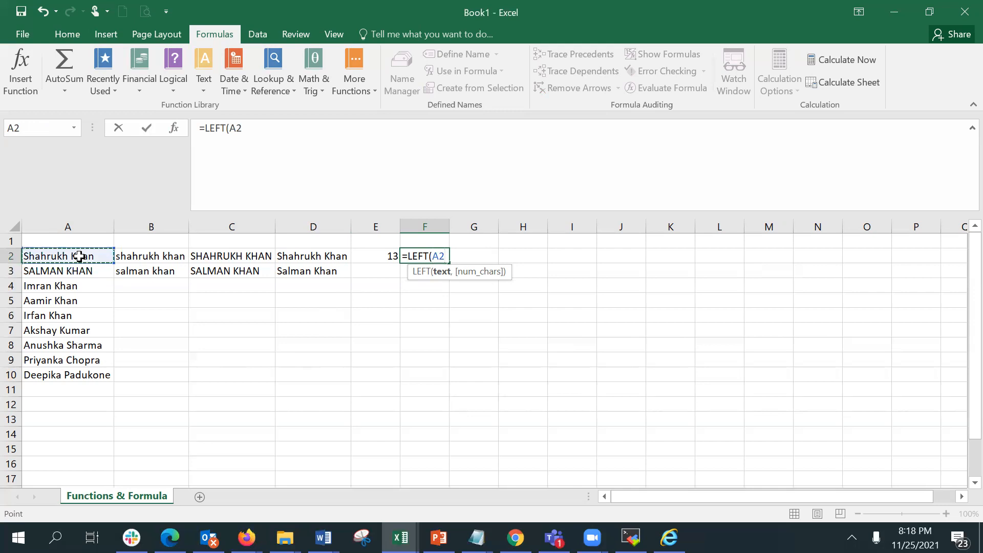
pyautogui.write(',')
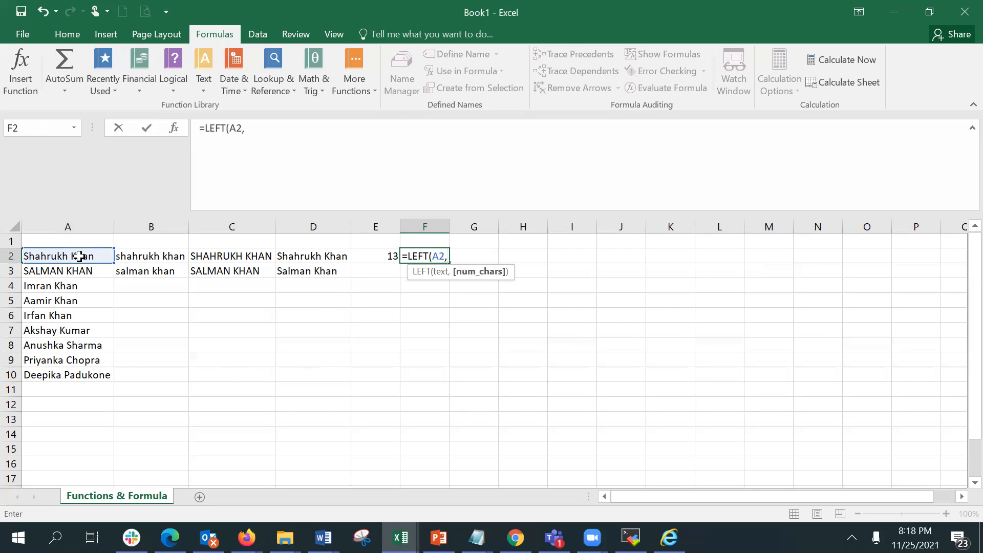
pyautogui.write('8')
pyautogui.press('Return')
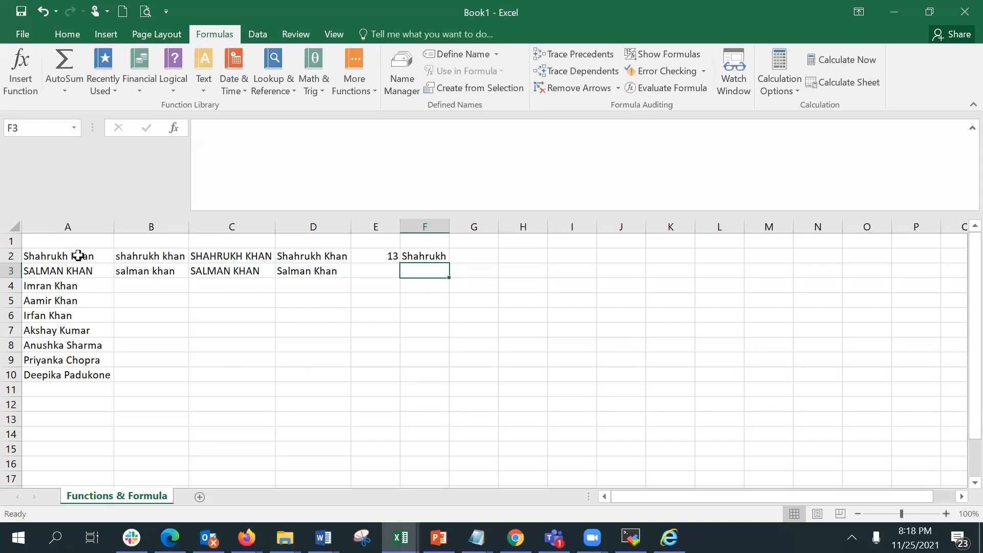
# Enter a LEFT formula in F3 through the Function Arguments dialog, with Text a3 and Num_chars 6.
pyautogui.write('=left')
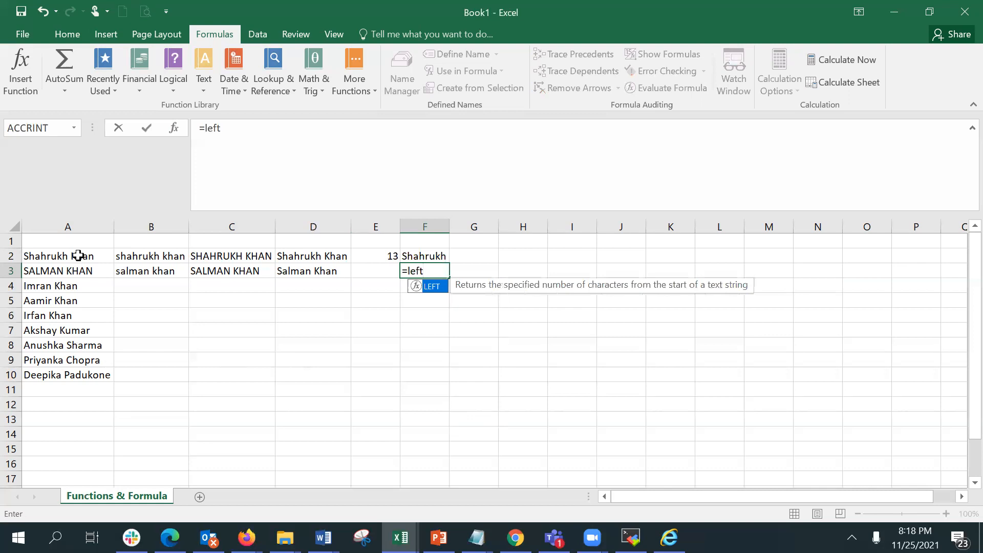
pyautogui.press('Tab')
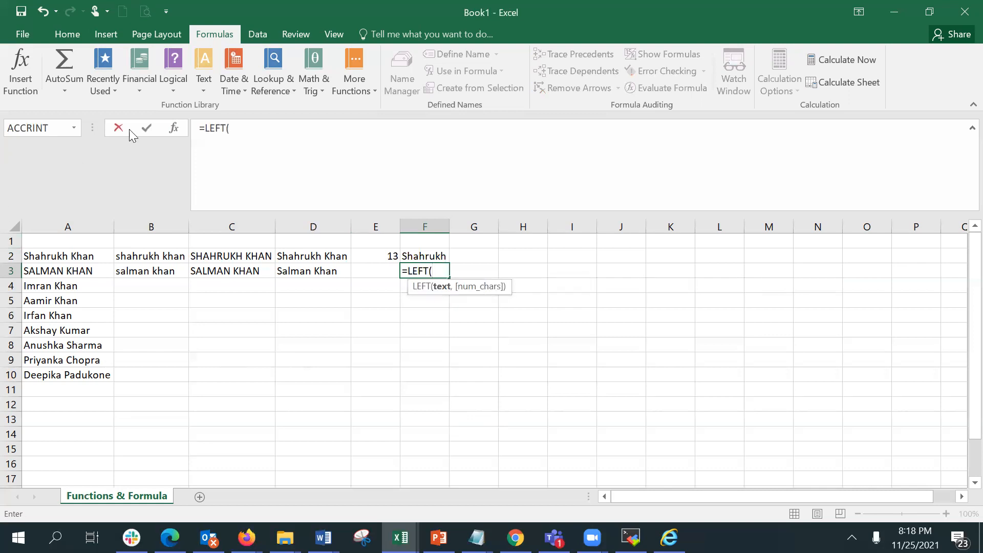
pyautogui.click(174, 128)
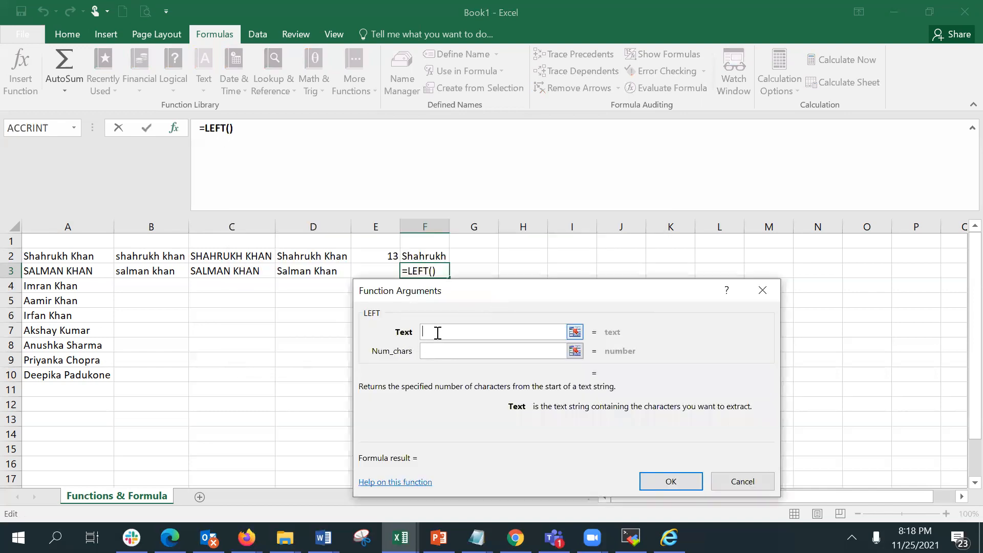
pyautogui.write('a3')
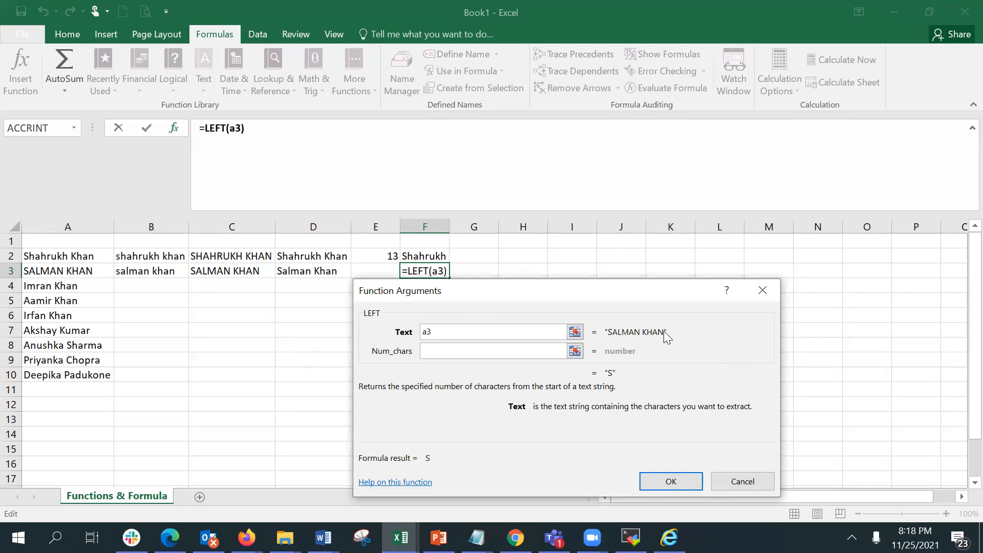
pyautogui.click(503, 345)
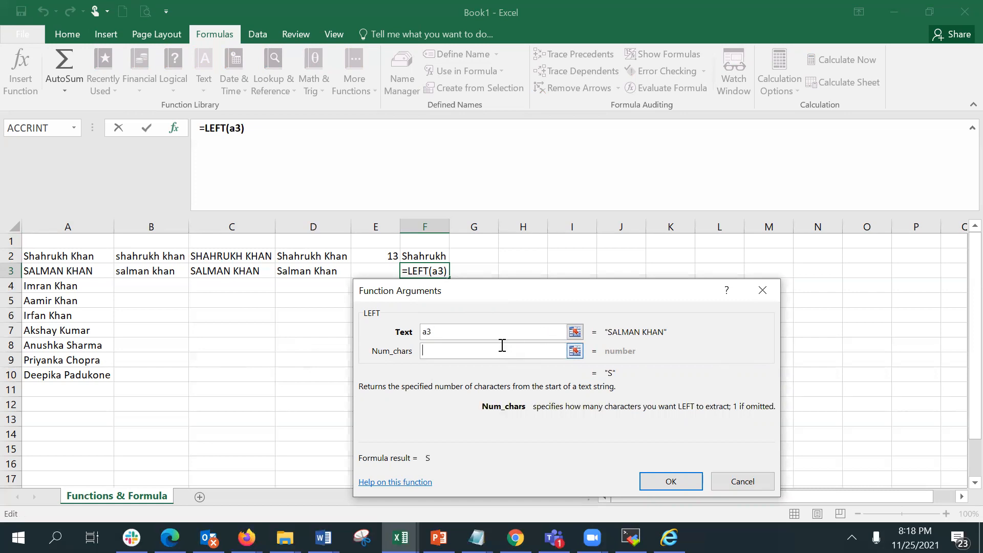
pyautogui.write('6')
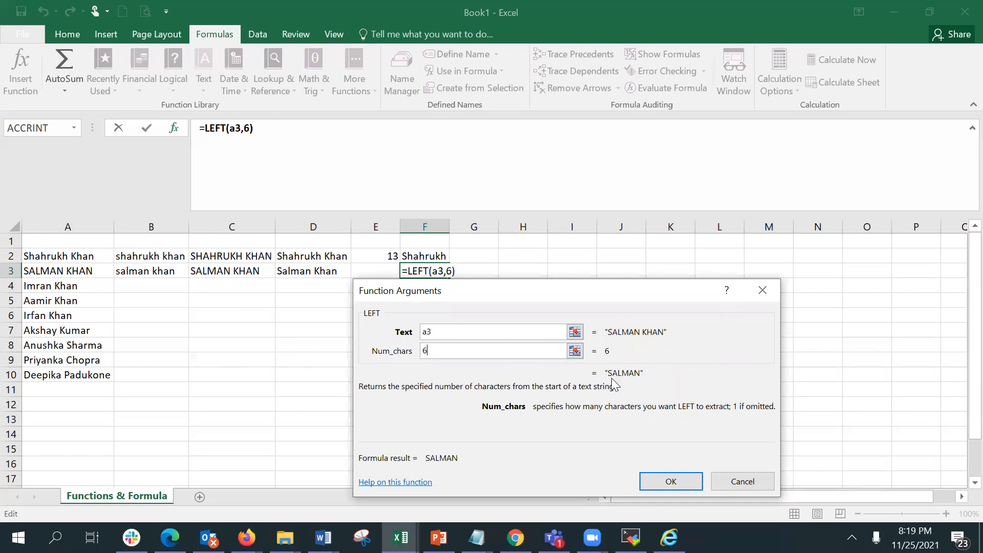
pyautogui.click(674, 480)
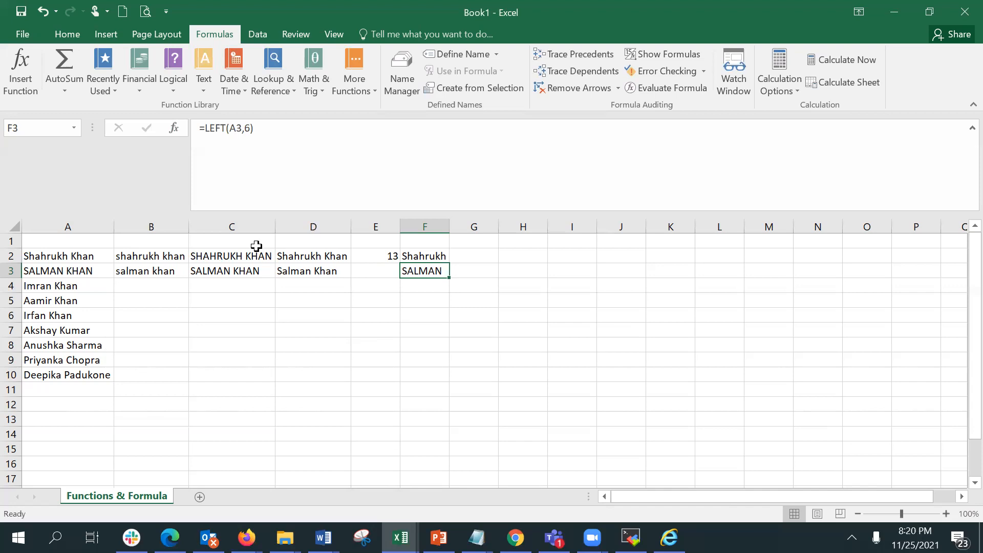
# Select the names in A2:A10 and start Text to Columns as Delimited, using Space as the delimiter.
pyautogui.click(573, 254)
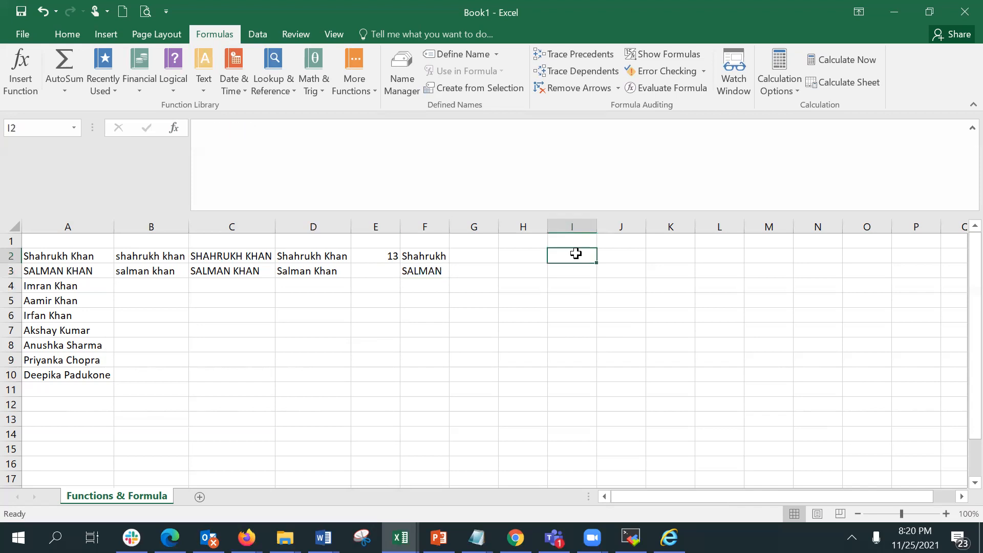
pyautogui.click(54, 251)
pyautogui.moveTo(56, 276); pyautogui.dragTo(41, 380)
pyautogui.click(959, 434)
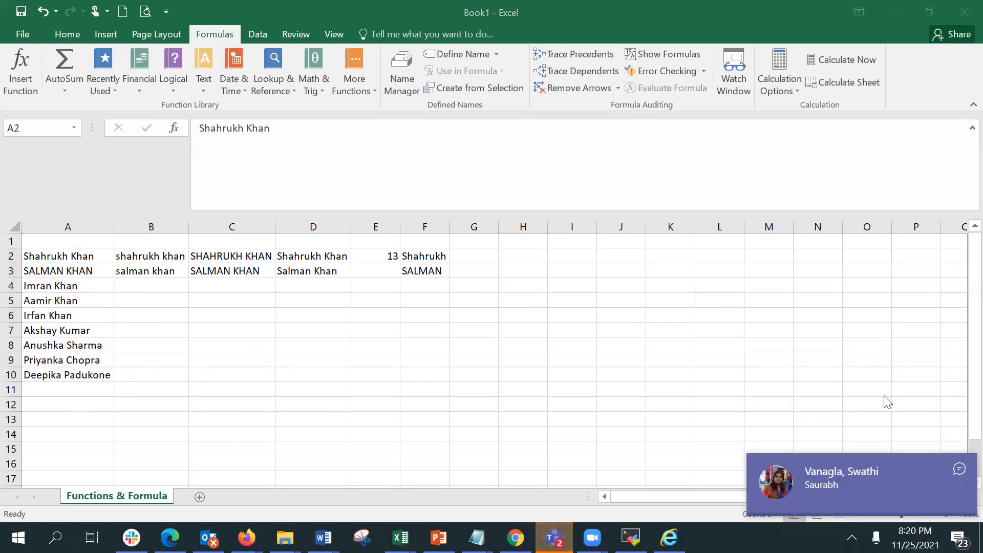
pyautogui.click(959, 469)
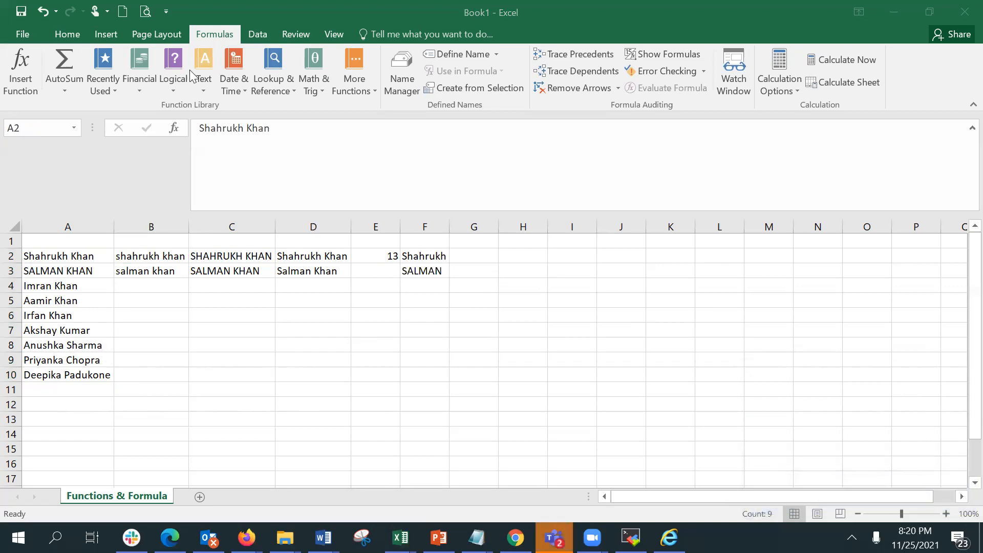
pyautogui.click(267, 32)
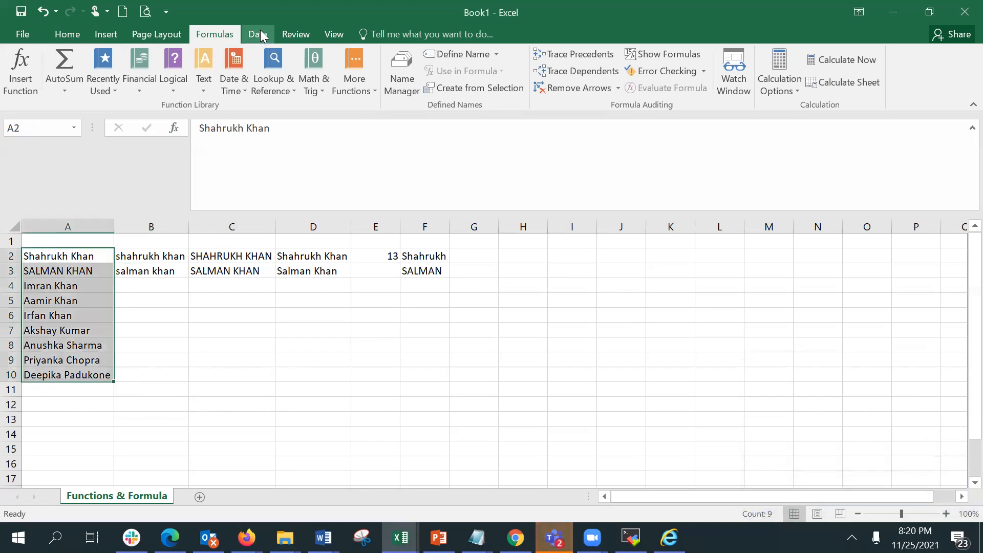
pyautogui.click(261, 35)
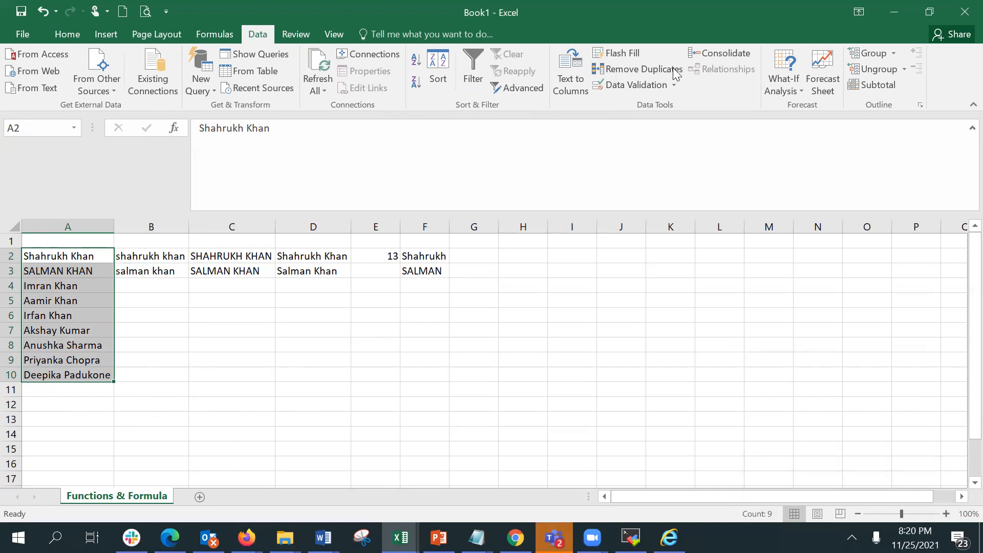
pyautogui.click(575, 69)
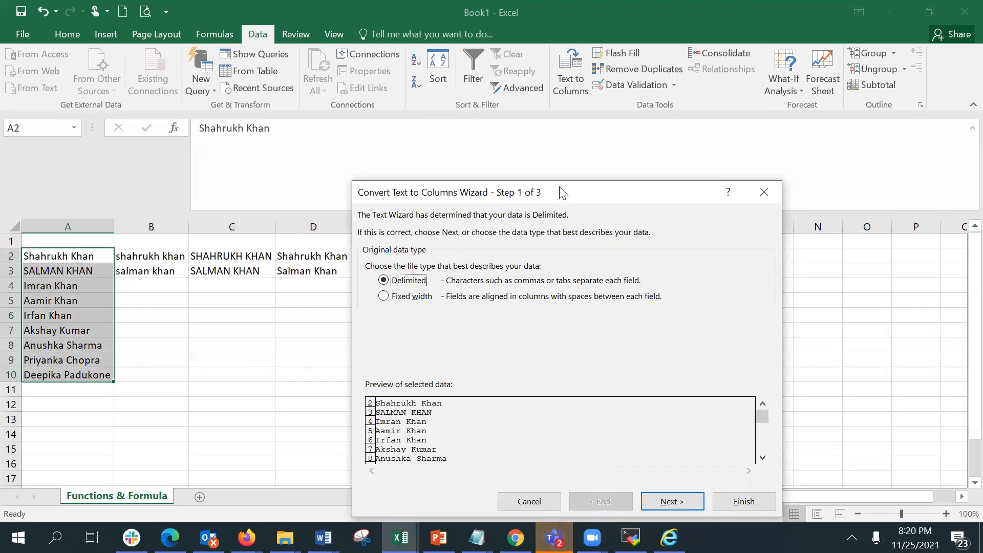
pyautogui.moveTo(563, 192); pyautogui.dragTo(541, 116)
pyautogui.click(648, 428)
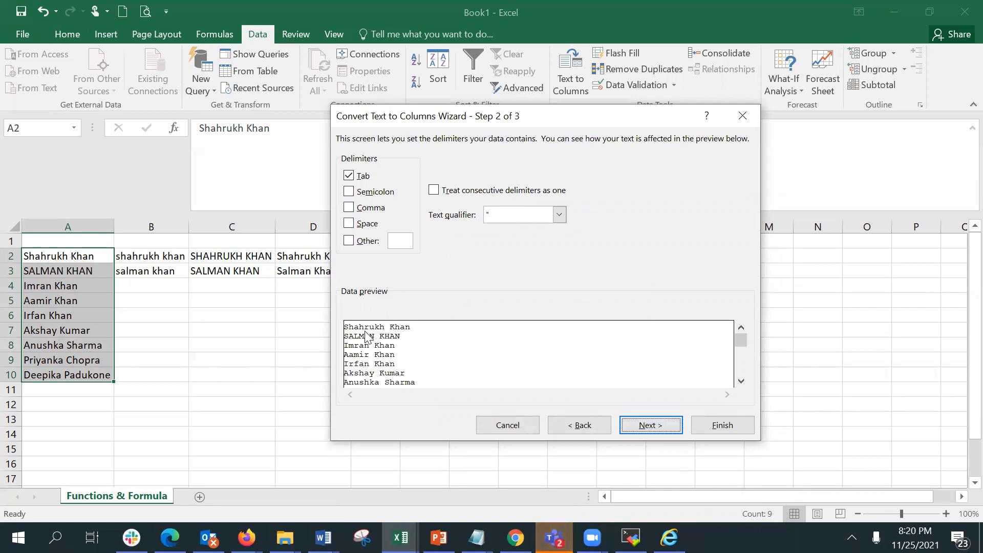
pyautogui.click(350, 224)
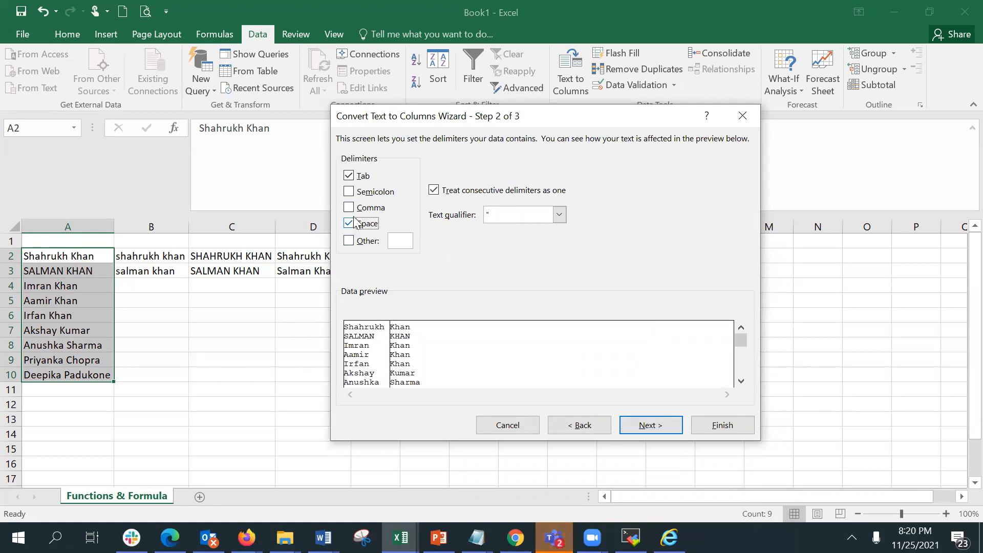
pyautogui.click(658, 424)
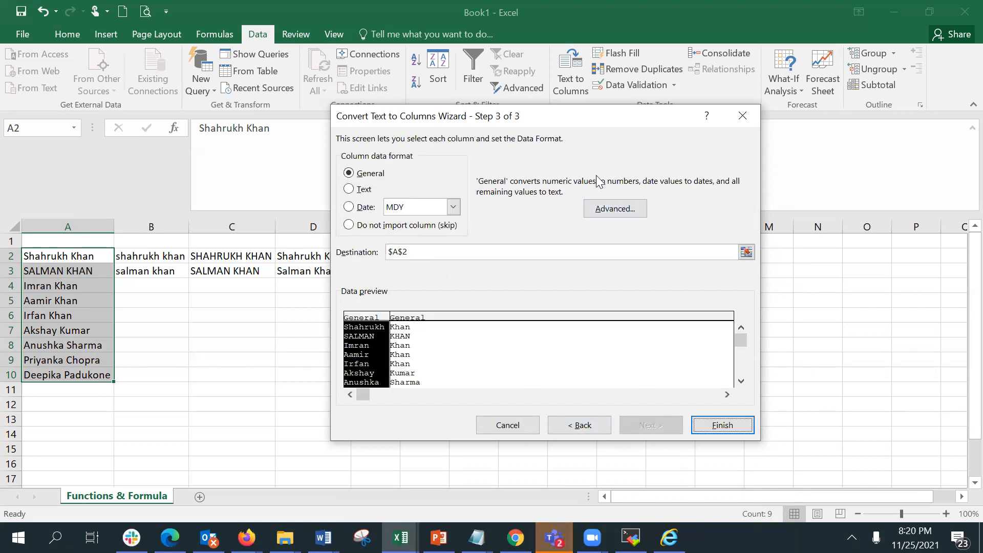
# Set the split destination to K2, finish splitting the names, and autofit column L.
pyautogui.moveTo(601, 125); pyautogui.dragTo(428, 229)
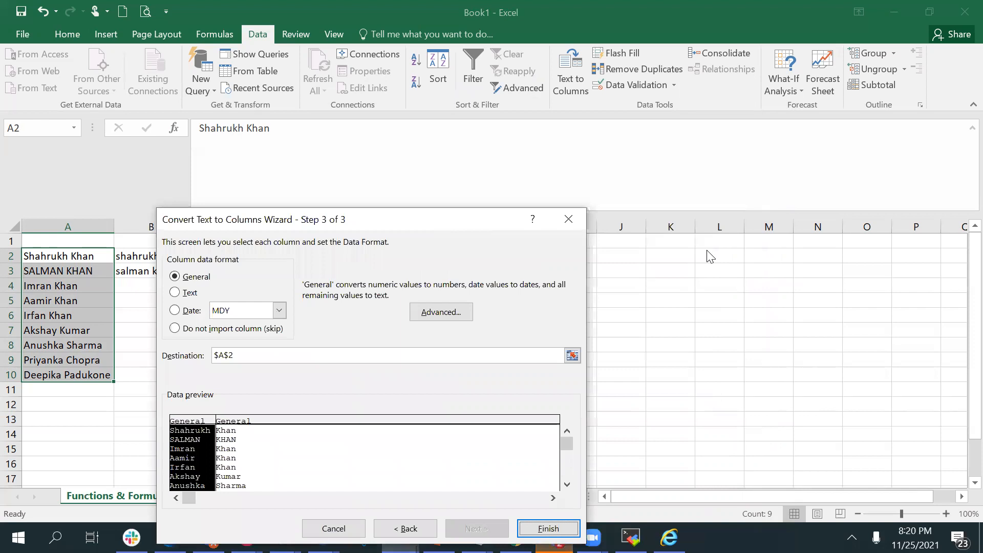
pyautogui.click(222, 356)
pyautogui.press('BackSpace')
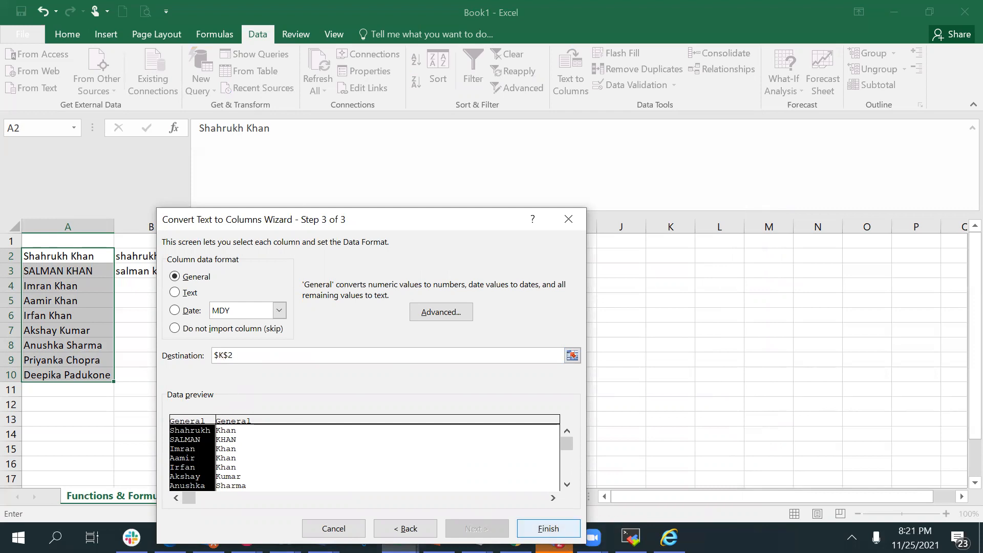
pyautogui.click(548, 529)
pyautogui.moveTo(553, 538)
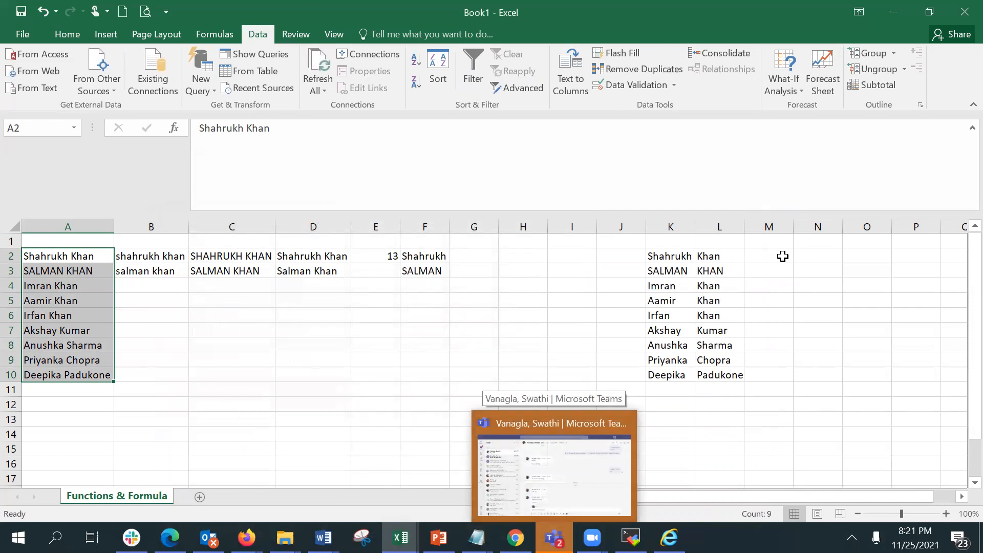
pyautogui.doubleClick(749, 222)
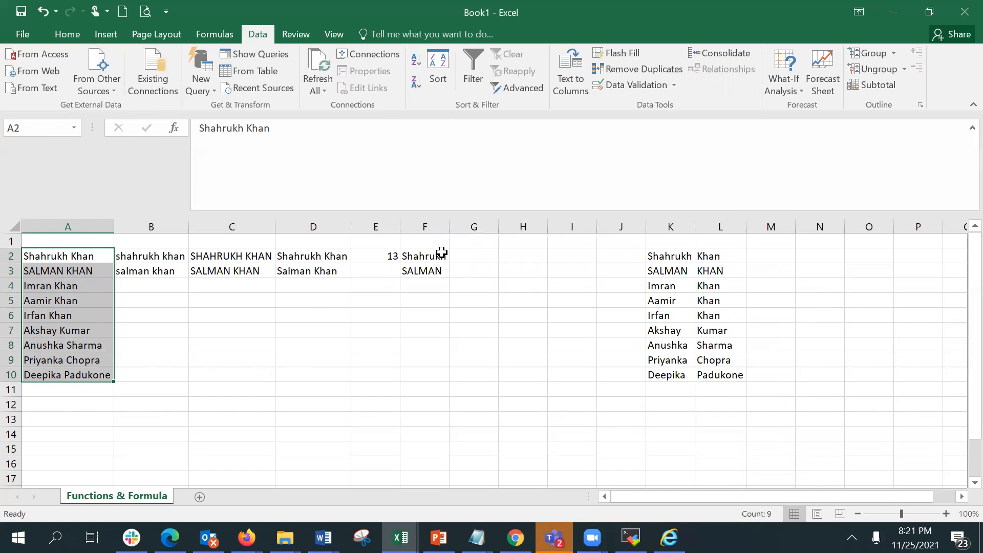
# Delete columns K and L holding the split first and last names.
pyautogui.click(426, 256)
pyautogui.moveTo(426, 261); pyautogui.dragTo(426, 265)
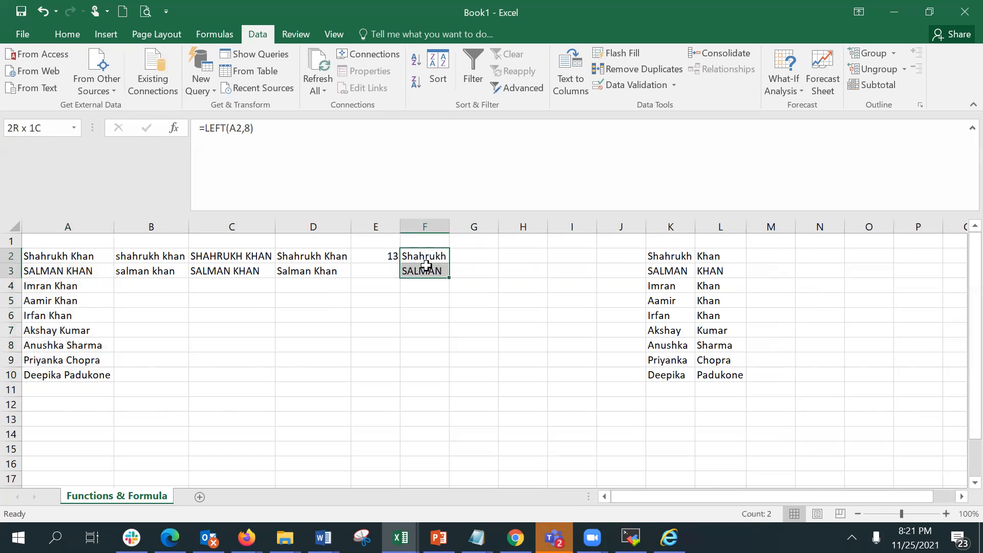
pyautogui.click(666, 258)
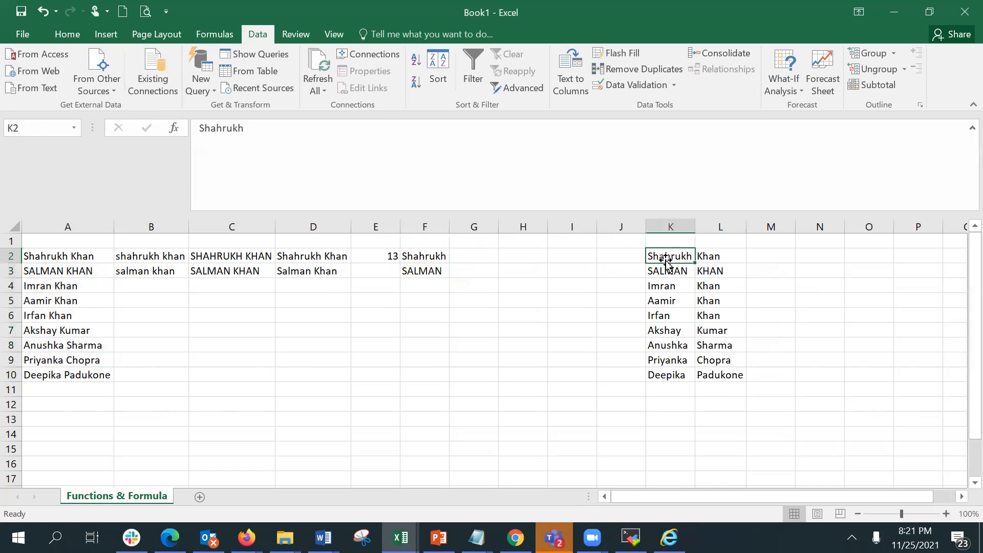
pyautogui.click(428, 255)
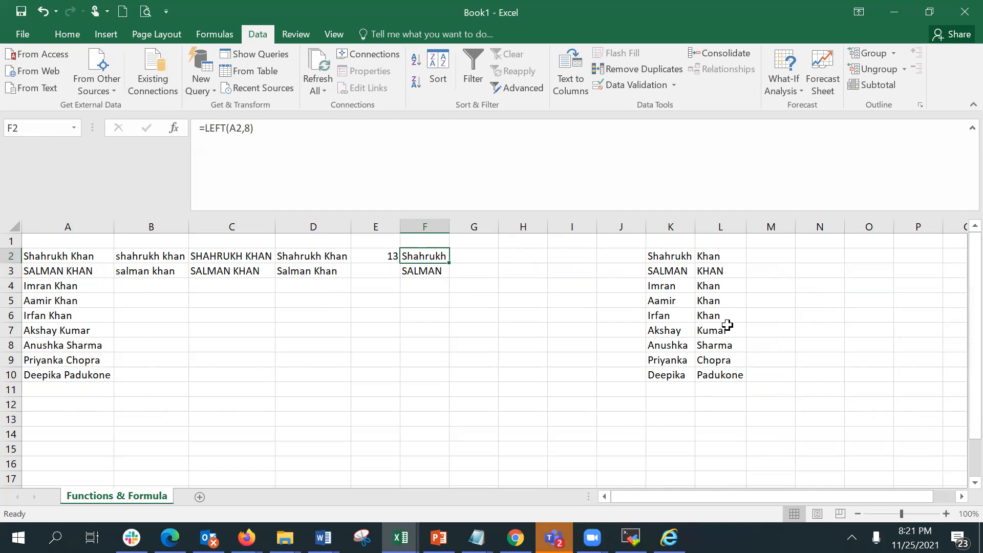
pyautogui.moveTo(669, 224); pyautogui.dragTo(717, 224)
pyautogui.rightClick(717, 224)
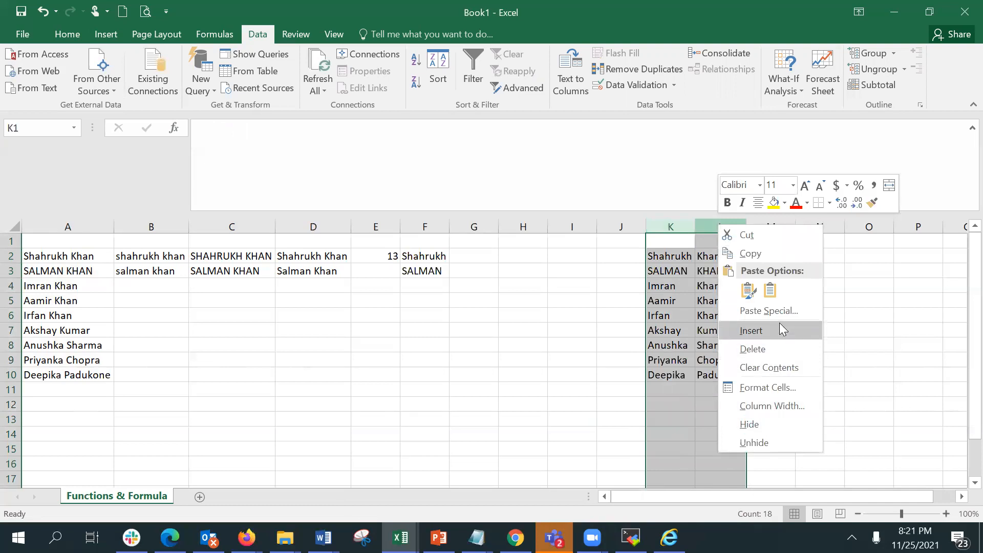
pyautogui.click(778, 350)
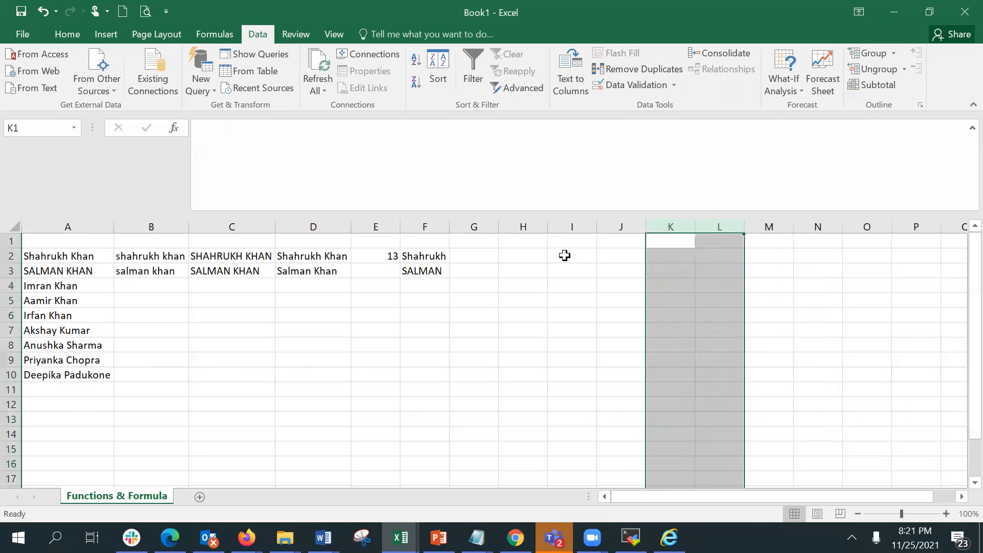
# Enter a RIGHT formula in G2 returning the last 4 characters of the name in A2.
pyautogui.click(469, 251)
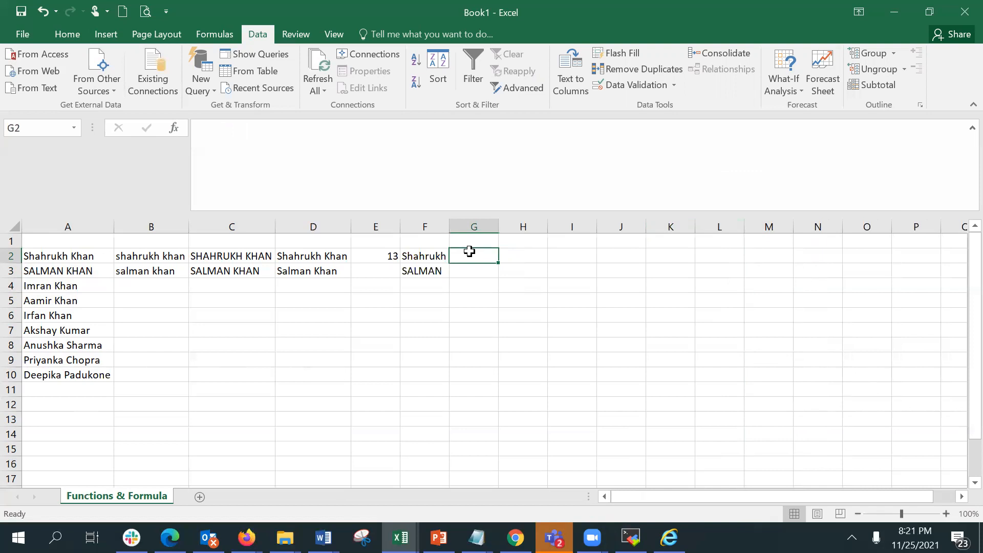
pyautogui.click(434, 257)
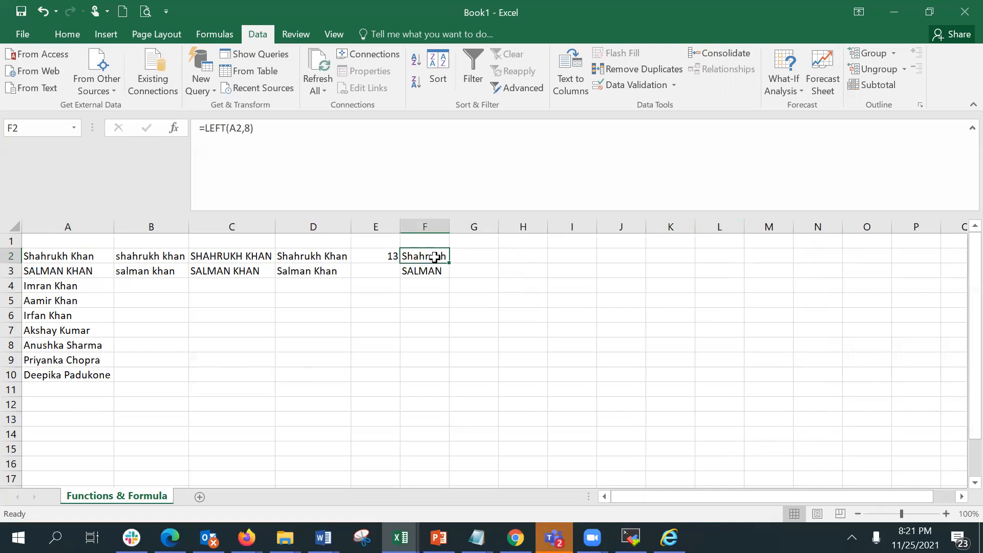
pyautogui.click(472, 258)
pyautogui.write('=right')
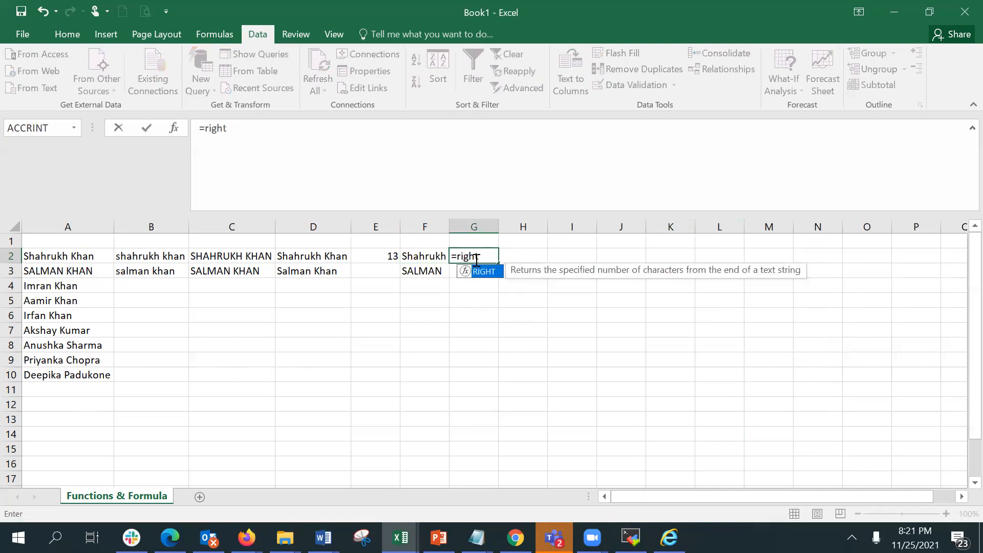
pyautogui.write('(')
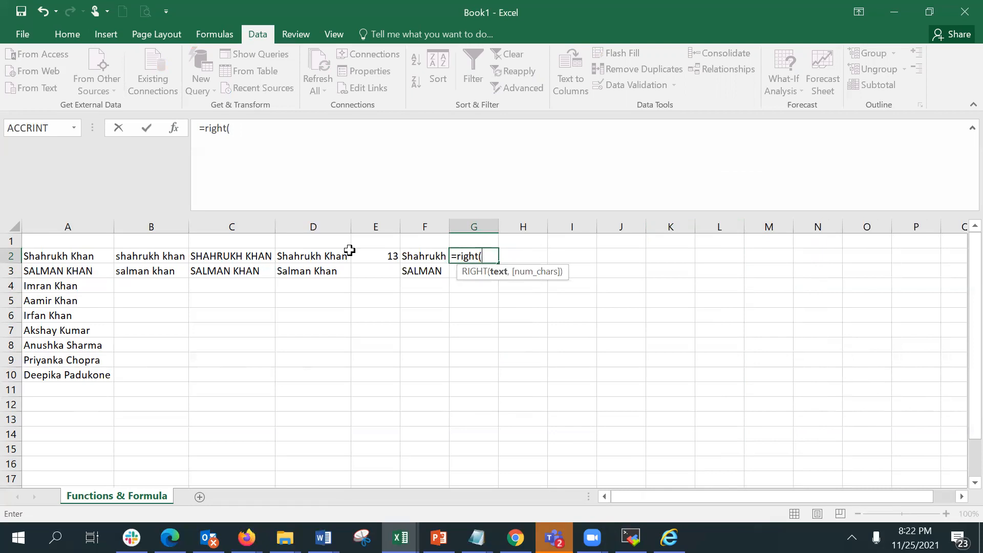
pyautogui.click(43, 256)
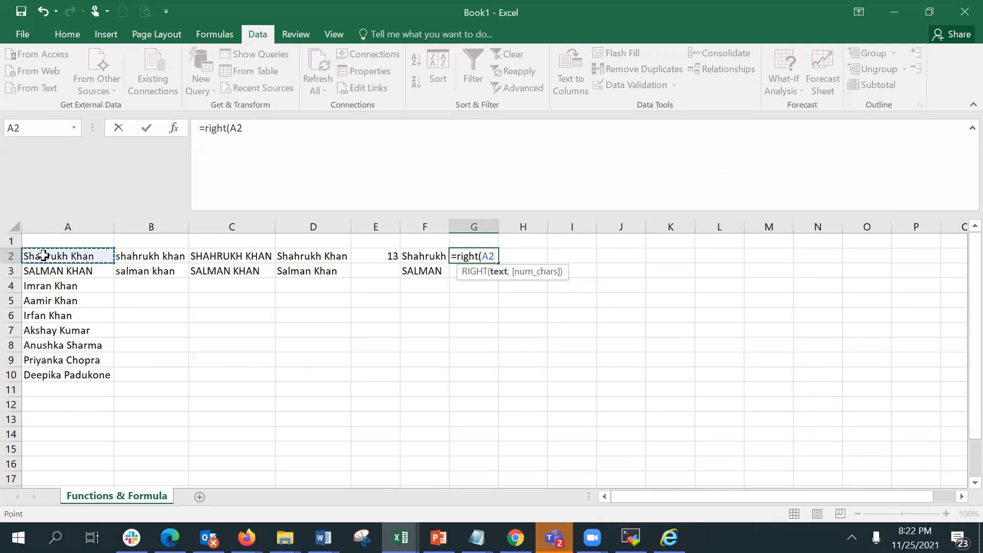
pyautogui.write(',')
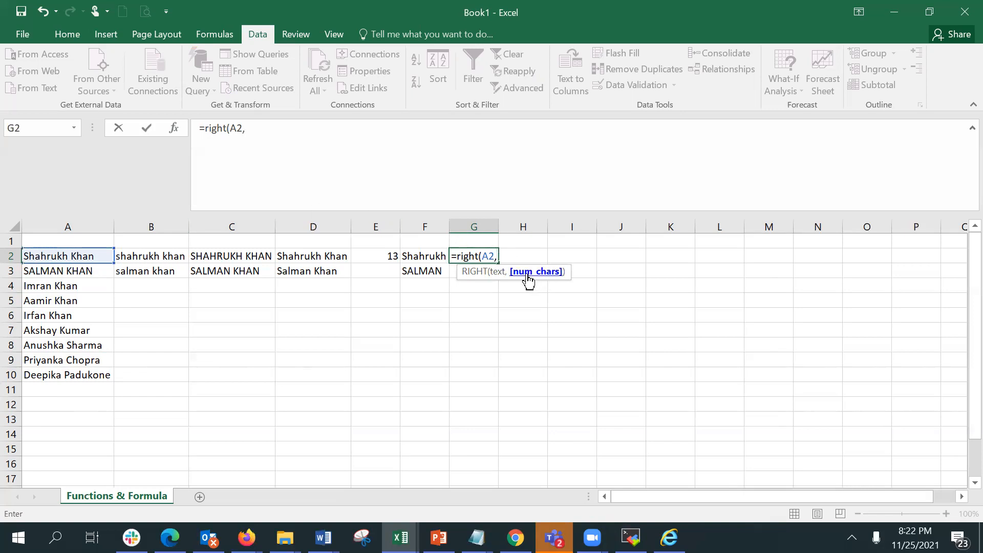
pyautogui.write('4')
pyautogui.press('Return')
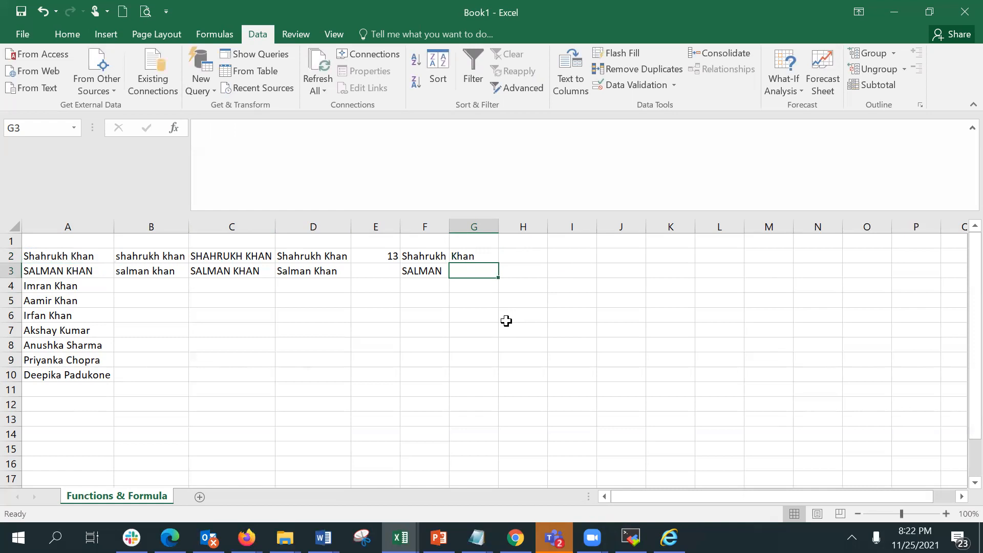
# Fill the formulas in B2:G2 down through row 10 and widen column F slightly.
pyautogui.moveTo(137, 256); pyautogui.dragTo(486, 382)
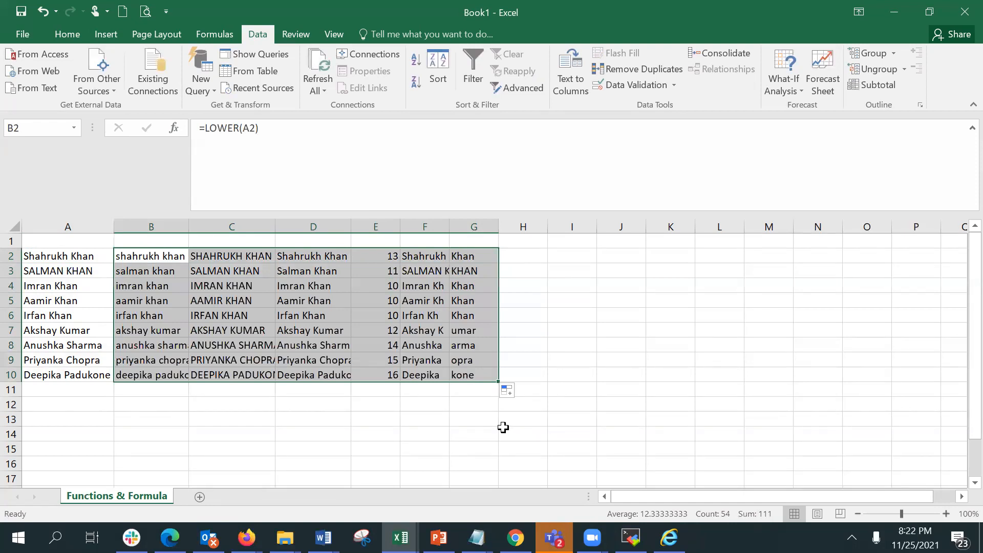
pyautogui.moveTo(454, 227); pyautogui.dragTo(458, 227)
# Review the LEFT formulas down column F and the RIGHT formula in G2.
pyautogui.click(434, 255)
pyautogui.click(441, 275)
pyautogui.click(432, 287)
pyautogui.click(432, 303)
pyautogui.click(430, 316)
pyautogui.click(430, 340)
pyautogui.click(430, 361)
pyautogui.click(432, 377)
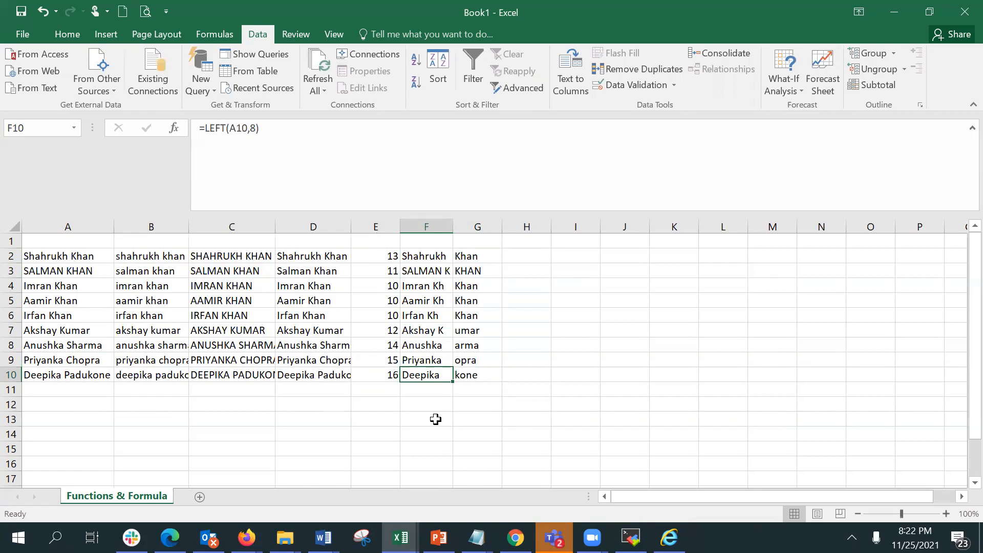
pyautogui.click(429, 255)
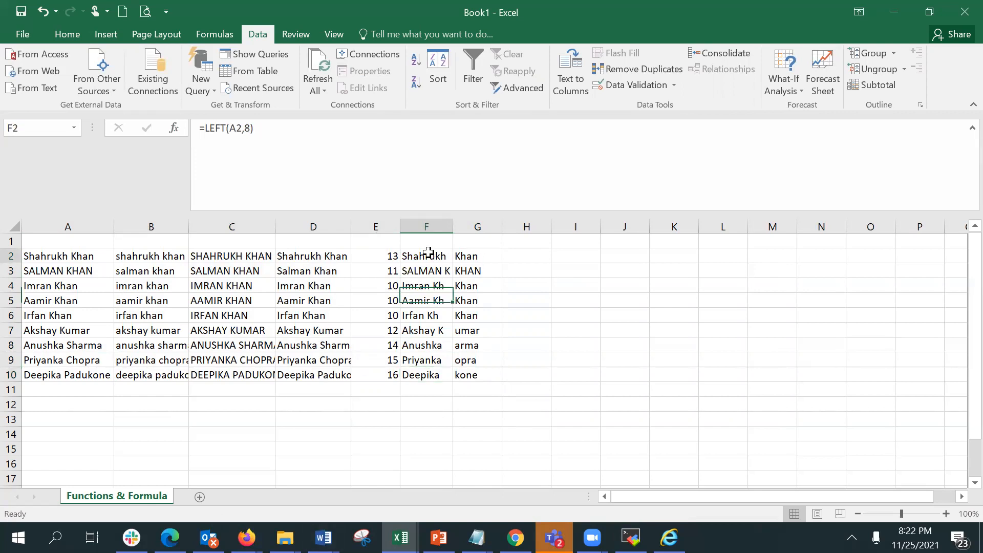
pyautogui.click(460, 253)
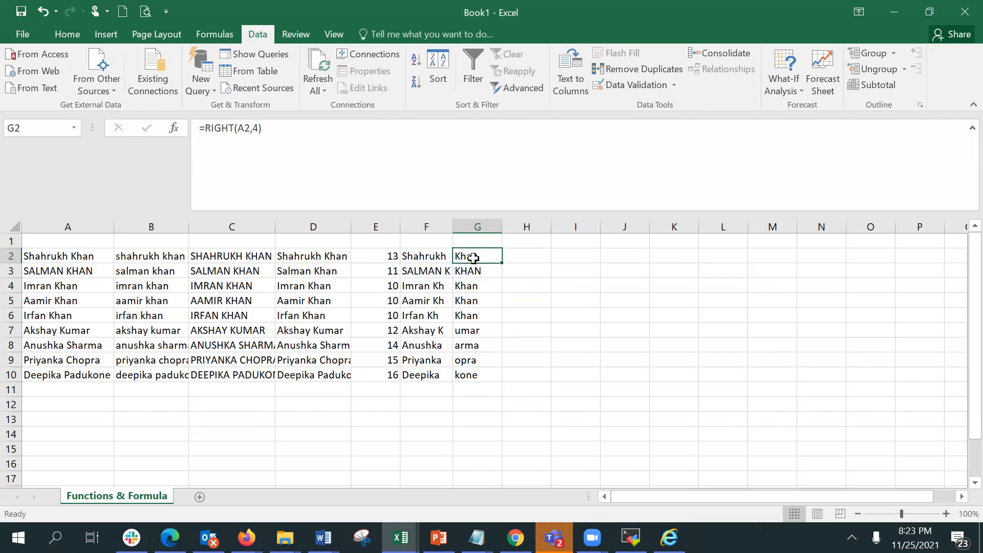
# Enter a MID formula in H2 extracting 5 characters from A2 starting at position 3.
pyautogui.click(511, 260)
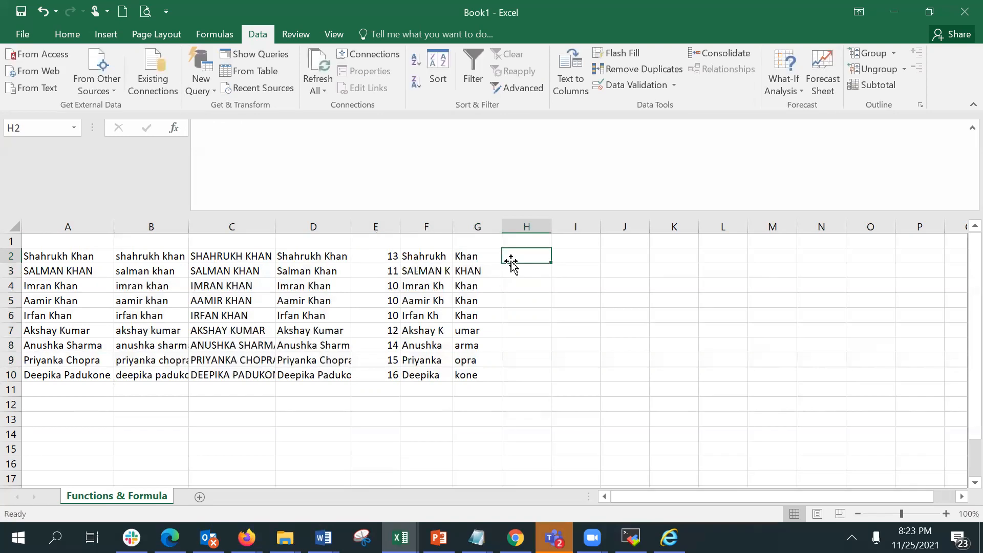
pyautogui.write('=mid')
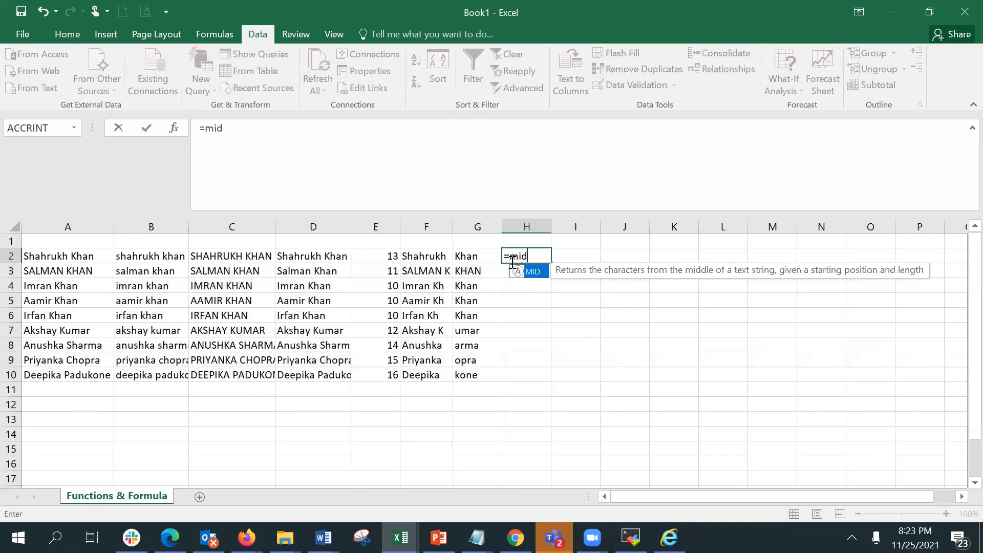
pyautogui.press('Tab')
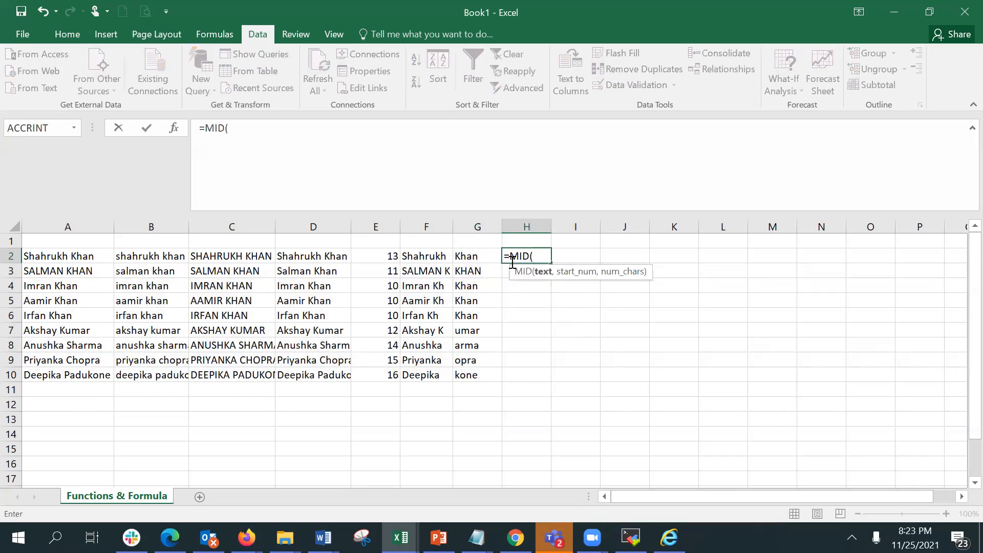
pyautogui.click(53, 252)
pyautogui.write(',3')
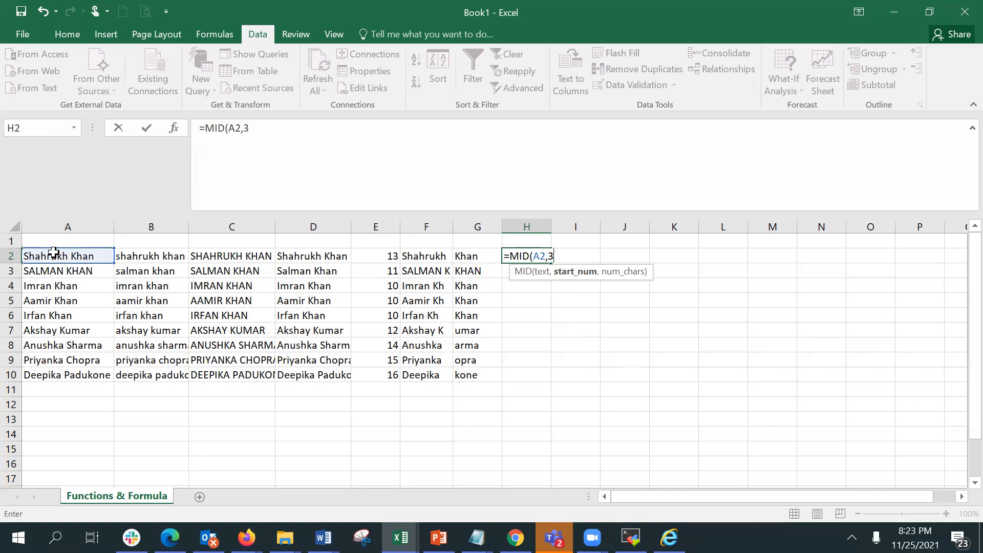
pyautogui.write(',5')
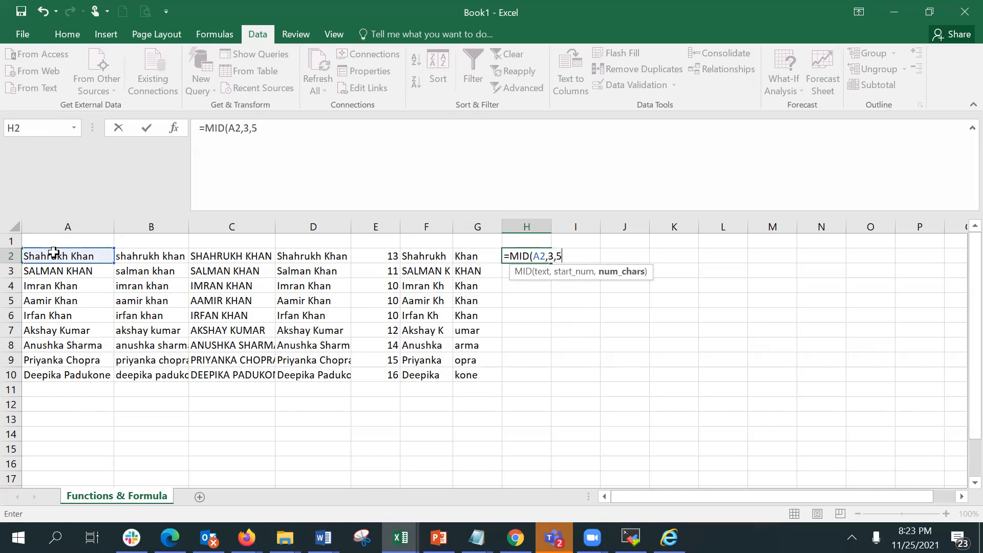
pyautogui.write(')')
pyautogui.press('Return')
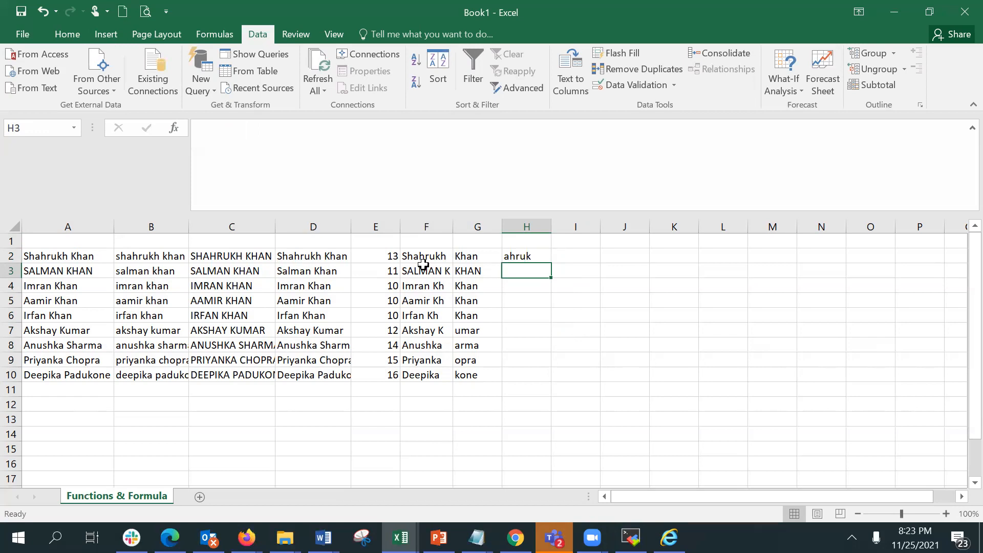
# Inspect H2's MID formula in the Function Arguments dialog and close it.
pyautogui.click(513, 256)
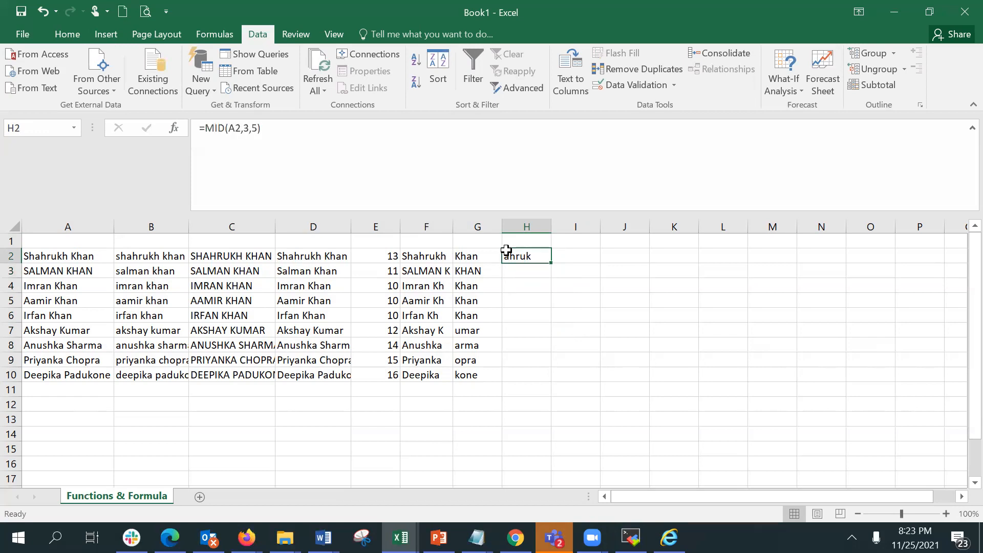
pyautogui.click(175, 127)
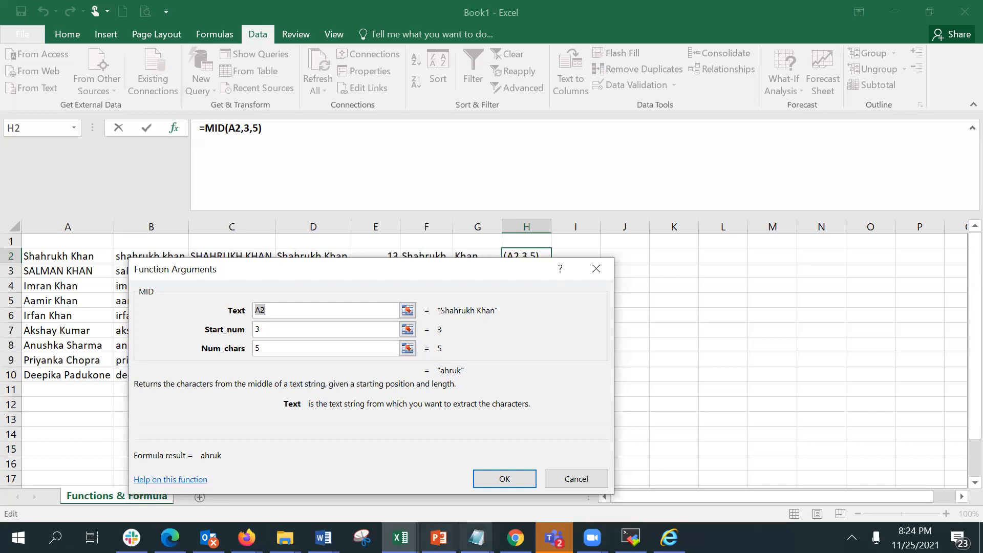
pyautogui.click(505, 480)
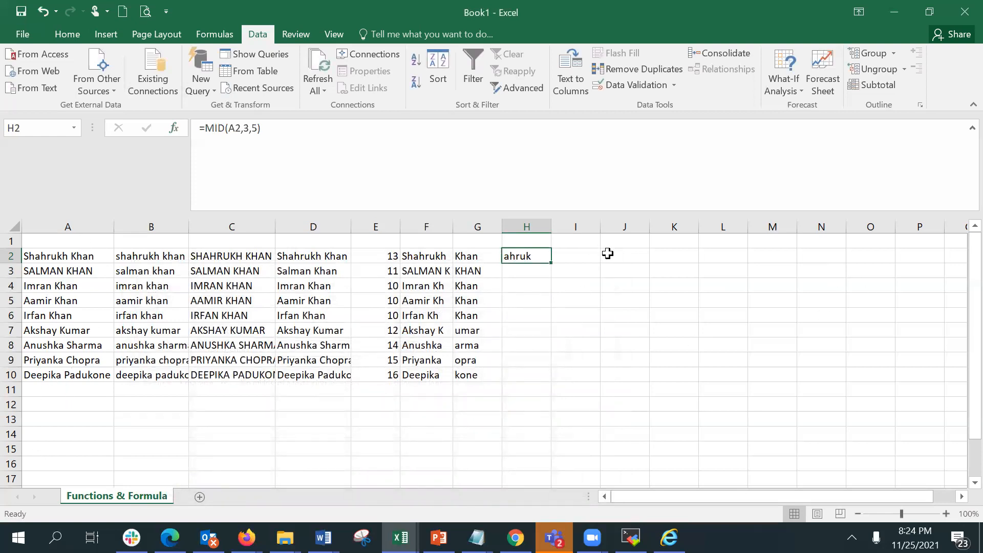
# Enter a three-part full name in A11 below the list.
pyautogui.click(80, 389)
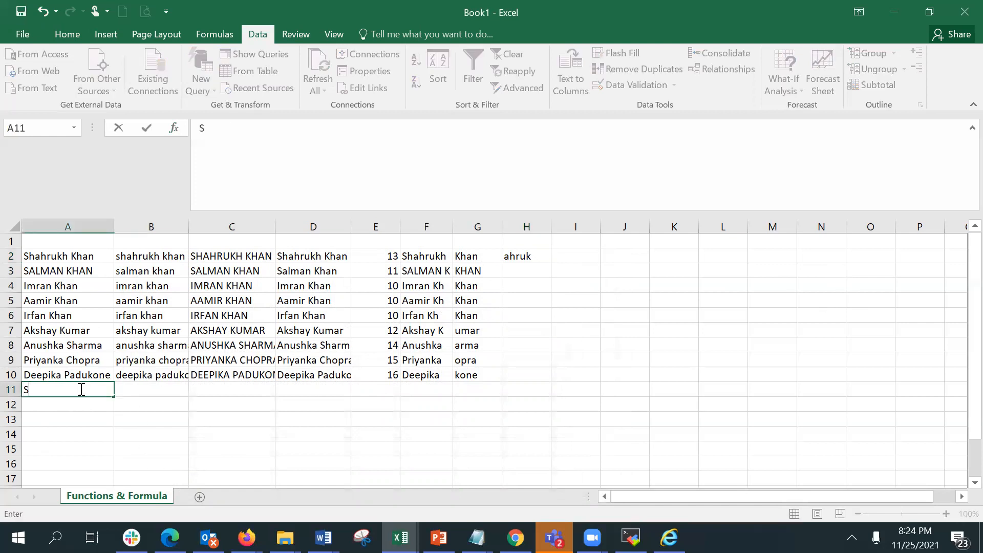
pyautogui.press('Return')
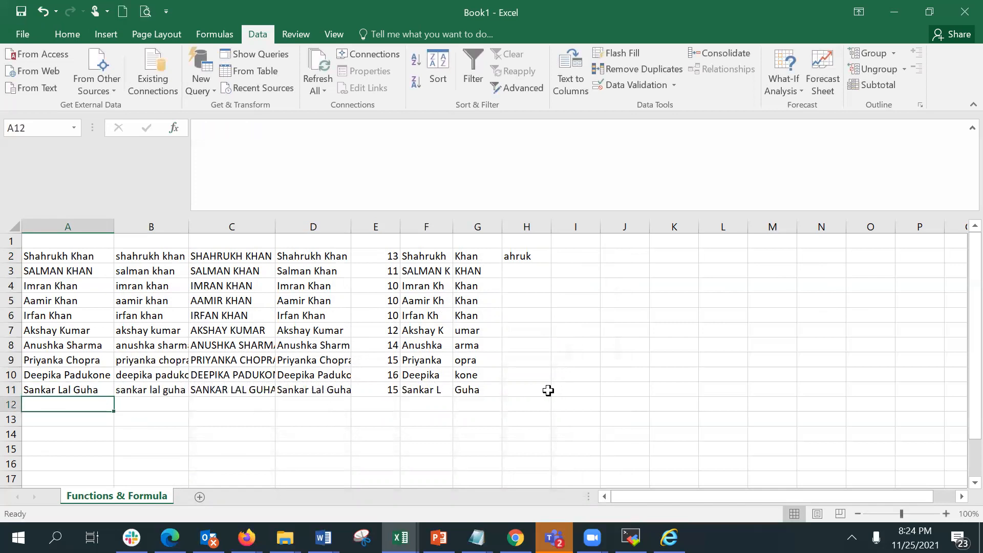
# Add Sachin Ramesh Tendulkar in A12 and M S Dhoni in A13.
pyautogui.write('Sa')
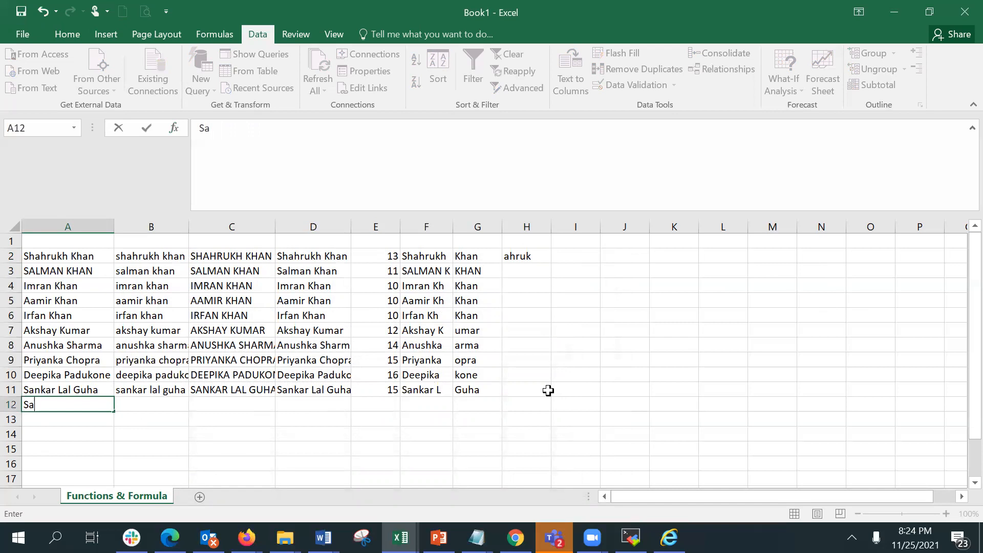
pyautogui.write('chin Ram')
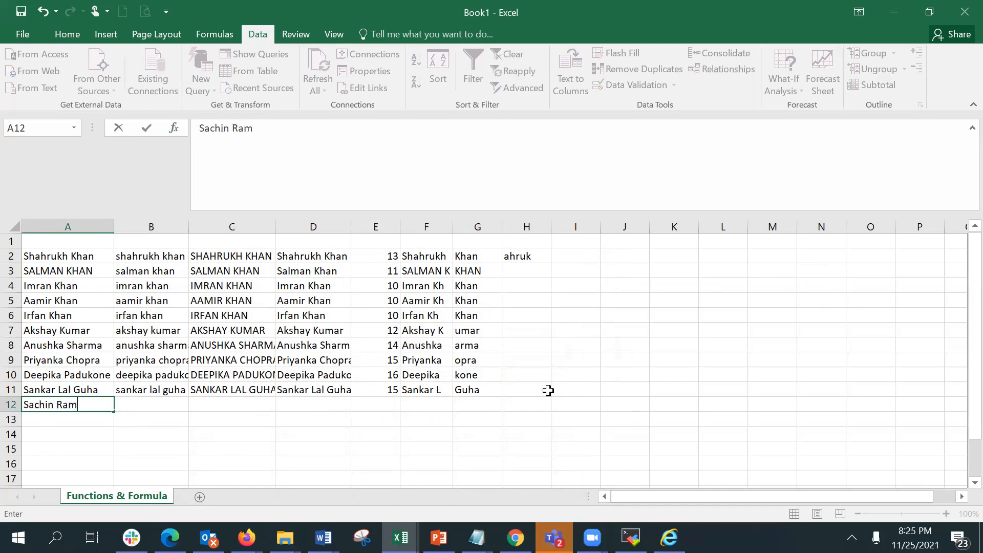
pyautogui.write('esh Tendulka')
pyautogui.write('r')
pyautogui.press('Return')
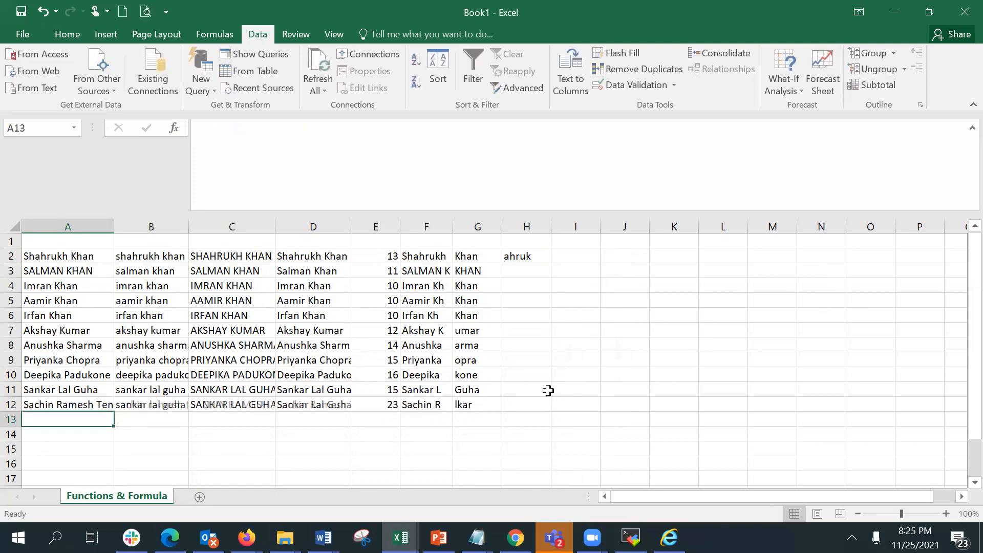
pyautogui.write('M S Dhone')
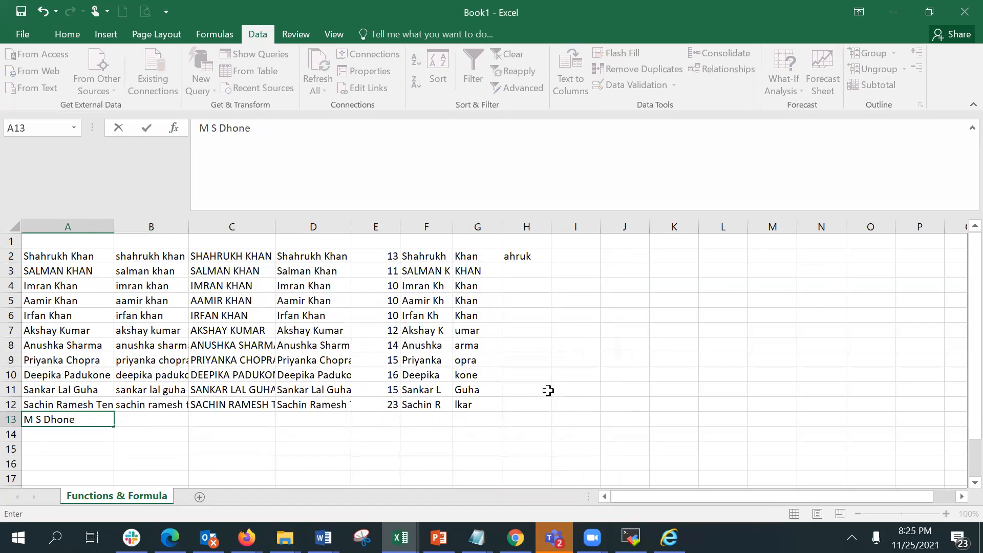
pyautogui.press('BackSpace')
pyautogui.write('i')
pyautogui.press('Return')
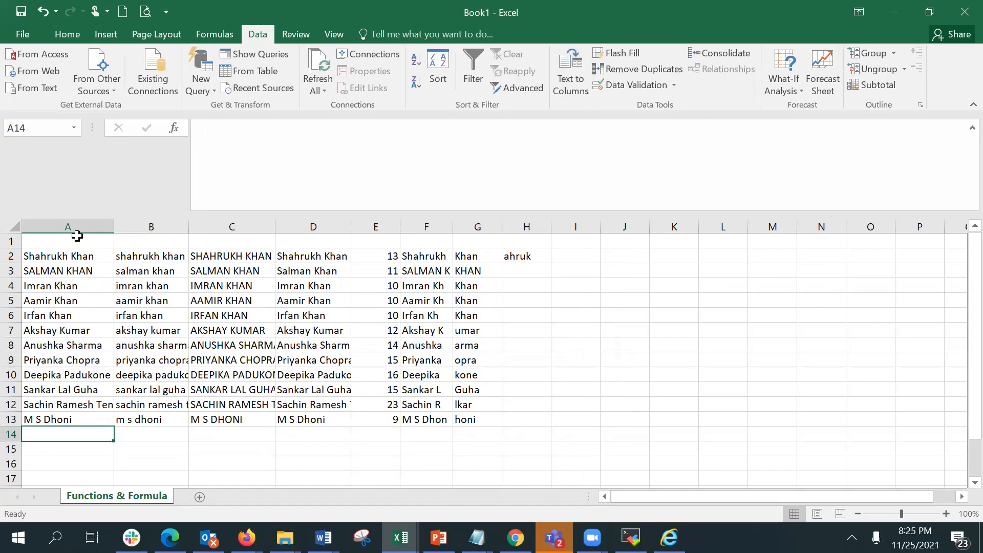
# Split the names in A2:A13 into separate columns with Text to Columns, using the space delimiter and destination $K$2.
pyautogui.moveTo(73, 256); pyautogui.dragTo(73, 419)
pyautogui.click(582, 68)
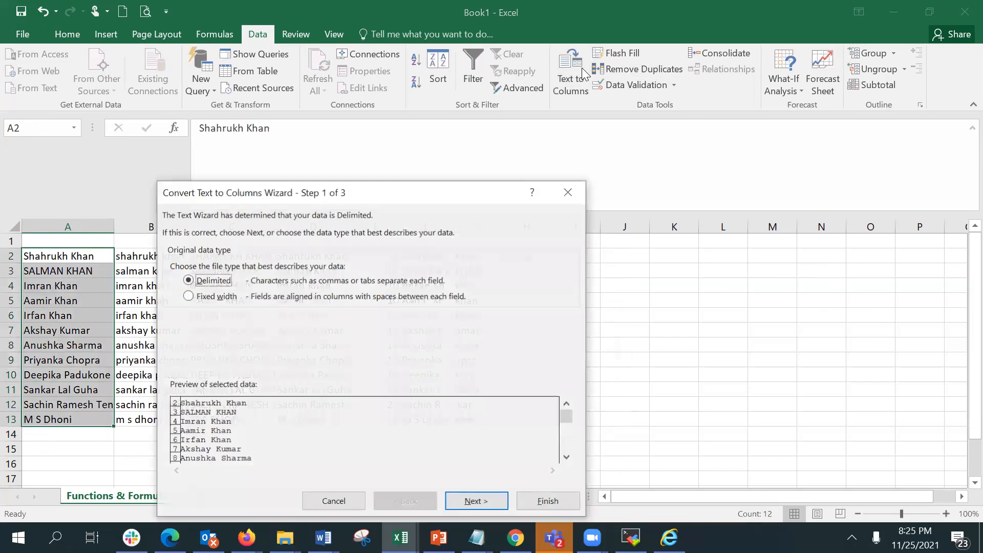
pyautogui.click(489, 502)
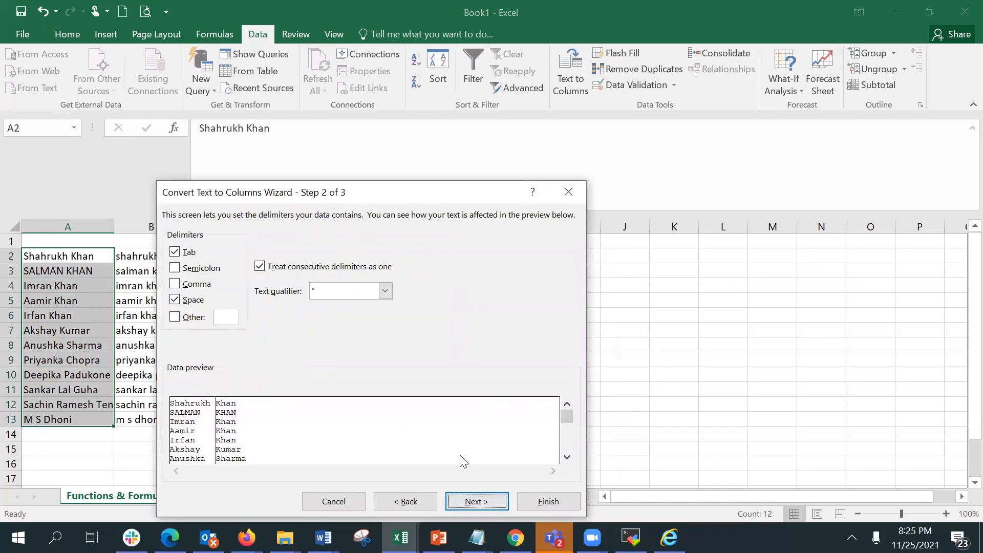
pyautogui.moveTo(564, 439); pyautogui.dragTo(562, 440)
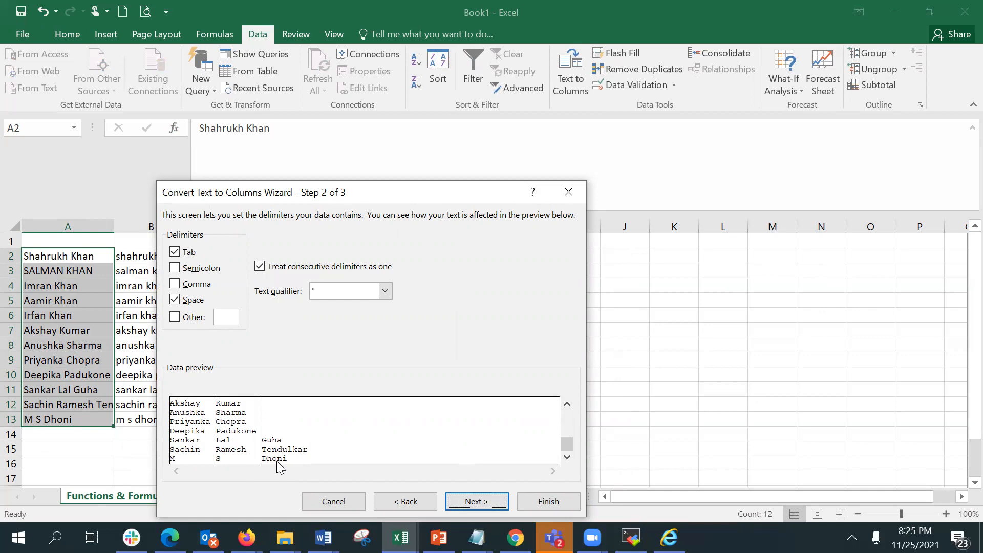
pyautogui.click(477, 502)
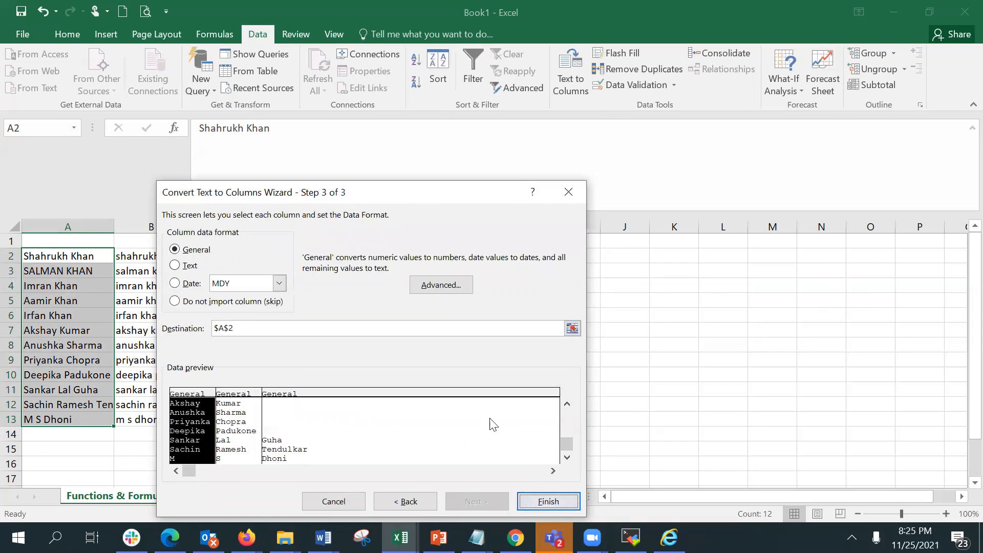
pyautogui.click(221, 328)
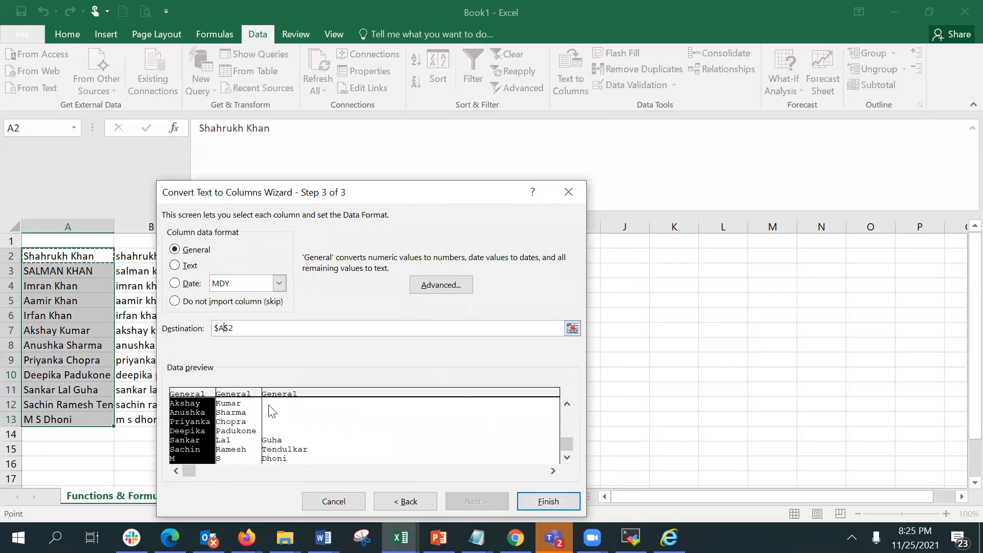
pyautogui.press('BackSpace')
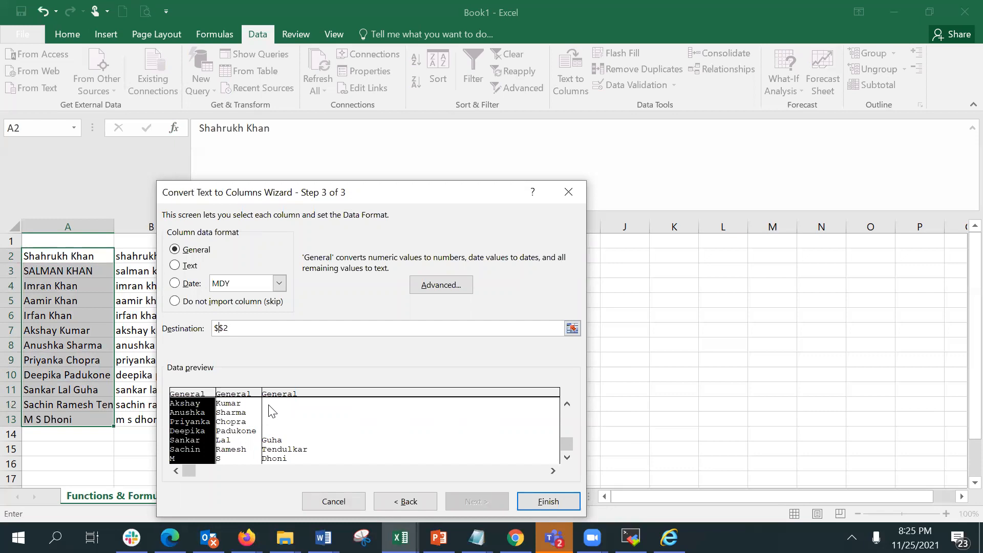
pyautogui.write('K')
pyautogui.press('Return')
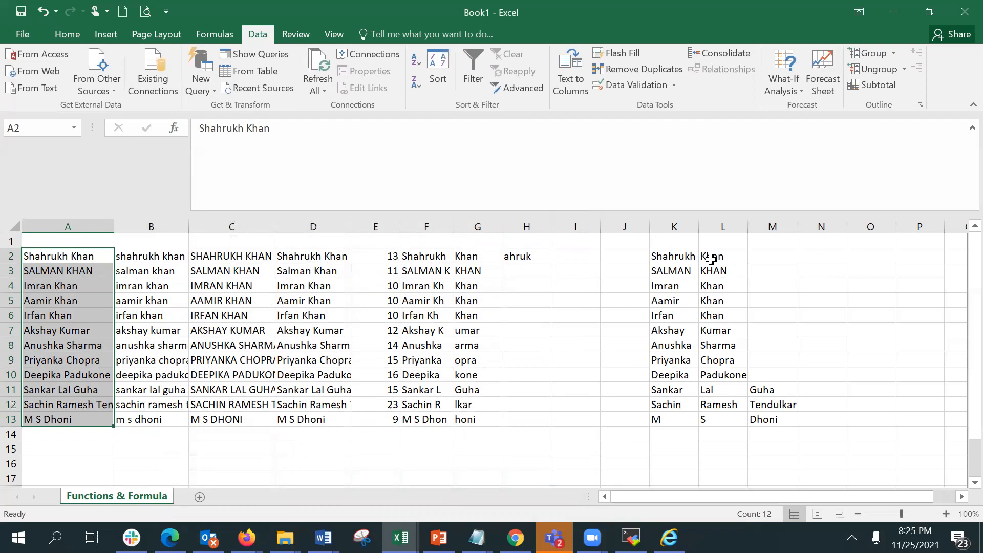
# Clear the split name columns from K1:N15.
pyautogui.moveTo(665, 240); pyautogui.dragTo(802, 442)
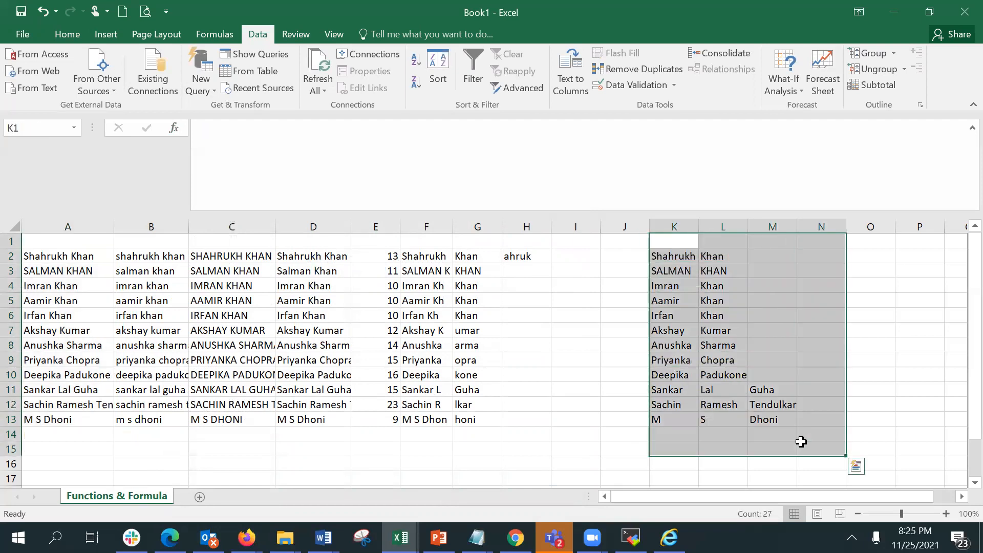
pyautogui.press('Delete')
pyautogui.click(773, 394)
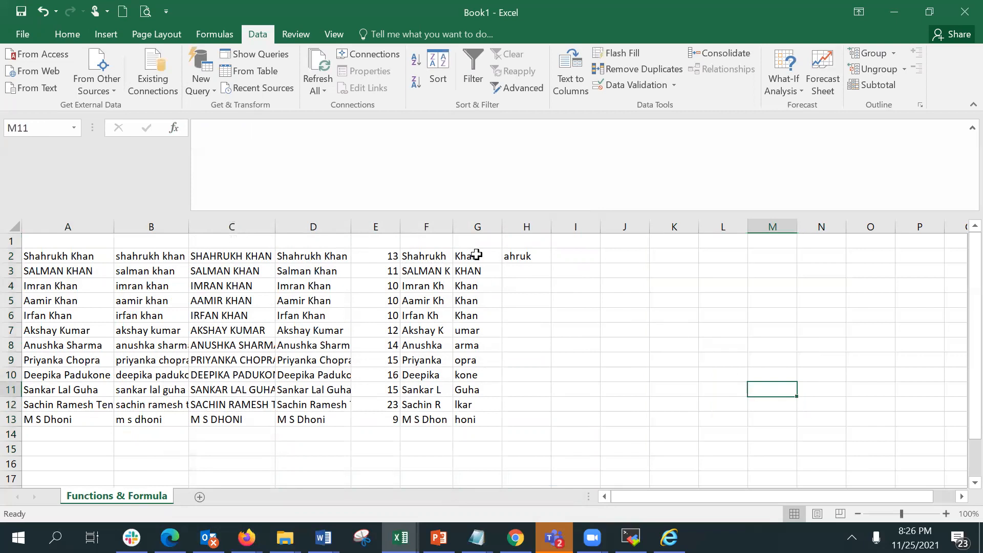
# Copy H2's MID formula down the column to H13.
pyautogui.click(526, 256)
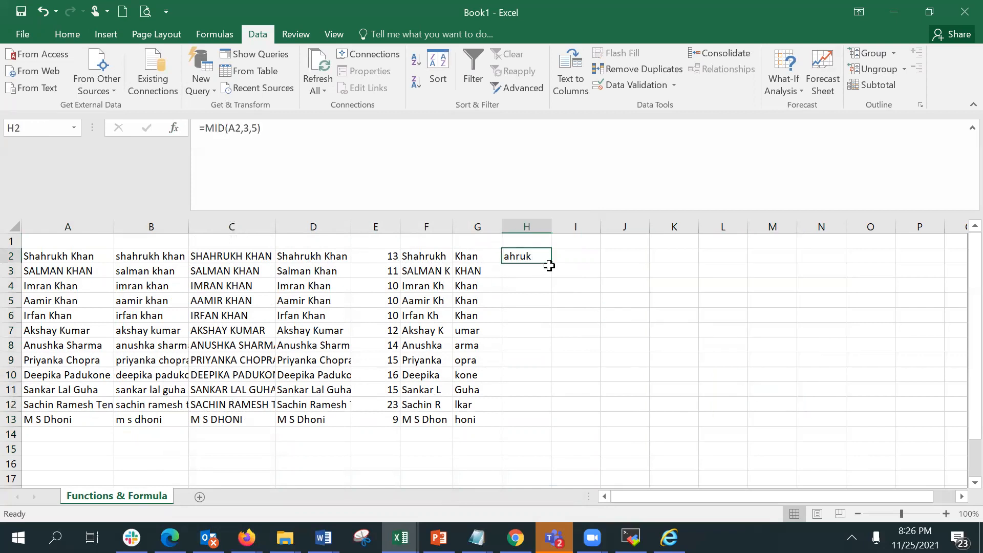
pyautogui.moveTo(554, 262); pyautogui.dragTo(537, 425)
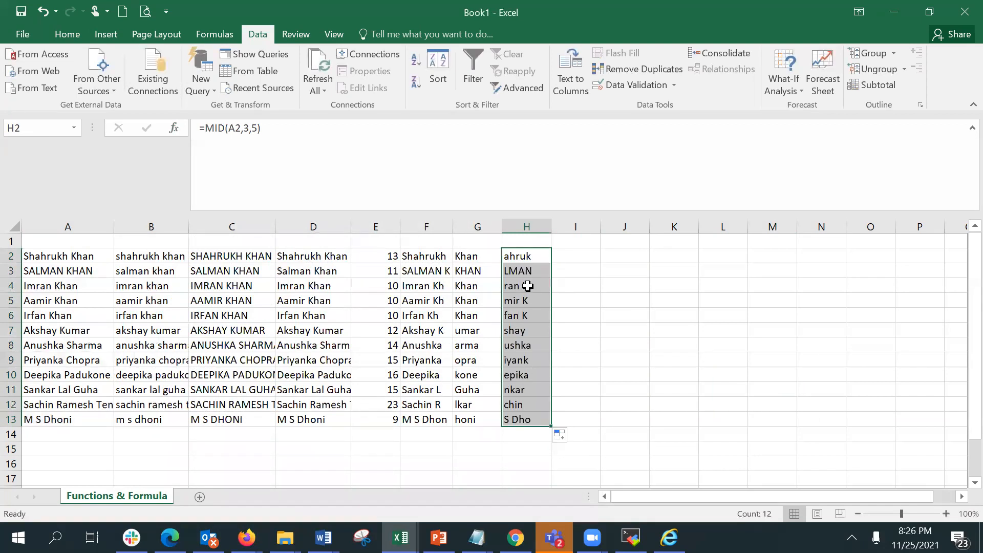
pyautogui.click(529, 270)
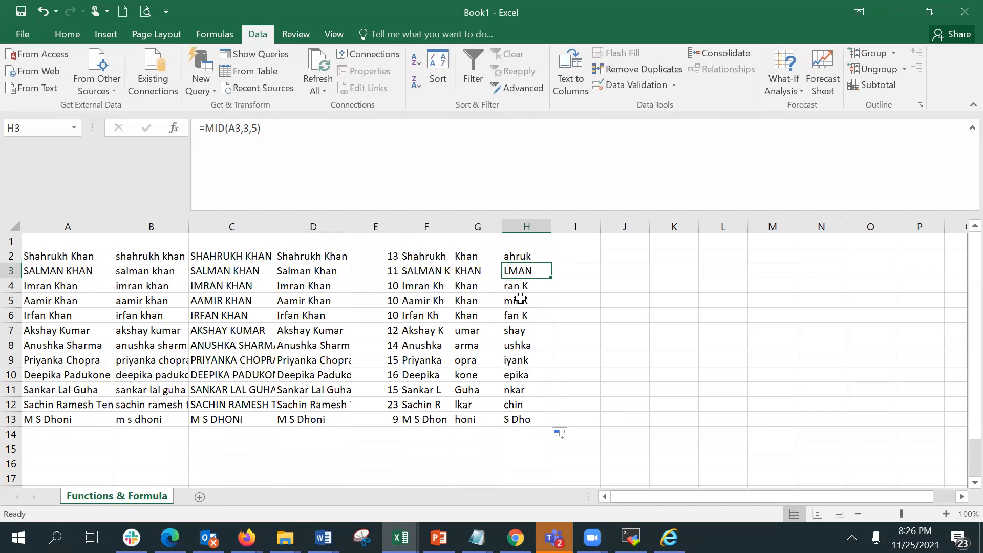
# Enter a FIND formula in I2 through Function Arguments, searching for "a" in A2 starting at position 1.
pyautogui.click(567, 257)
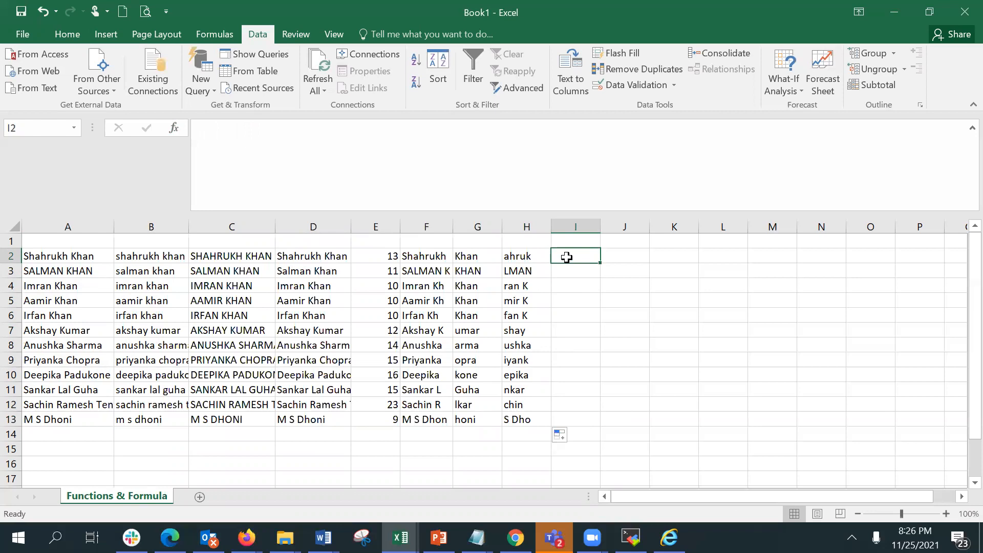
pyautogui.write('=find')
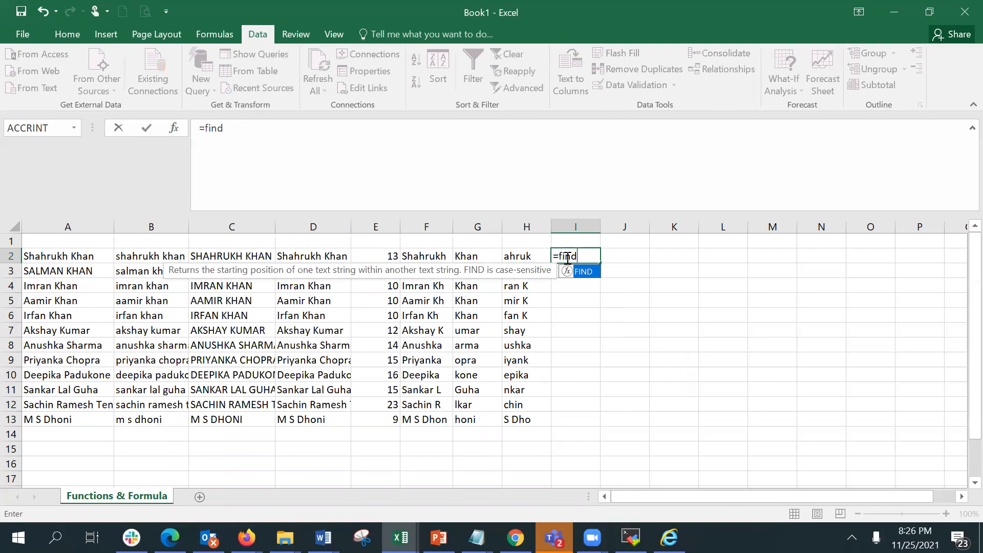
pyautogui.press('Tab')
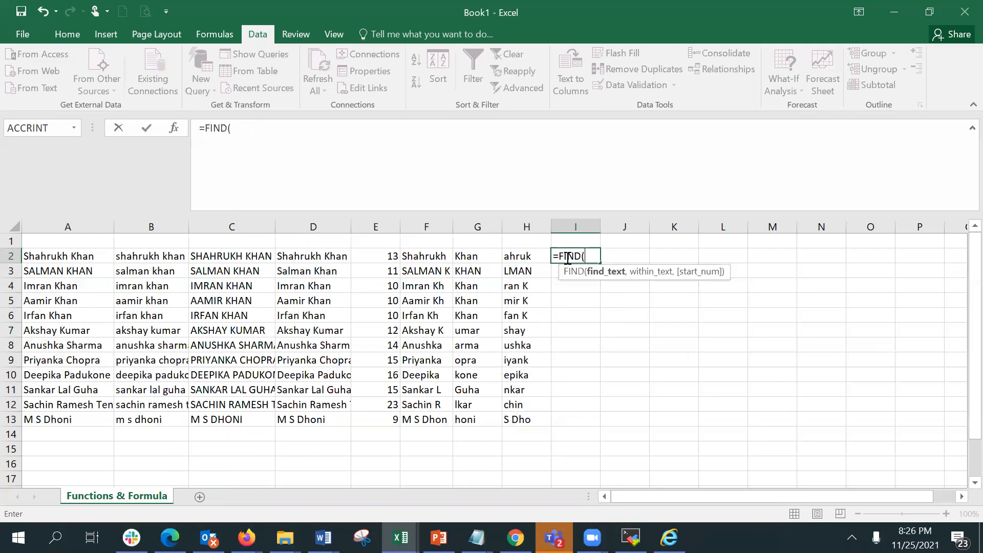
pyautogui.click(179, 129)
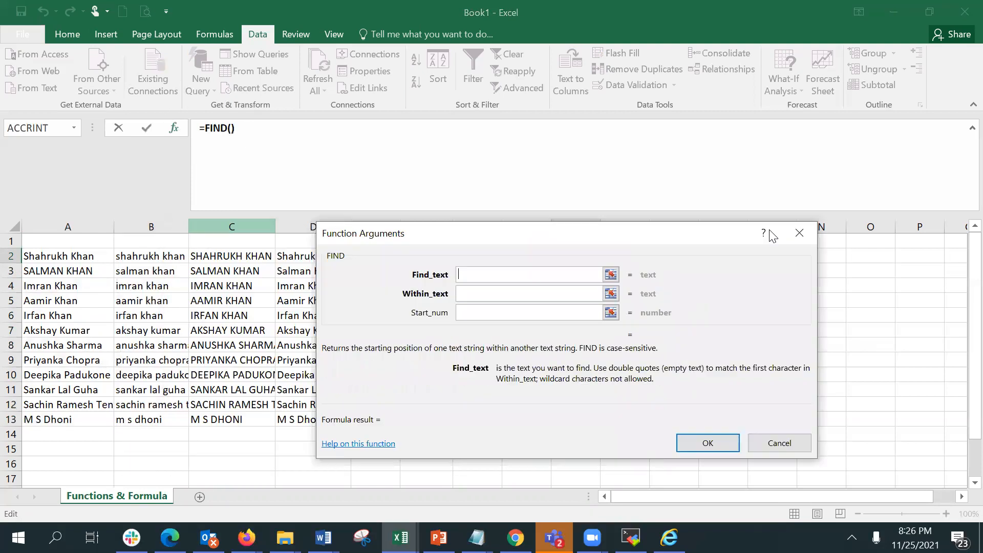
pyautogui.moveTo(770, 231); pyautogui.dragTo(788, 223)
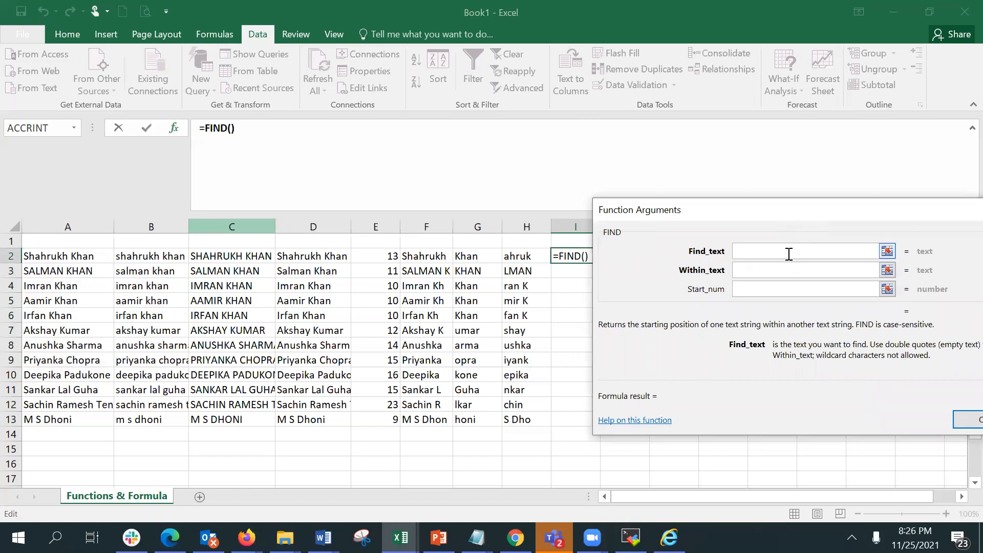
pyautogui.write('a')
pyautogui.press('Tab')
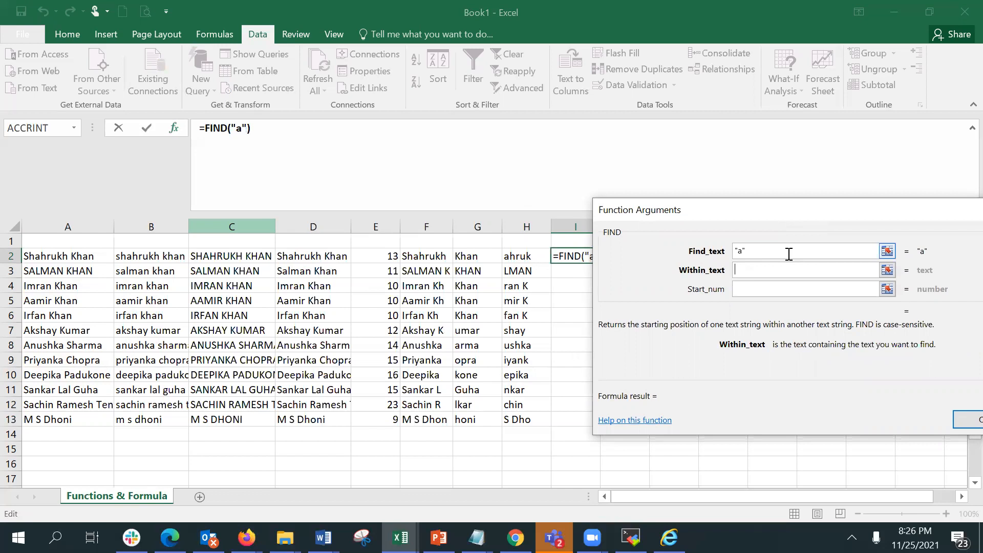
pyautogui.write('a2')
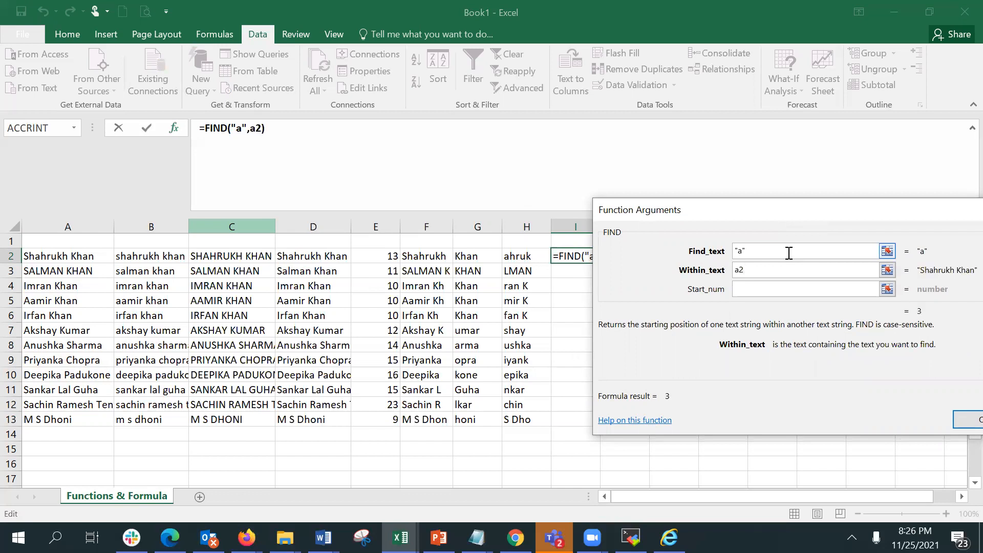
pyautogui.press('Tab')
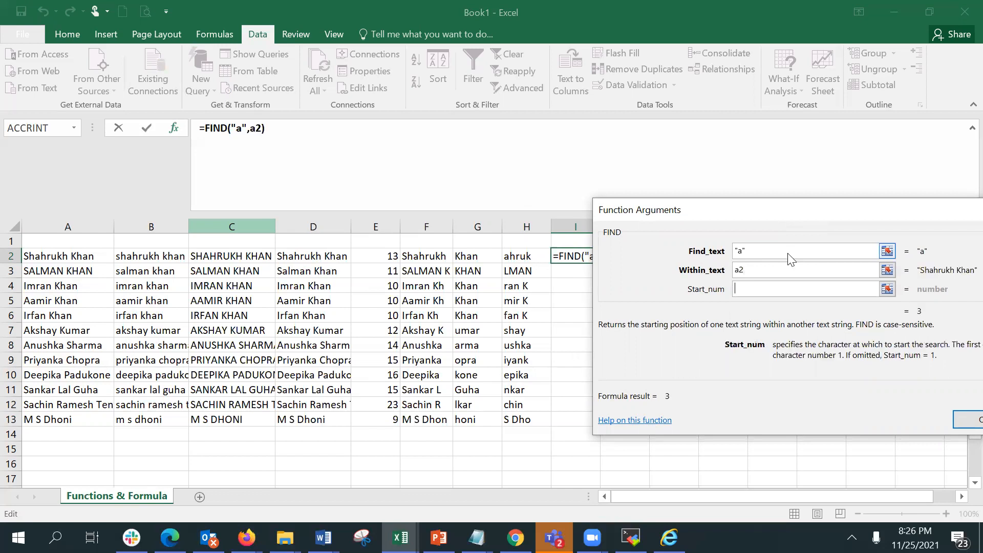
pyautogui.moveTo(755, 208); pyautogui.dragTo(684, 217)
pyautogui.write('1')
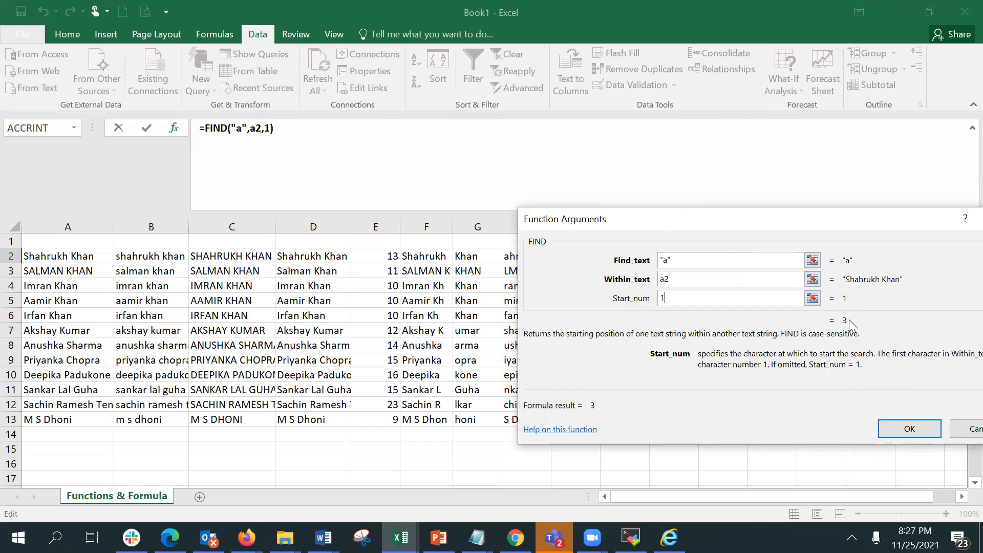
pyautogui.click(889, 427)
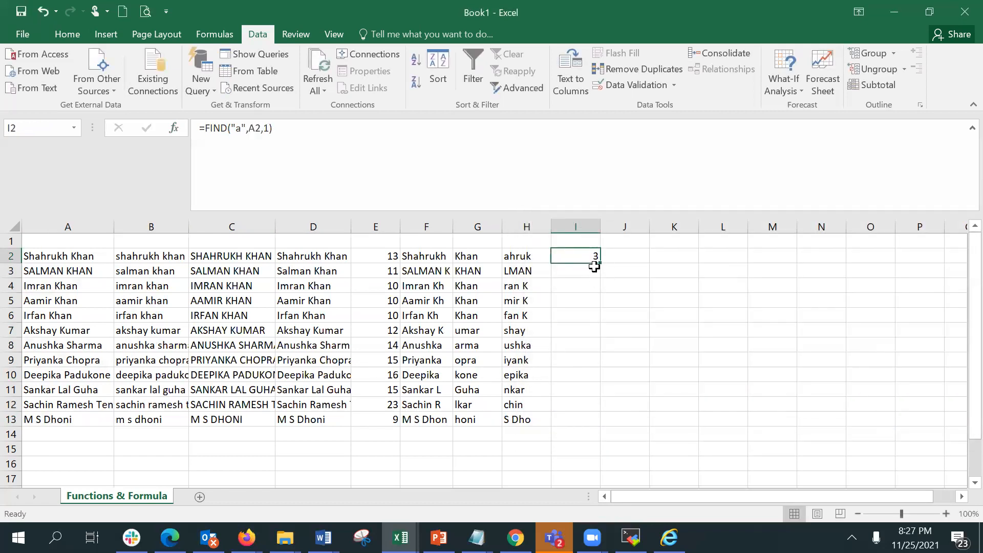
# Copy I2's FIND formula down the column to I13.
pyautogui.moveTo(600, 262); pyautogui.dragTo(579, 421)
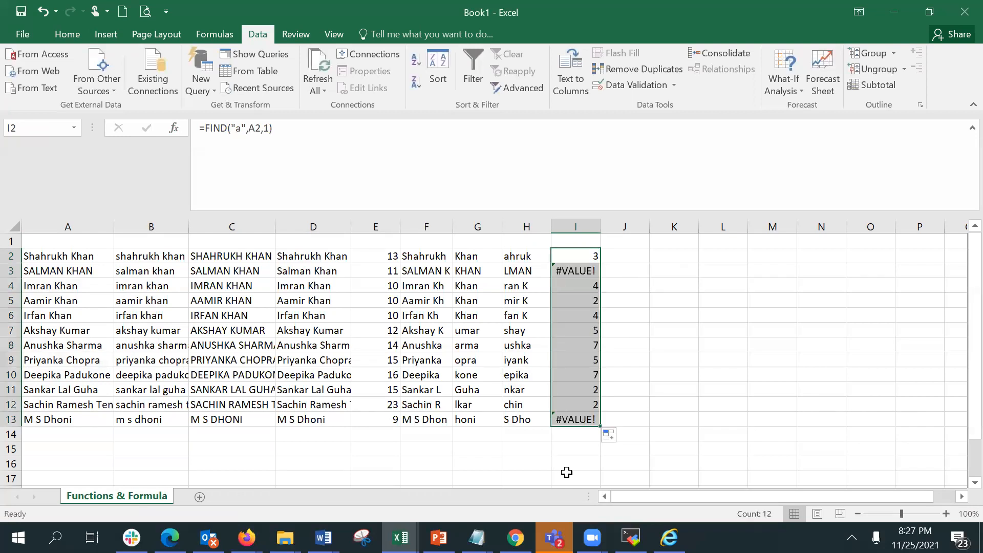
pyautogui.click(572, 286)
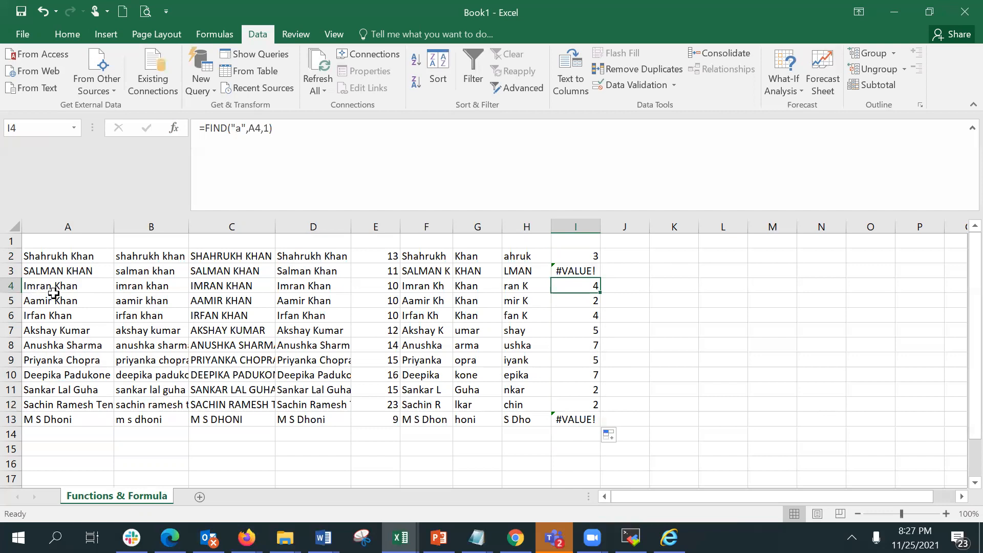
# Change the start position of I2's FIND formula to 4.
pyautogui.click(562, 257)
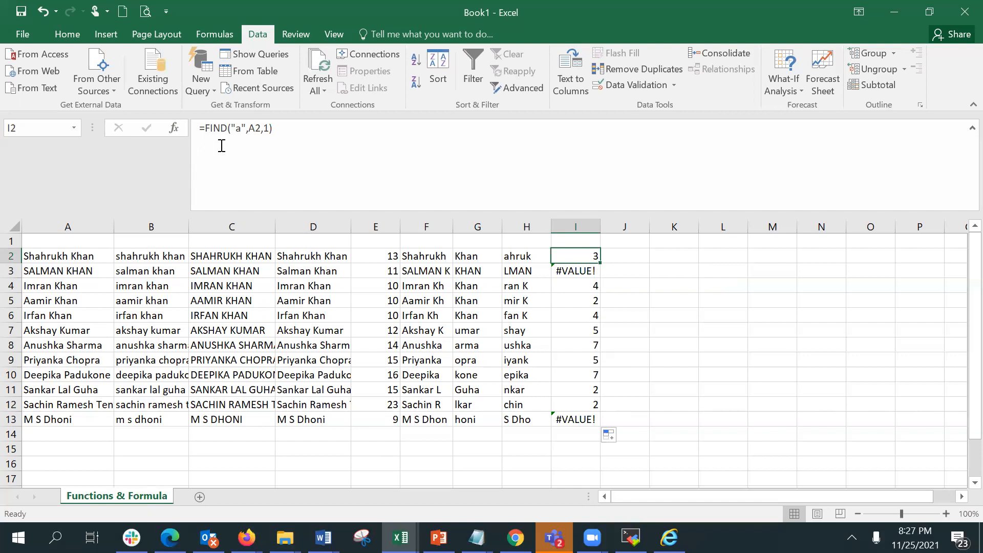
pyautogui.click(270, 127)
pyautogui.press('BackSpace')
pyautogui.write('4')
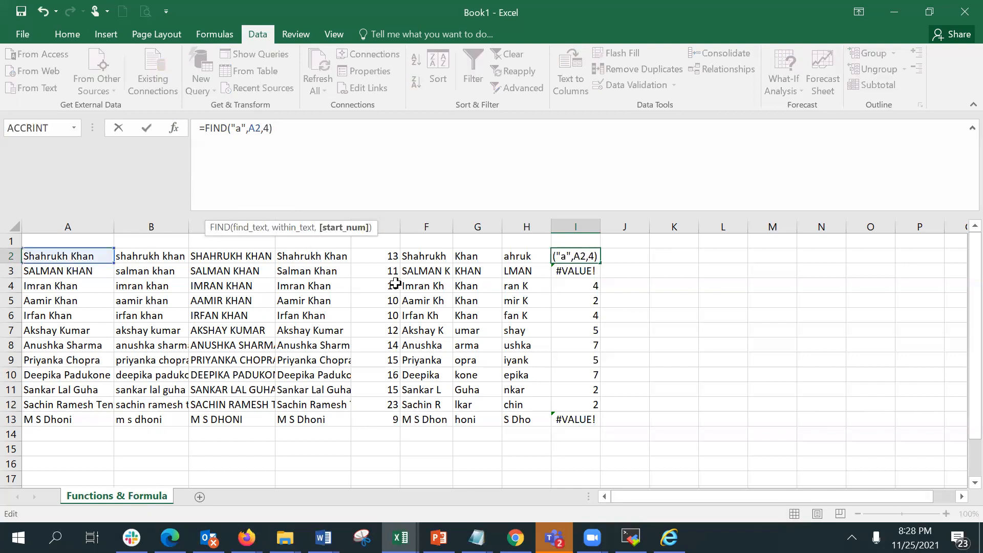
pyautogui.press('Return')
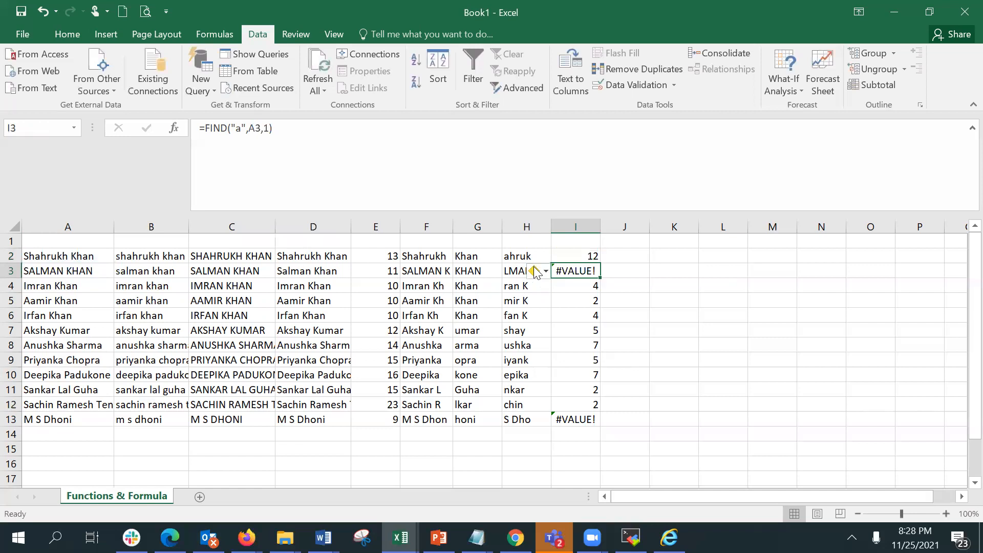
pyautogui.click(580, 256)
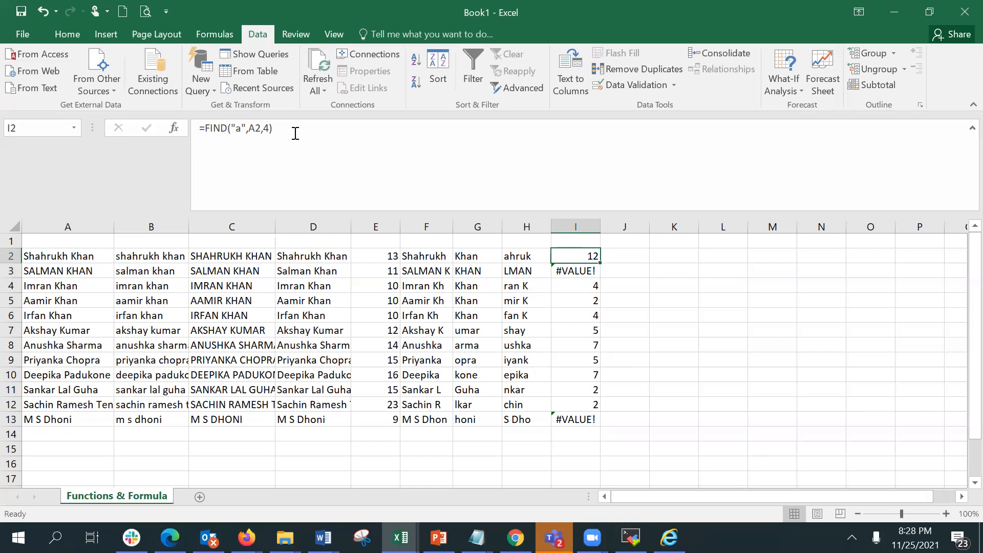
# Try setting the start position of I4's FIND formula to 5 in the Function Arguments dialog.
pyautogui.click(573, 287)
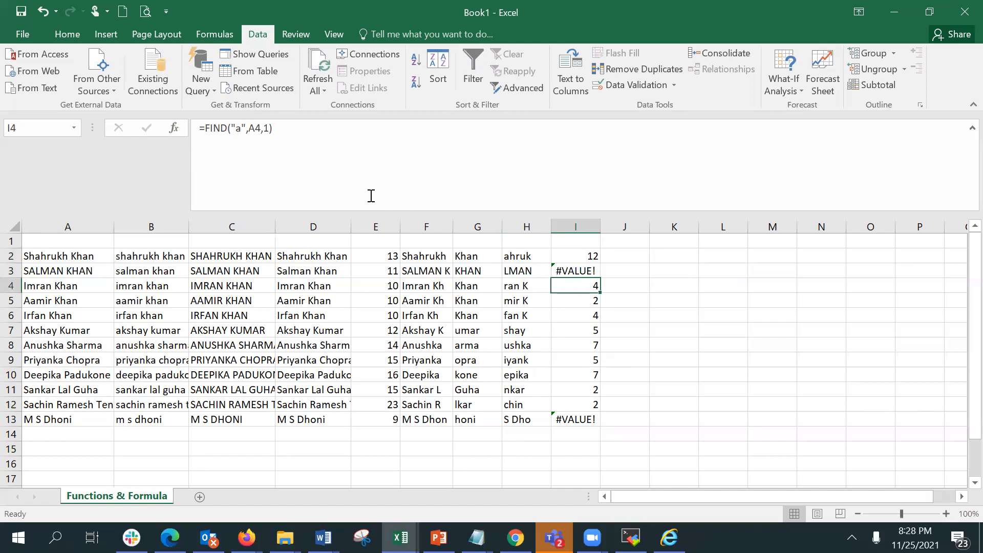
pyautogui.click(171, 131)
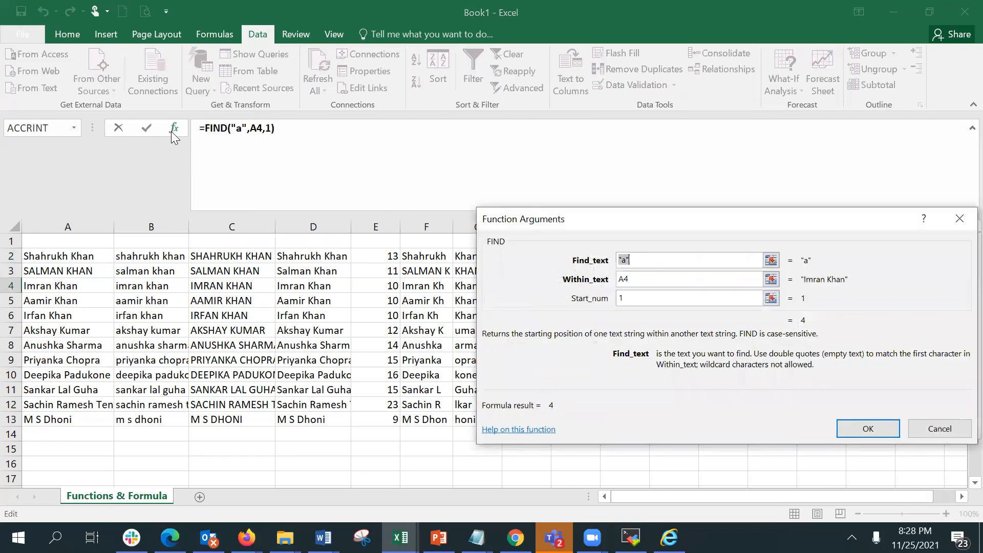
pyautogui.moveTo(745, 231); pyautogui.dragTo(502, 343)
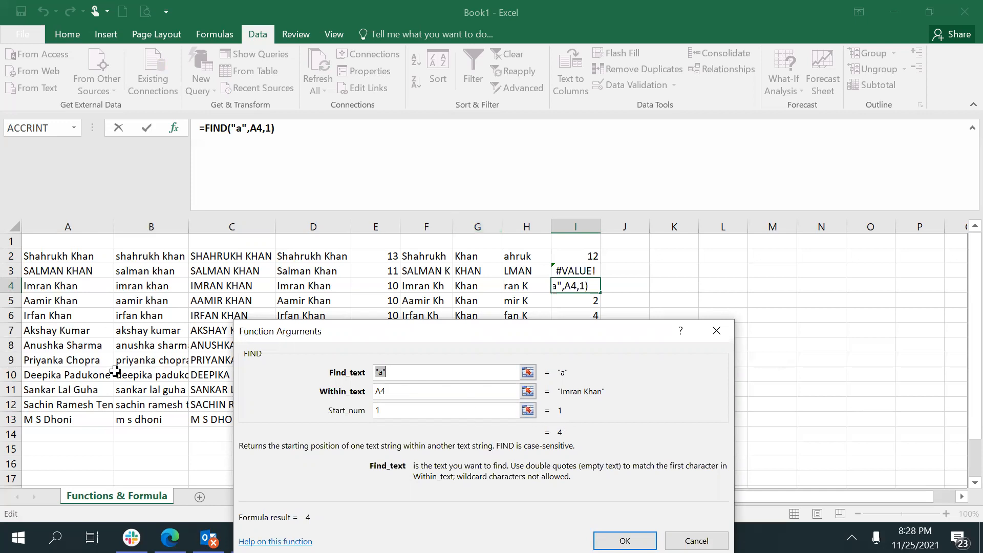
pyautogui.click(415, 411)
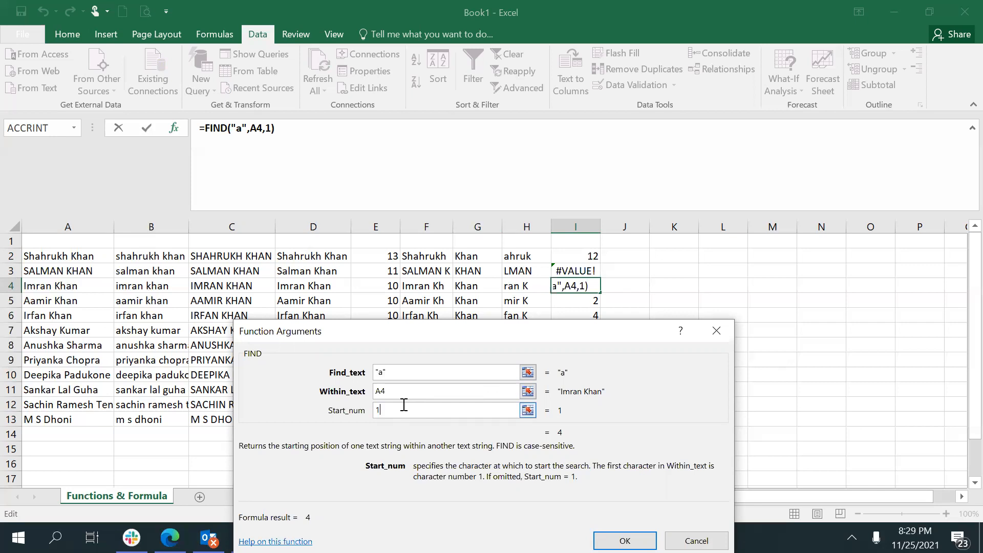
pyautogui.press('BackSpace')
pyautogui.write('5')
pyautogui.press('BackSpace')
pyautogui.write('1')
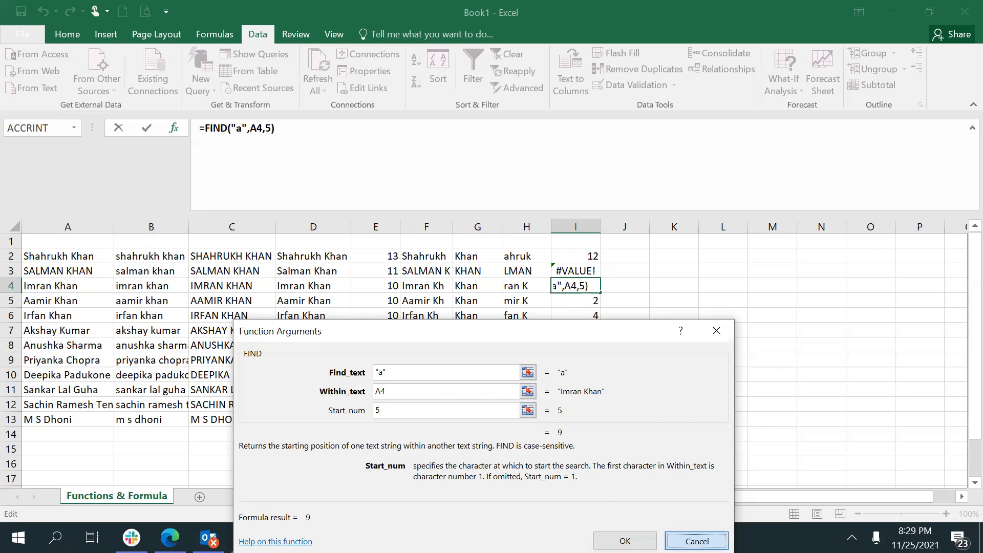
pyautogui.click(625, 541)
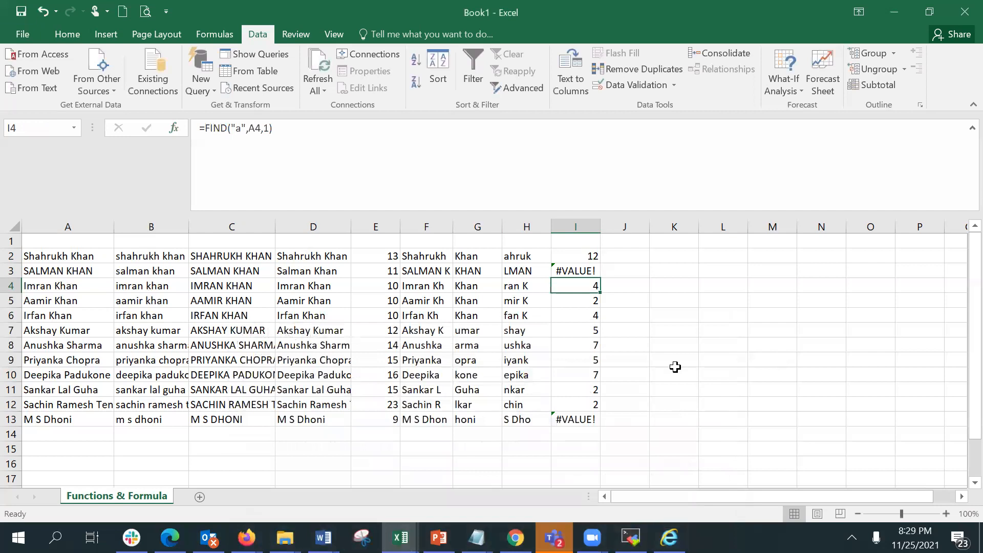
pyautogui.click(589, 271)
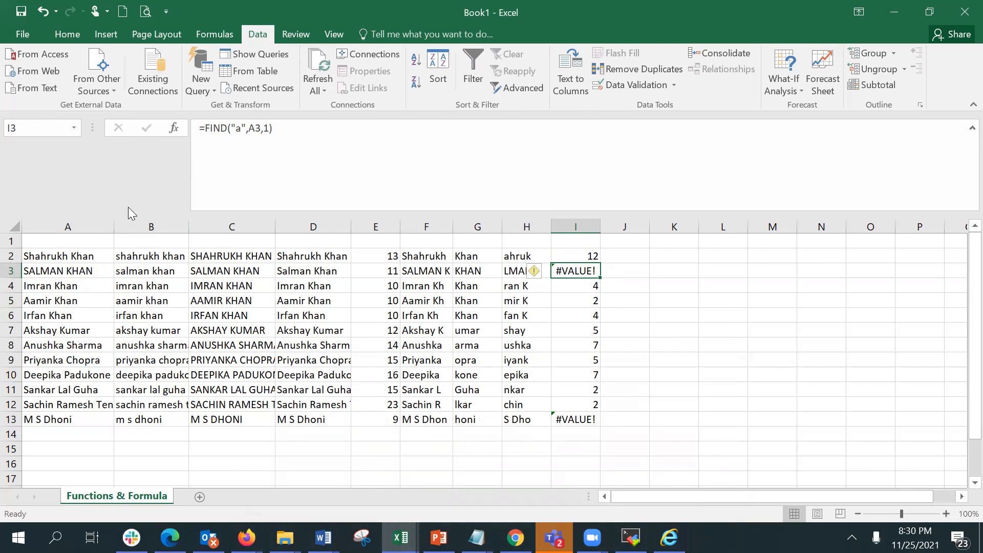
# Inspect the FIND arguments in I3, then compare the name in A13 with the FIND result in I13.
pyautogui.click(176, 126)
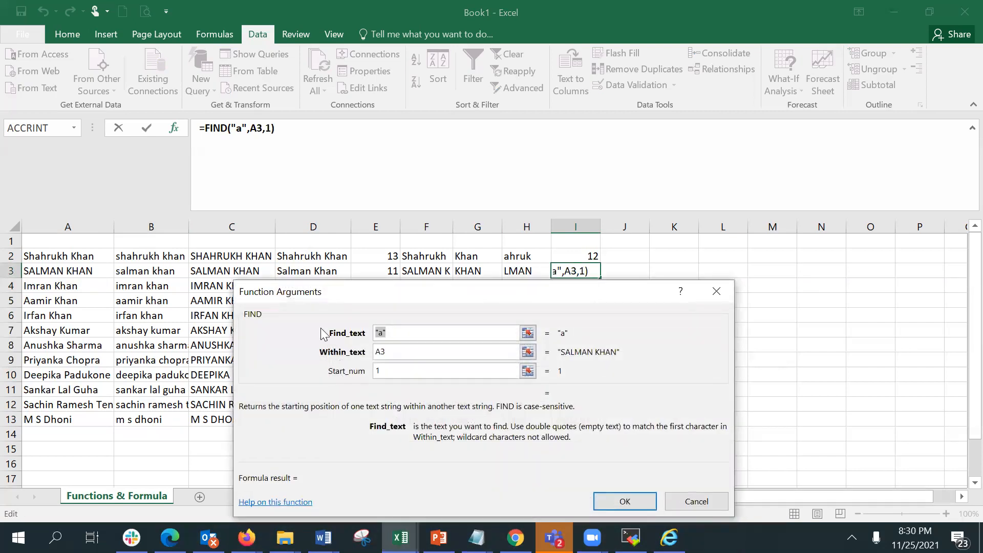
pyautogui.click(392, 332)
pyautogui.click(622, 502)
pyautogui.click(80, 417)
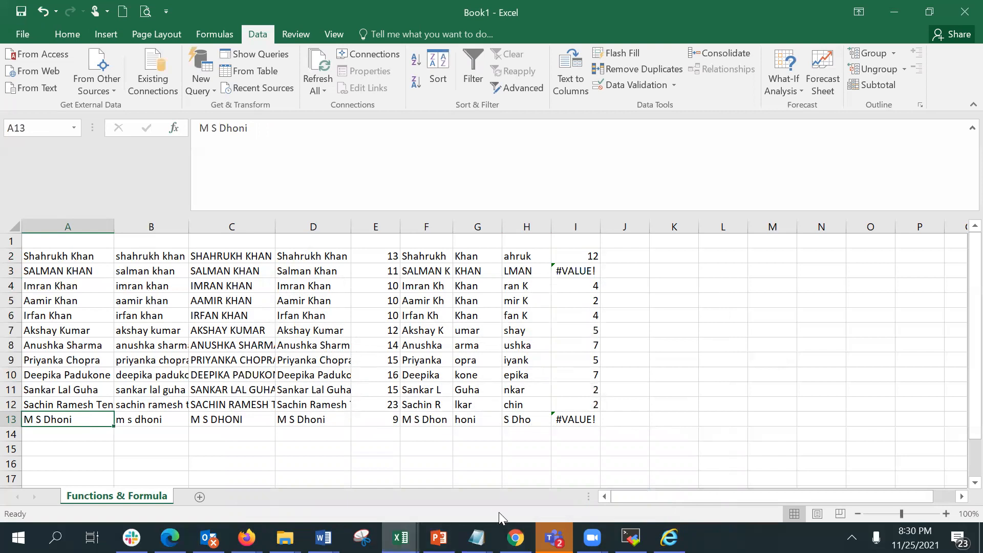
pyautogui.click(579, 416)
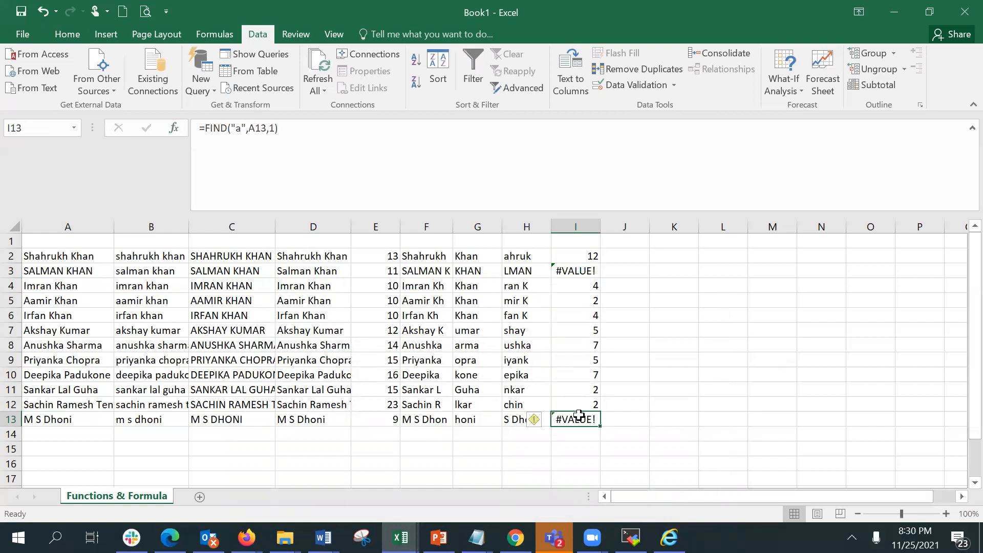
# Enter a FIND formula in J2 through Function Arguments, searching for "l" within A3.
pyautogui.click(627, 257)
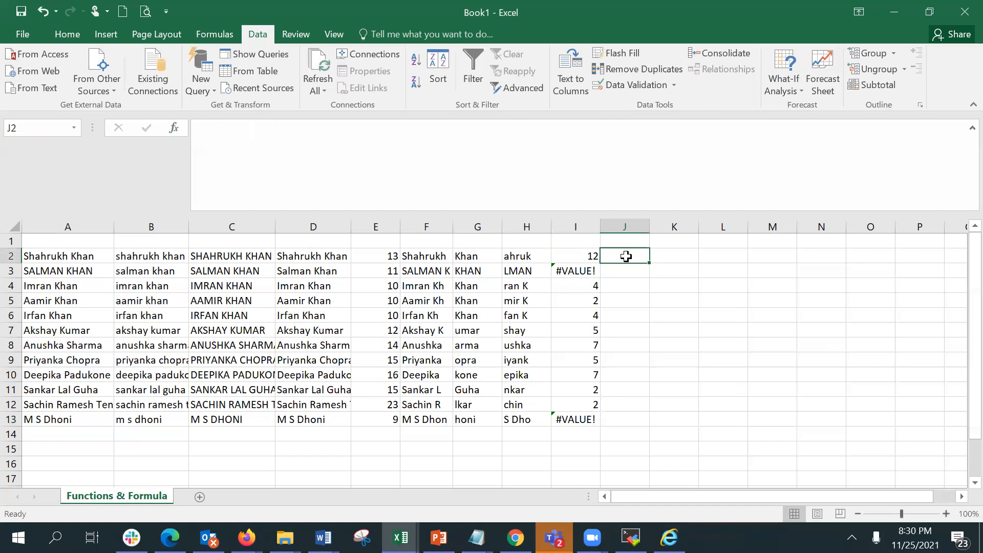
pyautogui.write('=find(')
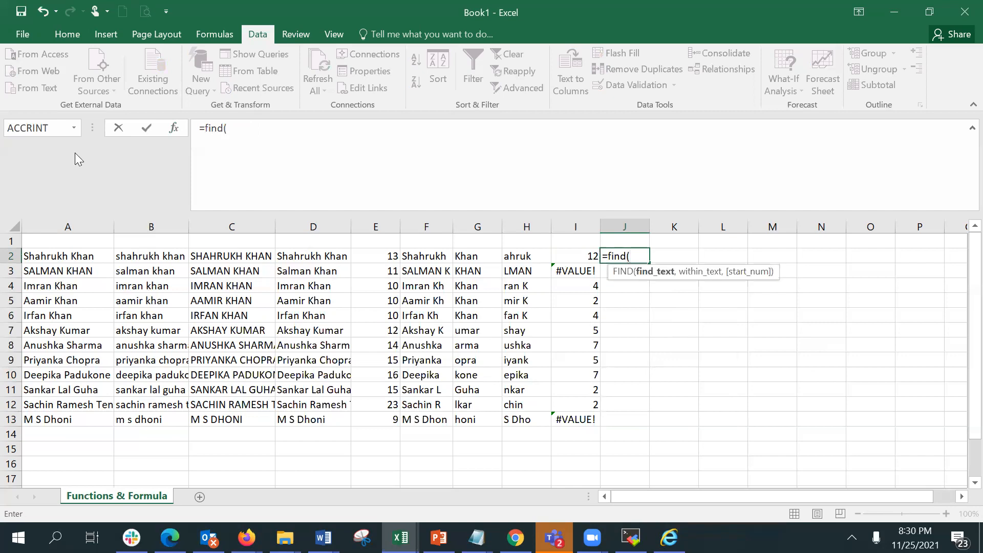
pyautogui.click(177, 128)
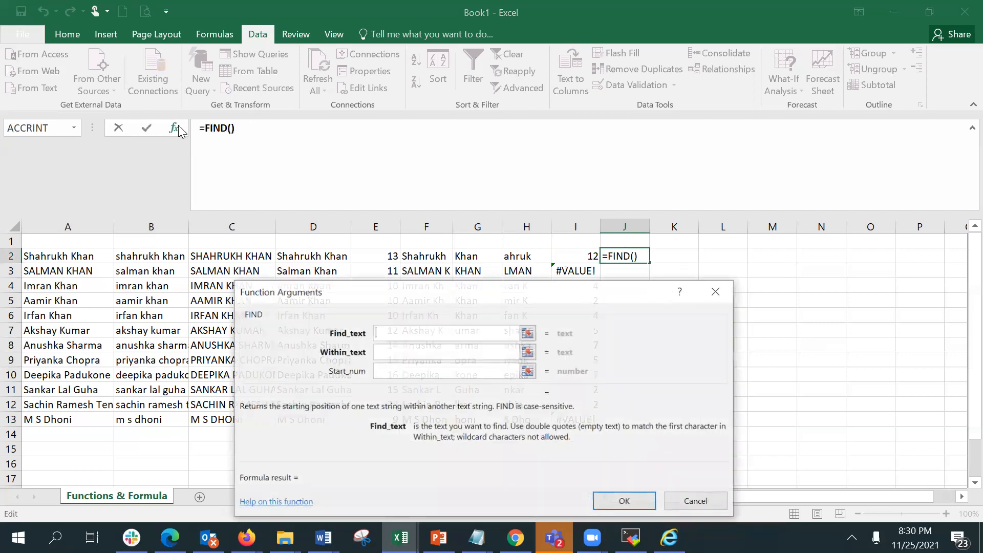
pyautogui.moveTo(568, 287); pyautogui.dragTo(806, 286)
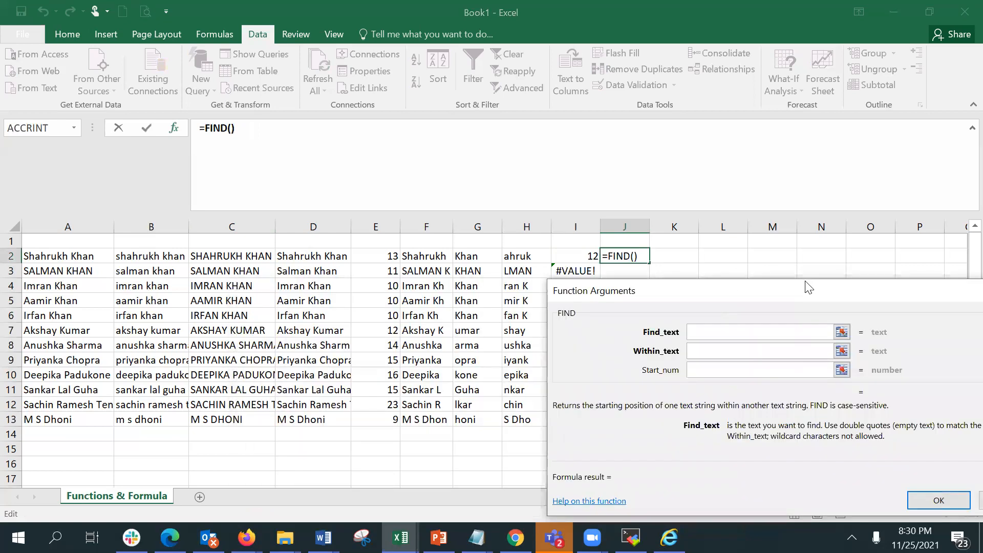
pyautogui.write('I')
pyautogui.click(736, 353)
pyautogui.write('a3')
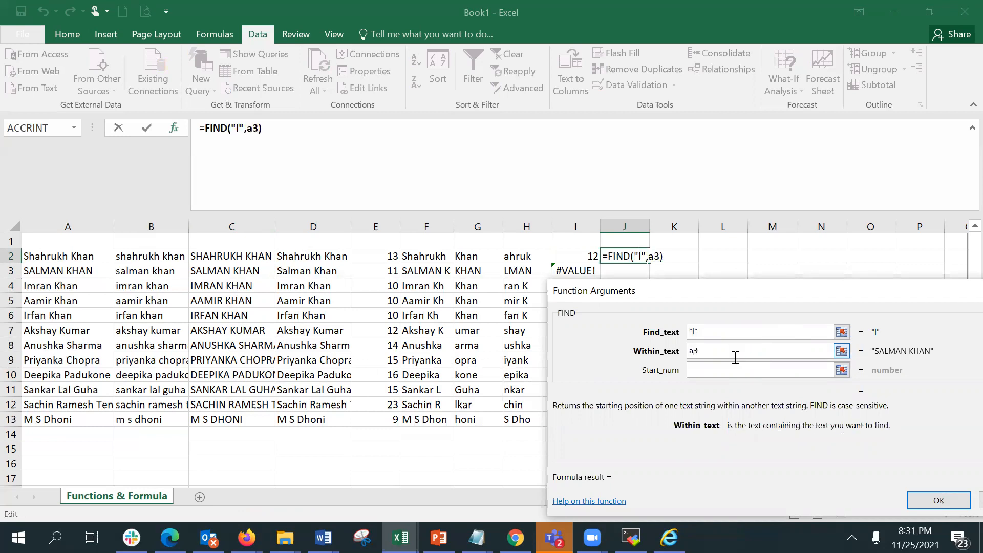
pyautogui.click(734, 369)
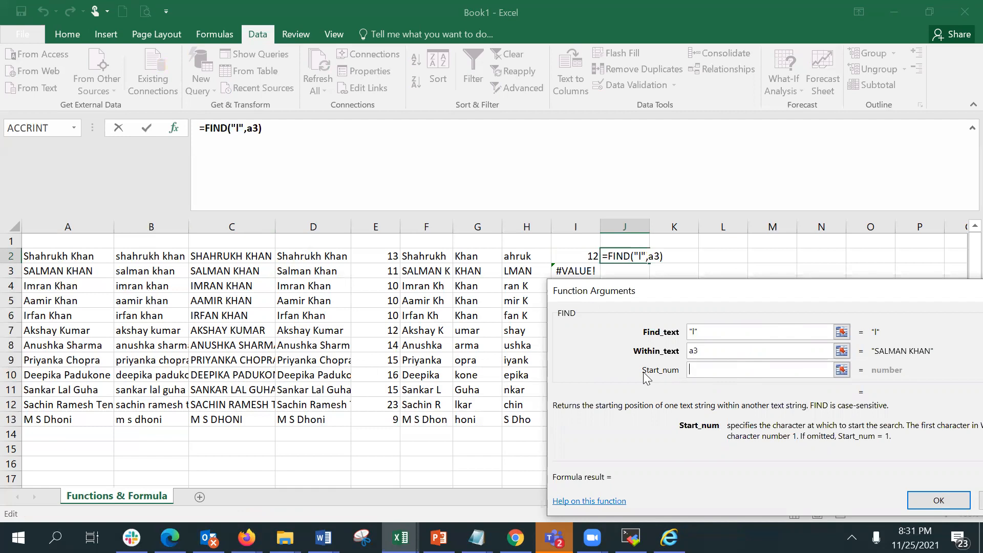
pyautogui.click(718, 351)
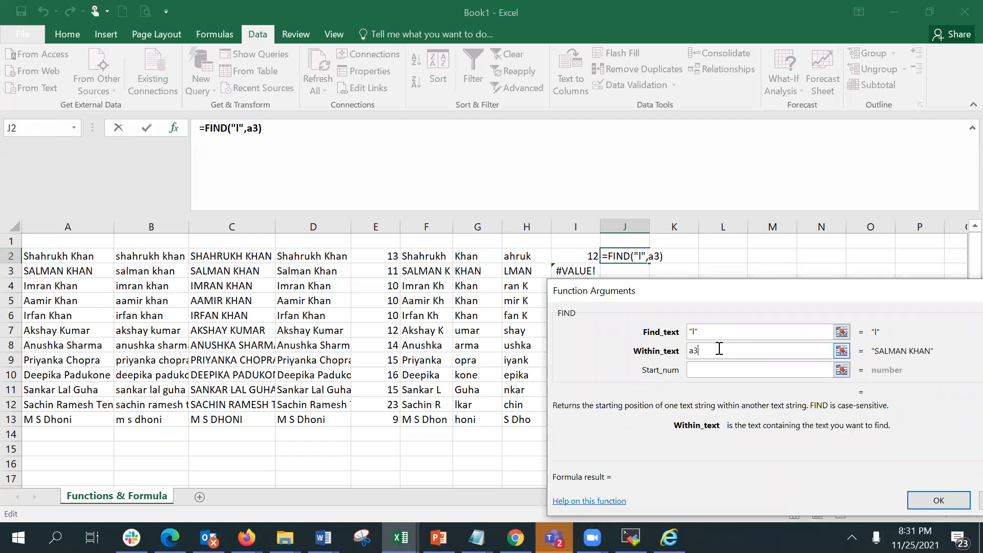
pyautogui.click(938, 502)
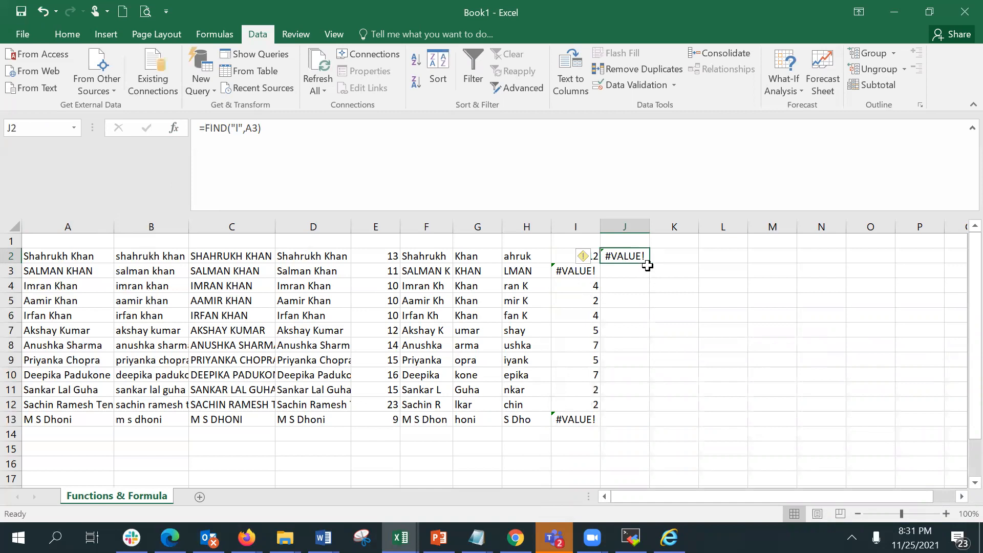
# Copy J2's FIND formula down the column to J13.
pyautogui.moveTo(650, 263); pyautogui.dragTo(635, 432)
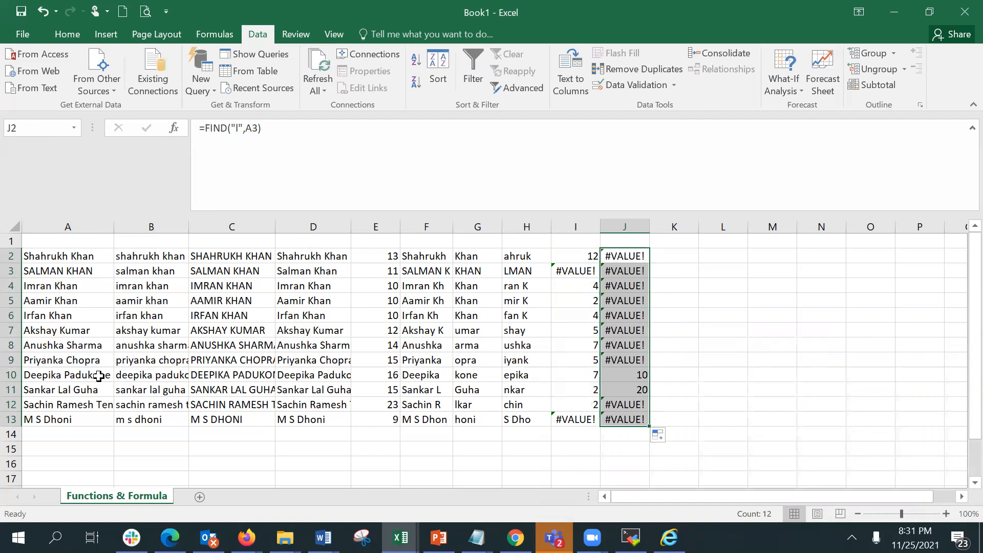
pyautogui.click(626, 376)
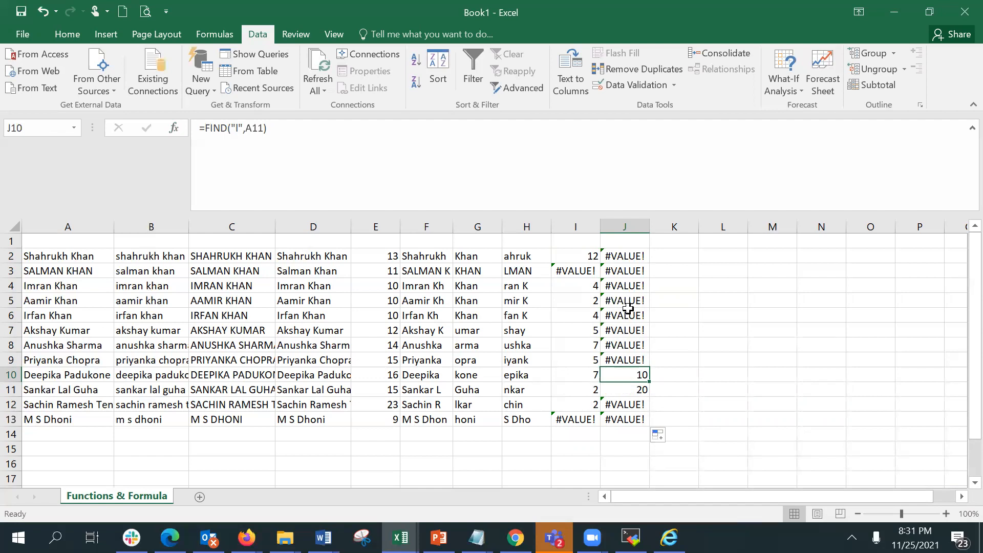
pyautogui.click(624, 258)
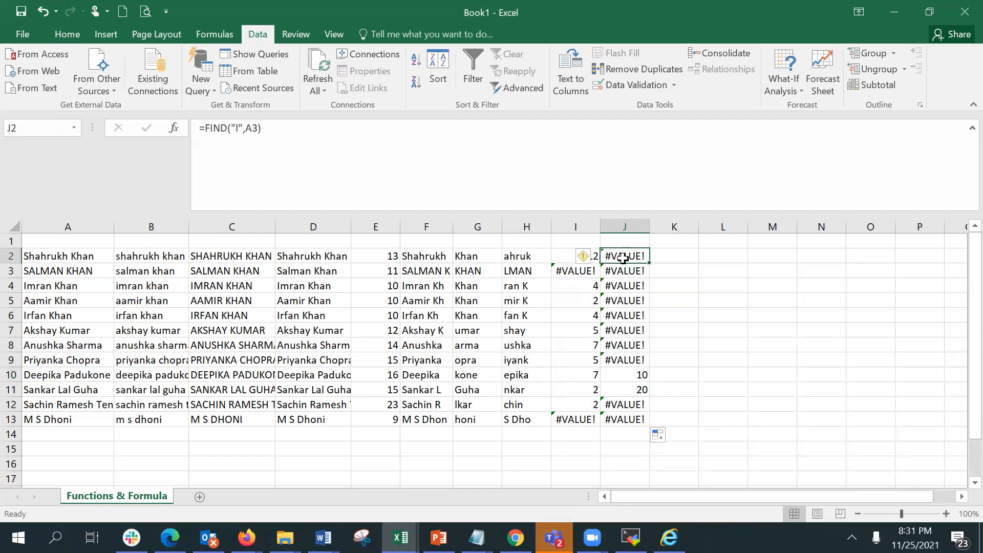
# Retype the search text of J2's FIND formula as "l" in Function Arguments.
pyautogui.click(174, 129)
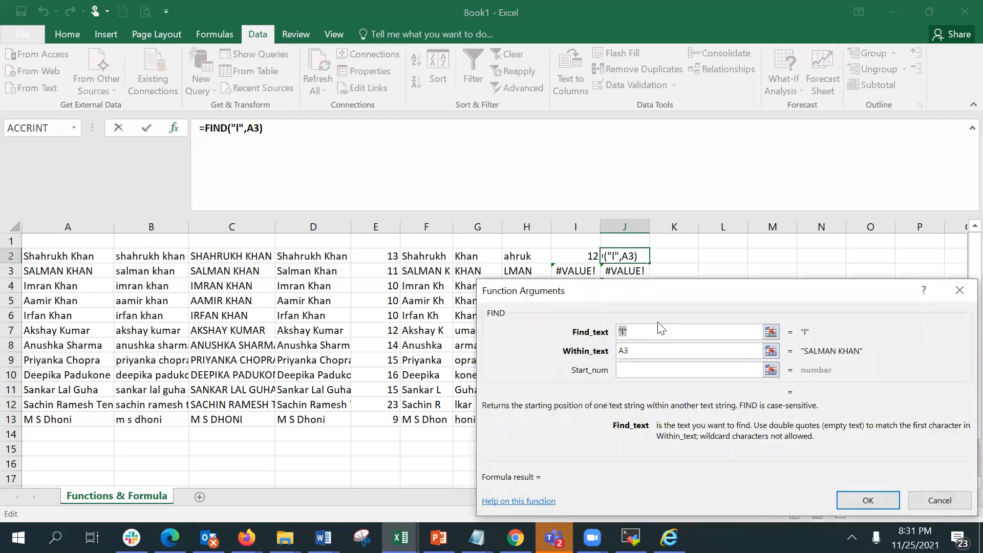
pyautogui.click(622, 332)
pyautogui.press('BackSpace')
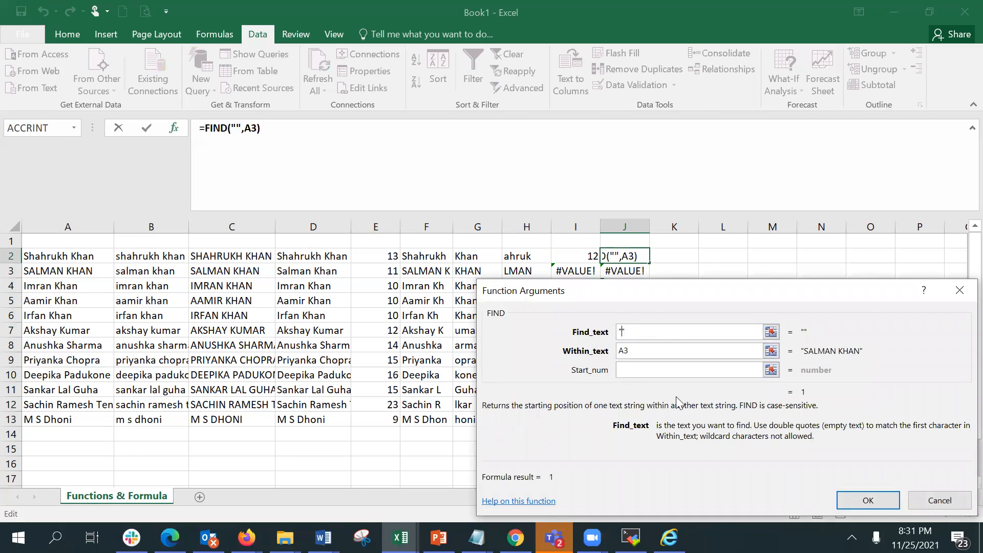
pyautogui.write('l')
pyautogui.click(838, 501)
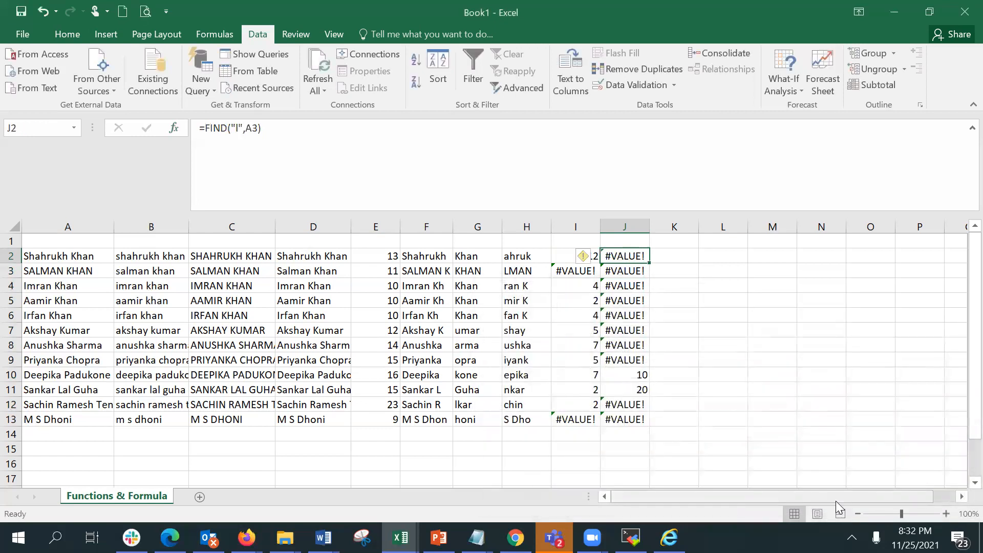
# Open the Function Arguments of J9's FIND formula to review them.
pyautogui.click(643, 360)
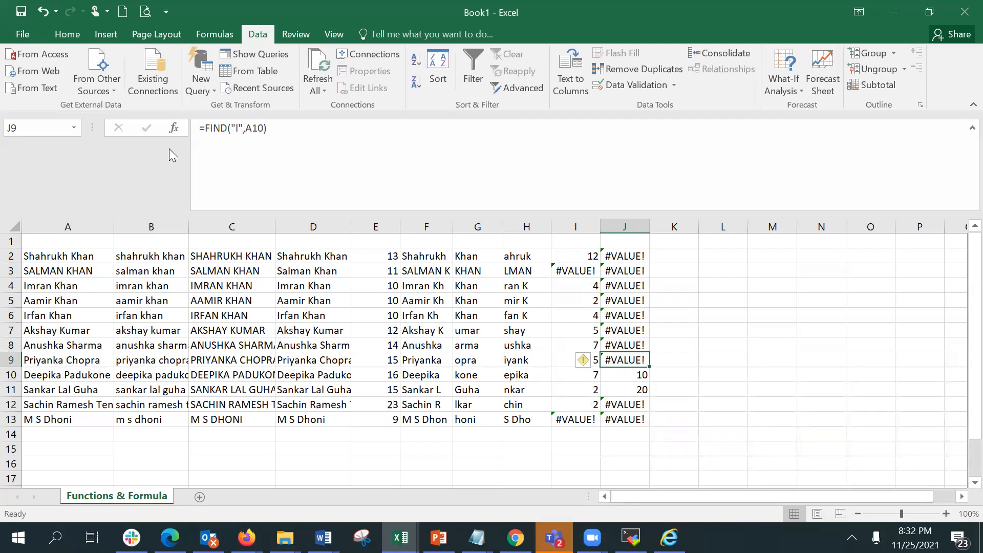
pyautogui.click(174, 128)
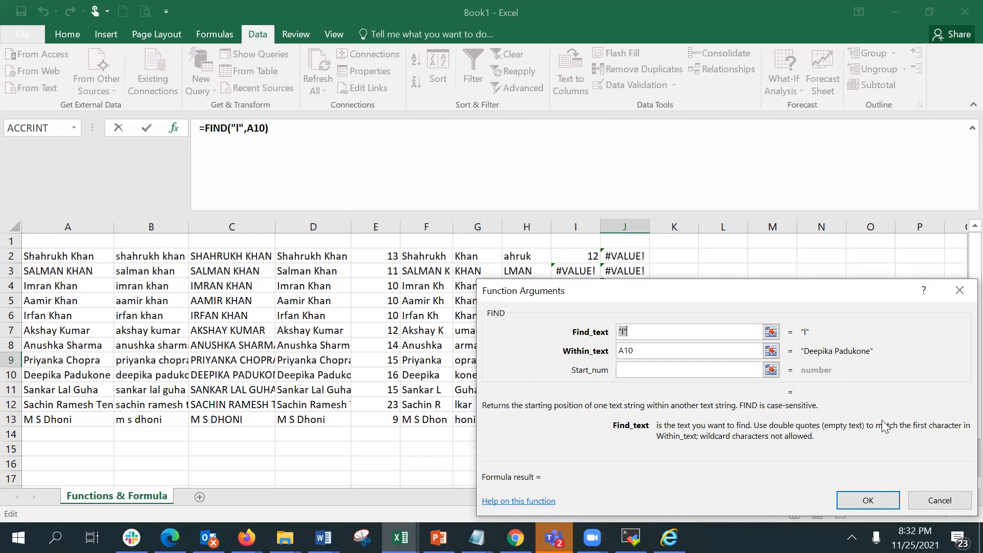
pyautogui.click(935, 500)
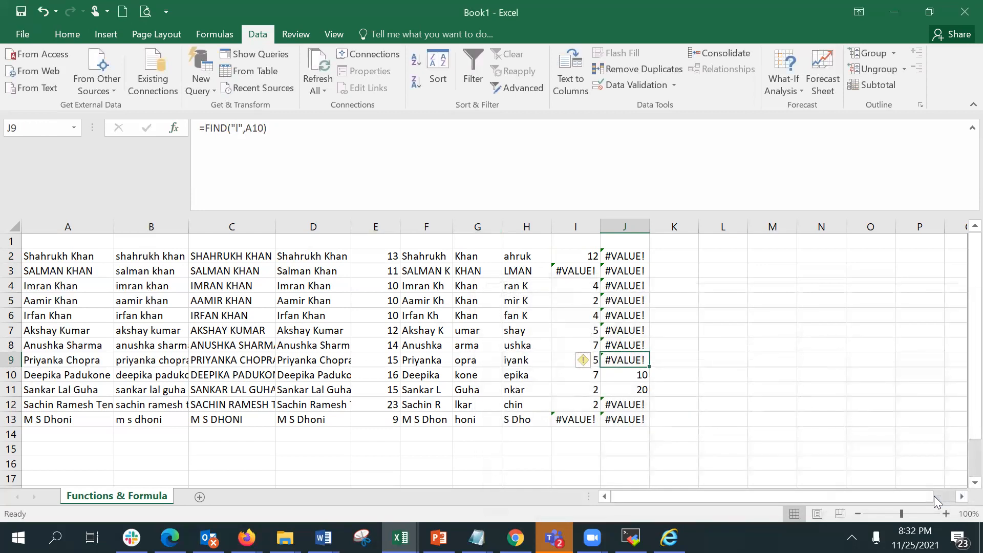
# Edit J2's FIND formula so it searches within A2.
pyautogui.click(622, 252)
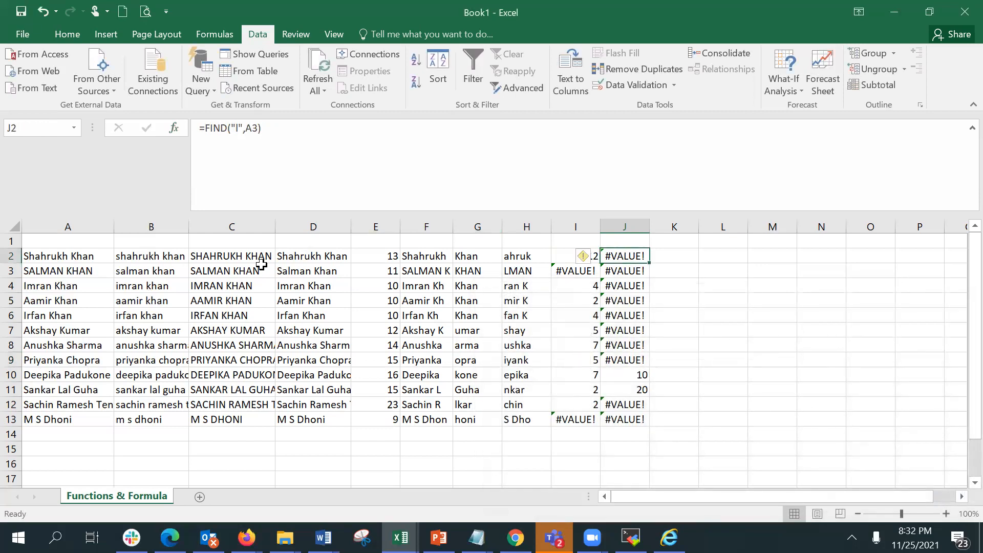
pyautogui.click(264, 134)
pyautogui.press('BackSpace')
pyautogui.press('BackSpace')
pyautogui.write('2)')
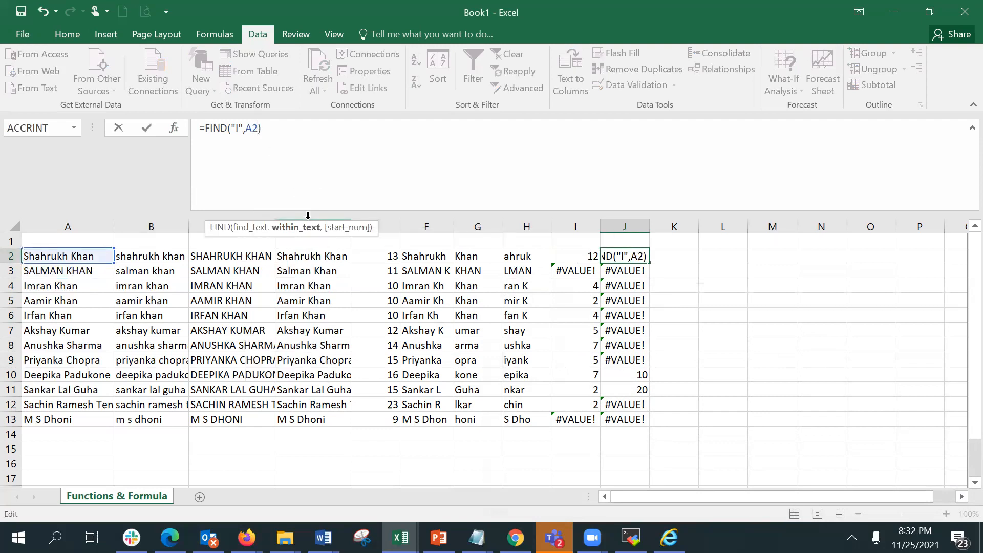
pyautogui.press('Return')
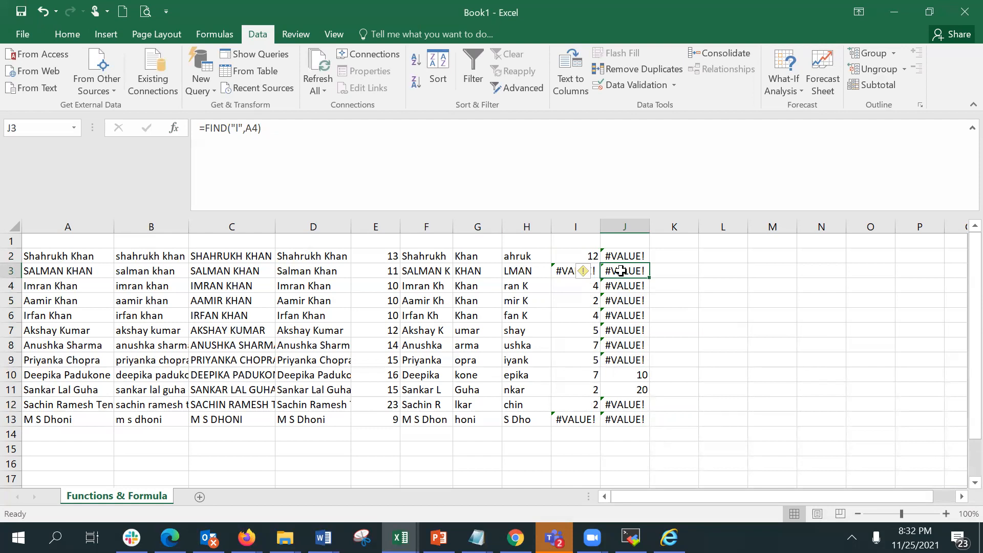
# Inspect the FIND results in column J and the function arguments of J4.
pyautogui.click(628, 390)
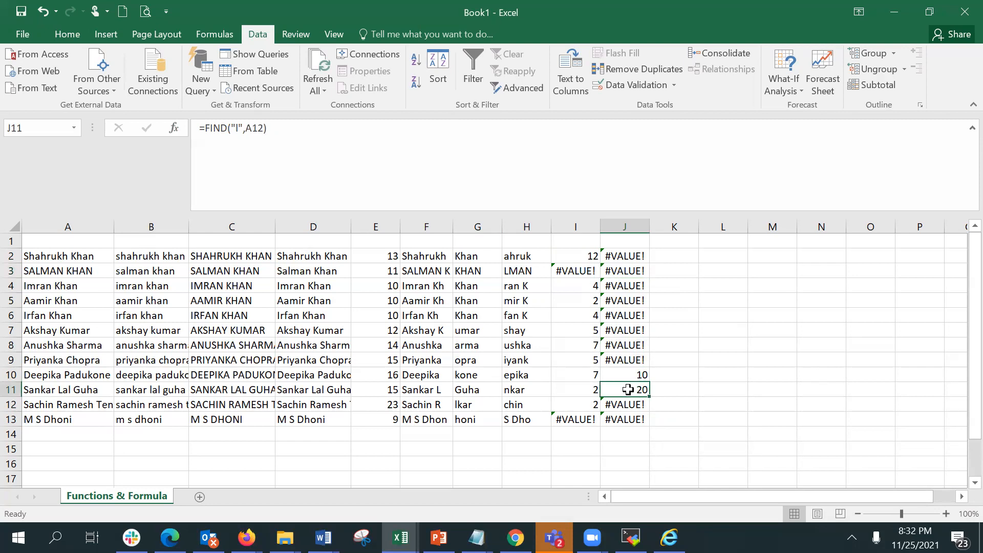
pyautogui.click(78, 391)
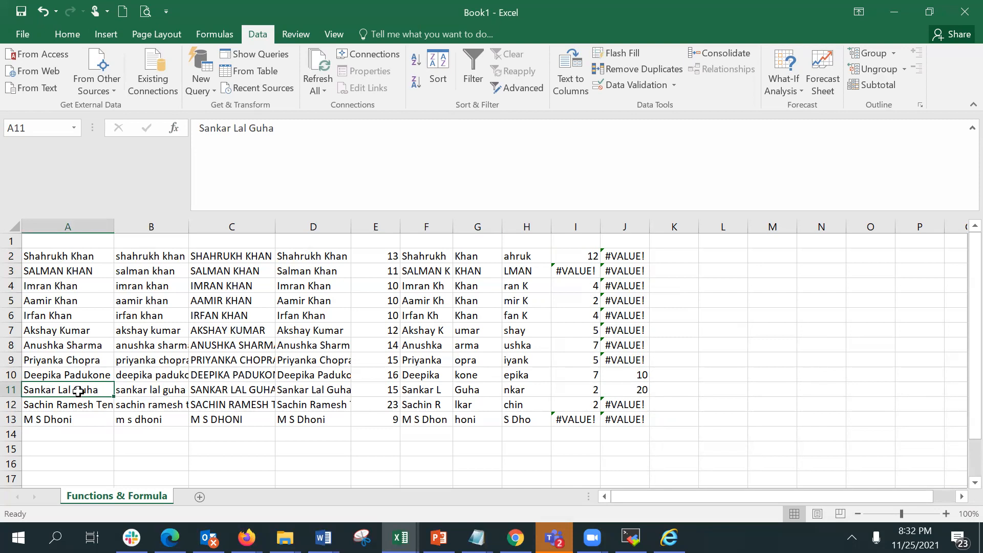
pyautogui.click(620, 255)
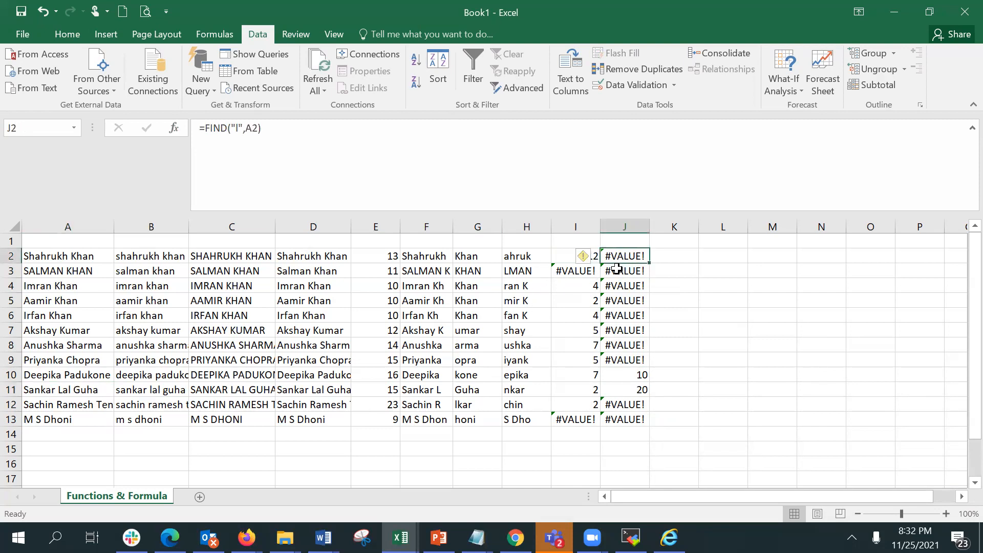
pyautogui.click(641, 271)
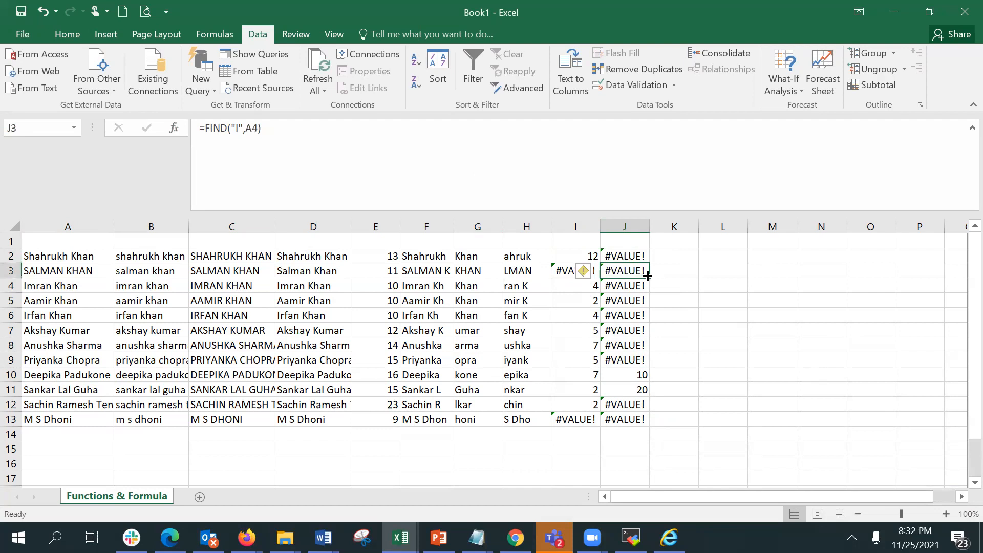
pyautogui.click(639, 286)
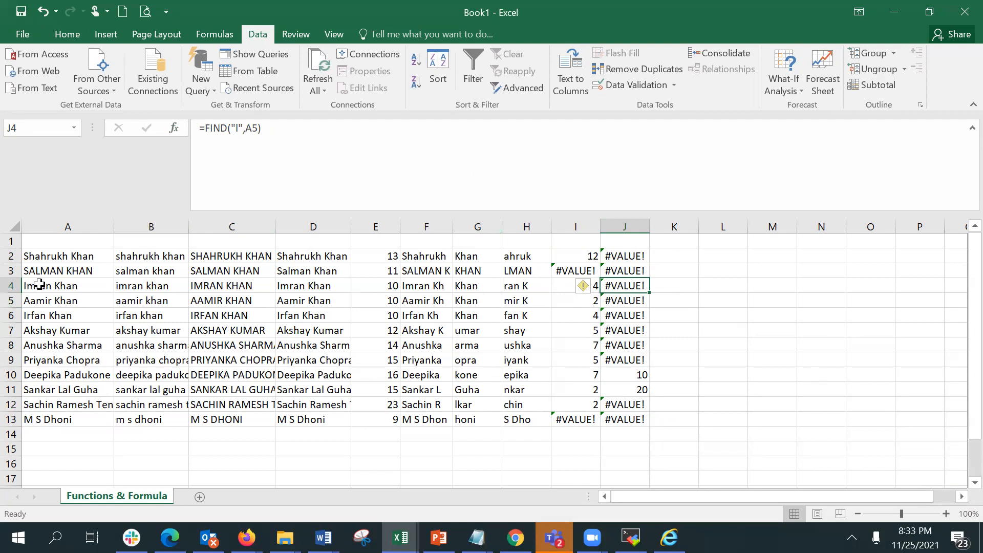
pyautogui.click(180, 131)
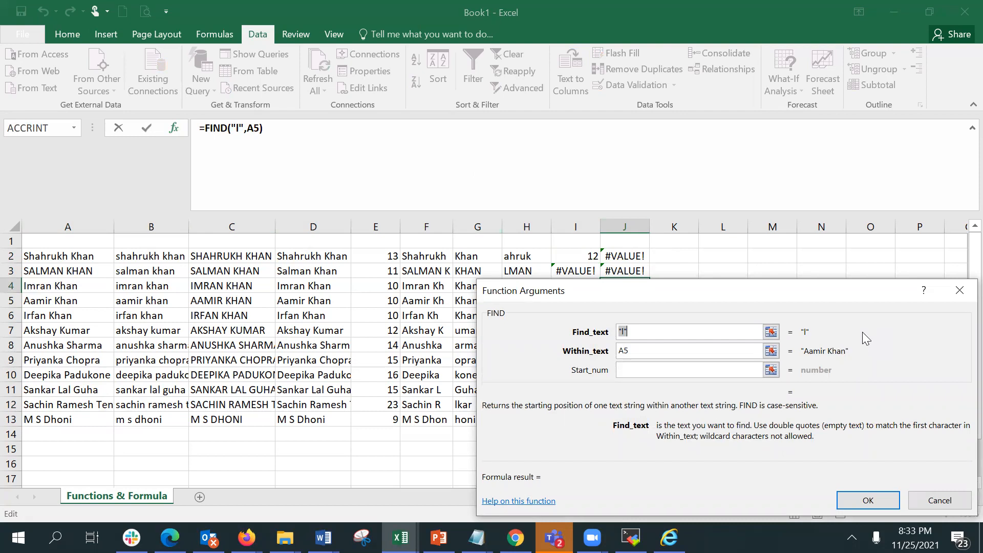
pyautogui.click(877, 500)
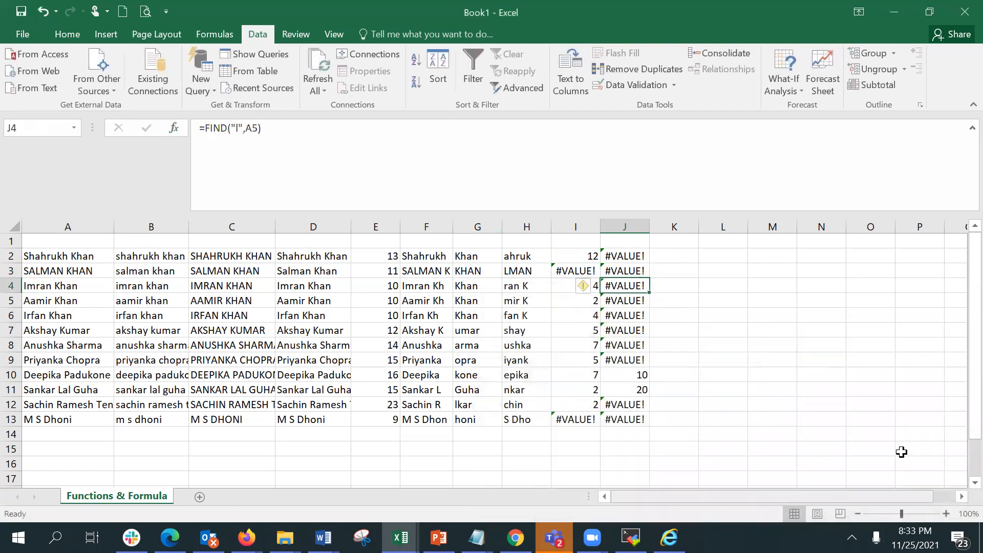
pyautogui.click(633, 251)
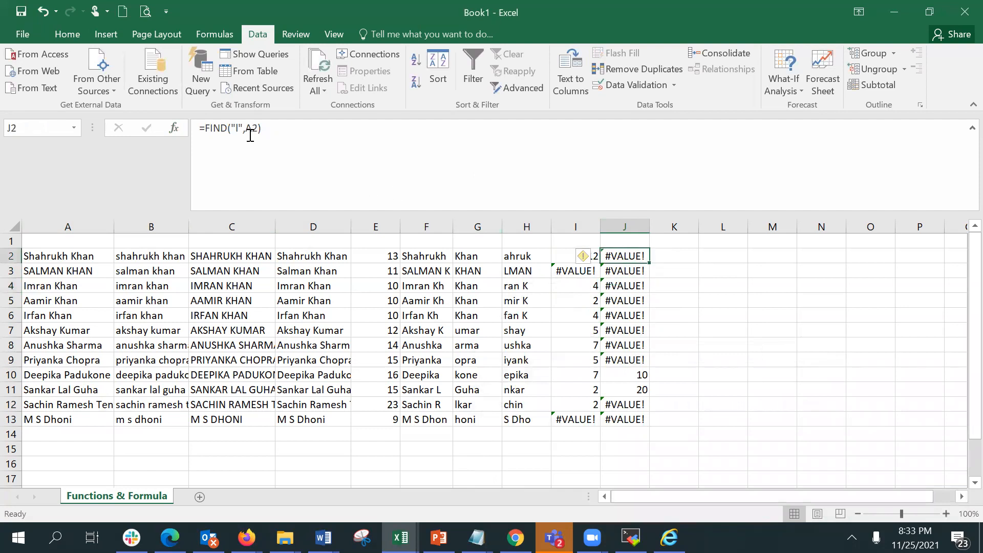
# Copy J2's corrected FIND formula down to J13 and widen column A to fit the names.
pyautogui.moveTo(650, 263); pyautogui.dragTo(650, 423)
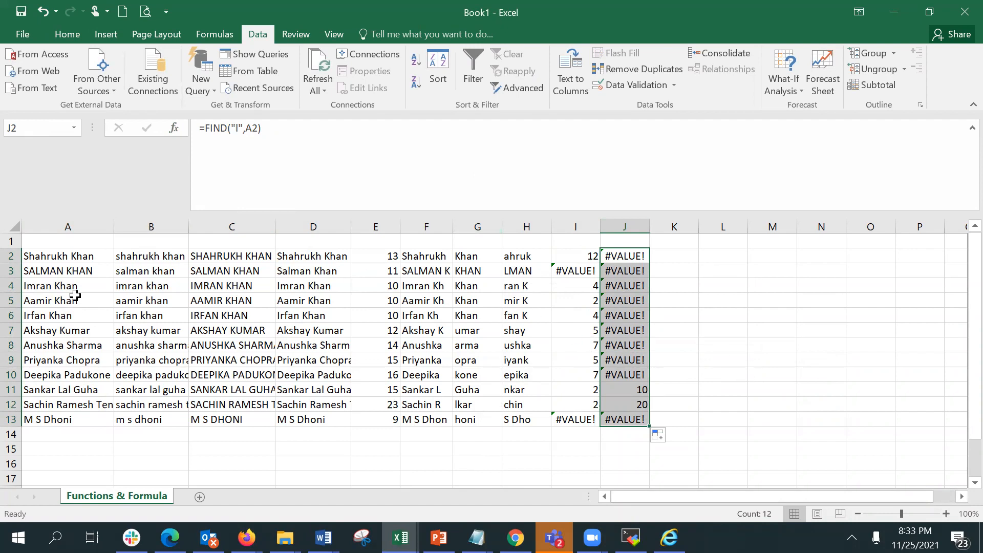
pyautogui.moveTo(114, 225); pyautogui.dragTo(148, 226)
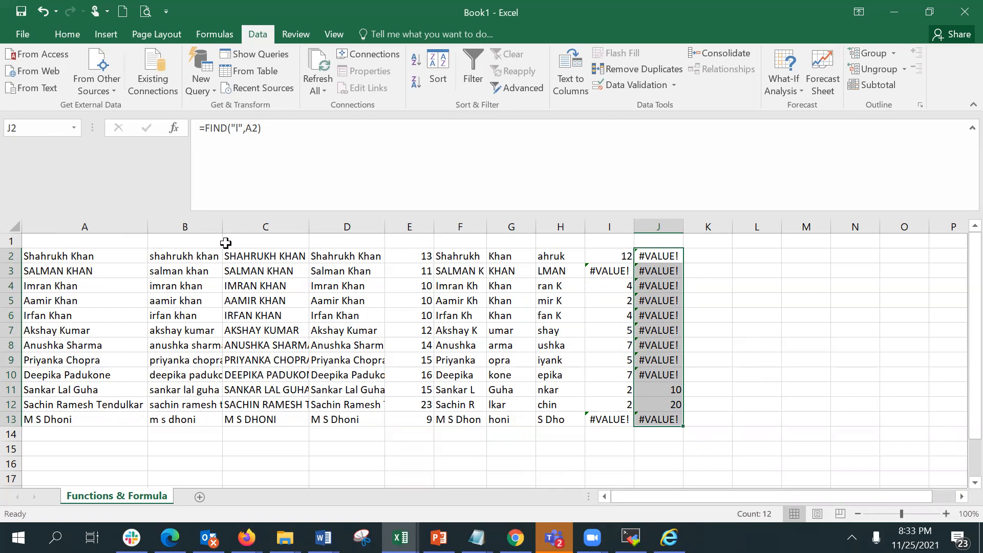
pyautogui.click(756, 269)
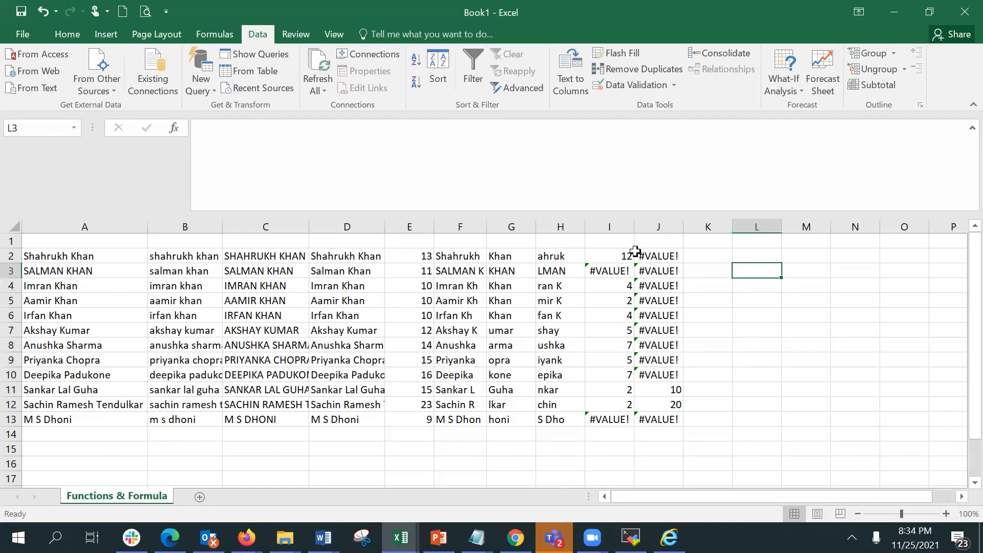
# Switch the worksheet to Show Formulas so every cell displays its formula instead of its result.
pyautogui.click(651, 255)
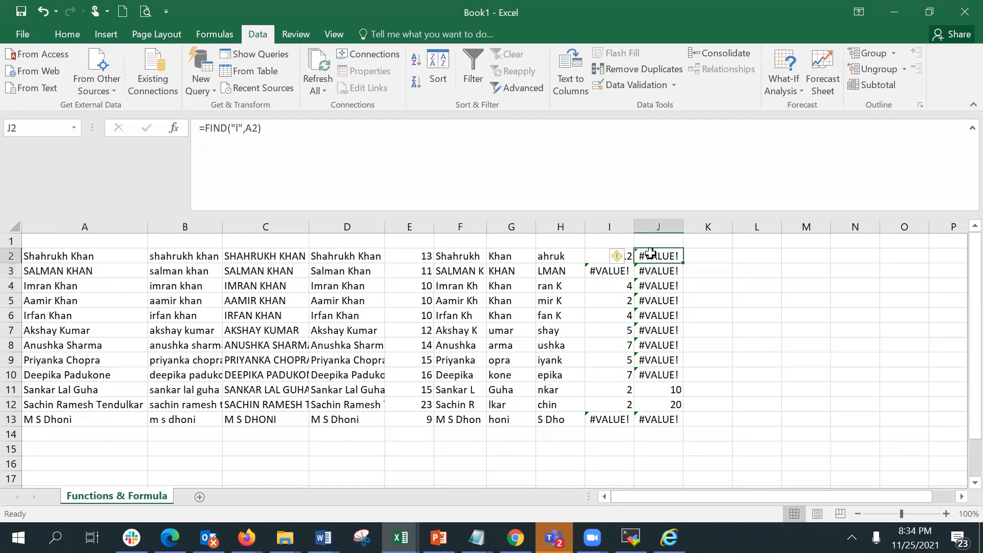
pyautogui.doubleClick(174, 17)
pyautogui.click(203, 30)
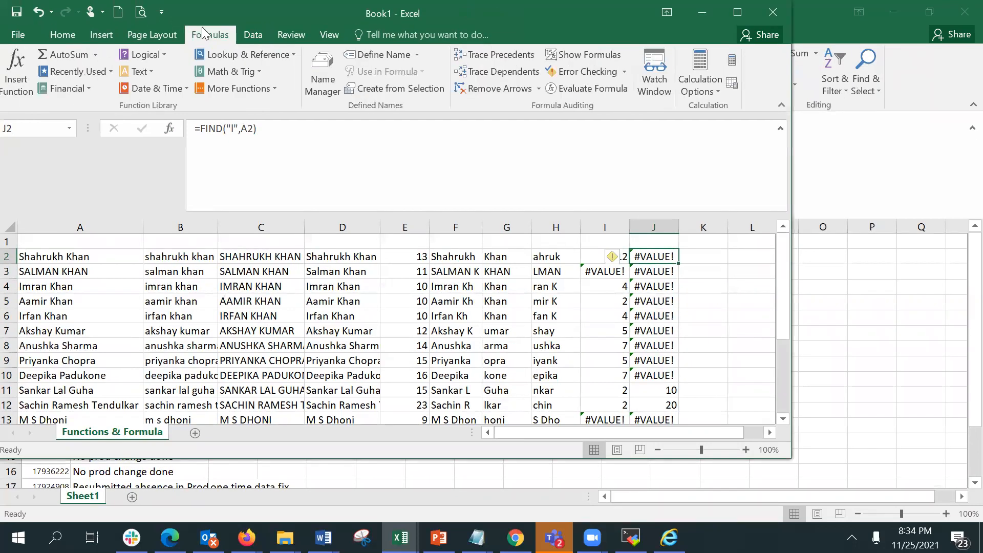
pyautogui.doubleClick(202, 27)
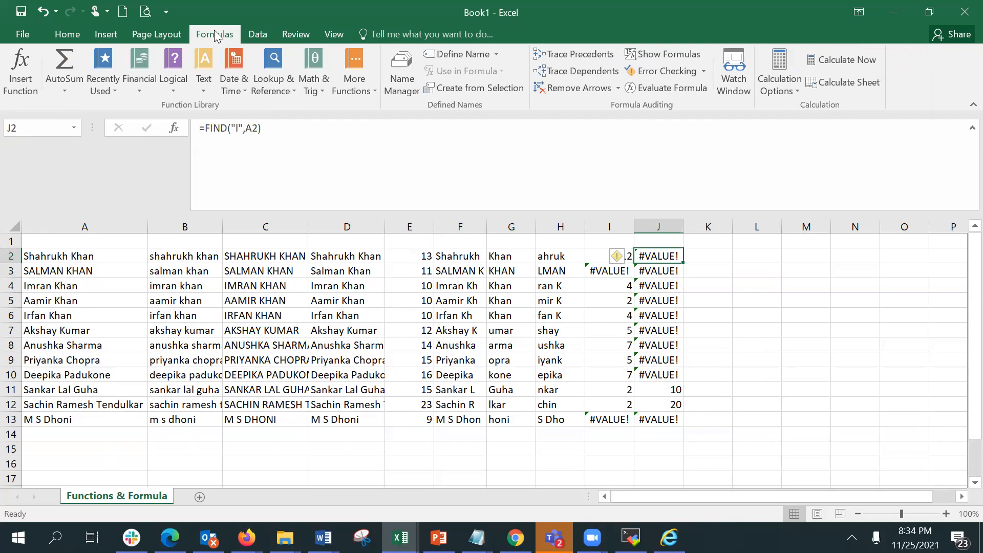
pyautogui.click(664, 54)
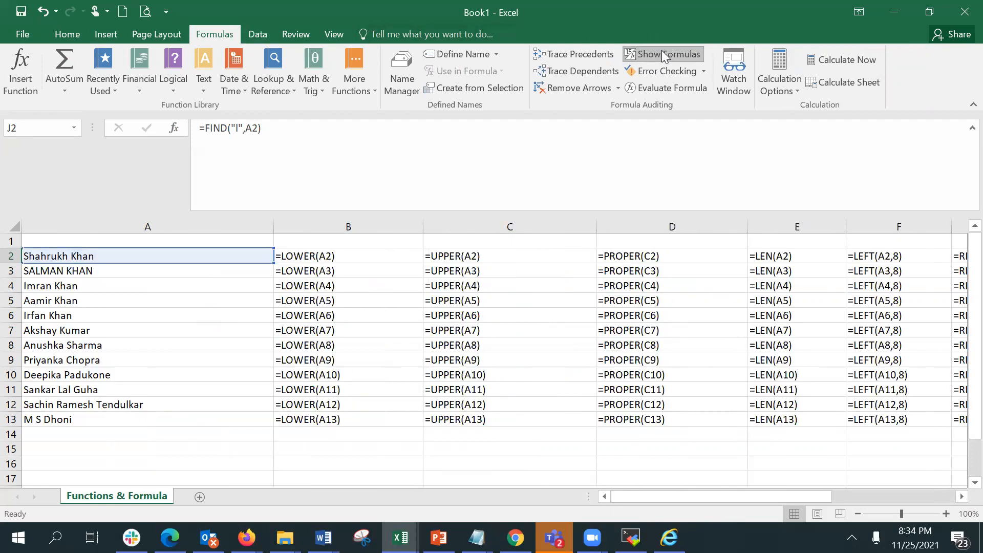
# Autofit the widths of all columns so the displayed formulas fit.
pyautogui.doubleClick(274, 223)
pyautogui.doubleClick(294, 224)
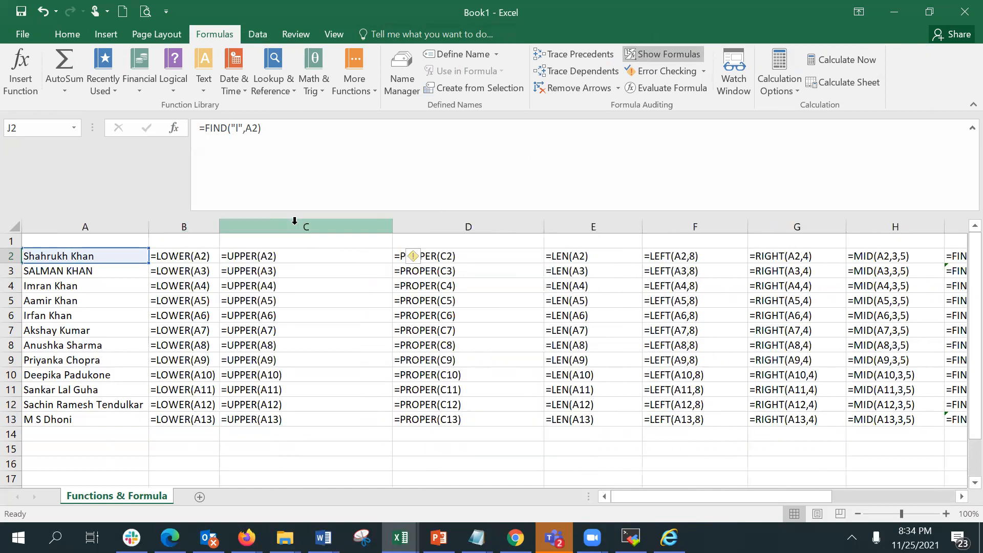
pyautogui.doubleClick(395, 221)
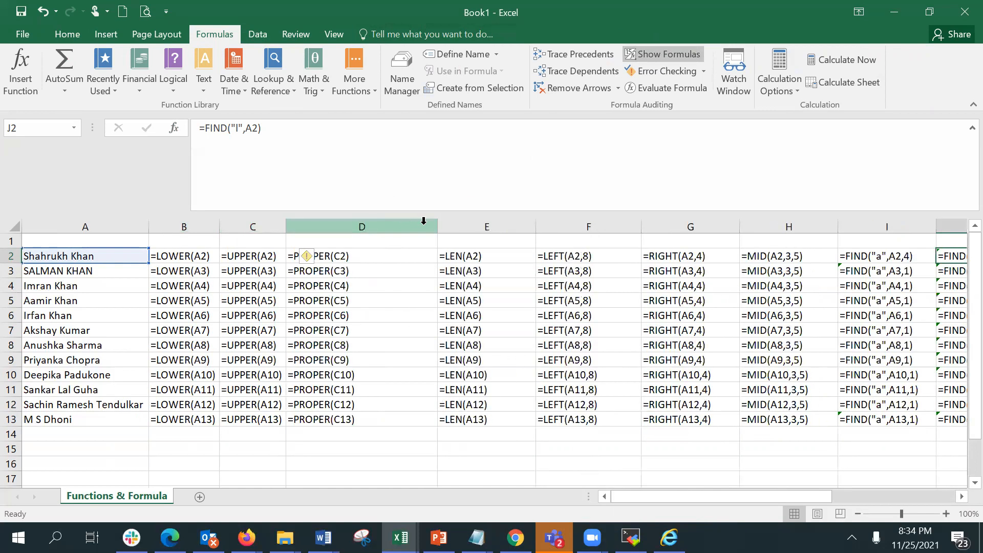
pyautogui.click(12, 225)
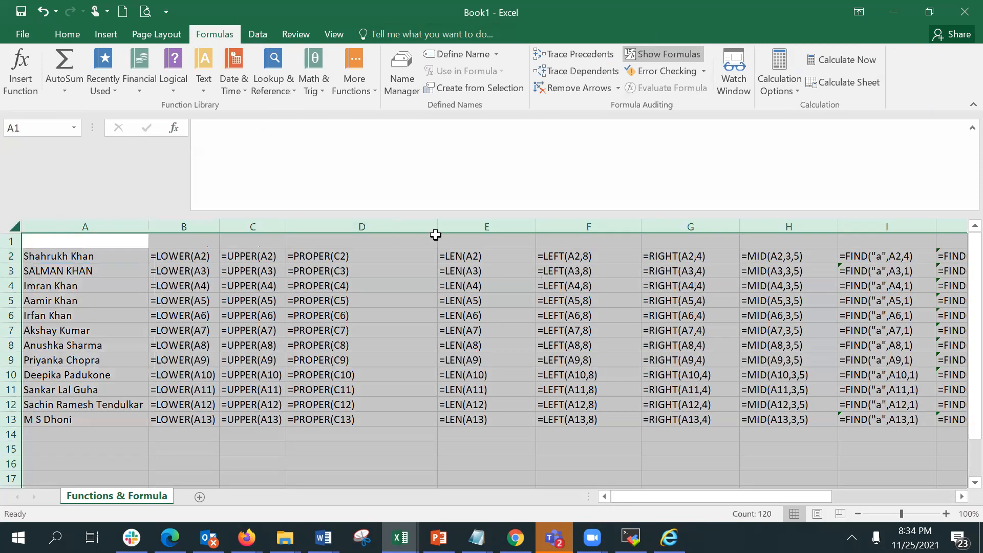
pyautogui.doubleClick(438, 223)
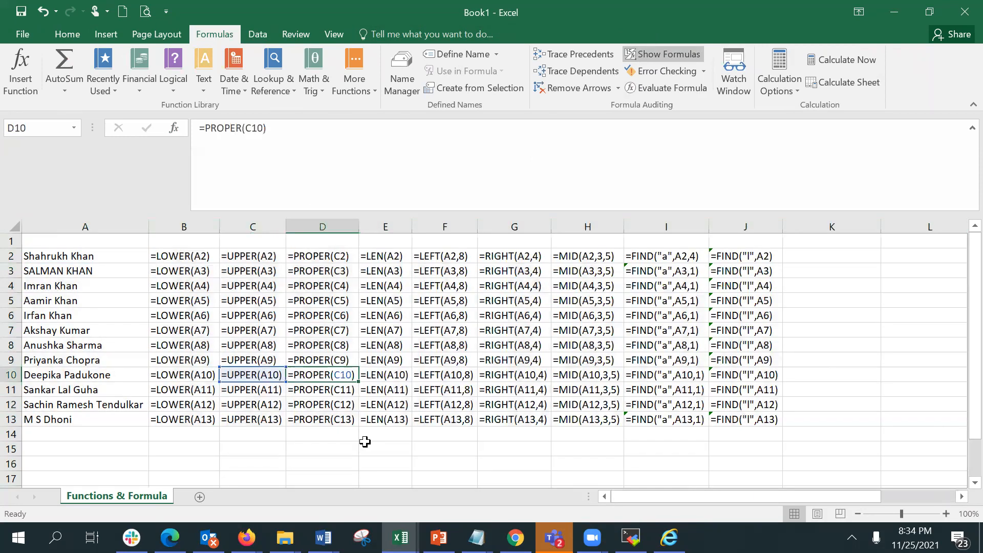
# Copy J13's FIND formula down to J15 and clear the copy in J14.
pyautogui.click(349, 378)
pyautogui.click(735, 419)
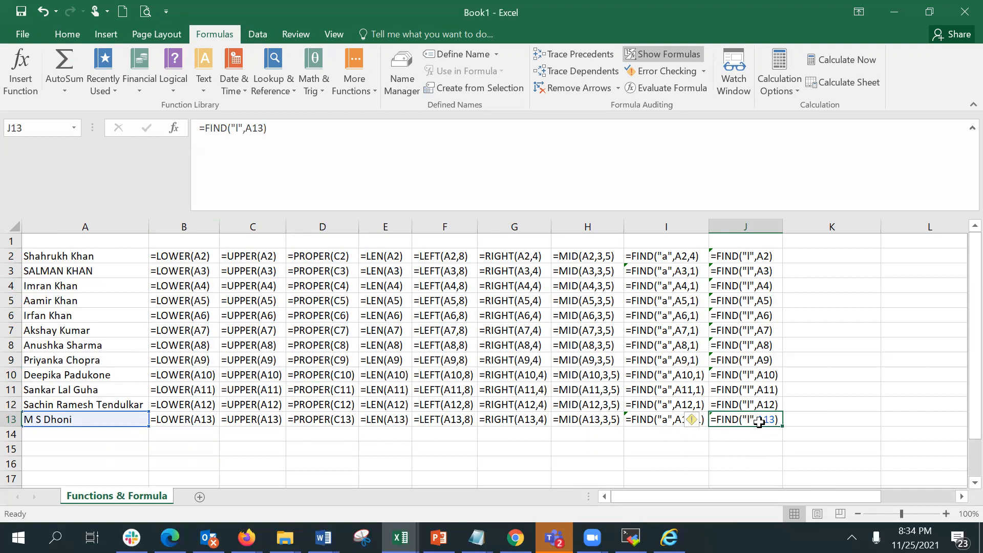
pyautogui.click(259, 128)
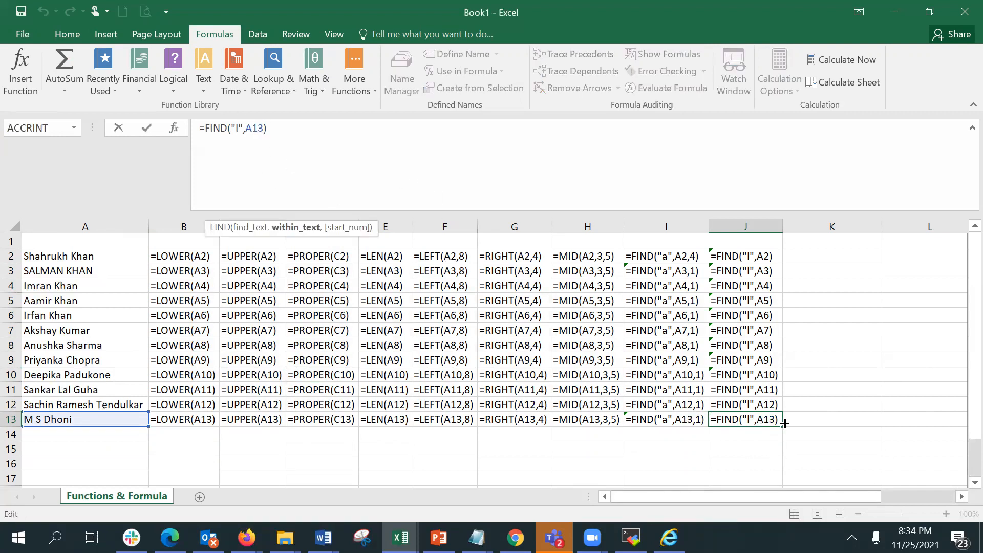
pyautogui.moveTo(783, 426); pyautogui.dragTo(782, 448)
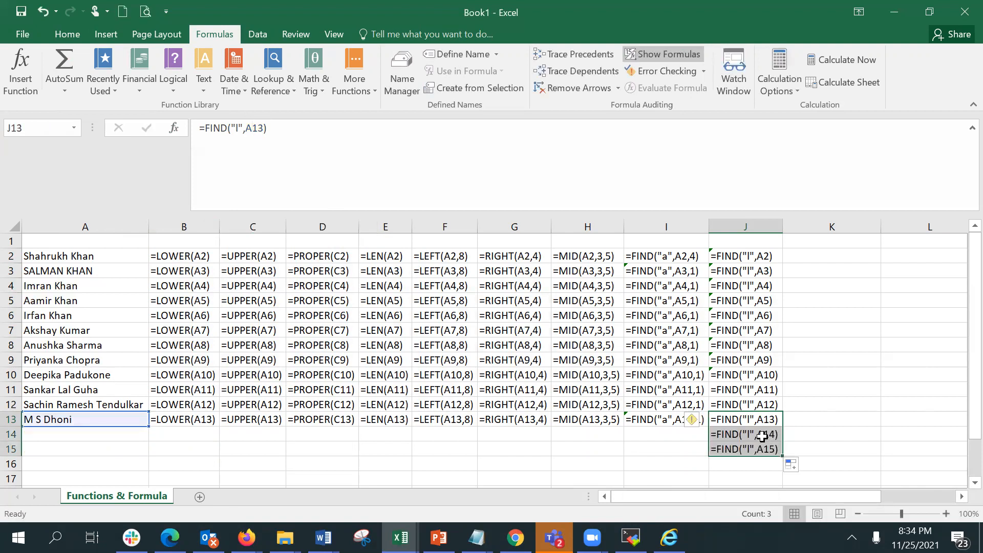
pyautogui.press('Down')
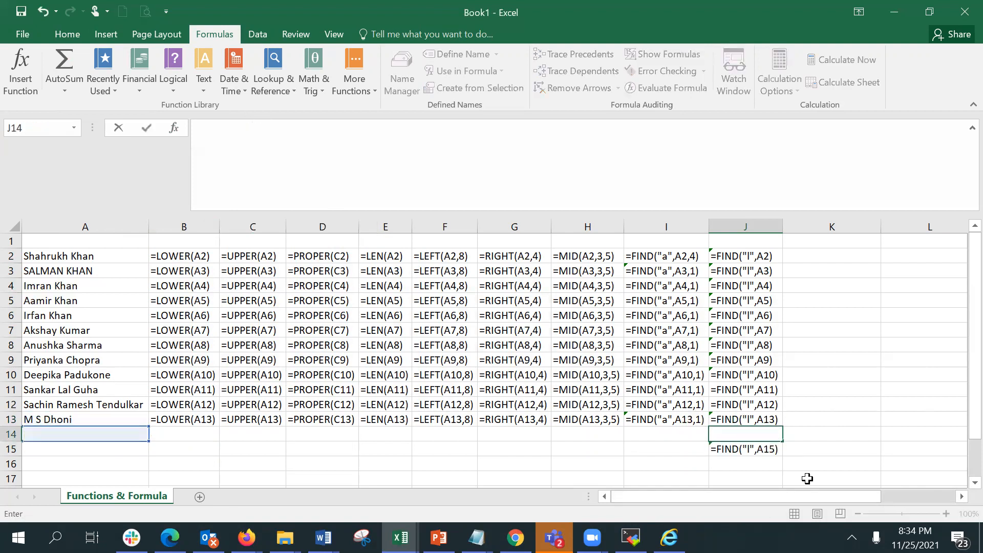
pyautogui.press('Delete')
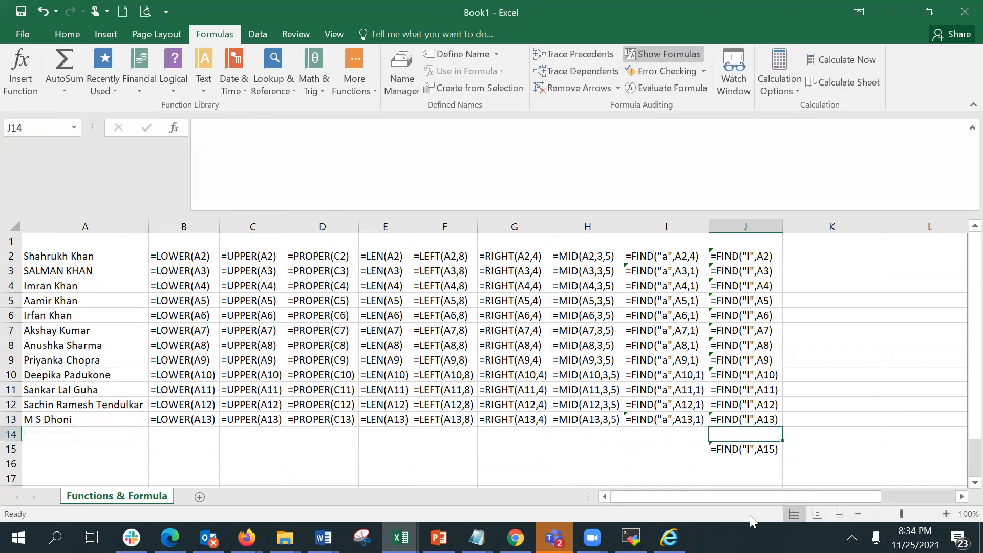
# Edit J15's FIND formula so it searches within A13.
pyautogui.click(740, 448)
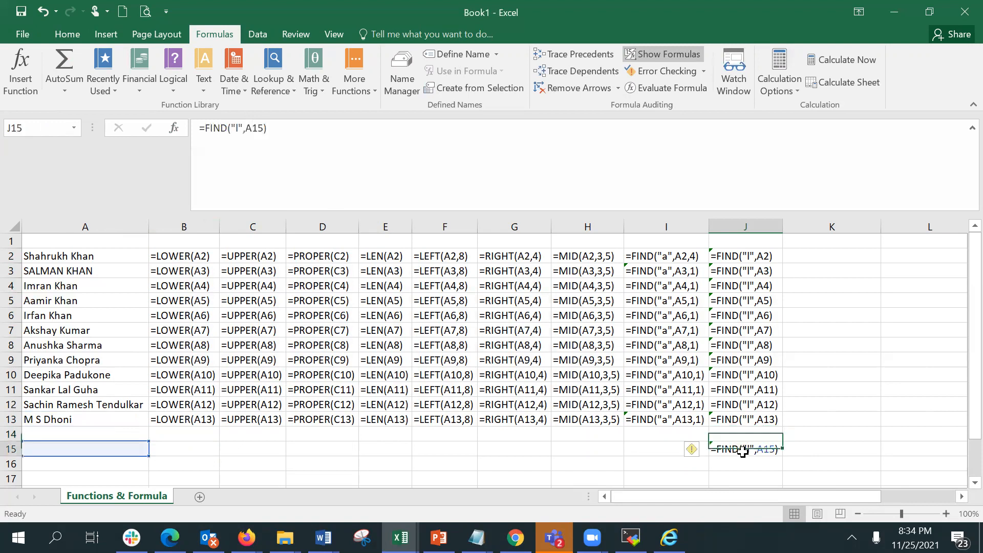
pyautogui.click(266, 128)
pyautogui.press('BackSpace')
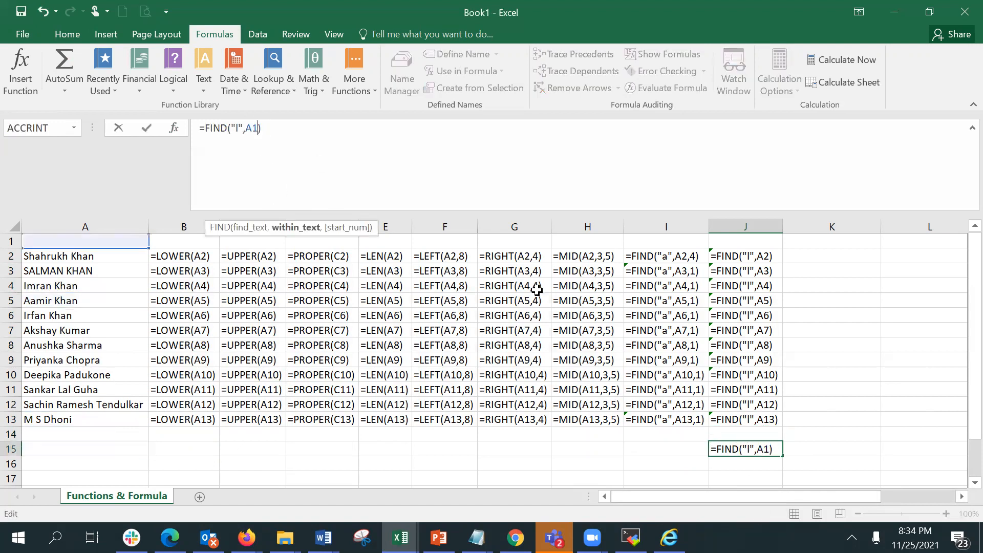
pyautogui.write('3')
pyautogui.press('Return')
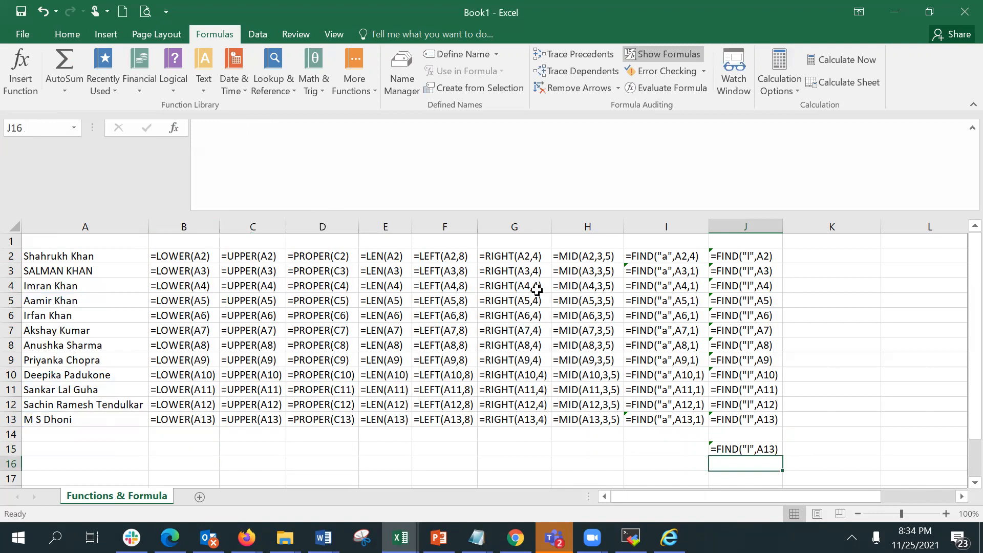
# Trace the precedents of J15 and the dependents of A2.
pyautogui.click(737, 445)
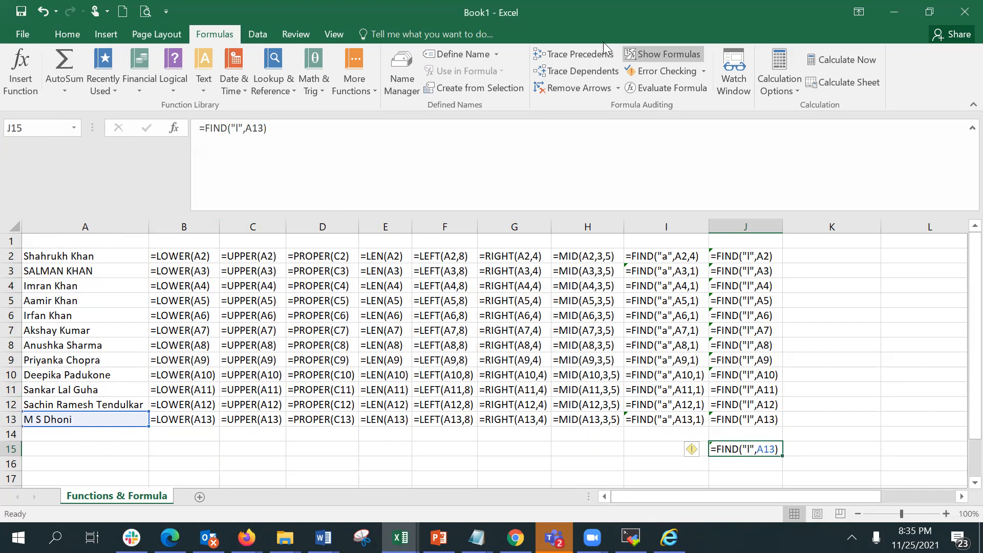
pyautogui.click(594, 53)
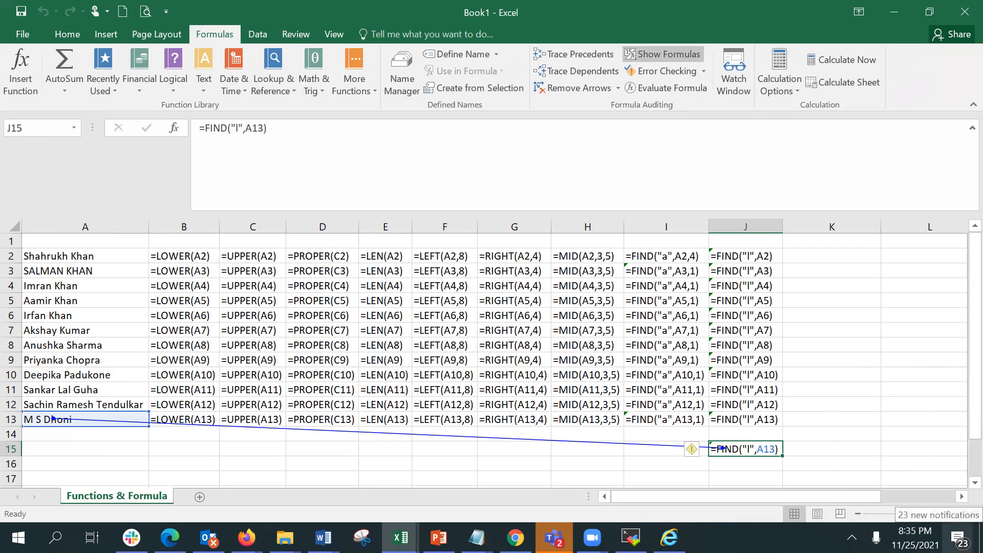
pyautogui.click(54, 256)
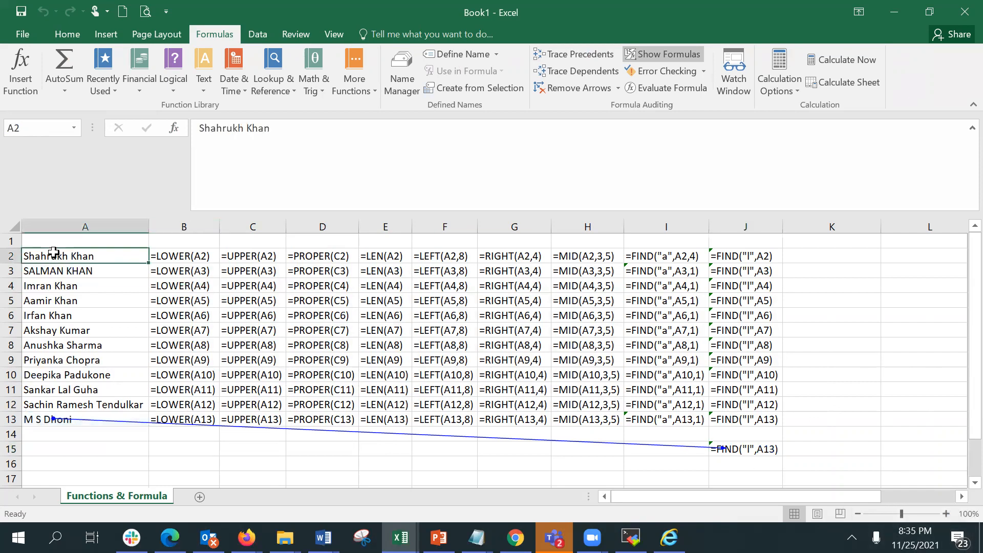
pyautogui.click(580, 77)
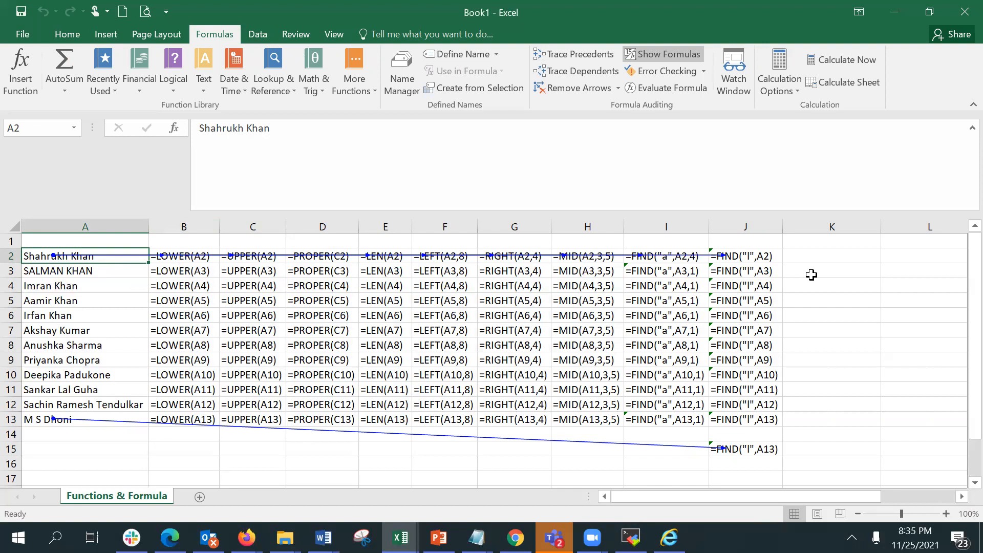
# Trace the dependents of A13, then remove the tracer arrows.
pyautogui.click(92, 418)
pyautogui.click(565, 78)
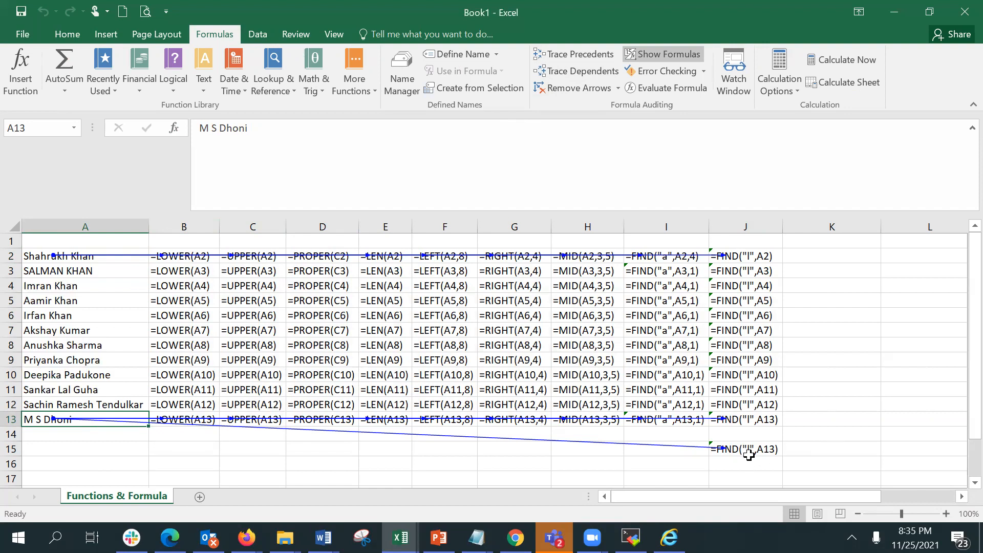
pyautogui.click(575, 89)
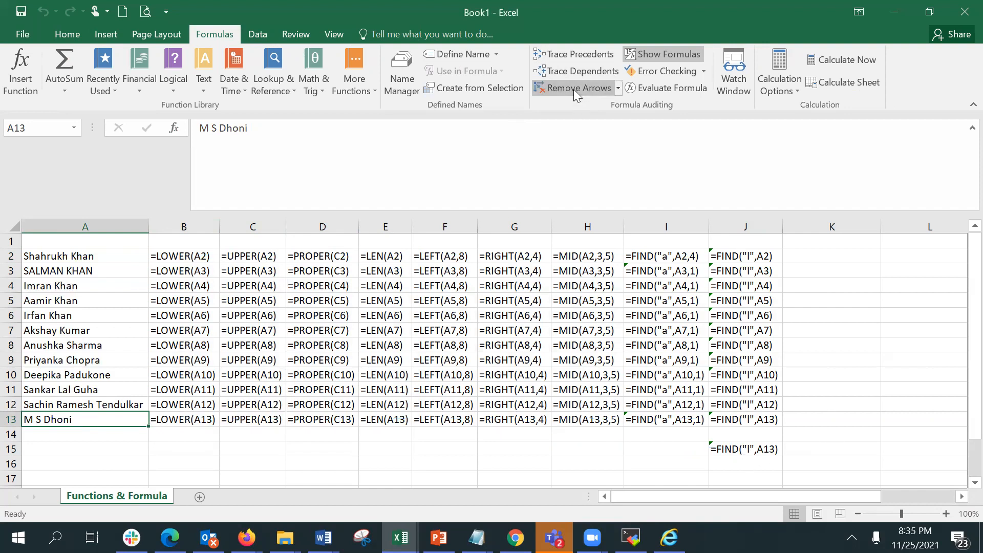
# Trace A13's dependents again, run Evaluate Formula on A13, close it and remove the arrows.
pyautogui.click(562, 76)
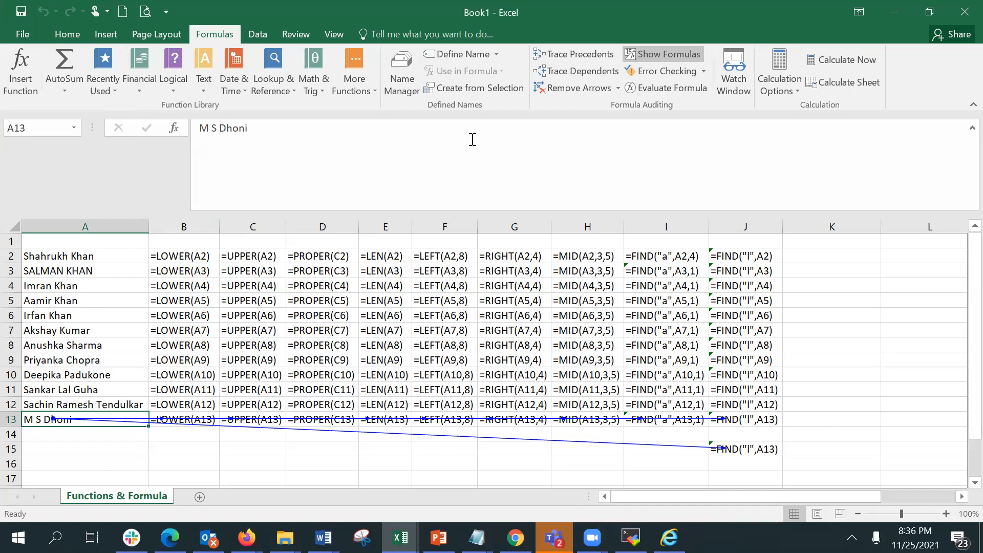
pyautogui.click(676, 88)
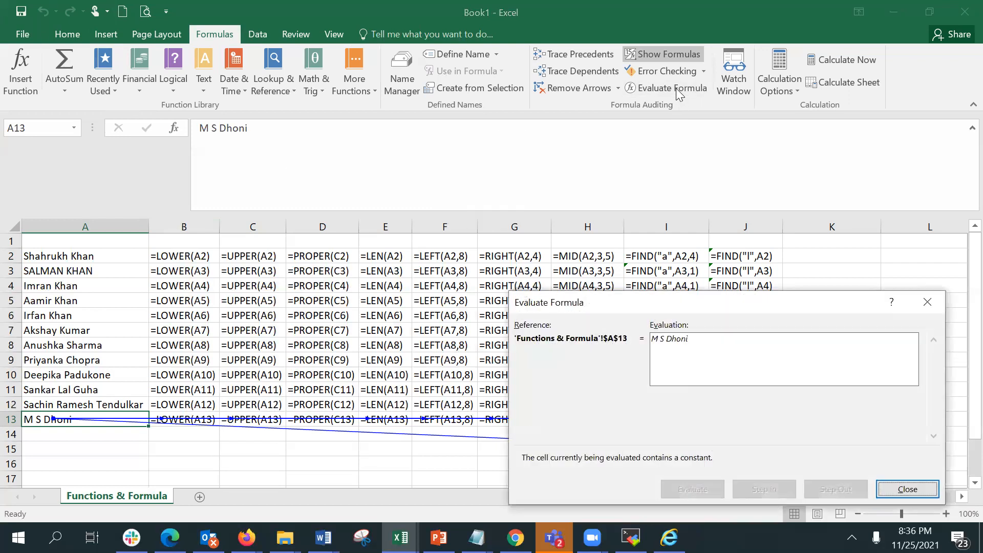
pyautogui.click(900, 483)
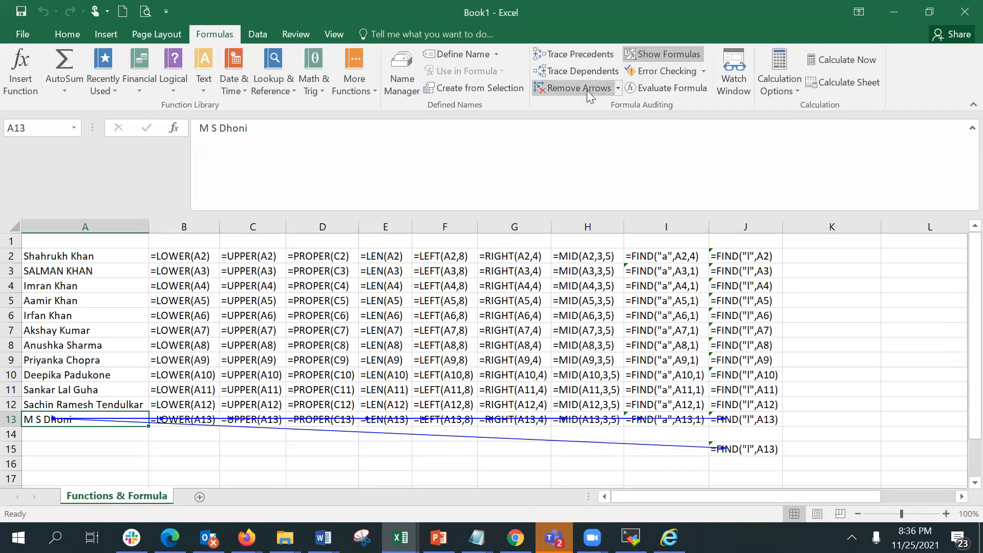
pyautogui.click(584, 90)
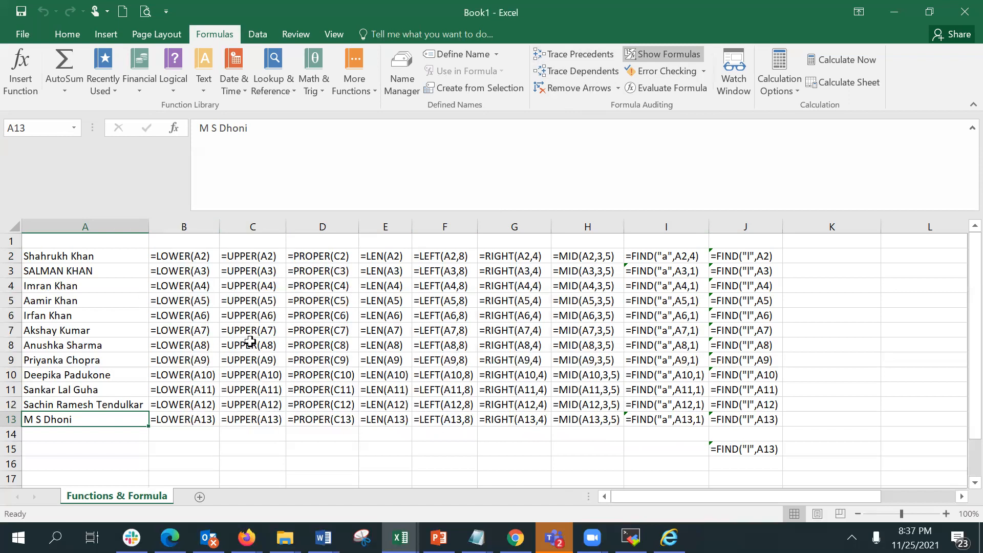
# Turn off Show Formulas and autofit columns A to I to their values.
pyautogui.click(643, 53)
pyautogui.doubleClick(404, 224)
pyautogui.doubleClick(365, 227)
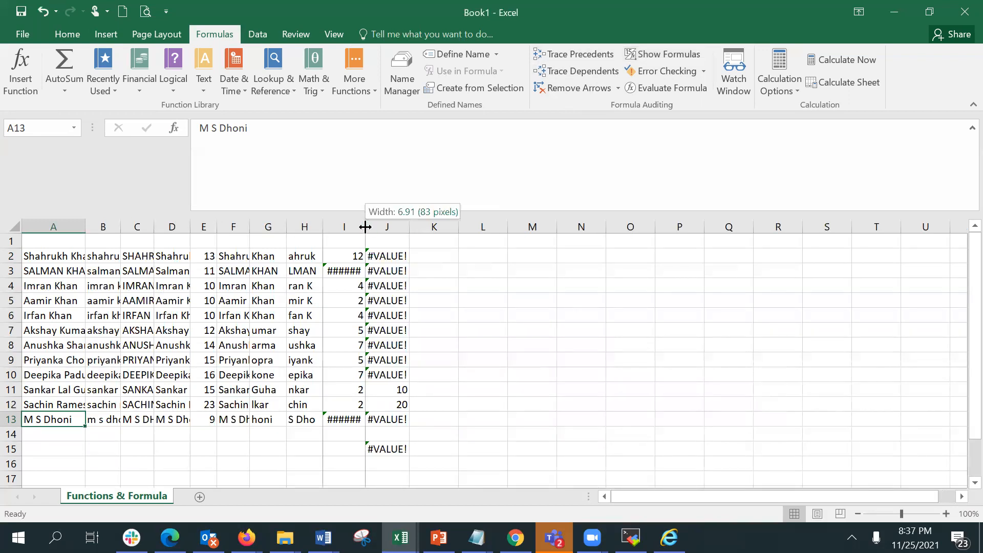
pyautogui.doubleClick(320, 227)
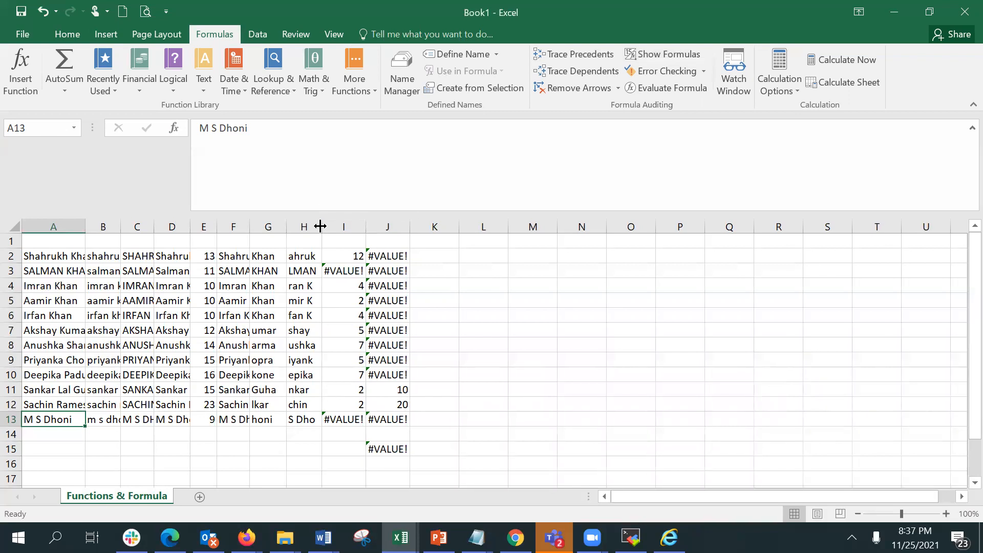
pyautogui.doubleClick(287, 223)
pyautogui.doubleClick(250, 223)
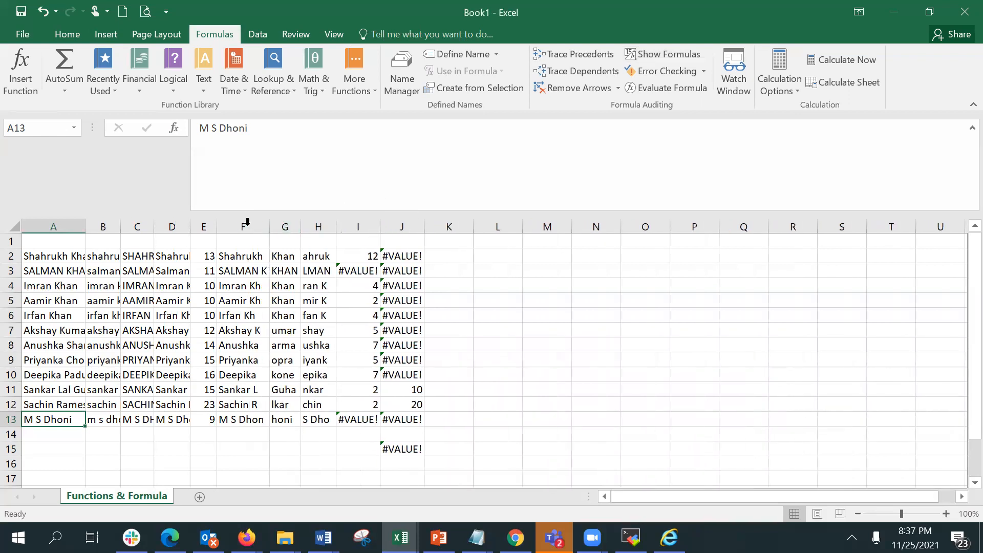
pyautogui.doubleClick(189, 226)
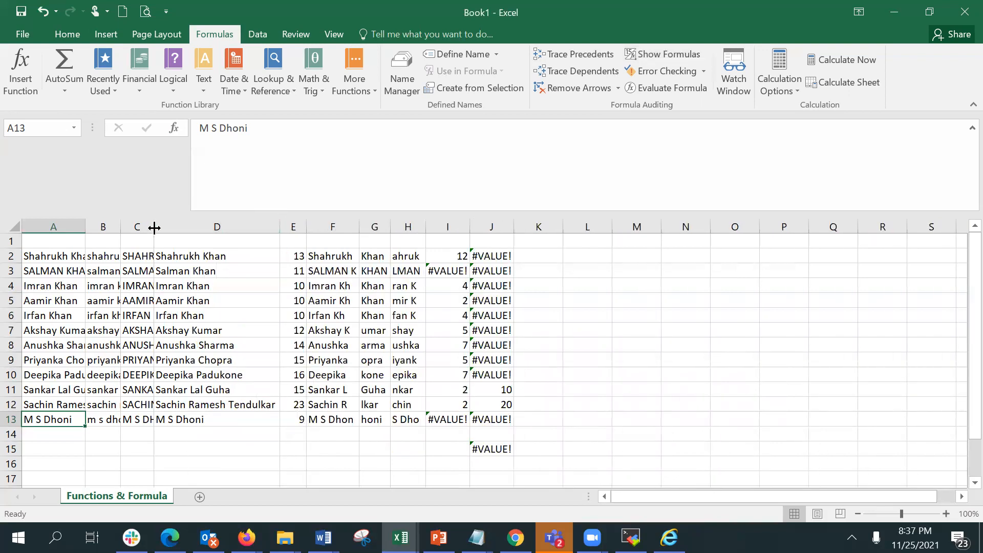
pyautogui.doubleClick(153, 226)
pyautogui.doubleClick(120, 226)
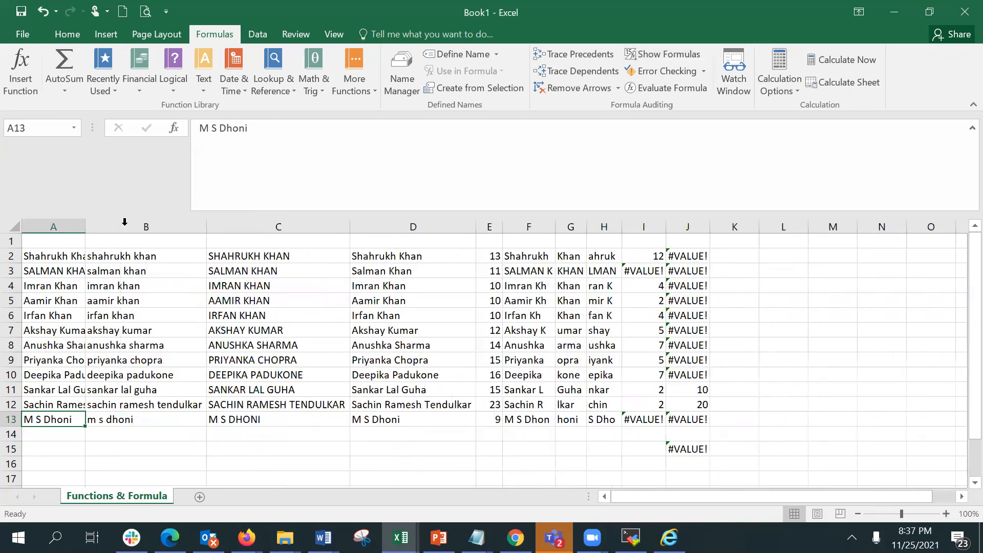
pyautogui.doubleClick(86, 225)
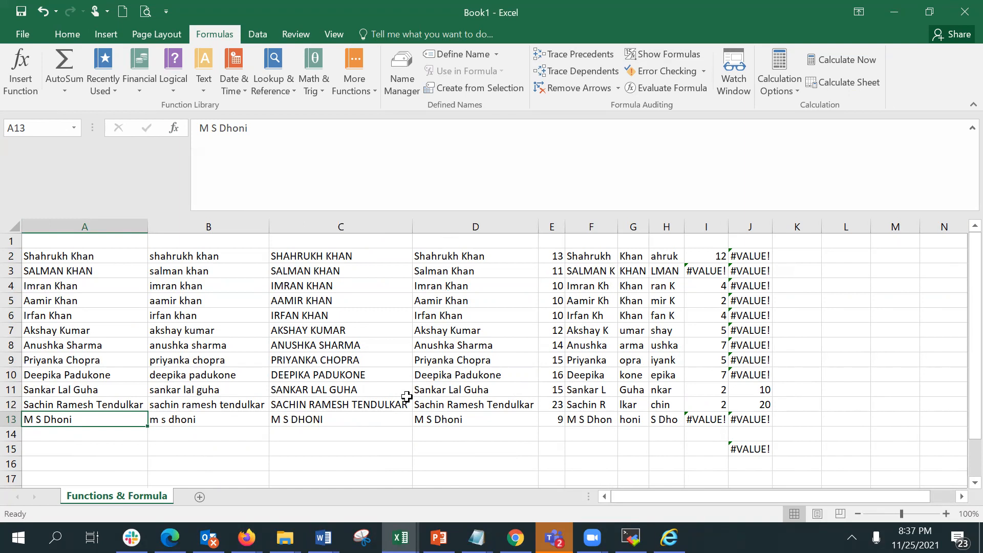
pyautogui.click(62, 253)
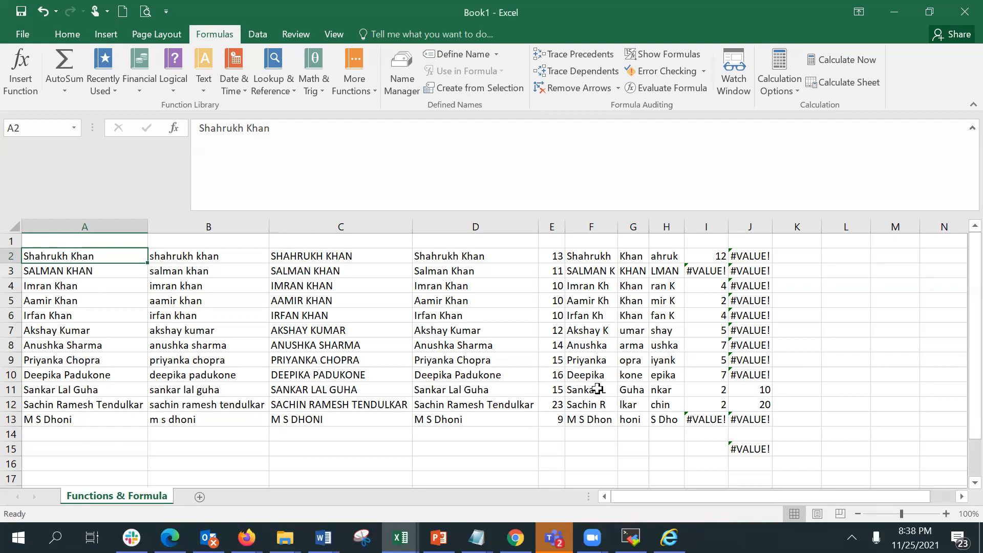
pyautogui.click(787, 254)
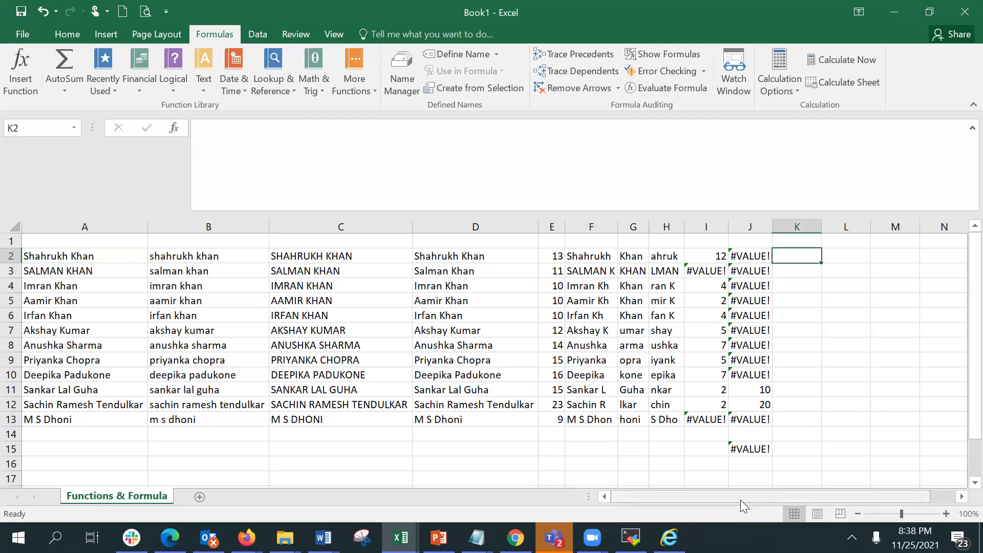
pyautogui.write('=')
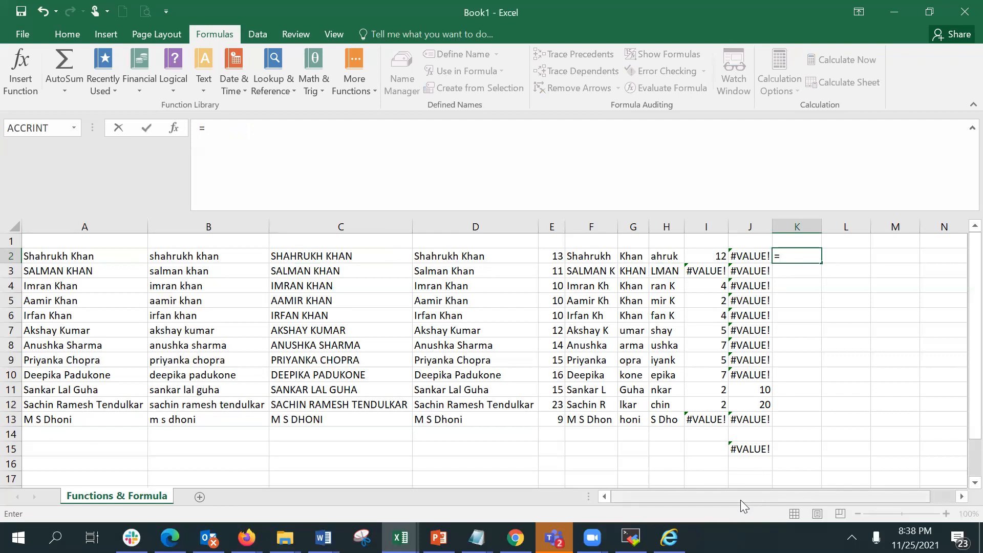
pyautogui.press('Escape')
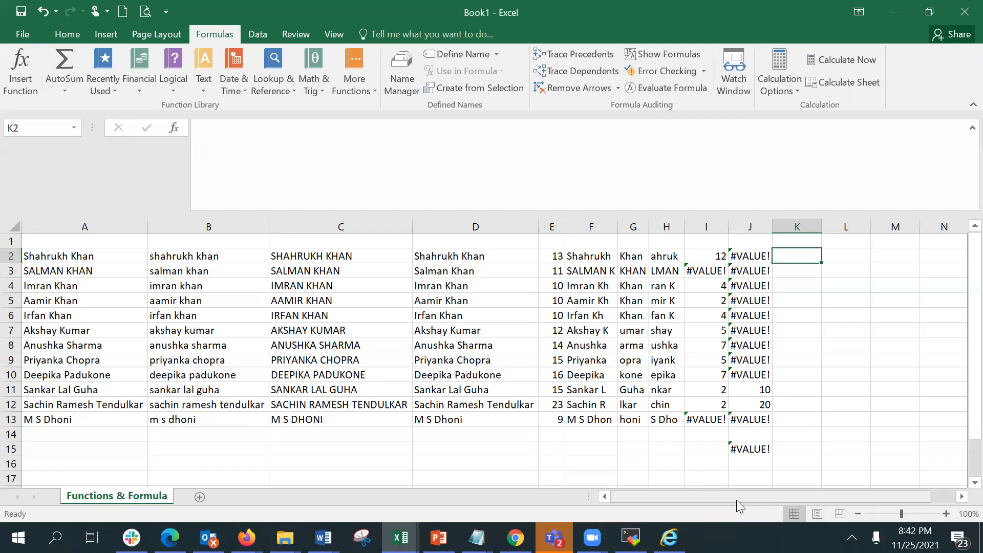
# Enter =FIND(" ",A2) in K2 through Function Arguments to locate the space, and fill it down to K13.
pyautogui.write('=find')
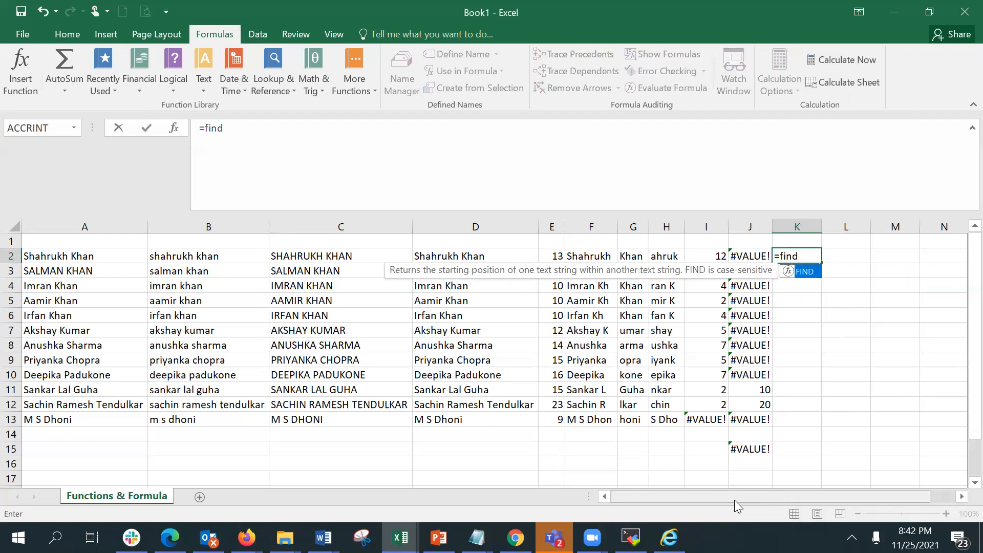
pyautogui.press('Tab')
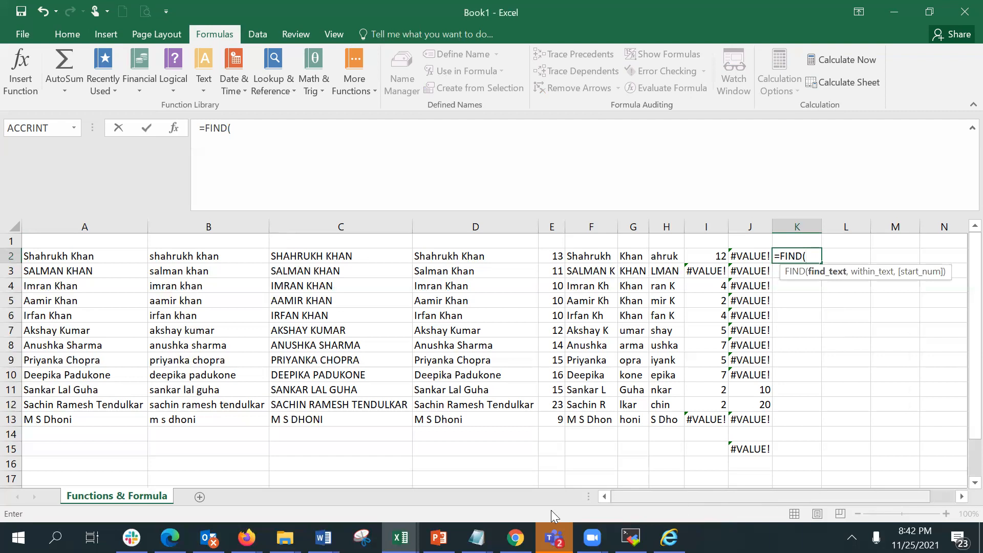
pyautogui.click(170, 131)
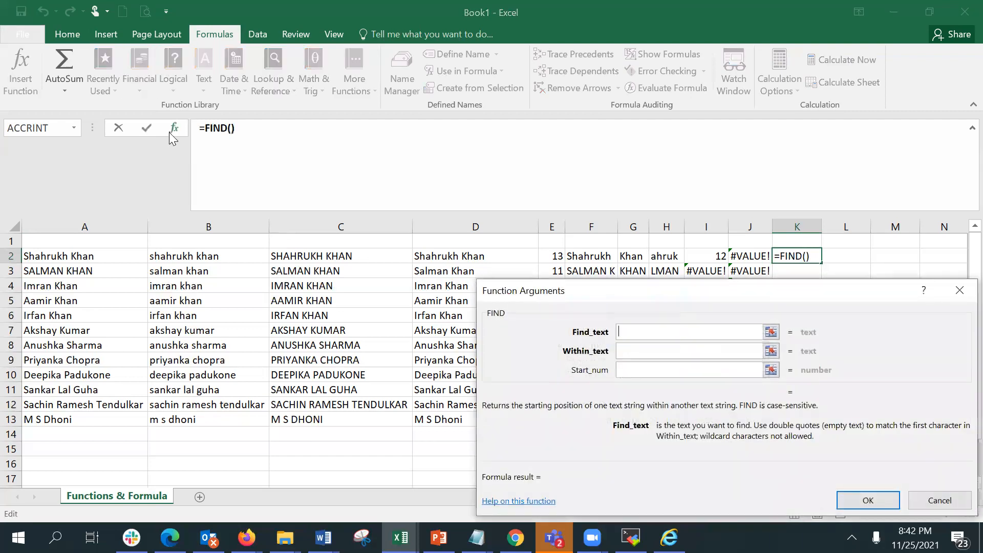
pyautogui.click(641, 354)
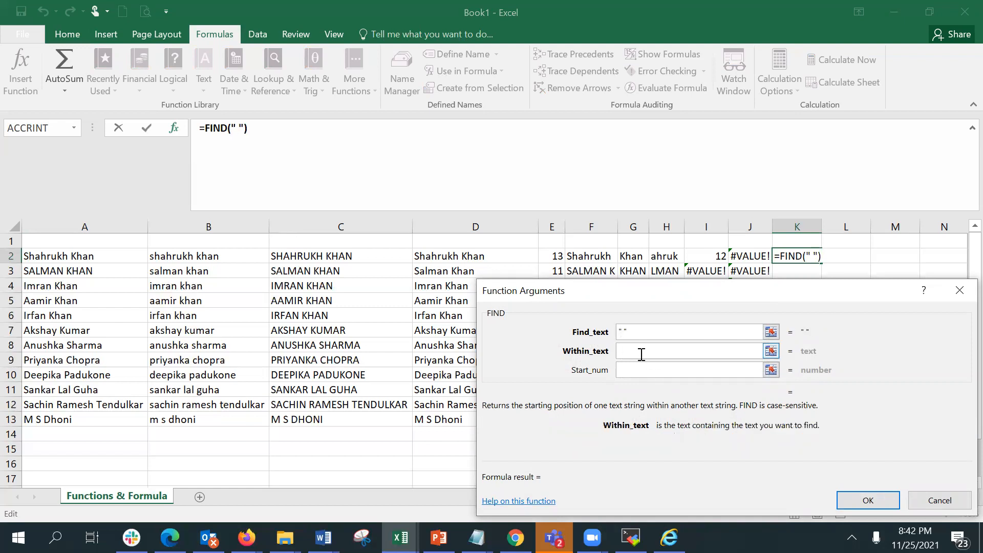
pyautogui.write('a2')
pyautogui.click(636, 367)
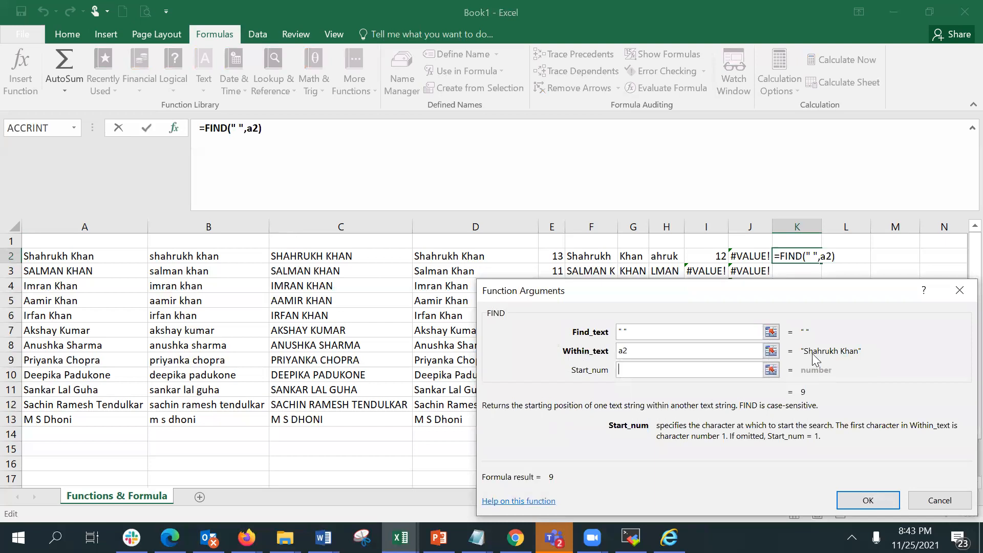
pyautogui.click(868, 501)
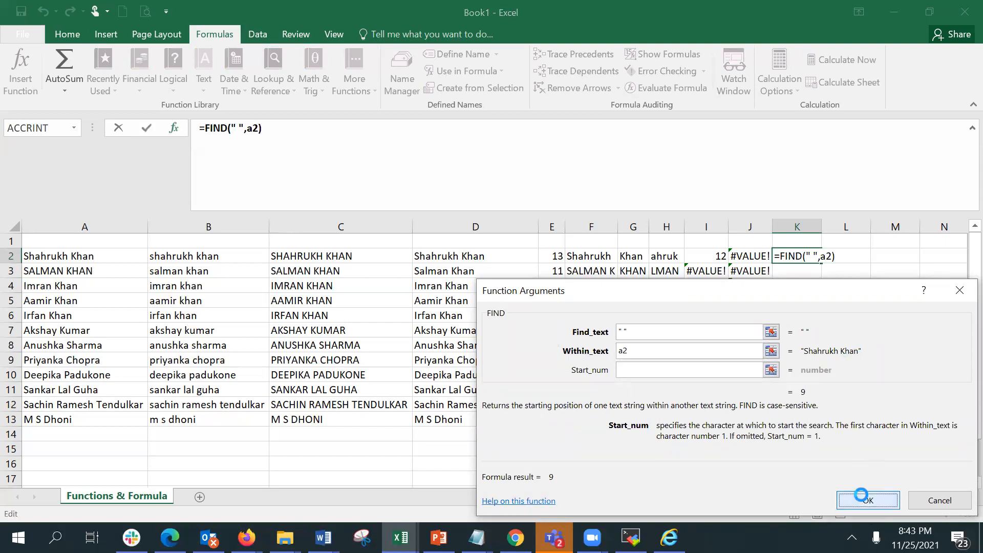
pyautogui.moveTo(821, 263); pyautogui.dragTo(814, 424)
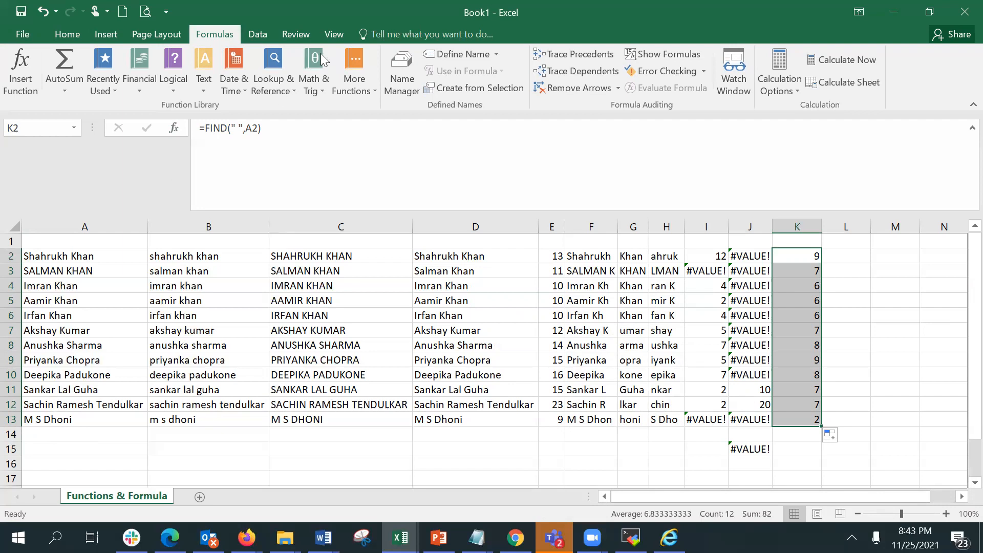
# Enter =LEFT(A2,K2-1) in L2 through Function Arguments to extract the first name, and fill it down to L13.
pyautogui.click(825, 256)
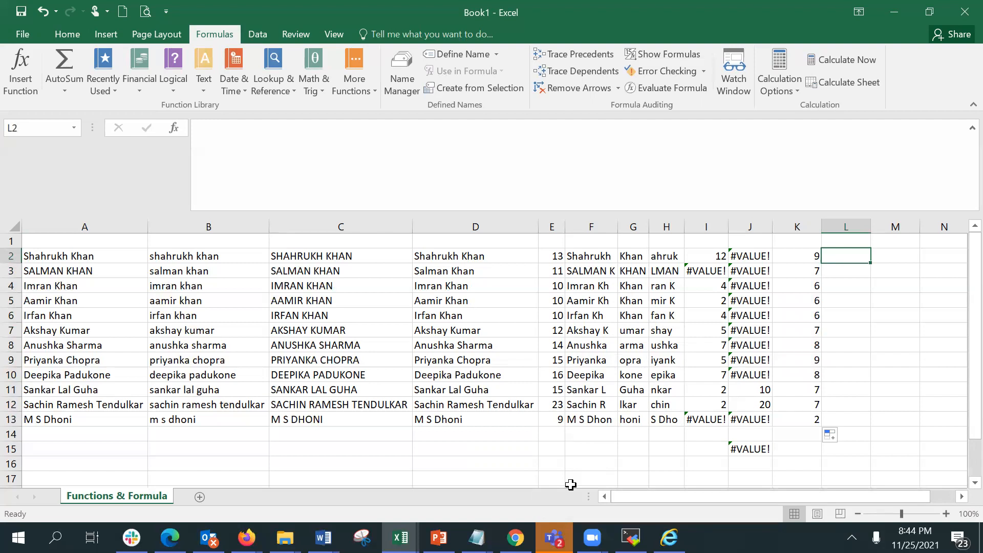
pyautogui.write('=')
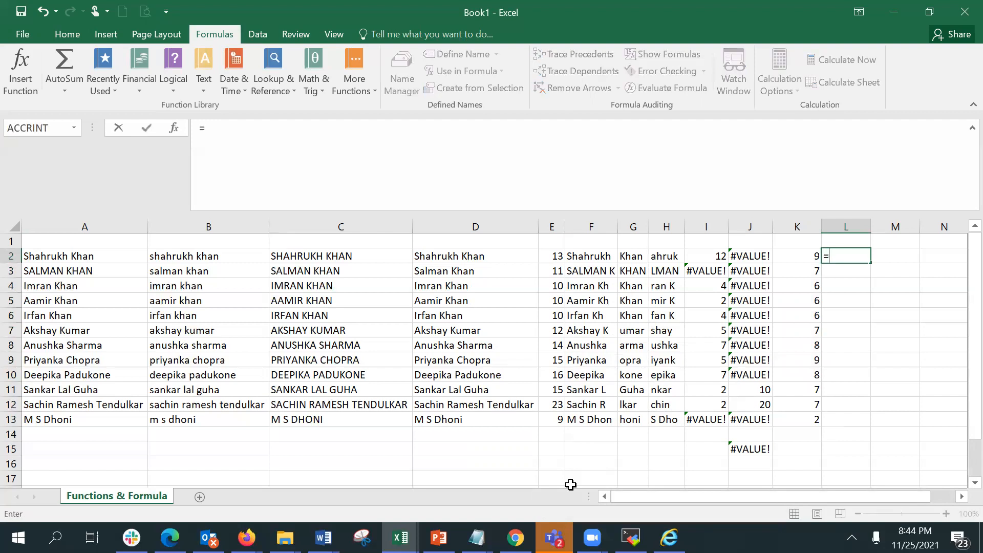
pyautogui.write('left')
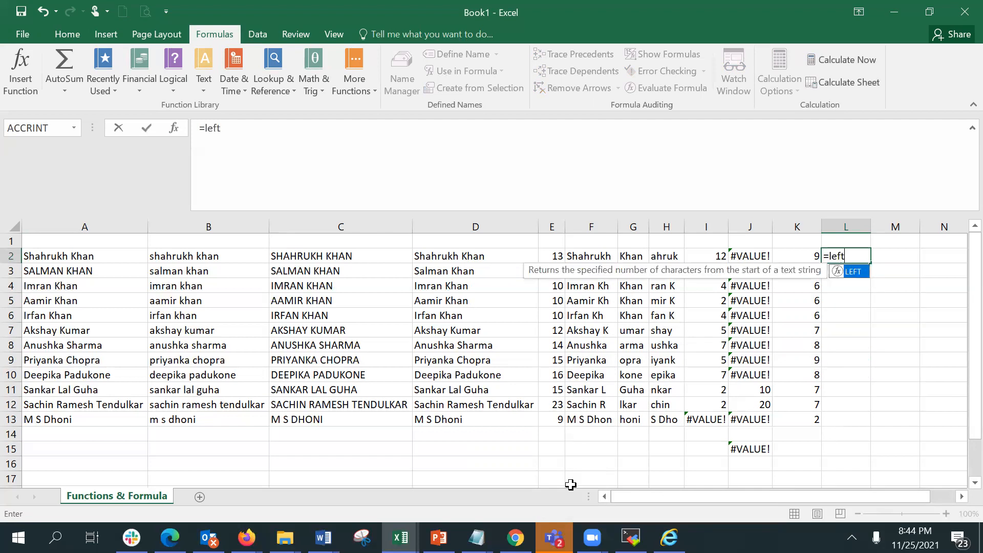
pyautogui.press('Tab')
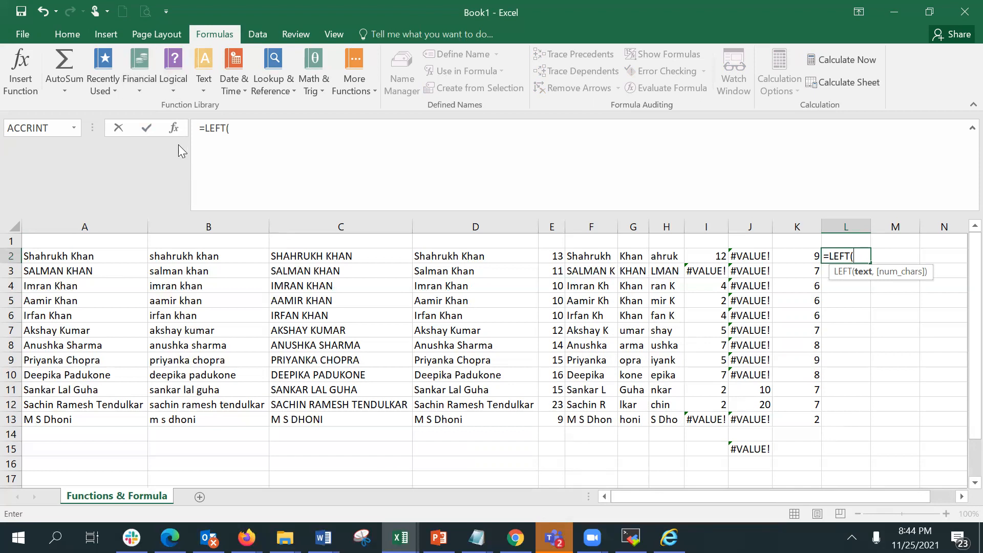
pyautogui.click(174, 128)
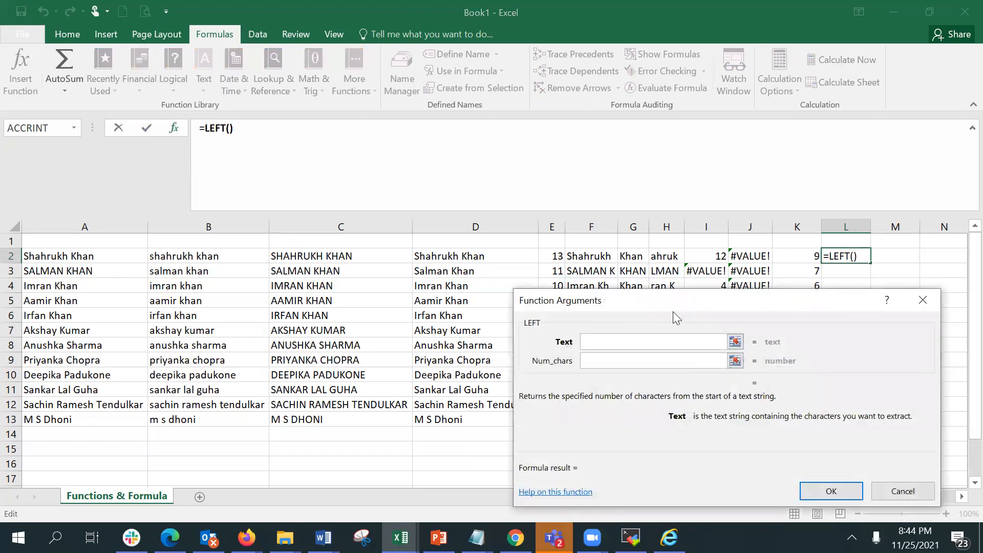
pyautogui.moveTo(670, 313); pyautogui.dragTo(657, 365)
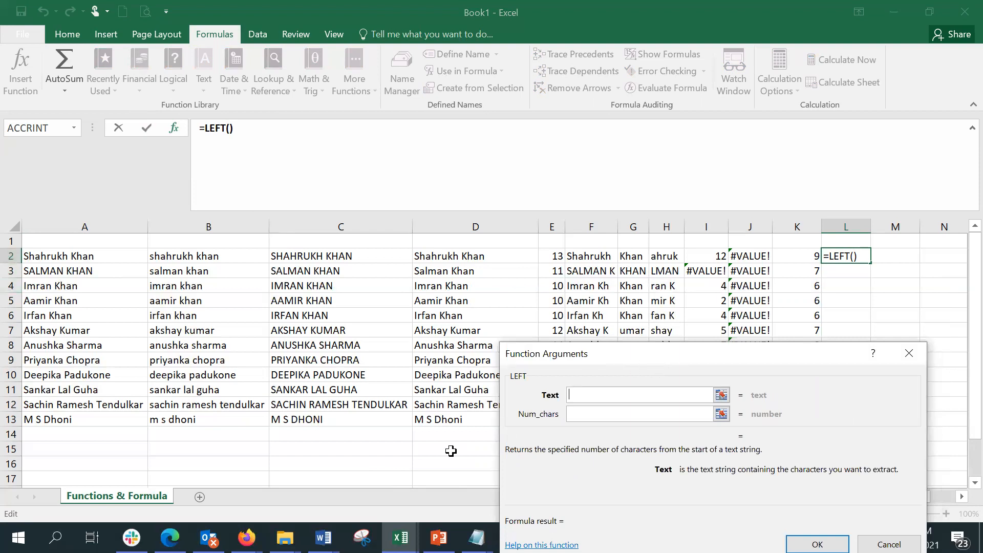
pyautogui.write('a2')
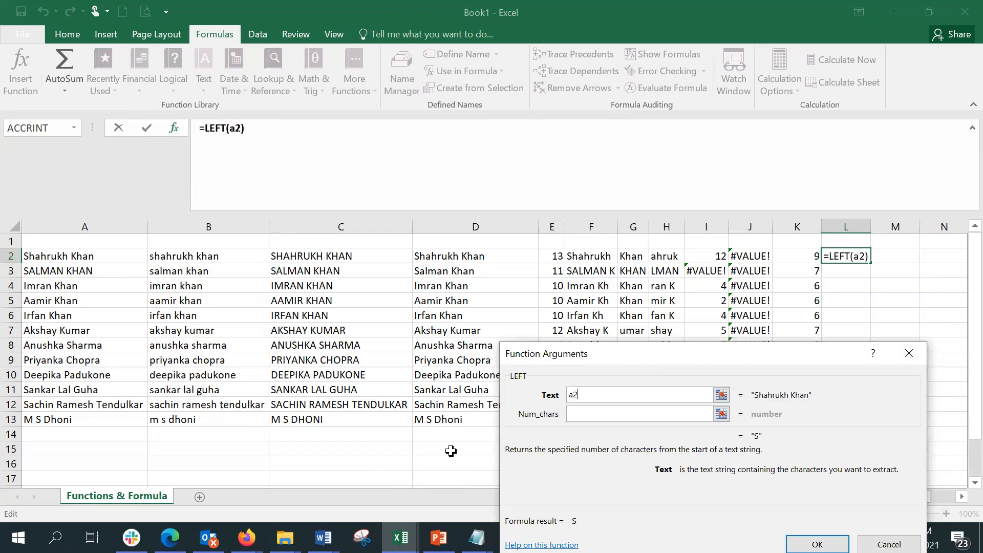
pyautogui.click(658, 415)
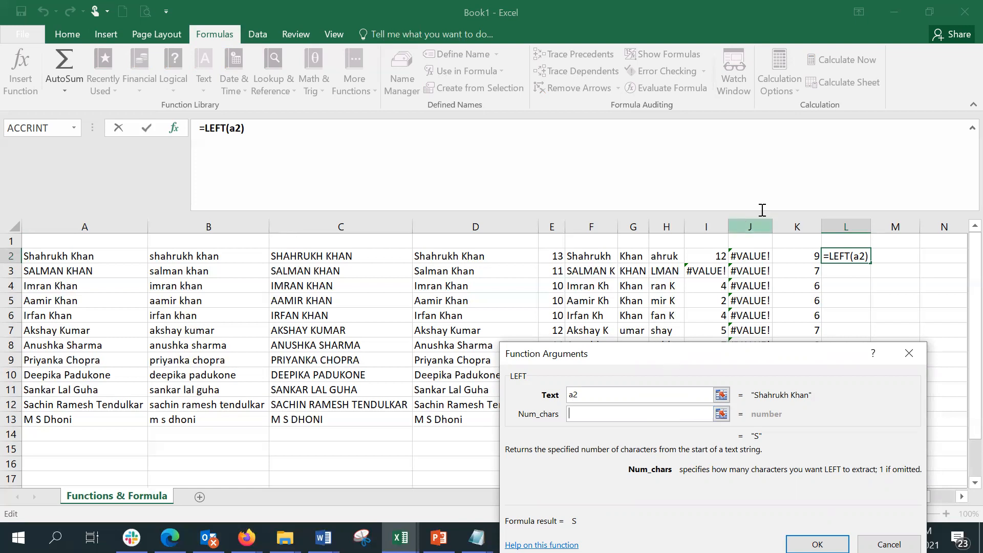
pyautogui.click(799, 260)
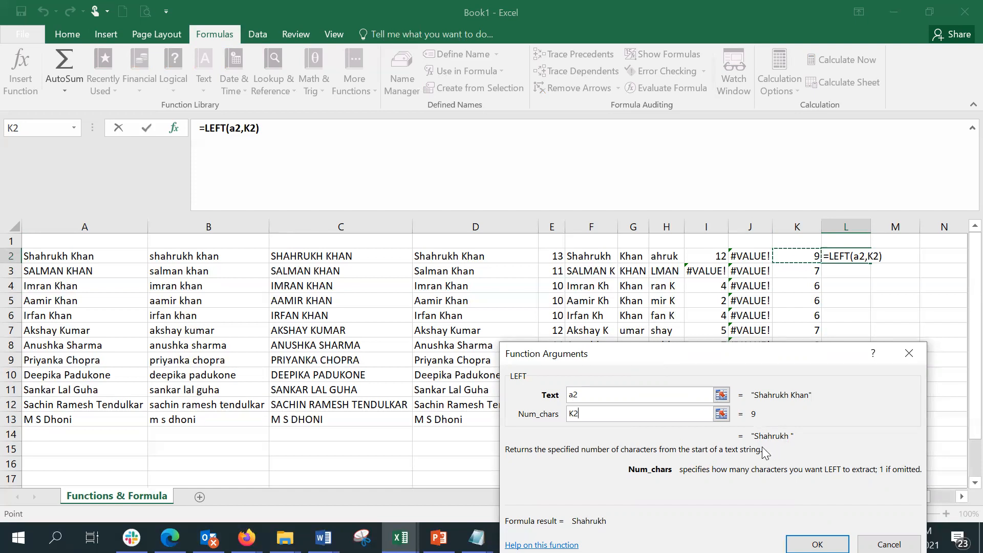
pyautogui.write('-1')
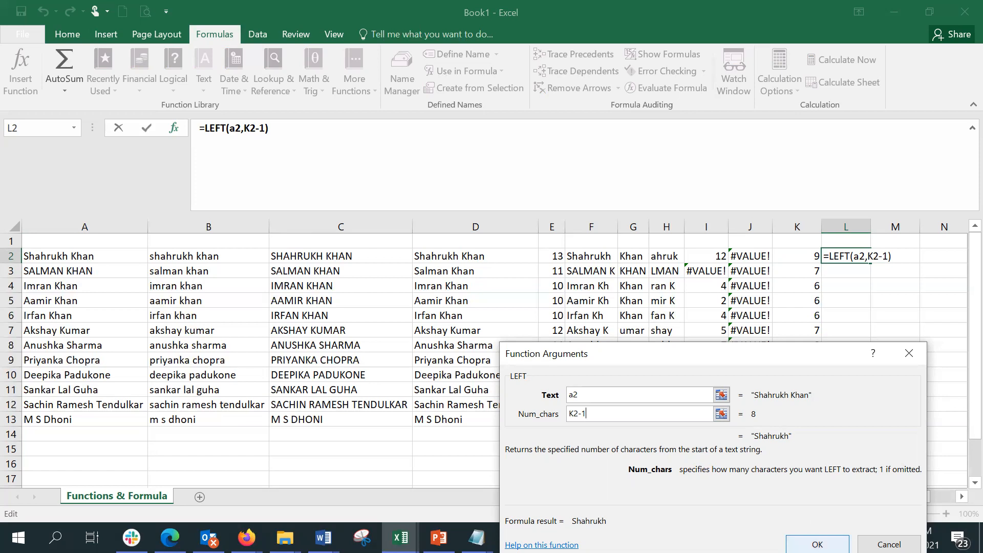
pyautogui.click(817, 544)
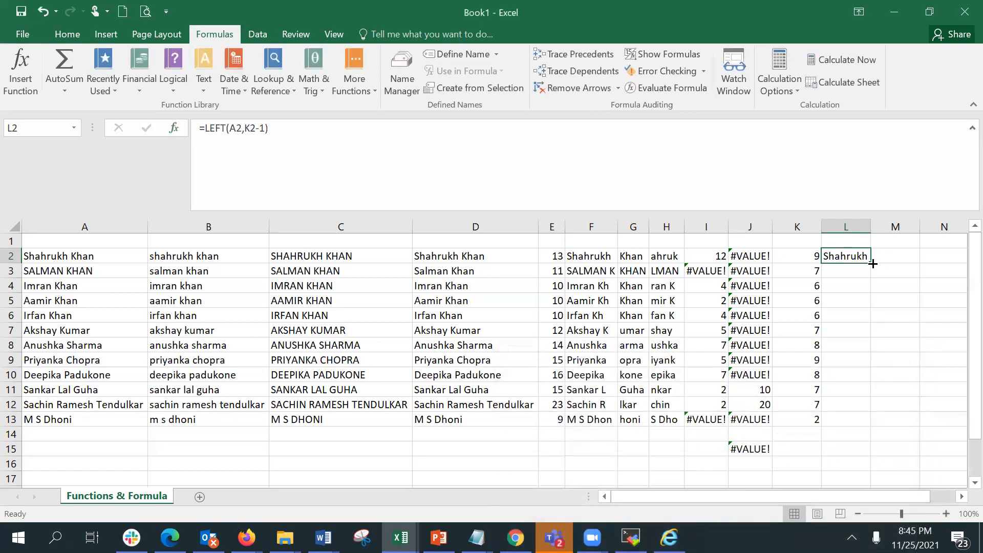
pyautogui.moveTo(873, 264); pyautogui.dragTo(864, 421)
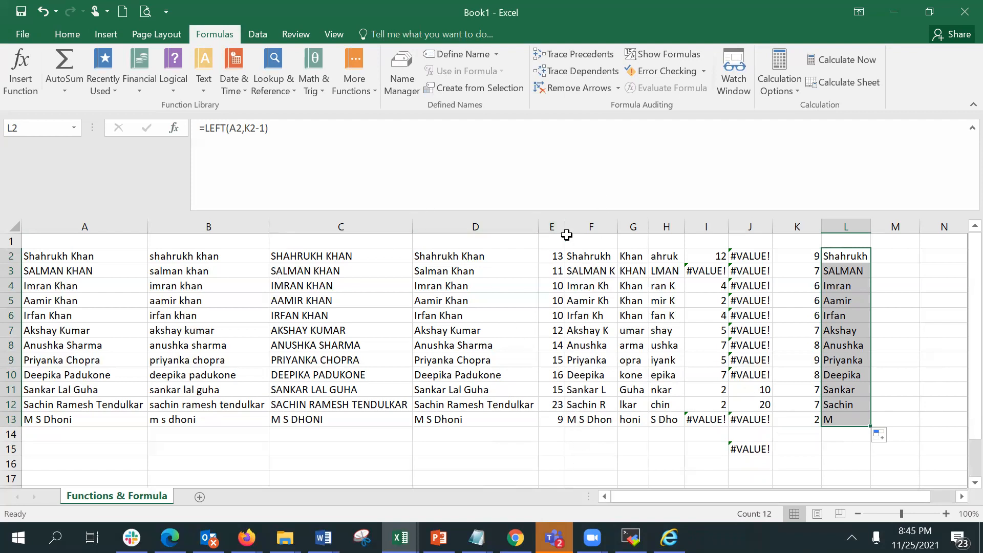
# Enter =RIGHT(A2,E2-K2) in M2 through Function Arguments to extract the surname.
pyautogui.moveTo(592, 538)
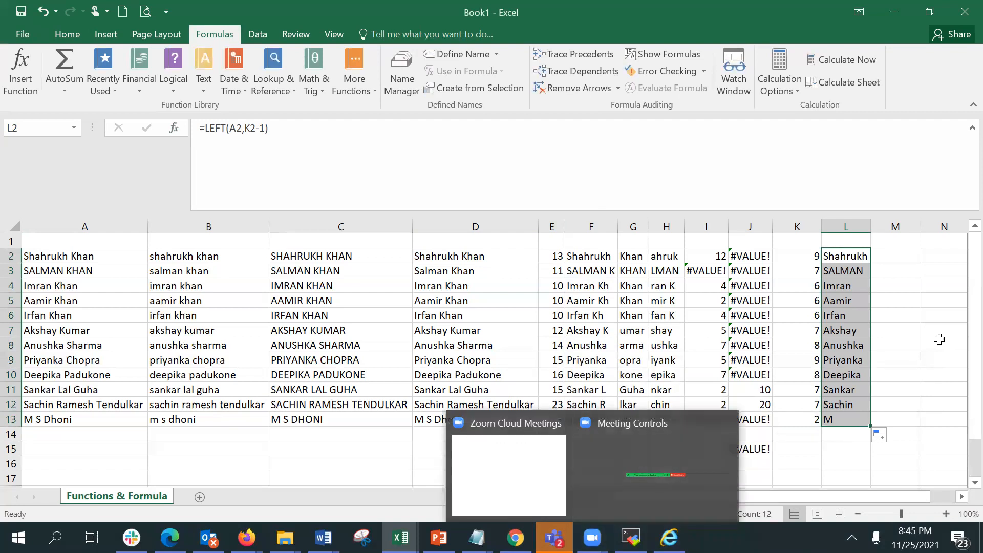
pyautogui.click(890, 256)
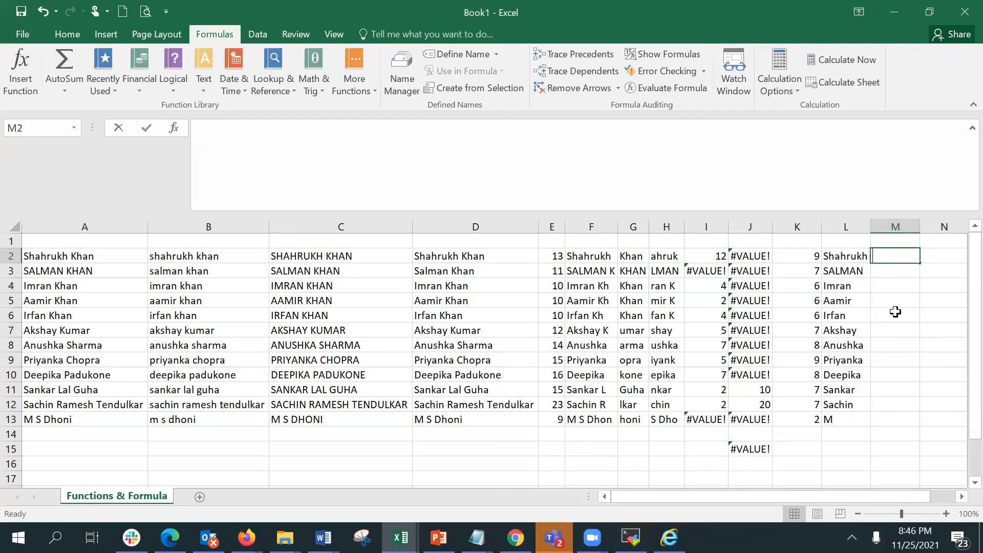
pyautogui.write('=right')
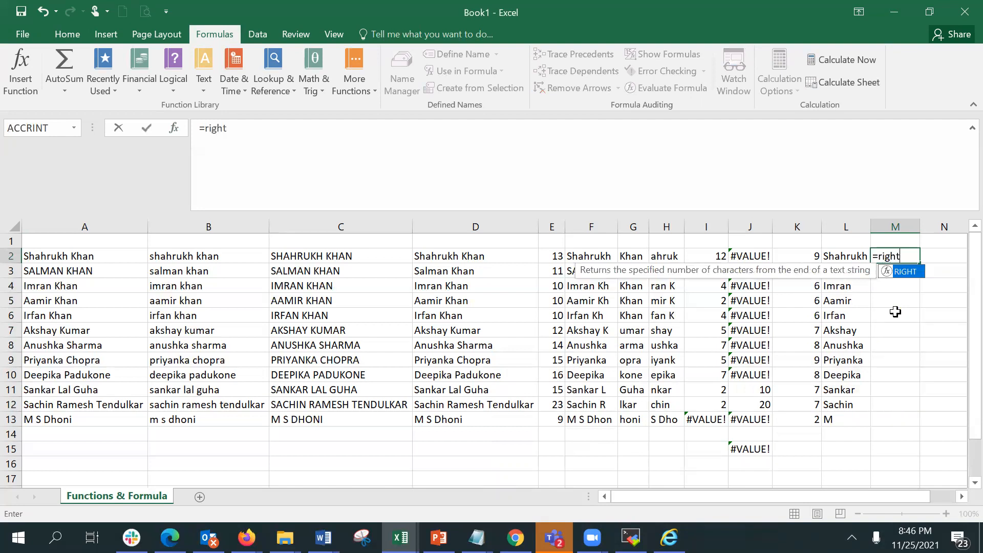
pyautogui.write('(')
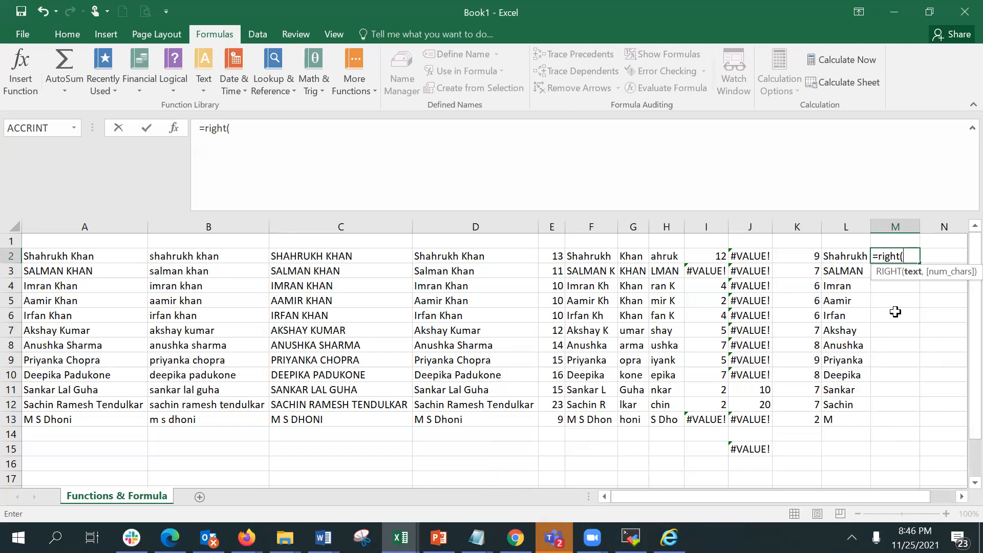
pyautogui.write('a2')
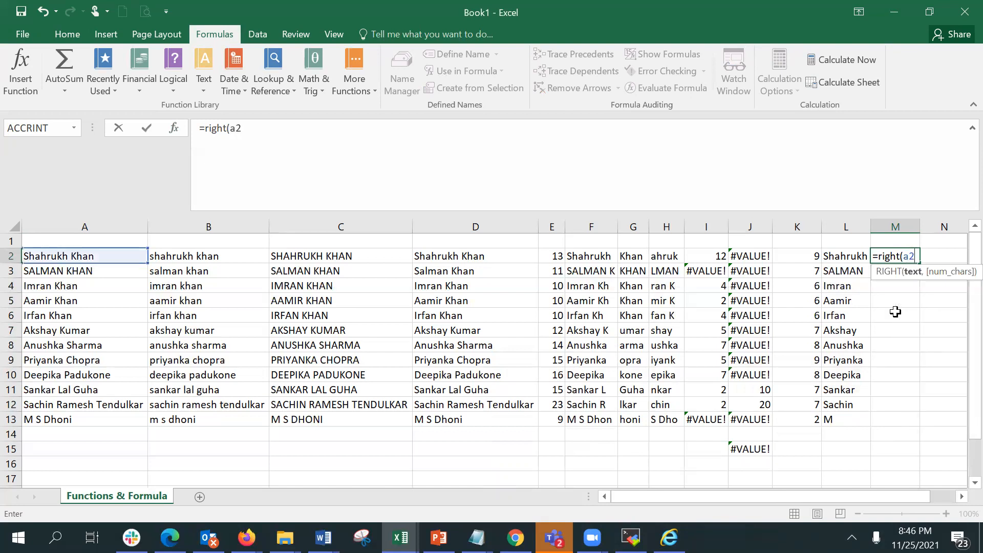
pyautogui.write(',')
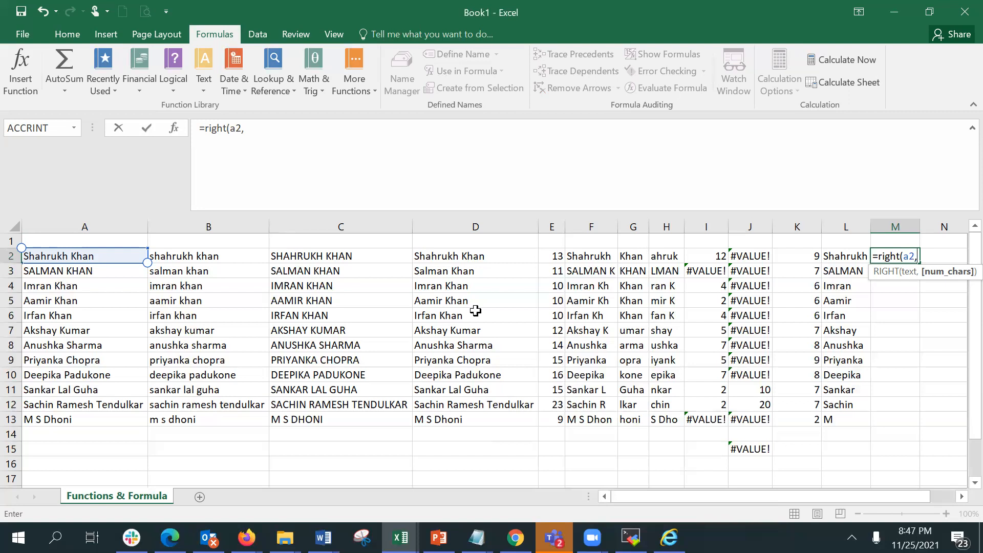
pyautogui.click(548, 257)
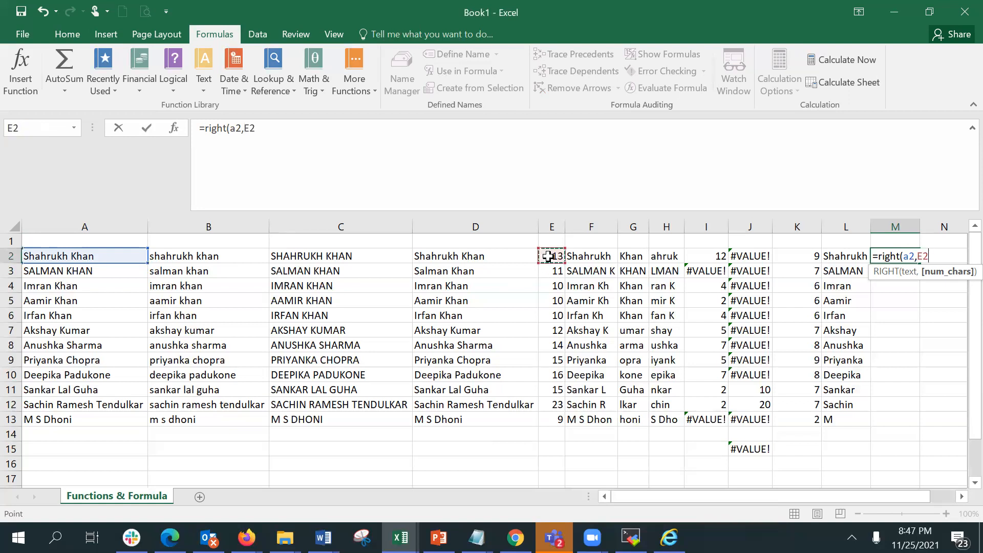
pyautogui.write('-')
pyautogui.click(174, 128)
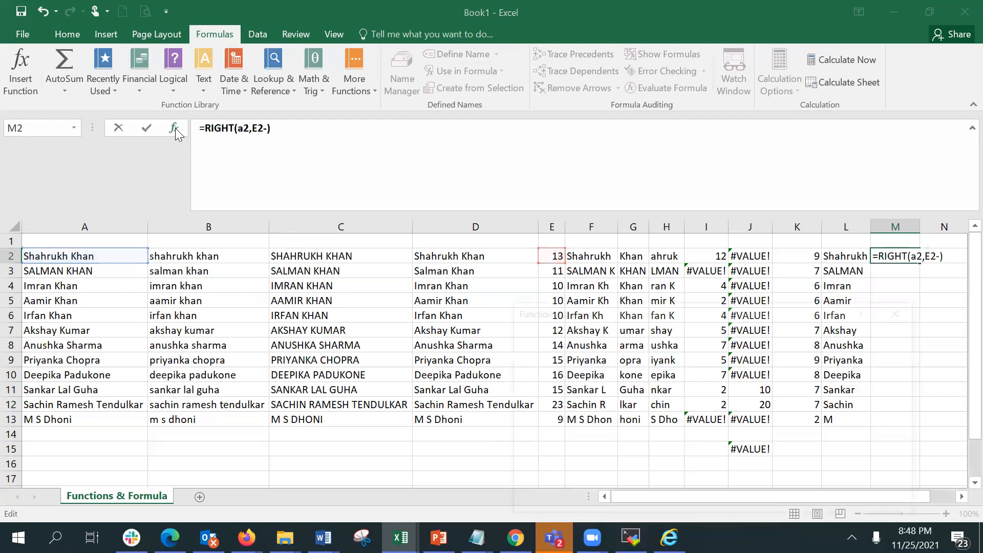
pyautogui.click(620, 372)
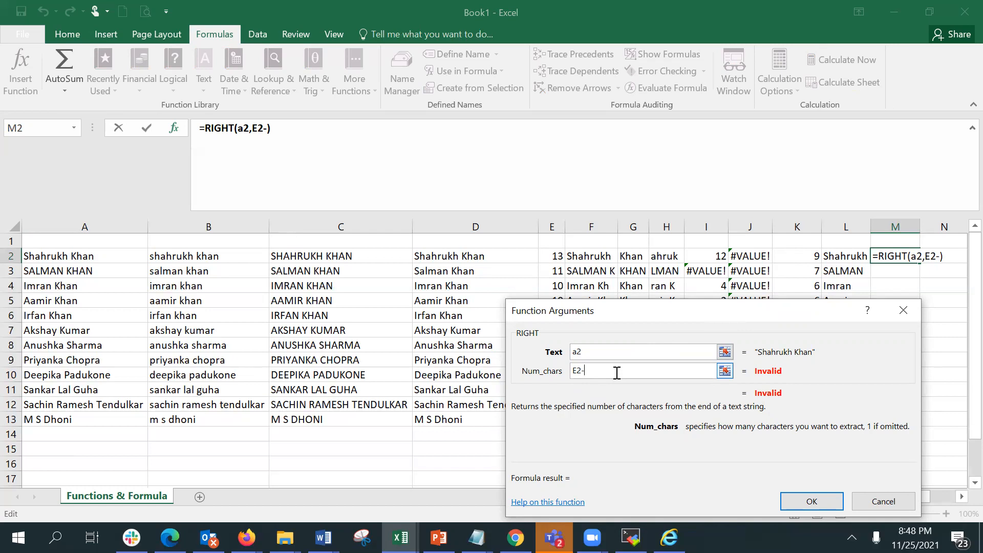
pyautogui.write('9')
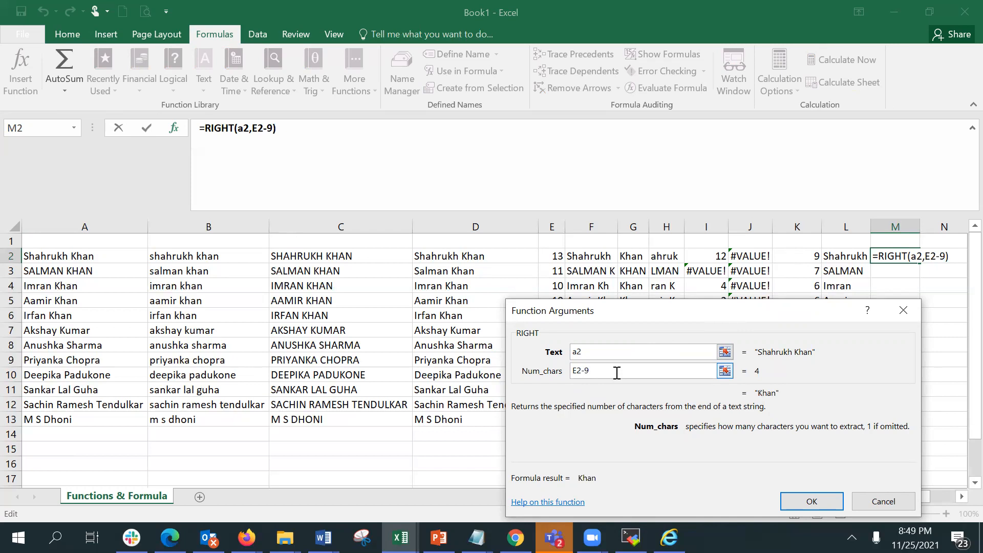
pyautogui.press('BackSpace')
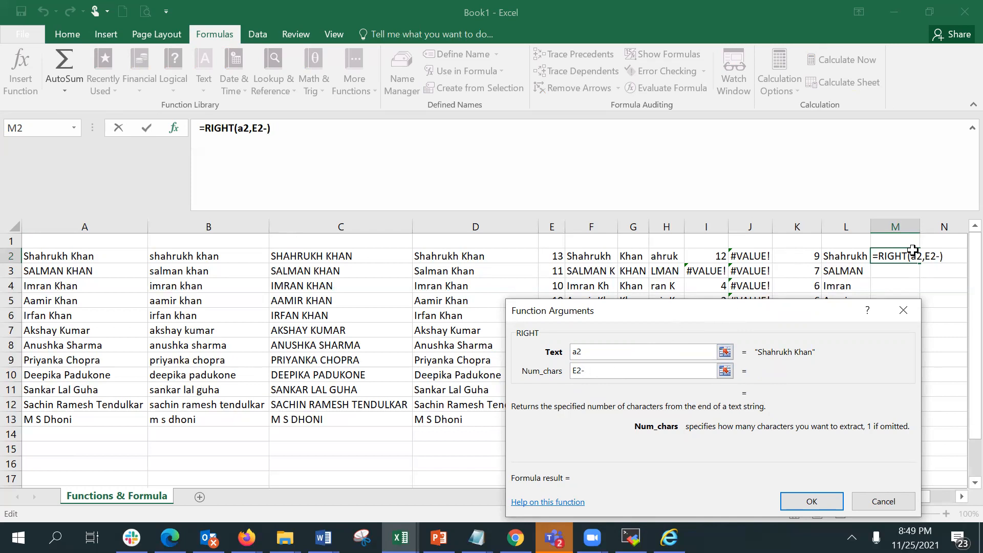
pyautogui.click(791, 257)
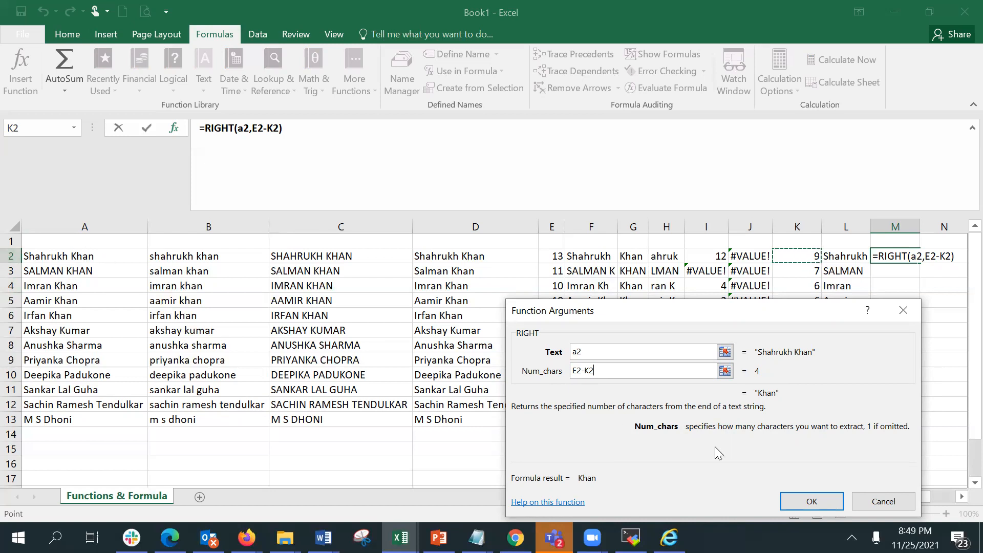
pyautogui.click(812, 500)
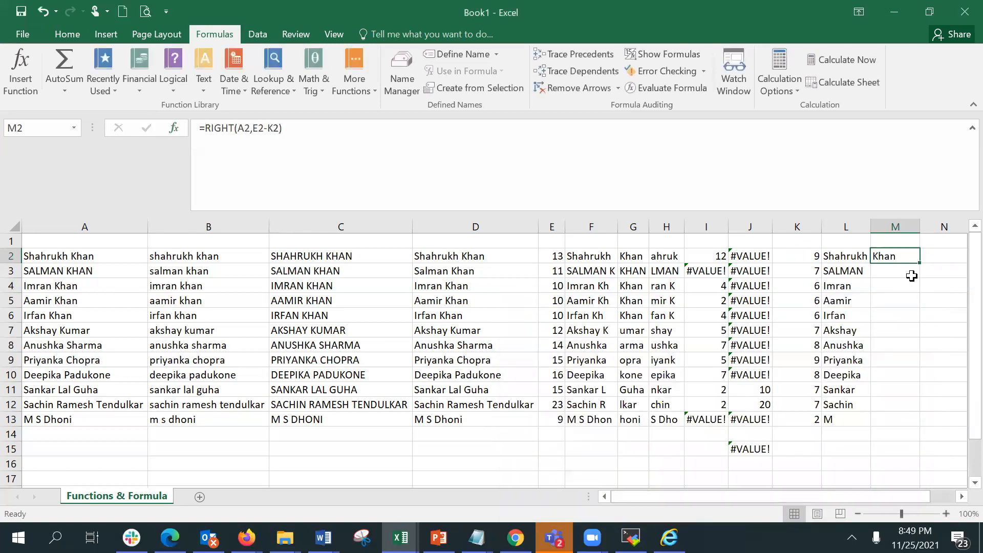
# Fill the RIGHT surname formula down to M13 and autofit column M to fit the surnames.
pyautogui.moveTo(918, 263); pyautogui.dragTo(916, 426)
pyautogui.click(902, 470)
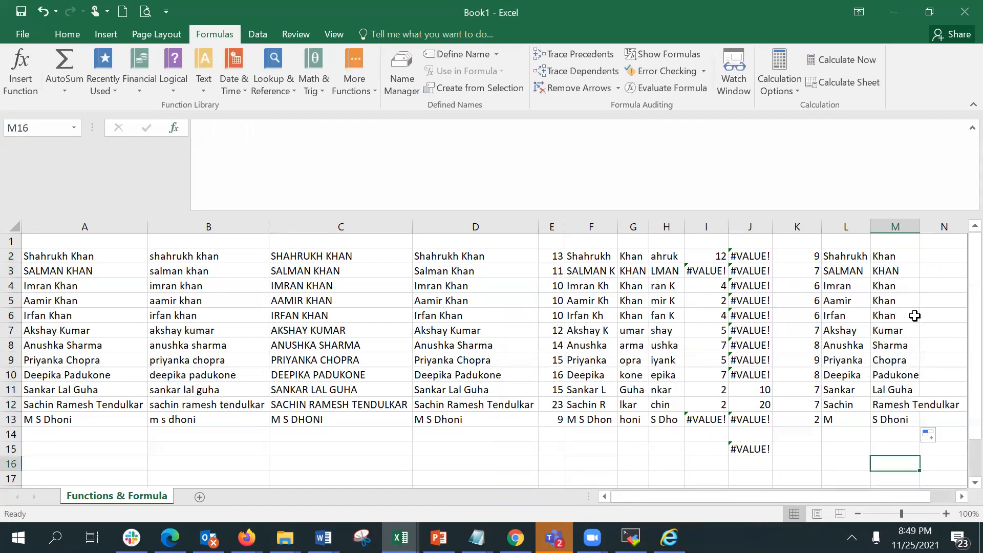
pyautogui.doubleClick(917, 222)
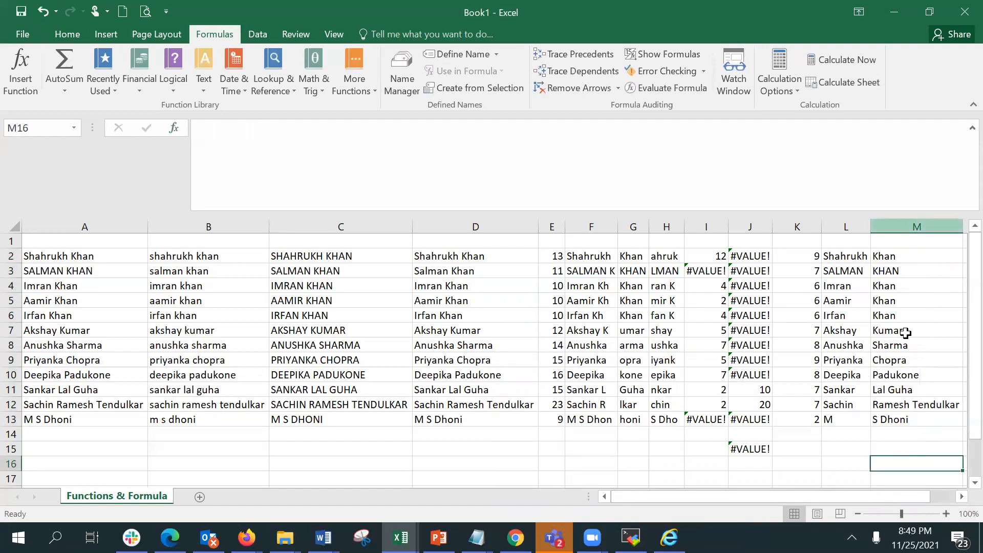
pyautogui.click(961, 497)
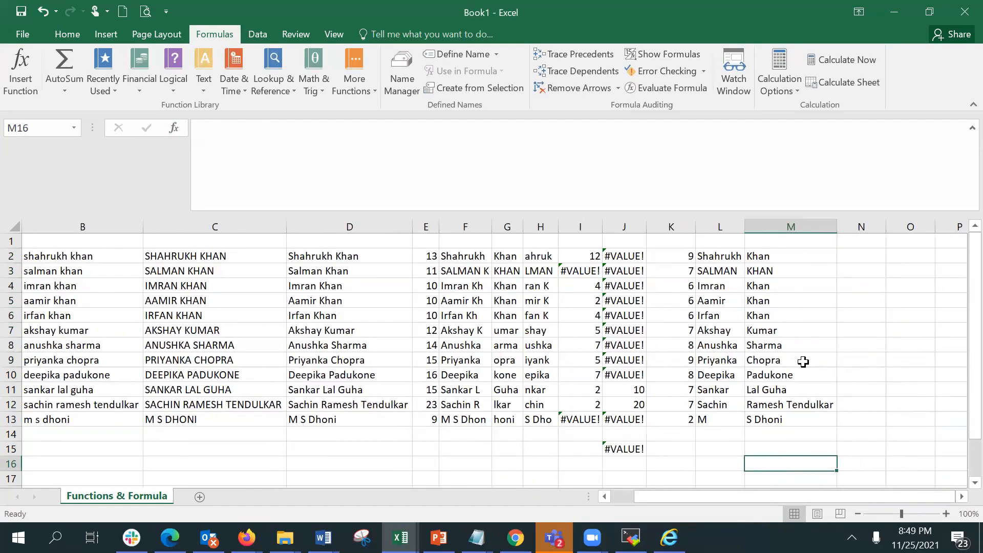
pyautogui.click(774, 339)
pyautogui.moveTo(773, 357); pyautogui.dragTo(773, 375)
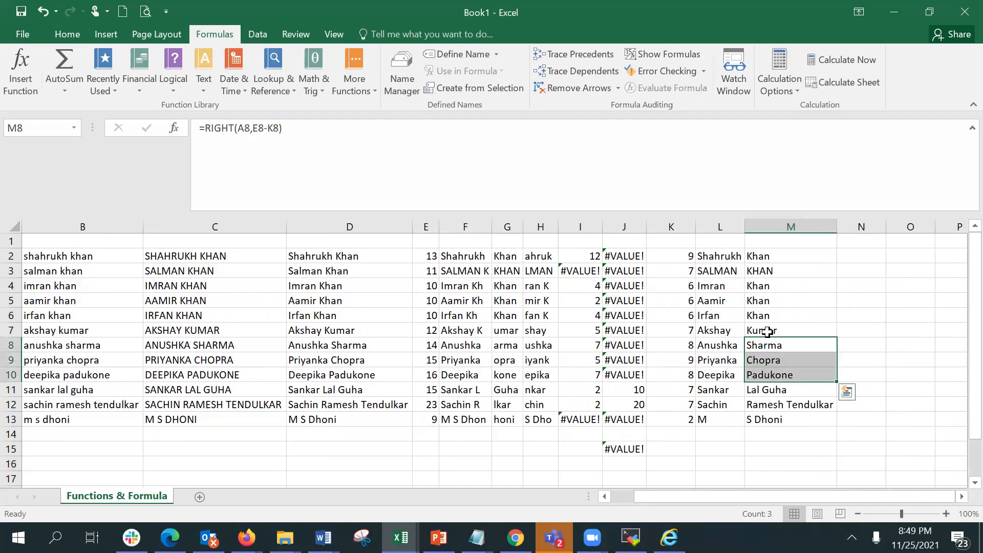
pyautogui.moveTo(756, 316); pyautogui.dragTo(763, 360)
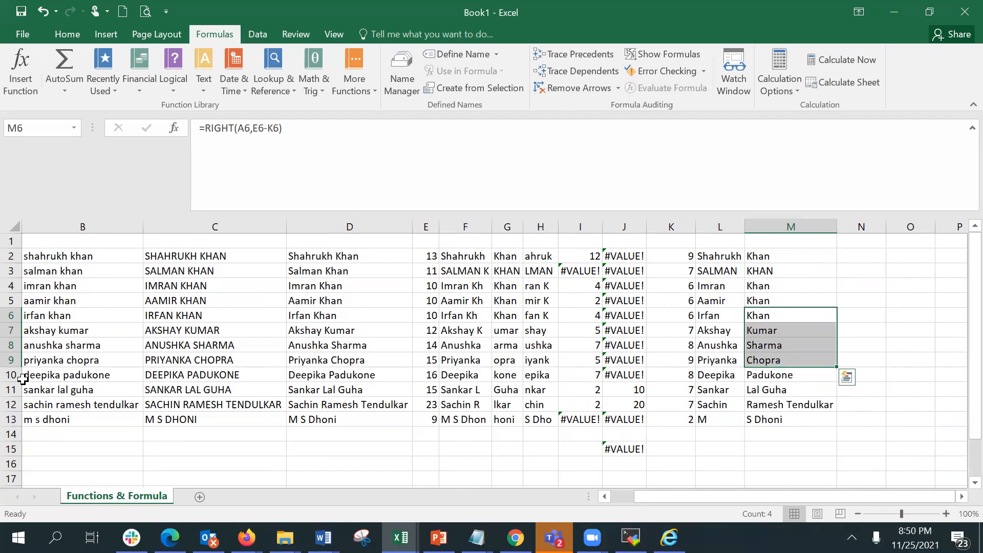
# Enter =LEFT(A2,FIND(" ",A2,1)-1) in N2 to extract the first name in a single nested formula.
pyautogui.click(864, 256)
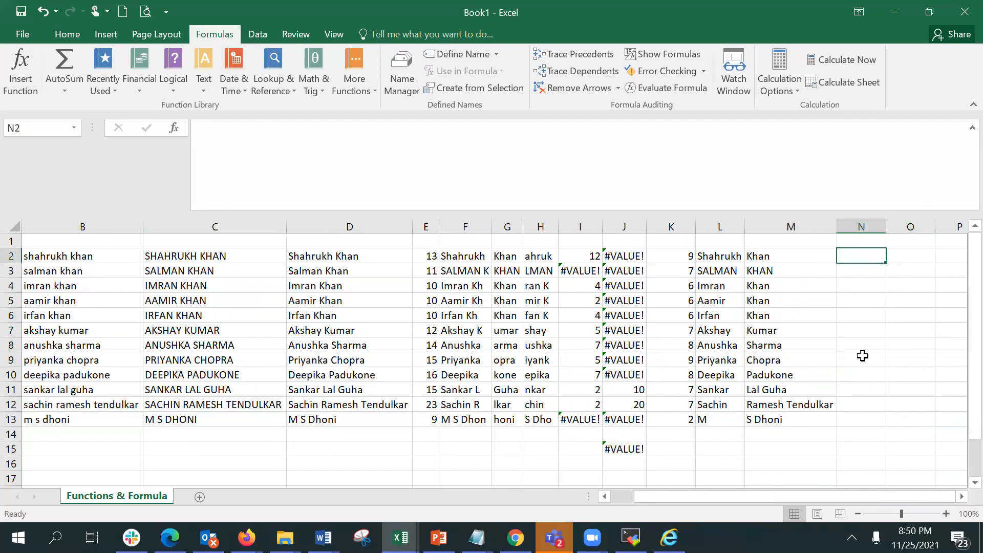
pyautogui.write('=')
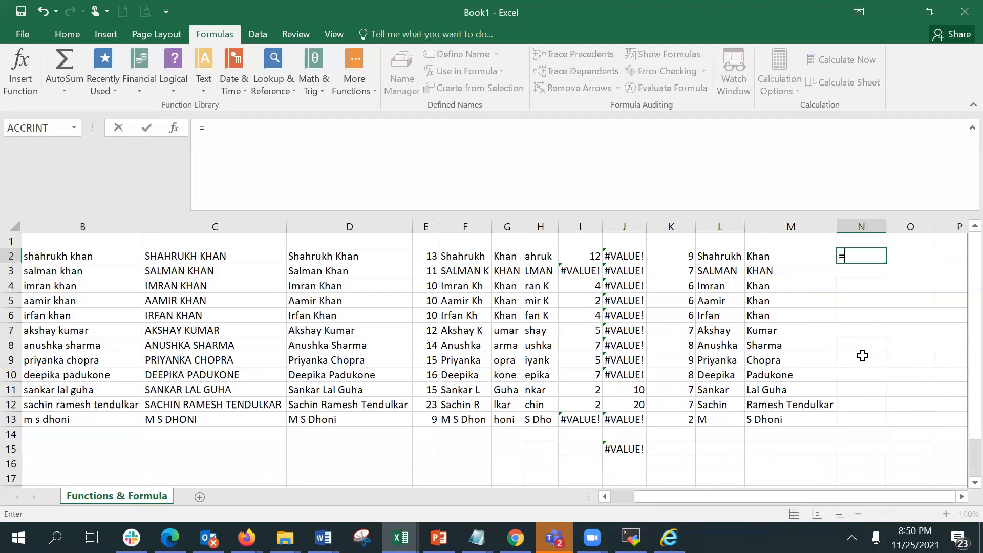
pyautogui.write('left')
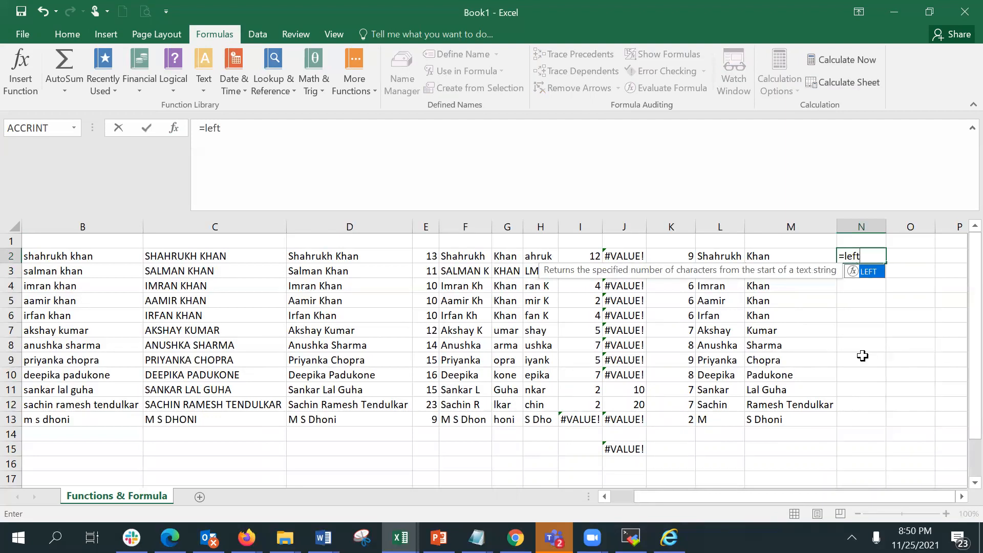
pyautogui.write('(')
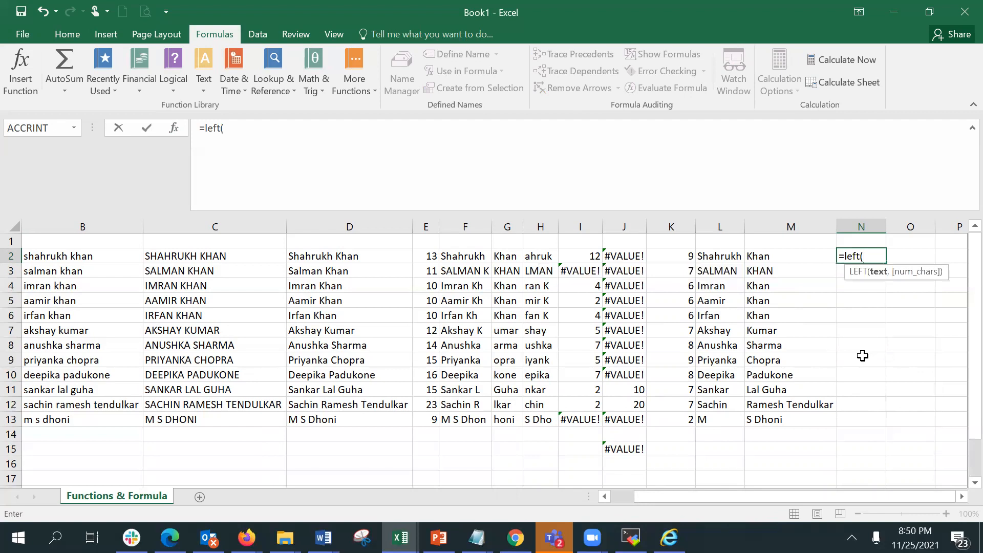
pyautogui.write('a2,')
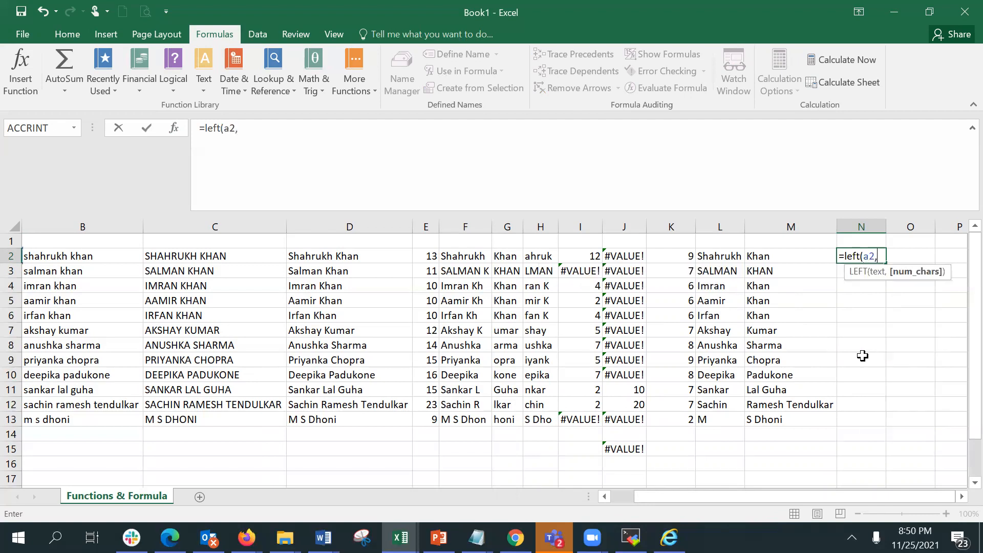
pyautogui.write('fin')
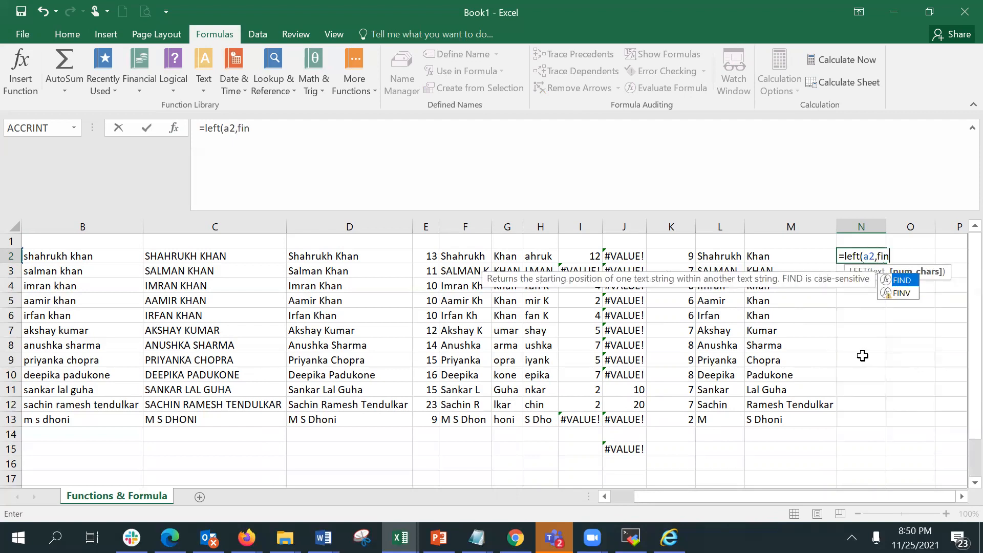
pyautogui.write('d')
pyautogui.write('(')
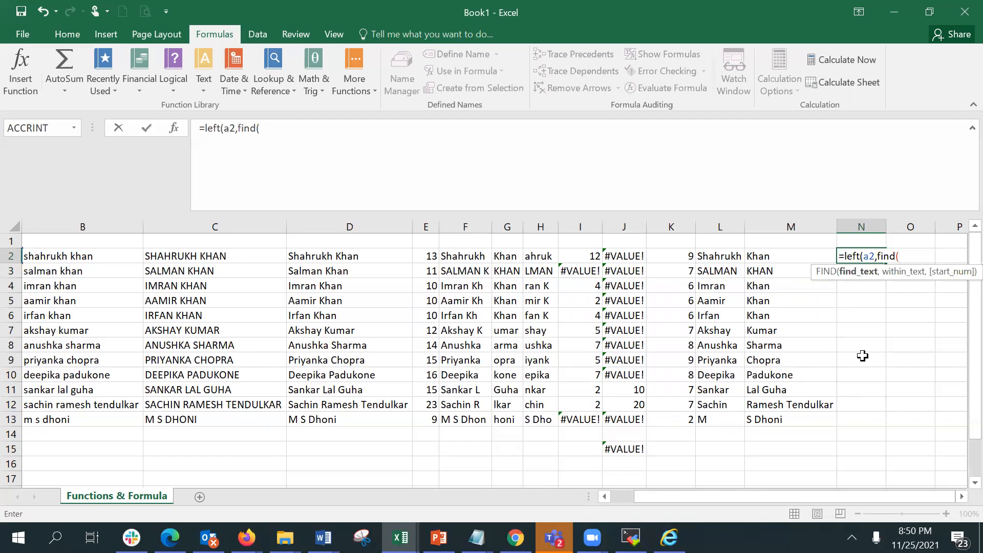
pyautogui.write('" ",a2')
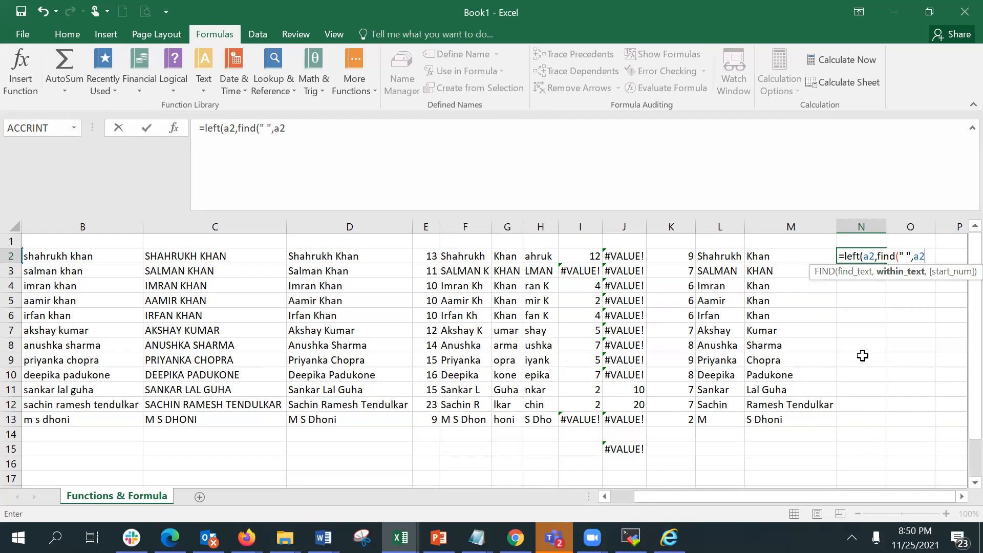
pyautogui.write(',')
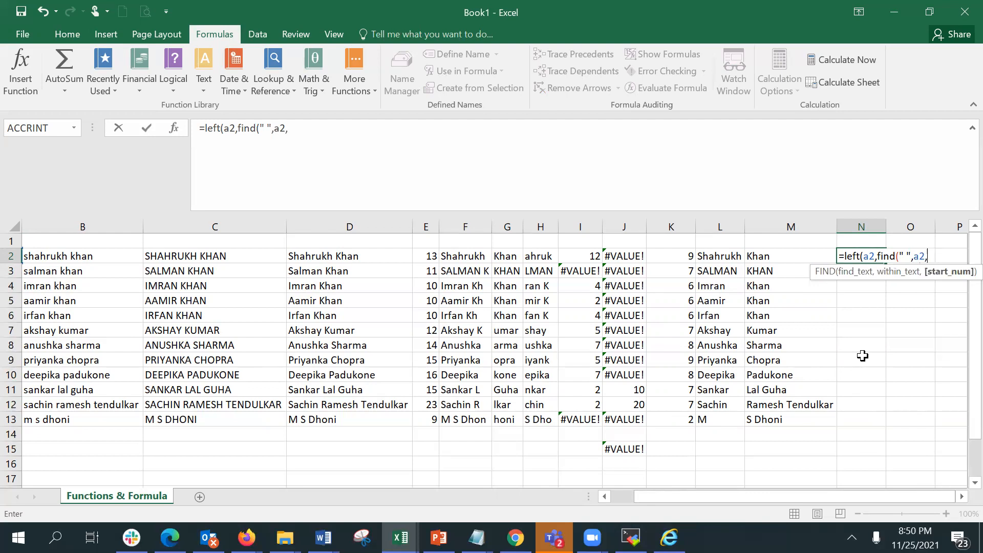
pyautogui.write('1)')
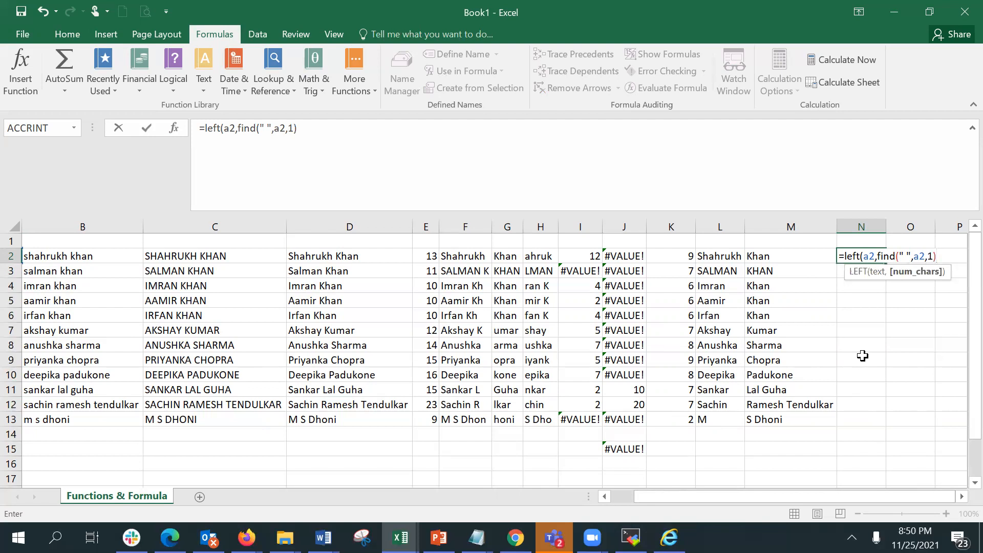
pyautogui.write('-1)')
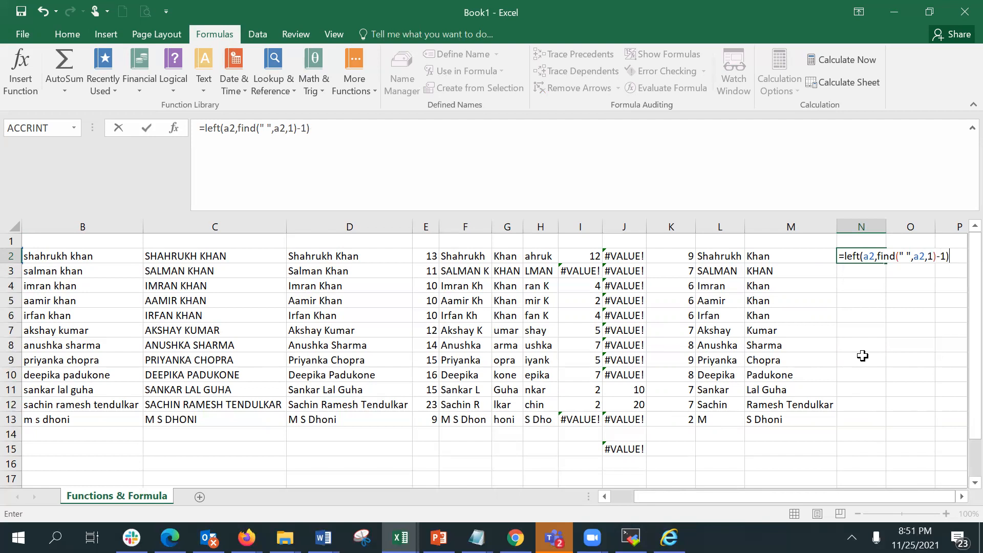
pyautogui.press('Return')
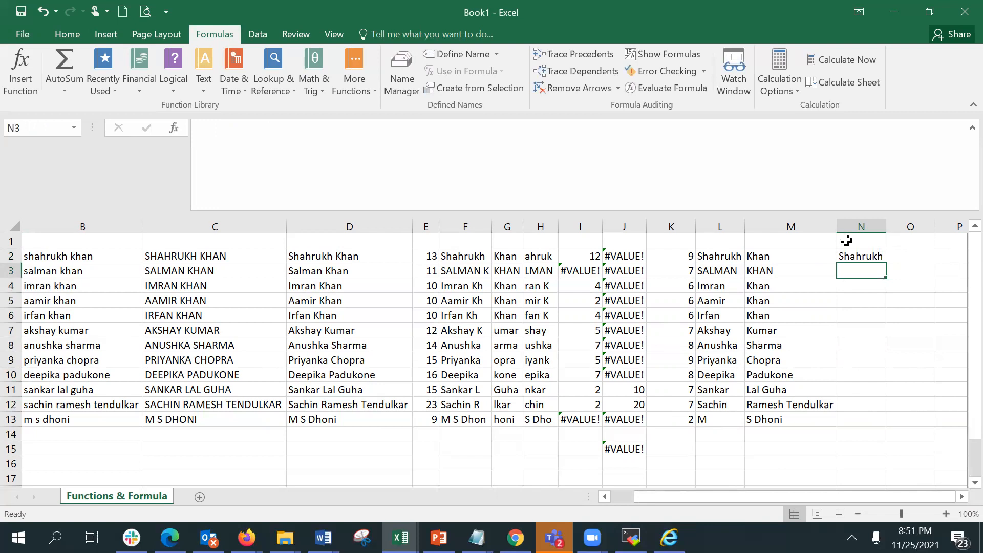
# Fill the nested LEFT formula in N2 down to N13.
pyautogui.click(861, 257)
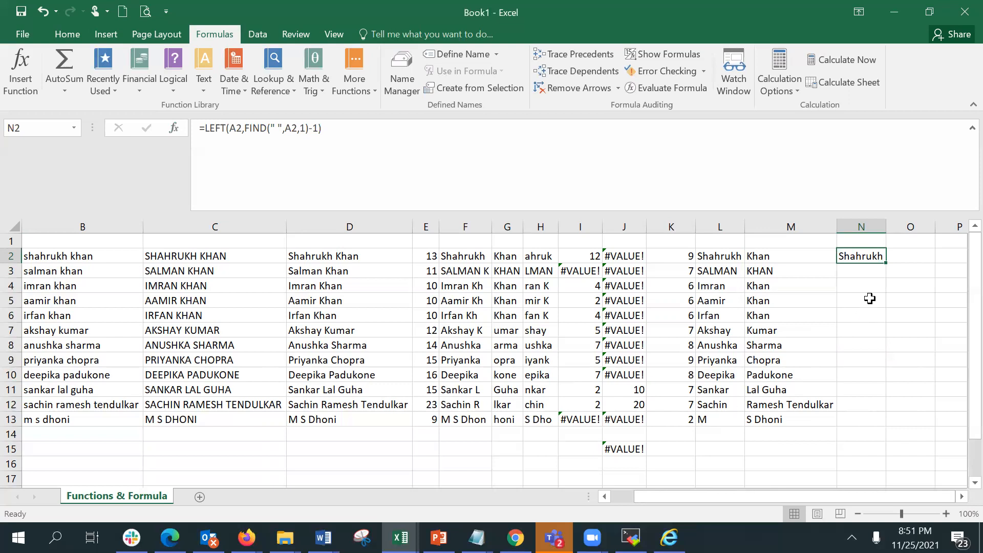
pyautogui.moveTo(885, 264); pyautogui.dragTo(875, 427)
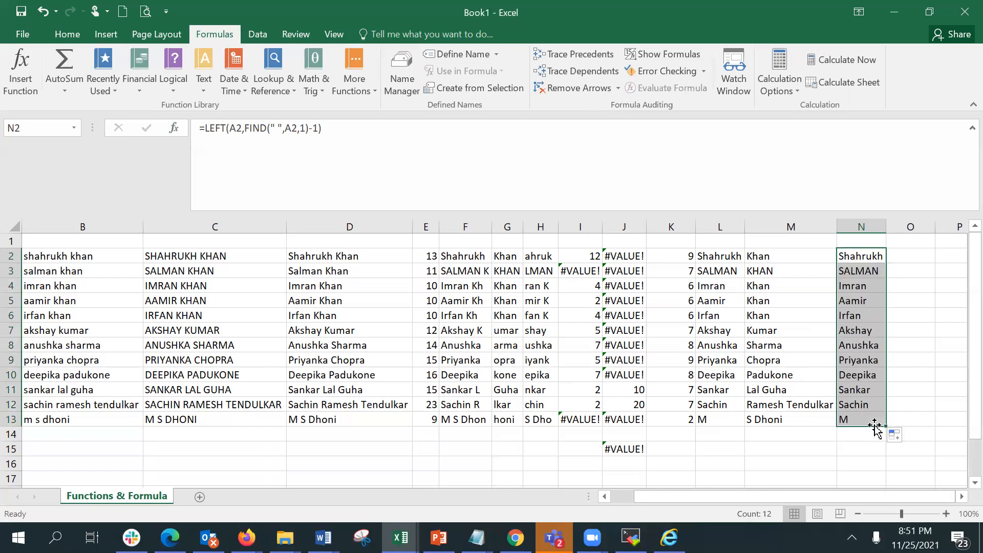
pyautogui.click(962, 496)
pyautogui.click(962, 497)
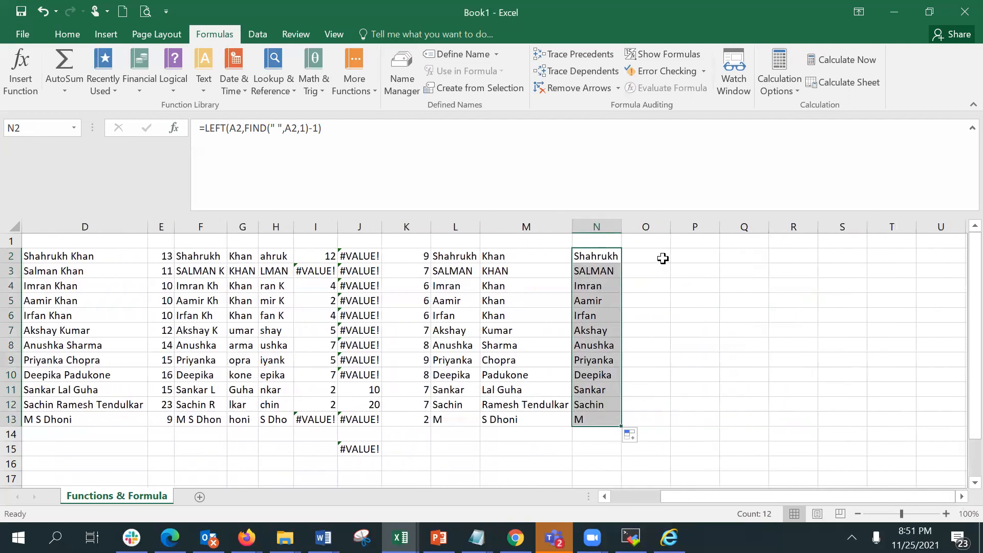
# Enter =RIGHT(A2,LEN(A2)-FIND(" ",A2,1)) in O2 to extract the surname, accepting Excel's suggested correction.
pyautogui.click(662, 257)
pyautogui.write('=right')
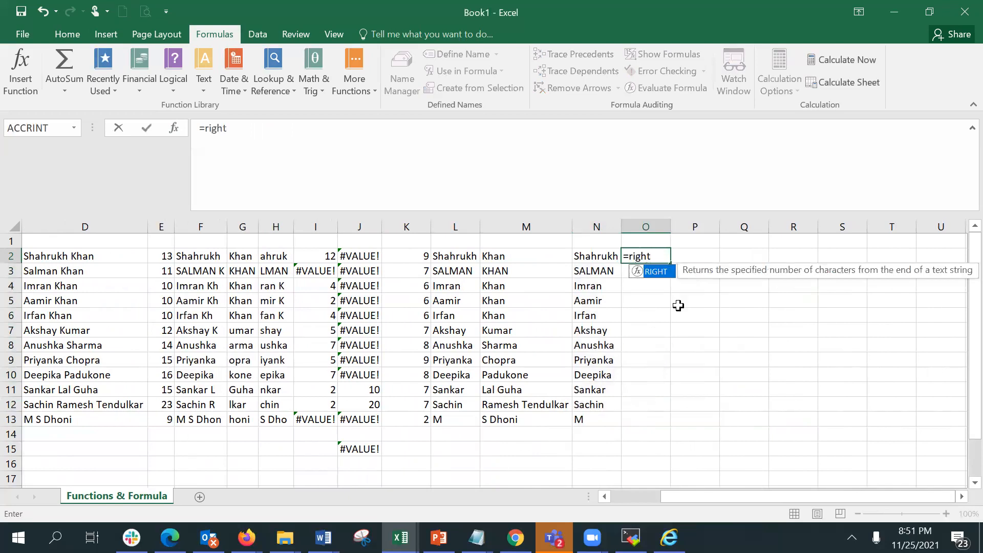
pyautogui.write('(')
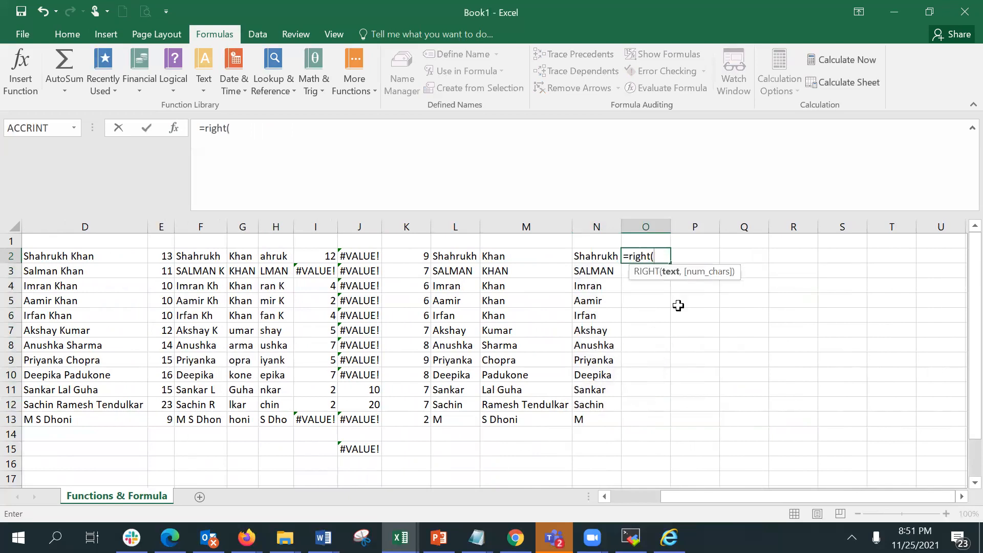
pyautogui.write('a')
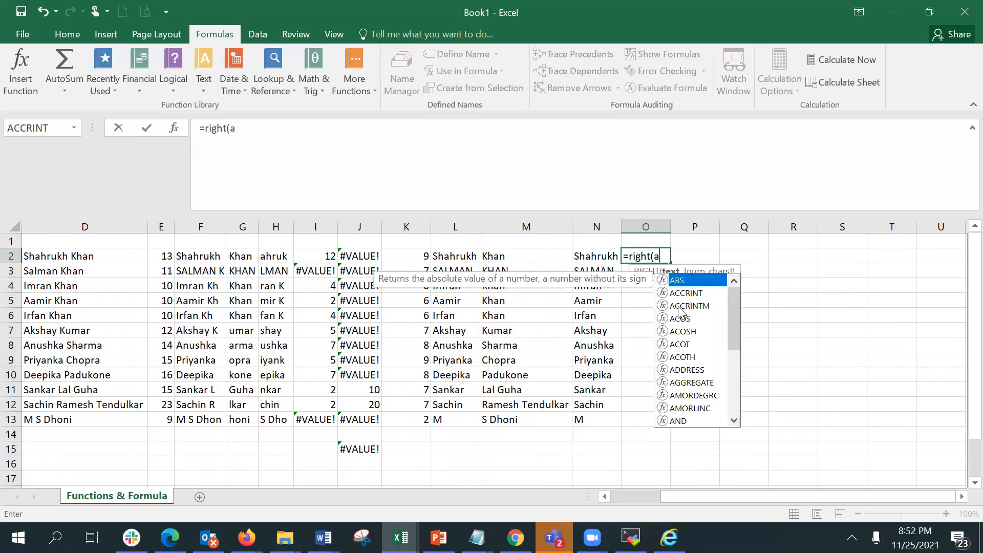
pyautogui.write('2')
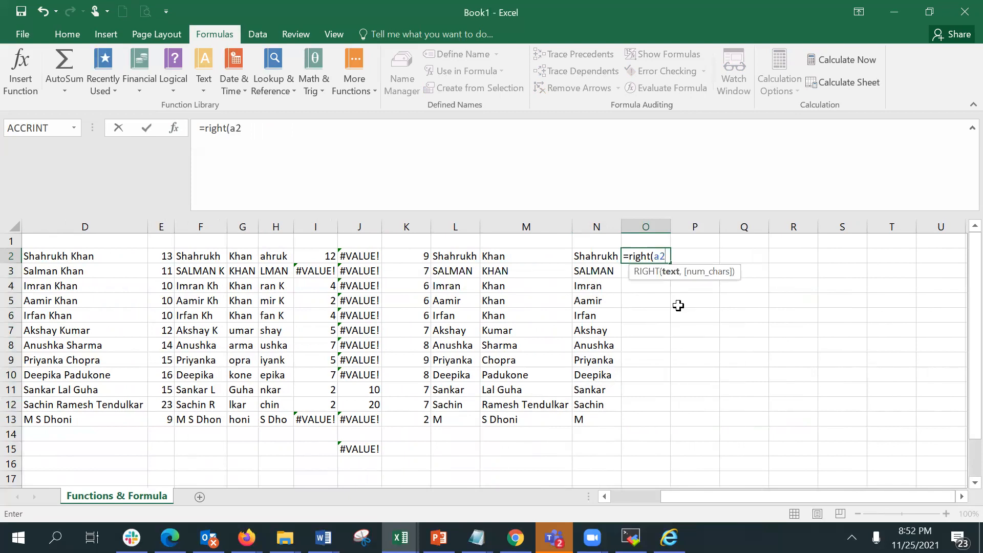
pyautogui.write(',')
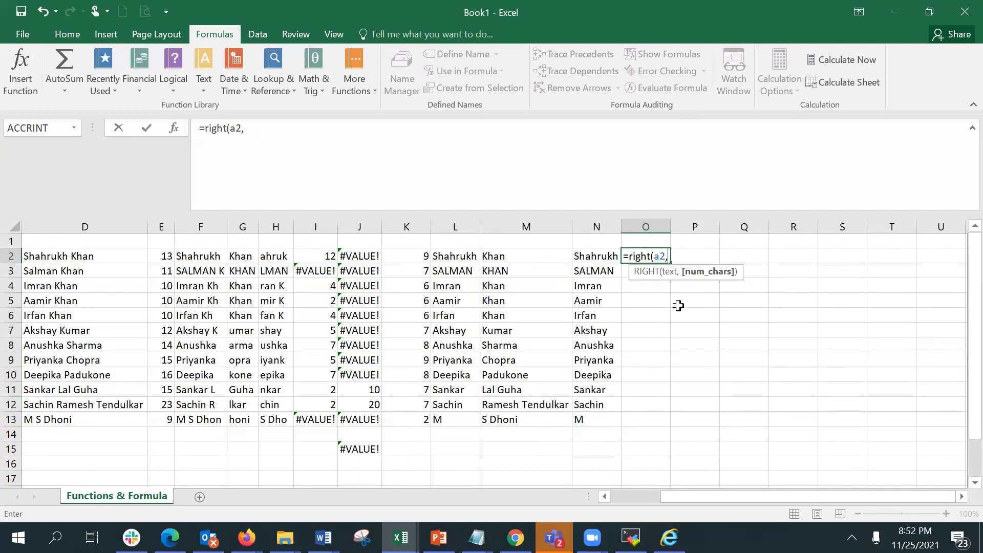
pyautogui.write('len')
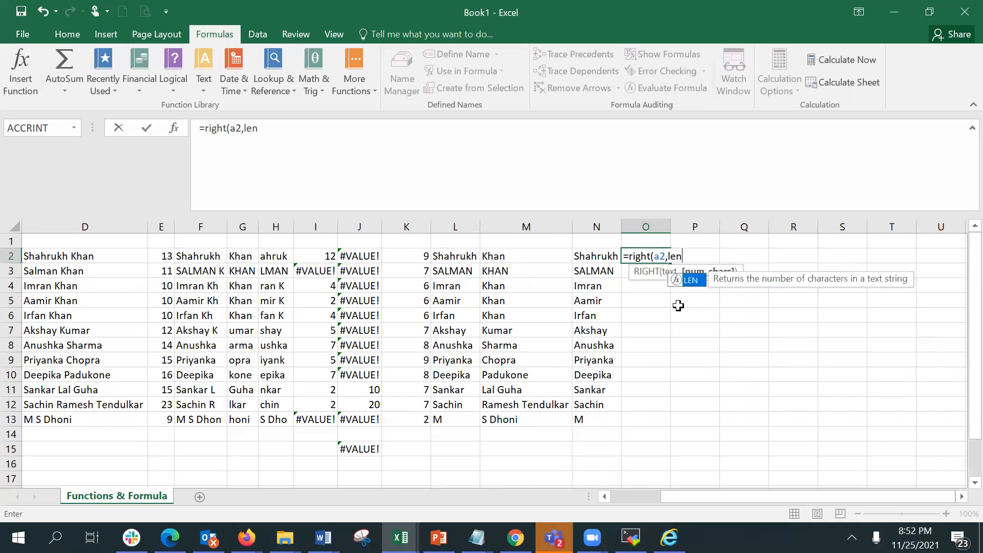
pyautogui.write('(a2)')
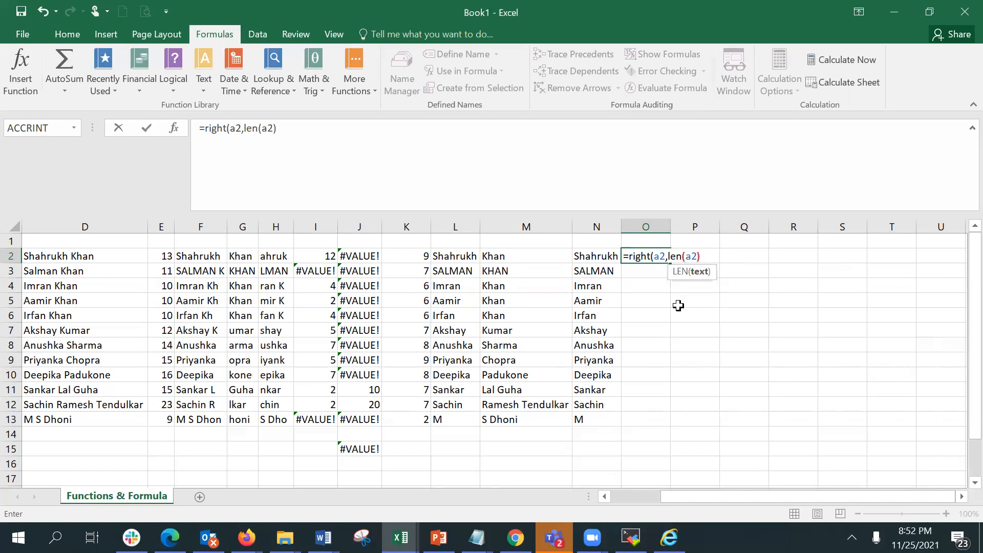
pyautogui.write('-fin')
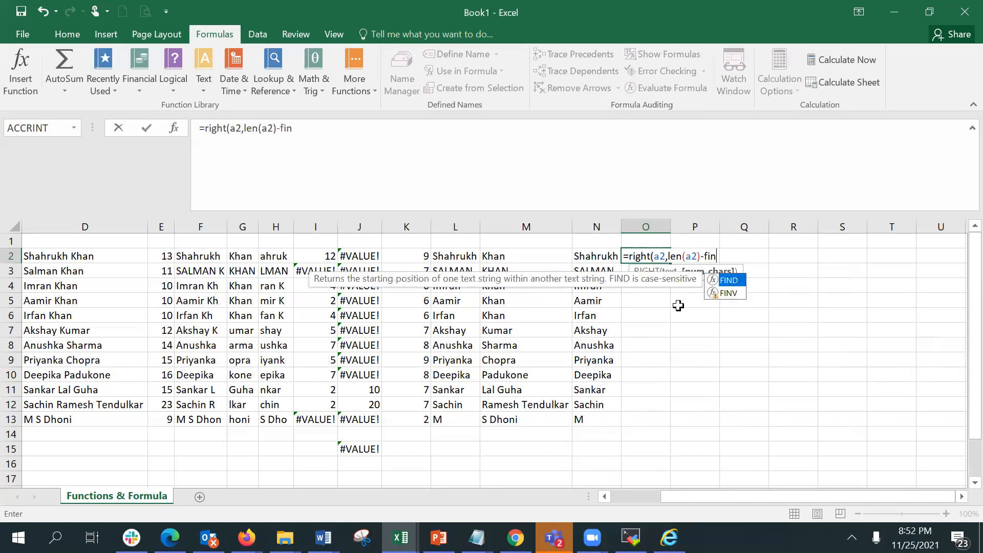
pyautogui.write('d(" "')
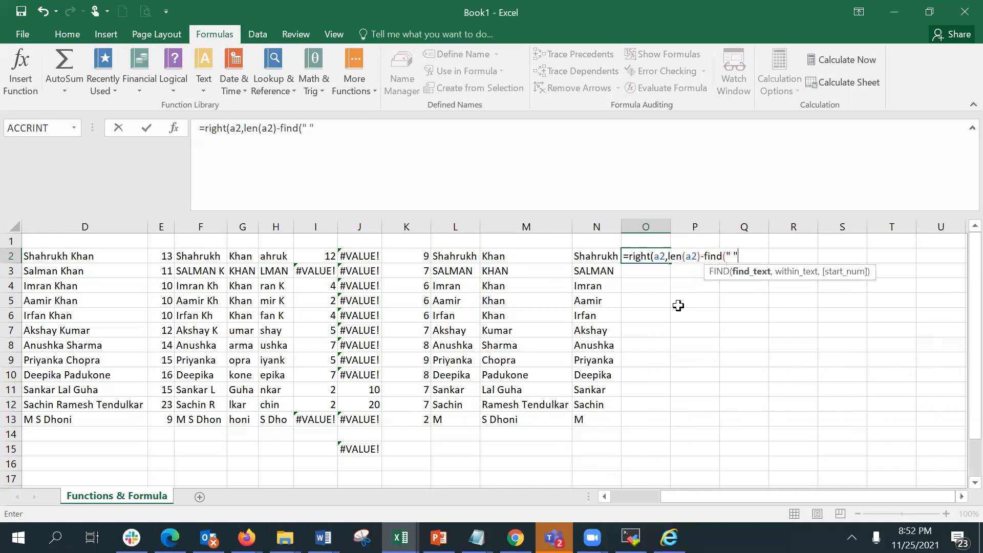
pyautogui.write(',1')
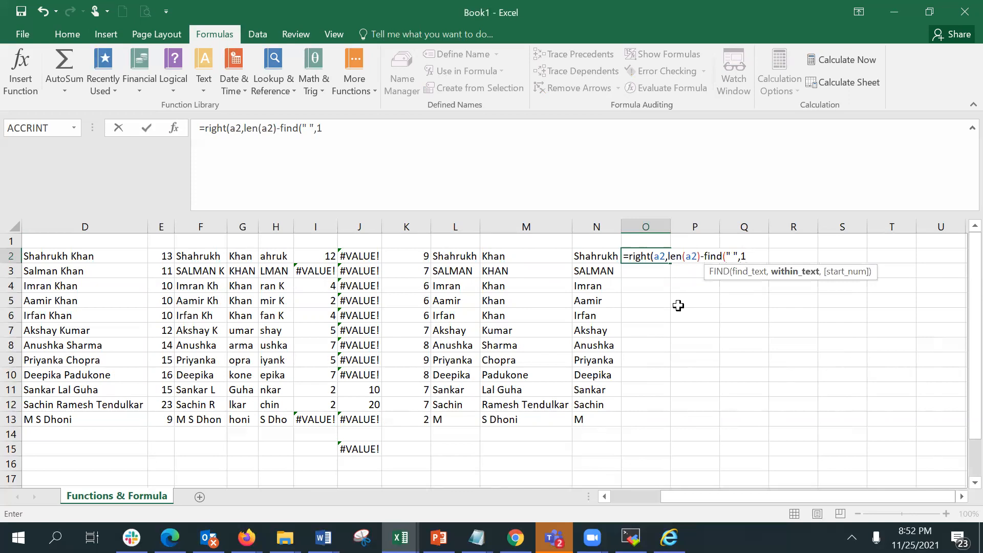
pyautogui.press('BackSpace')
pyautogui.write('a2')
pyautogui.write(',')
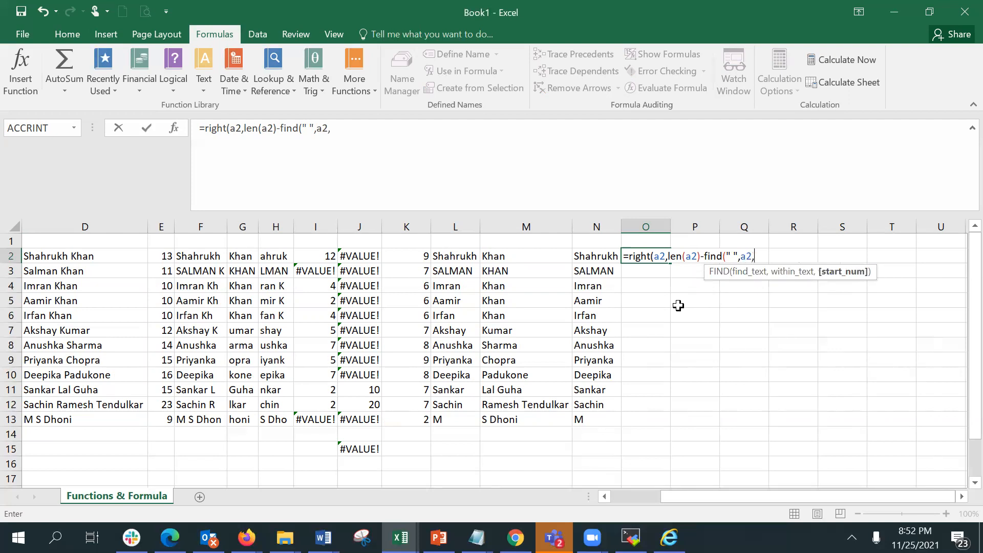
pyautogui.write('1)')
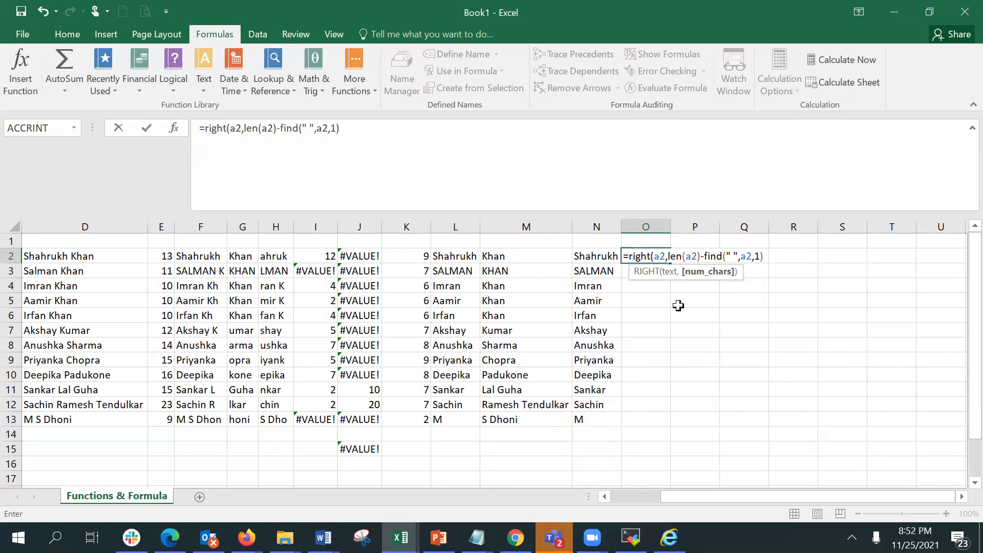
pyautogui.press('Return')
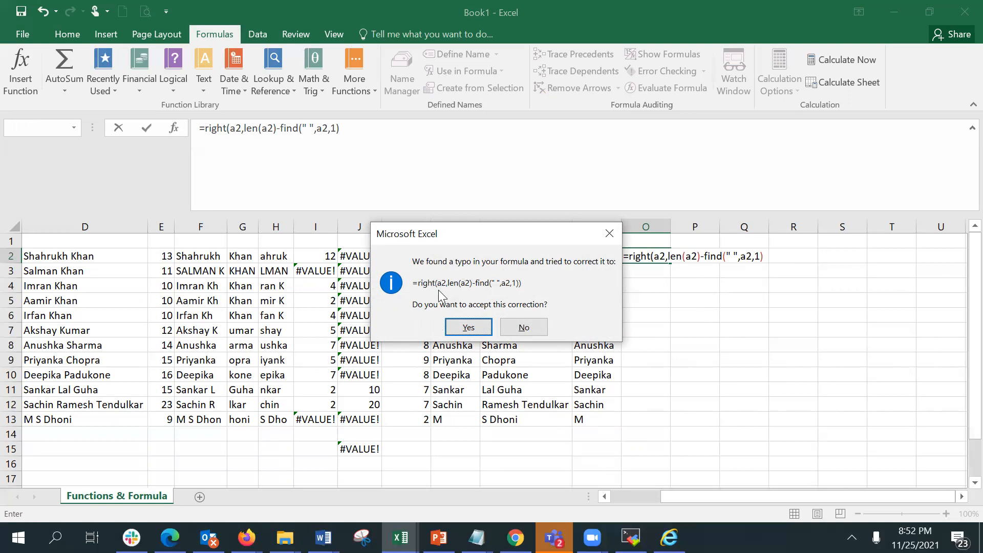
pyautogui.click(469, 327)
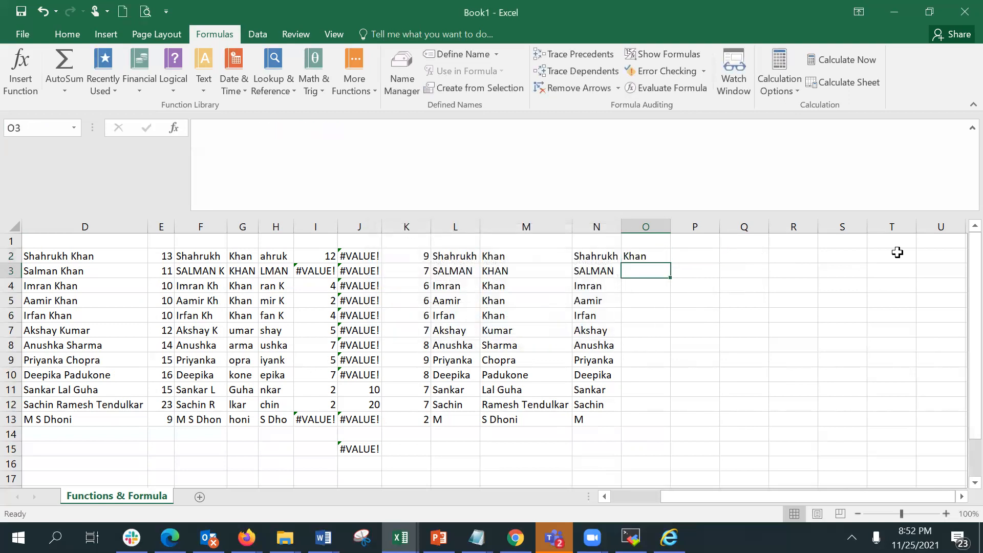
pyautogui.click(632, 255)
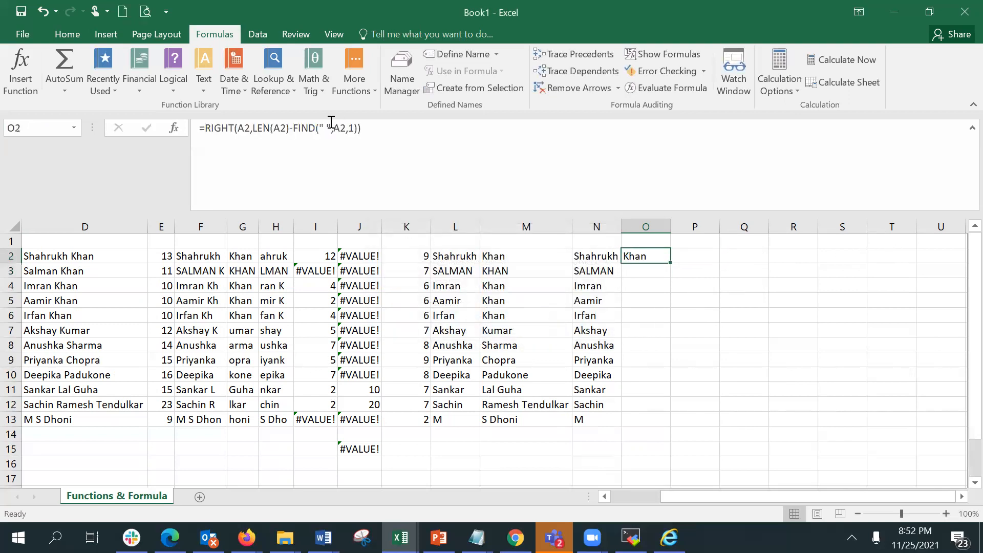
# Review the surname formula in O2 by opening it in the Function Arguments dialog, then close the dialog.
pyautogui.doubleClick(633, 255)
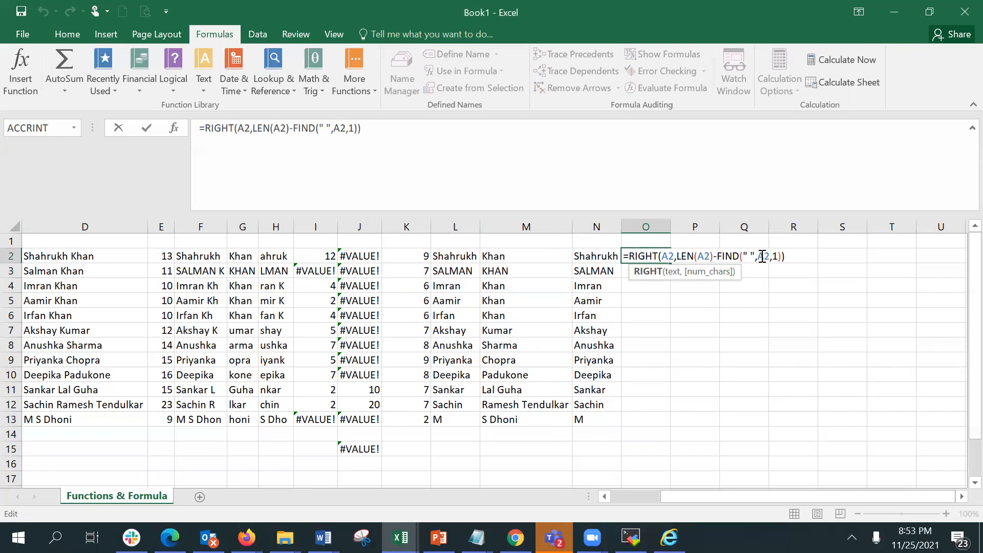
pyautogui.press('Return')
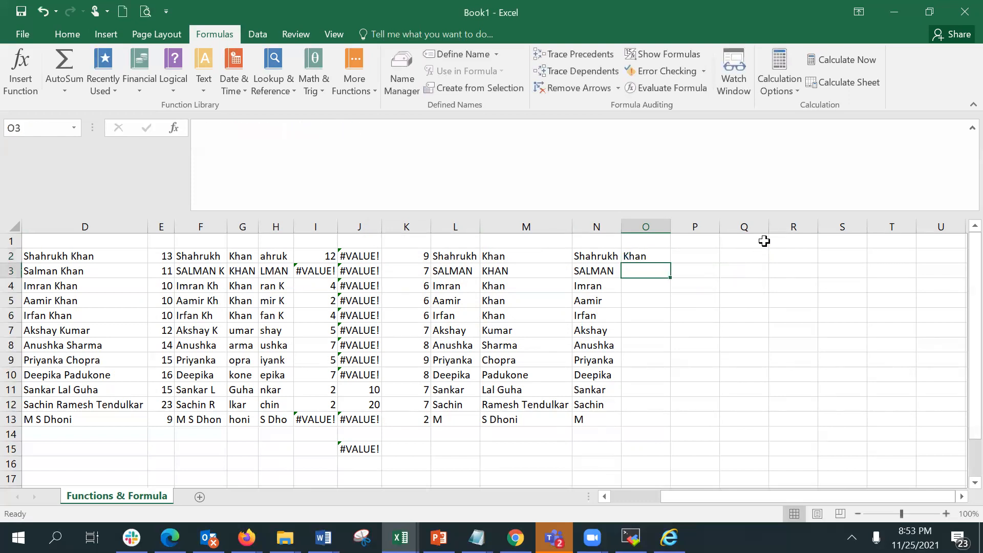
pyautogui.click(639, 256)
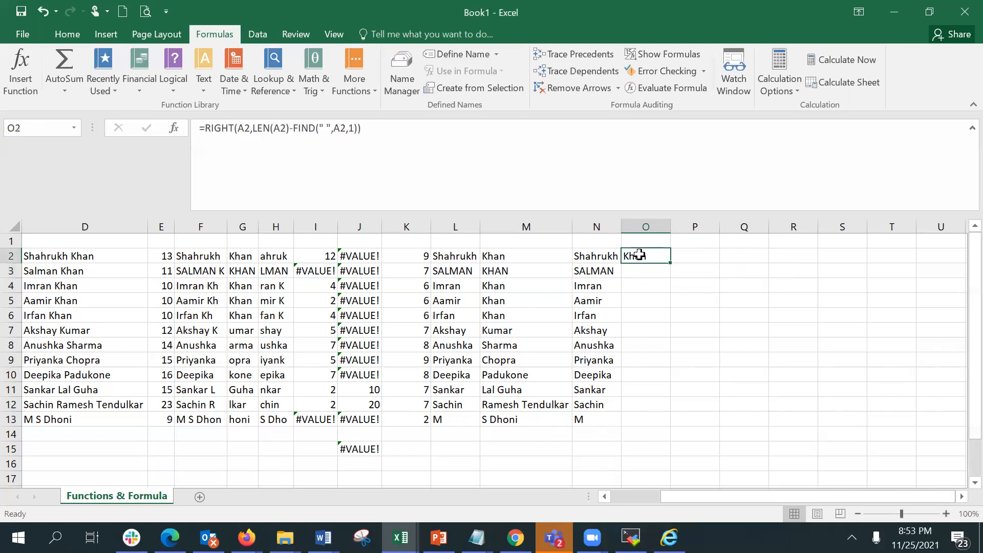
pyautogui.click(175, 129)
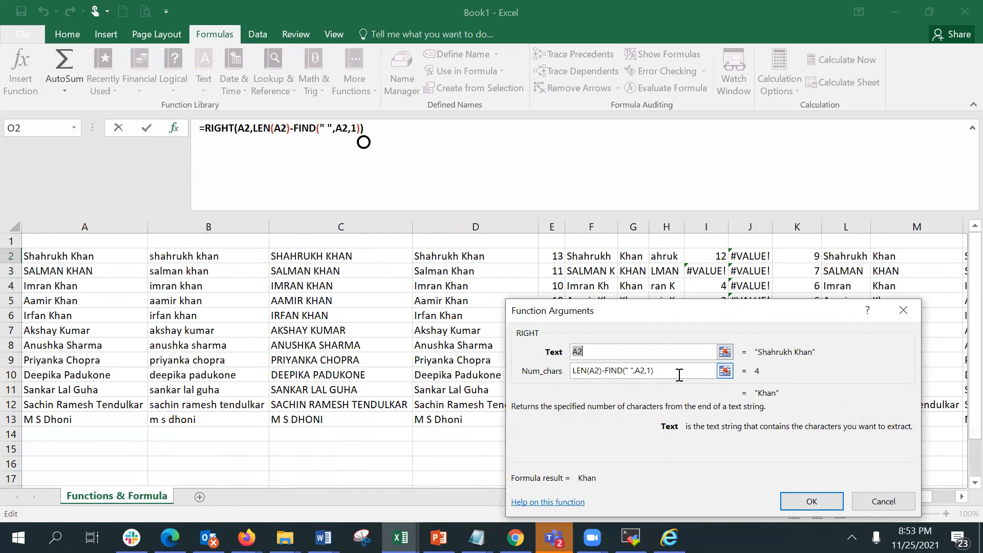
pyautogui.click(793, 496)
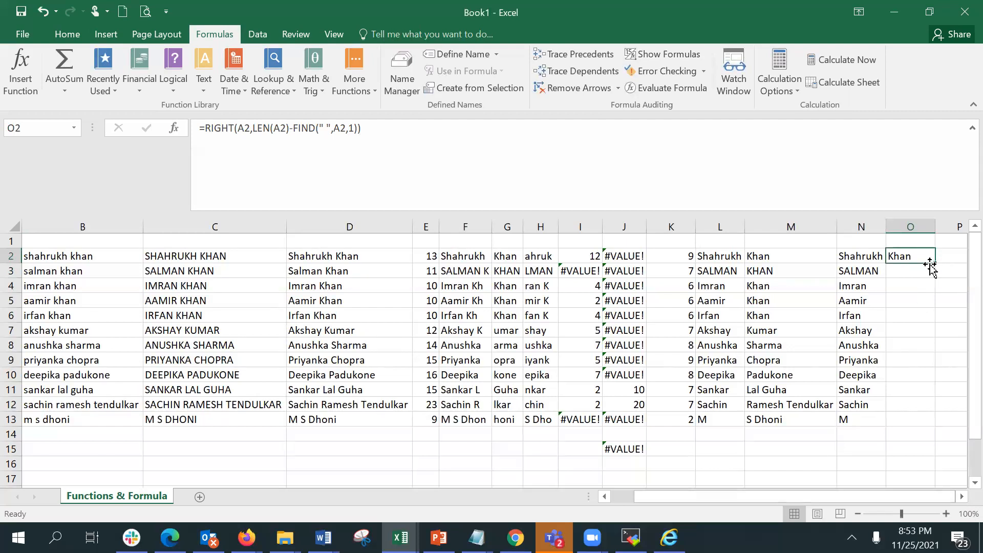
# Fill the nested RIGHT formula in O2 down to O13 and autofit column O to fit the surnames.
pyautogui.moveTo(935, 263); pyautogui.dragTo(924, 433)
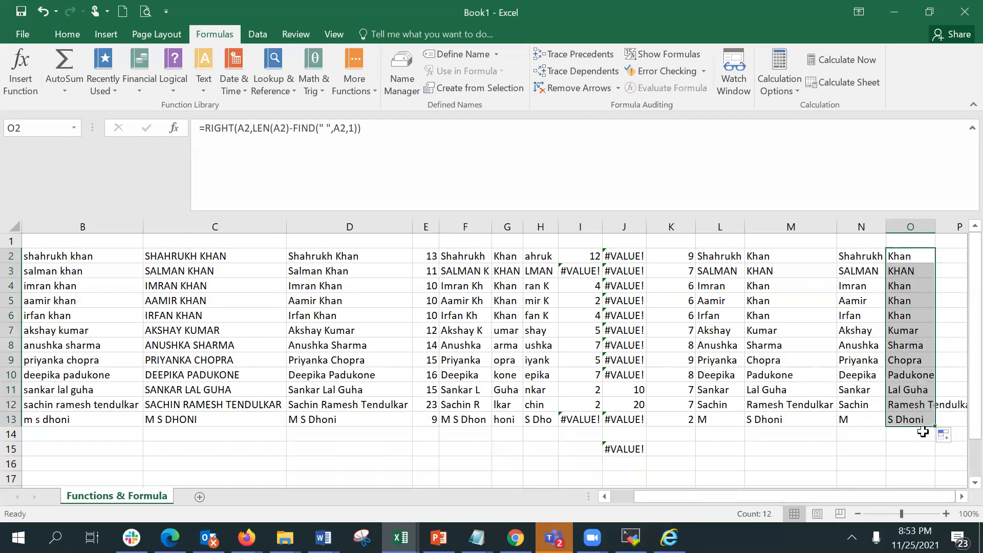
pyautogui.click(962, 498)
pyautogui.click(962, 498)
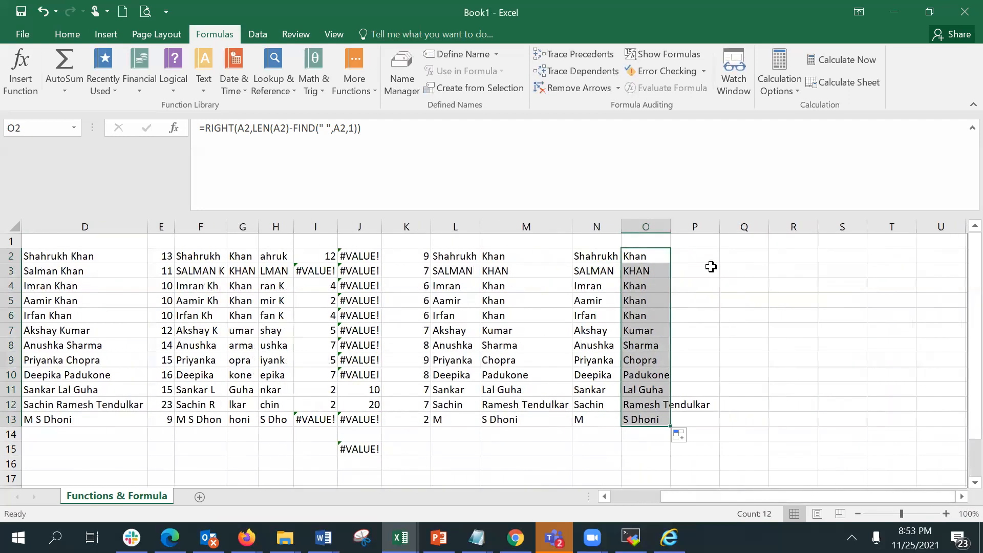
pyautogui.doubleClick(671, 227)
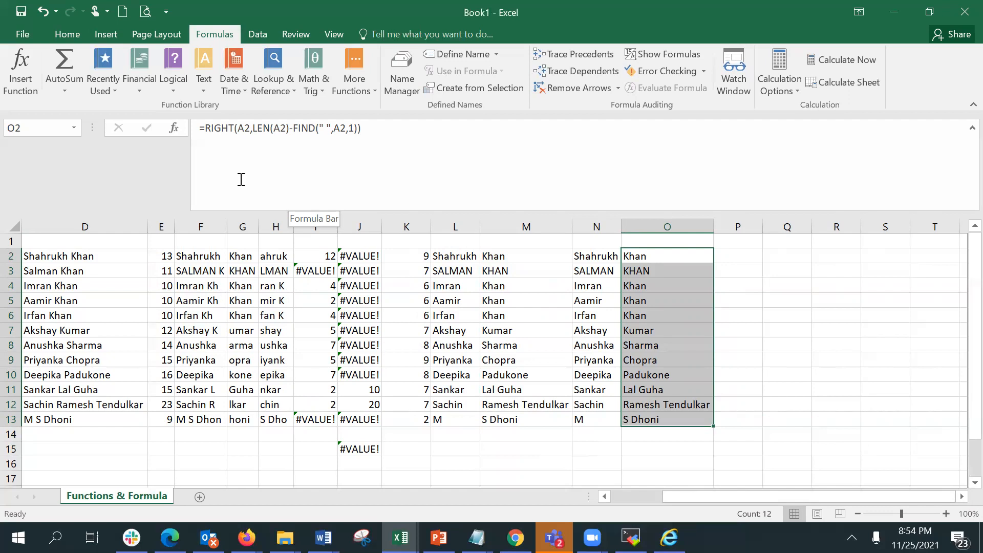
# Enter =LEFT(A2,FIND(" ",A2)) in P2 to extract the first name without subtracting one.
pyautogui.click(739, 260)
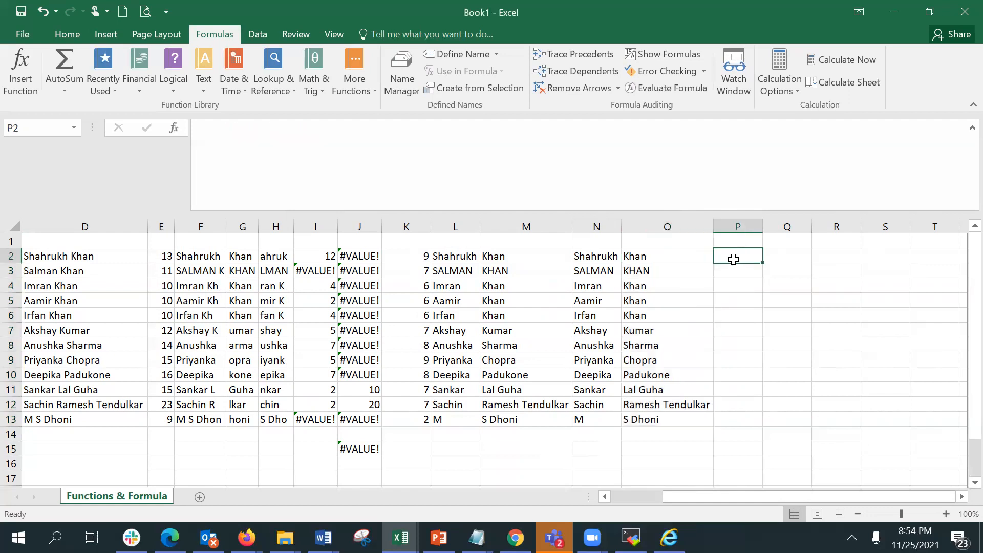
pyautogui.write('=lef')
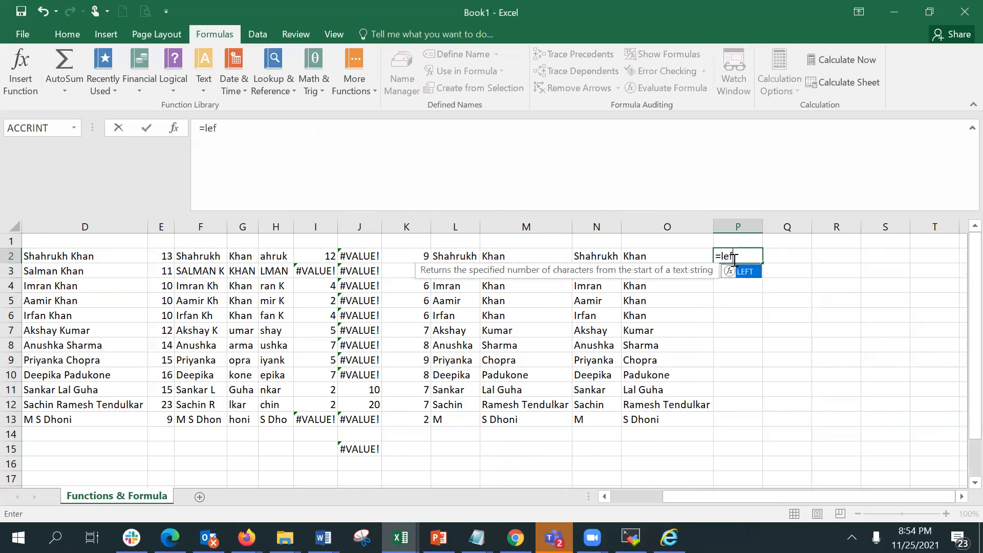
pyautogui.write('t(a')
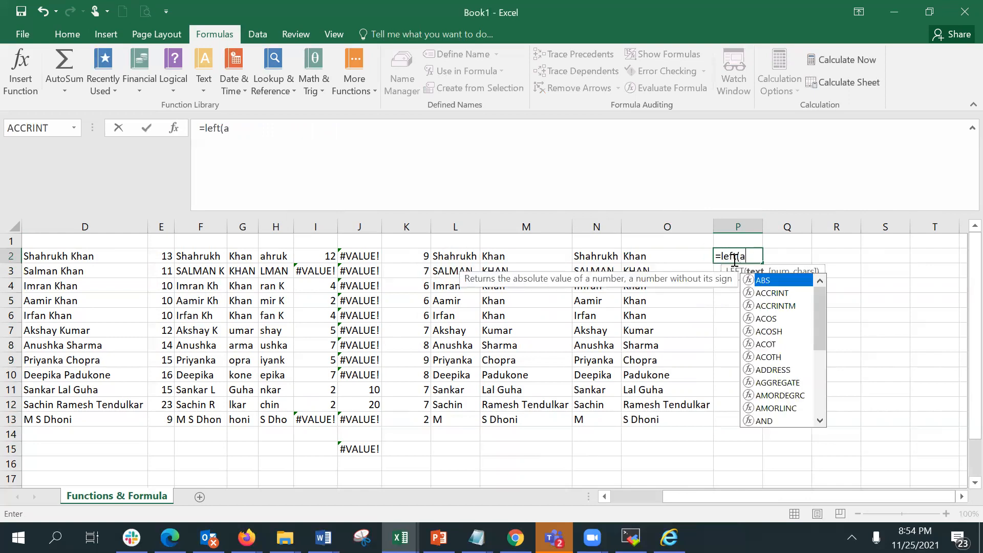
pyautogui.write('2,find')
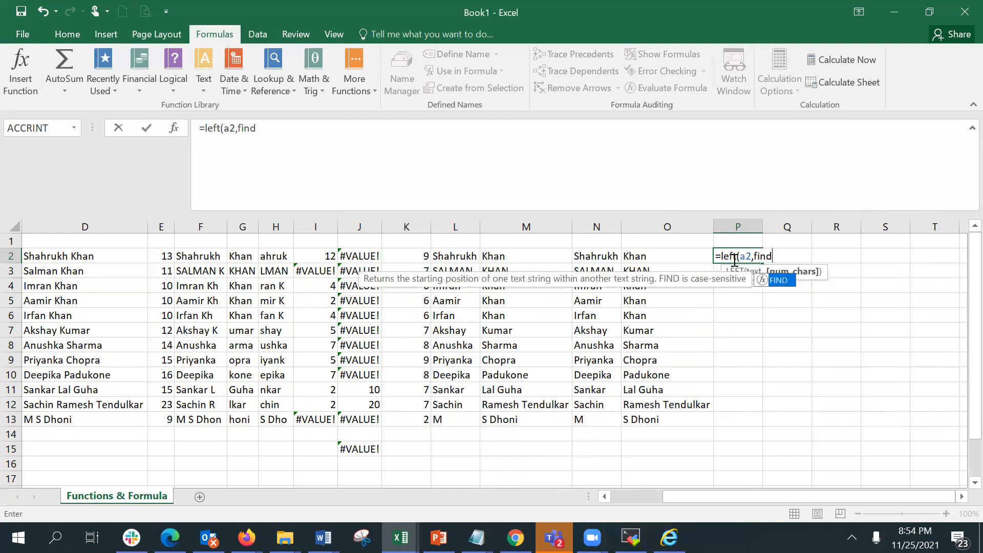
pyautogui.write('("')
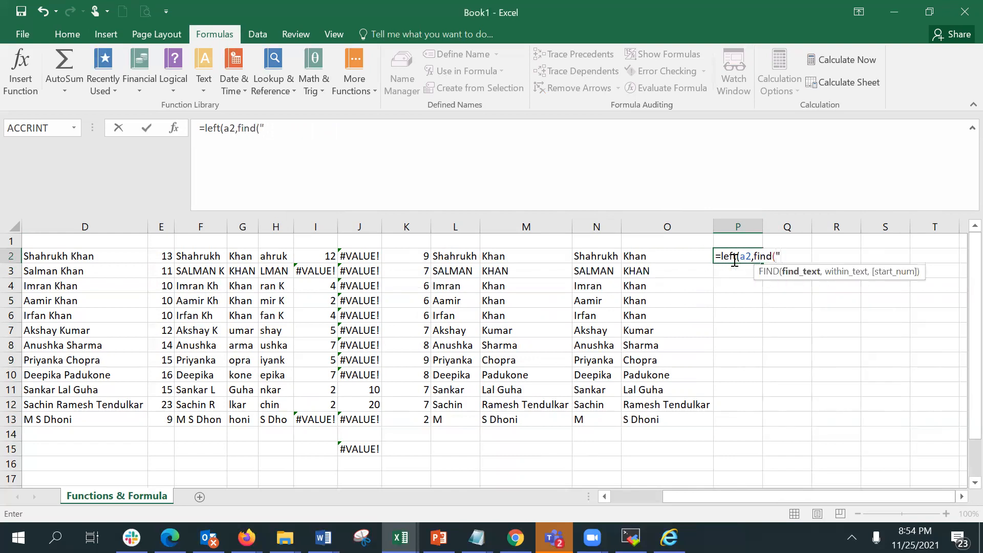
pyautogui.write(' ",a2')
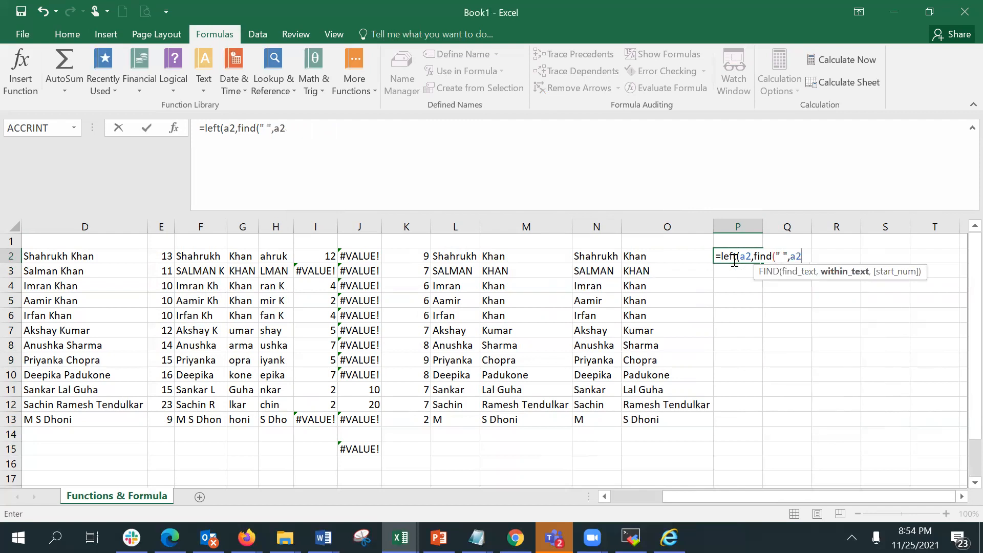
pyautogui.write('))')
pyautogui.press('Return')
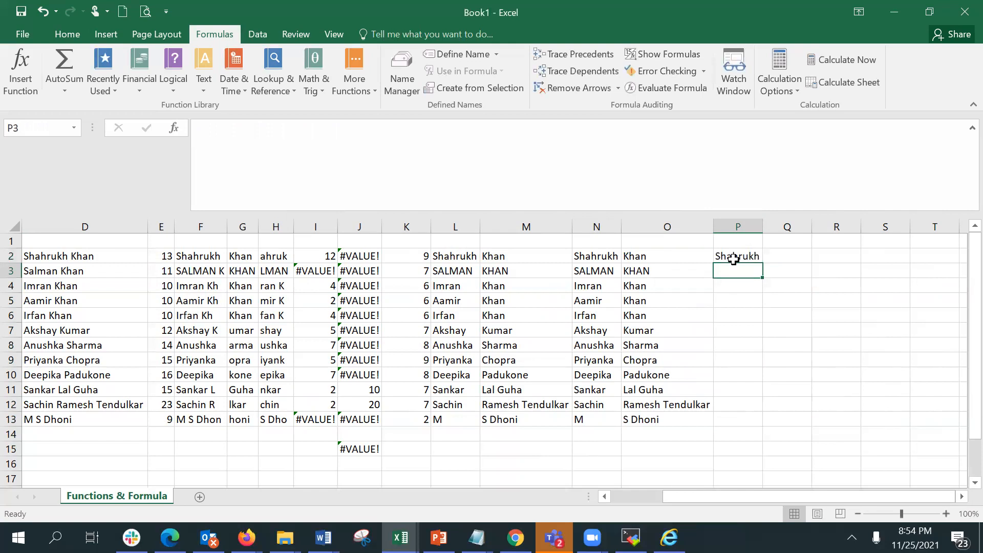
# Compare the first-name formulas in P2 and N2.
pyautogui.click(734, 259)
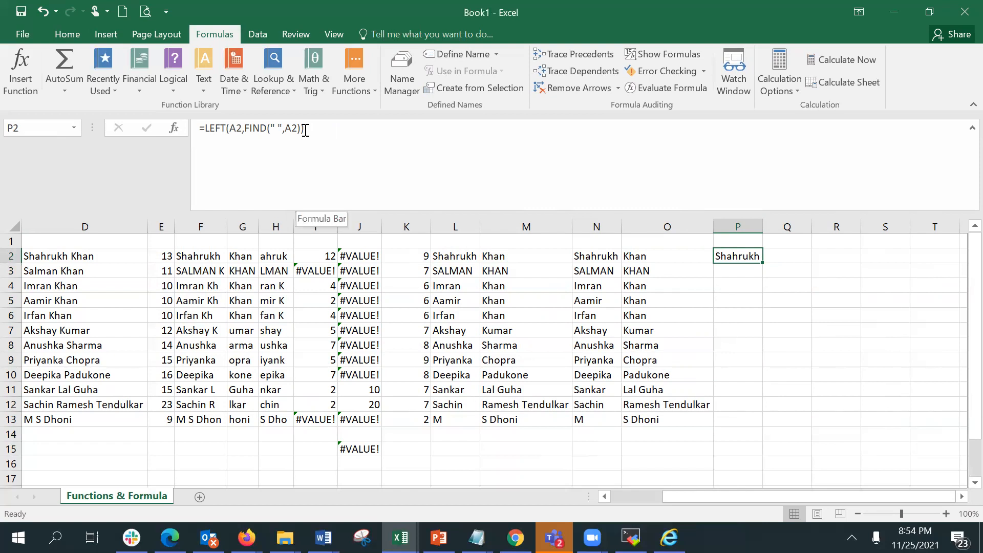
pyautogui.click(597, 255)
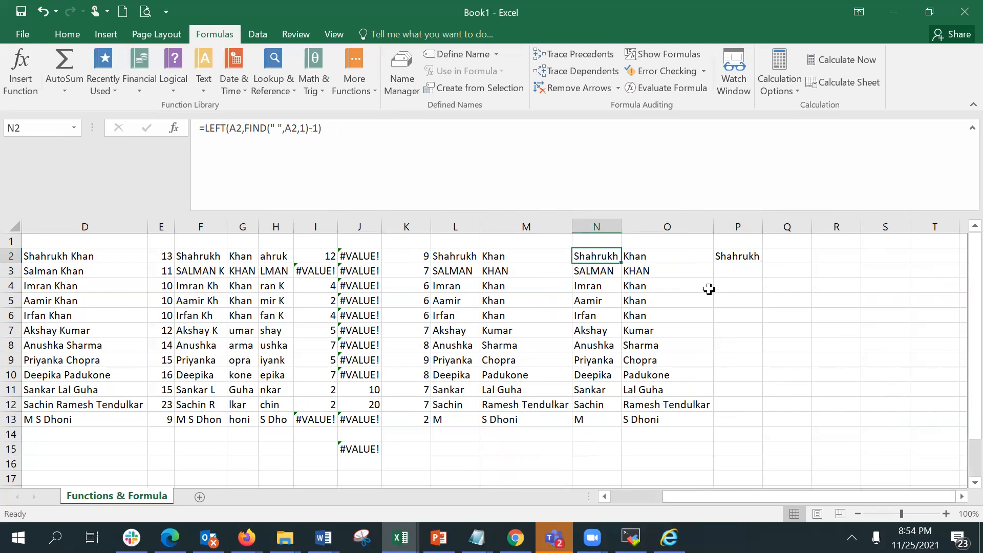
pyautogui.click(774, 302)
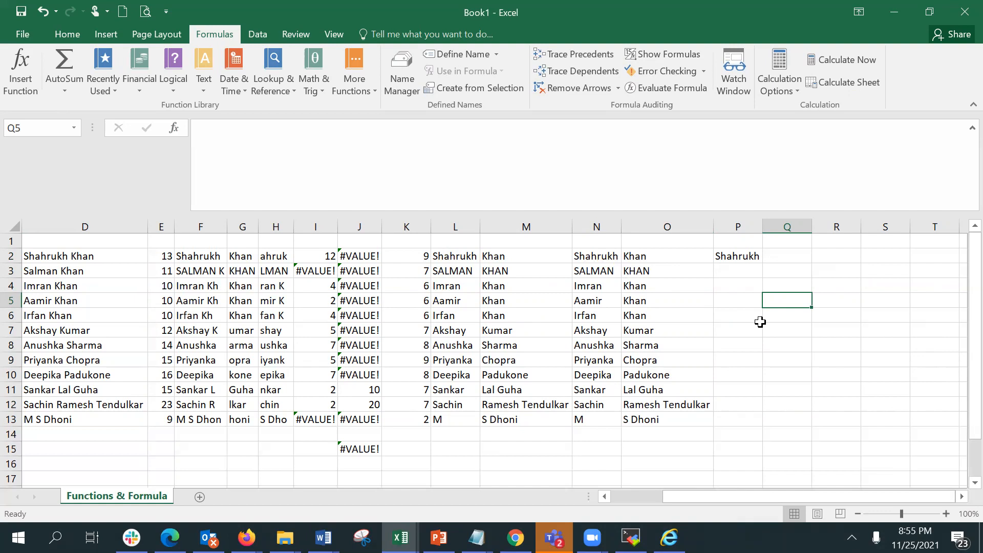
pyautogui.click(736, 256)
pyautogui.click(617, 254)
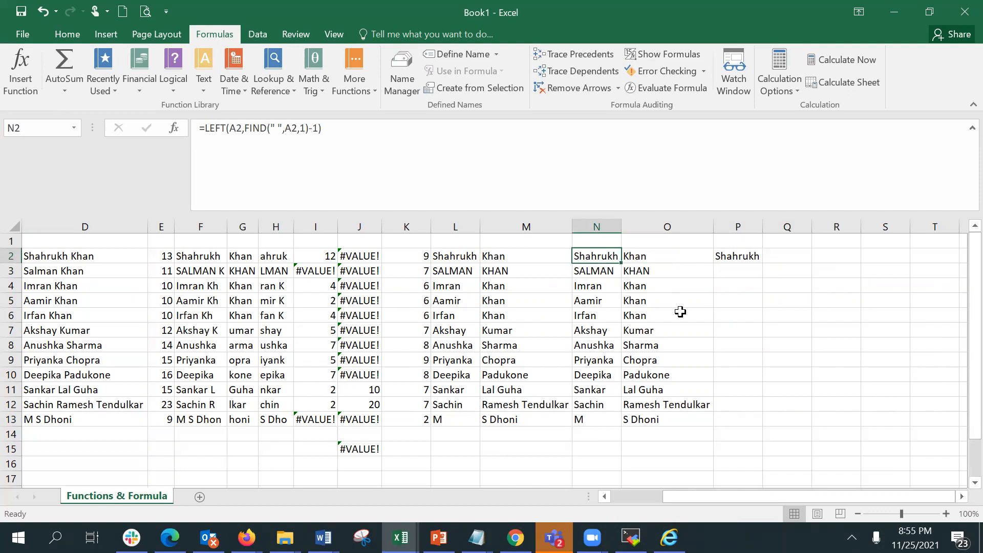
# Enter =LEN(N2) in Q2 to count the characters of the first name from N2.
pyautogui.click(792, 258)
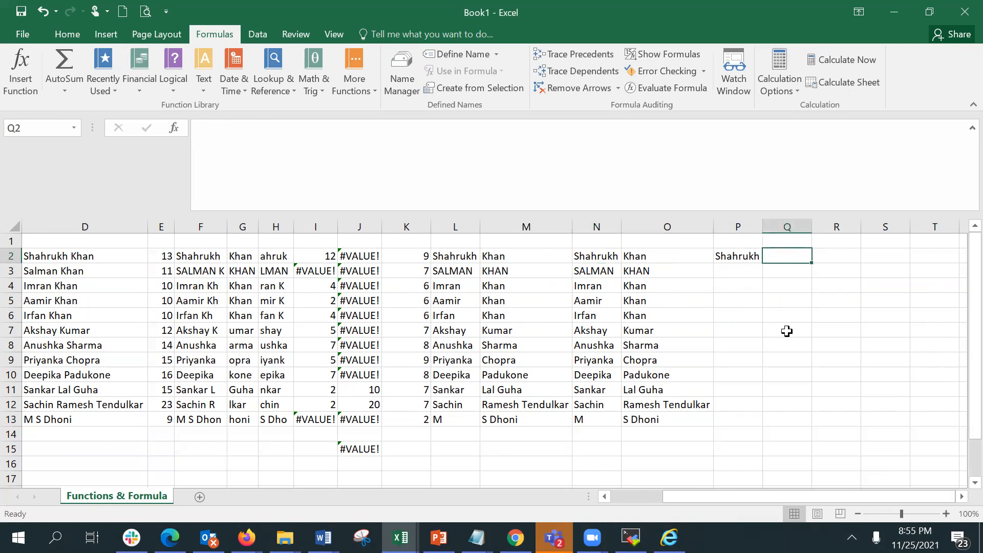
pyautogui.write('=len')
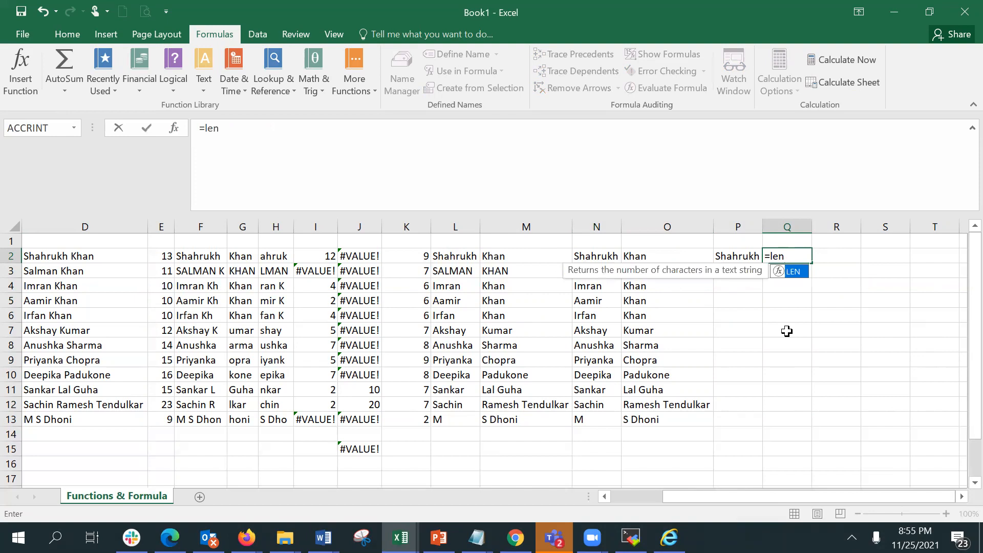
pyautogui.write('(')
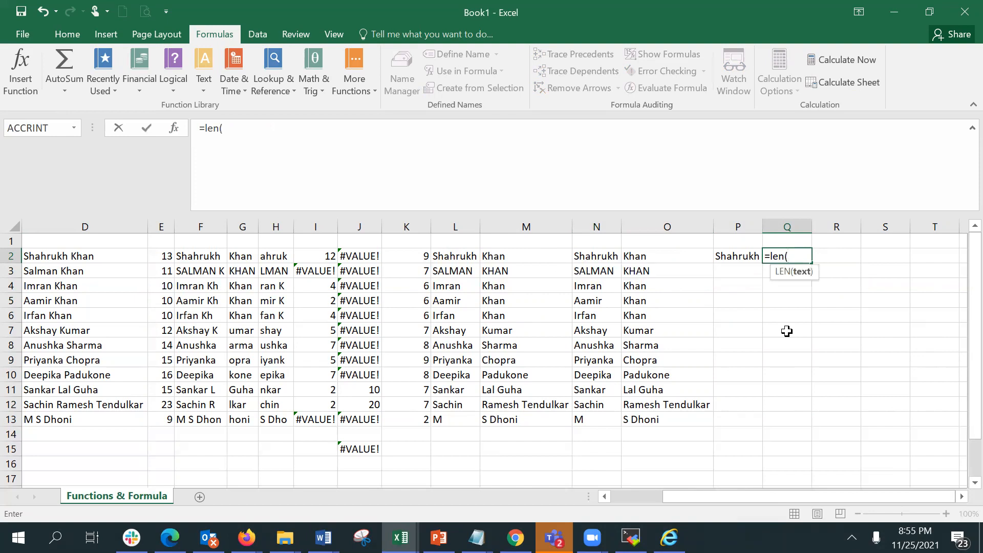
pyautogui.click(612, 259)
pyautogui.write(')')
pyautogui.press('Return')
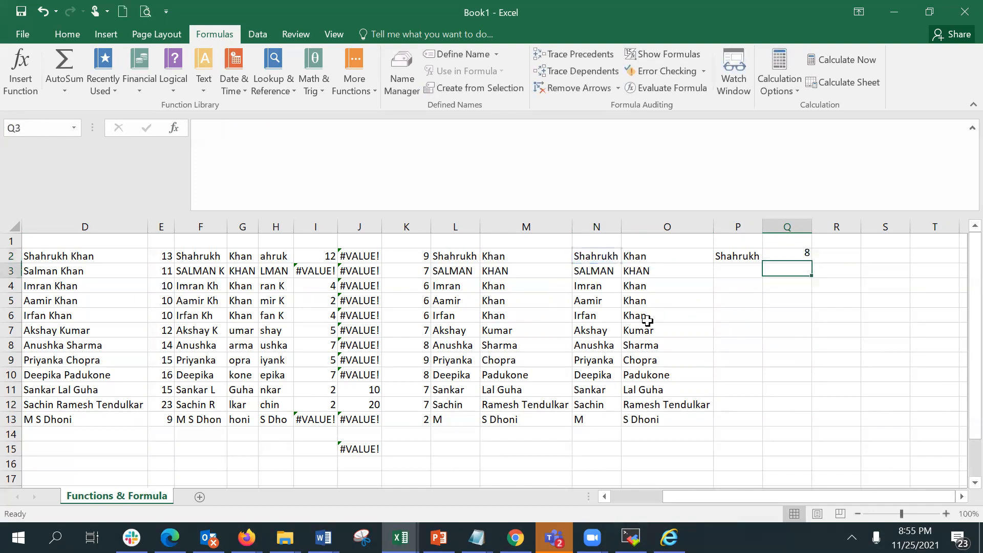
# Enter =LEN(P2) in R2 to count the characters of the first name from P2.
pyautogui.press('Up')
pyautogui.press('Right')
pyautogui.write('=len')
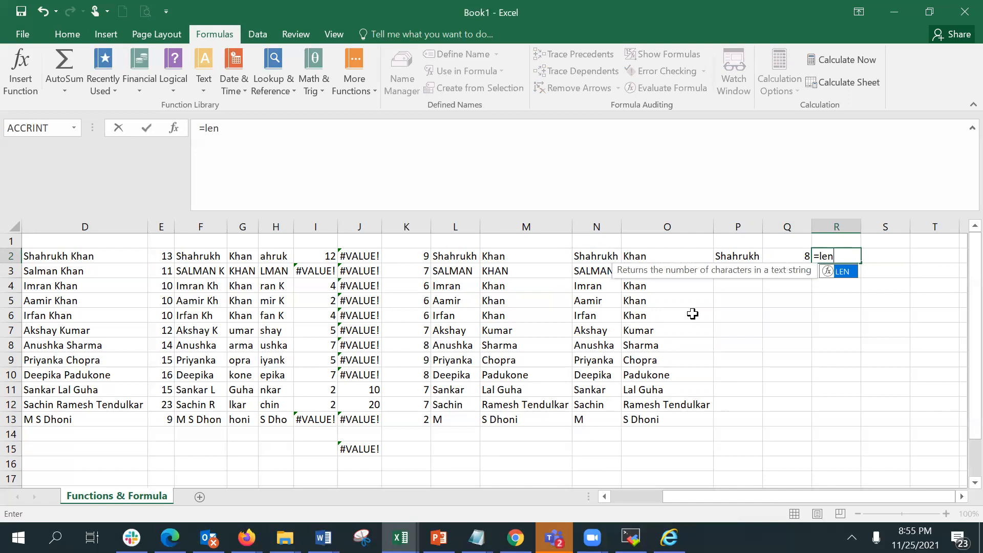
pyautogui.write('(')
pyautogui.click(725, 259)
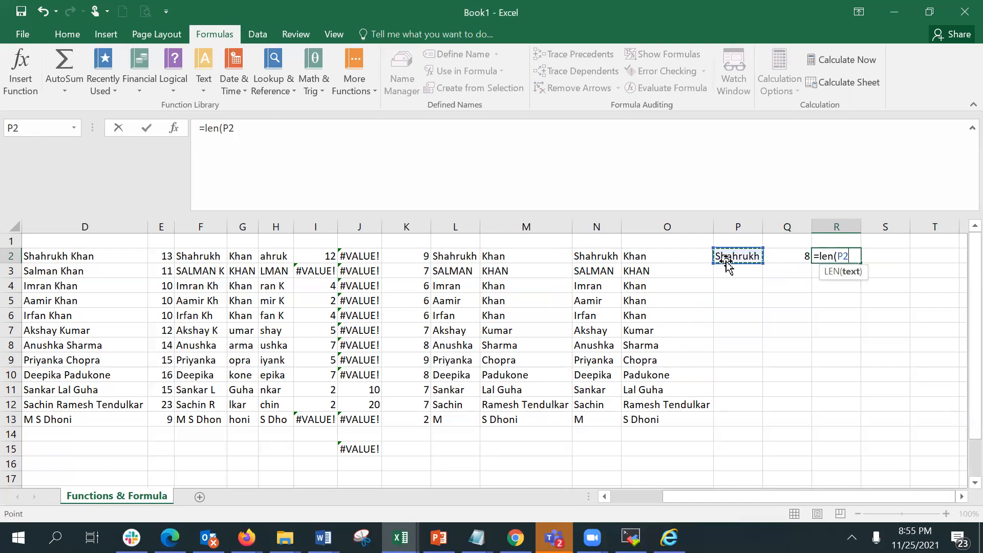
pyautogui.press('Return')
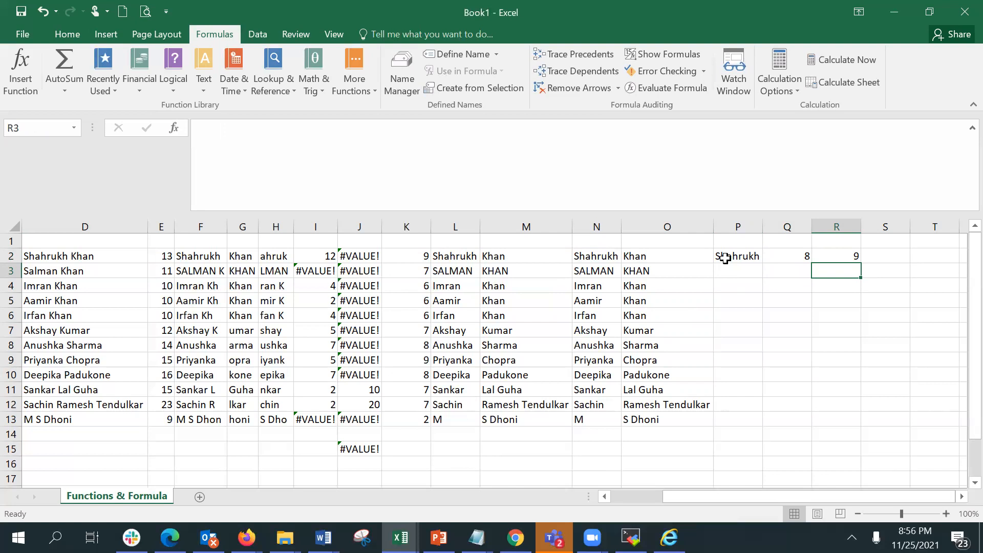
# Enter =CONCATENATE(P2," | ") in S2 to append a bar to the first name and reveal the trailing space.
pyautogui.click(889, 259)
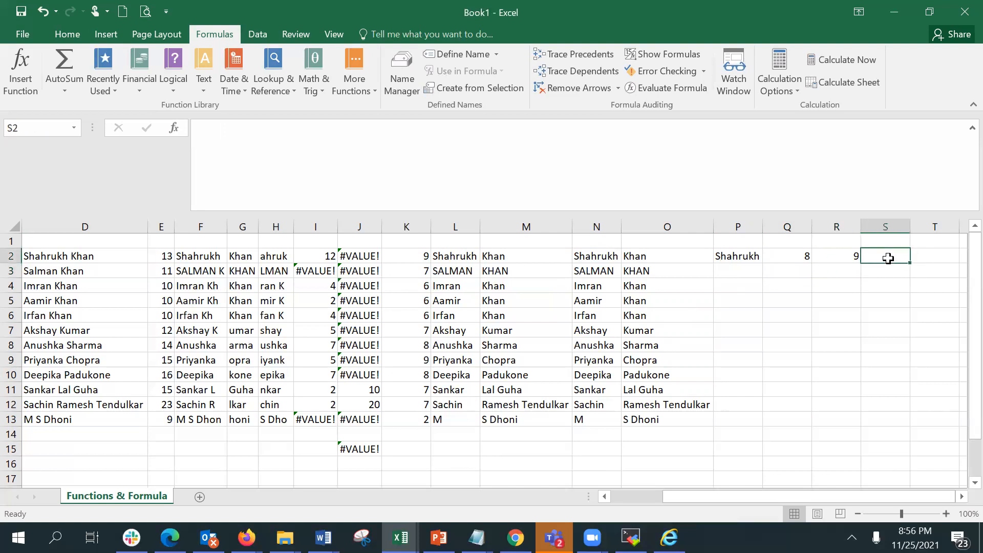
pyautogui.write('=')
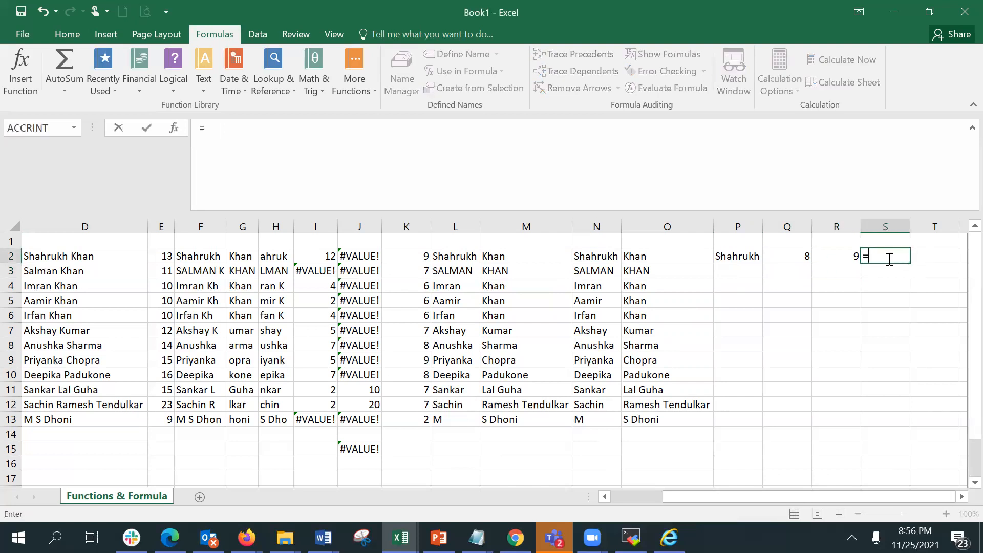
pyautogui.write('con')
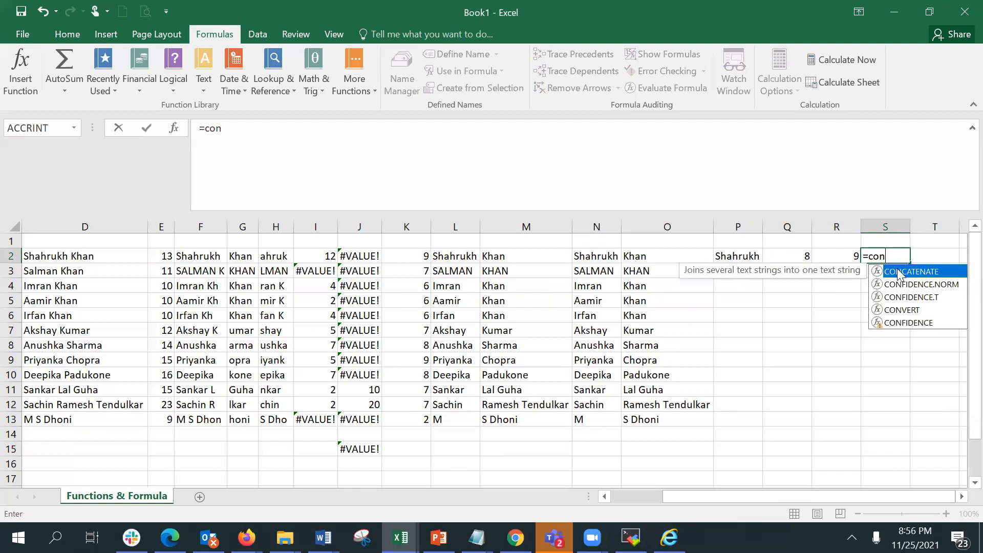
pyautogui.doubleClick(884, 270)
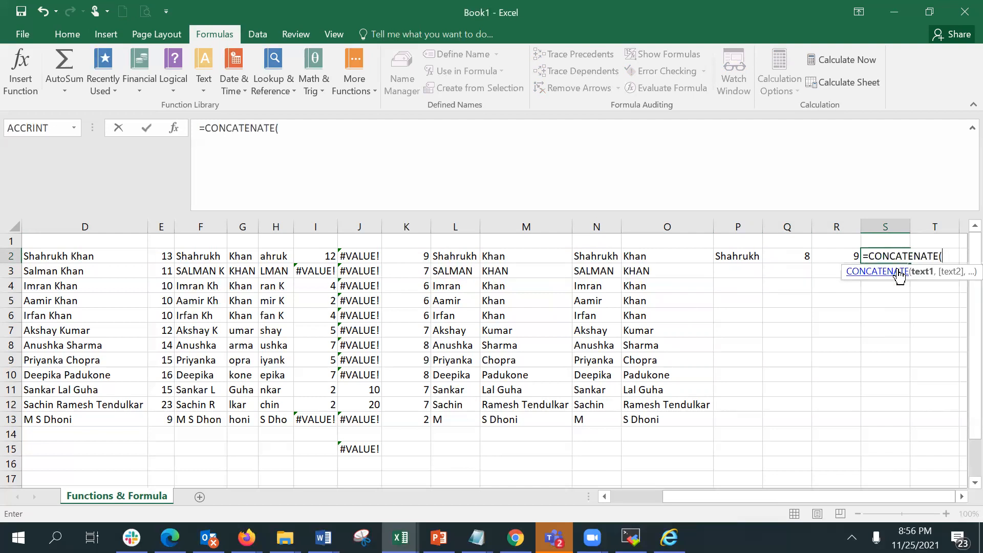
pyautogui.click(750, 258)
pyautogui.write(',')
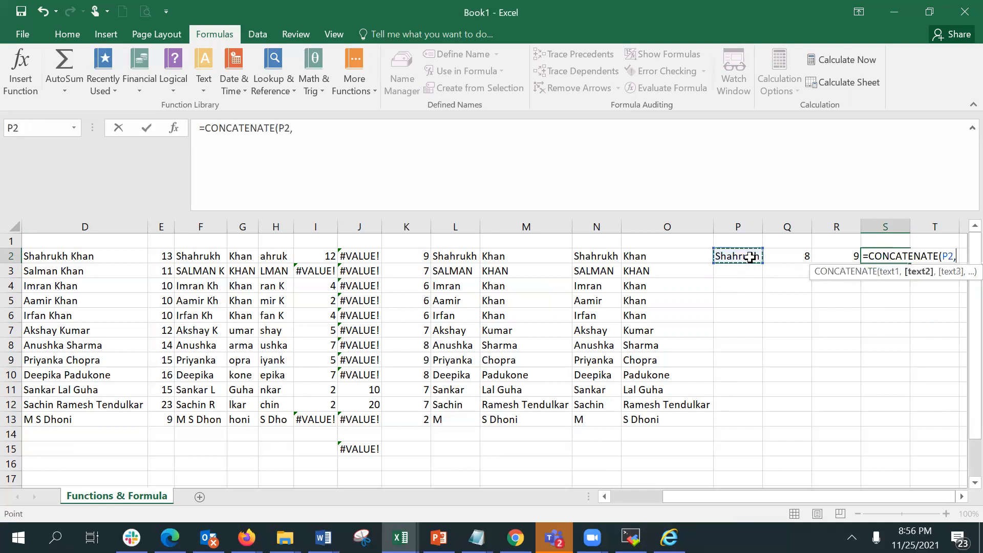
pyautogui.write('" | "')
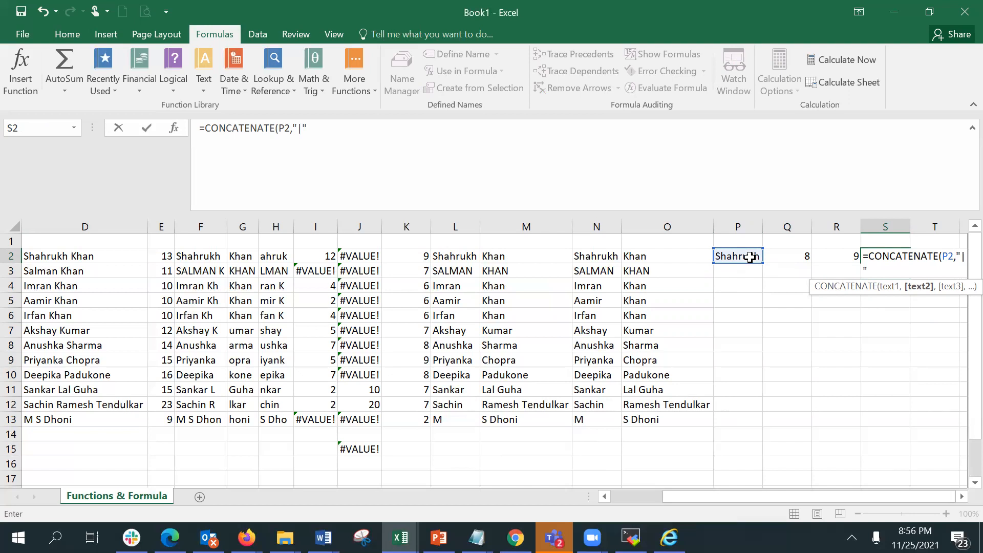
pyautogui.write(')')
pyautogui.press('Return')
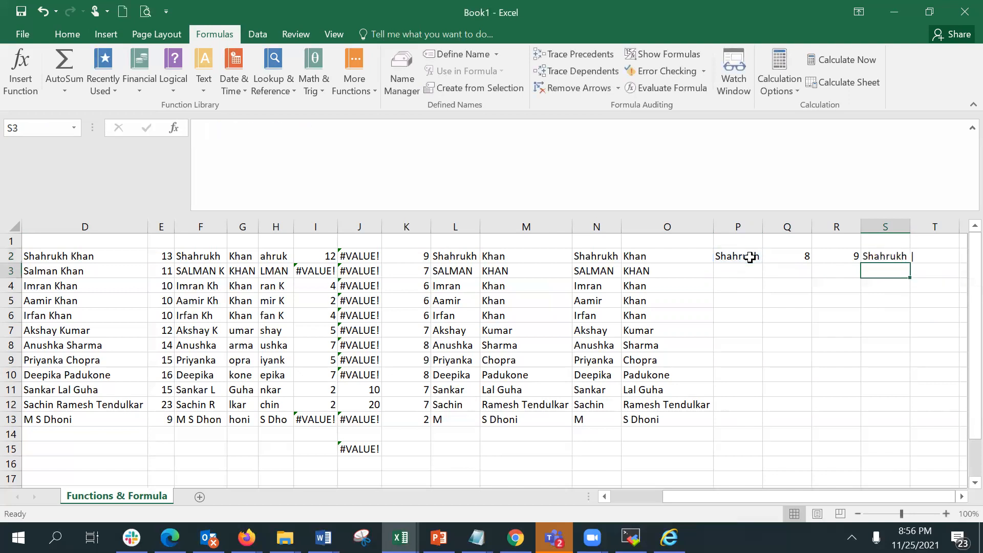
# Widen column S slightly and check the concatenated result in S2.
pyautogui.moveTo(917, 221); pyautogui.dragTo(920, 221)
pyautogui.click(896, 257)
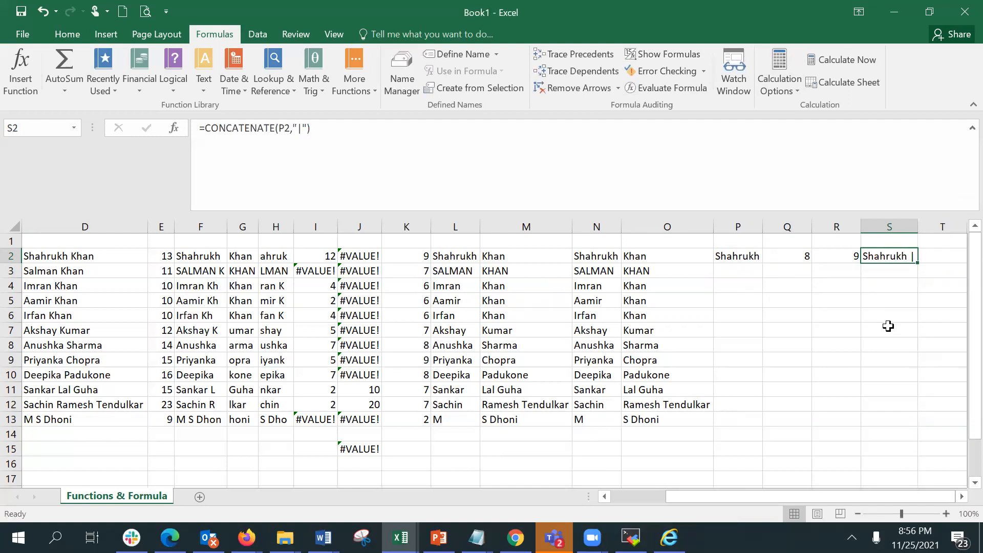
pyautogui.press('Right')
pyautogui.press('Right')
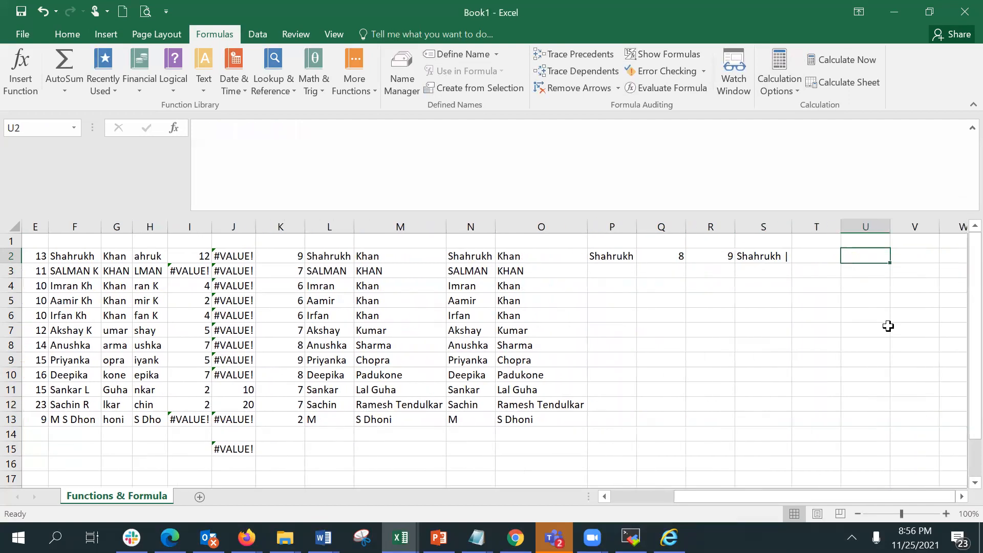
# Enter =TRIM(P2) in T2 to strip the extra spaces from the first name.
pyautogui.press('Left')
pyautogui.write('=')
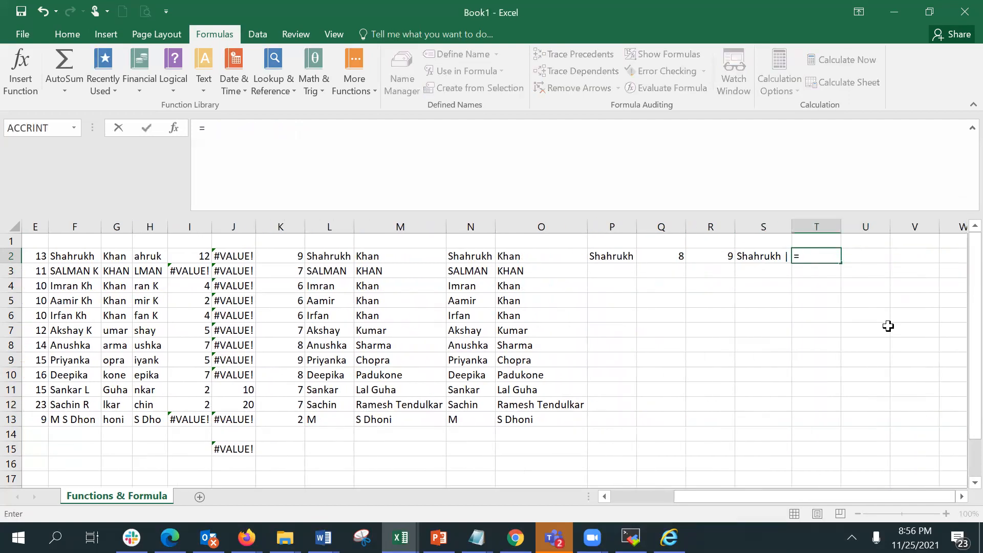
pyautogui.write('trun')
pyautogui.press('BackSpace')
pyautogui.press('BackSpace')
pyautogui.write('im')
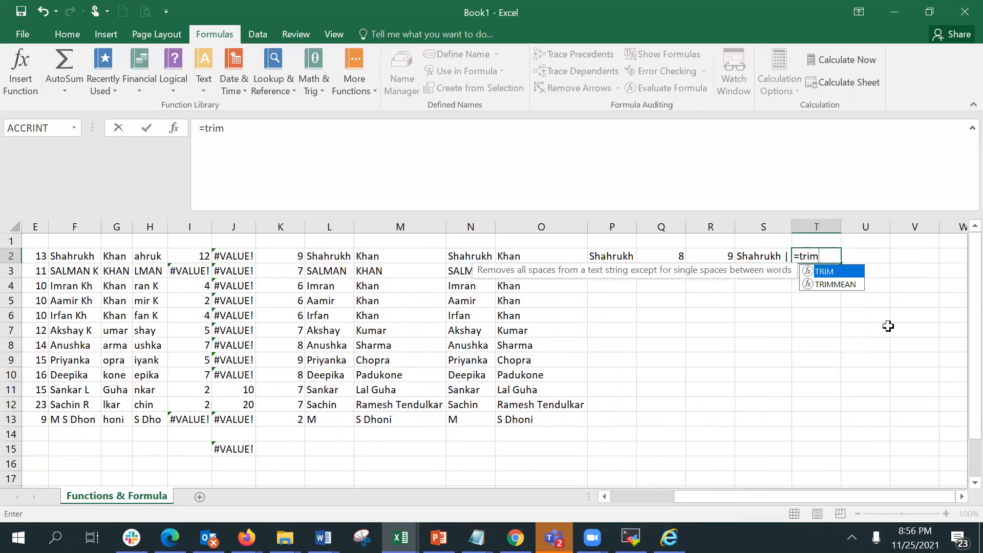
pyautogui.press('Tab')
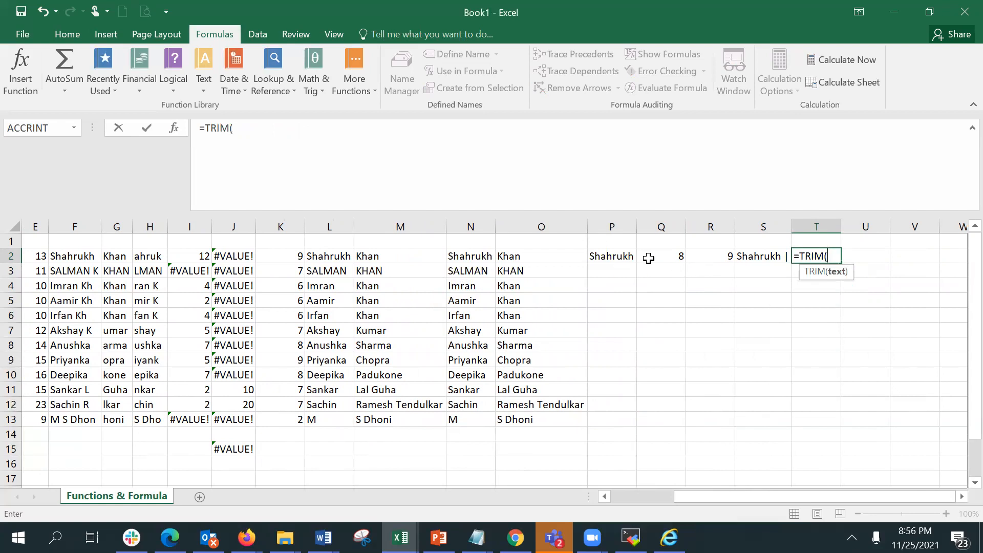
pyautogui.click(623, 256)
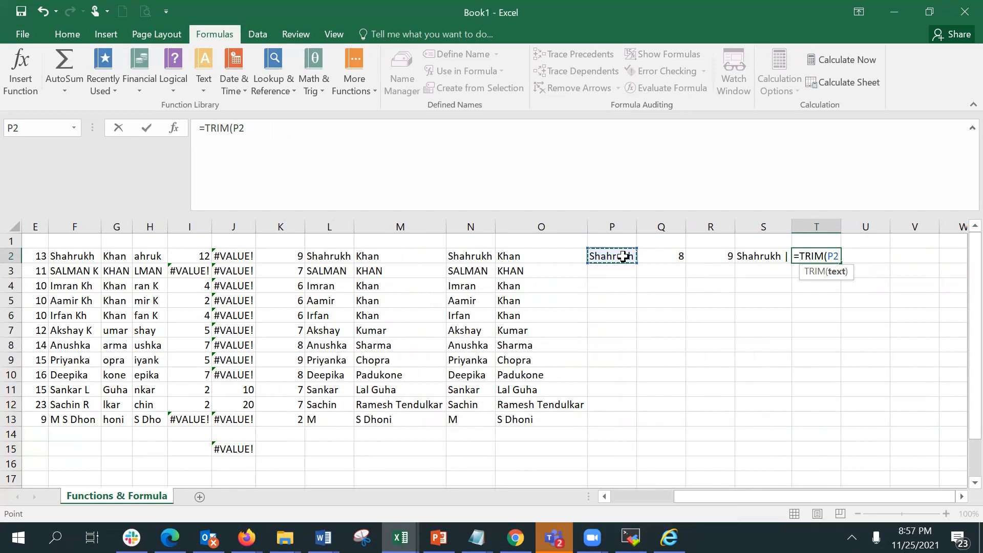
pyautogui.press('Return')
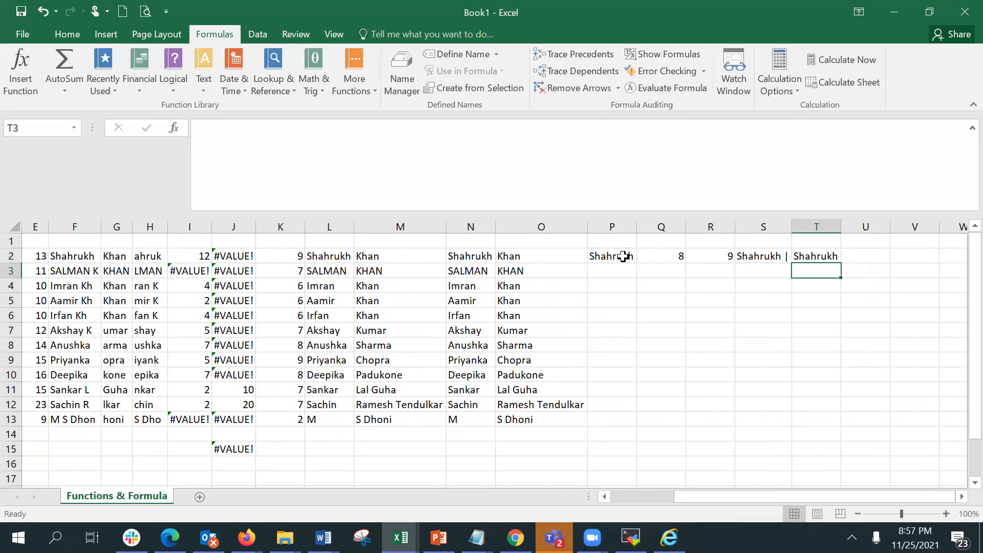
# Copy the LEN and CONCATENATE formulas from R2:S2 into U2:V2.
pyautogui.moveTo(711, 257); pyautogui.dragTo(785, 253)
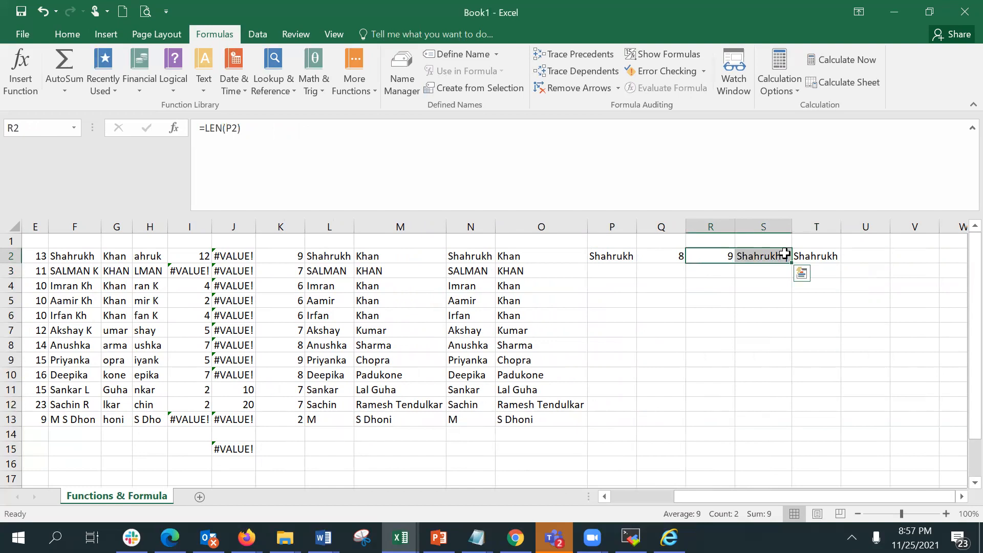
pyautogui.hotkey('ctrl', 'c')
pyautogui.click(854, 259)
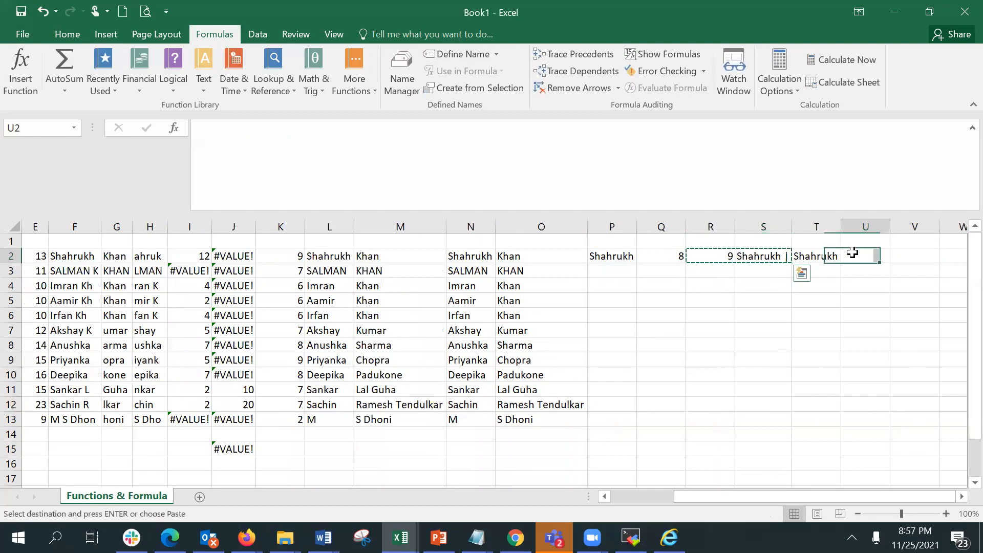
pyautogui.hotkey('ctrl', 'v')
pyautogui.press('Escape')
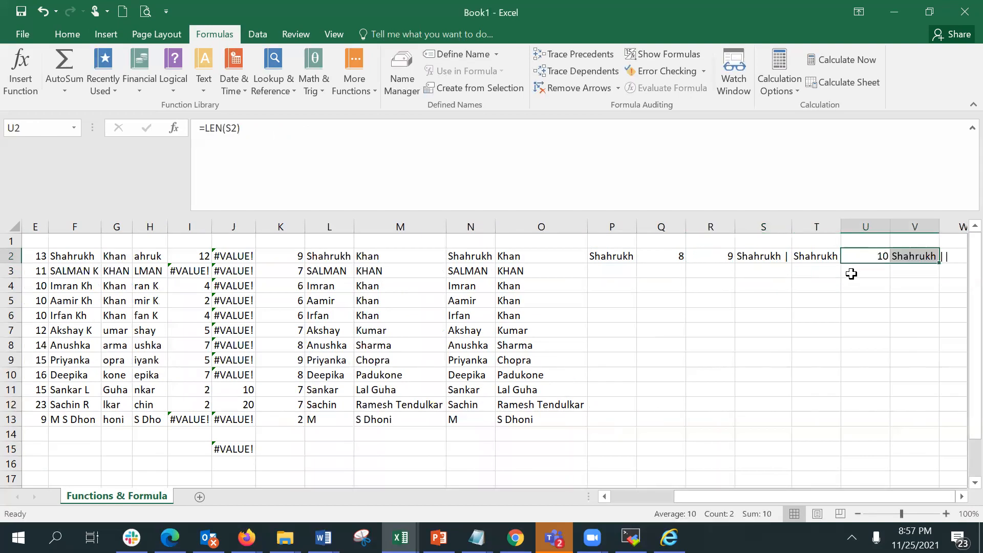
# Change the formula in U2 to =LEN(T2) so it counts the trimmed name's characters.
pyautogui.click(858, 255)
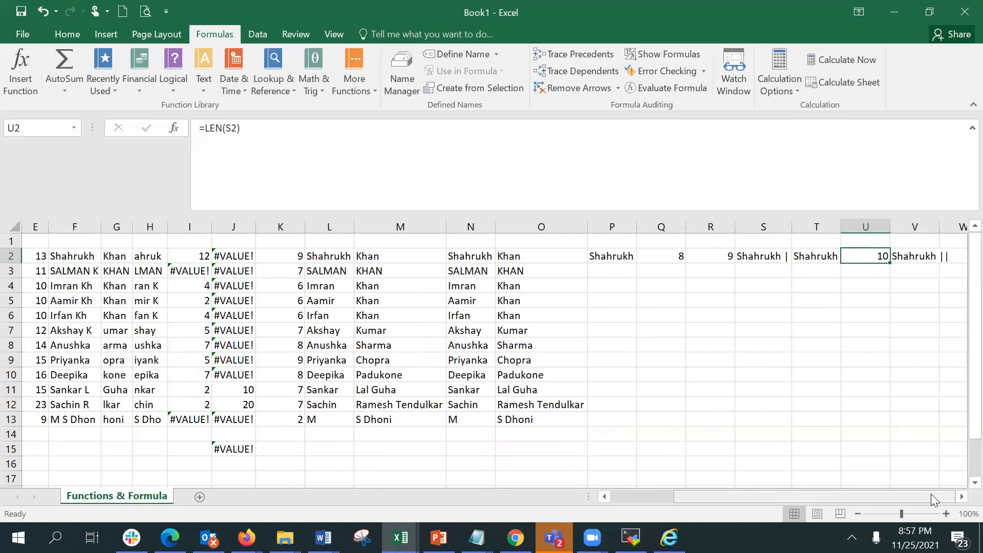
pyautogui.click(962, 497)
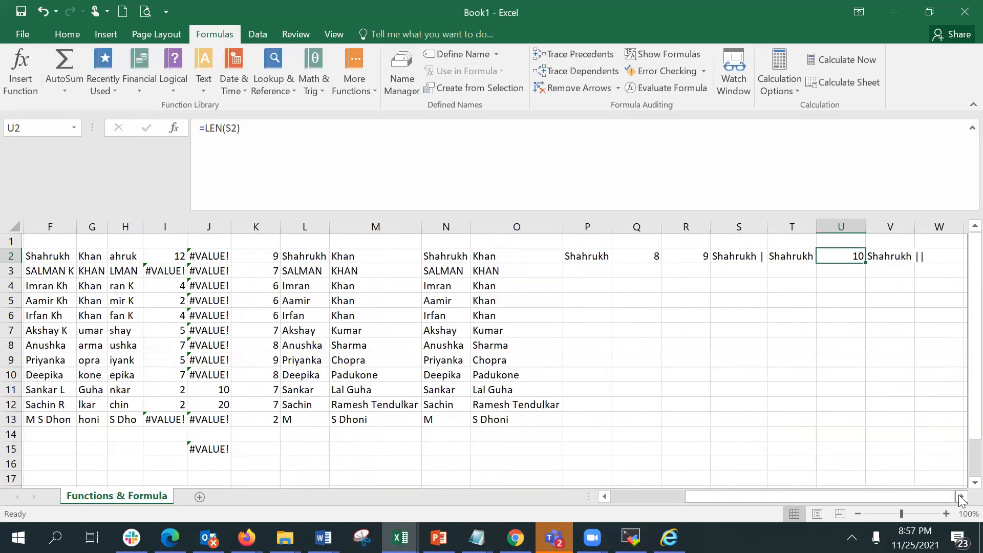
pyautogui.click(962, 497)
pyautogui.click(962, 497)
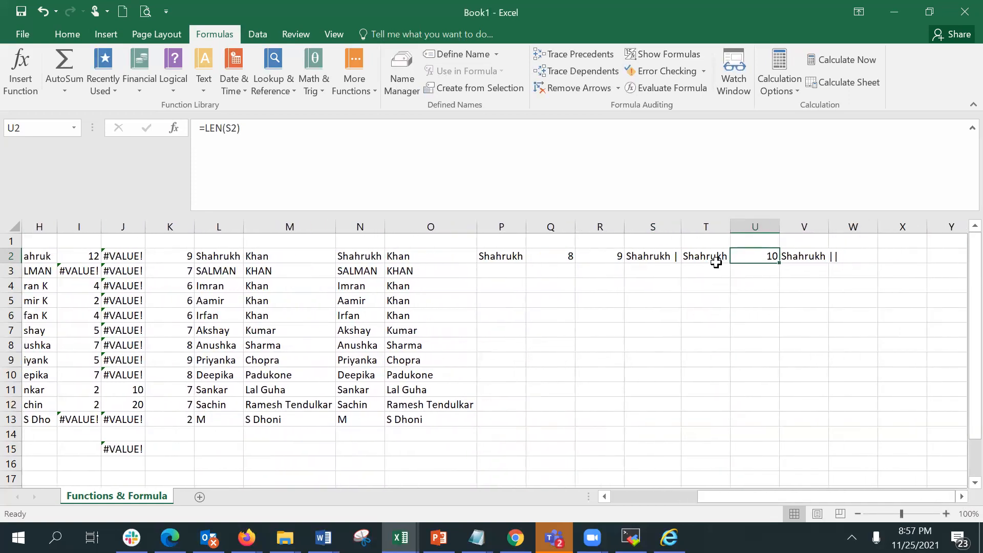
pyautogui.click(232, 129)
pyautogui.press('BackSpace')
pyautogui.write('T')
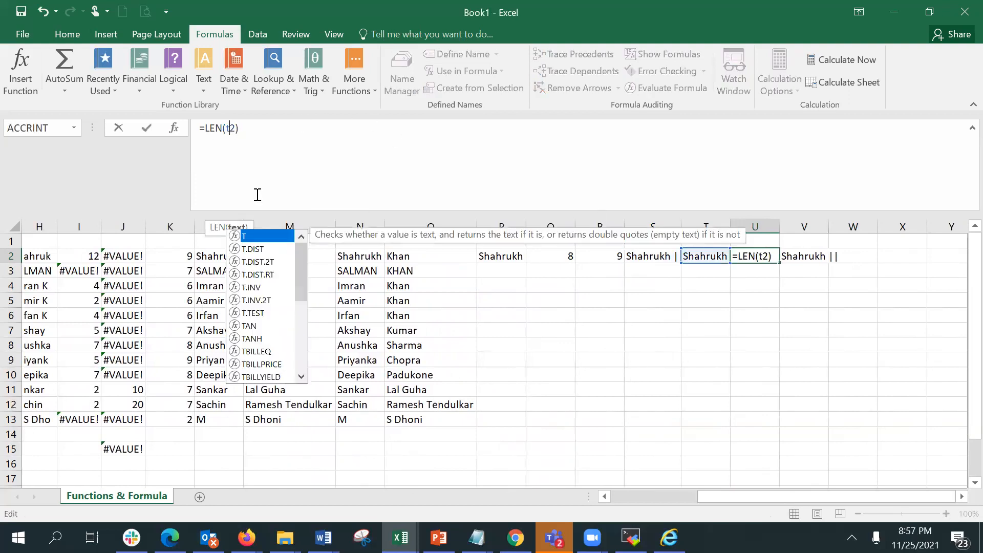
pyautogui.press('Return')
# Change the formula in V2 to =CONCATENATE(T2,"|") so it appends the bar to the trimmed name.
pyautogui.press('Up')
pyautogui.press('Left')
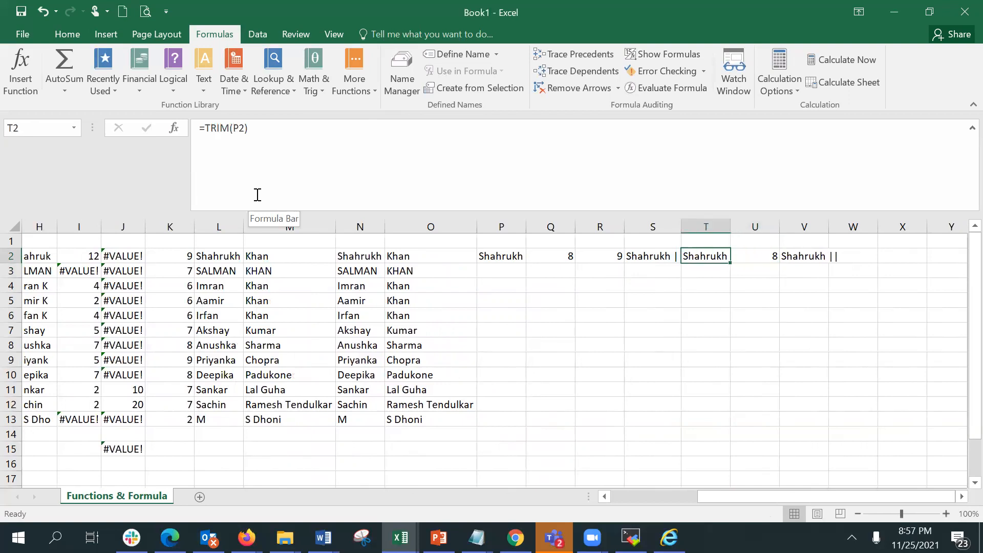
pyautogui.press('Right')
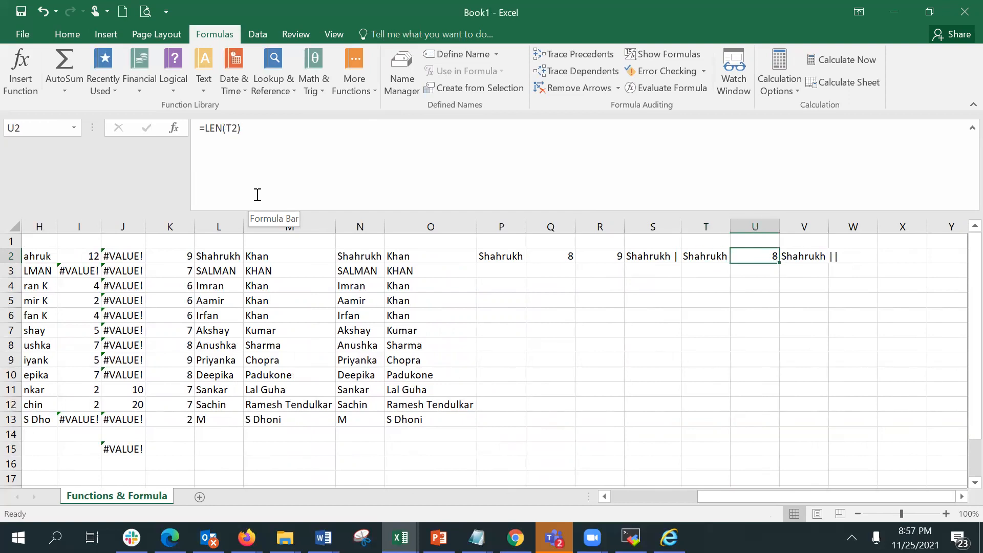
pyautogui.press('Right')
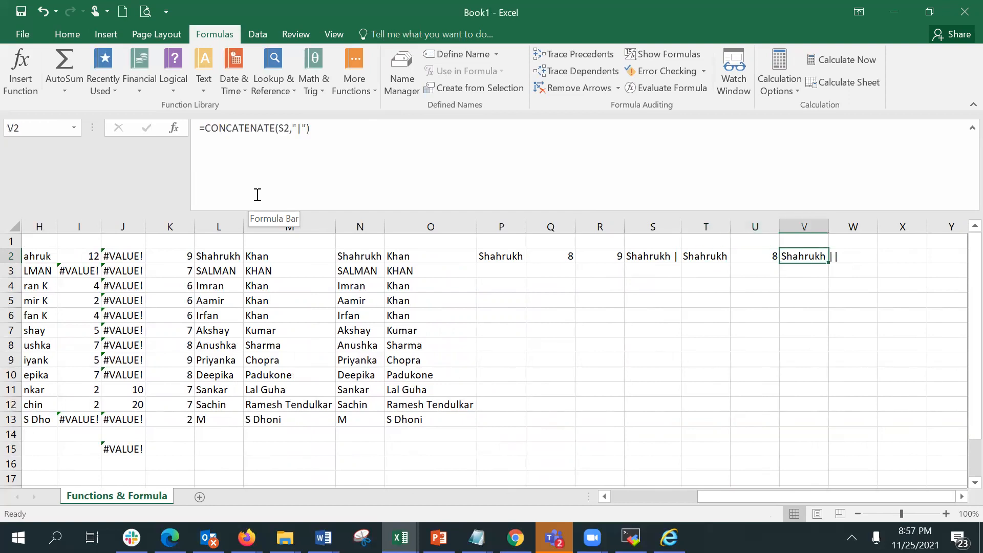
pyautogui.click(290, 128)
pyautogui.press('BackSpace')
pyautogui.press('BackSpace')
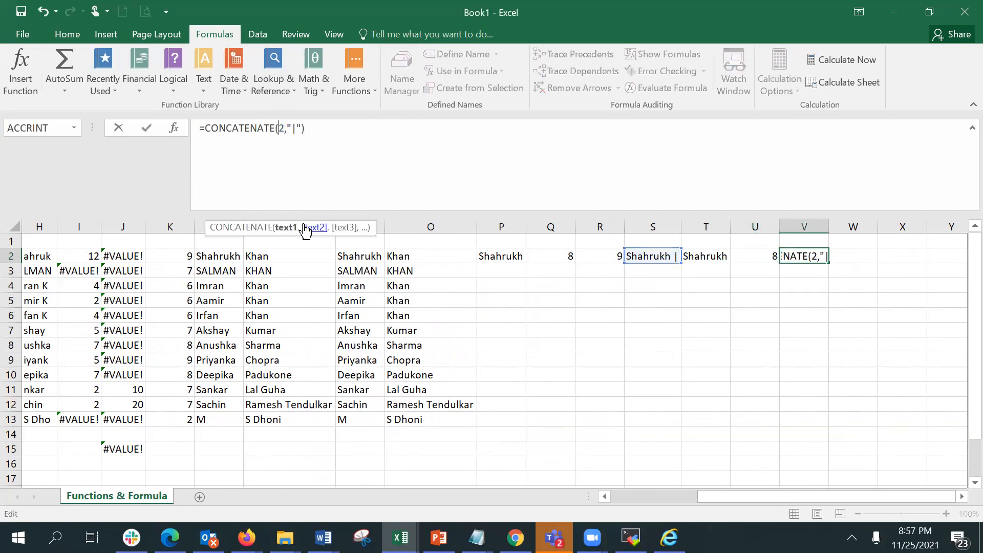
pyautogui.write('T2')
pyautogui.press('Return')
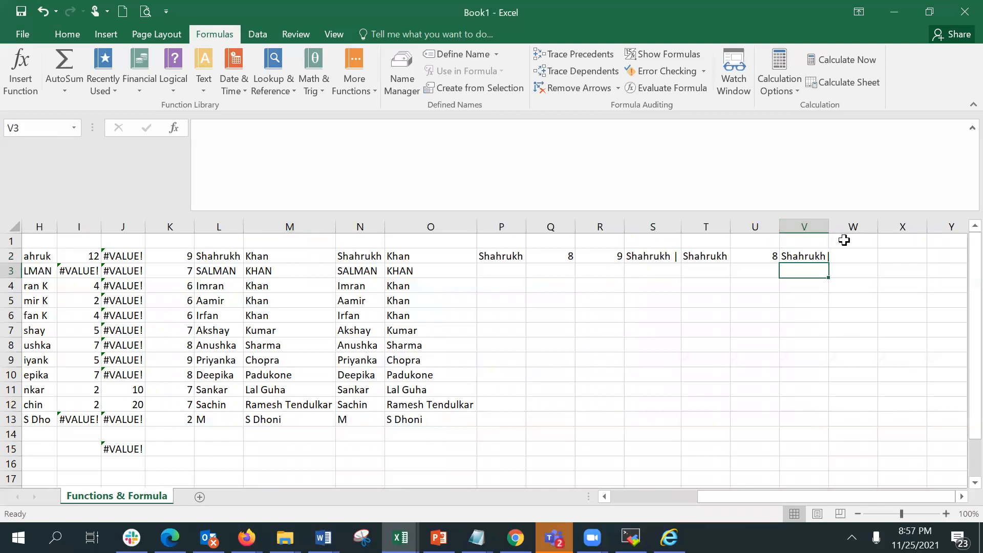
# Widen column V slightly and compare the untrimmed and trimmed results in S2, T2 and V2.
pyautogui.moveTo(825, 227); pyautogui.dragTo(831, 227)
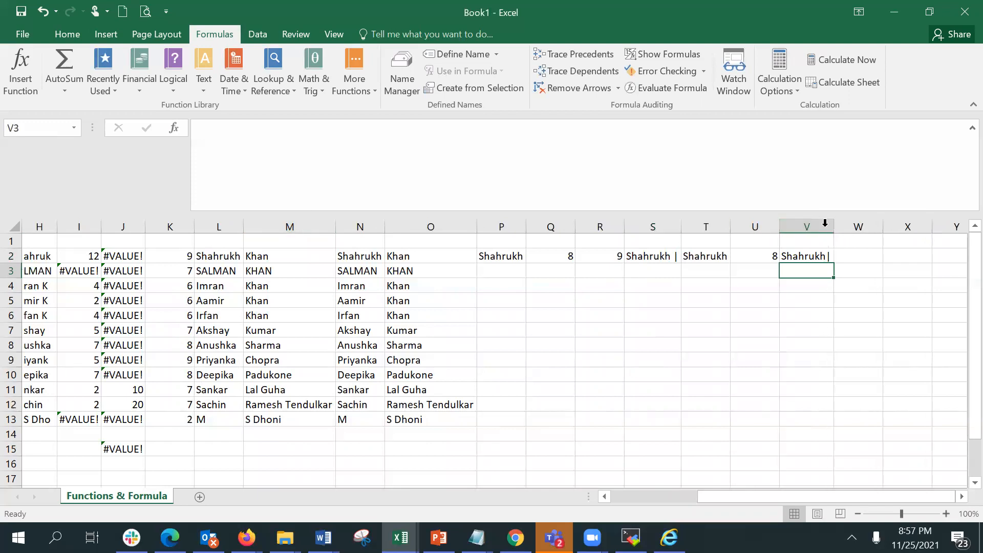
pyautogui.click(817, 259)
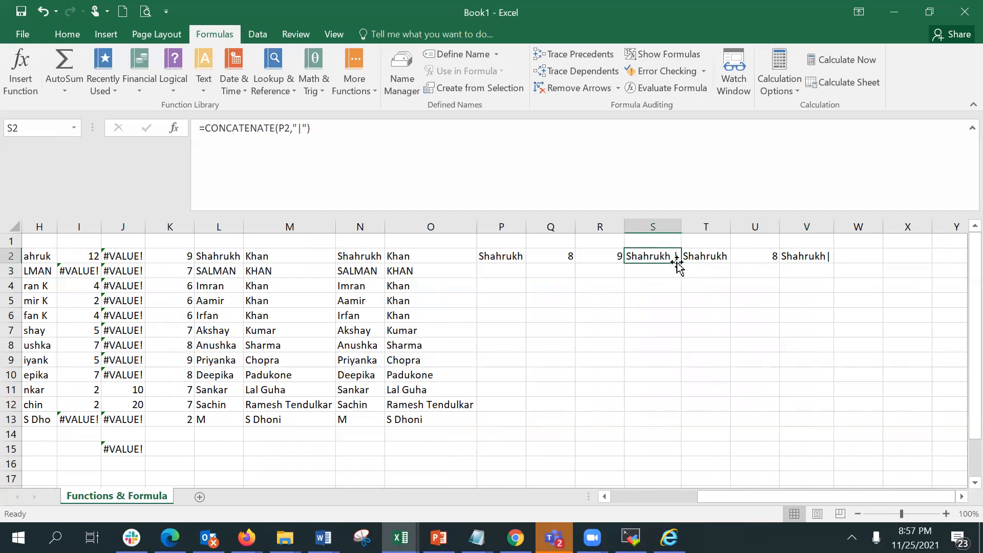
pyautogui.click(808, 257)
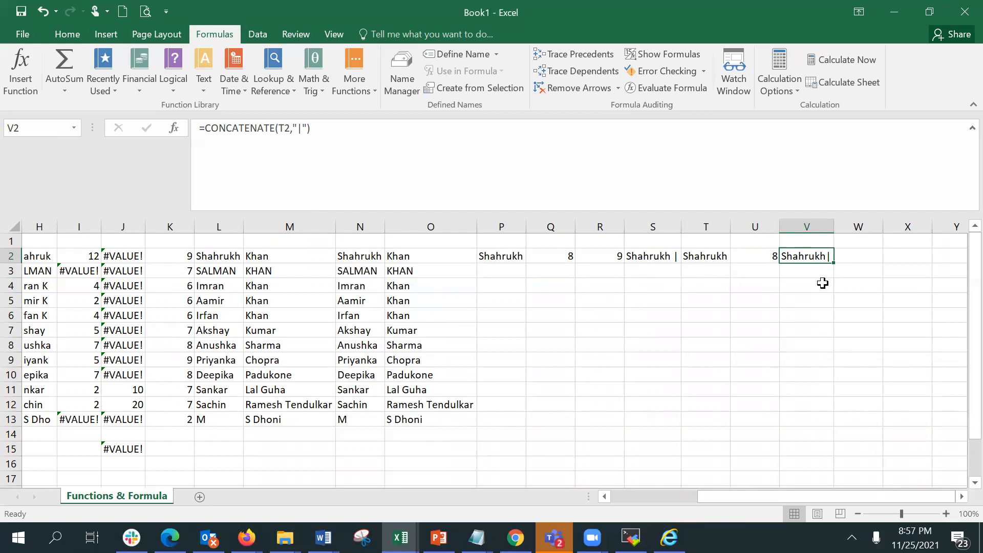
pyautogui.click(684, 255)
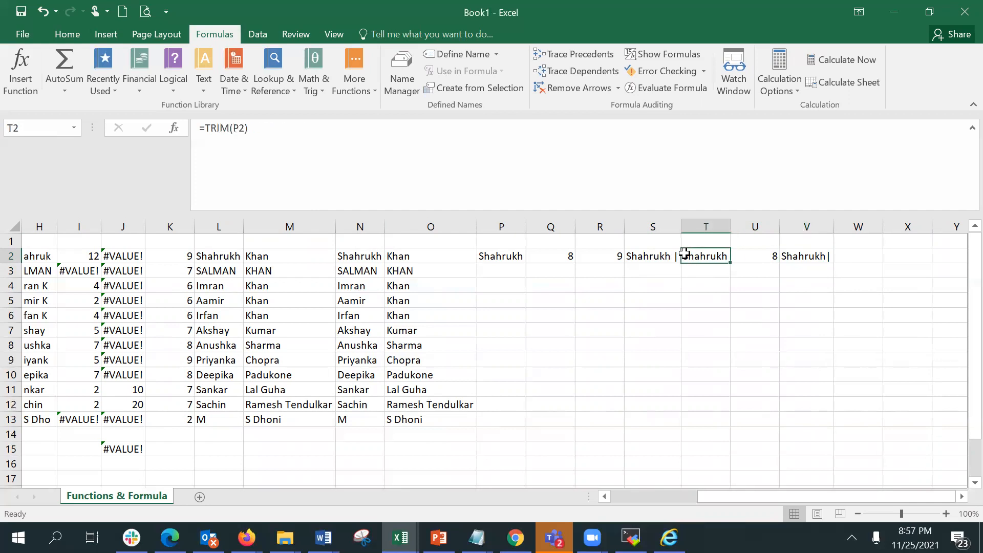
# Inspect the TRIM formula in T2 through the Function Arguments dialog, then close it.
pyautogui.doubleClick(699, 254)
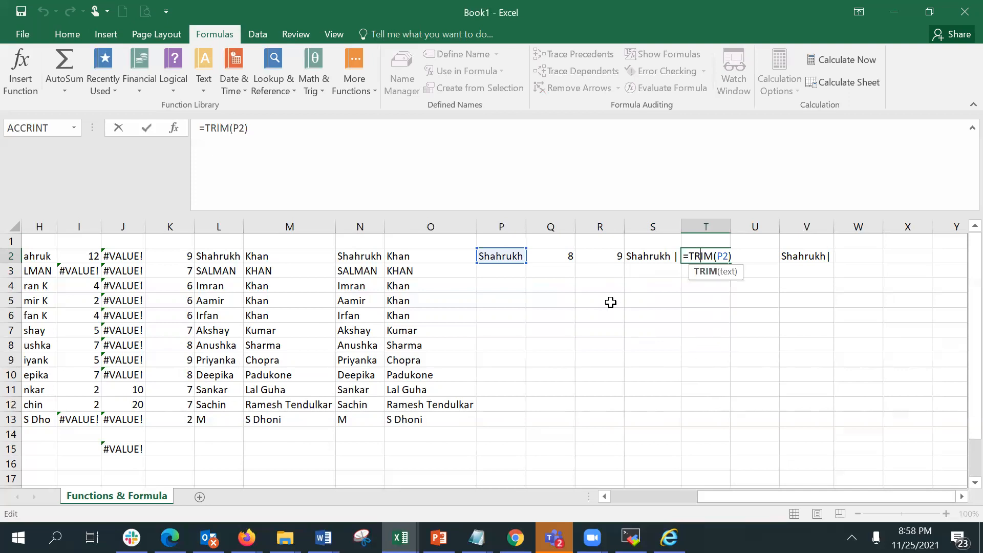
pyautogui.hotkey('ctrl', 'Return')
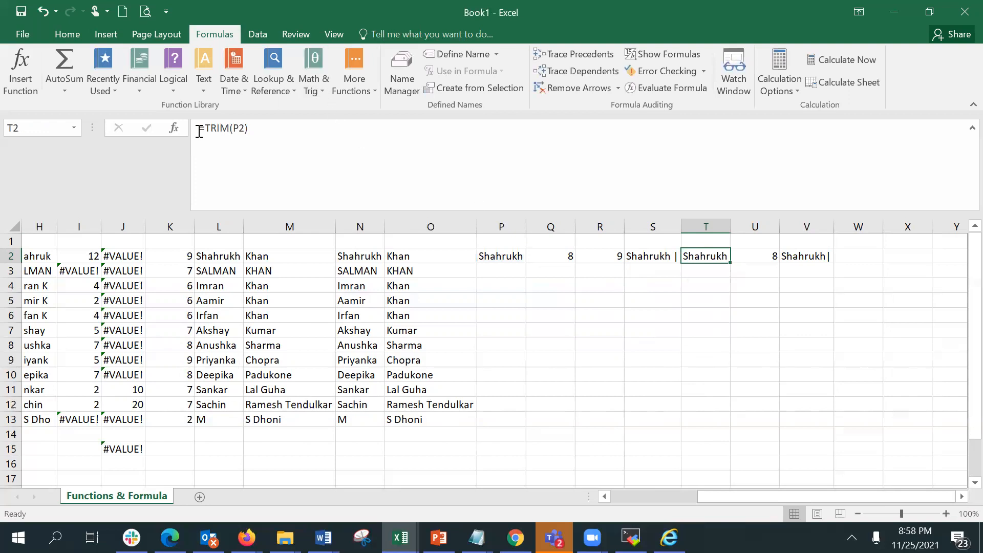
pyautogui.click(174, 128)
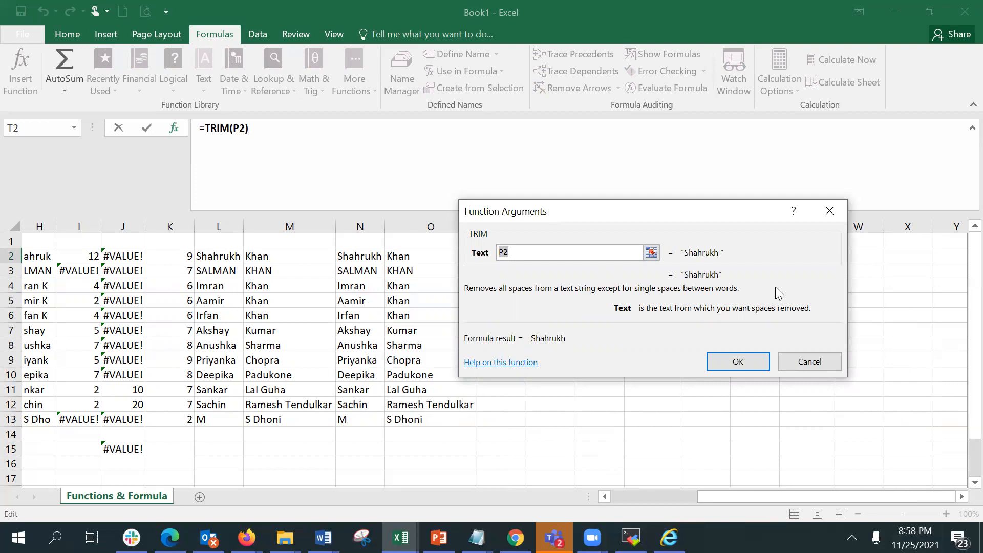
pyautogui.click(756, 363)
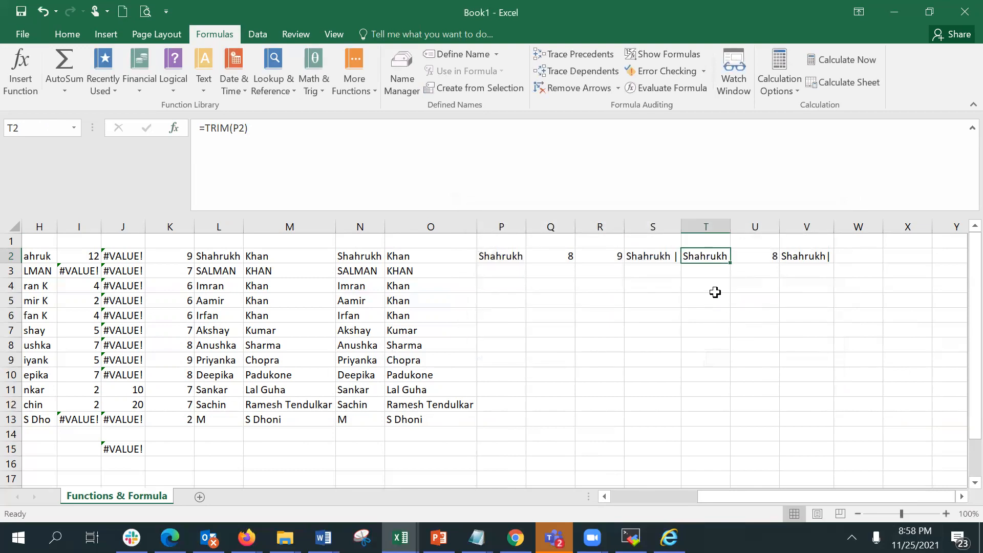
pyautogui.click(499, 286)
pyautogui.click(495, 270)
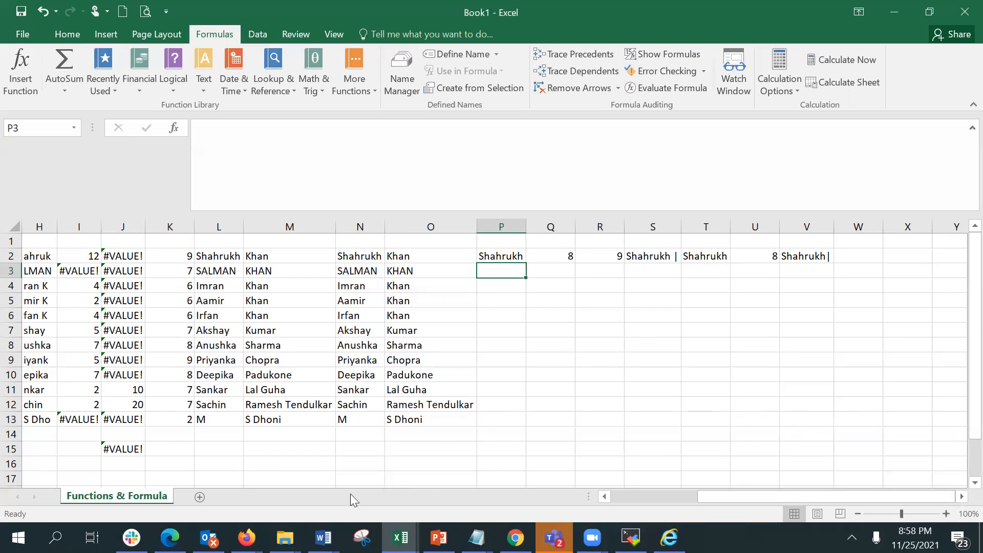
# Enter "Shahrukh Khan" with extra spaces between and around the words in A14.
pyautogui.moveTo(772, 496); pyautogui.dragTo(615, 500)
pyautogui.click(113, 435)
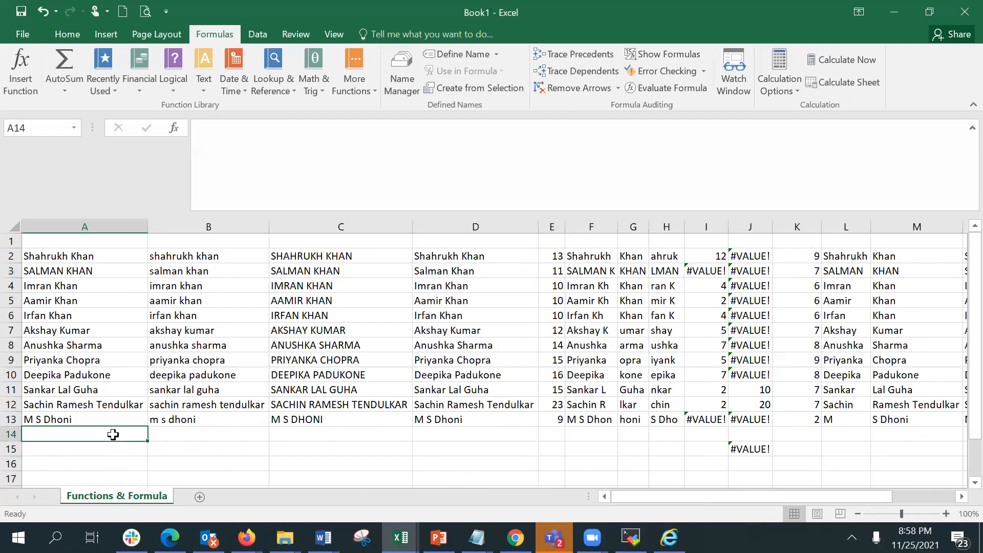
pyautogui.click(218, 141)
pyautogui.write('Sh')
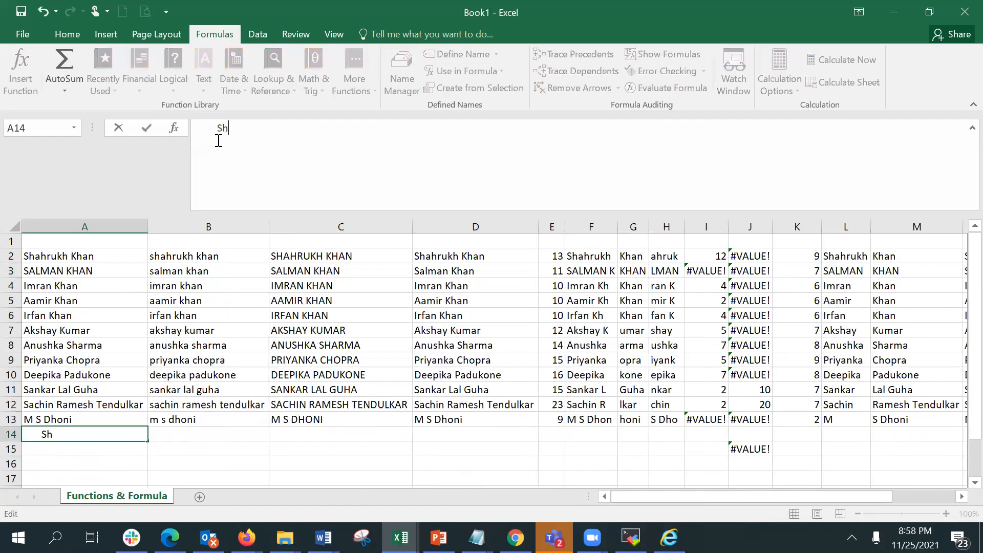
pyautogui.write('ahrukh   Khan')
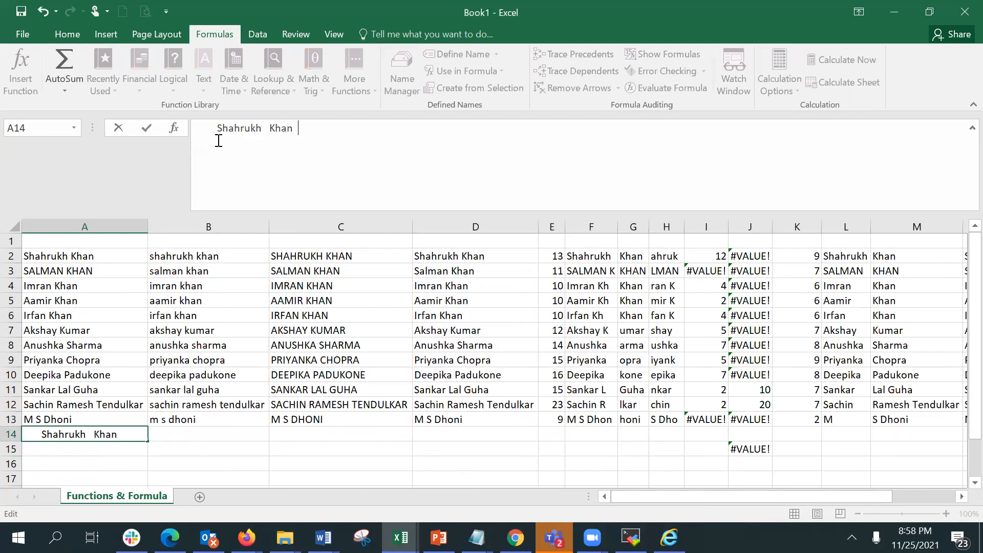
pyautogui.press('Return')
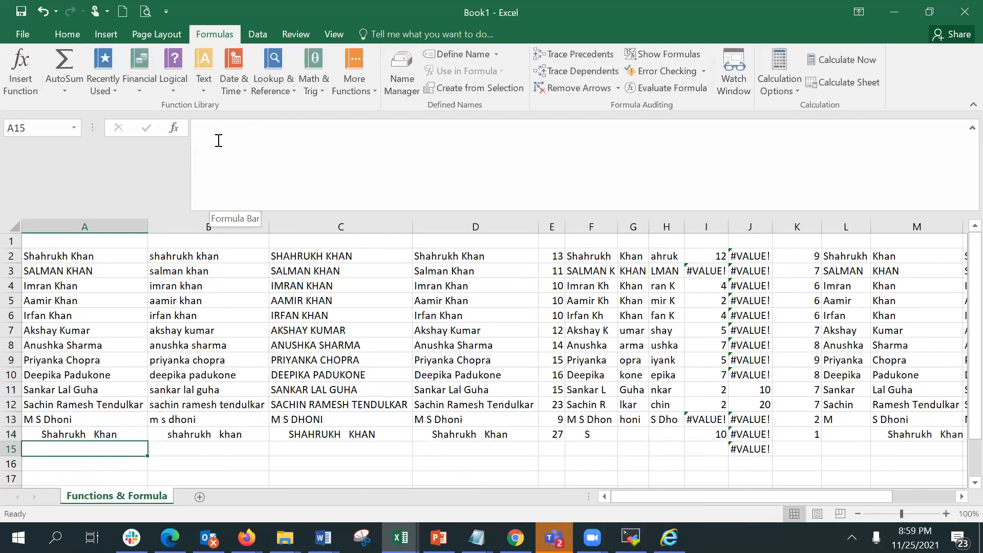
# Enter "Salman Khan" with extra spaces between the words in A15.
pyautogui.write('S')
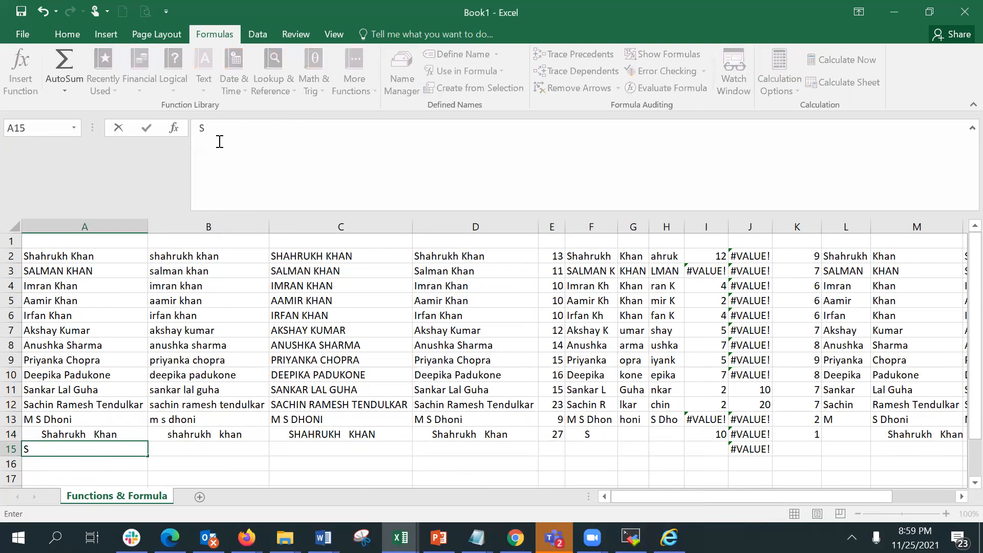
pyautogui.write('alman')
pyautogui.press('BackSpace')
pyautogui.write('Khan')
pyautogui.press('Return')
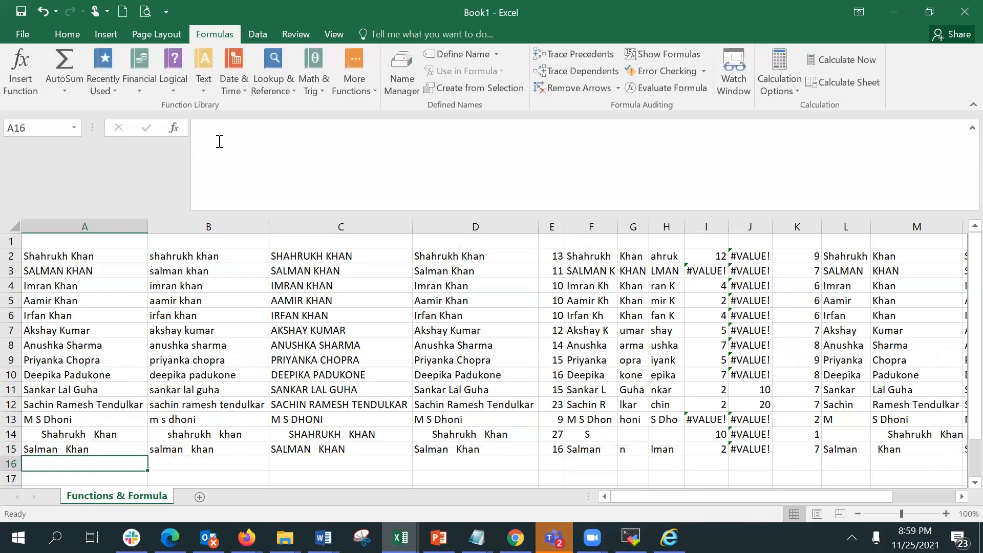
# Scroll across the sheet to review the formula results for the new rows 14 and 15.
pyautogui.press('Down')
pyautogui.press('Down')
pyautogui.press('Up')
pyautogui.press('Up')
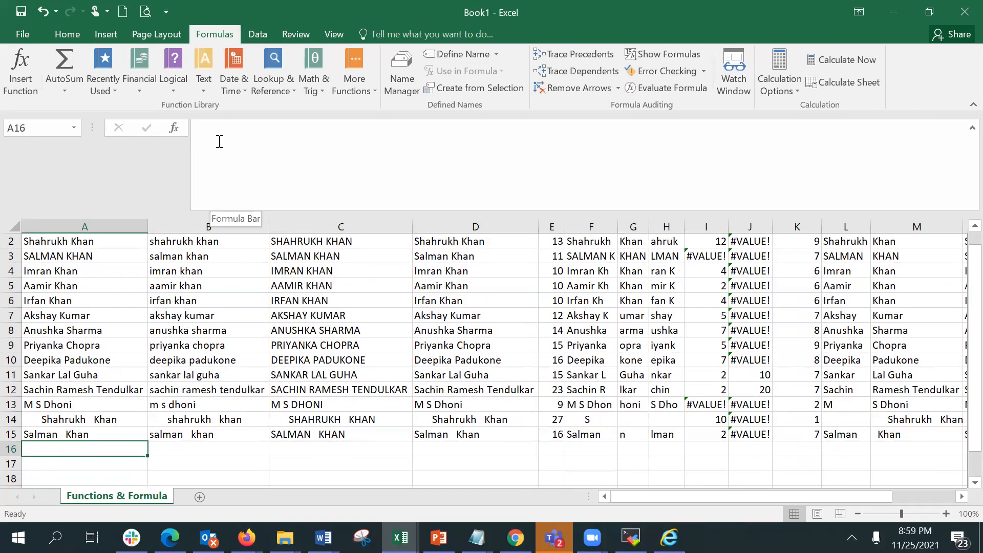
pyautogui.moveTo(820, 496); pyautogui.dragTo(865, 493)
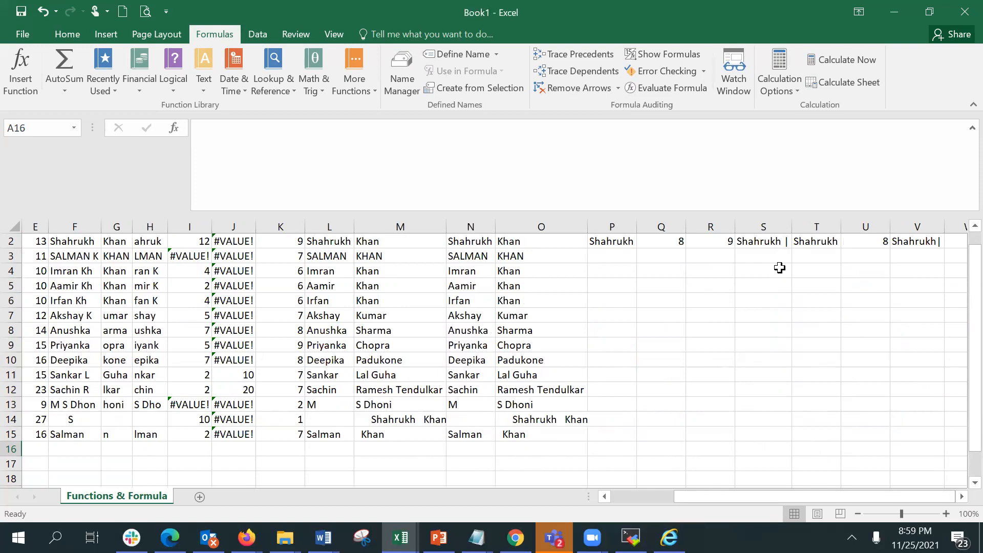
pyautogui.scroll(1, 784, 264)
pyautogui.click(802, 257)
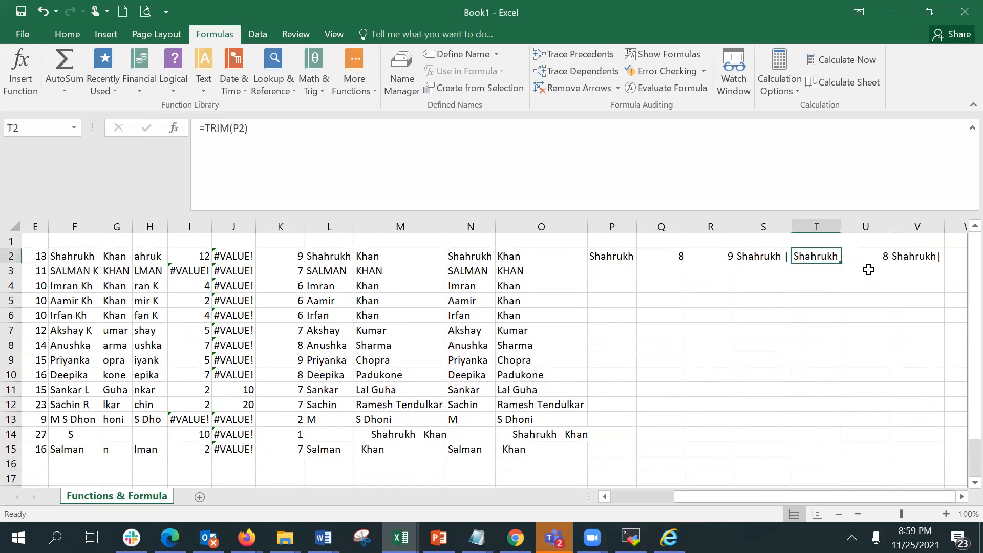
# Fill the TRIM formula from T2 down through T15.
pyautogui.moveTo(841, 264); pyautogui.dragTo(828, 452)
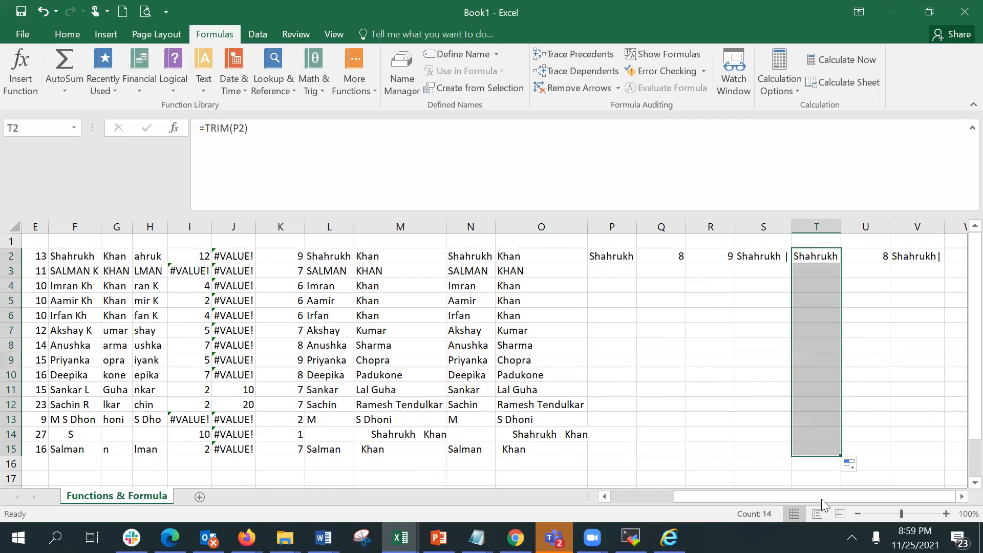
pyautogui.click(804, 258)
pyautogui.moveTo(841, 263); pyautogui.dragTo(827, 458)
pyautogui.click(828, 449)
pyautogui.click(821, 257)
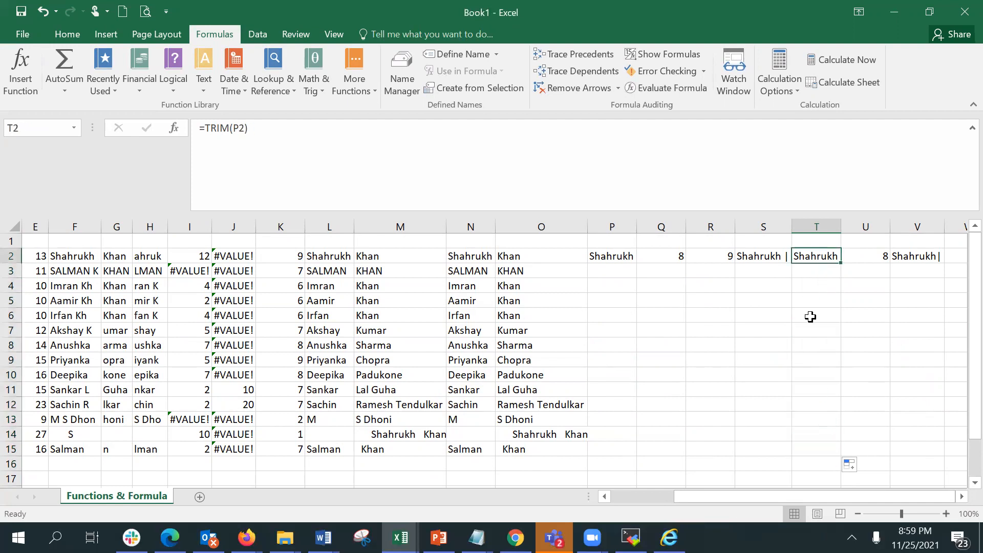
pyautogui.keyDown('shift'); pyautogui.click(825, 452); pyautogui.keyUp('shift')
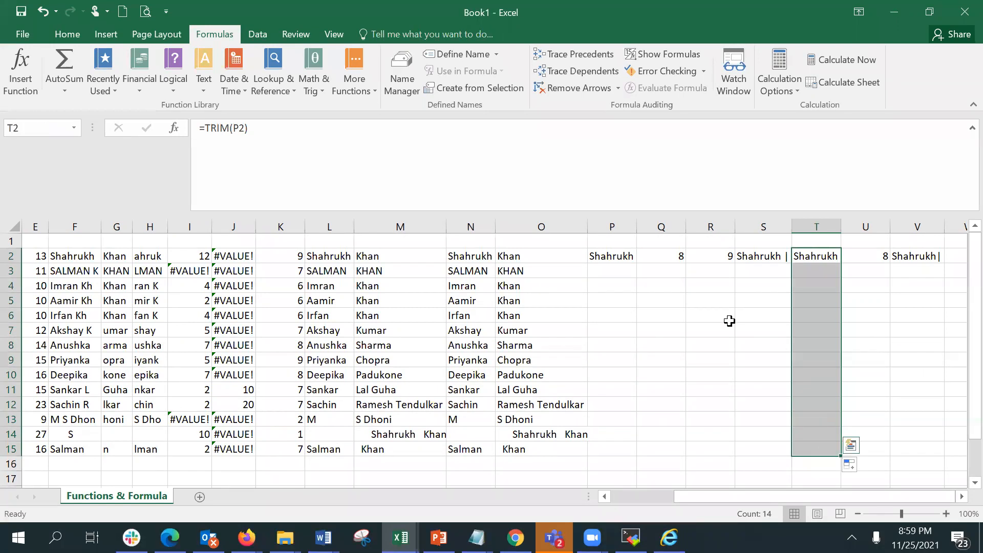
# Inspect the formulas in P2 and T3 to see which cells they reference.
pyautogui.click(609, 261)
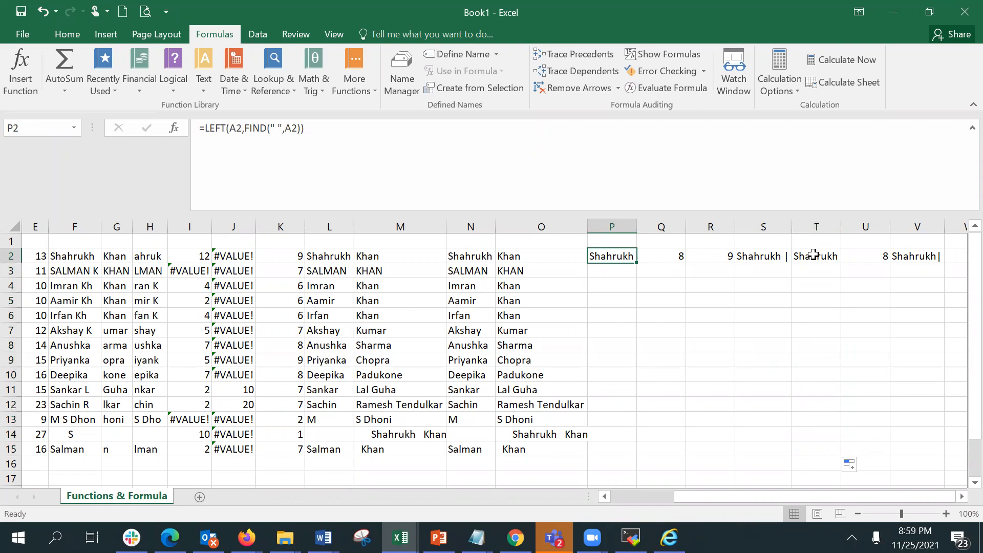
pyautogui.click(811, 254)
pyautogui.click(820, 270)
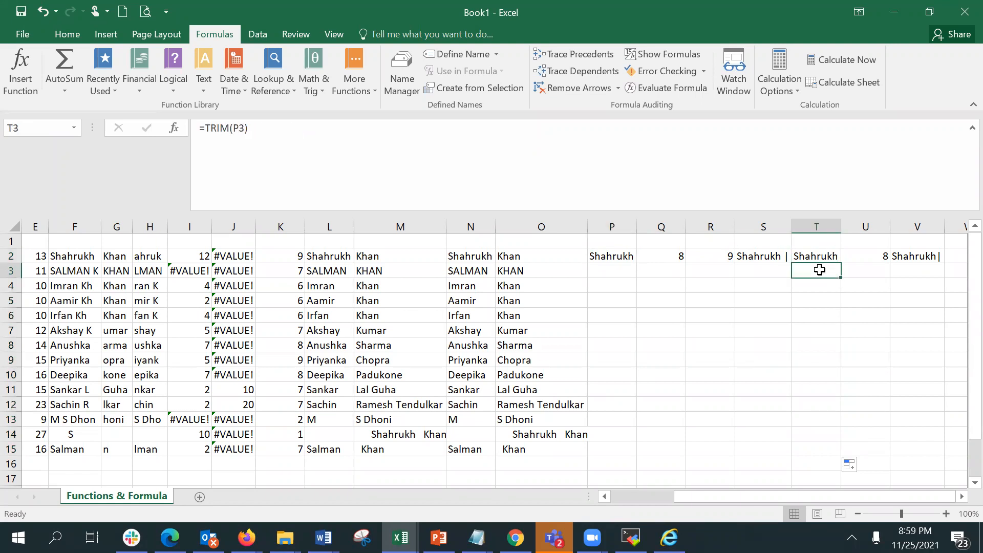
pyautogui.click(237, 129)
pyautogui.press('Escape')
# Change the formula in T14 to =TRIM(A14) so it trims the original name.
pyautogui.click(817, 434)
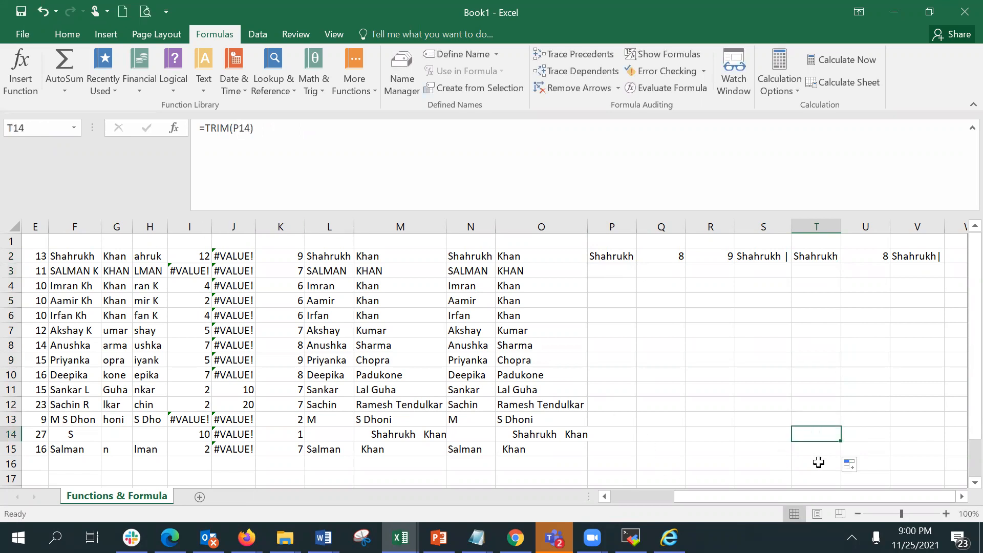
pyautogui.write('A')
pyautogui.press('Escape')
pyautogui.click(239, 127)
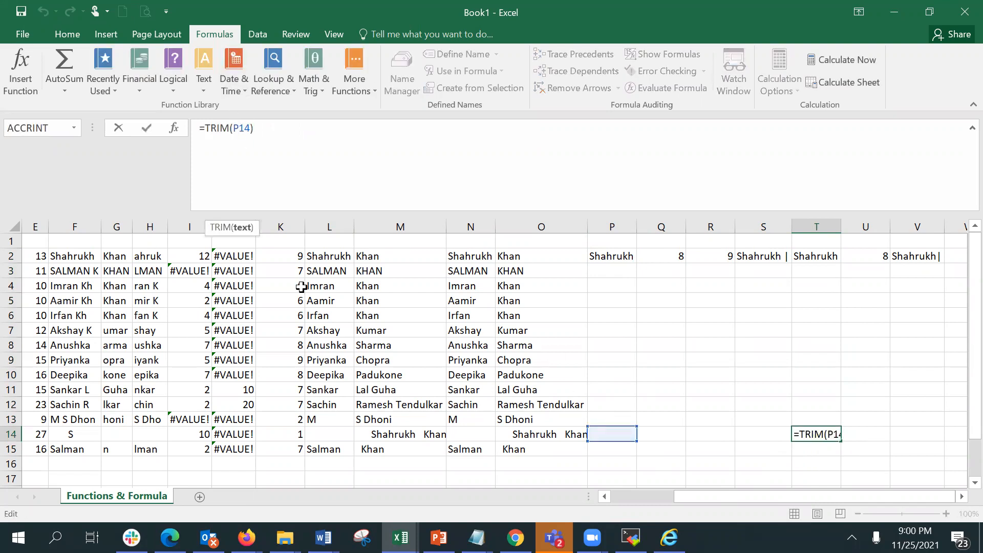
pyautogui.press('BackSpace')
pyautogui.write('A')
pyautogui.press('Return')
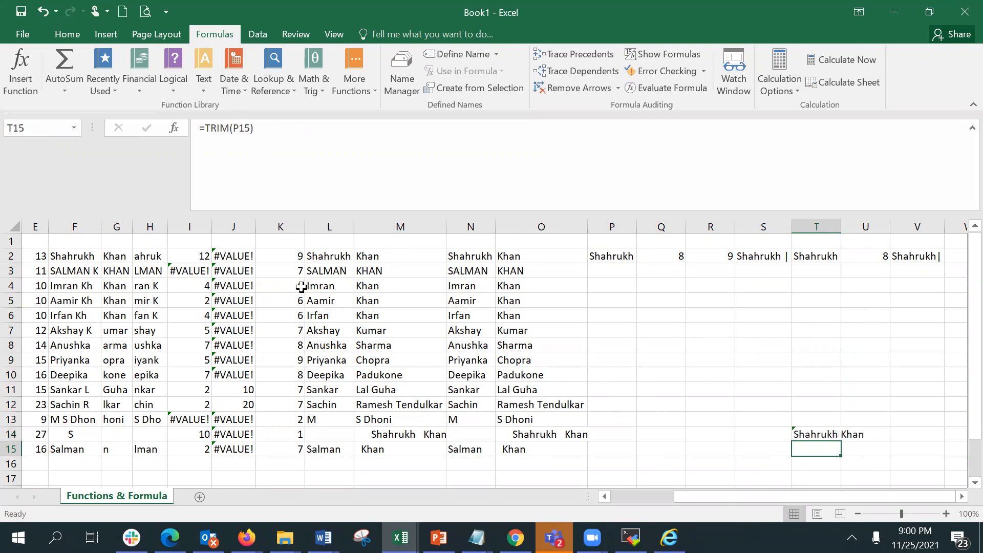
# Change the formula in T15 to =TRIM(A15).
pyautogui.click(239, 127)
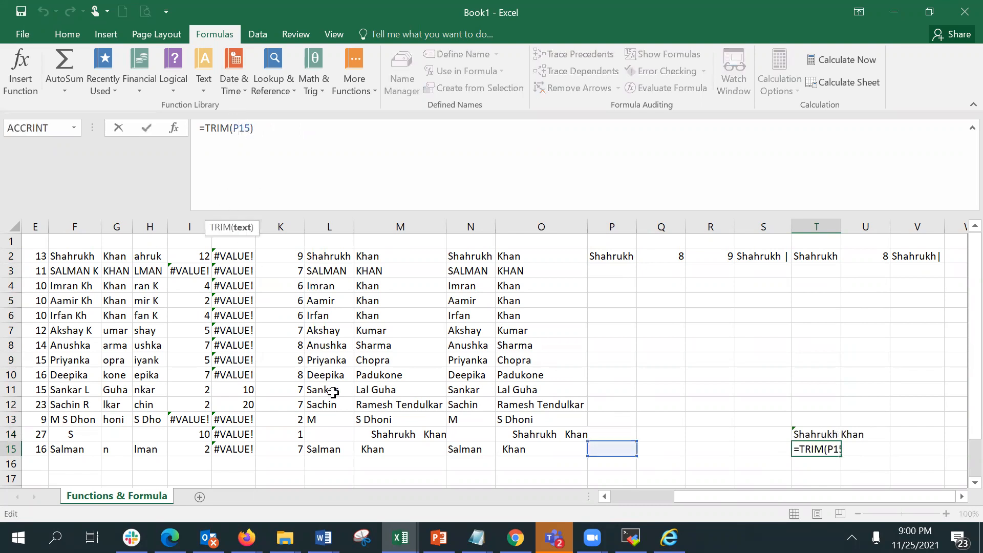
pyautogui.press('BackSpace')
pyautogui.write('A')
pyautogui.press('Return')
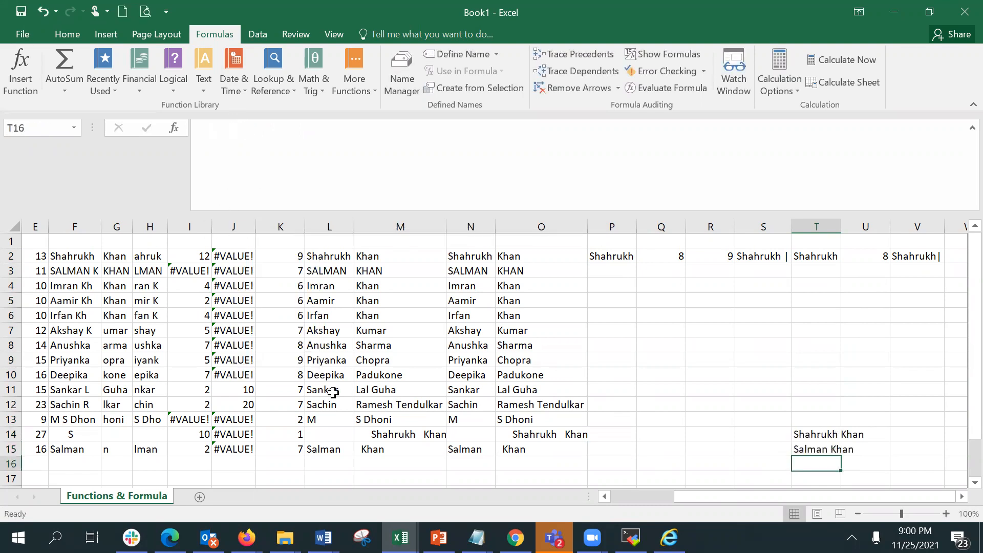
# Autofit column T's width to fit the trimmed names in T14 and T15.
pyautogui.doubleClick(842, 227)
pyautogui.click(839, 436)
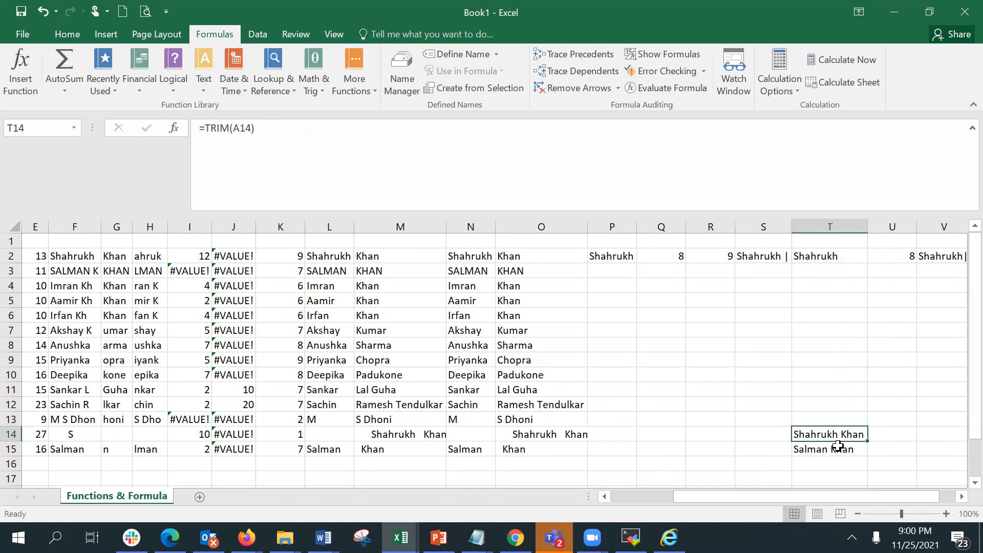
pyautogui.click(838, 446)
# Compare the spaced names in A14:A15 with the trimmed results in T14:T15.
pyautogui.moveTo(803, 496); pyautogui.dragTo(700, 501)
pyautogui.click(71, 438)
pyautogui.click(74, 452)
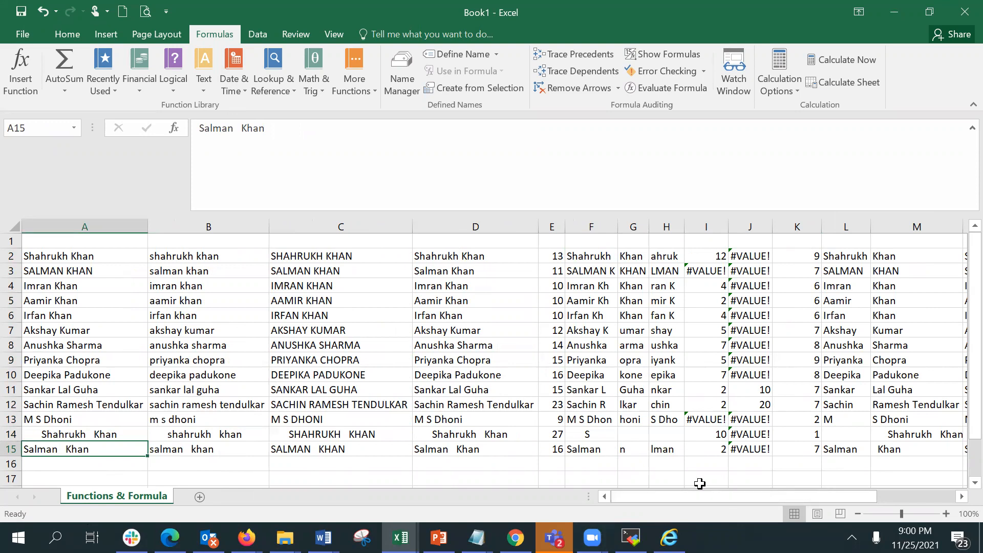
pyautogui.moveTo(690, 493); pyautogui.dragTo(826, 496)
pyautogui.moveTo(801, 436); pyautogui.dragTo(801, 450)
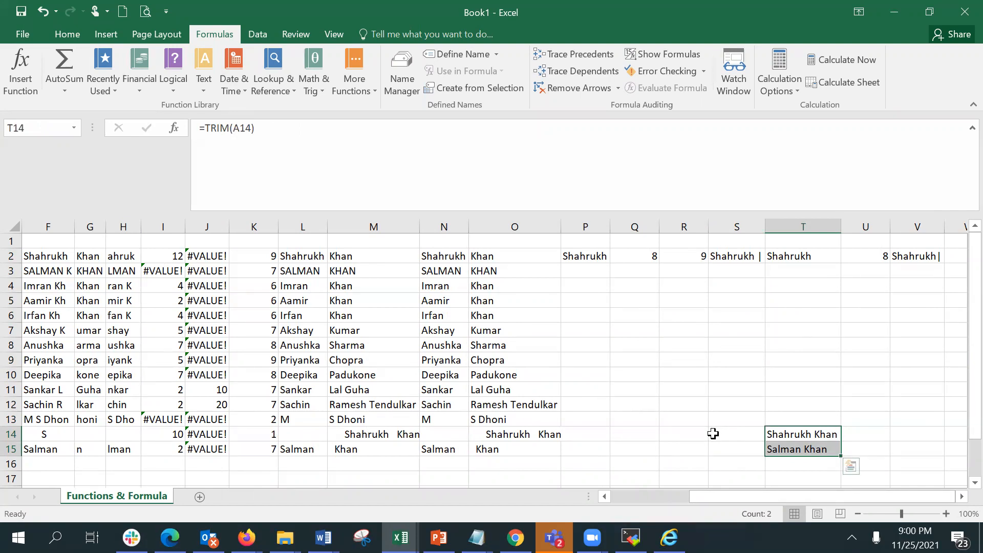
pyautogui.click(714, 434)
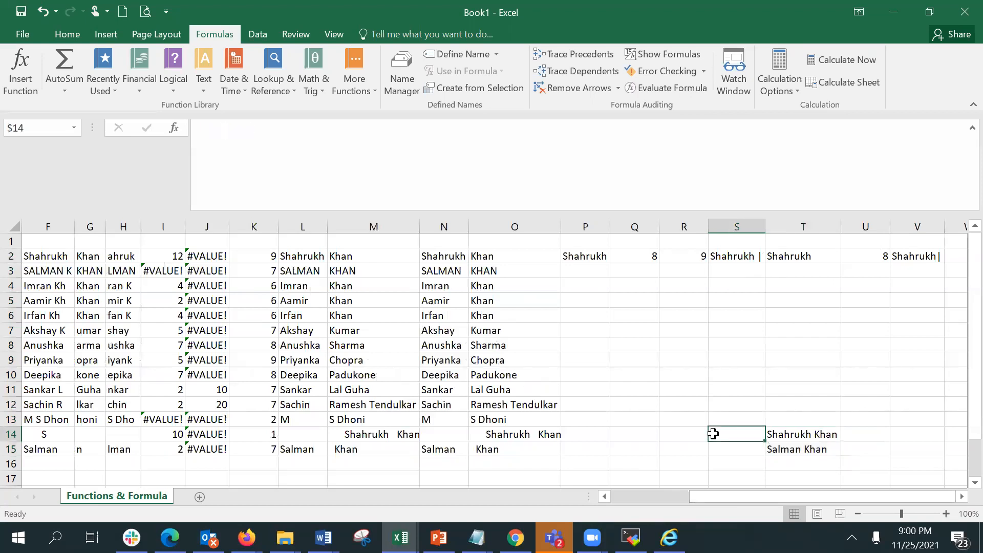
pyautogui.click(563, 431)
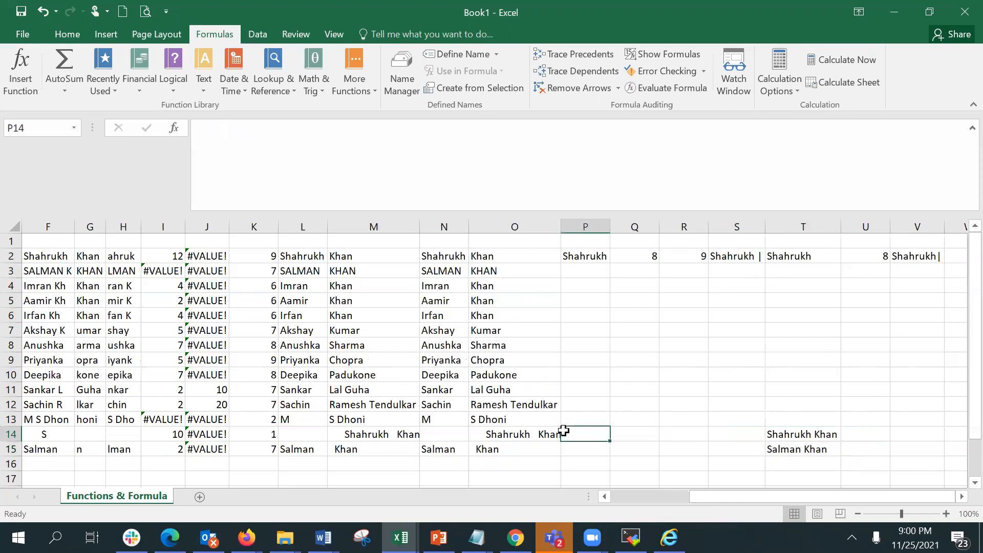
pyautogui.scroll(-3, 563, 431)
pyautogui.moveTo(820, 497); pyautogui.dragTo(690, 501)
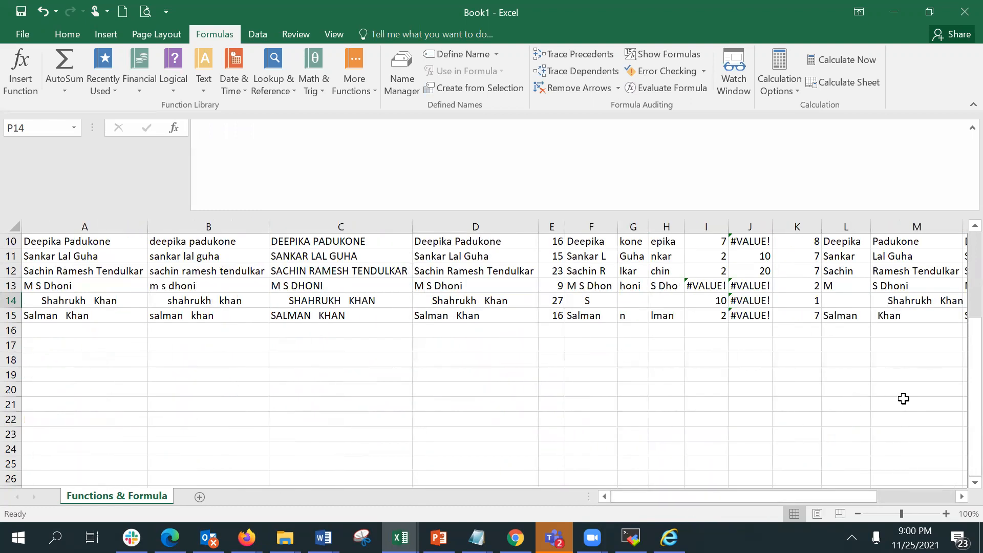
pyautogui.moveTo(962, 419); pyautogui.dragTo(924, 417)
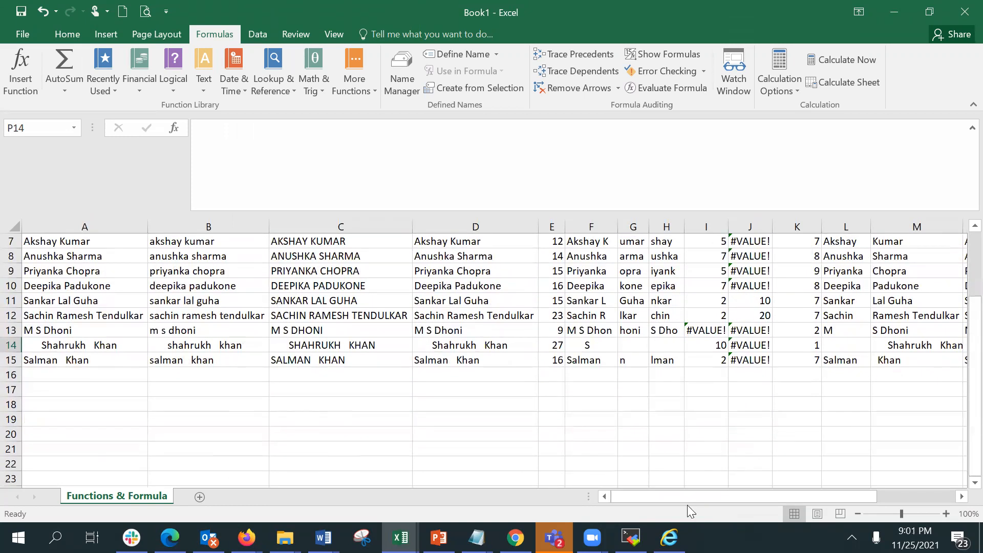
pyautogui.moveTo(589, 497); pyautogui.dragTo(558, 497)
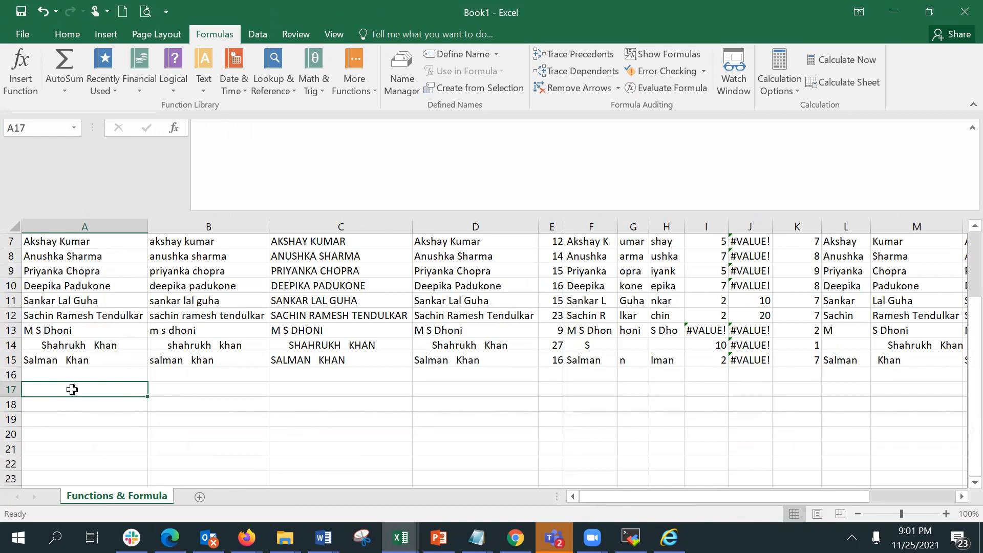
# Enter =TODAY() in A17.
pyautogui.write('=')
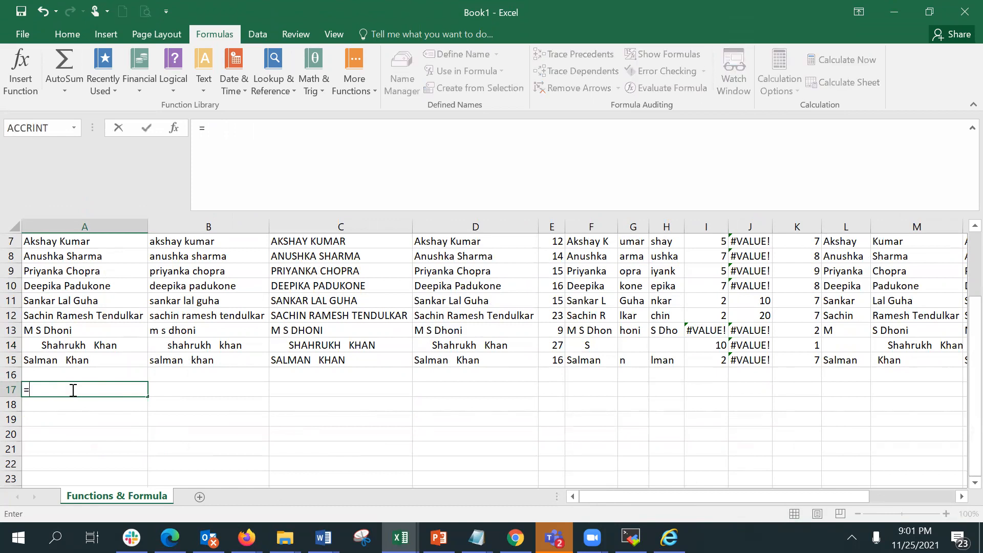
pyautogui.write('toda')
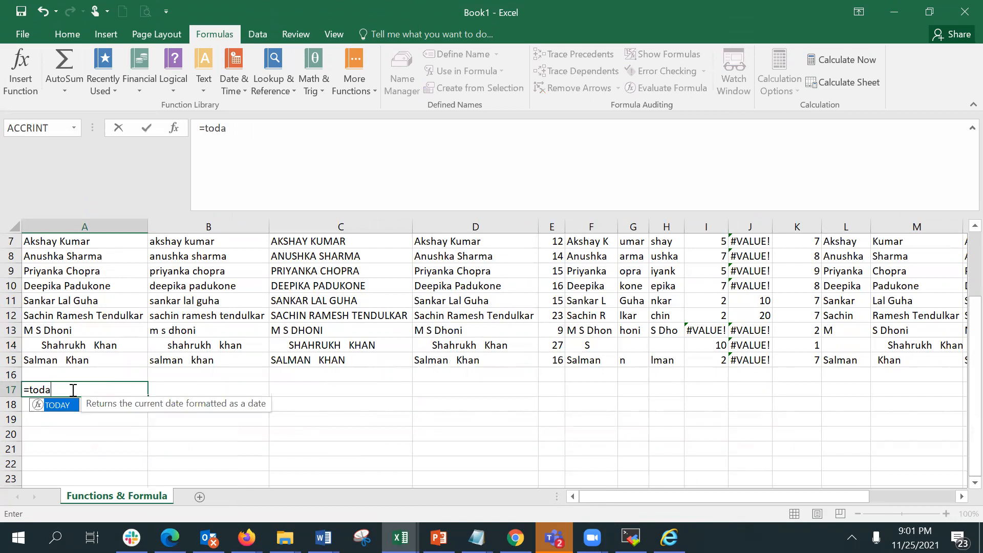
pyautogui.press('Tab')
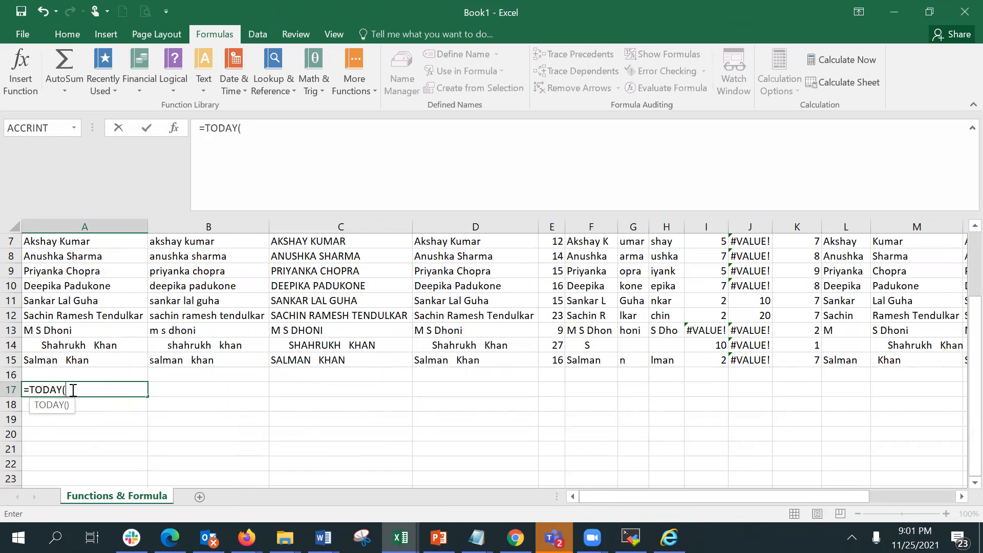
pyautogui.write(')')
pyautogui.press('Return')
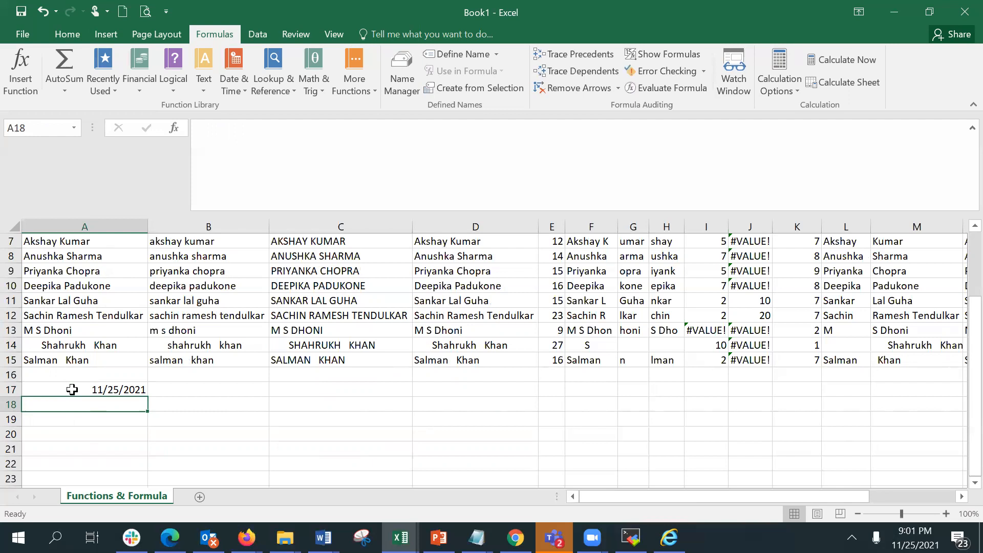
# Enter =NOW() in B17.
pyautogui.click(72, 390)
pyautogui.press('Right')
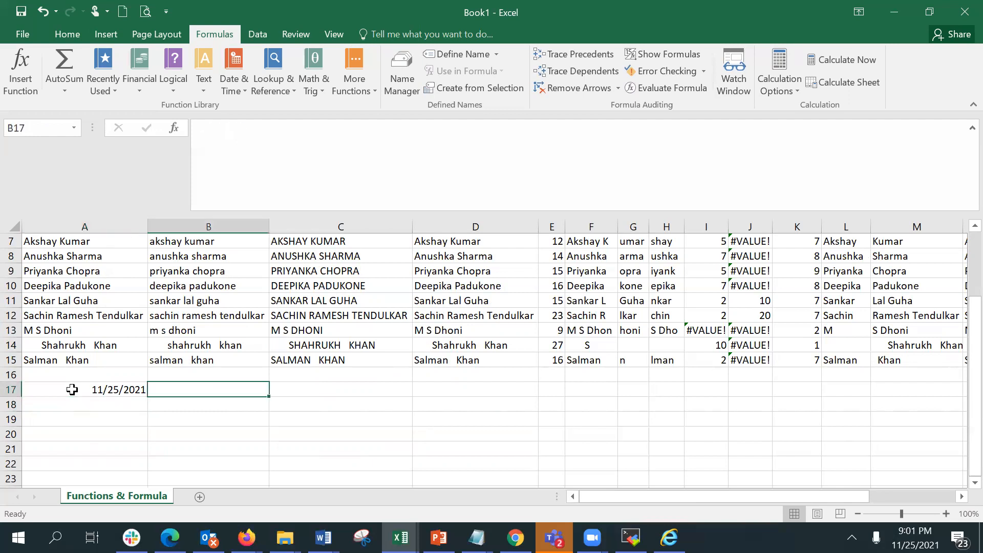
pyautogui.write('=now')
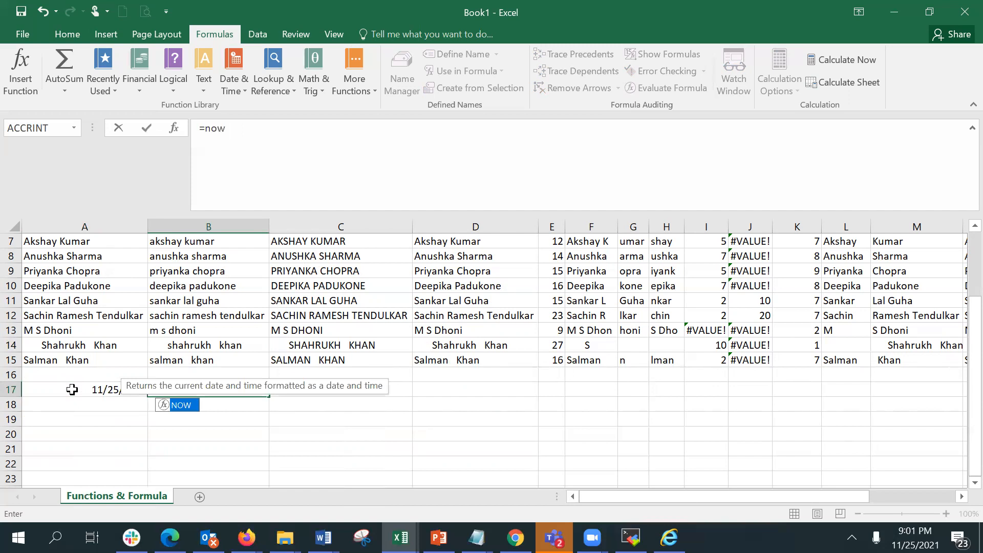
pyautogui.press('Tab')
pyautogui.press('Return')
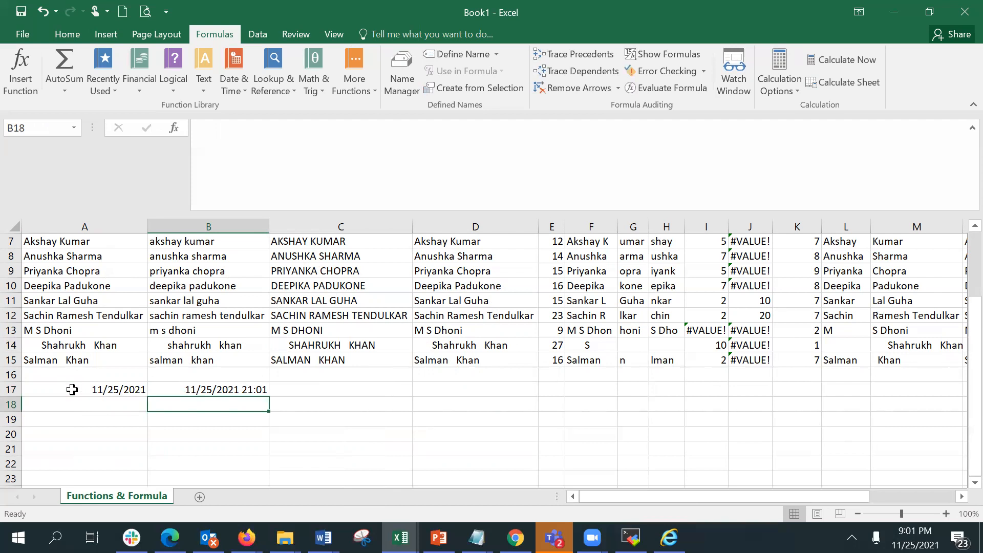
# Open the Function Arguments dialog for the TODAY formula in A17 and the NOW formula in B17.
pyautogui.click(72, 390)
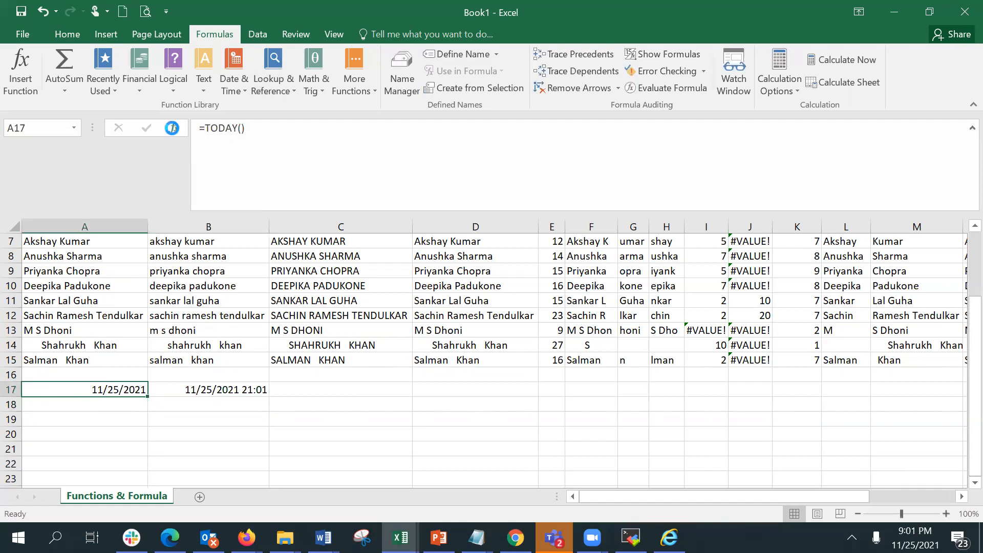
pyautogui.click(174, 128)
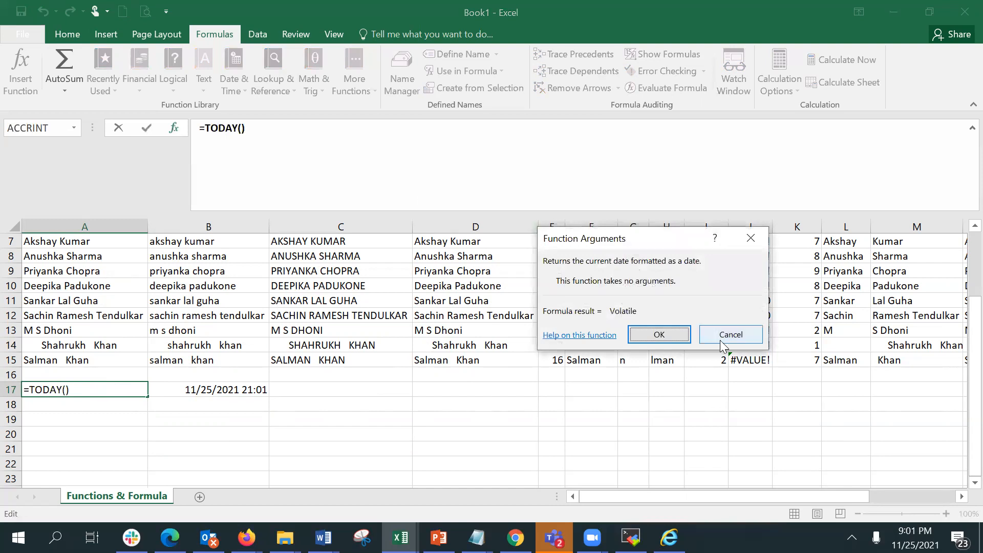
pyautogui.click(661, 335)
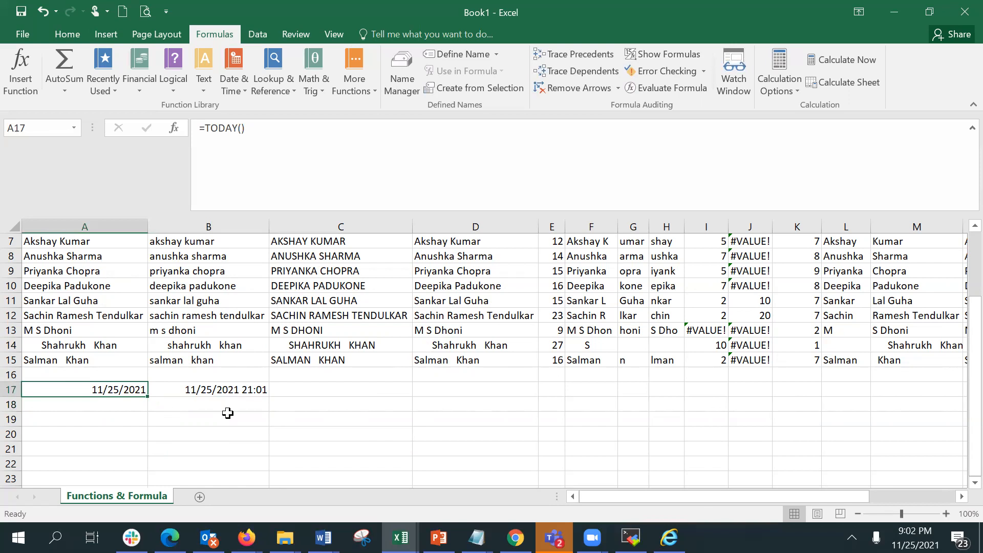
pyautogui.click(216, 389)
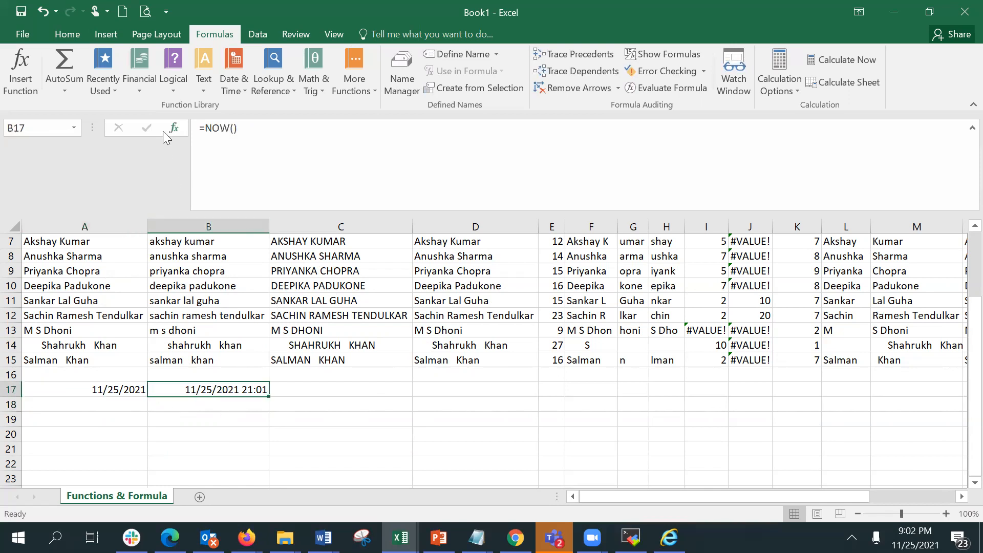
pyautogui.click(178, 130)
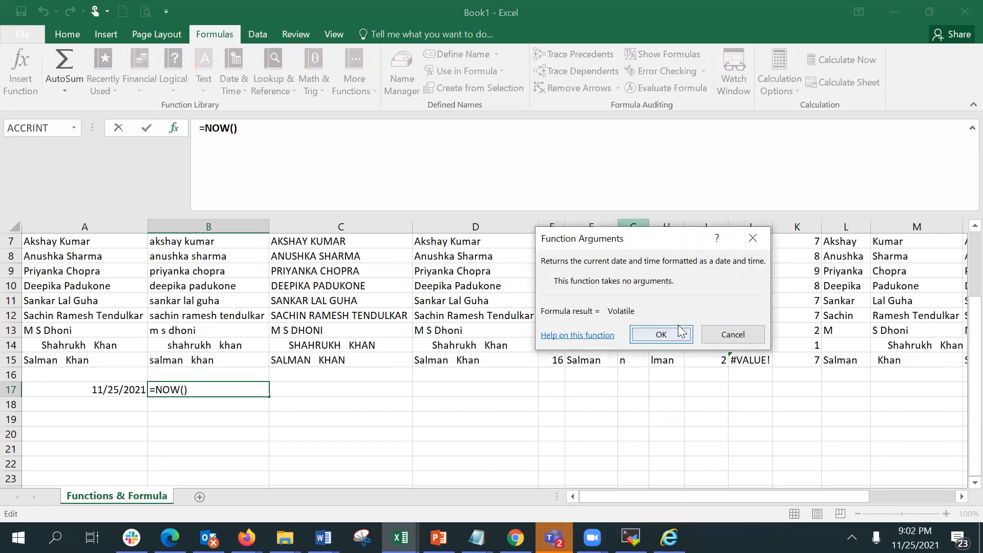
pyautogui.click(661, 334)
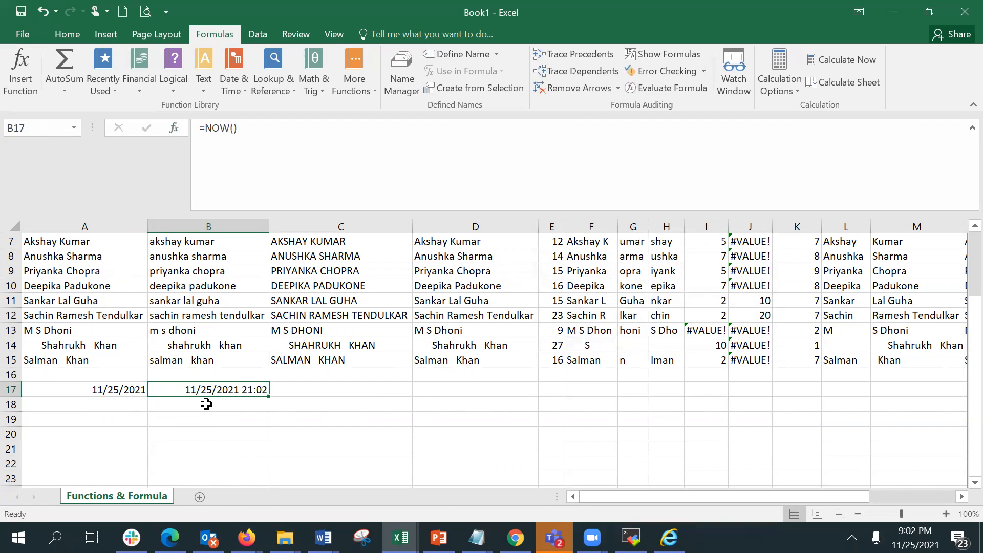
# Enter the date 6/21/2017 in A19.
pyautogui.click(206, 404)
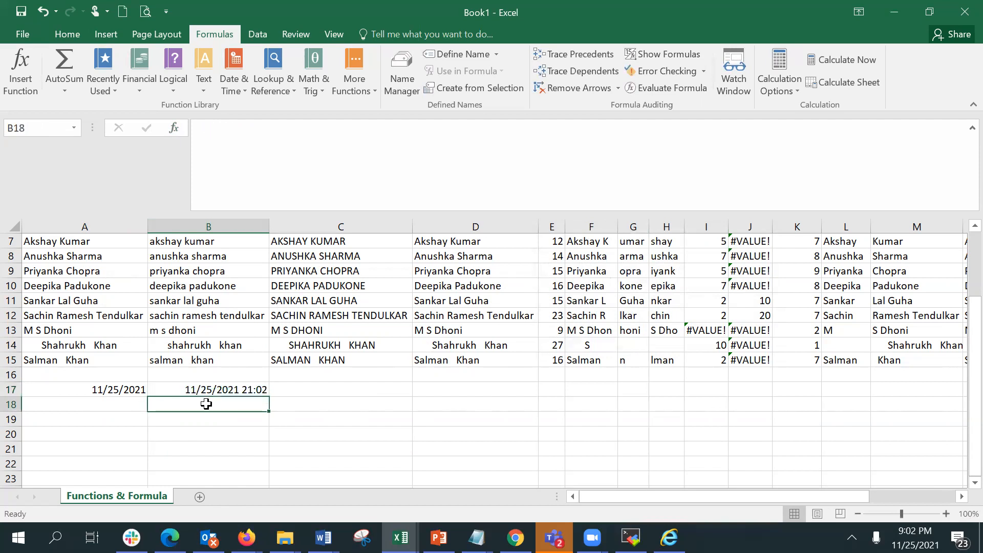
pyautogui.press('Return')
pyautogui.press('Left')
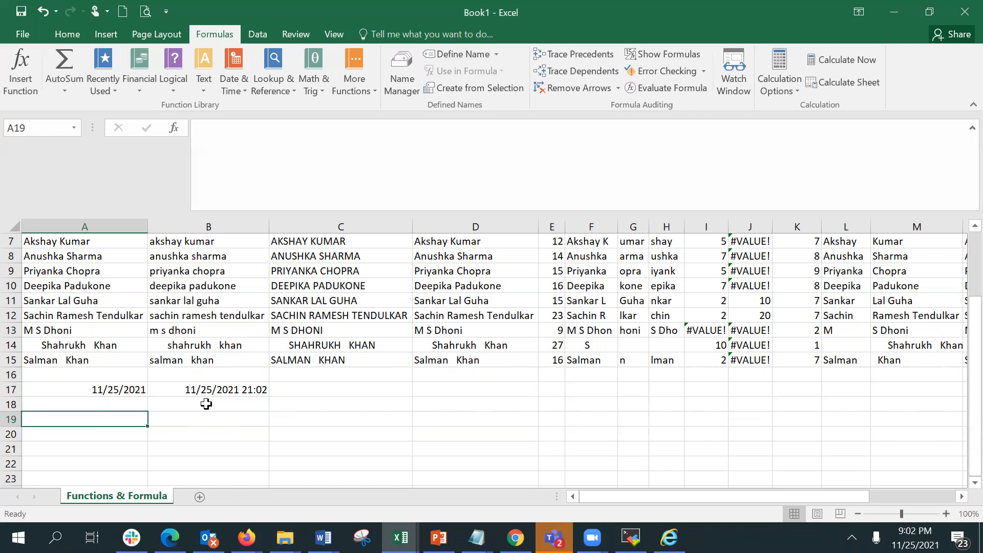
pyautogui.write('2/')
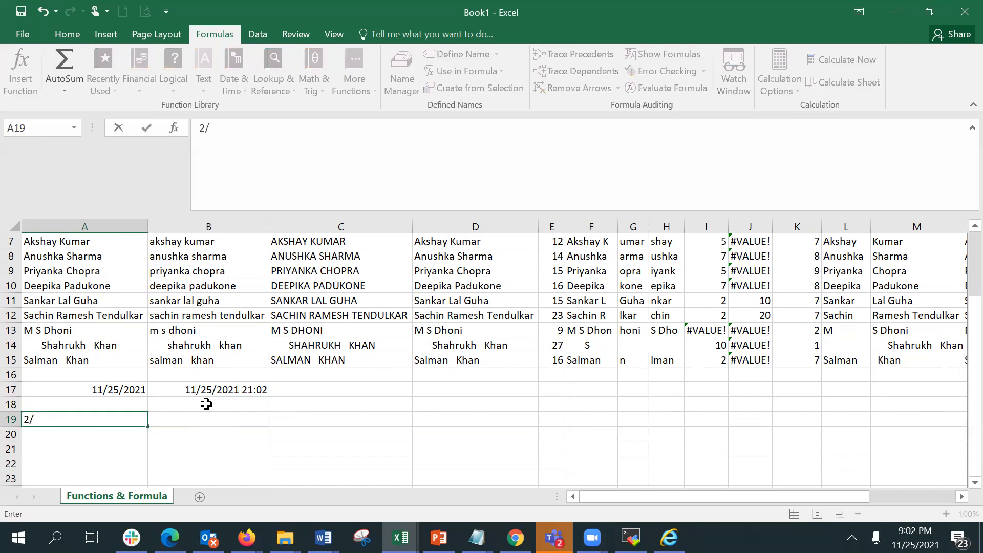
pyautogui.write('17/2')
pyautogui.press('BackSpace')
pyautogui.press('BackSpace')
pyautogui.press('BackSpace')
pyautogui.press('BackSpace')
pyautogui.press('BackSpace')
pyautogui.press('BackSpace')
pyautogui.write('6/21/2017')
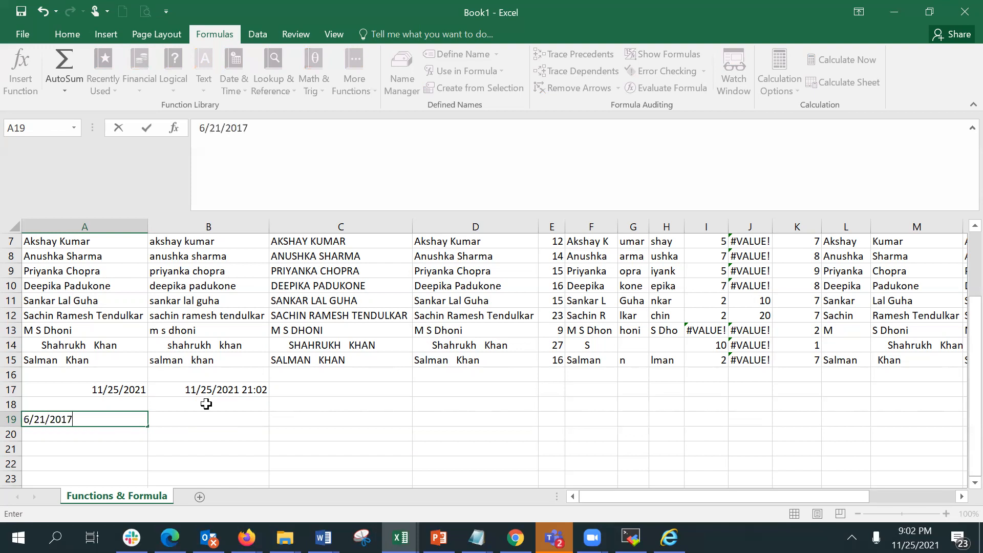
pyautogui.press('Return')
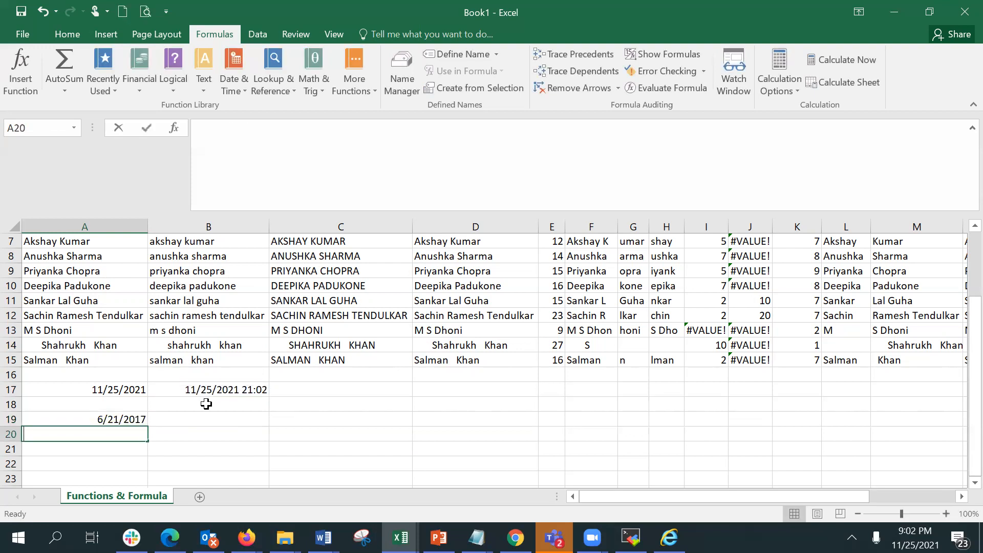
# Enter the dates 2/15/2021 in A20 and 12/12/2005 in A21.
pyautogui.write('2/15/21')
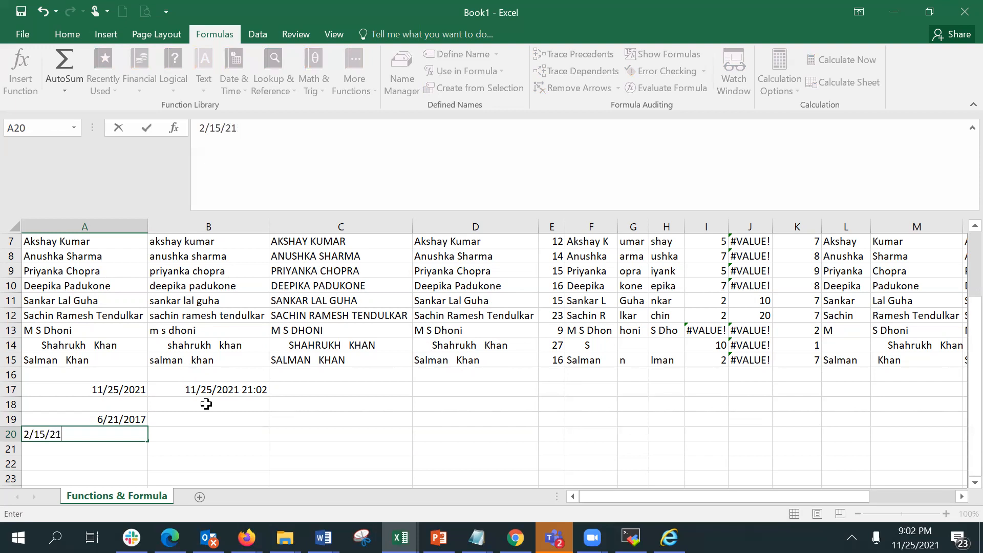
pyautogui.press('Return')
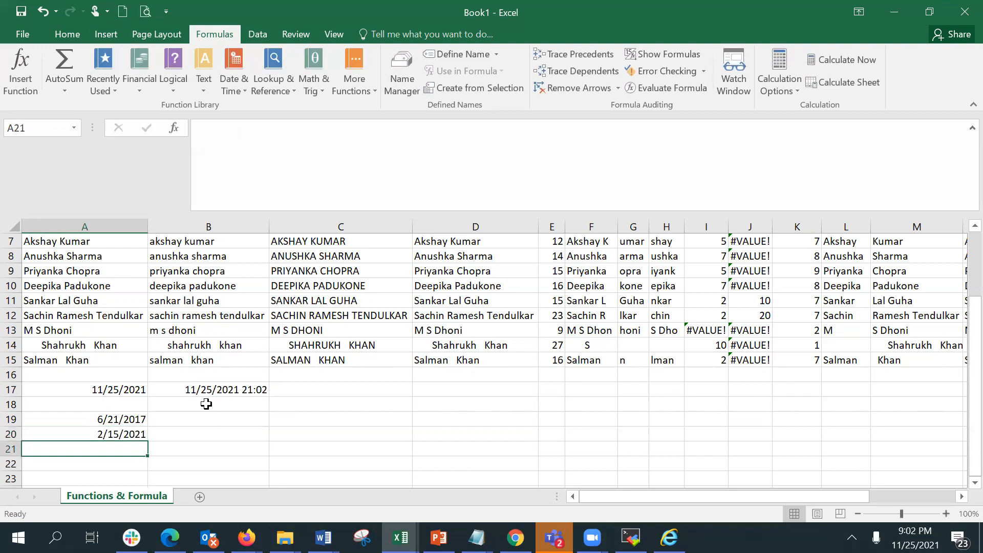
pyautogui.write('12/12/')
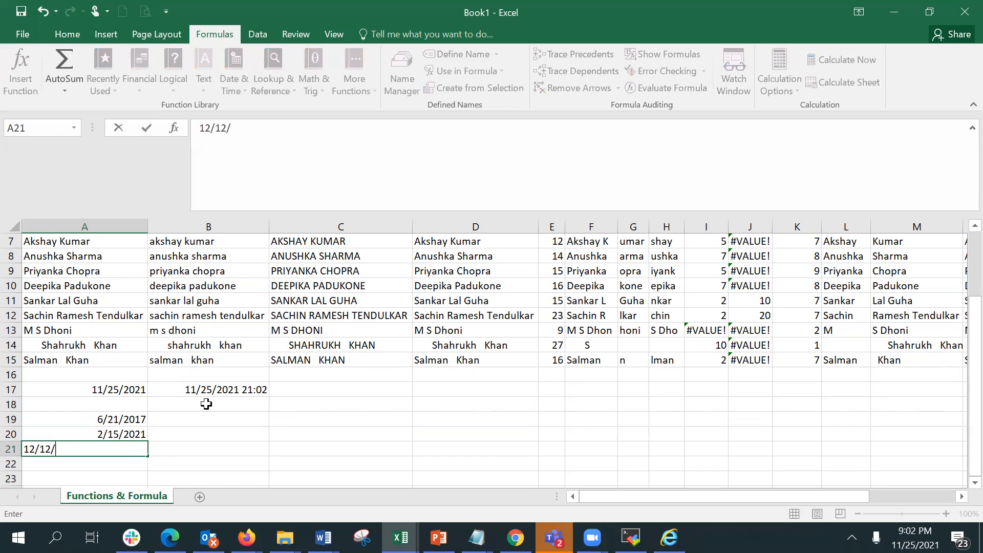
pyautogui.write('2005')
pyautogui.press('Return')
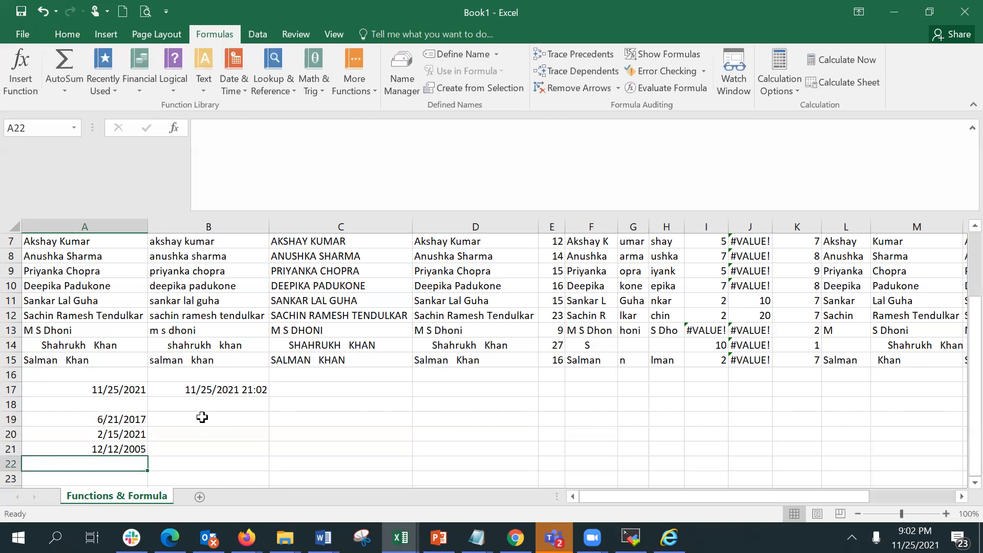
# Enter a formula in B19 subtracting A19 from A17: =A17-A19.
pyautogui.click(202, 417)
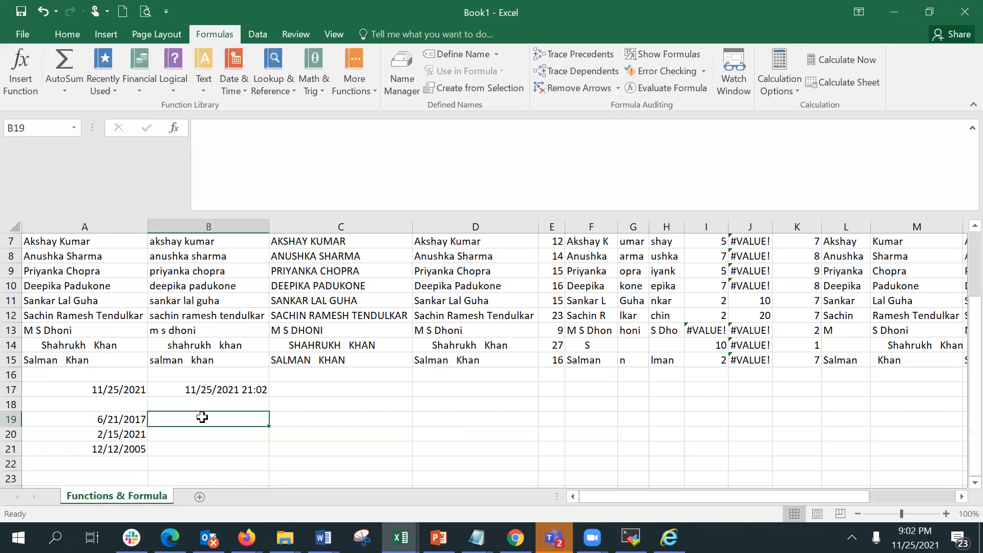
pyautogui.write('=')
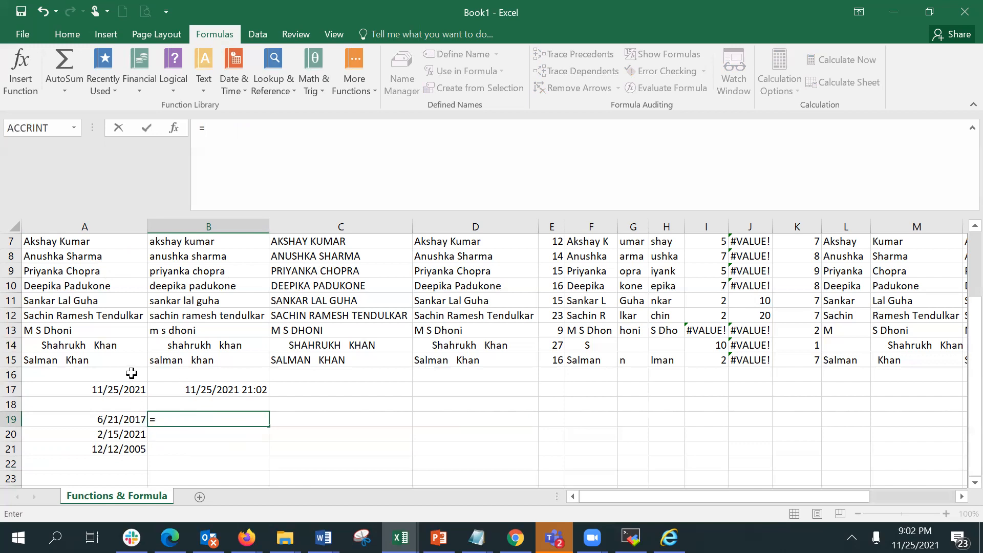
pyautogui.click(133, 390)
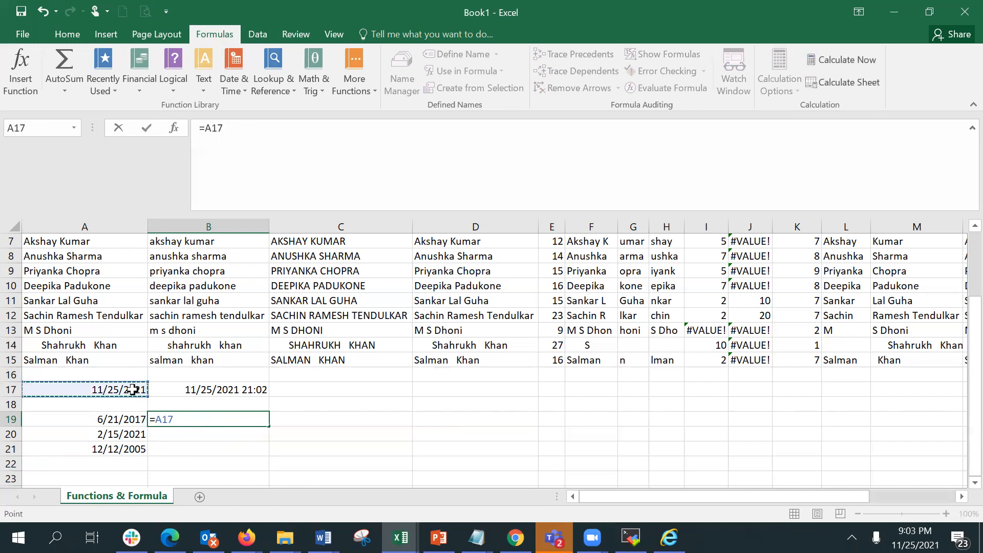
pyautogui.write('-')
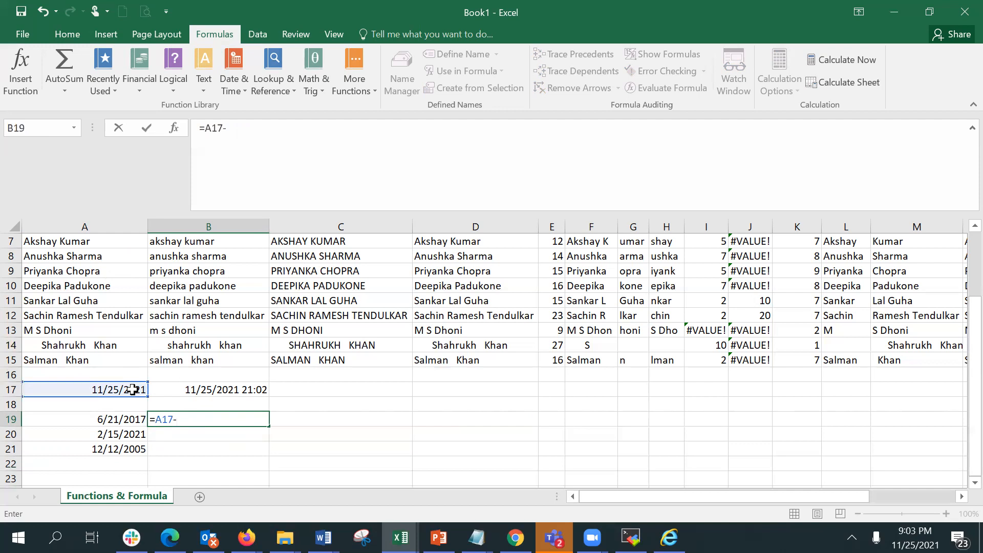
pyautogui.click(122, 417)
pyautogui.press('Return')
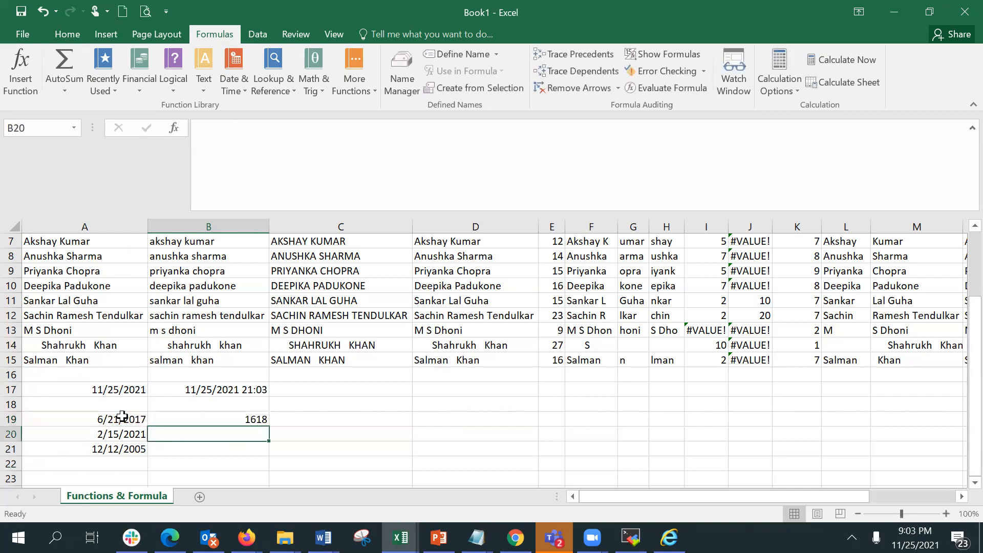
# Label B18 as days and C18 as years.
pyautogui.click(307, 414)
pyautogui.click(253, 400)
pyautogui.write('days')
pyautogui.press('Tab')
pyautogui.write('tear')
pyautogui.press('BackSpace')
pyautogui.press('BackSpace')
pyautogui.press('BackSpace')
pyautogui.press('BackSpace')
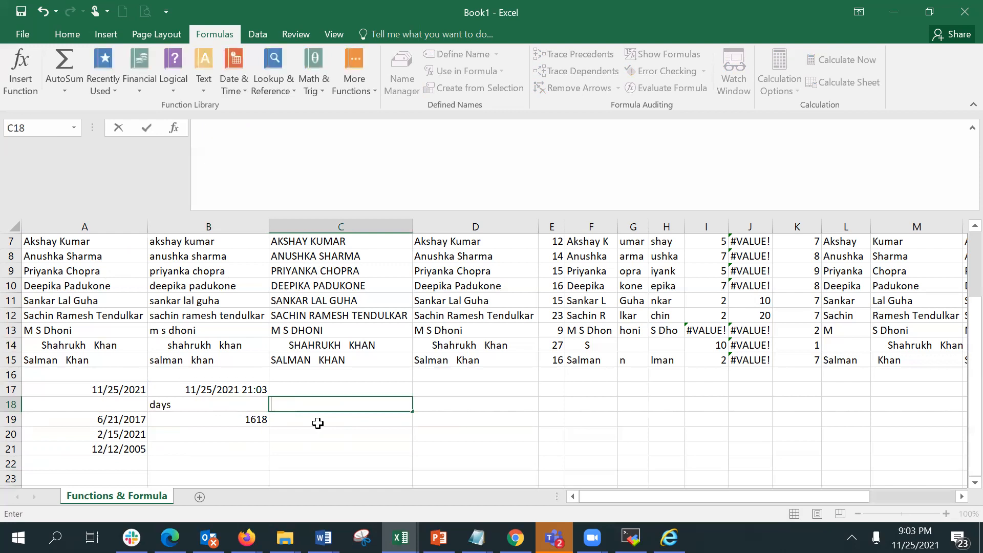
pyautogui.write('years')
pyautogui.press('Return')
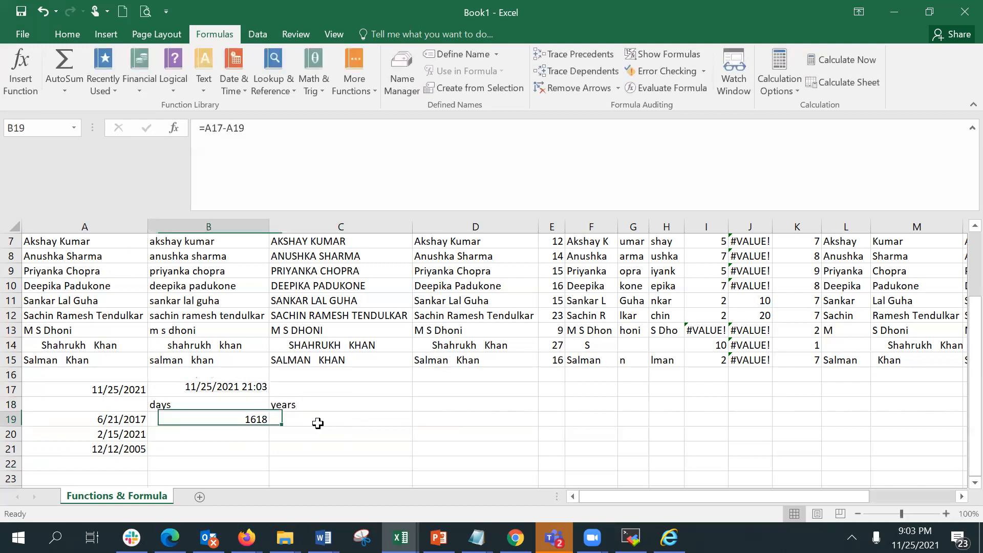
# Enter =B19/365.25 in C19 to convert the days to years.
pyautogui.click(318, 424)
pyautogui.write('=')
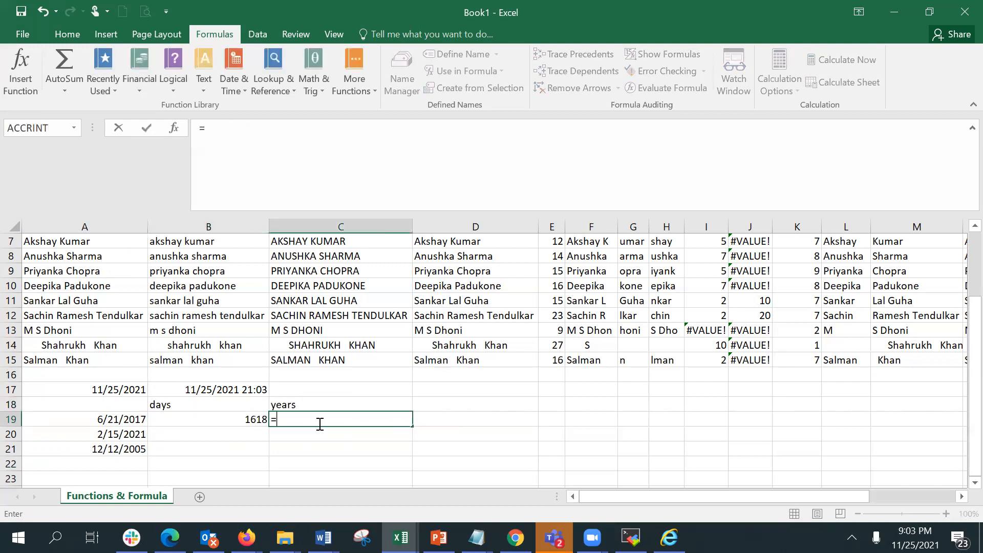
pyautogui.click(203, 417)
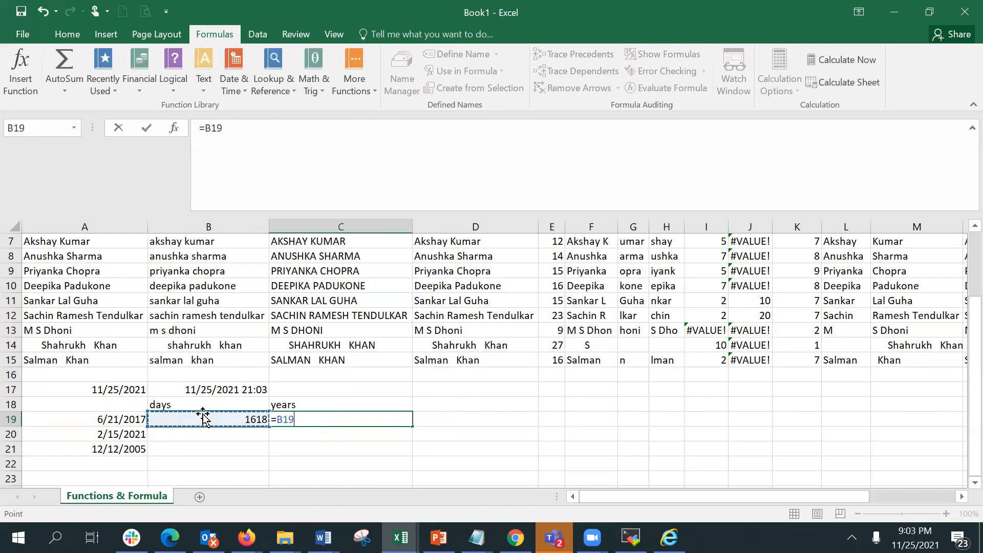
pyautogui.write('/3')
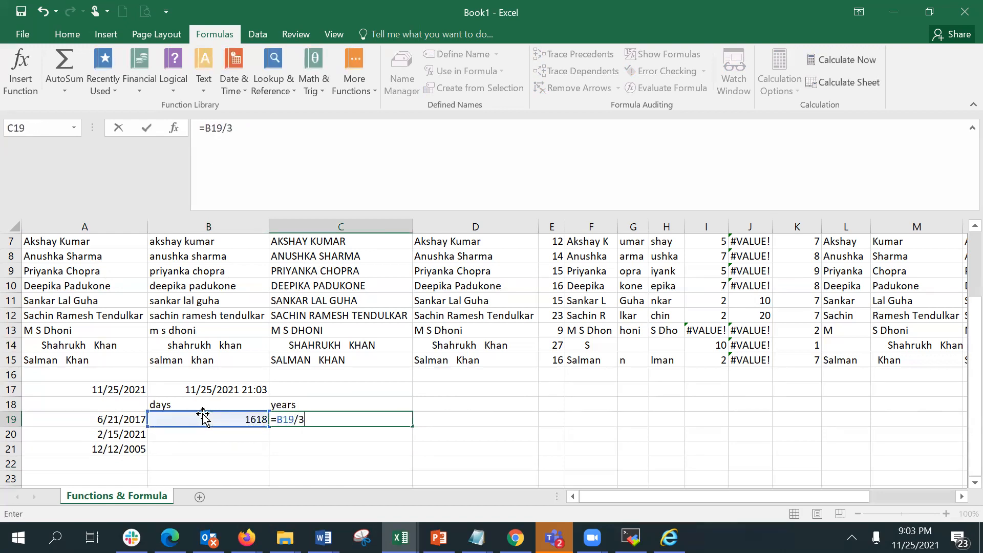
pyautogui.write('65.25')
pyautogui.press('Return')
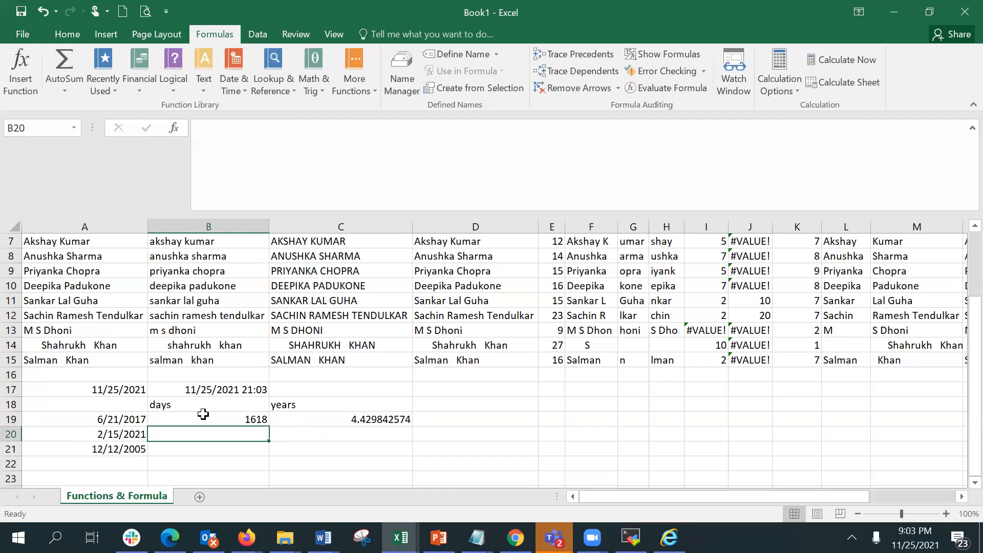
# Make the A17 reference absolute ($A$17) in B19's formula and fill it down to B21.
pyautogui.click(203, 414)
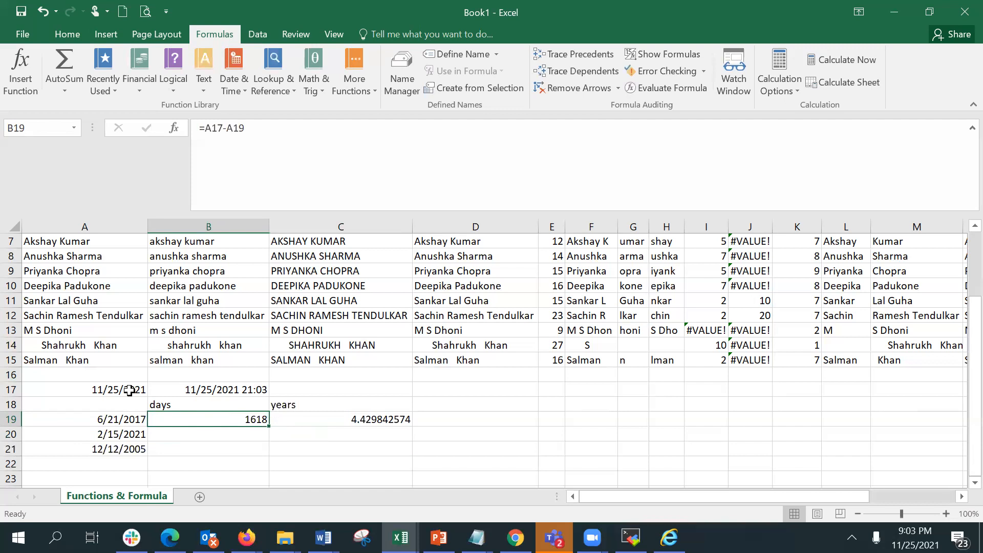
pyautogui.click(218, 128)
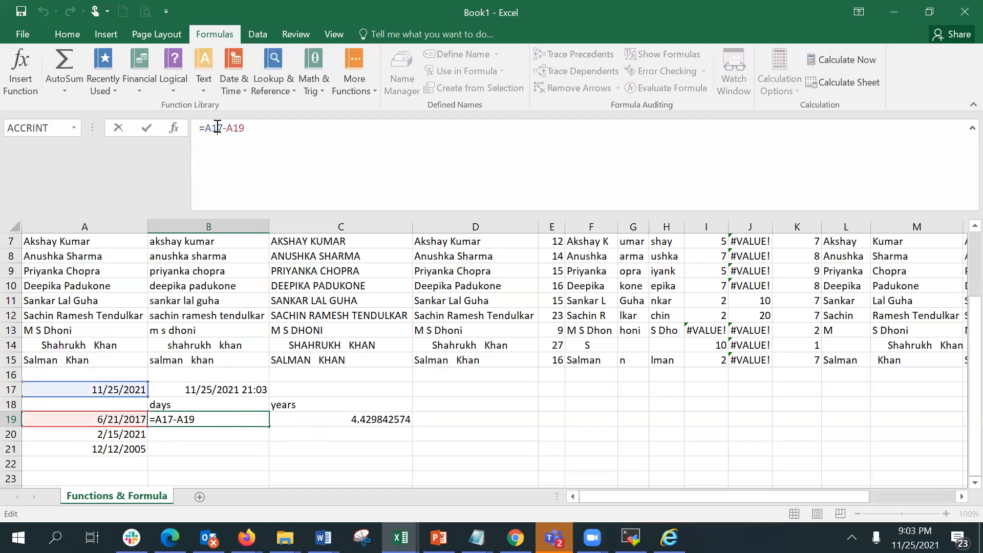
pyautogui.press('F4')
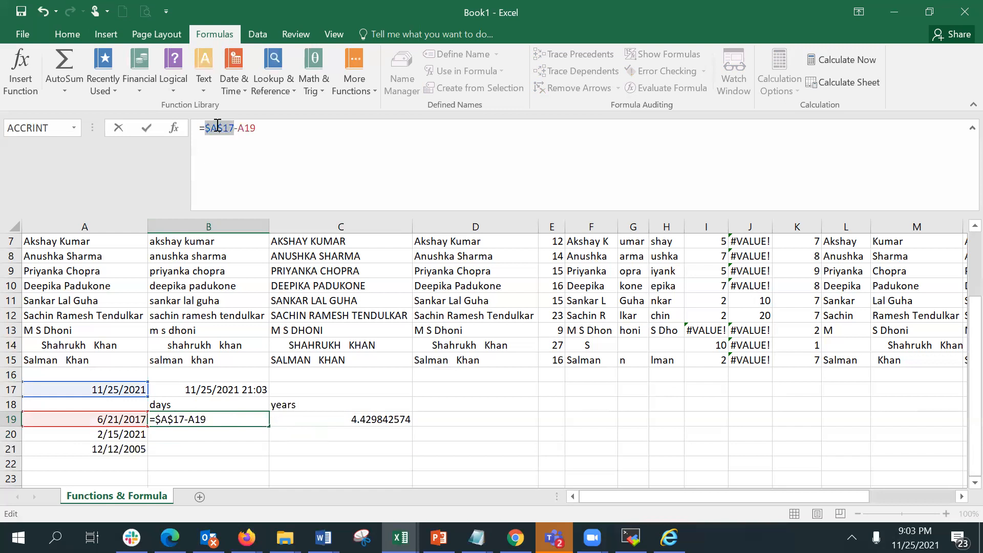
pyautogui.press('Return')
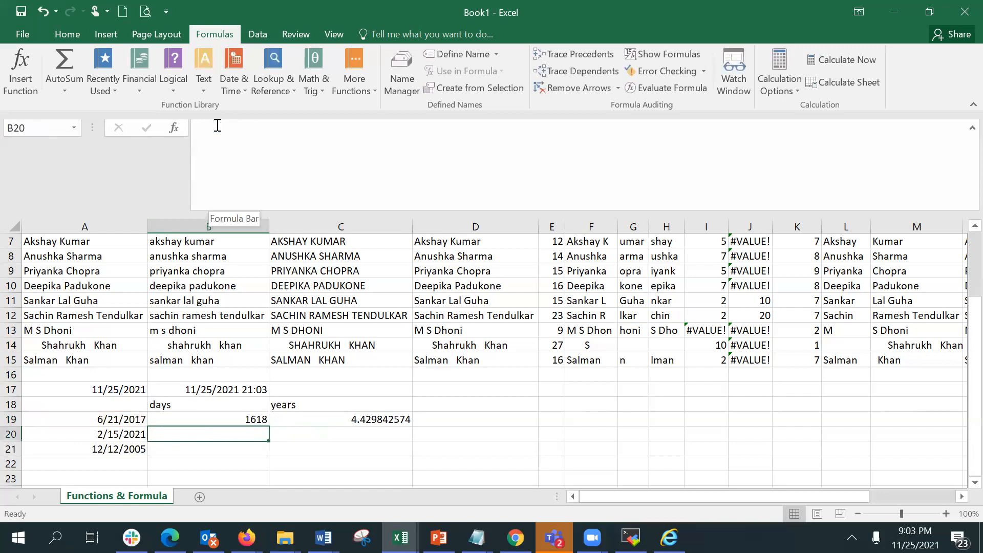
pyautogui.click(263, 417)
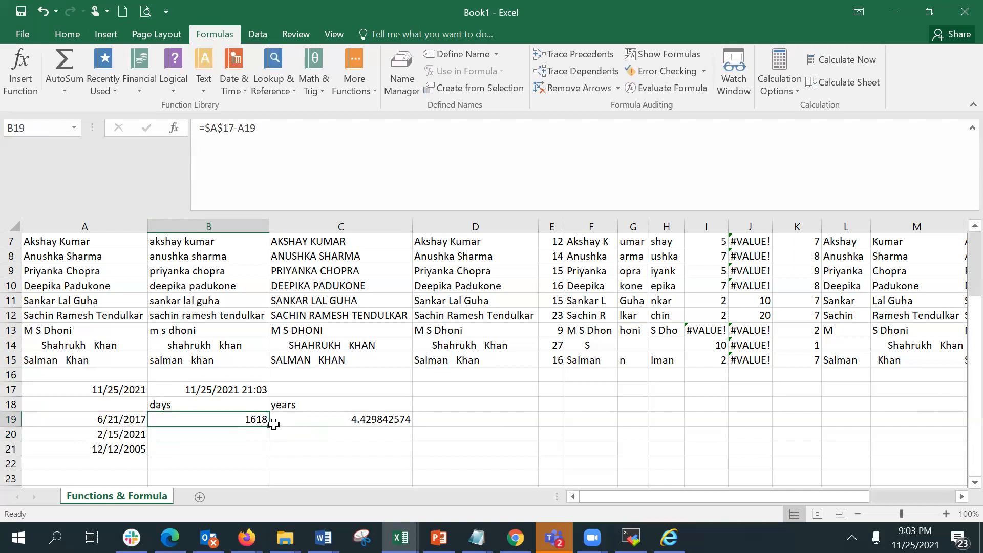
pyautogui.moveTo(269, 426); pyautogui.dragTo(269, 454)
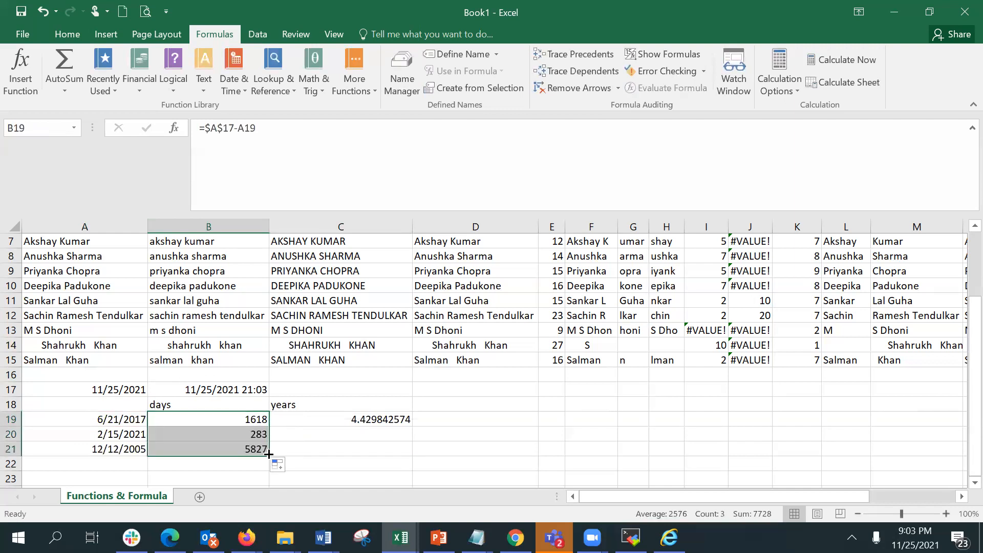
# Fill the years formula from C19 down to C21.
pyautogui.click(318, 416)
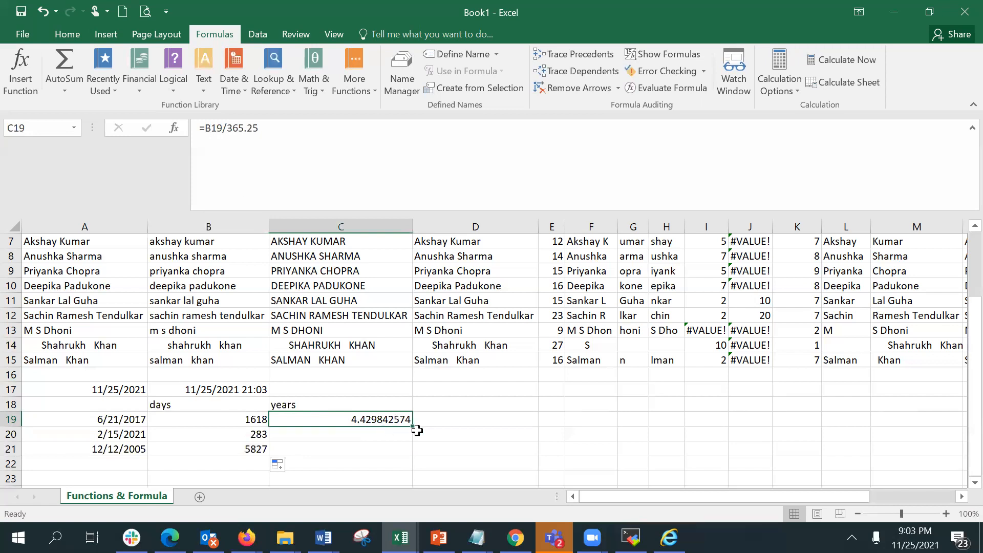
pyautogui.moveTo(416, 430); pyautogui.dragTo(410, 456)
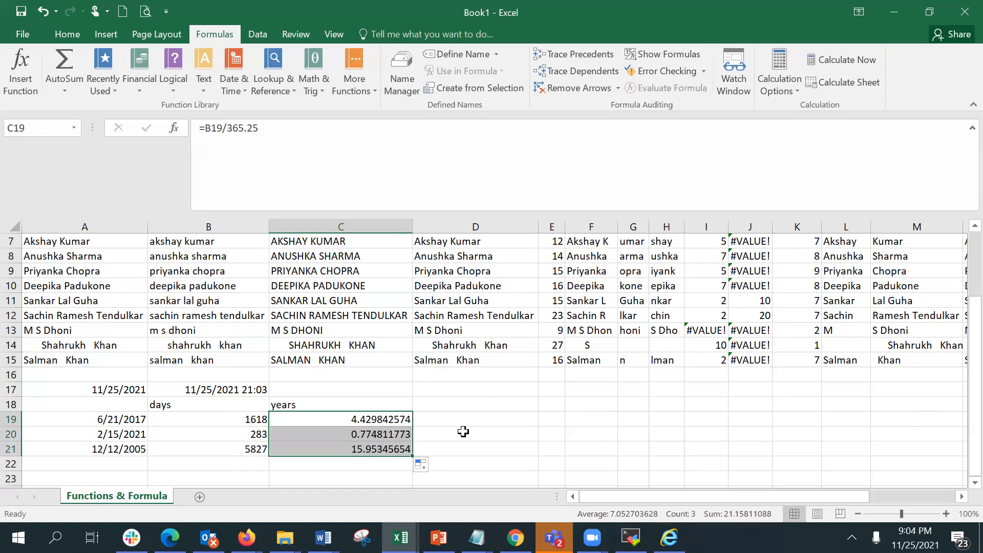
pyautogui.click(342, 434)
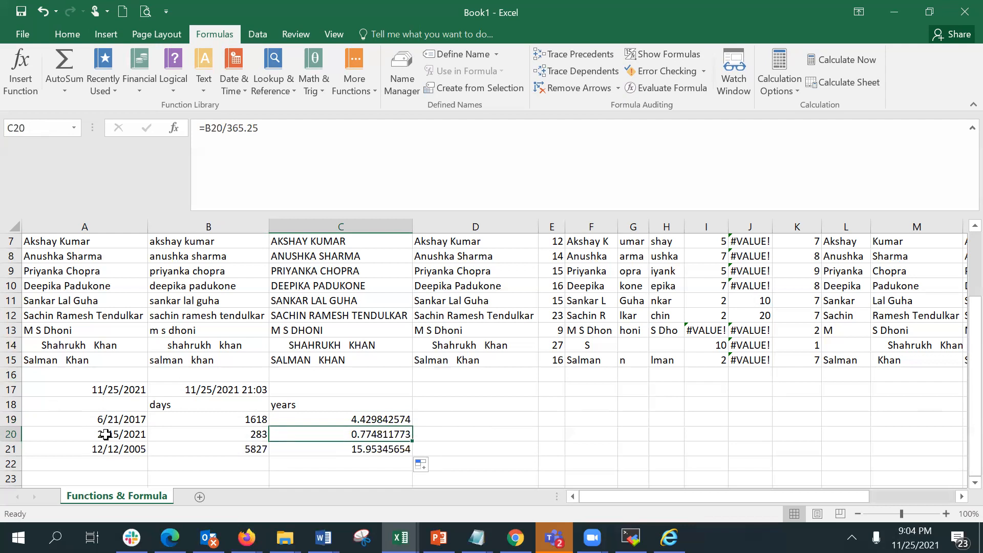
# Enter =ROUND(C19,0) in D19 to round the years to whole numbers.
pyautogui.click(490, 418)
pyautogui.write('=roy')
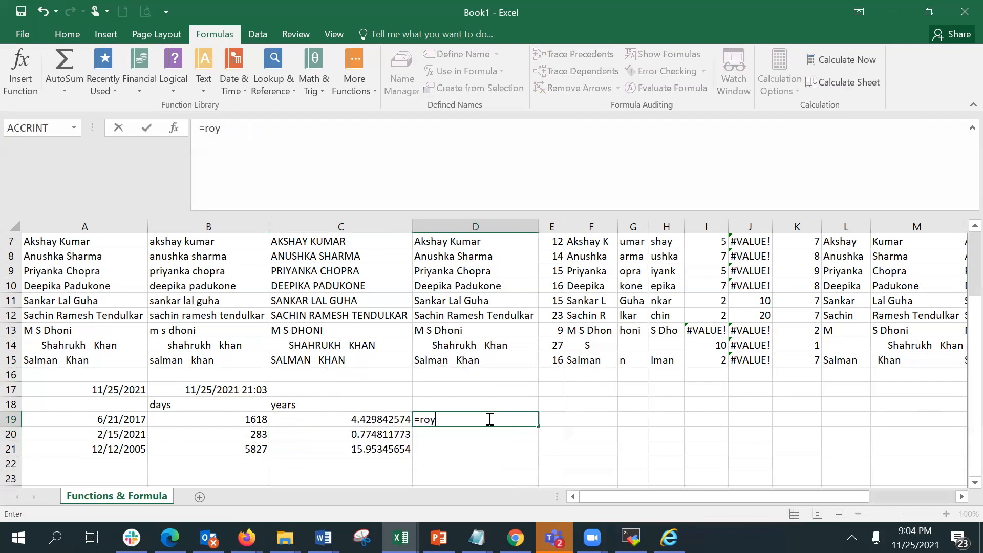
pyautogui.press('BackSpace')
pyautogui.write('und')
pyautogui.press('Tab')
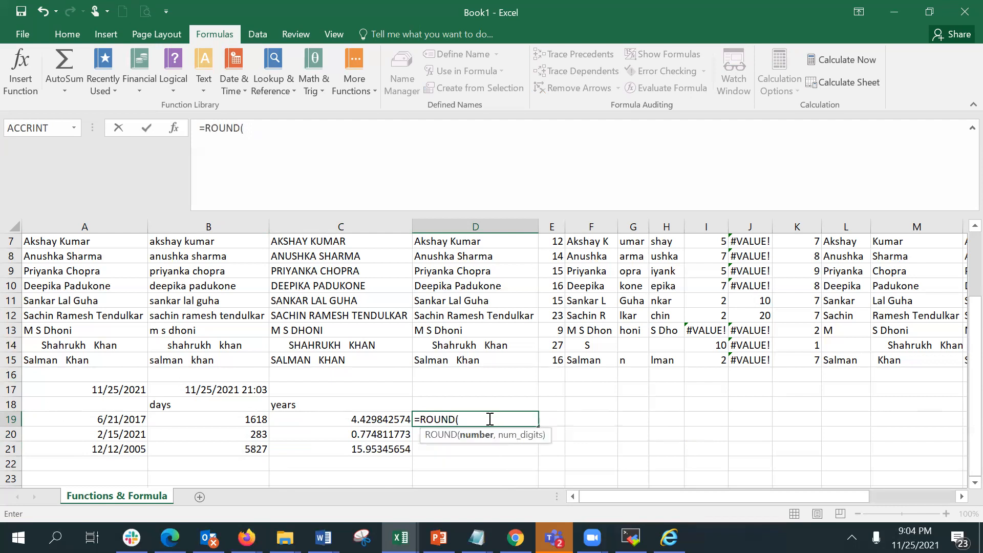
pyautogui.click(310, 417)
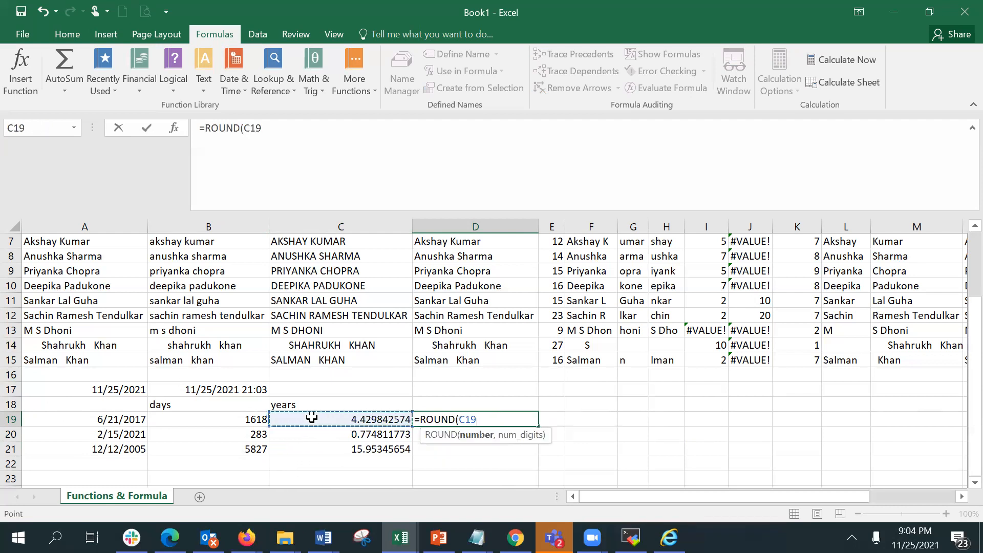
pyautogui.write(',0')
pyautogui.press('Return')
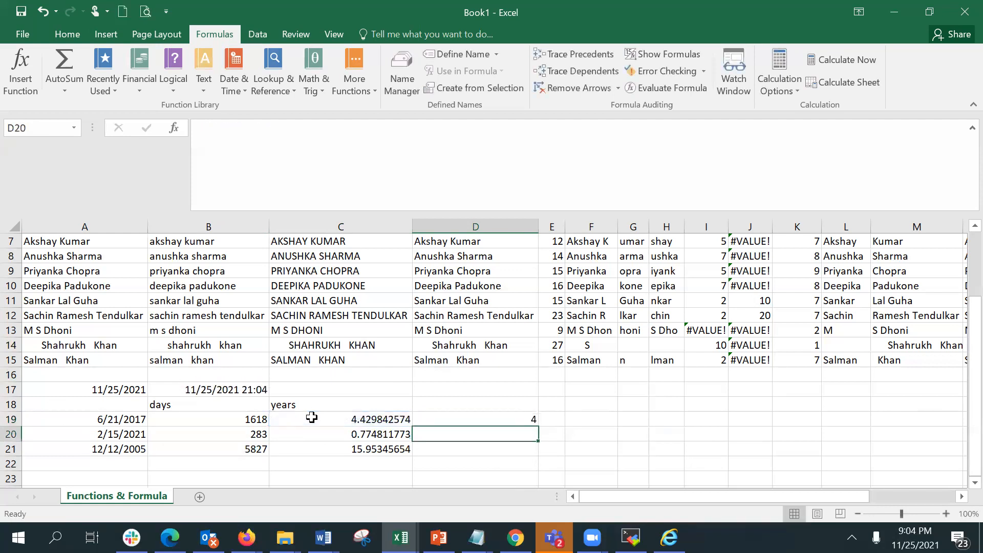
# Fill the ROUND formula from D19 down to D21.
pyautogui.press('Up')
pyautogui.hotkey('shift', 'Down')
pyautogui.hotkey('shift', 'Down')
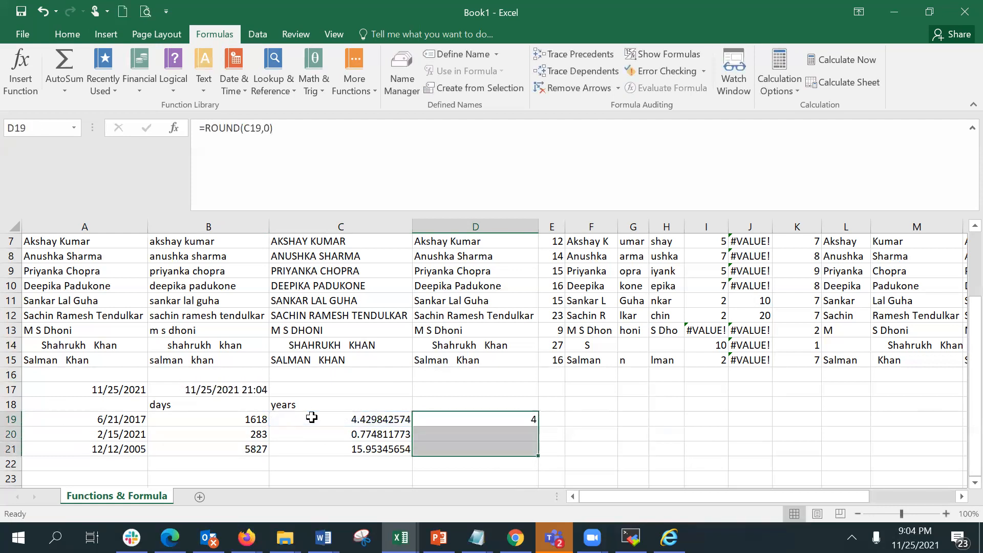
pyautogui.hotkey('ctrl', 'd')
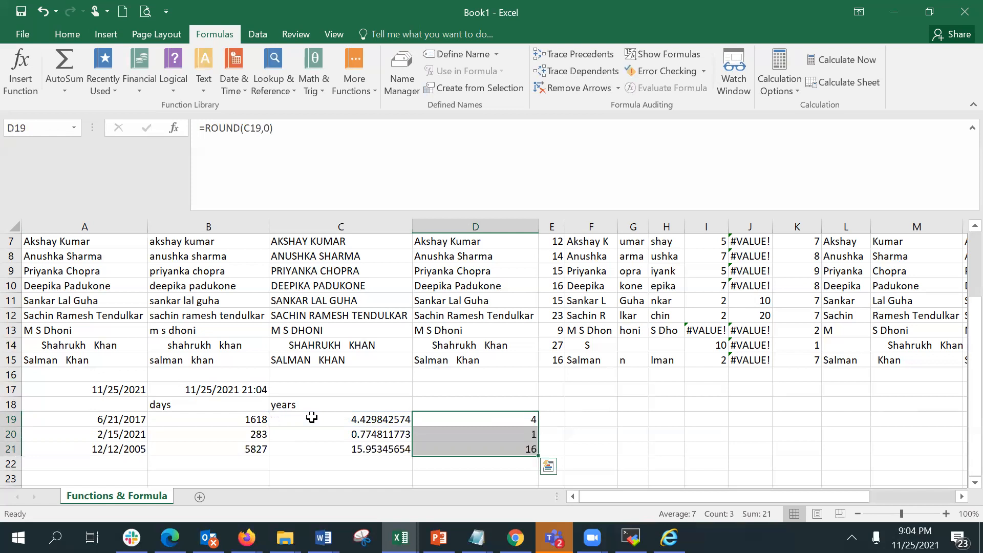
pyautogui.press('Down')
pyautogui.press('Down')
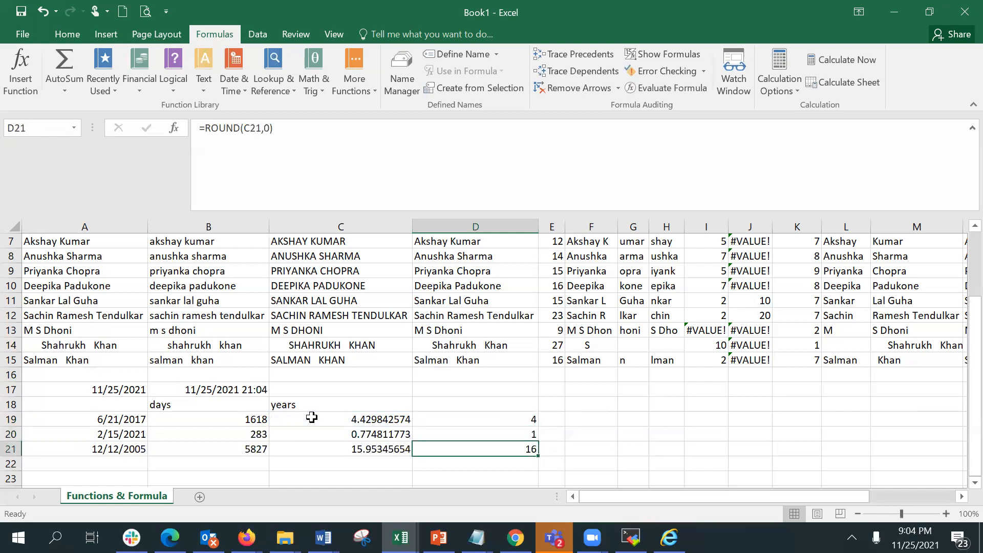
pyautogui.press('Down')
pyautogui.press('Left')
pyautogui.press('Left')
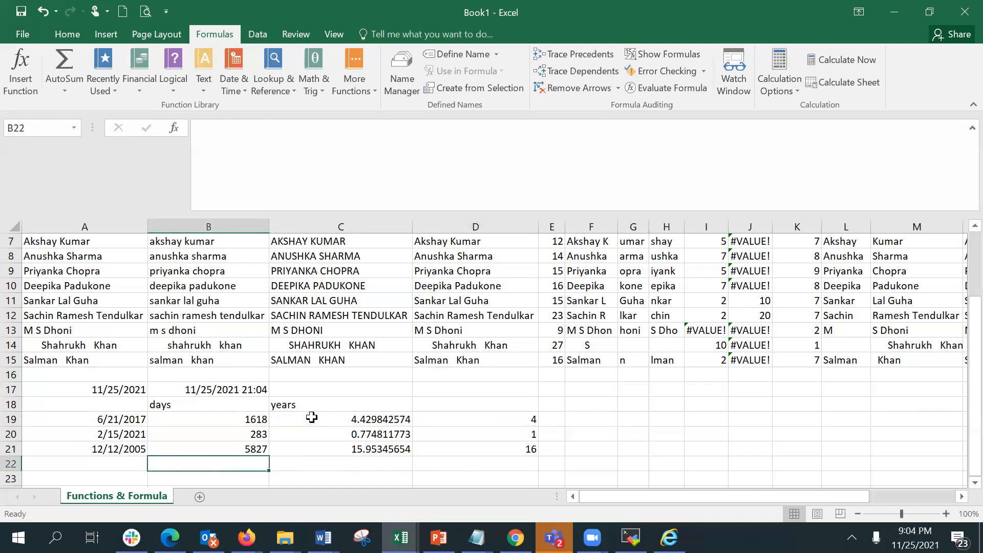
pyautogui.press('Left')
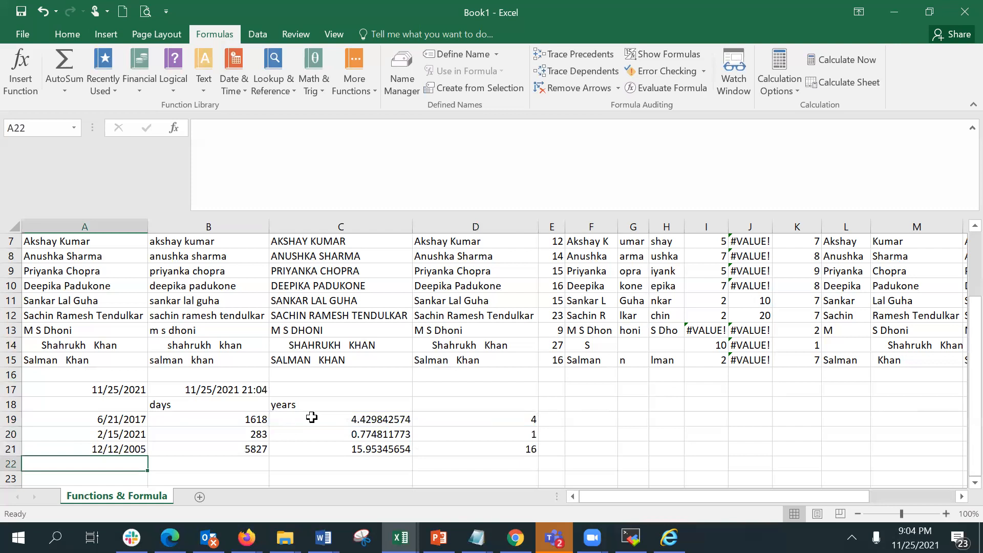
# Enter =DATEDIF(A19,A17,"ym") in B23, picking A19 and A17 as the start and end dates.
pyautogui.press('Down')
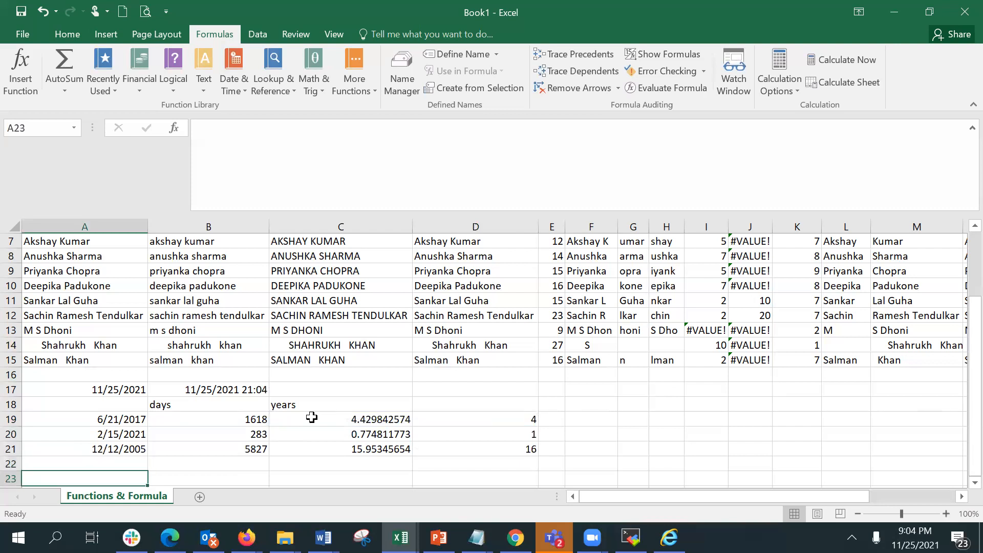
pyautogui.press('Right')
pyautogui.write('=')
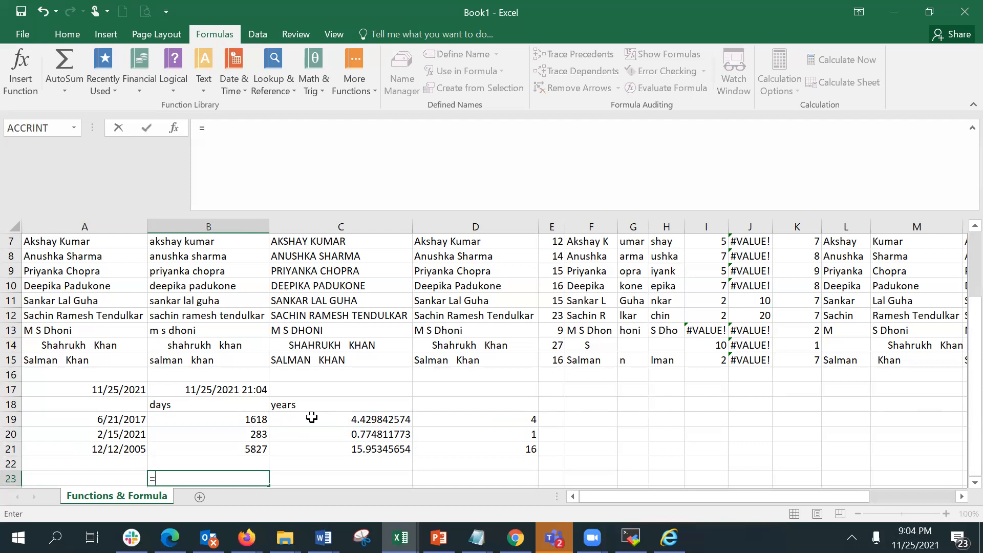
pyautogui.write('datedif')
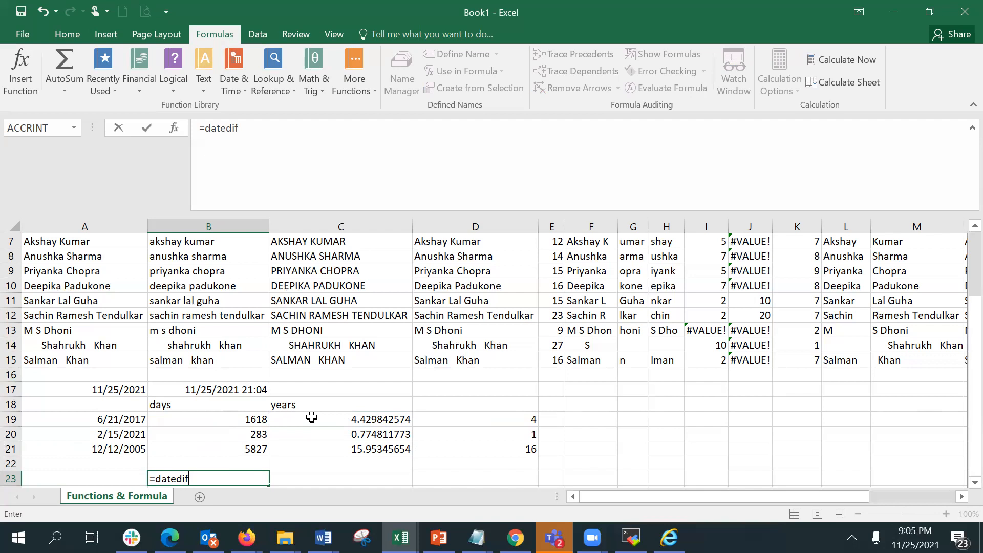
pyautogui.write('(')
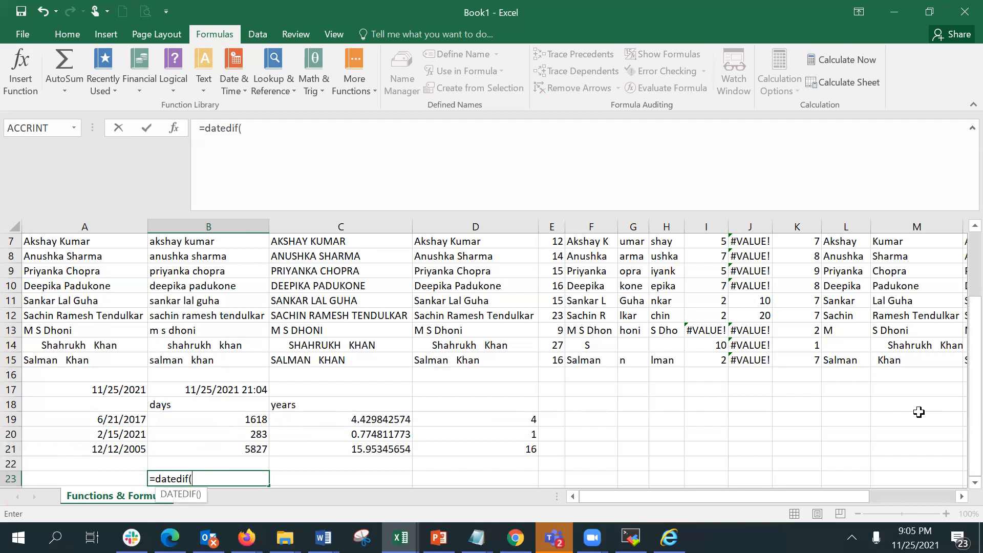
pyautogui.click(975, 483)
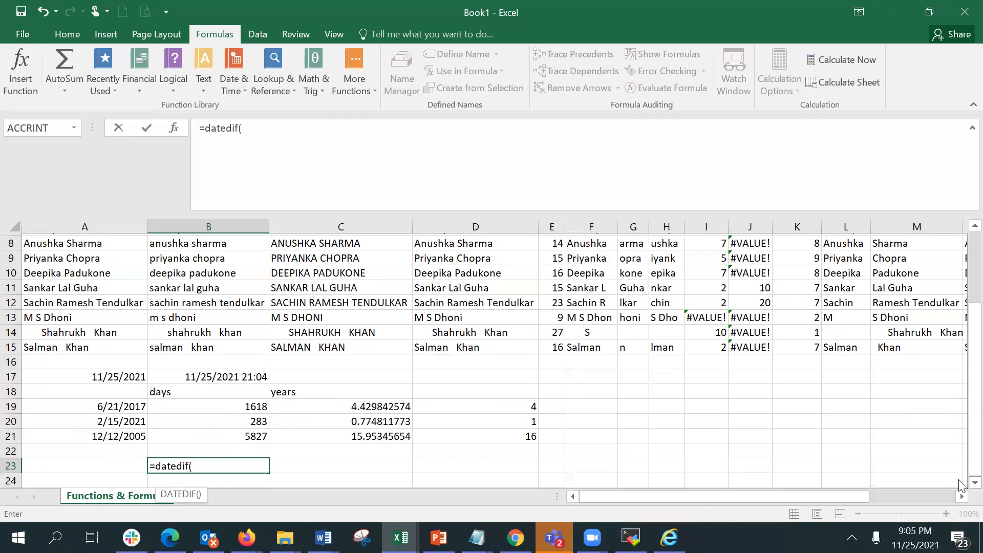
pyautogui.click(975, 483)
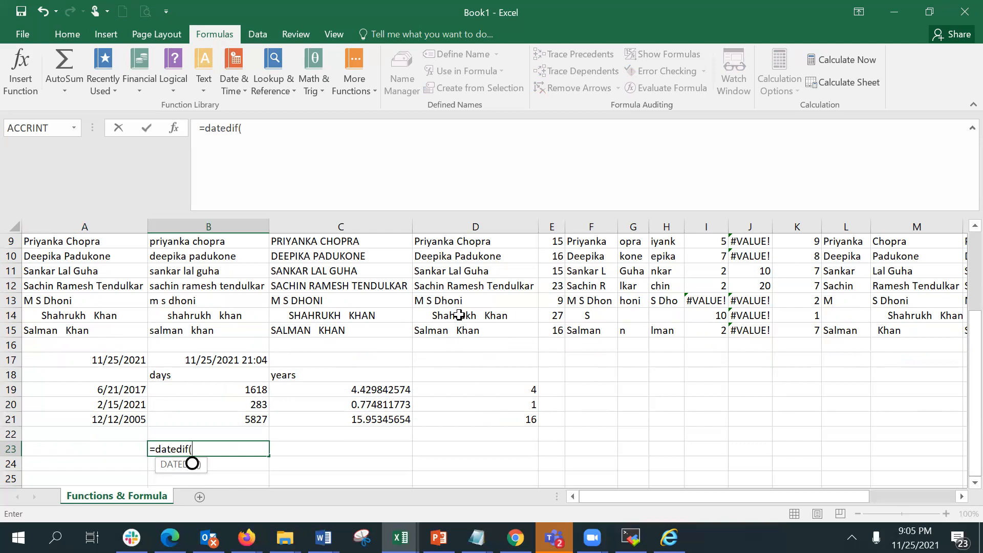
pyautogui.click(113, 392)
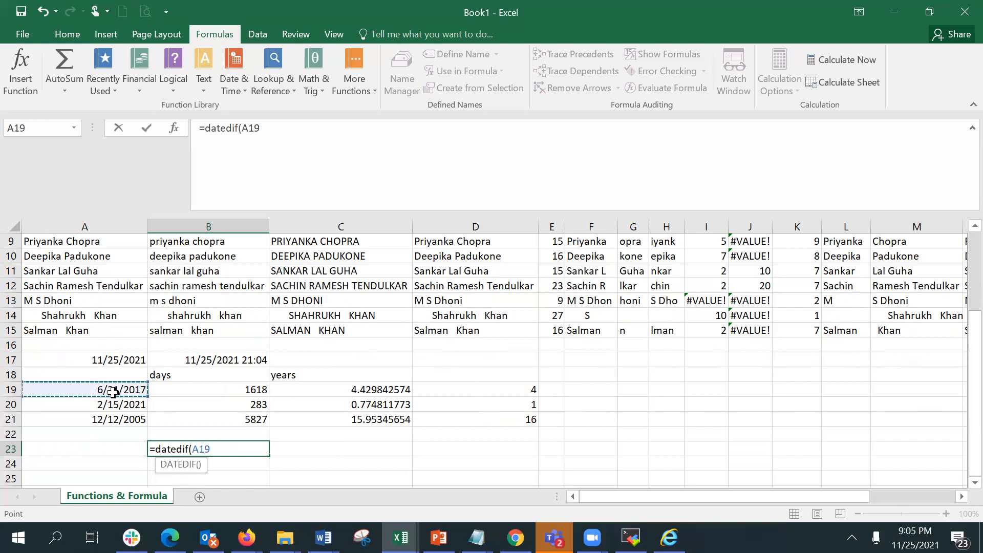
pyautogui.write(',')
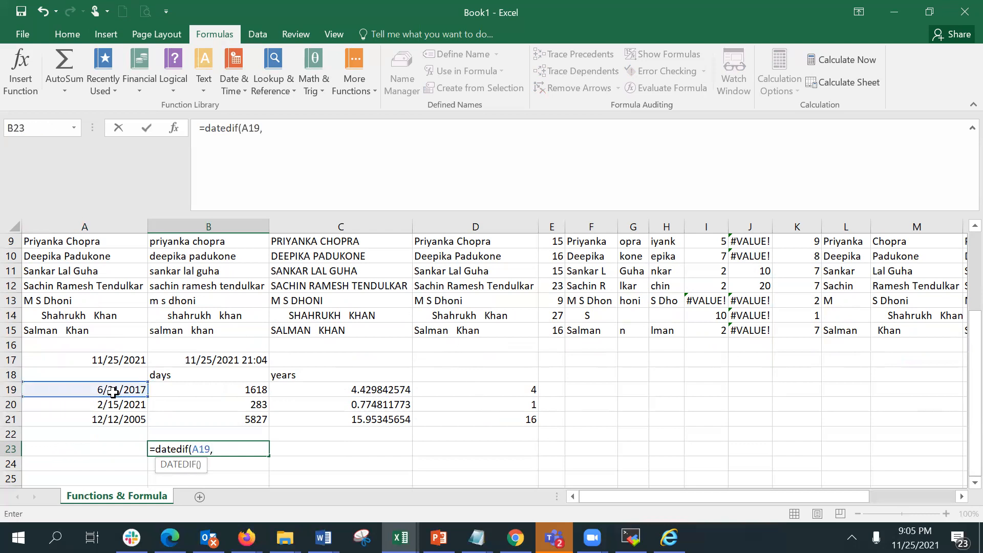
pyautogui.click(122, 361)
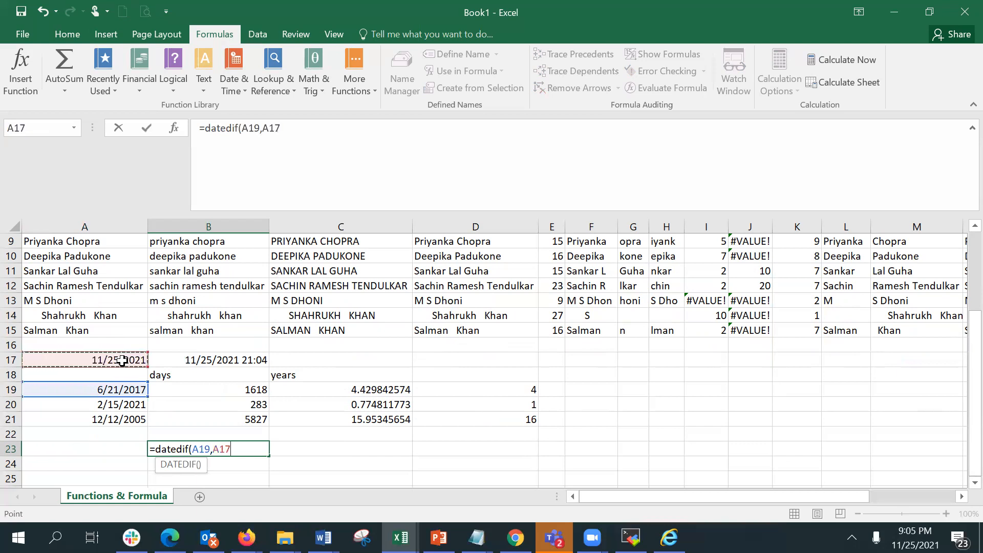
pyautogui.write(',')
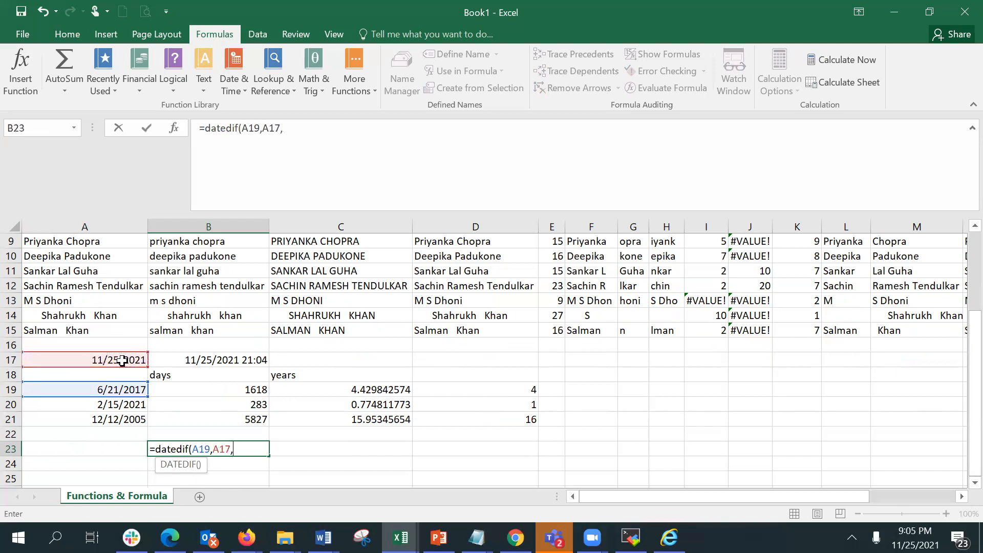
pyautogui.write('"ym")')
pyautogui.press('Return')
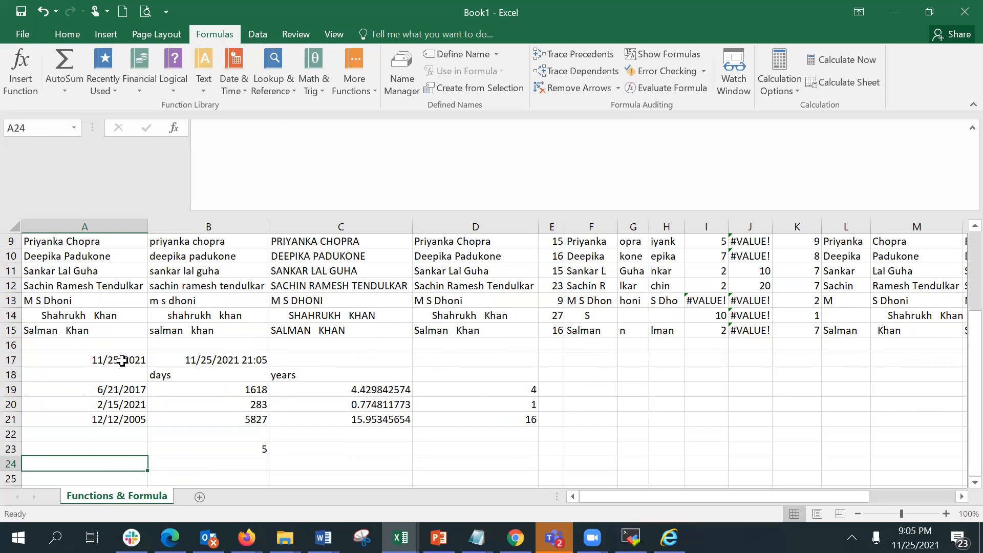
# Change the unit in B23's DATEDIF formula to "y" for whole years.
pyautogui.click(226, 447)
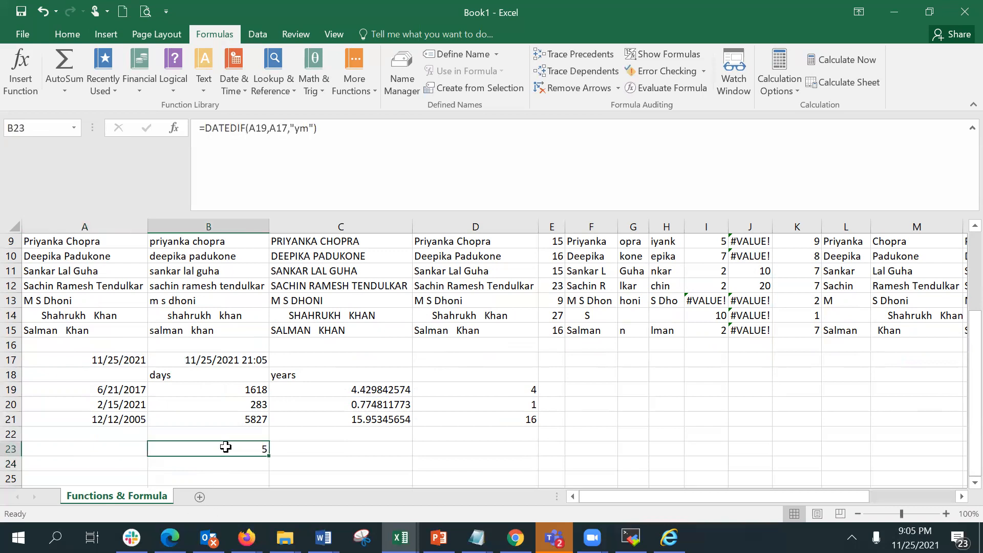
pyautogui.click(309, 129)
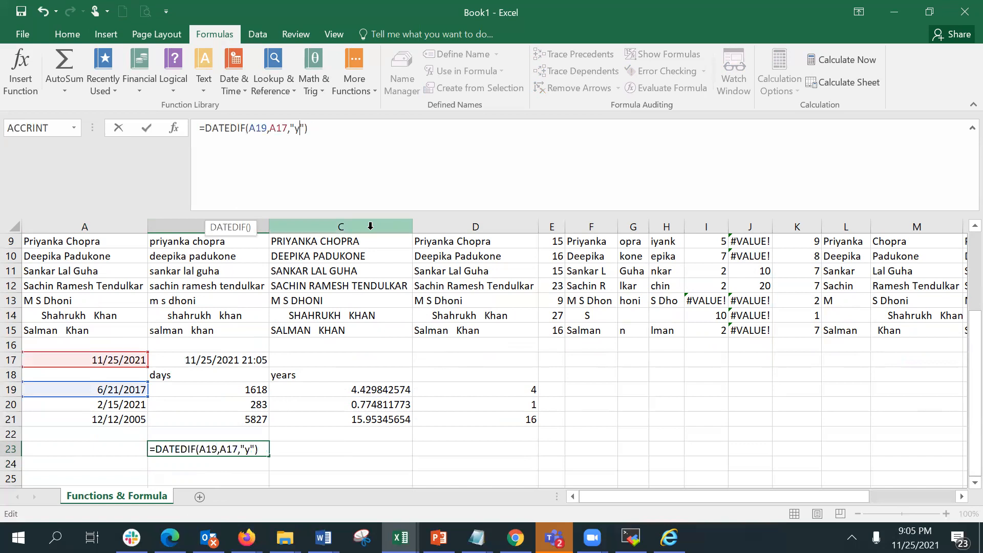
pyautogui.press('Return')
pyautogui.press('Up')
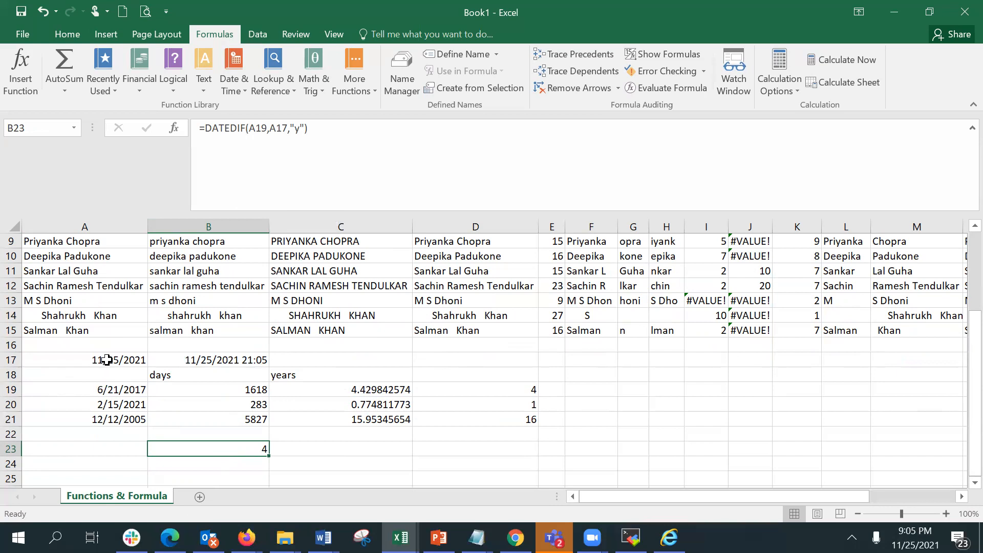
# Enter =DATEDIF(A19,A17,"ym") in C23 to get the remaining months.
pyautogui.click(359, 449)
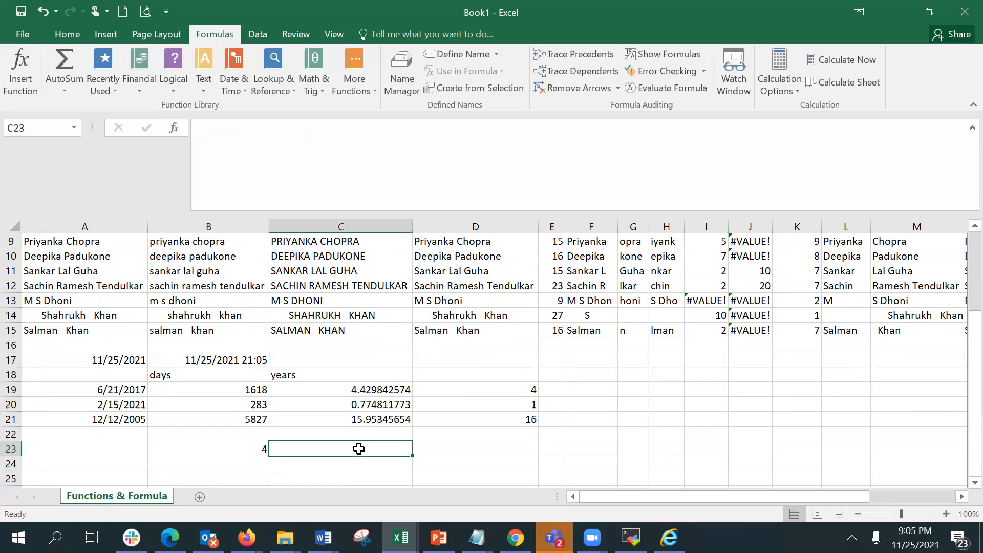
pyautogui.write('=date')
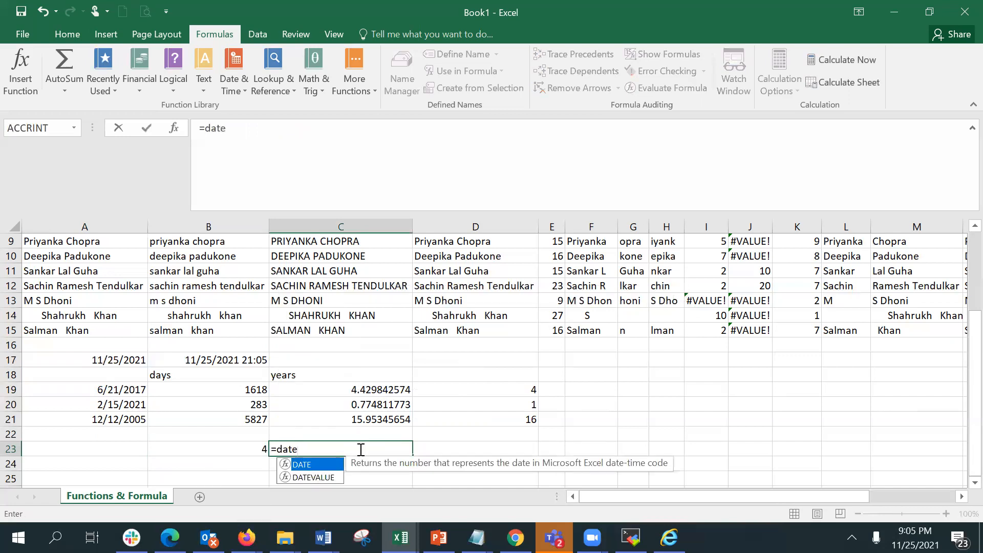
pyautogui.write('dif(')
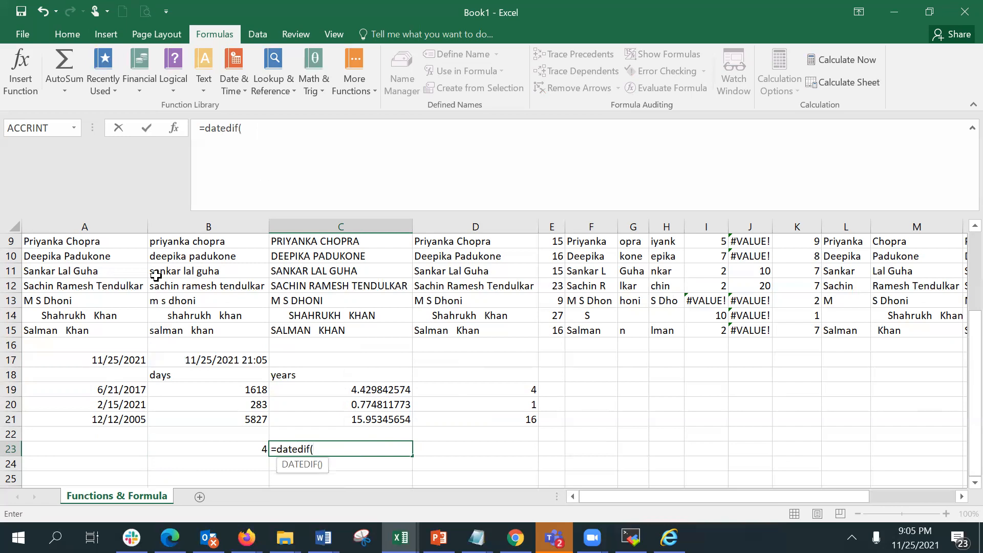
pyautogui.click(129, 390)
pyautogui.write(',')
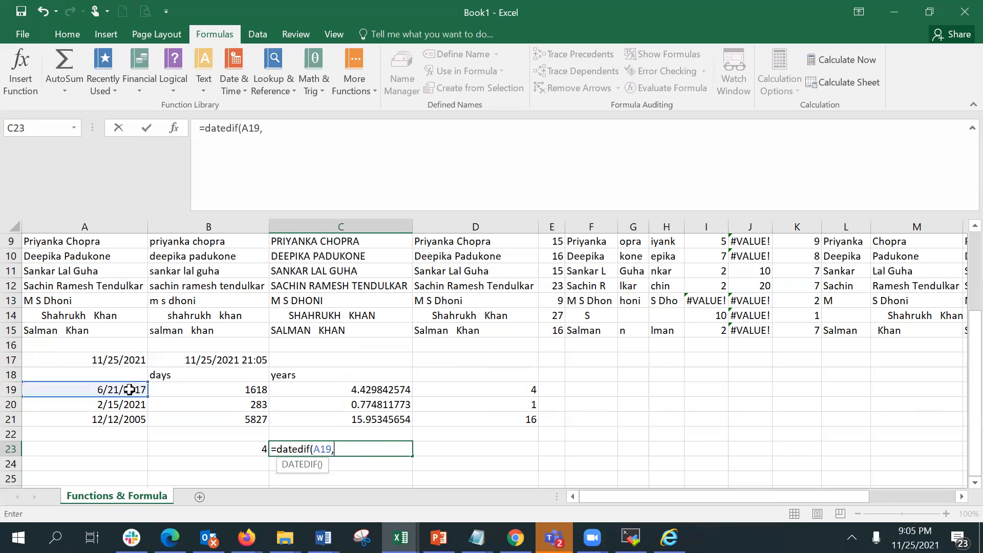
pyautogui.click(110, 362)
pyautogui.write(',"')
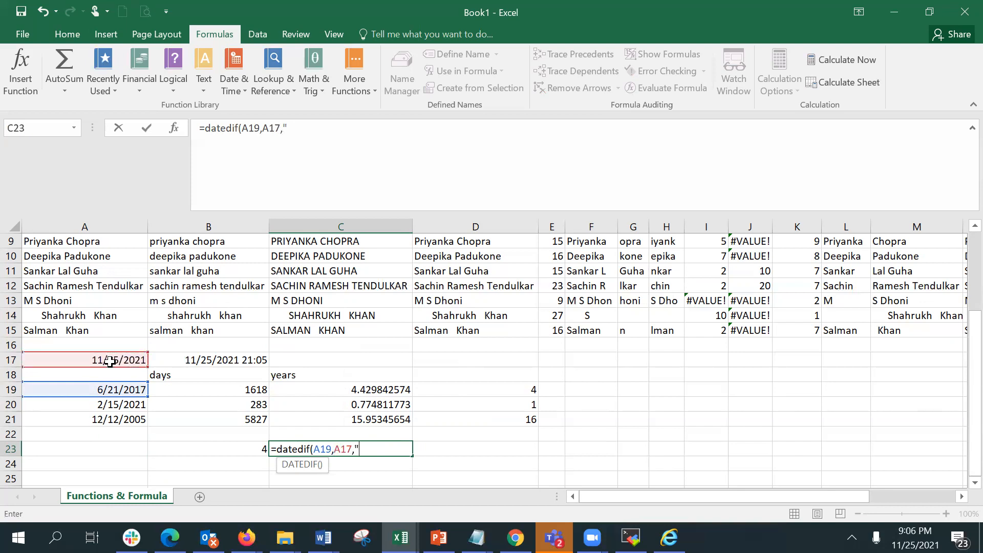
pyautogui.write('ym")')
pyautogui.press('Return')
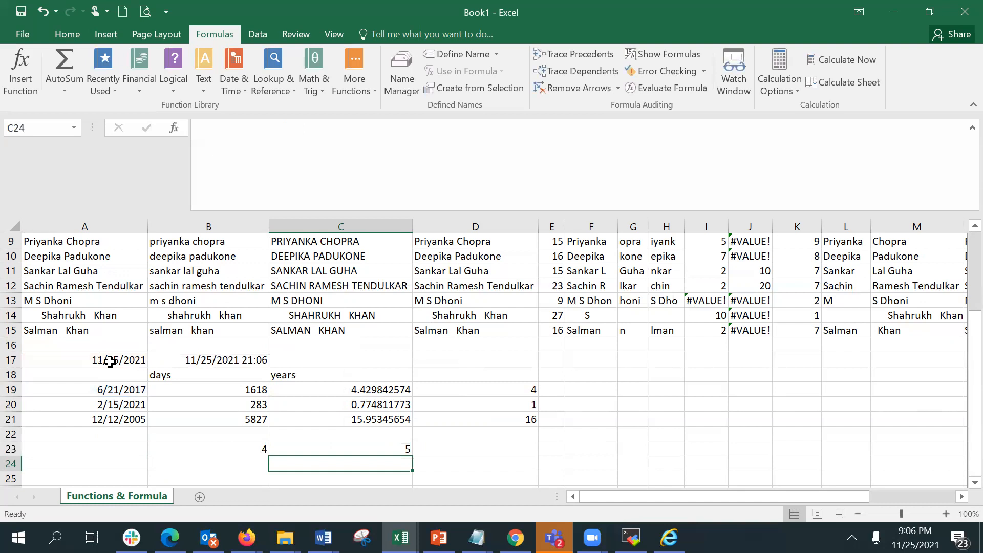
# Enter =DATEDIF(A19,A17,"md") in D23 to get the remaining days.
pyautogui.press('Up')
pyautogui.press('Right')
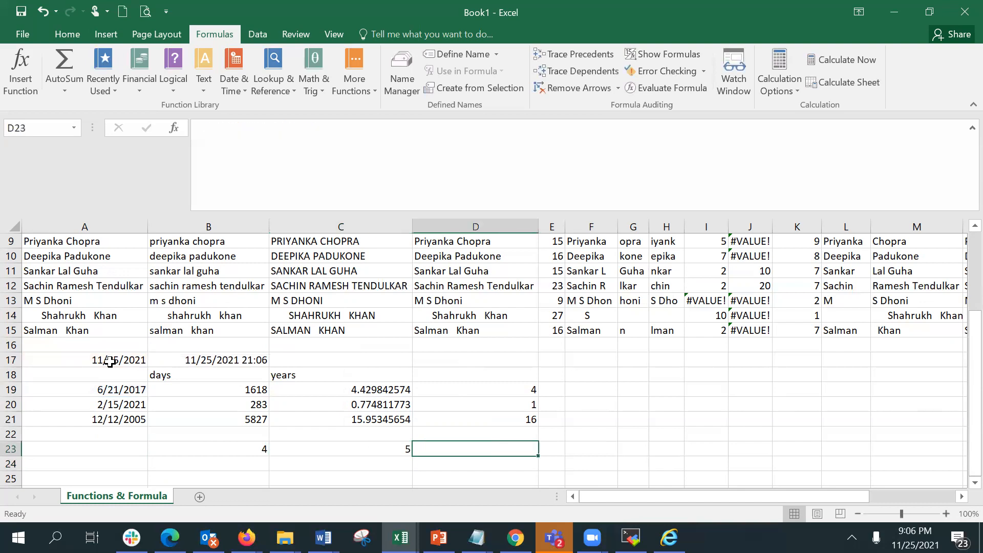
pyautogui.write('=date')
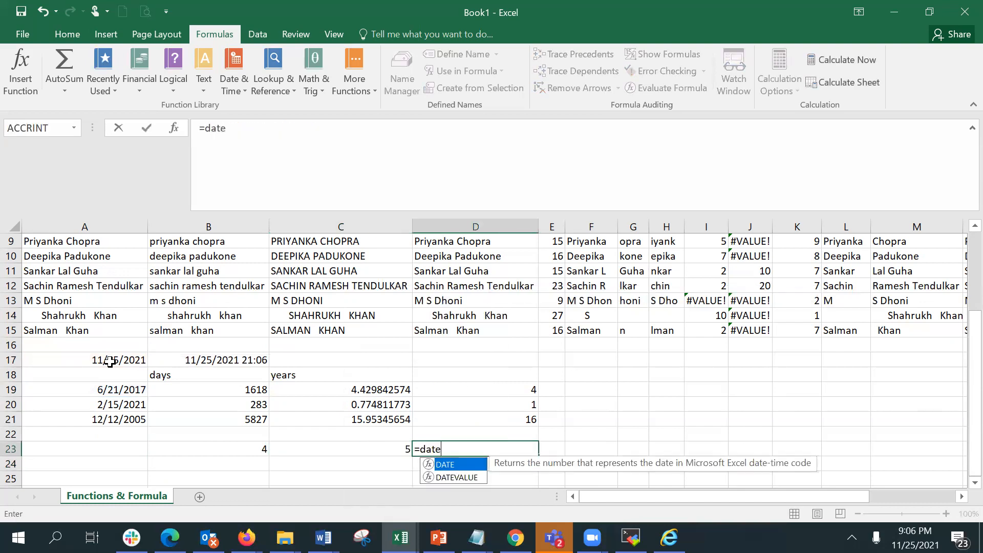
pyautogui.write('dif(')
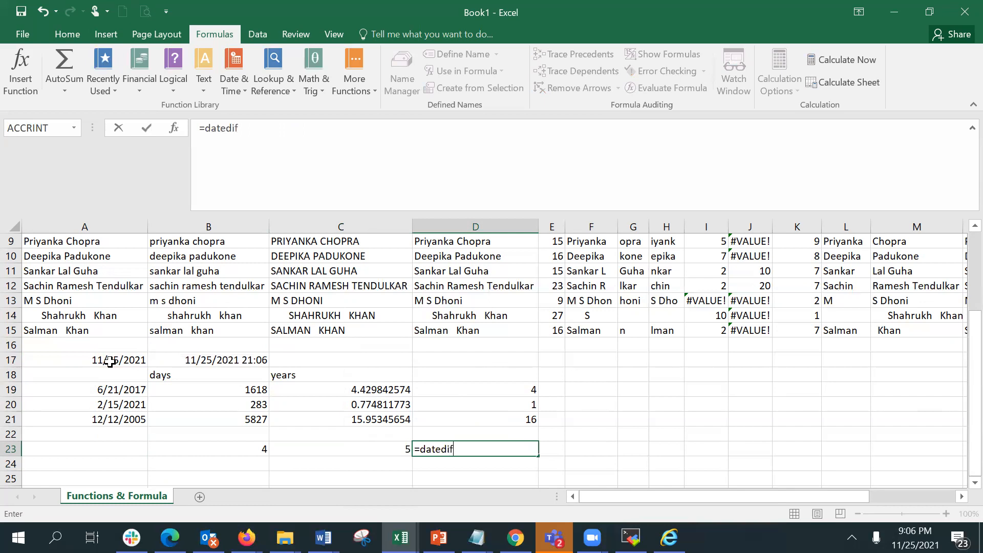
pyautogui.click(96, 390)
pyautogui.write(',')
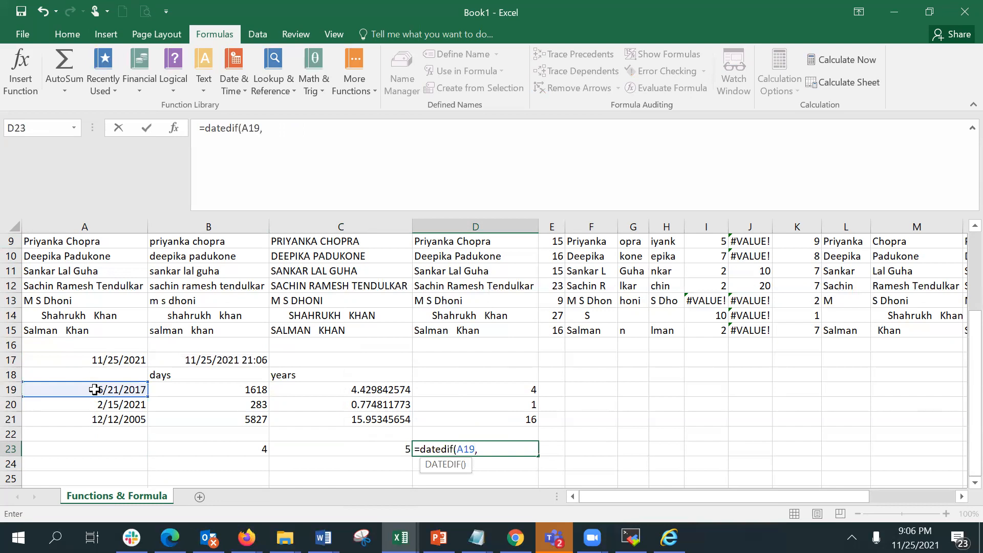
pyautogui.click(97, 359)
pyautogui.write(',')
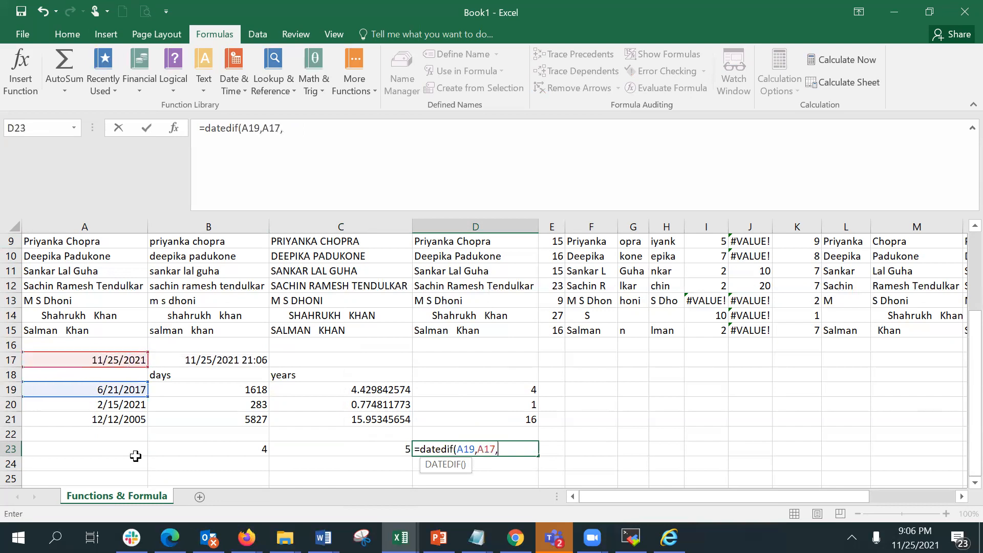
pyautogui.write('"md"')
pyautogui.press('Return')
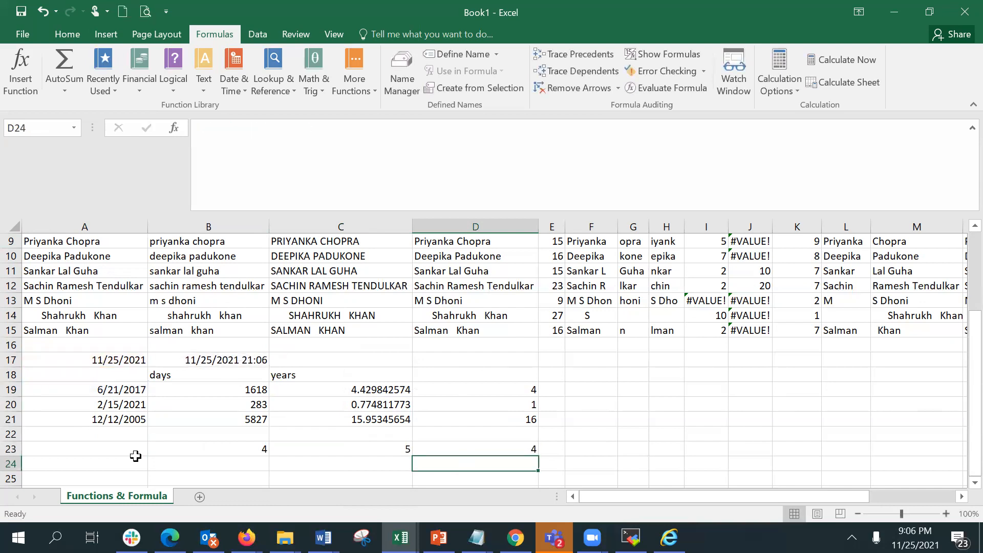
# Label B22, C22 and D22 as years, months and days.
pyautogui.click(235, 435)
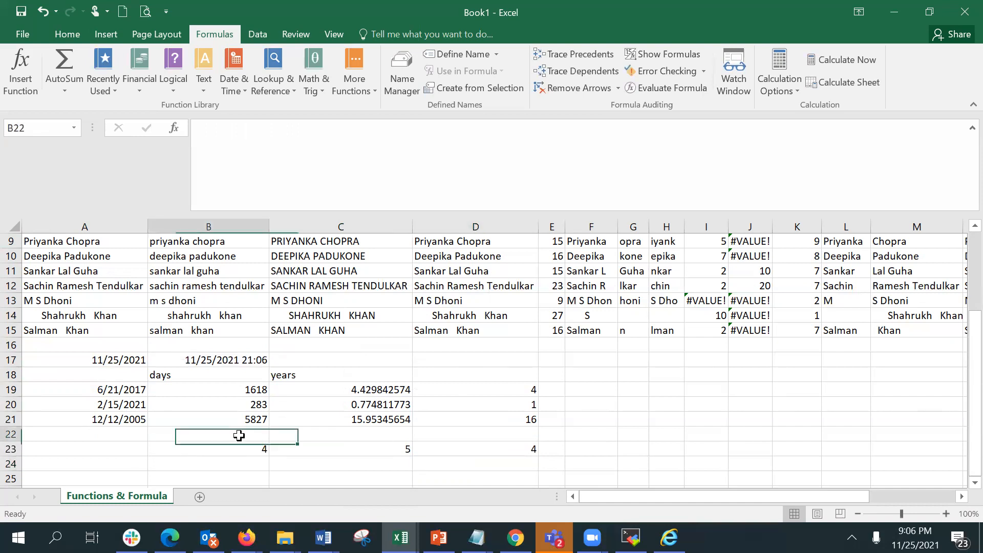
pyautogui.write('years')
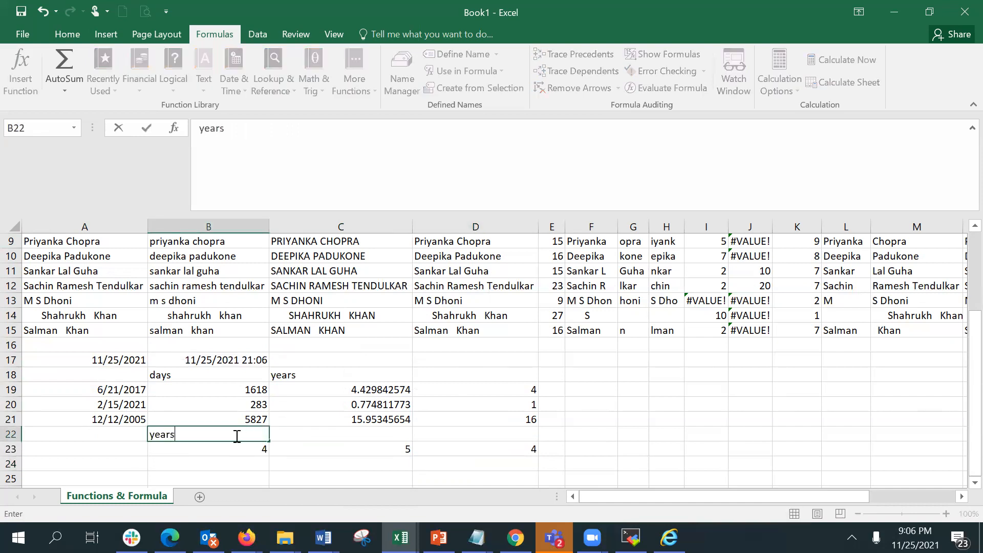
pyautogui.press('Tab')
pyautogui.write('months')
pyautogui.press('Tab')
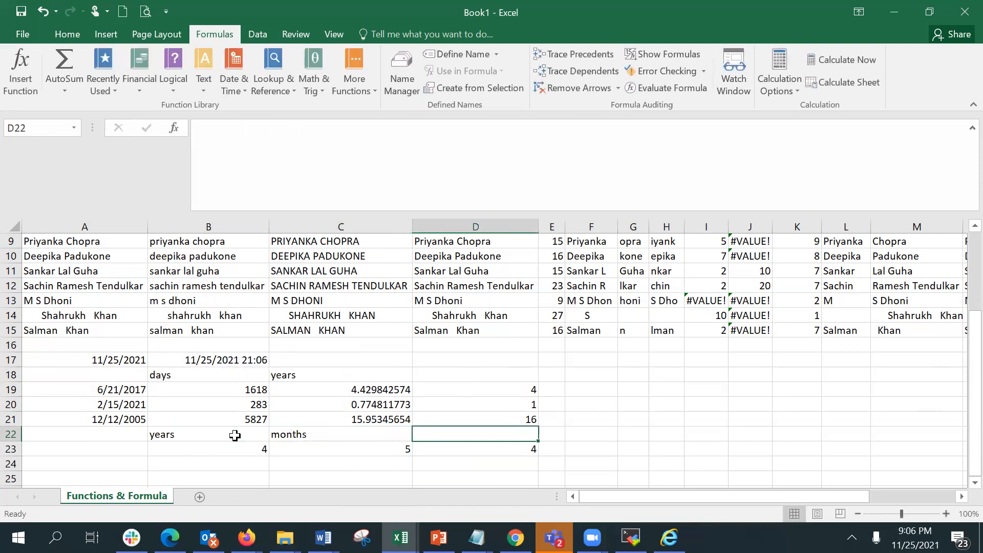
pyautogui.write('days')
pyautogui.press('Return')
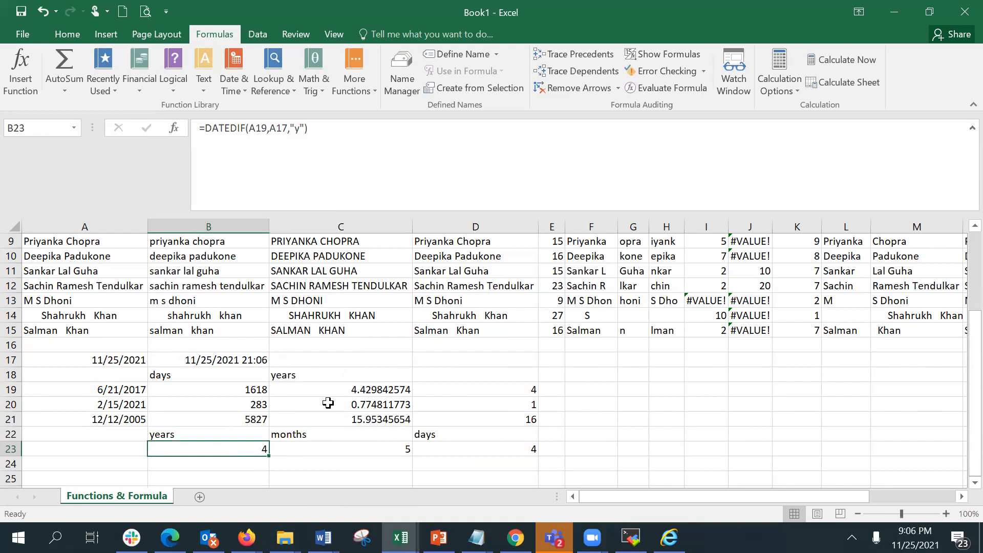
# Review the DATEDIF formulas in B23, C23 and D23.
pyautogui.moveTo(349, 439); pyautogui.dragTo(353, 450)
pyautogui.click(354, 451)
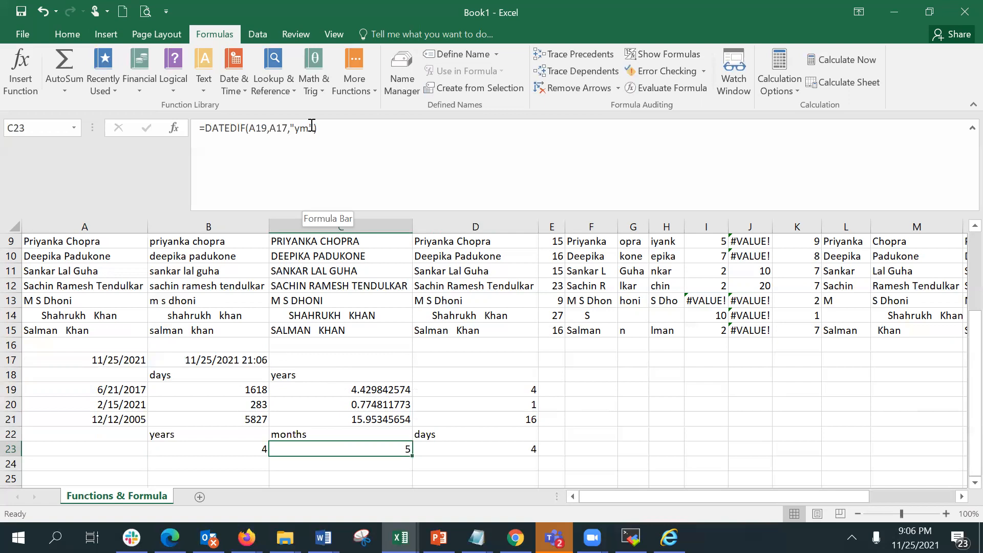
pyautogui.click(485, 449)
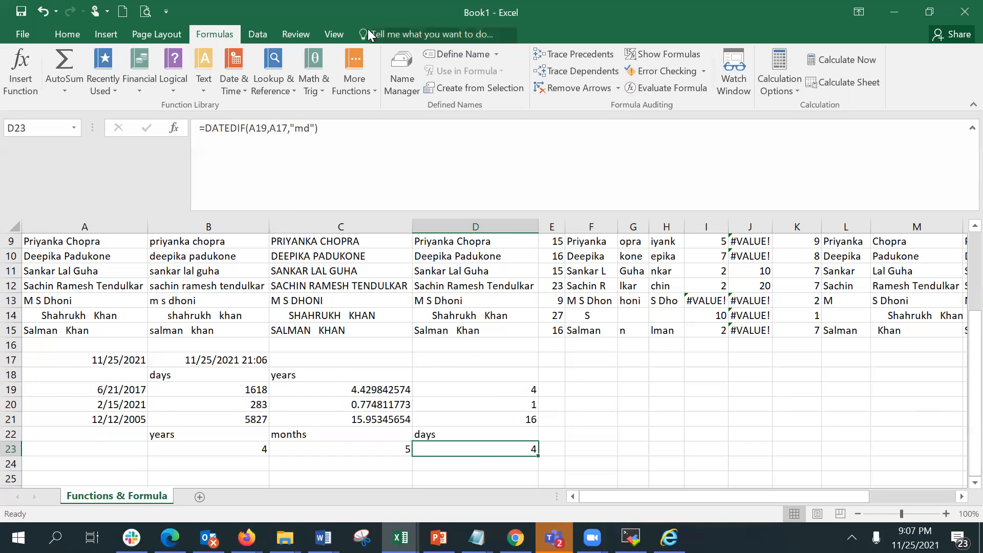
pyautogui.rightClick(797, 538)
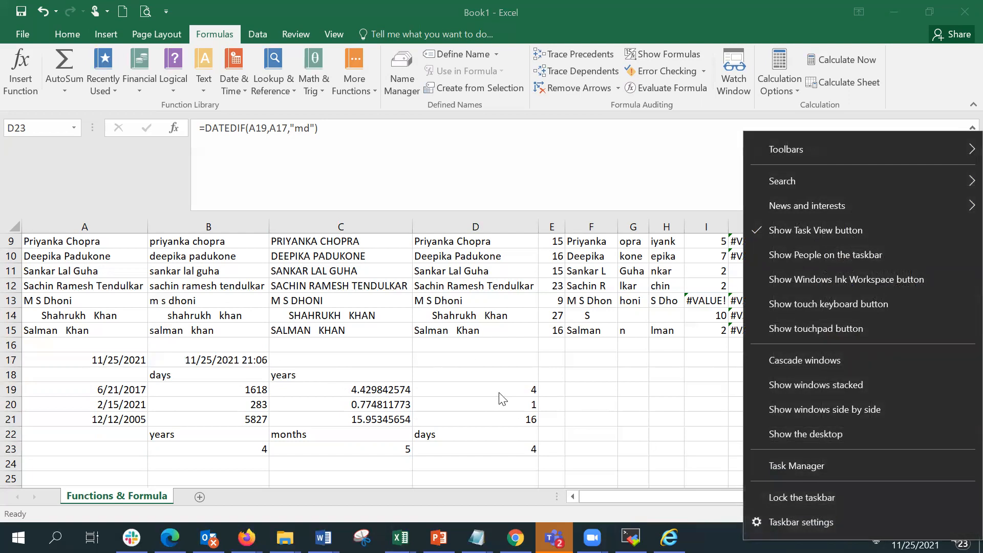
pyautogui.click(471, 388)
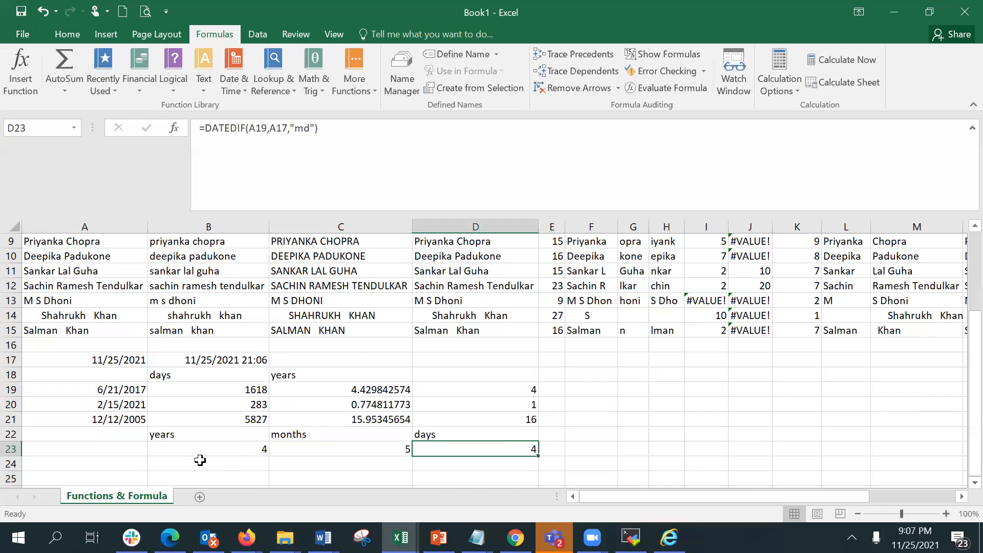
pyautogui.click(201, 462)
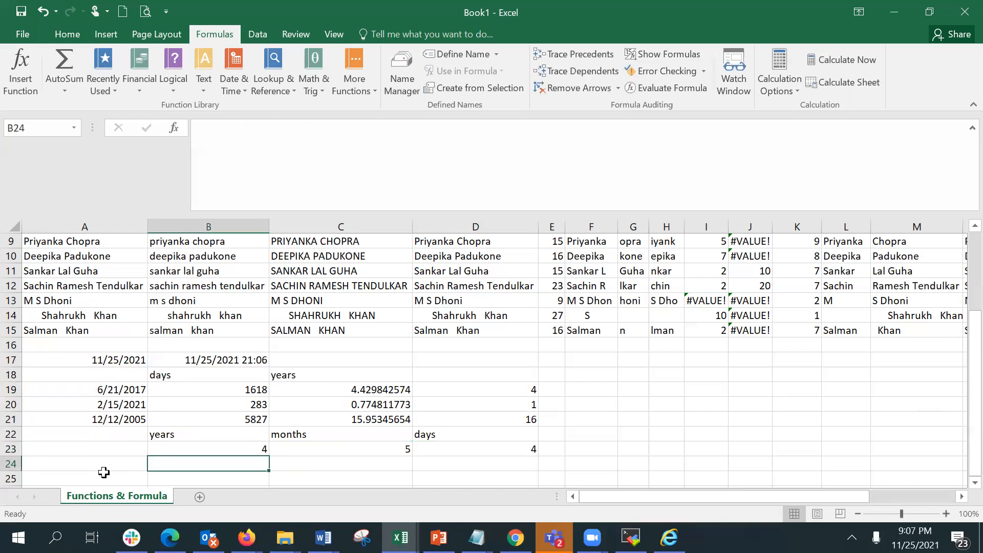
# Enter =CONCATENATE(B23," ",B22," ",C23,C22,D23,D22) in B24 to join the years, months and days with their labels.
pyautogui.write('=')
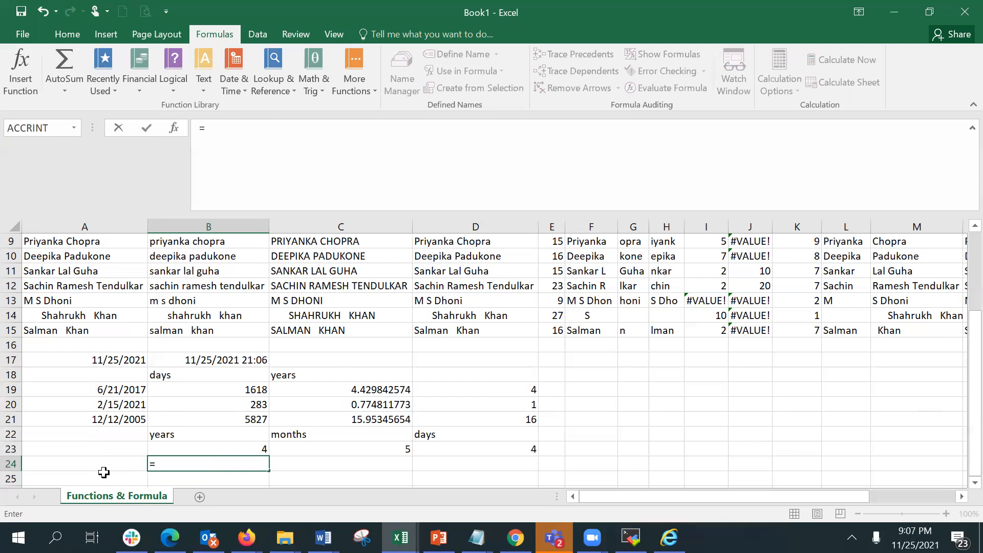
pyautogui.write('con')
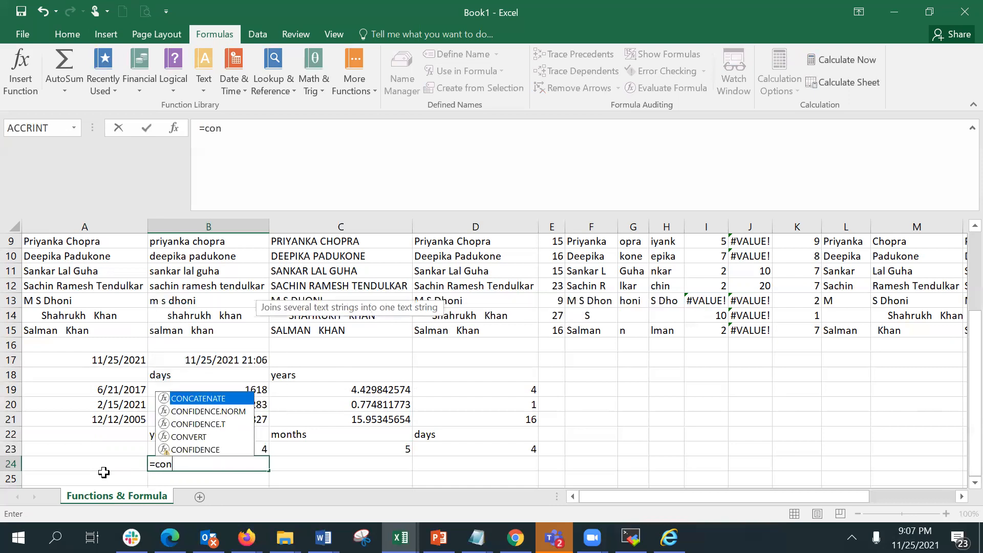
pyautogui.press('Tab')
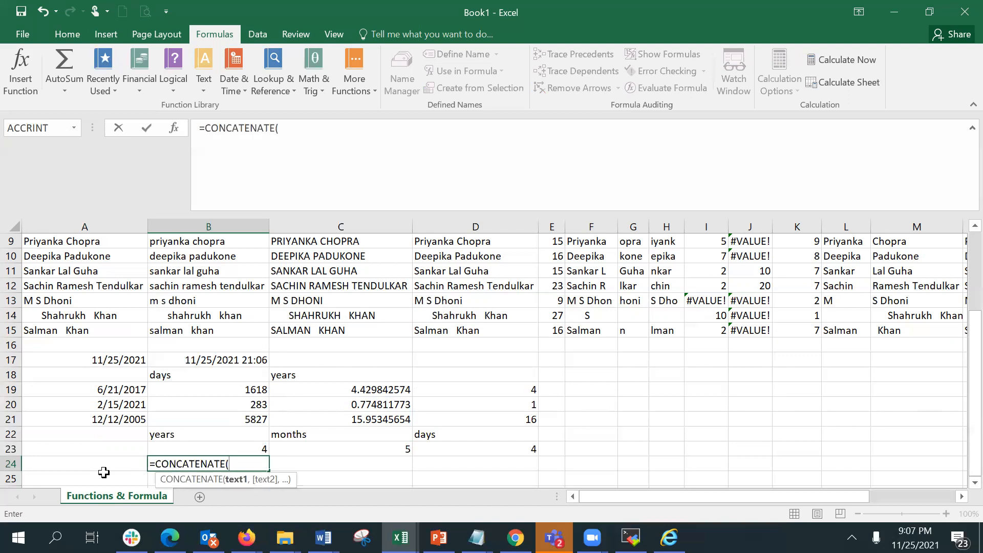
pyautogui.click(179, 449)
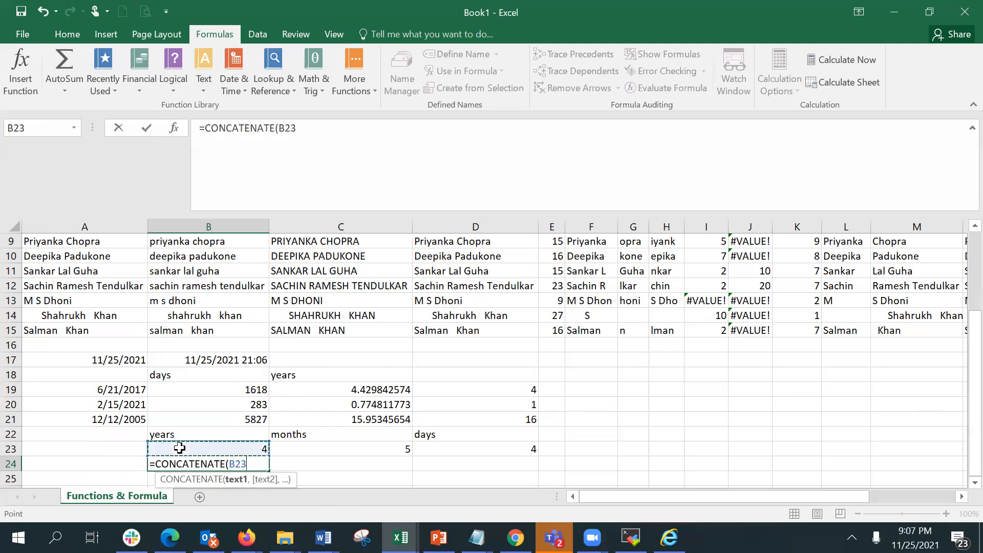
pyautogui.write(',')
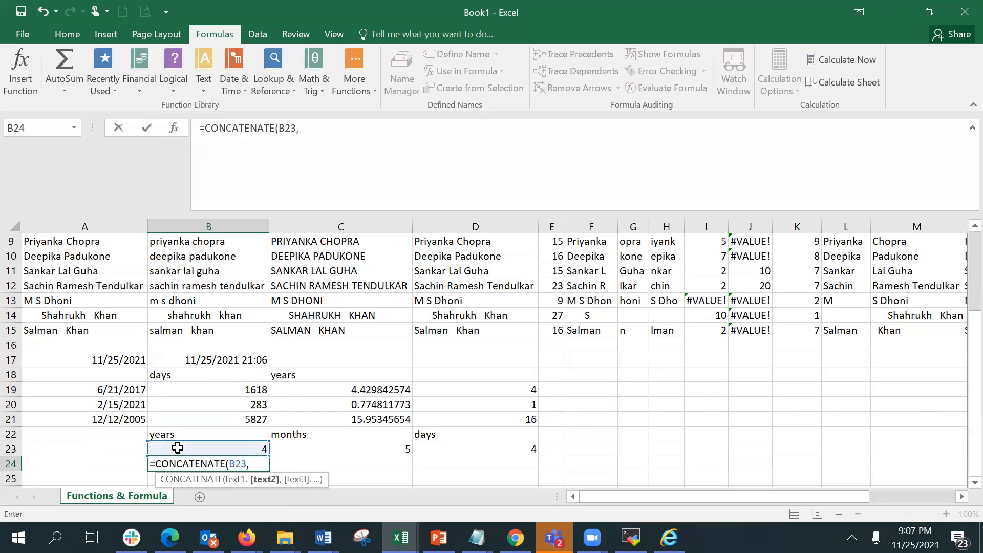
pyautogui.write('" ",')
pyautogui.click(187, 434)
pyautogui.write(',"')
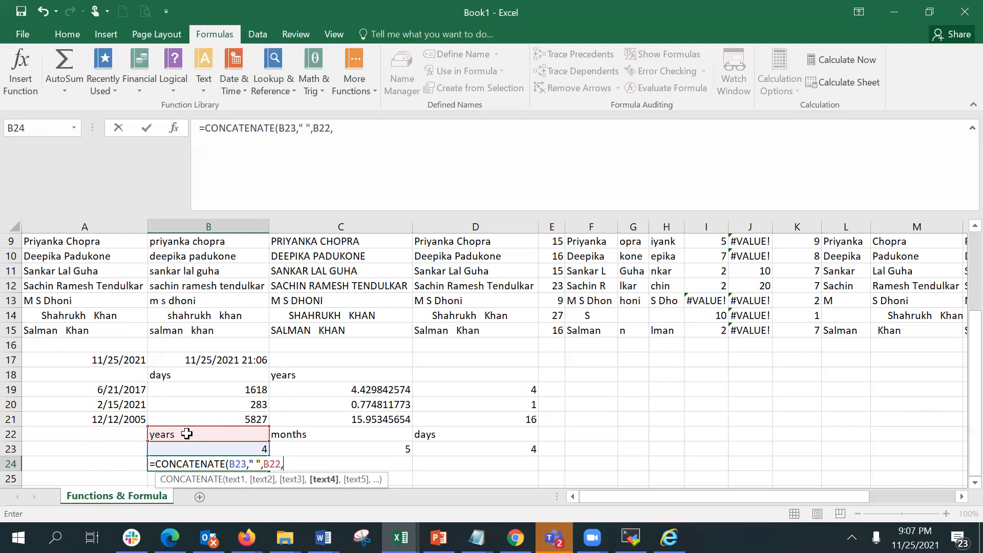
pyautogui.write(' ",')
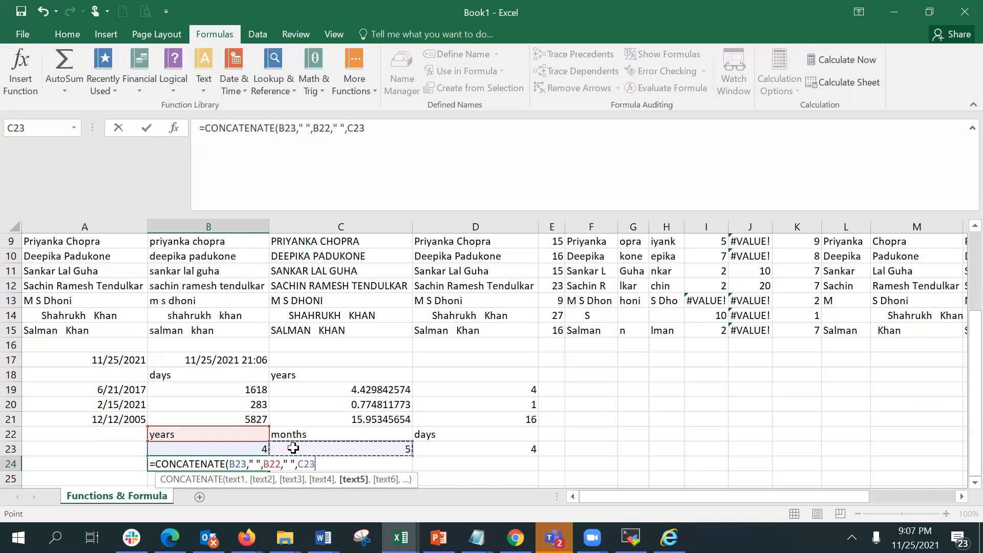
pyautogui.write(',')
pyautogui.click(302, 434)
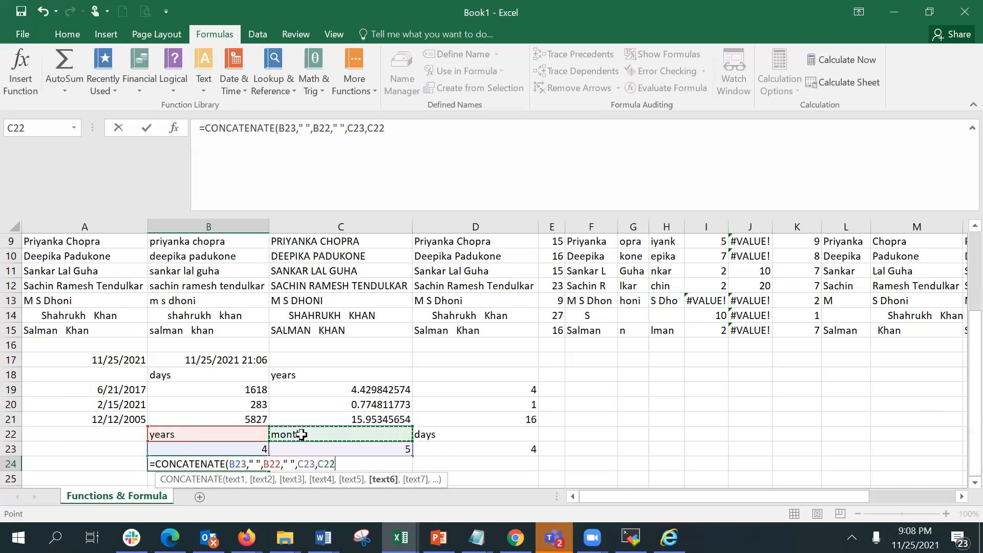
pyautogui.write(',')
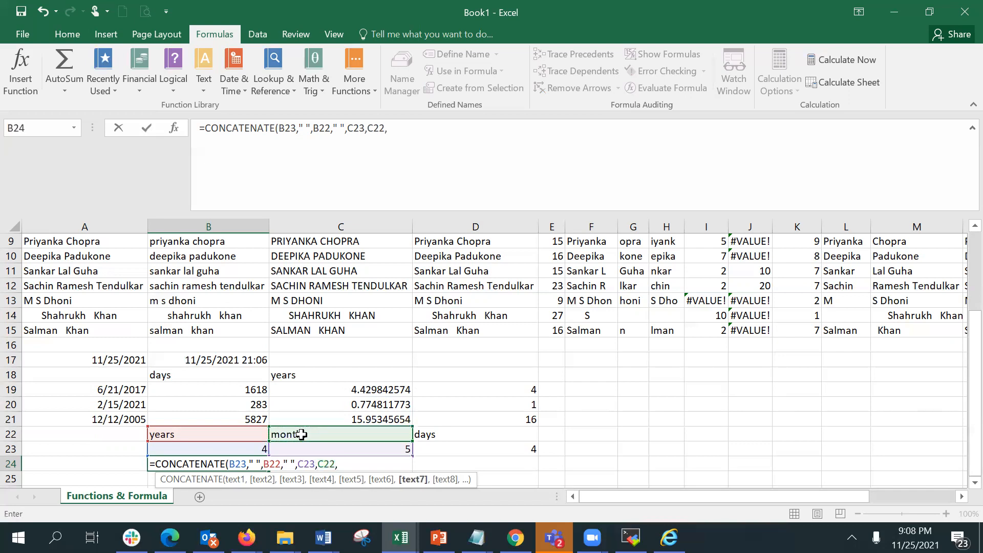
pyautogui.click(526, 450)
pyautogui.write(',')
pyautogui.click(508, 433)
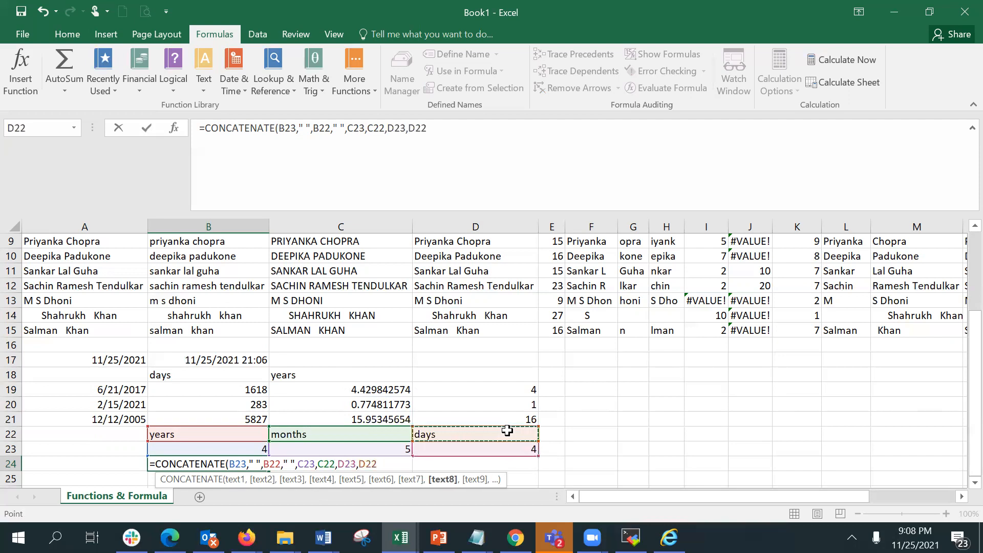
pyautogui.press('Return')
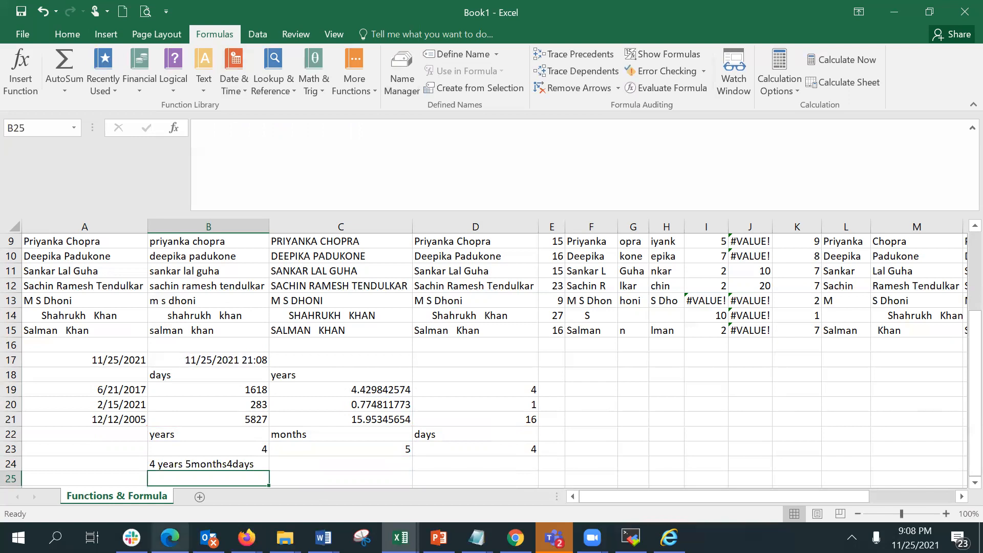
# Edit the B24 formula to insert " " separators between C23, C22, D23 and D22 so every value and label is spaced.
pyautogui.click(204, 465)
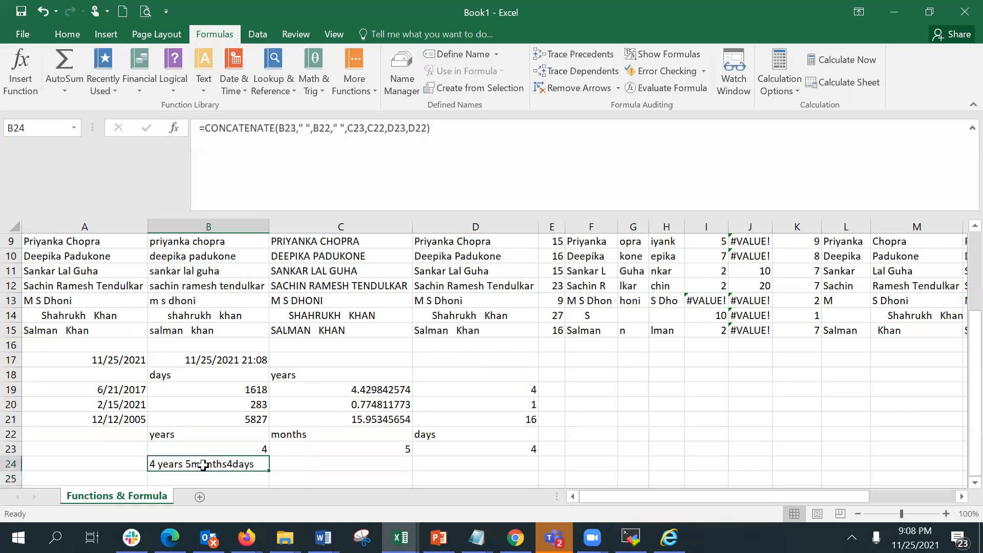
pyautogui.click(367, 129)
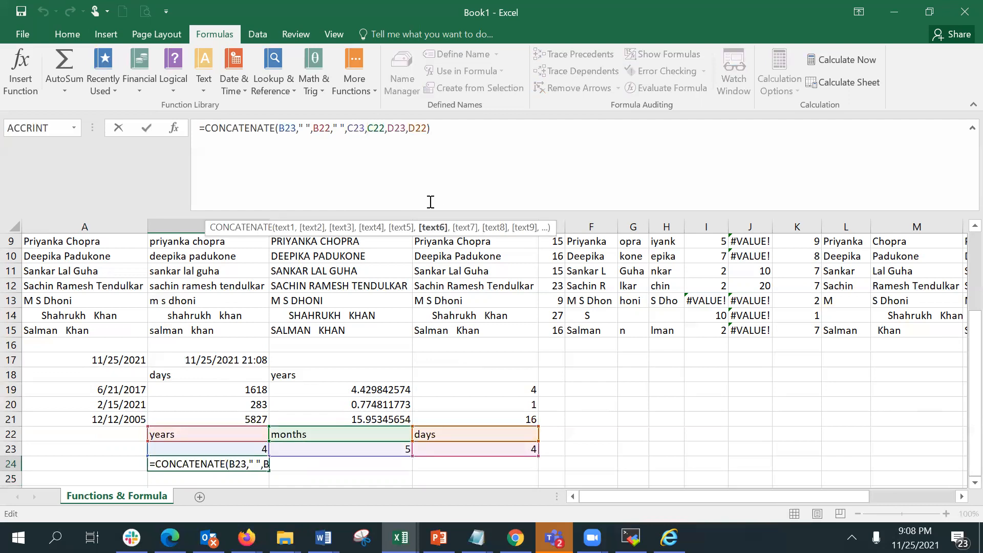
pyautogui.write('"')
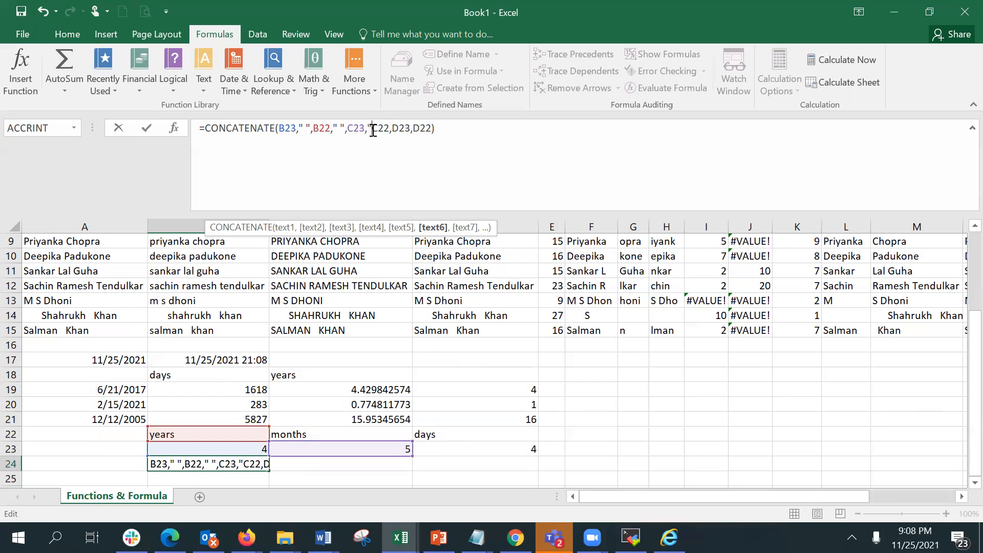
pyautogui.write('"')
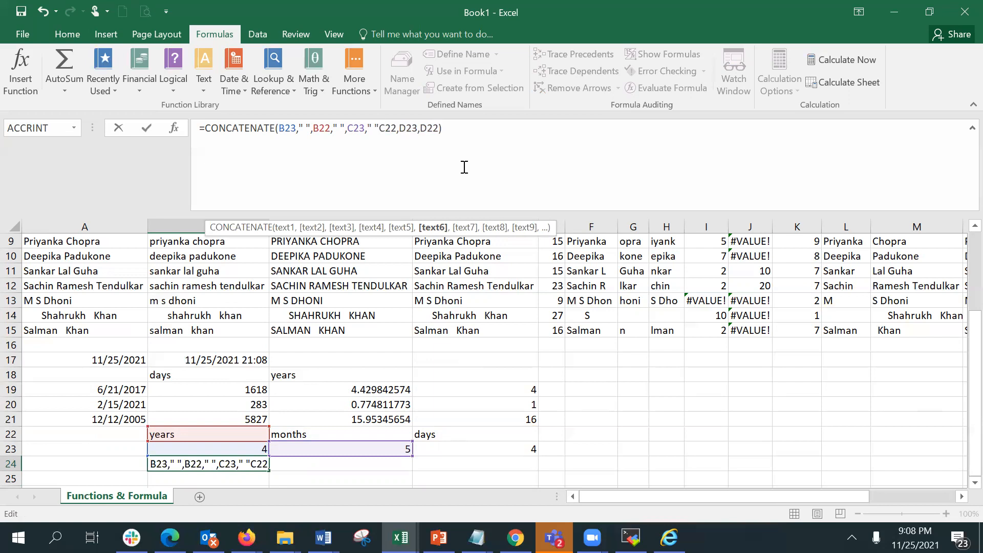
pyautogui.write(',')
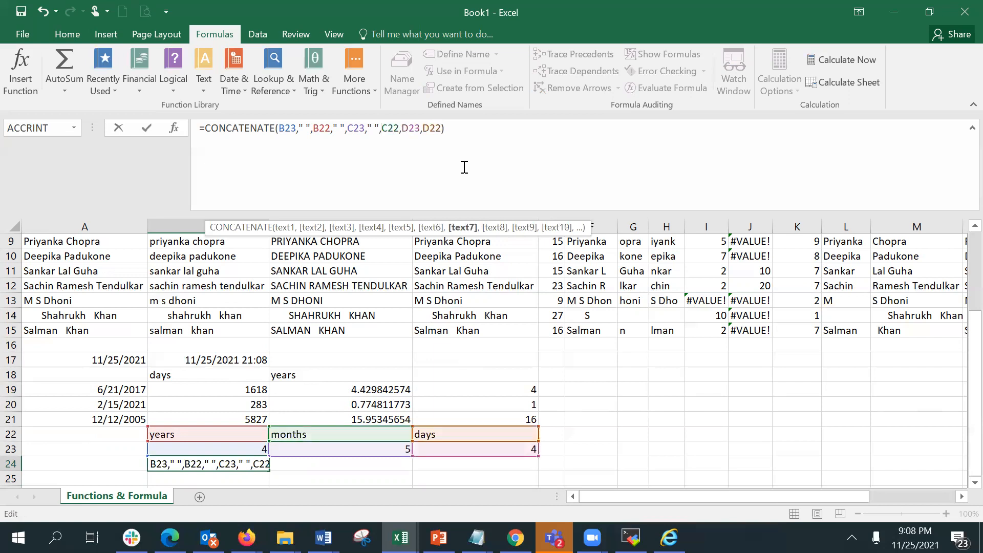
pyautogui.press('Right')
pyautogui.press('Right')
pyautogui.press('Right')
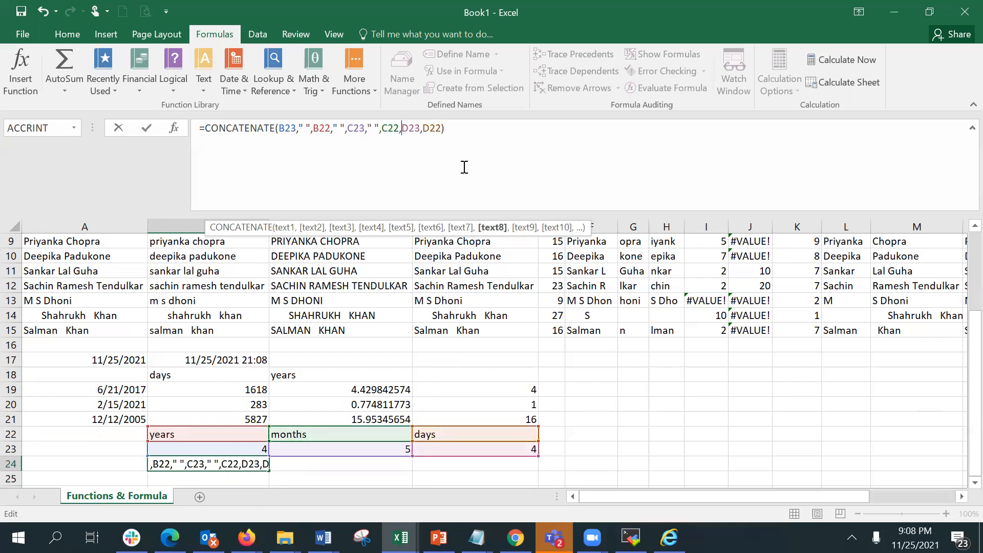
pyautogui.write('"')
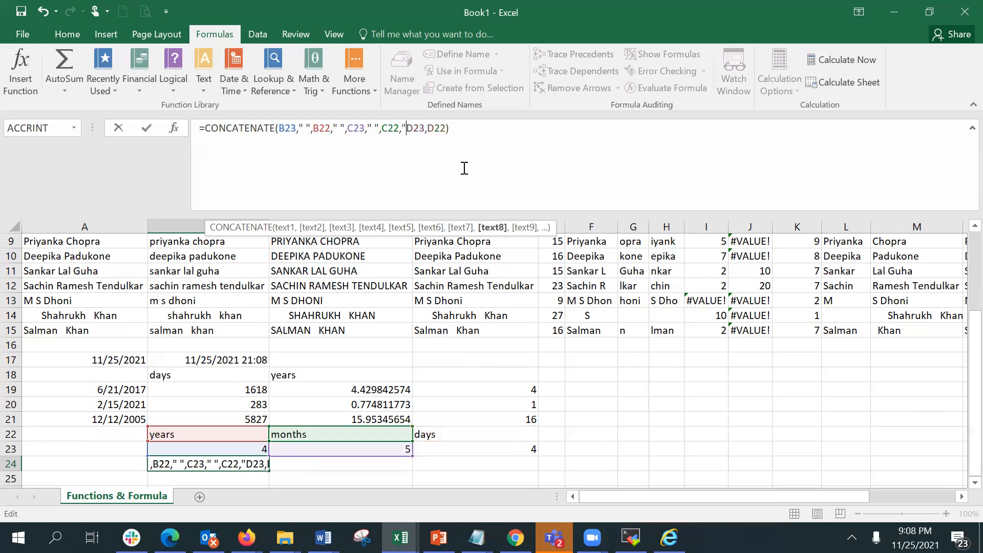
pyautogui.write(' "')
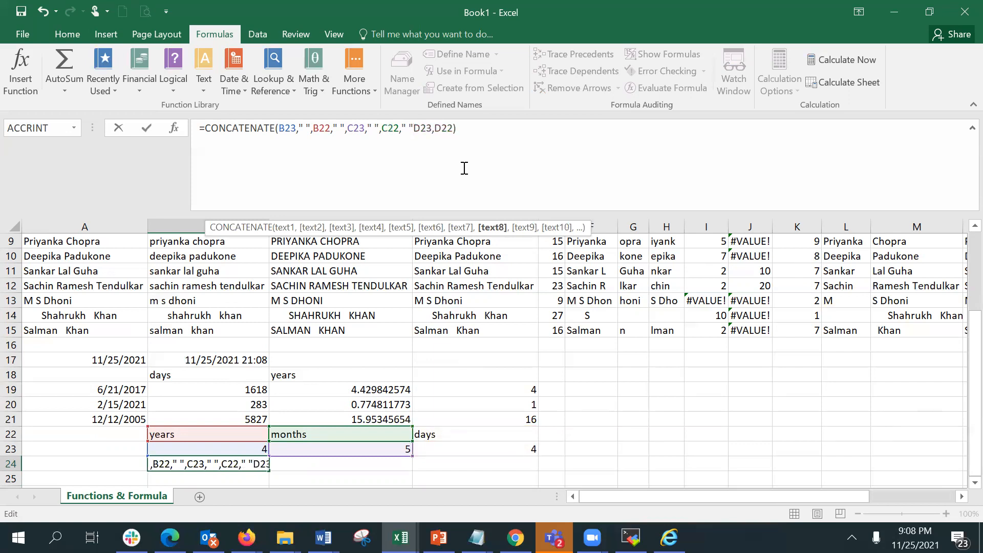
pyautogui.write(',')
pyautogui.press('Right')
pyautogui.press('Right')
pyautogui.press('Right')
pyautogui.press('Right')
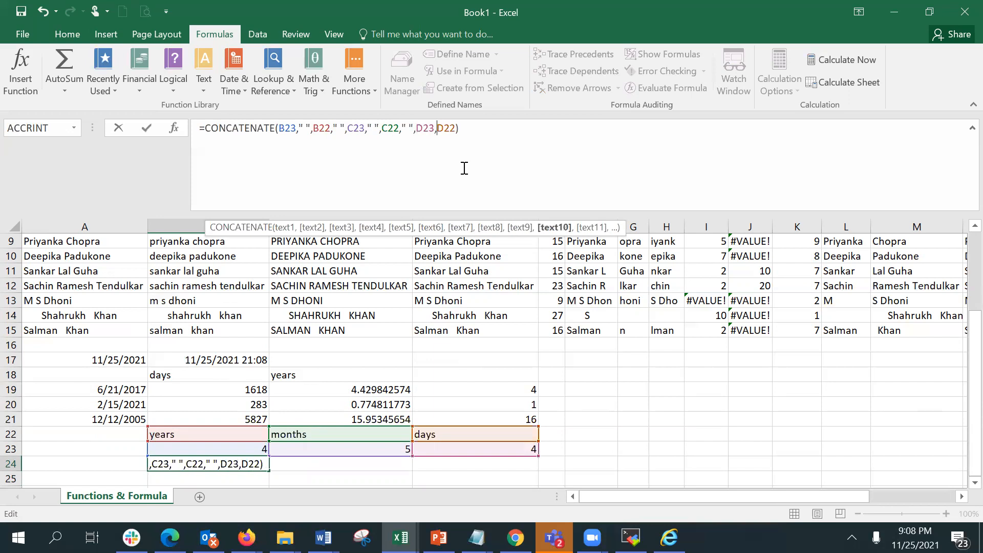
pyautogui.write('"')
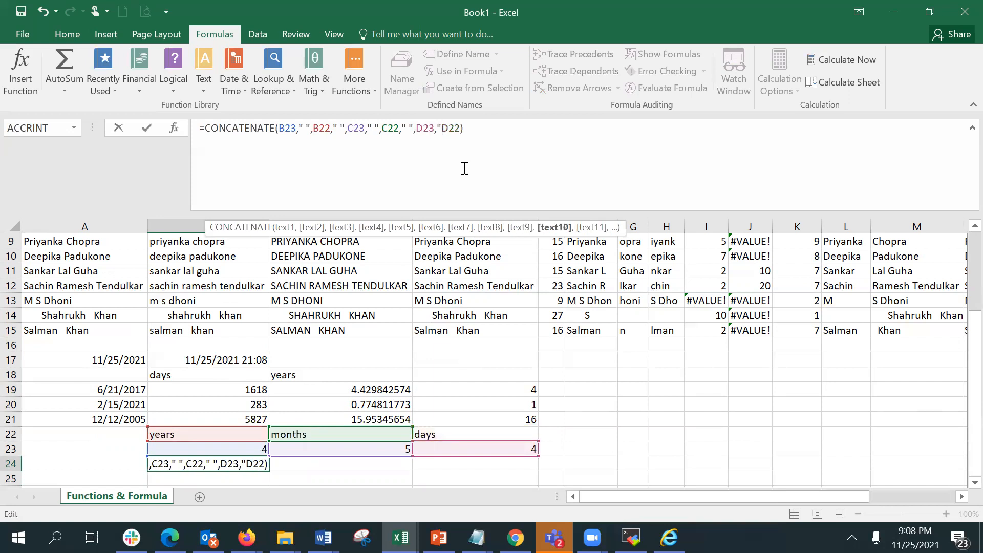
pyautogui.write(' ",')
pyautogui.press('Return')
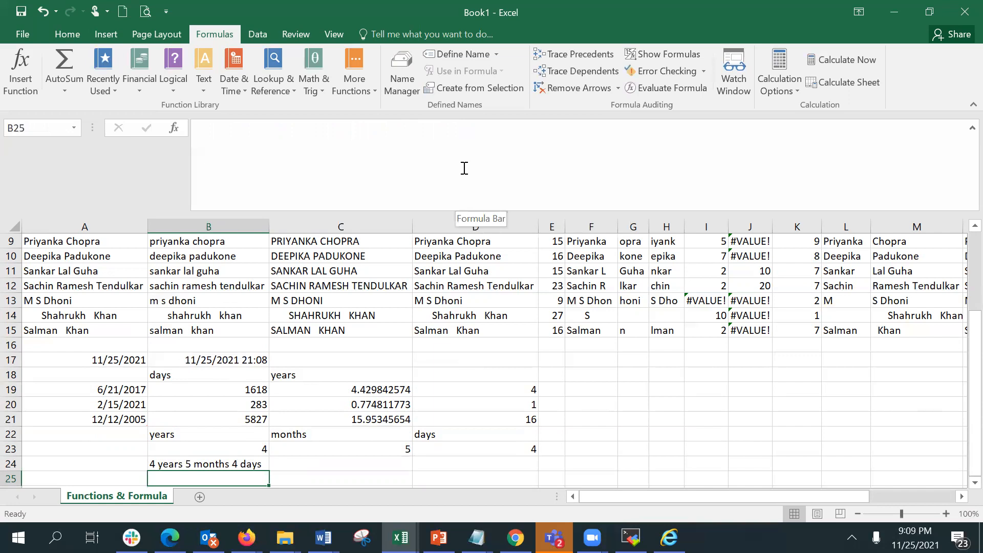
# Replace B23 in the B24 formula with DATEDIF(A19,TODAY(),"y") so the years are calculated directly.
pyautogui.click(205, 465)
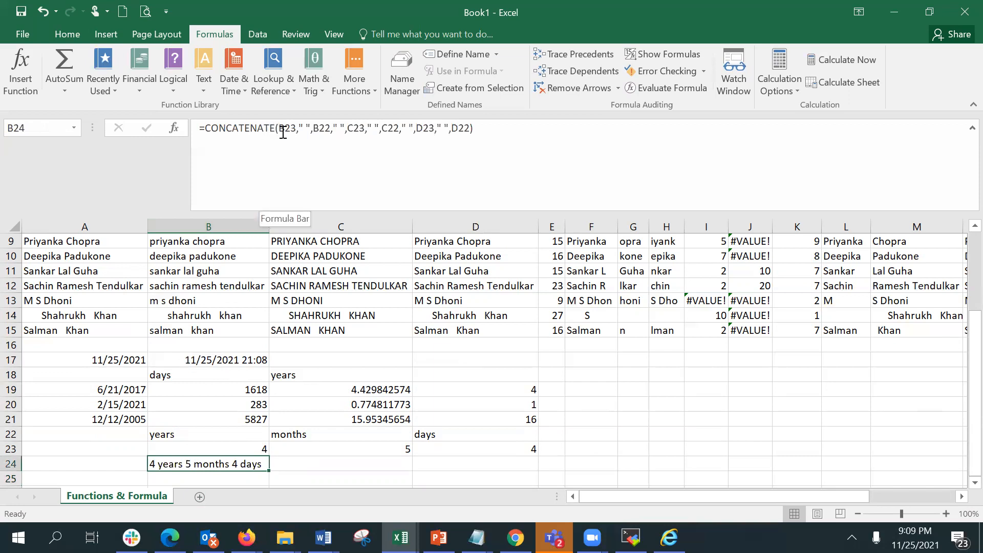
pyautogui.moveTo(281, 130); pyautogui.dragTo(300, 133)
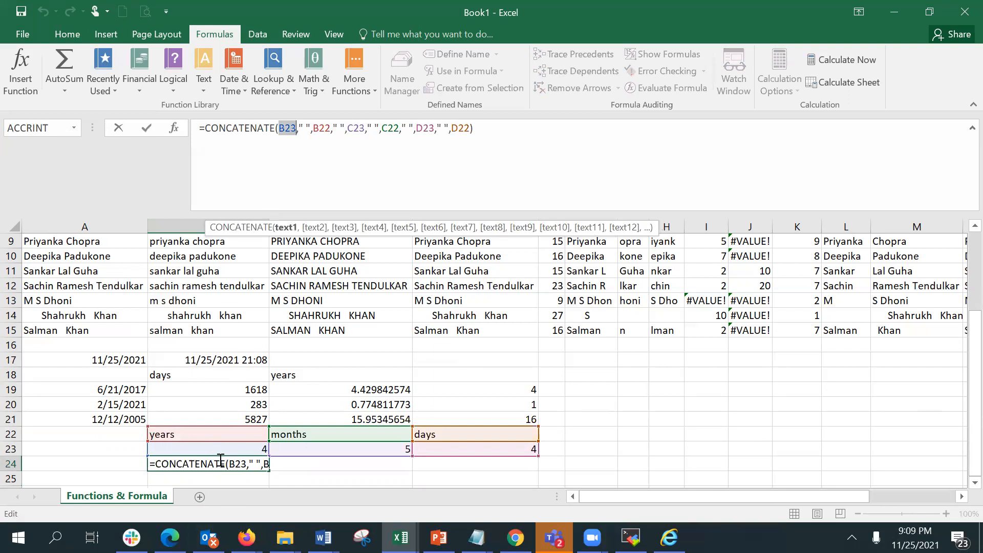
pyautogui.write('datedif')
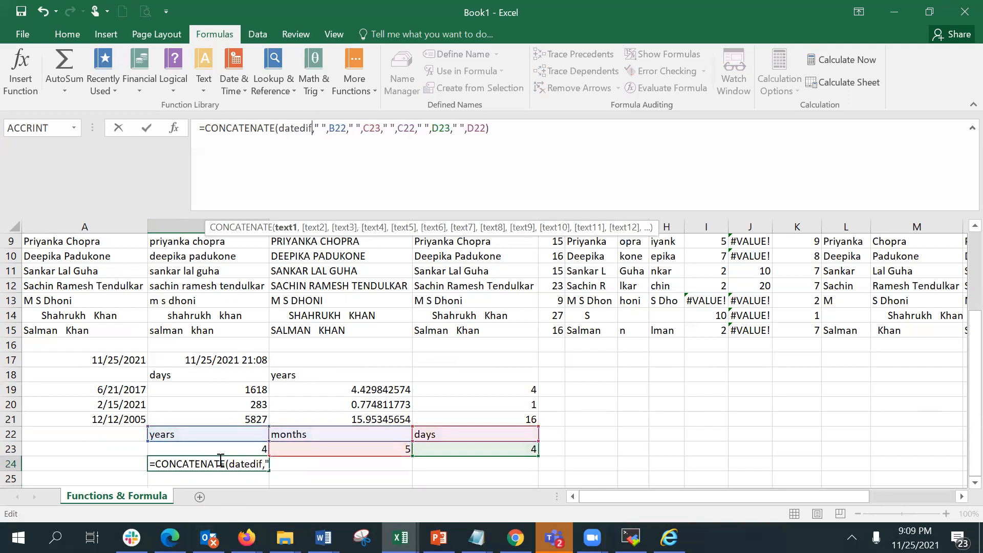
pyautogui.write('(')
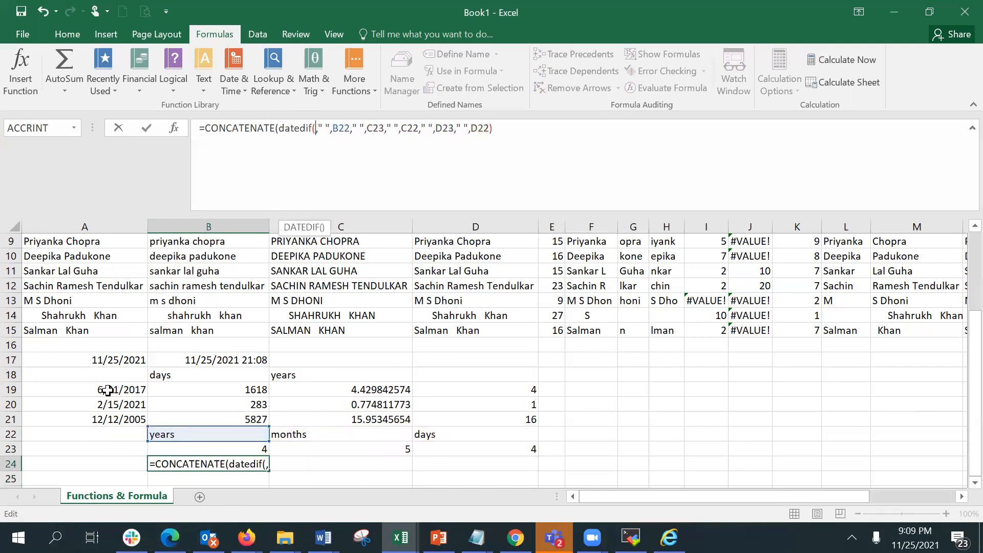
pyautogui.click(107, 391)
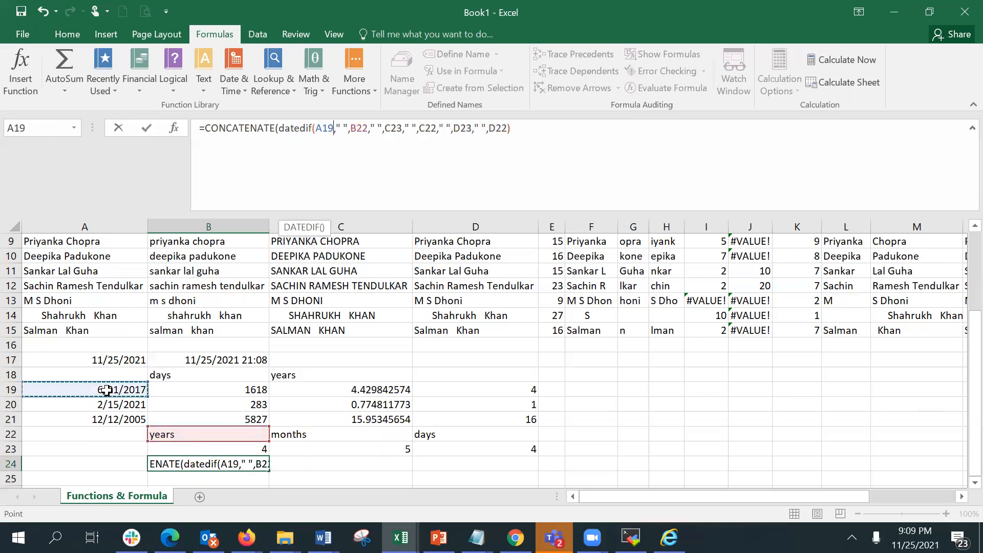
pyautogui.write(',')
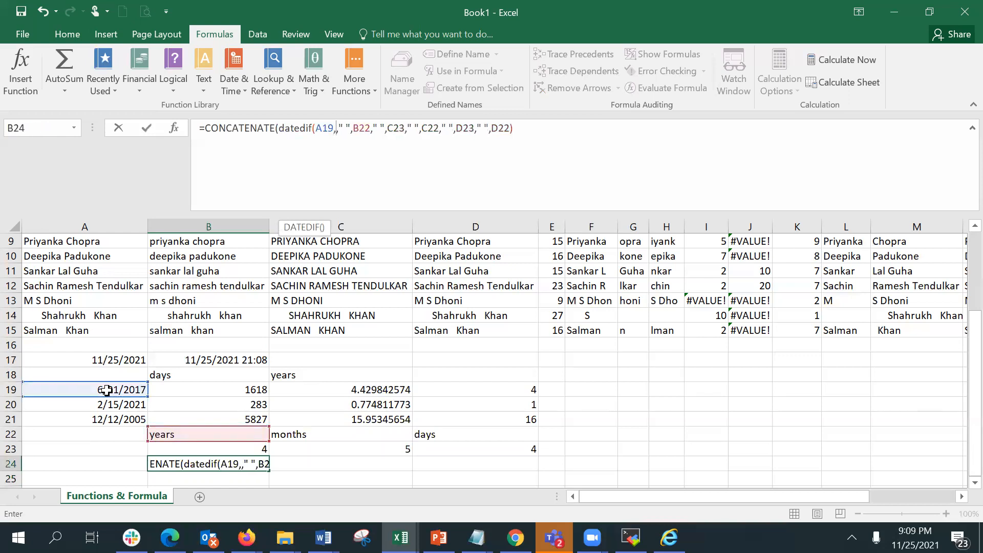
pyautogui.write('today()')
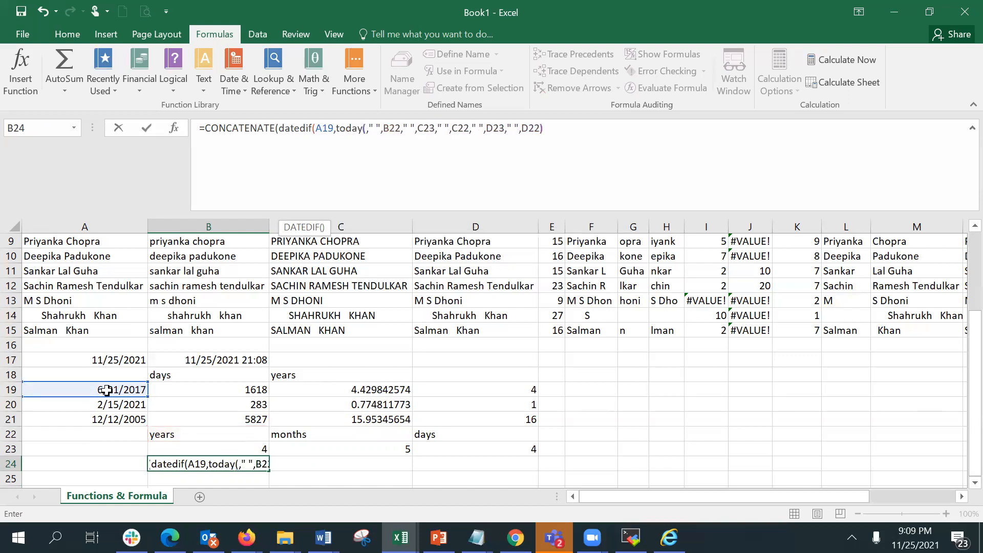
pyautogui.write(',')
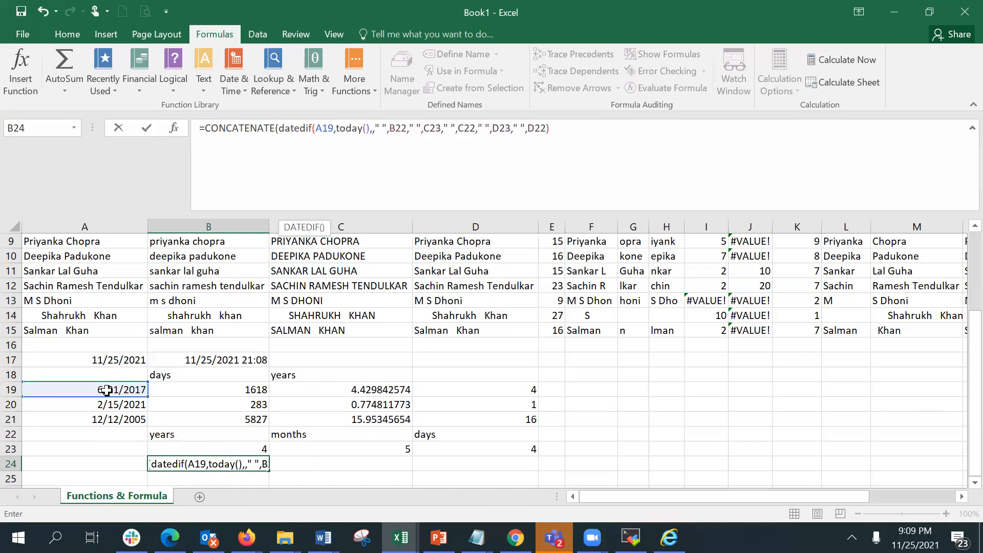
pyautogui.write('"y')
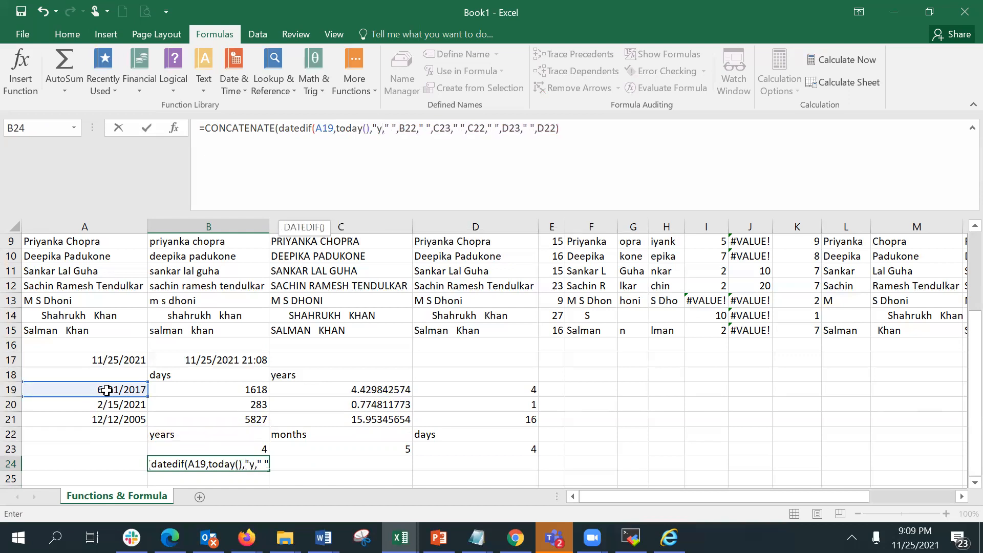
pyautogui.write('"')
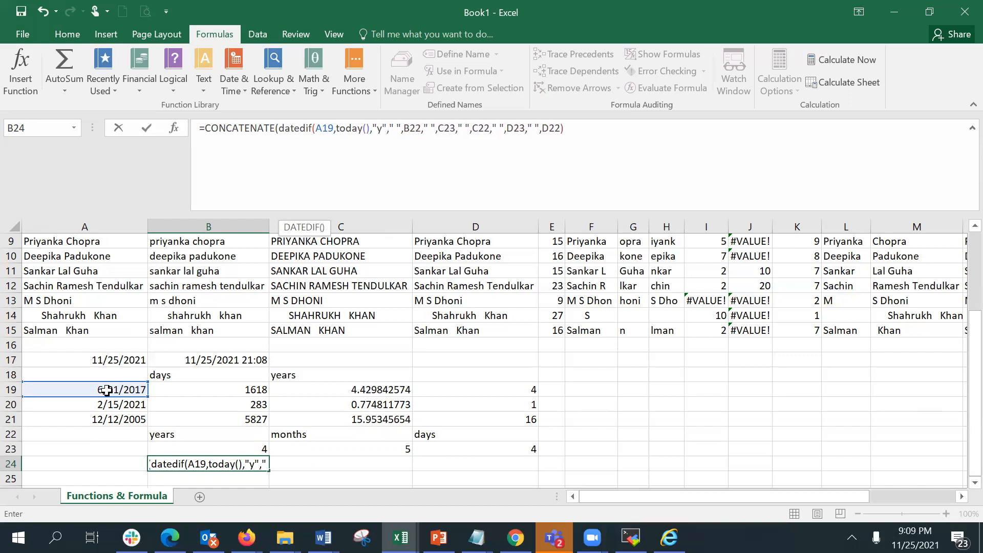
pyautogui.write(')')
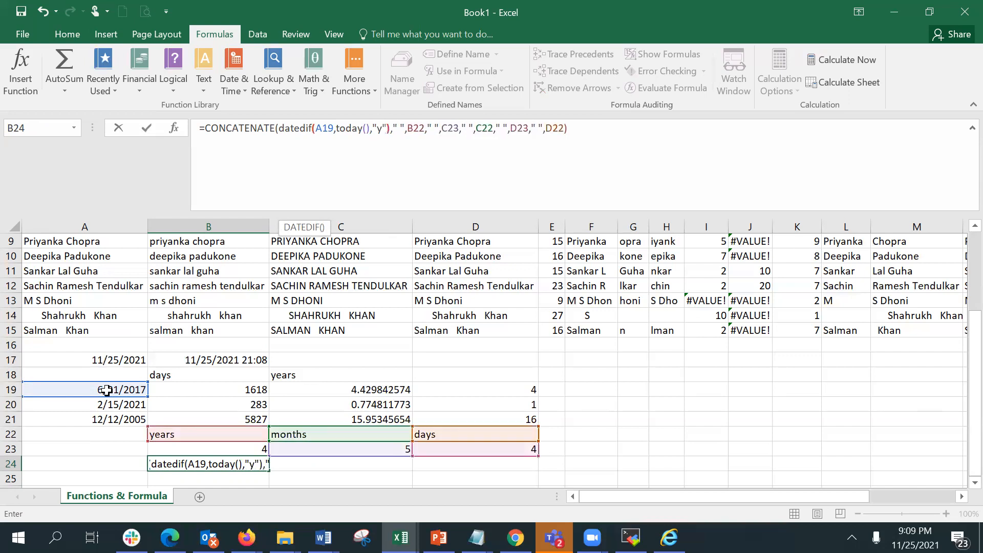
pyautogui.press('Return')
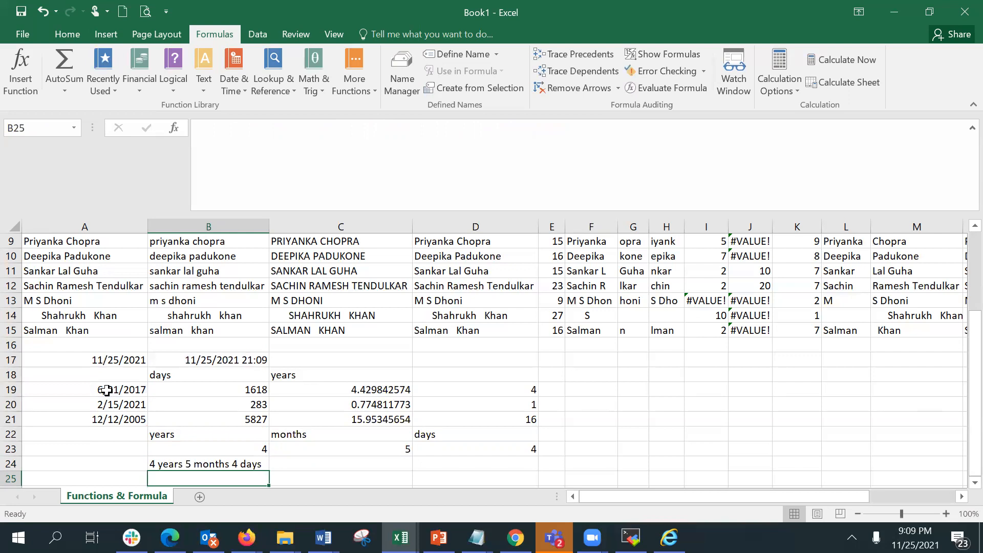
pyautogui.scroll(-2, 237, 376)
pyautogui.click(235, 374)
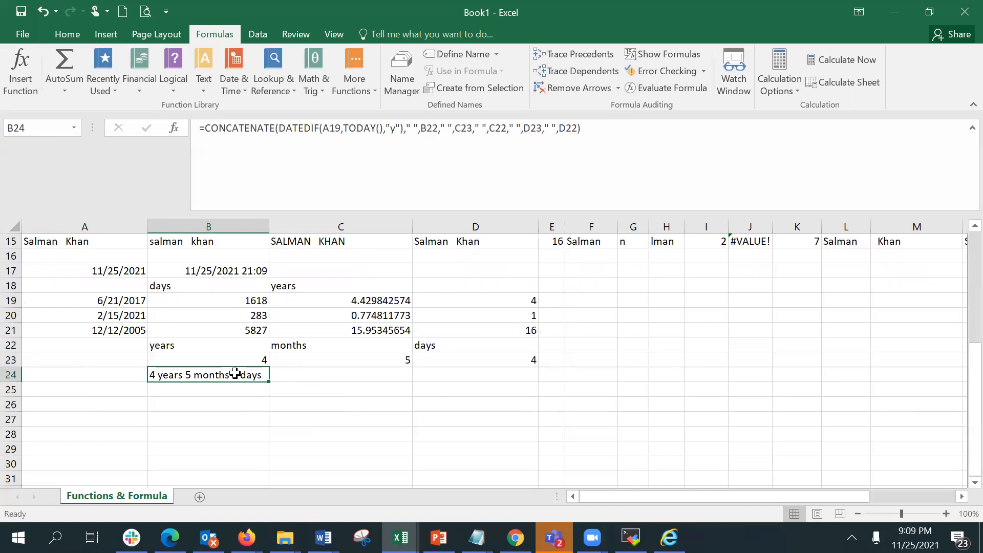
# Inspect the B23 DATEDIF formula, including its arguments in the Function Arguments dialog.
pyautogui.click(244, 359)
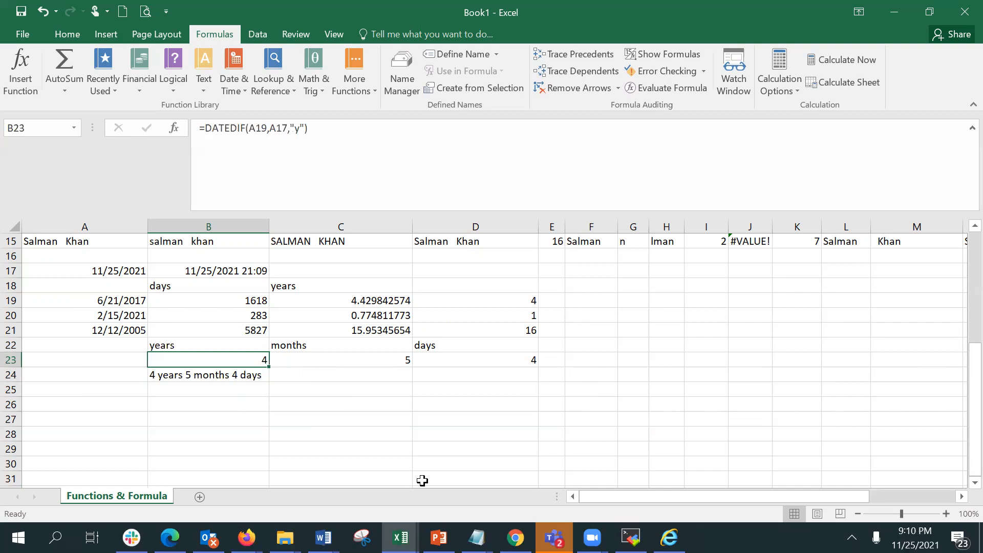
pyautogui.click(341, 361)
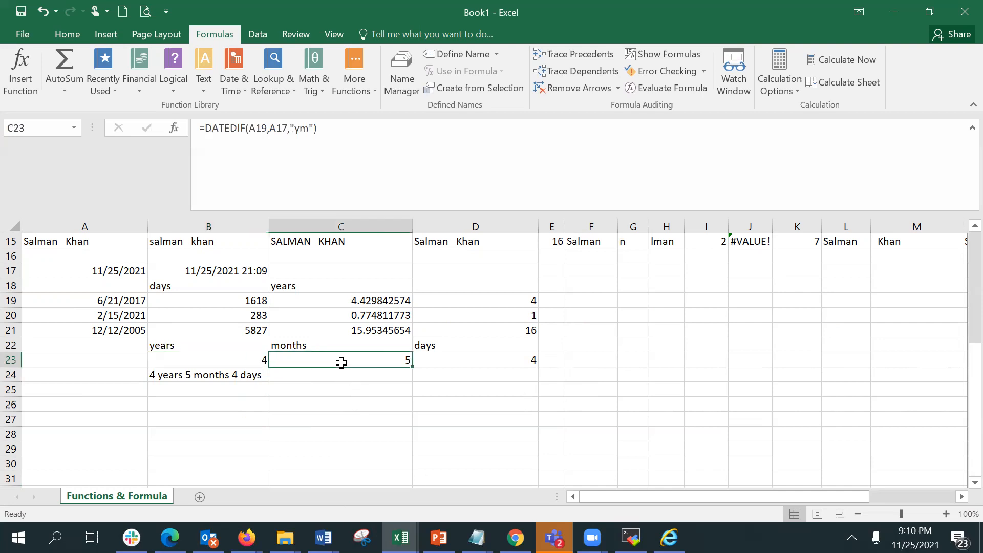
pyautogui.click(446, 359)
pyautogui.click(372, 374)
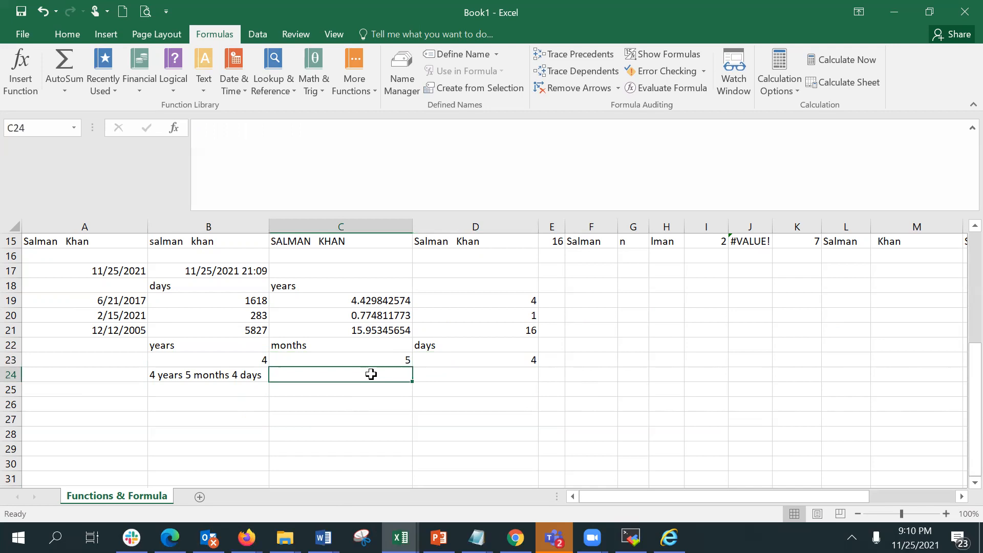
pyautogui.click(245, 359)
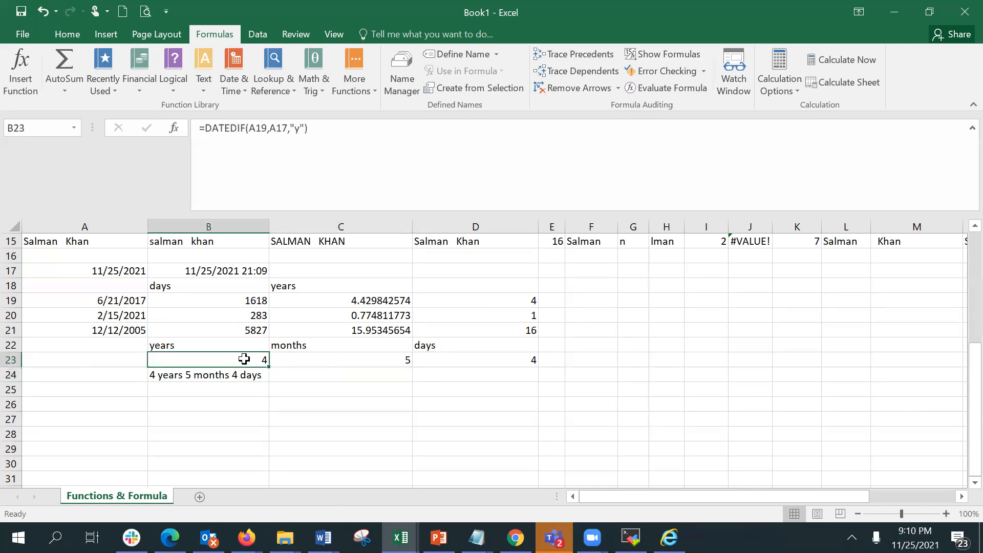
pyautogui.click(174, 128)
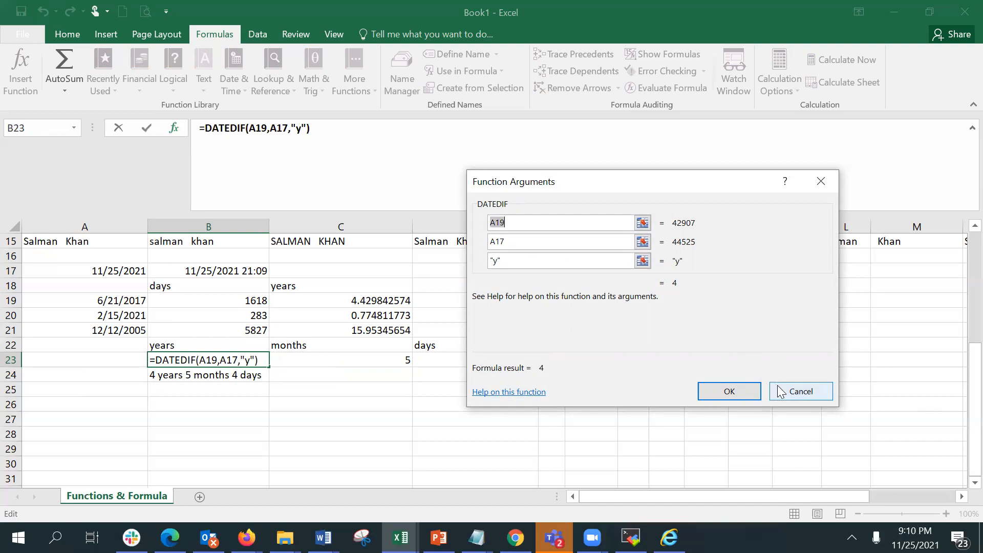
pyautogui.click(730, 392)
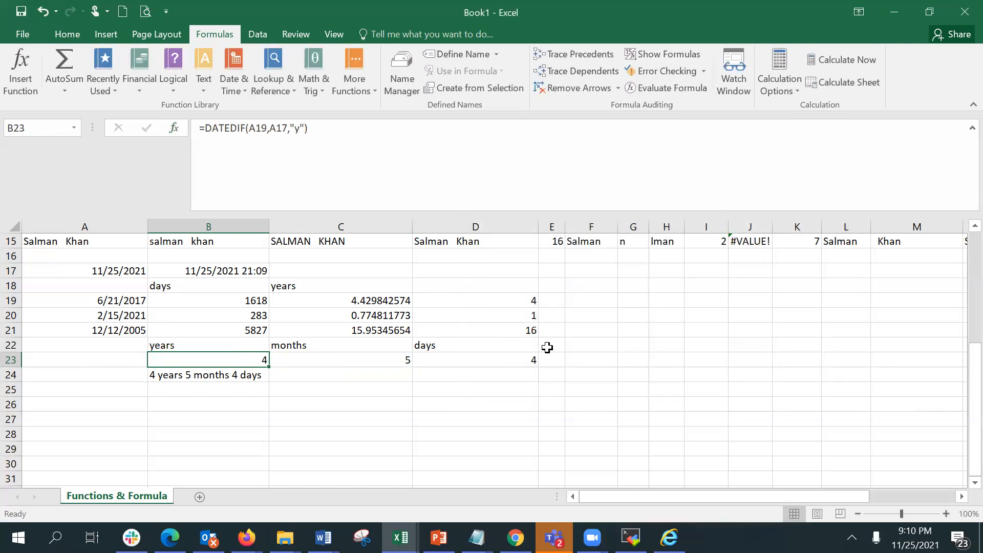
pyautogui.click(263, 129)
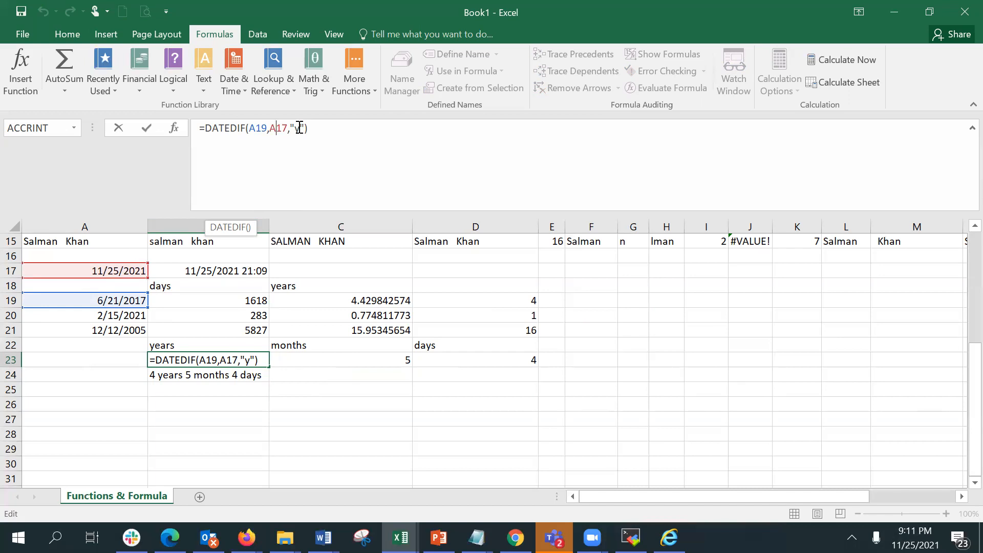
pyautogui.press('Return')
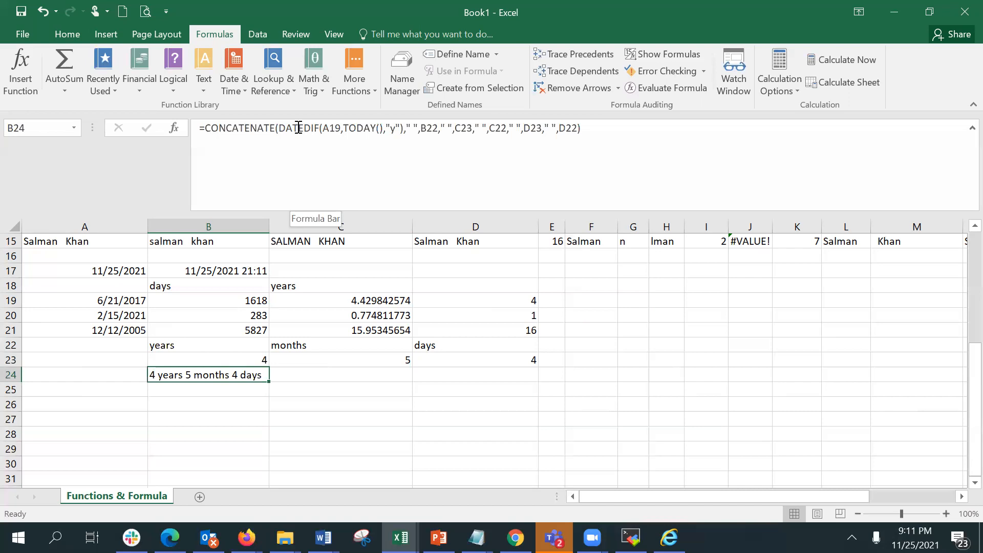
# Inspect the DATEDIF formulas in C23 and D23 in edit mode.
pyautogui.click(359, 358)
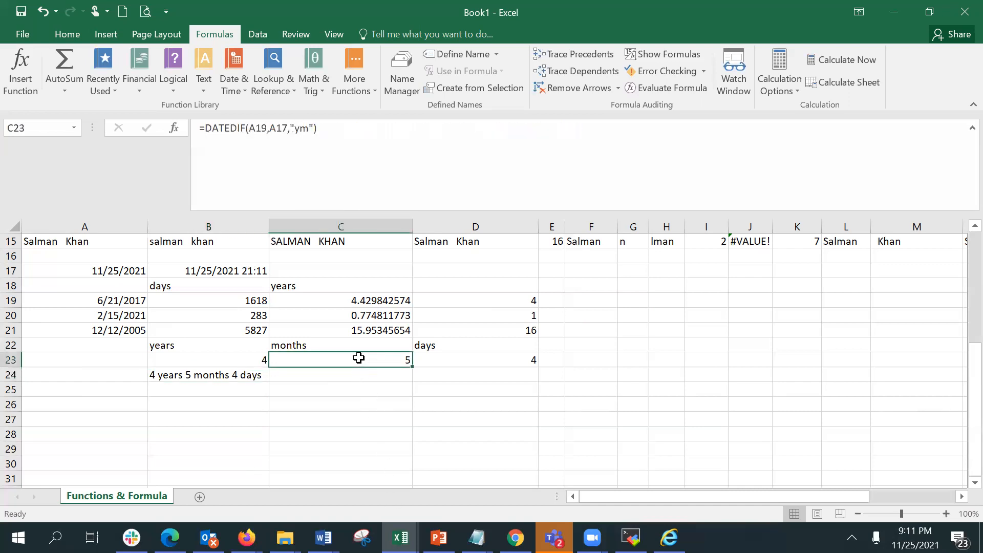
pyautogui.click(259, 128)
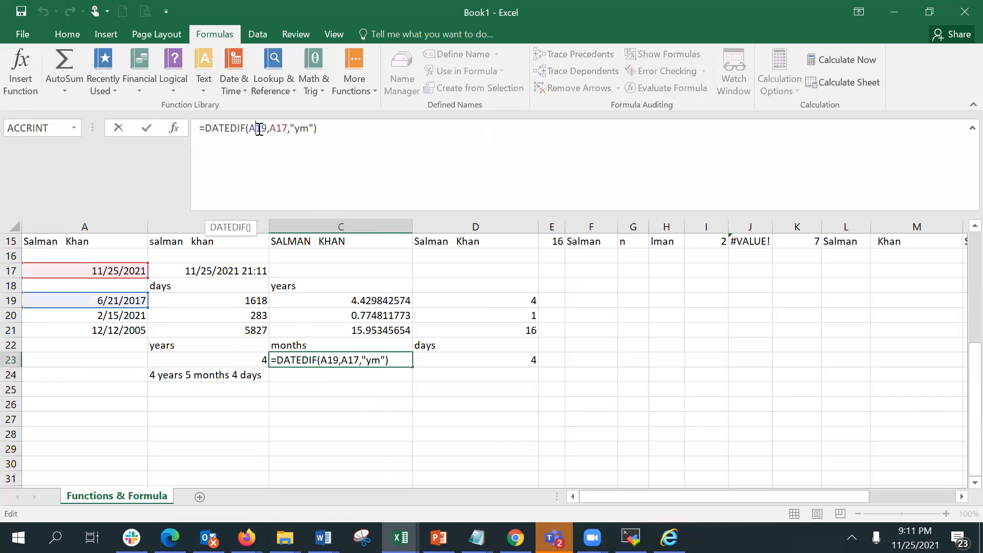
pyautogui.click(282, 128)
pyautogui.click(303, 127)
pyautogui.press('Return')
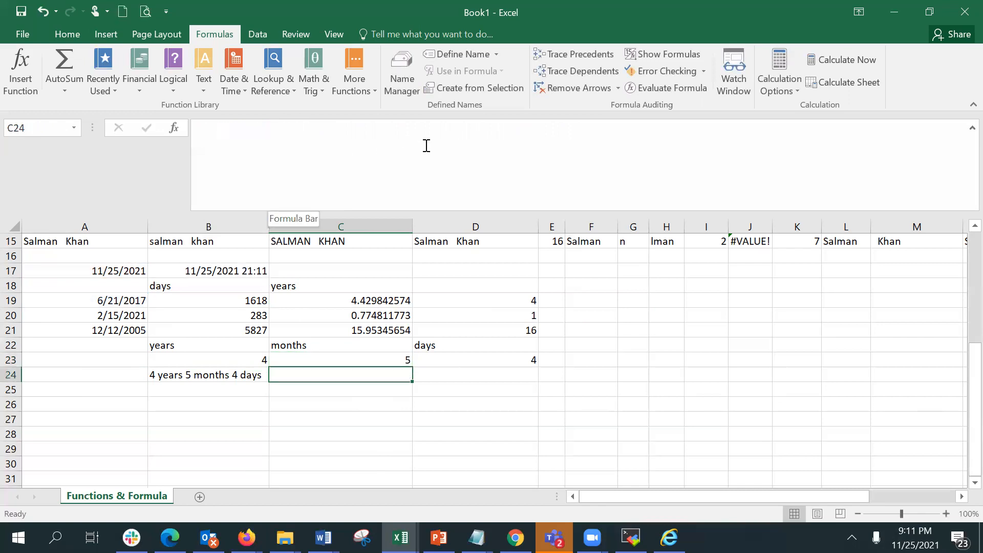
pyautogui.click(473, 357)
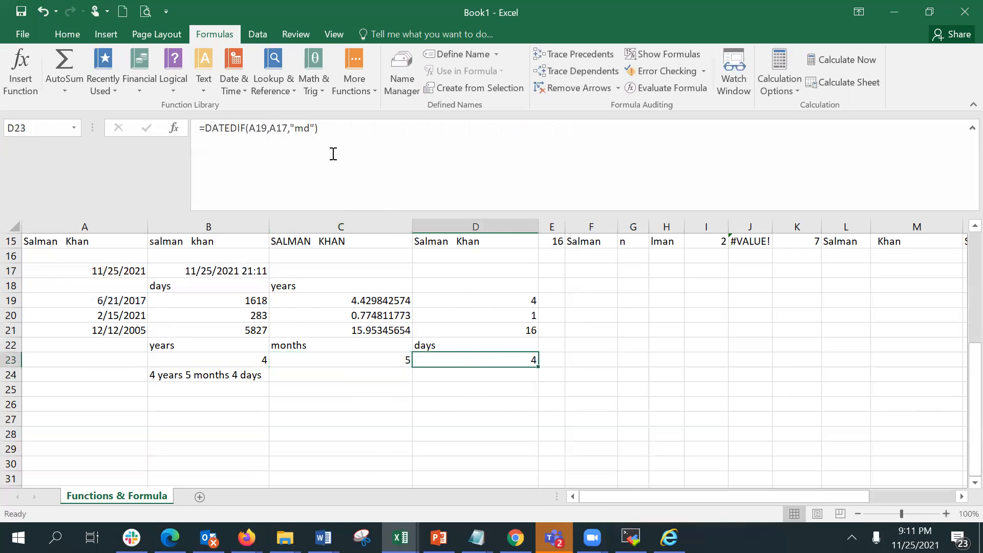
pyautogui.click(273, 129)
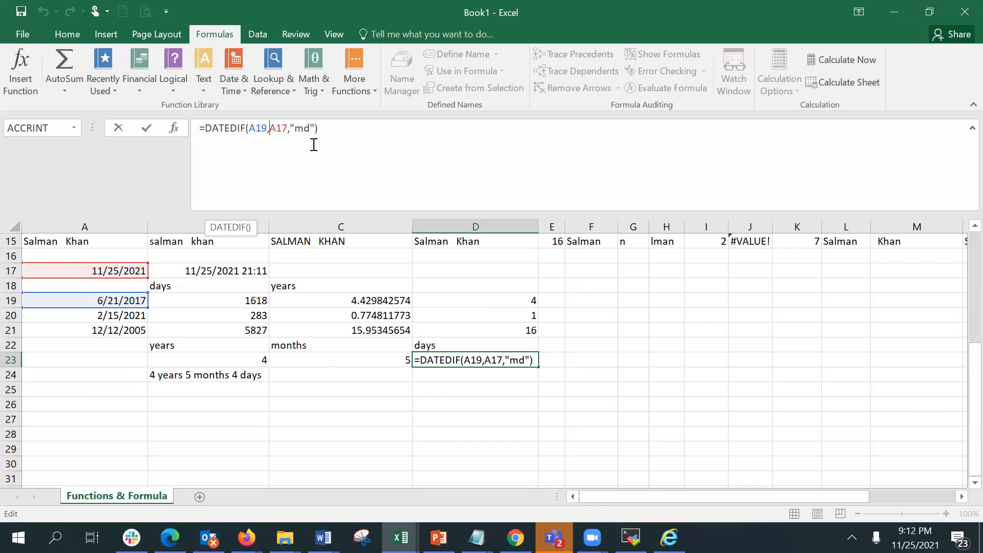
pyautogui.press('Return')
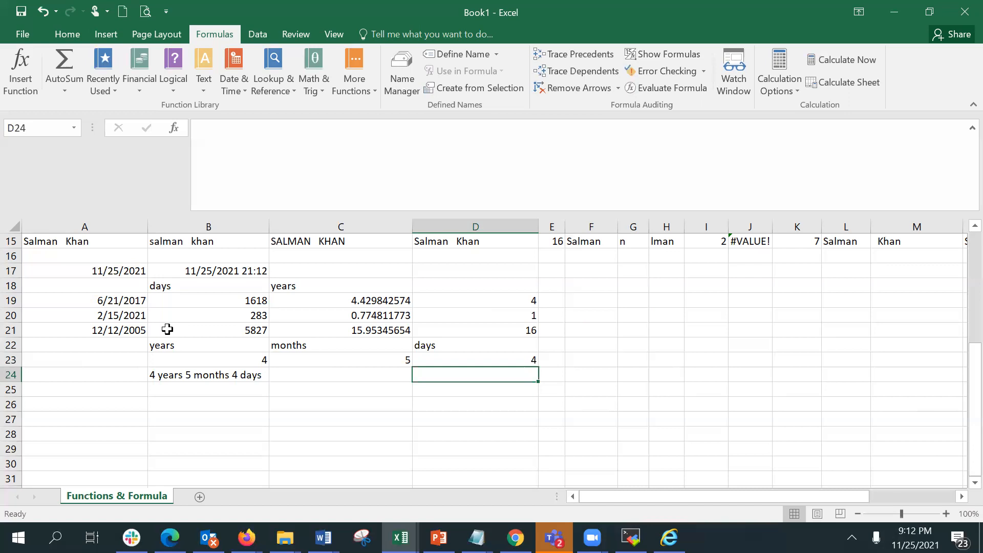
# Enter the date 1/22/2021 in A26.
pyautogui.click(118, 403)
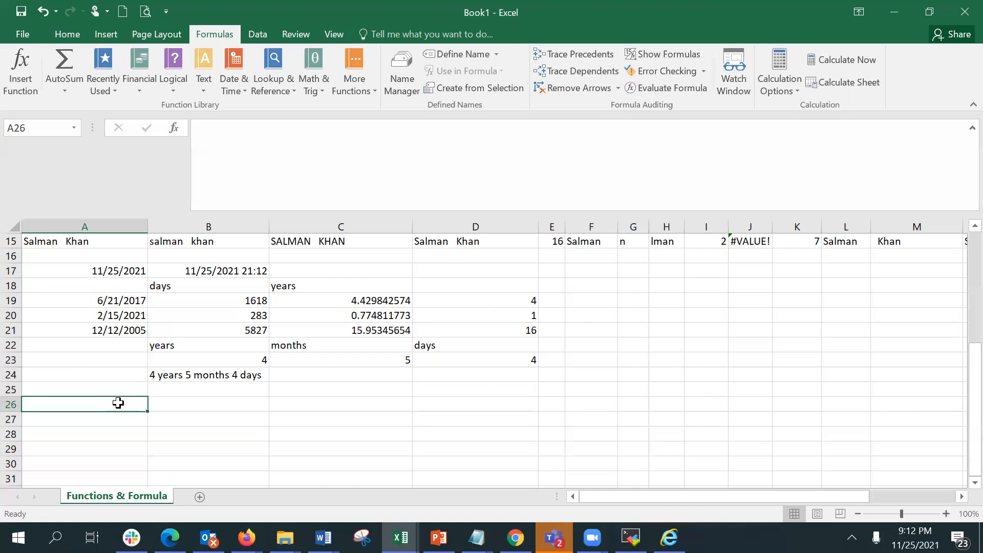
pyautogui.write('1')
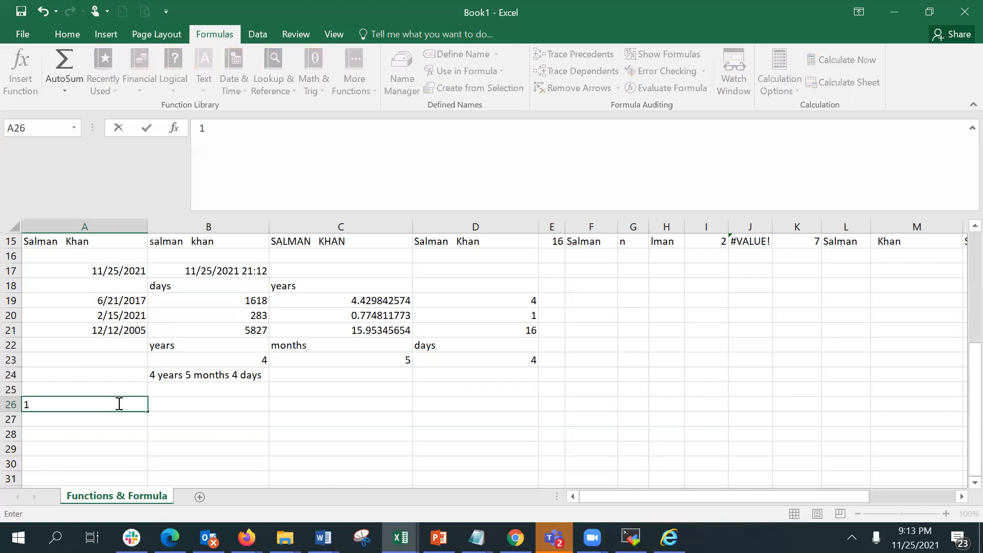
pyautogui.write('/22/202')
pyautogui.write('1')
pyautogui.press('Return')
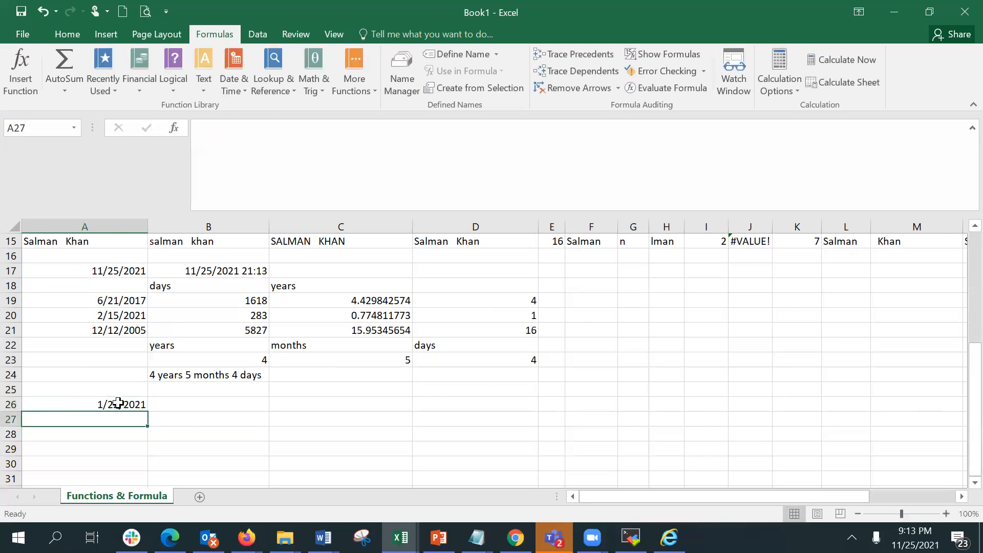
# Enter =TEXT(A26,"yyy") in B26 to show the year of the date.
pyautogui.click(194, 408)
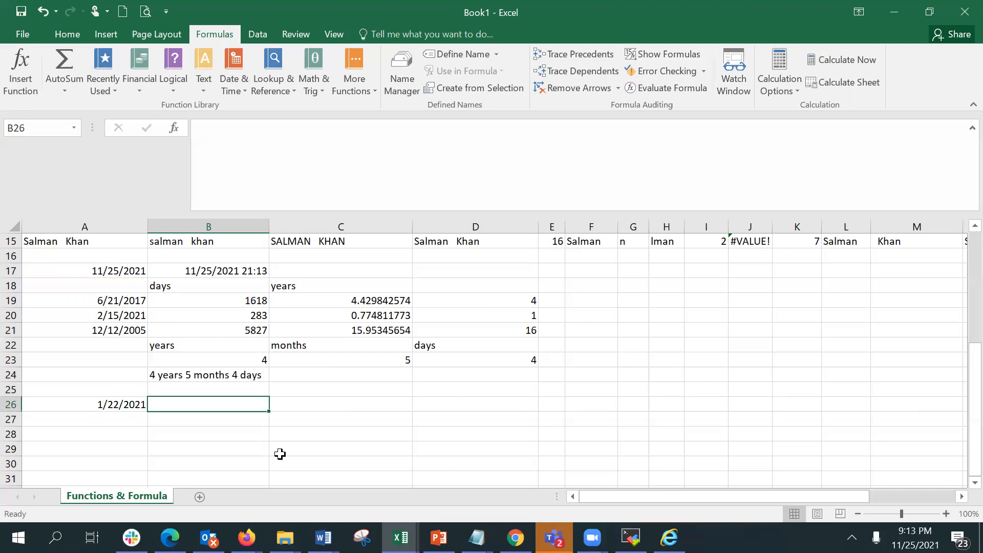
pyautogui.write('=text')
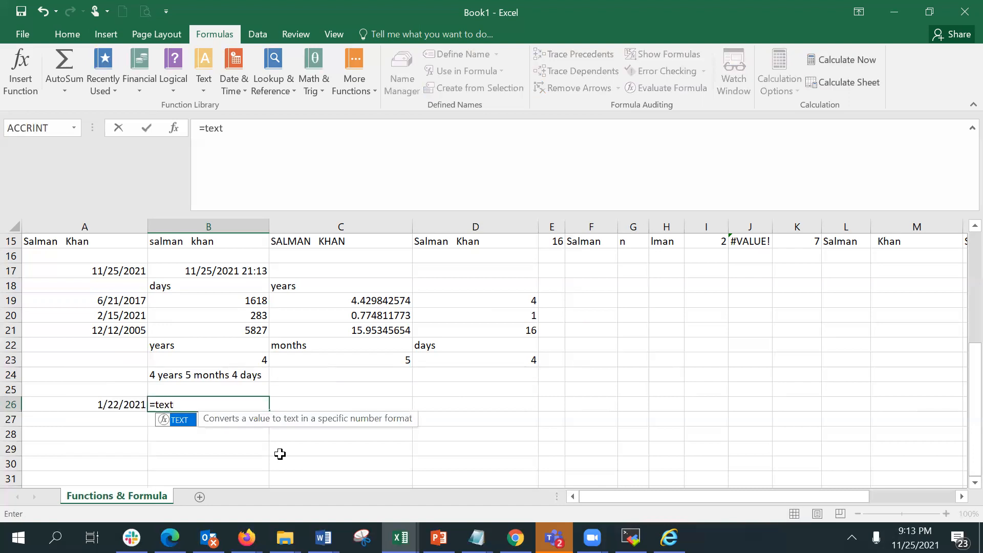
pyautogui.press('Tab')
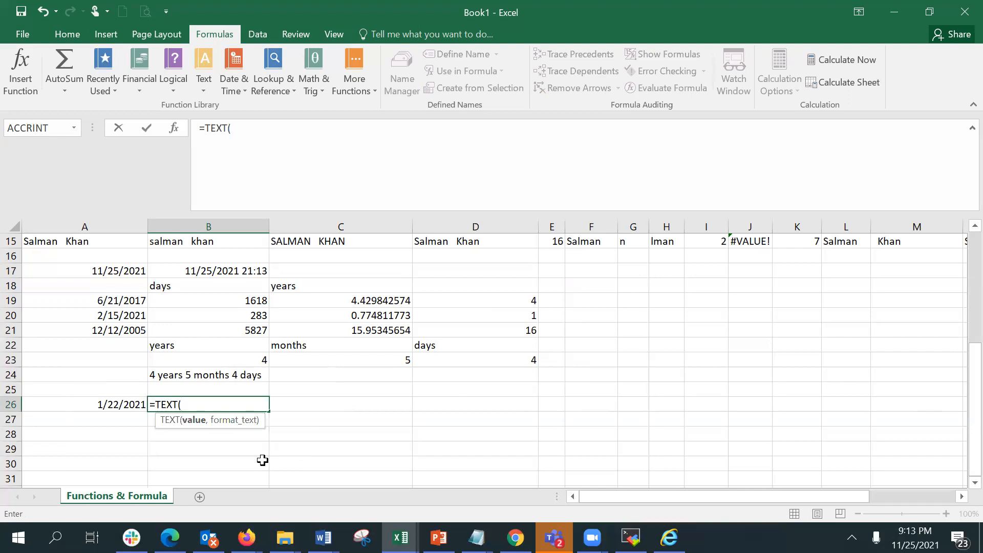
pyautogui.click(112, 399)
pyautogui.write(',')
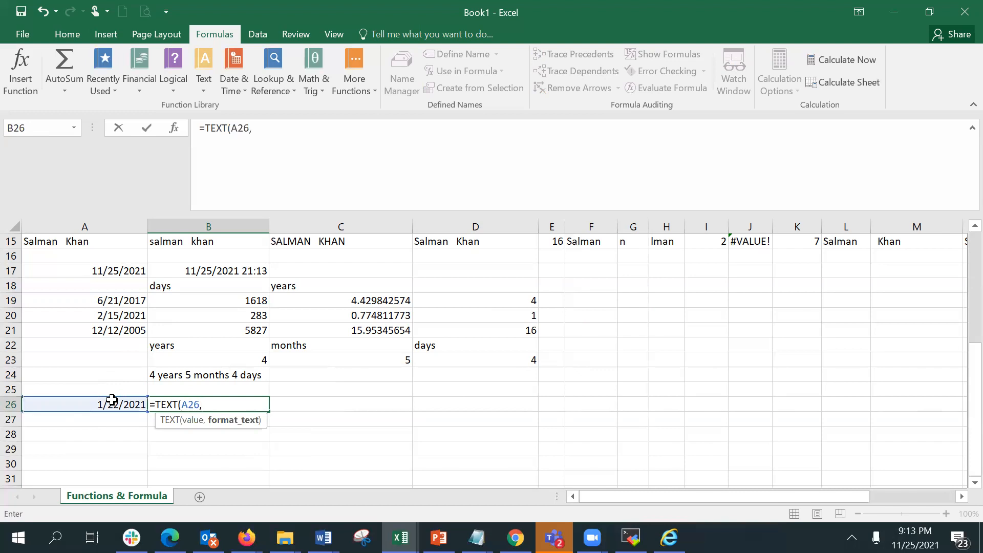
pyautogui.write("'")
pyautogui.press('BackSpace')
pyautogui.write('"yyy")')
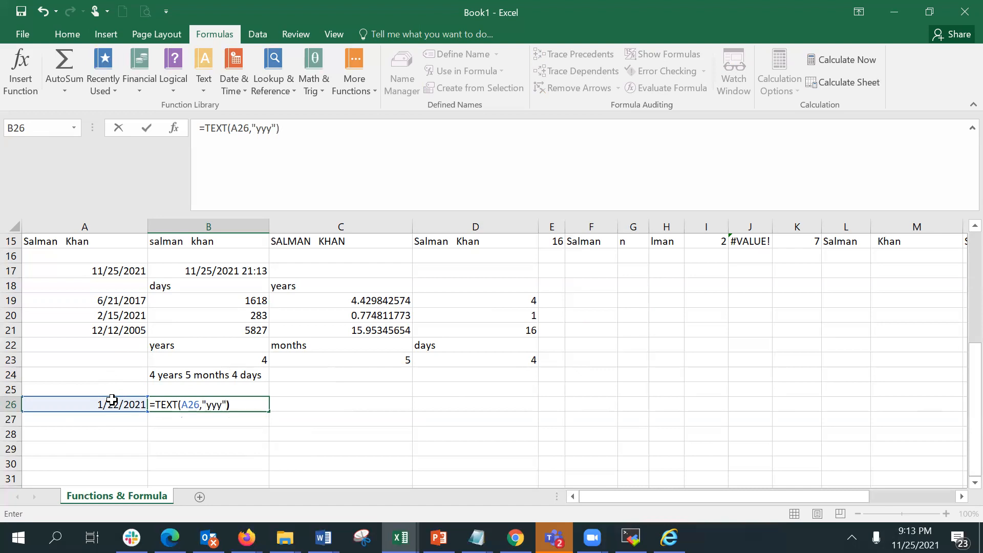
pyautogui.press('Return')
pyautogui.press('Up')
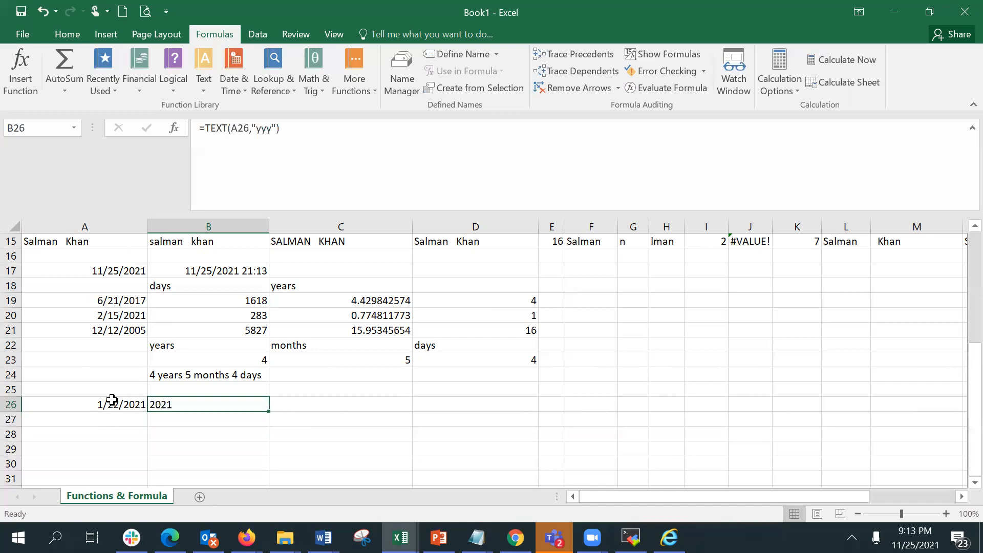
# Enter =TEXT(A26,"ddd") in C26 to show the abbreviated weekday.
pyautogui.click(325, 407)
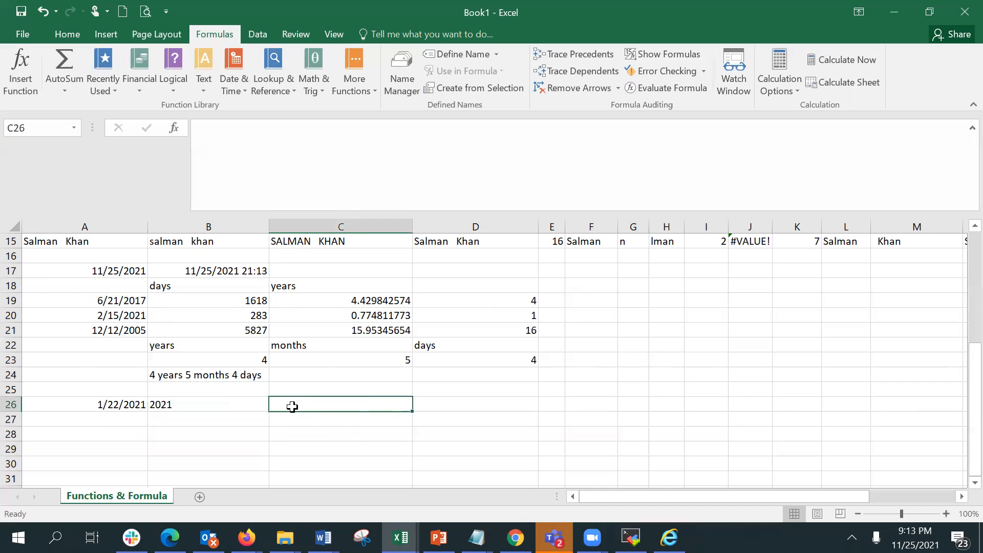
pyautogui.write('=text')
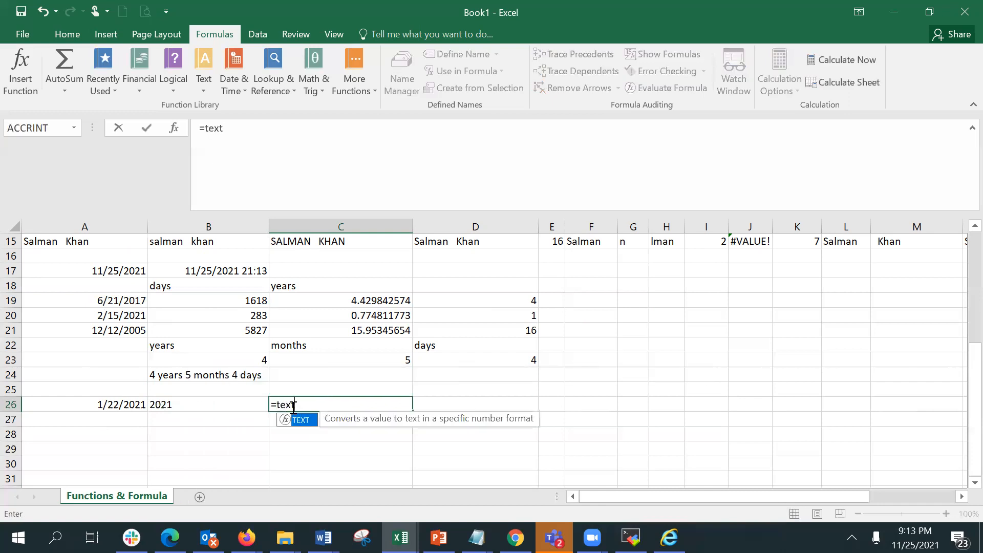
pyautogui.press('Tab')
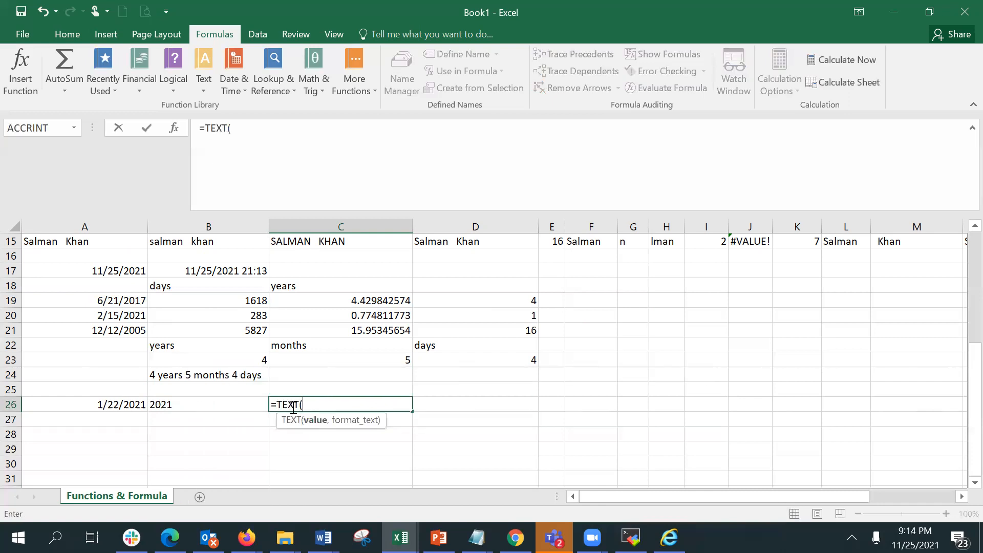
pyautogui.click(127, 405)
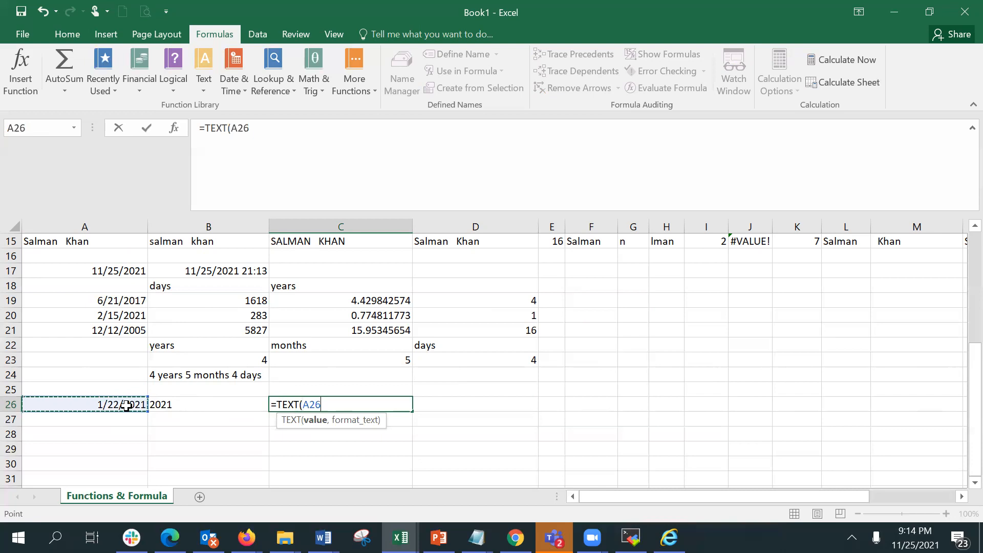
pyautogui.write(',"ddd"')
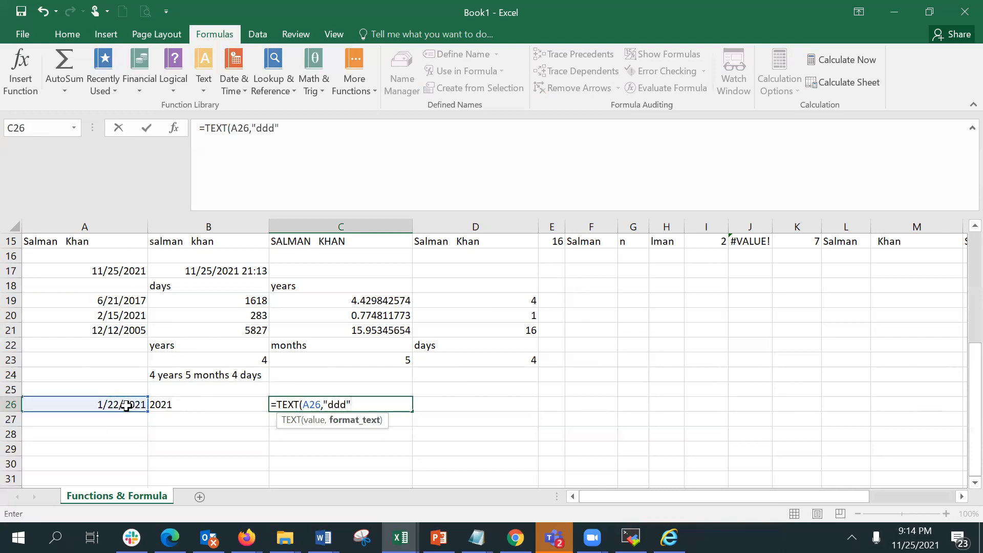
pyautogui.write(')')
pyautogui.press('Return')
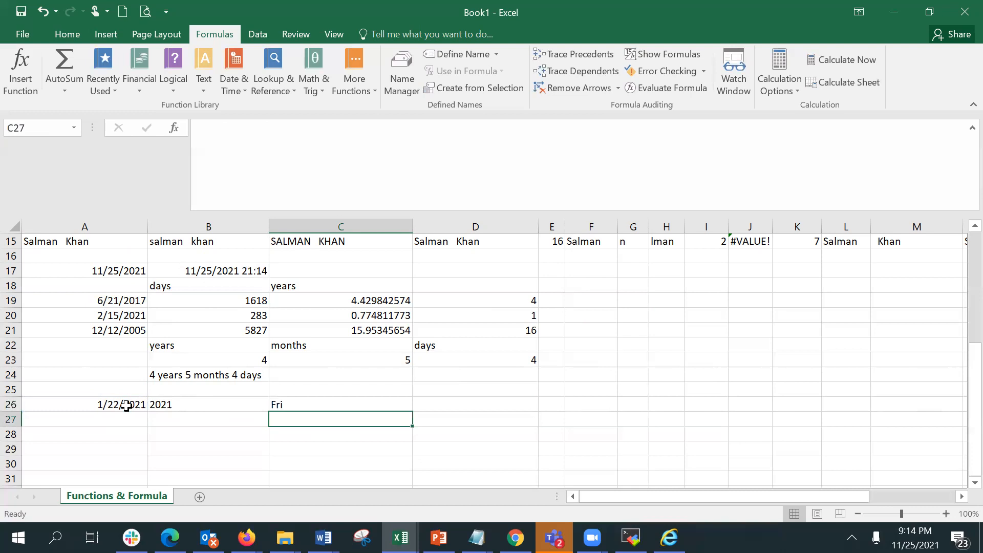
# Enter =TEXT(A26,"dddd") in D26 to show the full weekday name.
pyautogui.press('Up')
pyautogui.press('Right')
pyautogui.write('=')
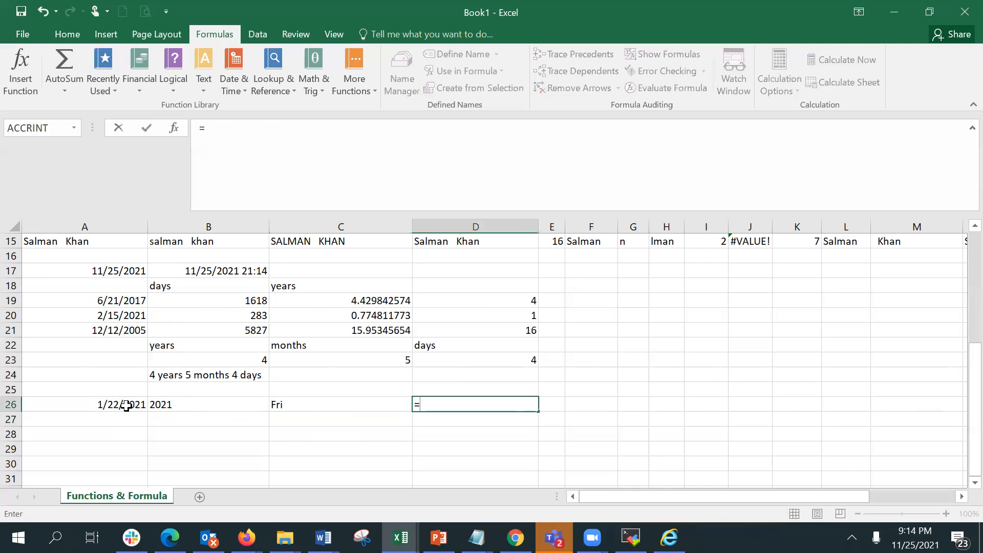
pyautogui.write('text')
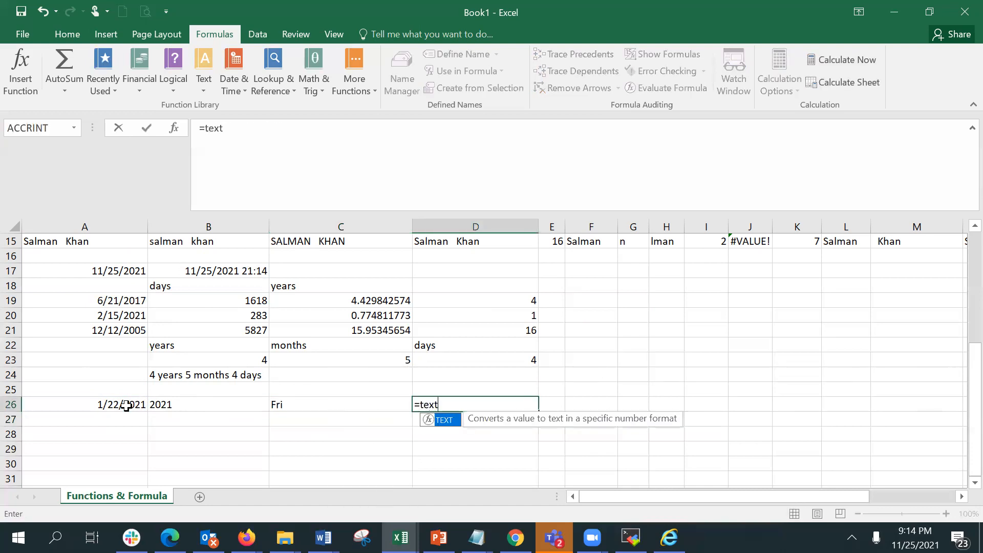
pyautogui.press('Tab')
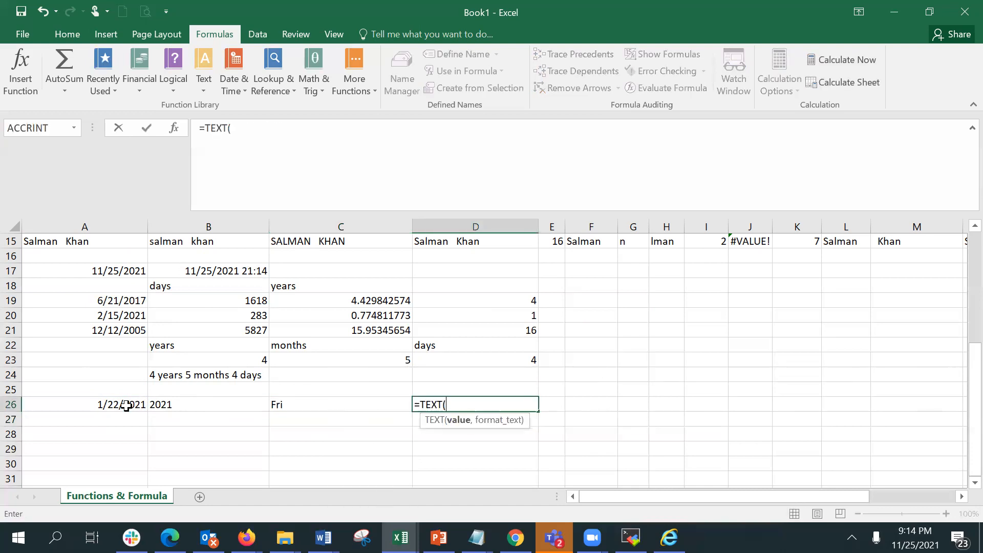
pyautogui.click(100, 404)
pyautogui.write(',"')
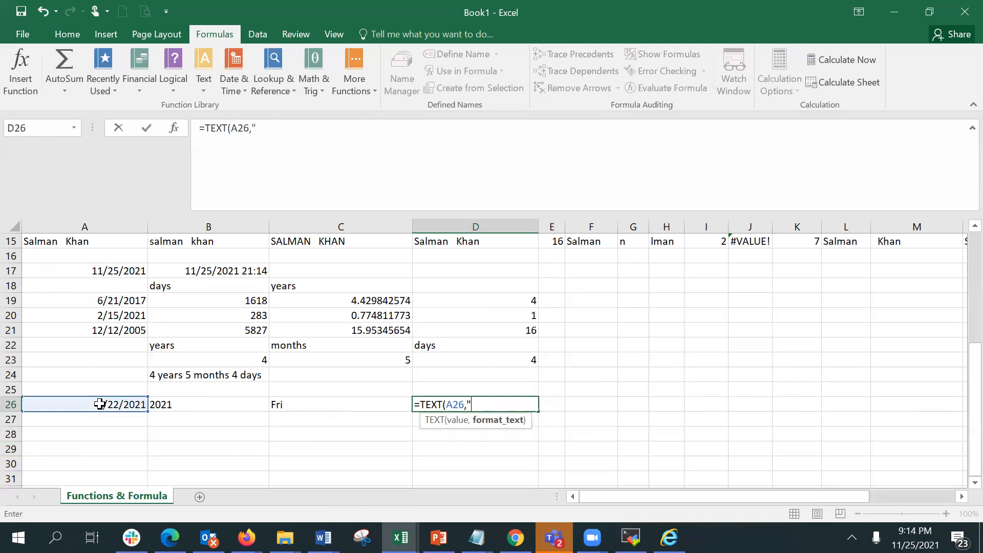
pyautogui.write('dddd')
pyautogui.write(')')
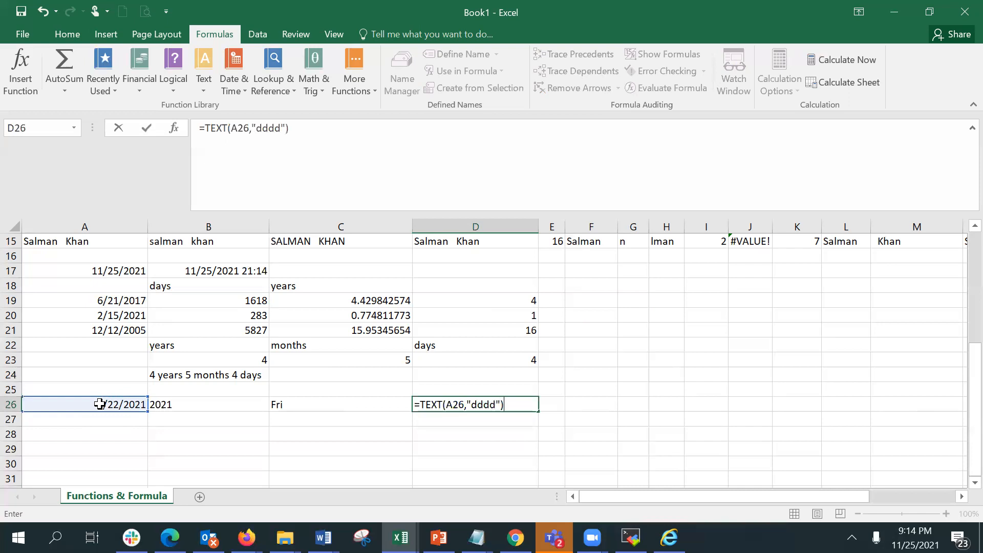
pyautogui.press('Return')
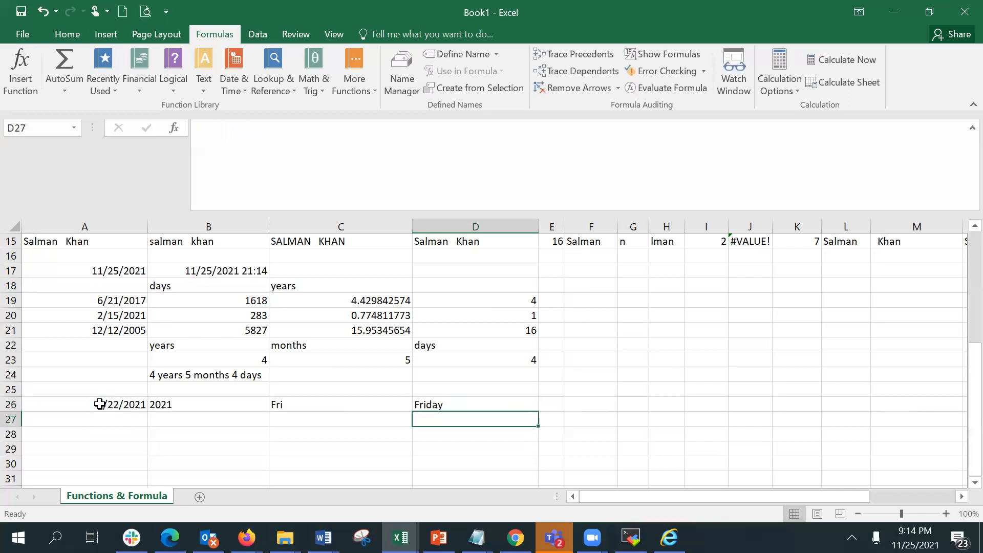
# Enter =TEXT(A26,"m") in E26 to show the month number of the date.
pyautogui.press('Up')
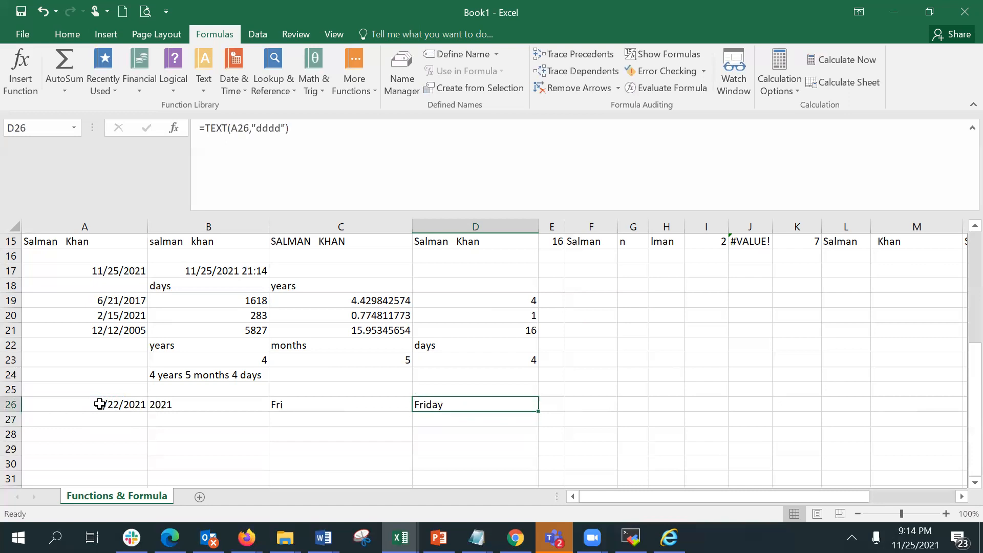
pyautogui.press('Right')
pyautogui.write('=TEXT(')
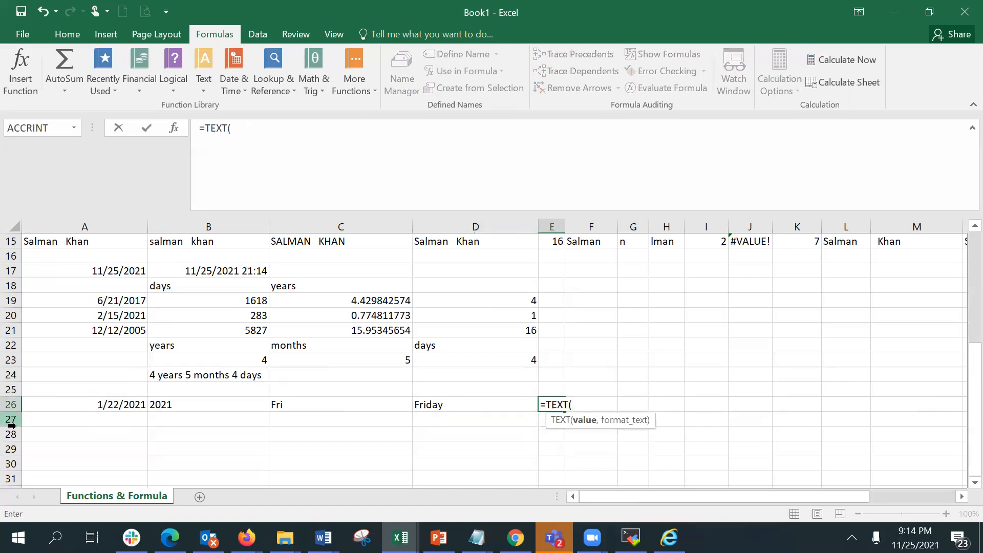
pyautogui.click(110, 402)
pyautogui.write(',"m")')
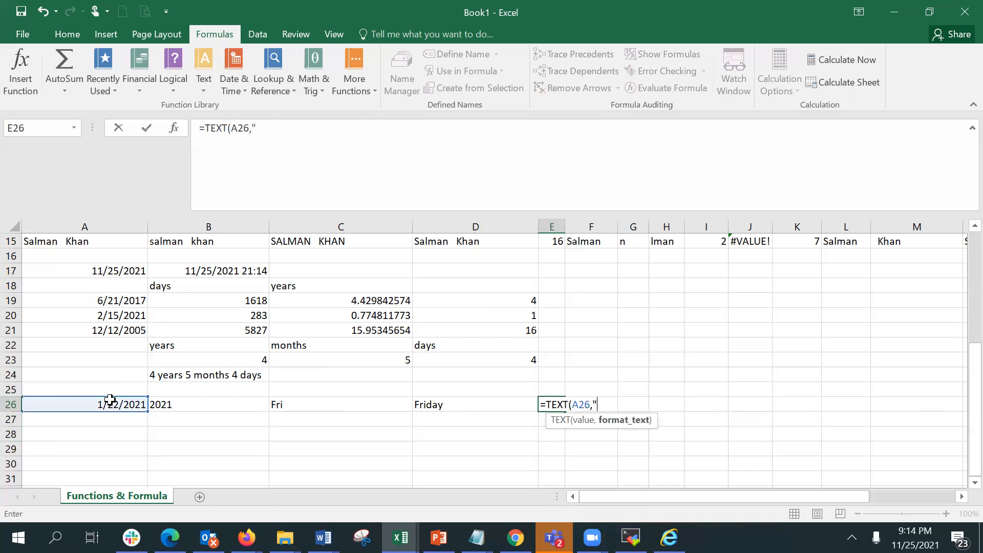
pyautogui.press('Return')
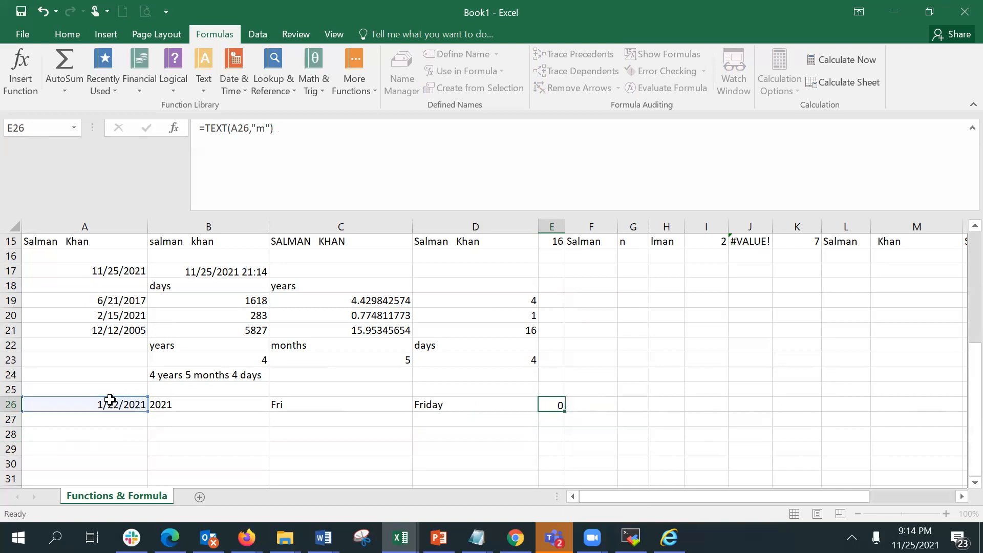
# Change E26's format code to "mon".
pyautogui.press('Up')
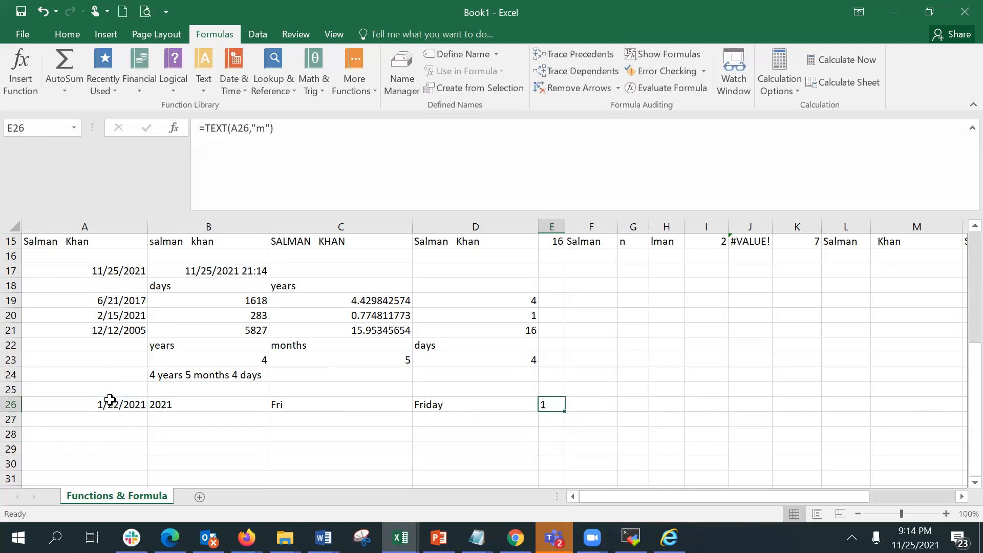
pyautogui.click(264, 127)
pyautogui.write('on')
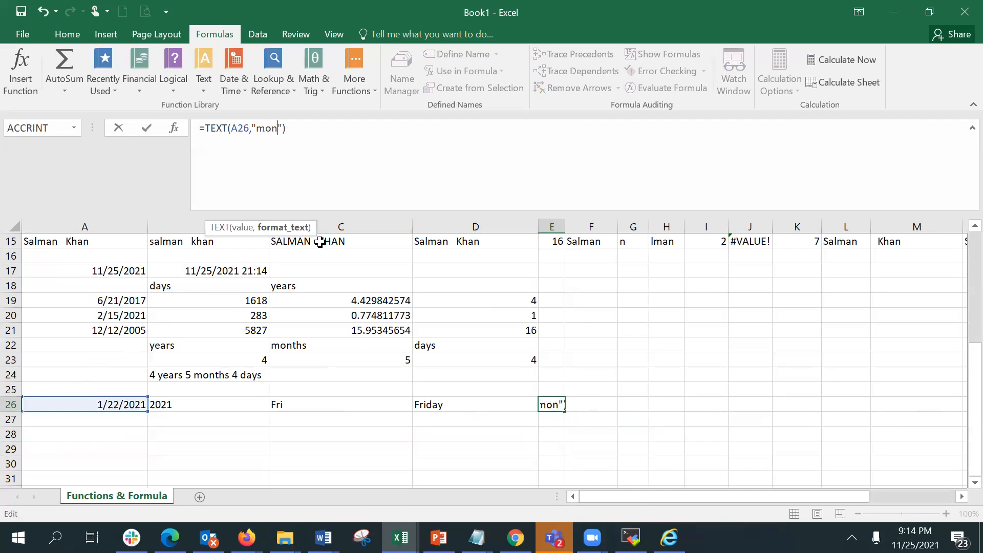
pyautogui.press('Return')
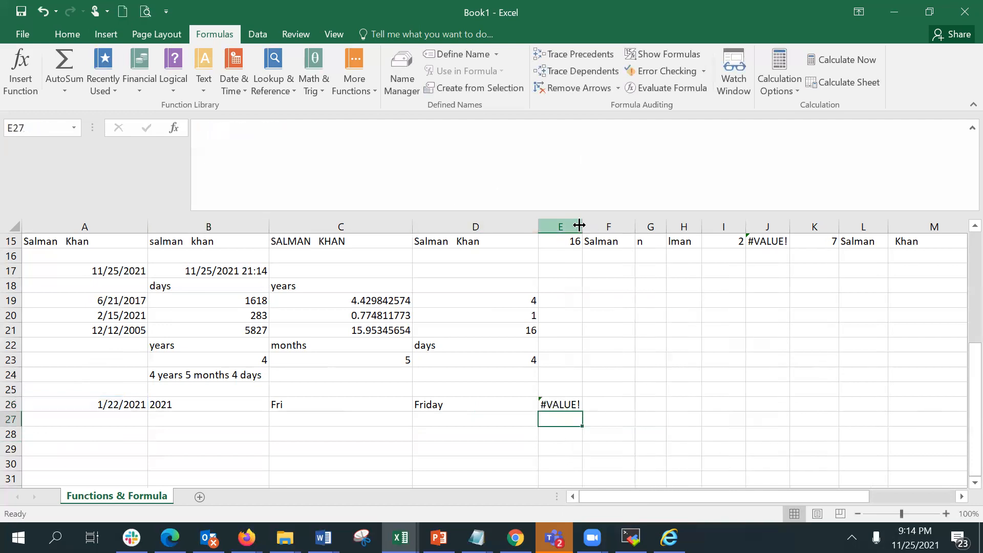
# Widen column E and change E26's format code to "mmm" to show the abbreviated month name.
pyautogui.moveTo(586, 227); pyautogui.dragTo(598, 228)
pyautogui.click(578, 393)
pyautogui.click(577, 405)
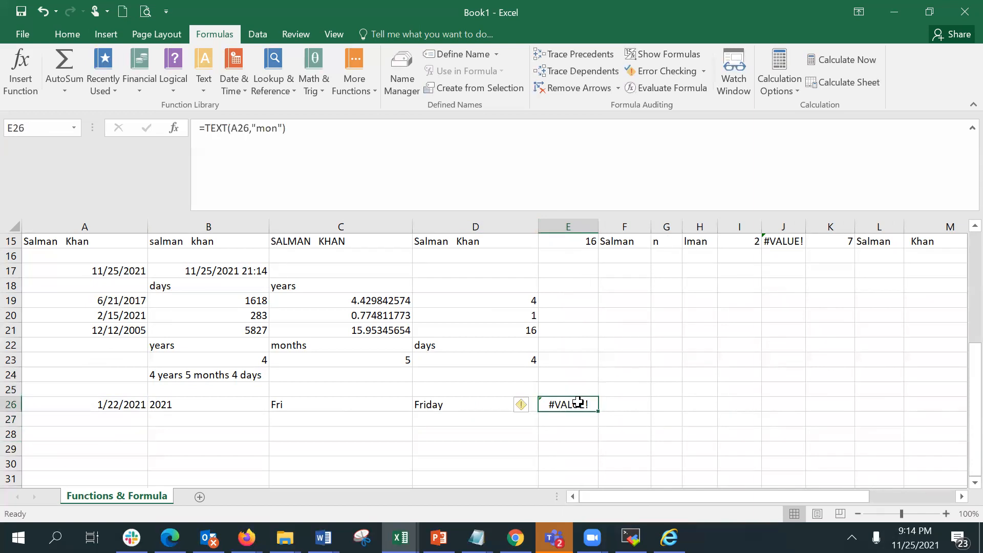
pyautogui.click(271, 124)
pyautogui.press('Delete')
pyautogui.press('BackSpace')
pyautogui.write('mm')
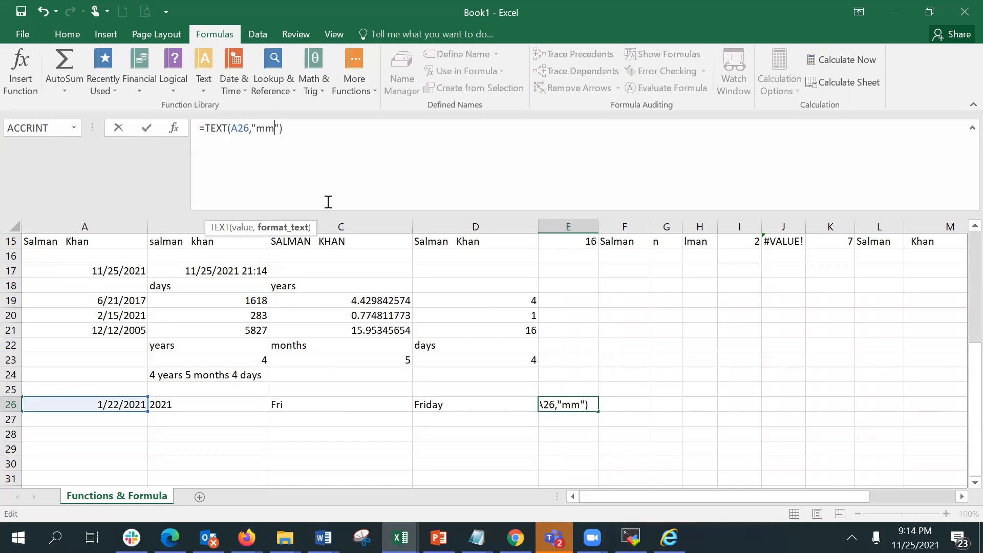
pyautogui.press('Return')
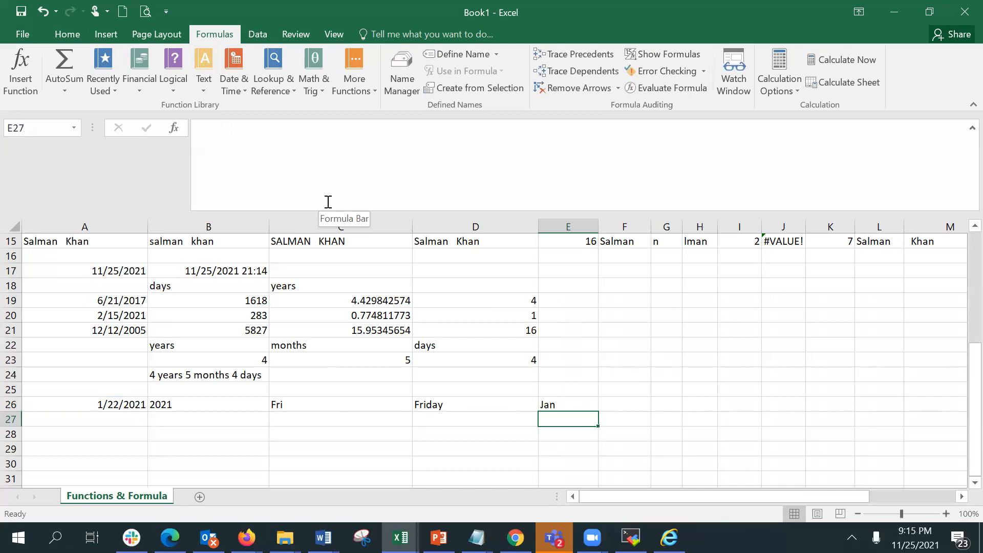
# Enter =TEXT(A26,"mmmm") in F26 to show the full month name.
pyautogui.press('Up')
pyautogui.press('Right')
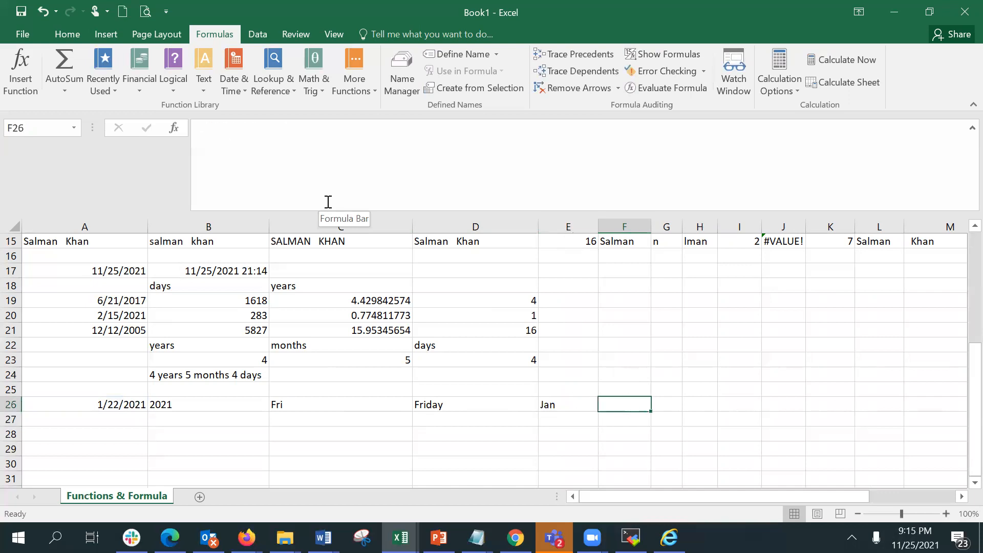
pyautogui.write('=text(')
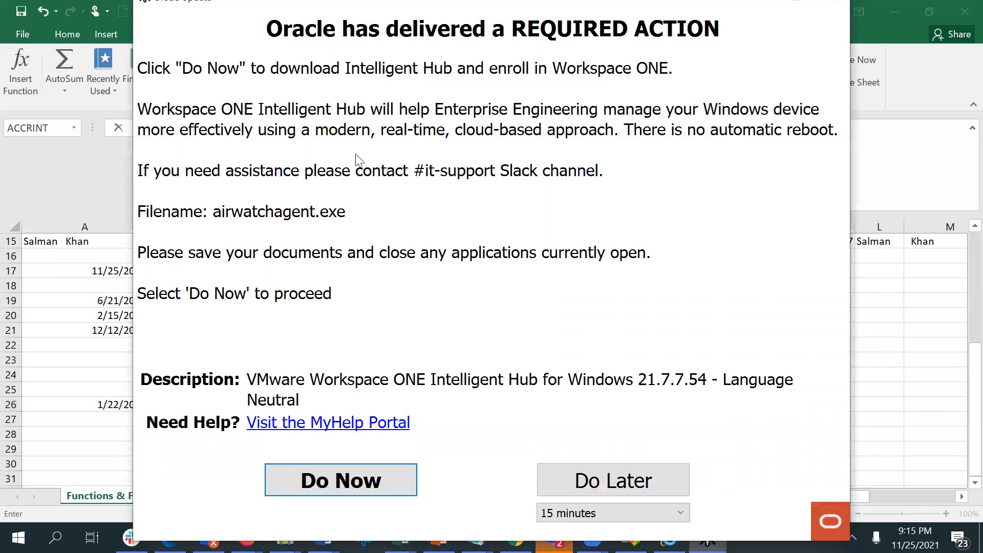
pyautogui.click(561, 489)
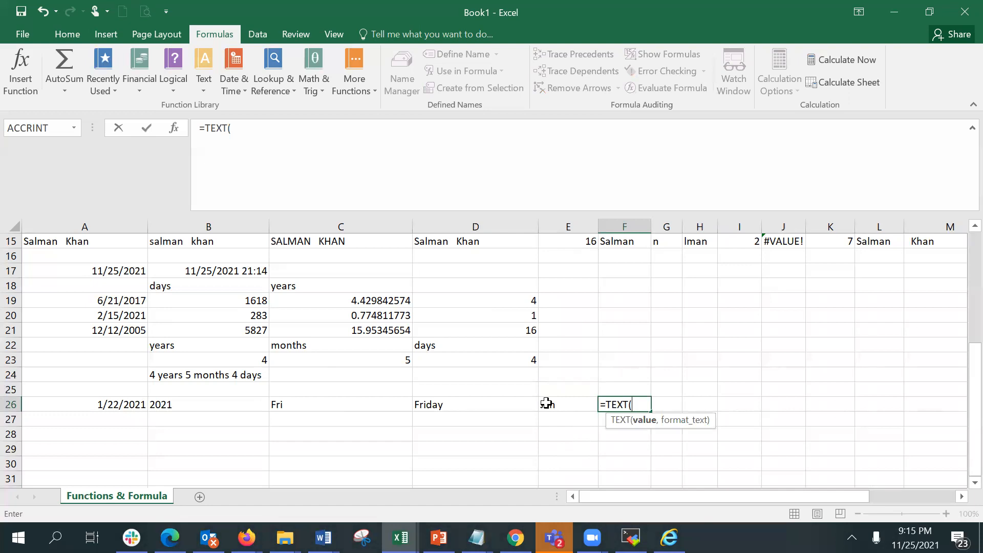
pyautogui.click(121, 403)
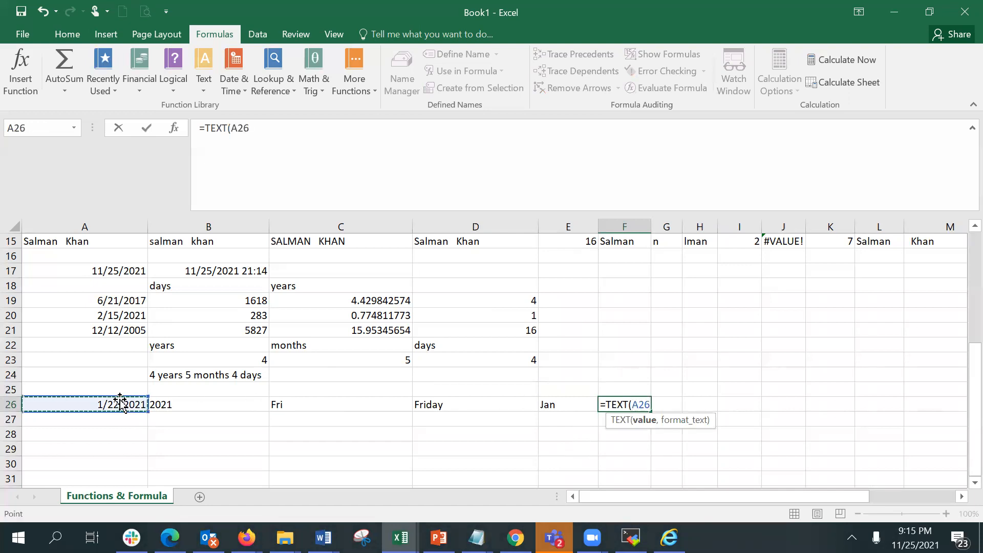
pyautogui.write(',')
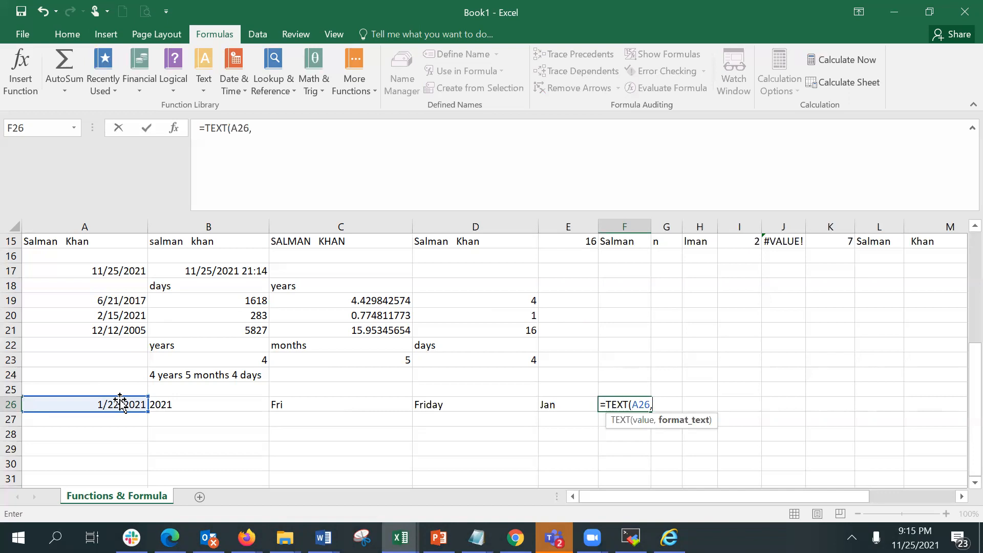
pyautogui.write('"mmmm")')
pyautogui.press('Return')
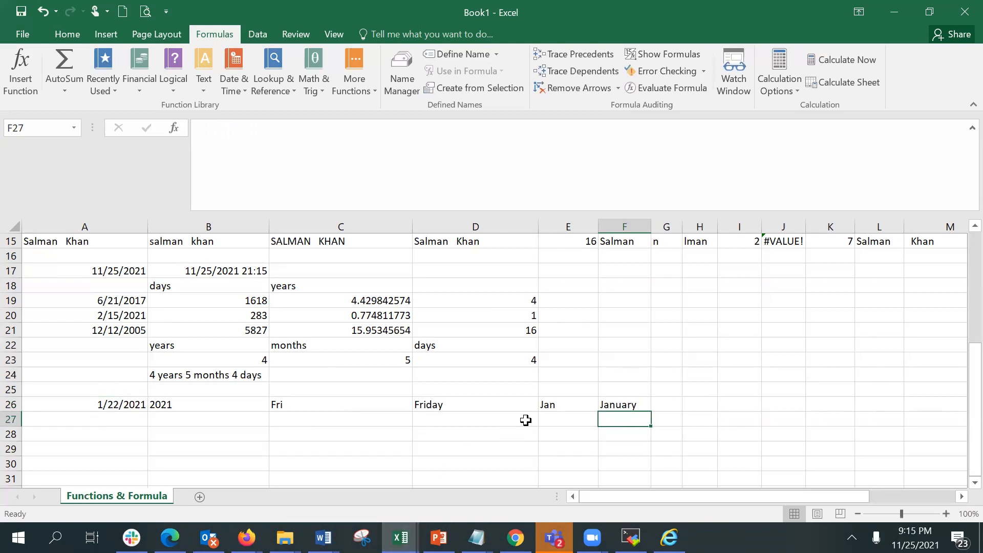
# Review the TEXT formulas in row 26 and inspect D26's arguments in the Function Arguments dialog.
pyautogui.click(547, 406)
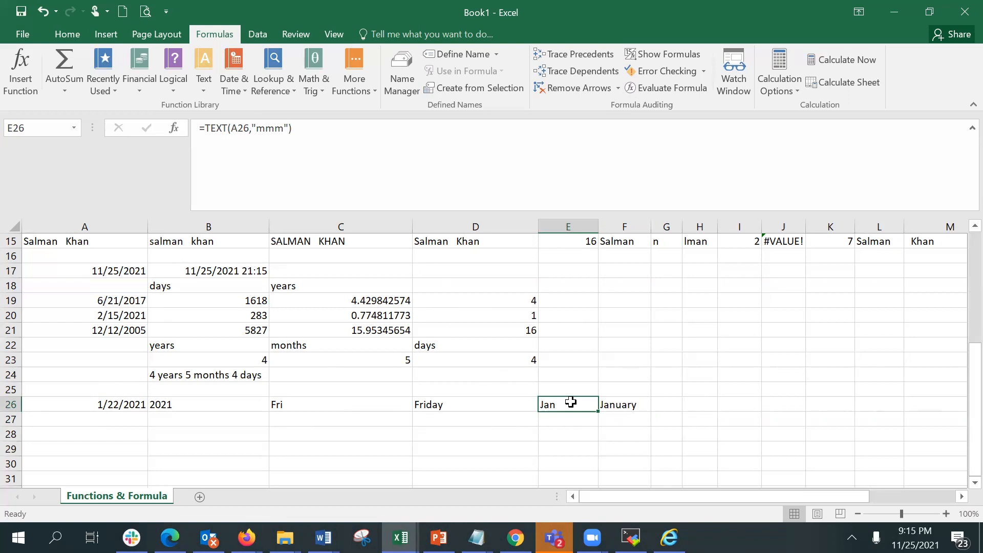
pyautogui.click(612, 400)
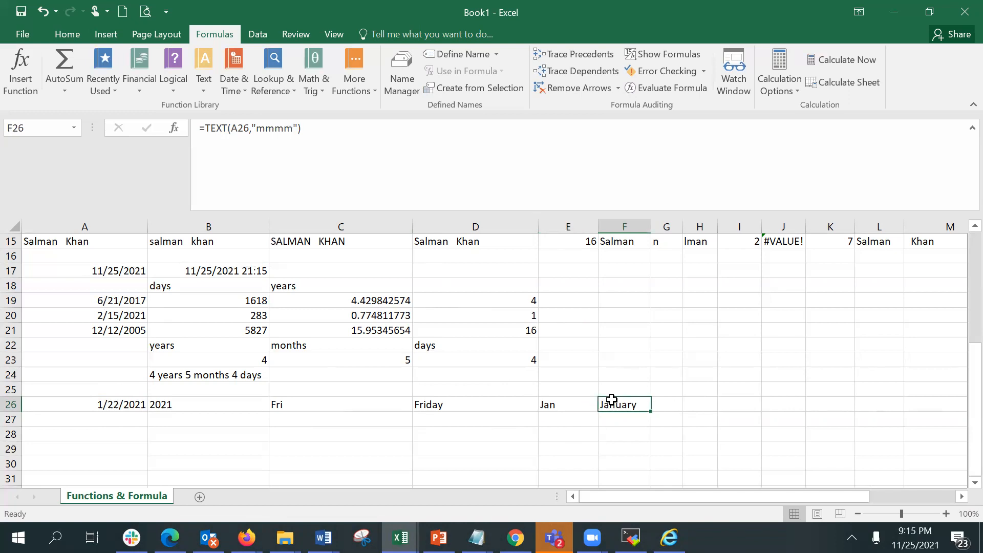
pyautogui.click(395, 402)
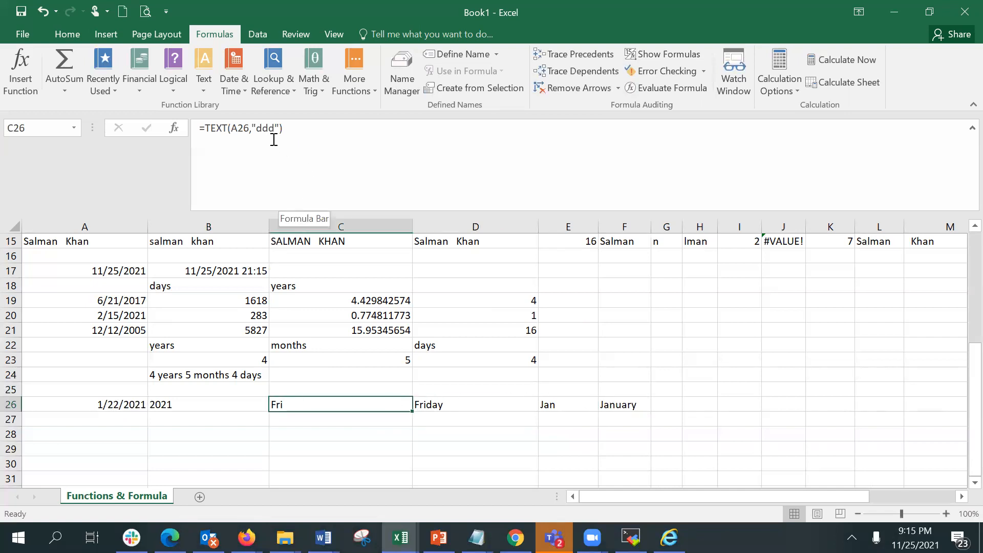
pyautogui.click(441, 405)
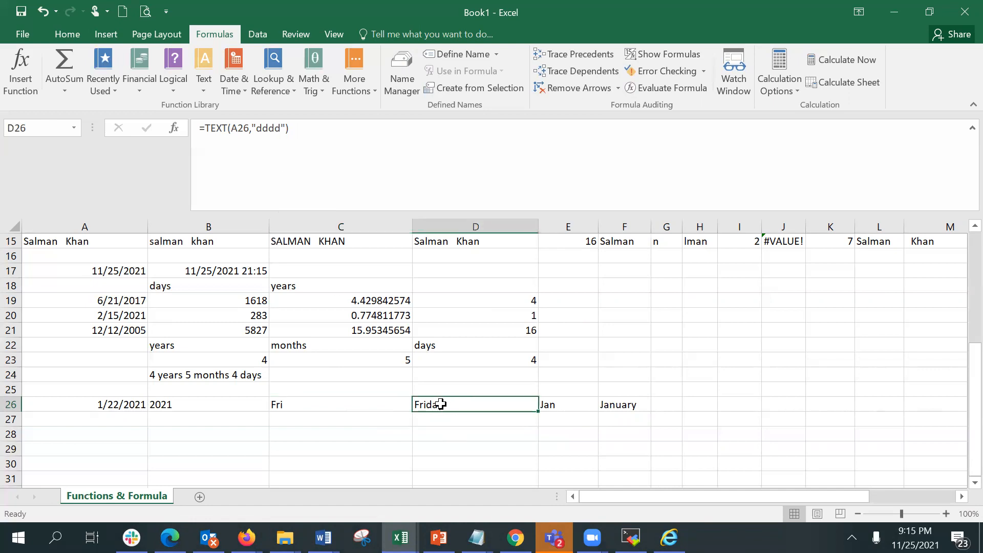
pyautogui.doubleClick(268, 226)
pyautogui.click(175, 128)
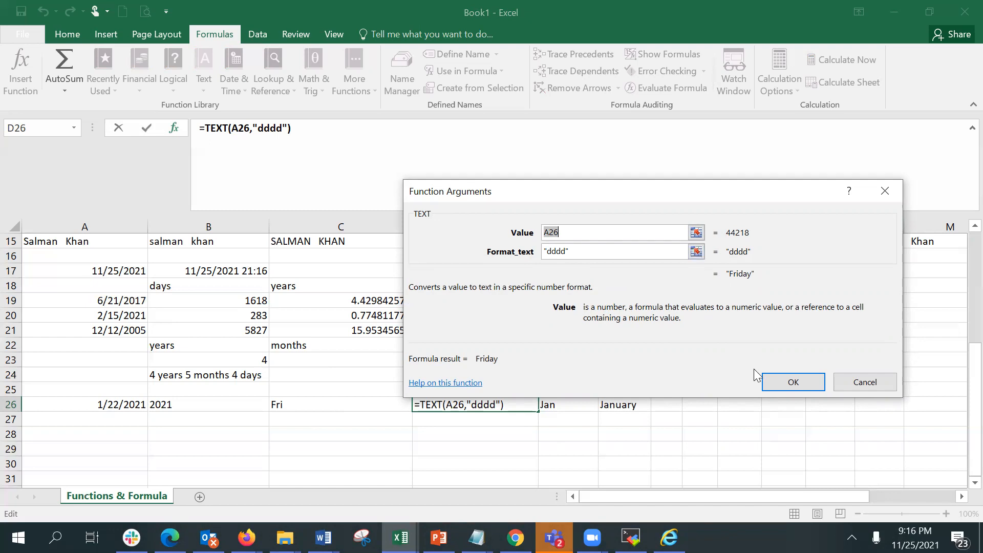
pyautogui.click(792, 383)
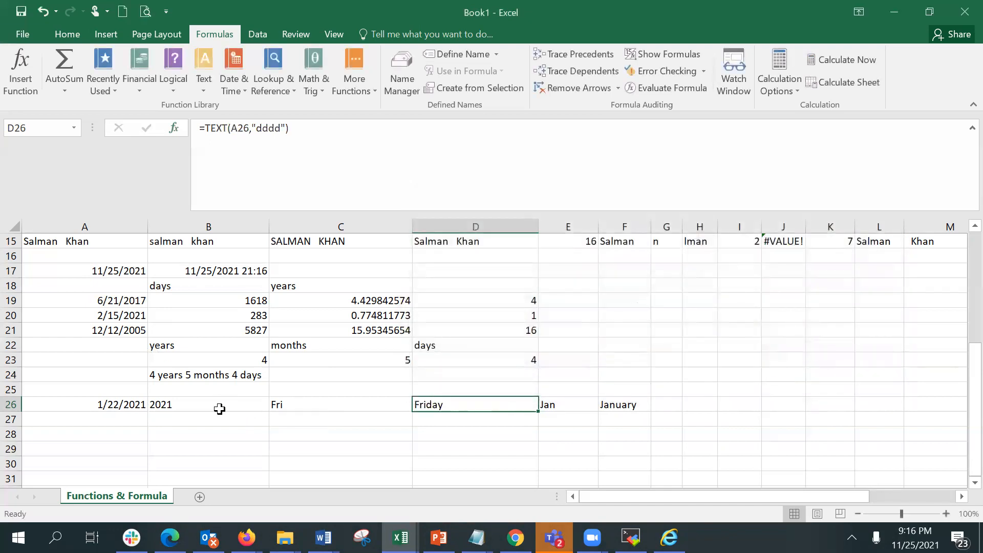
pyautogui.click(553, 406)
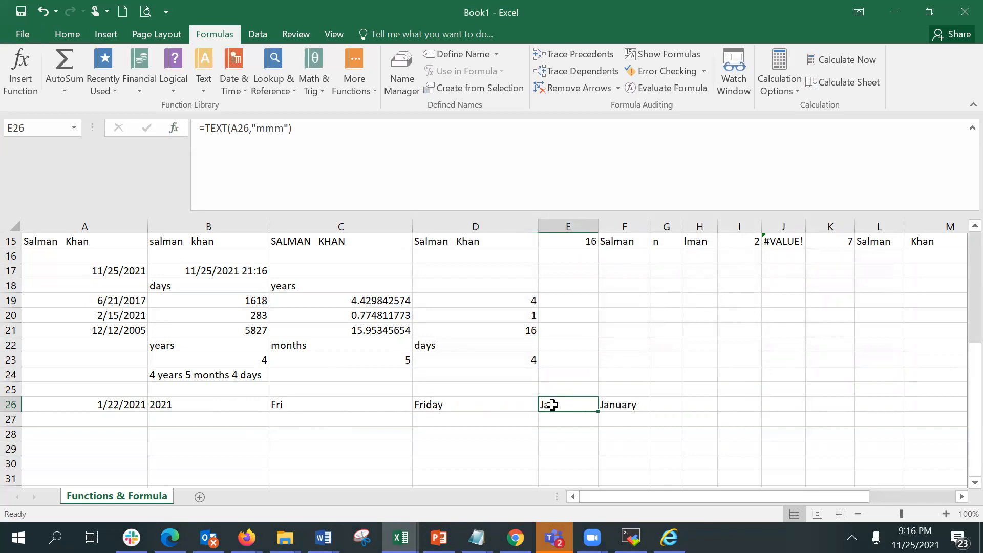
# Enter =TEXT(A26,"mm") in G26 to show the two-digit month number.
pyautogui.click(667, 403)
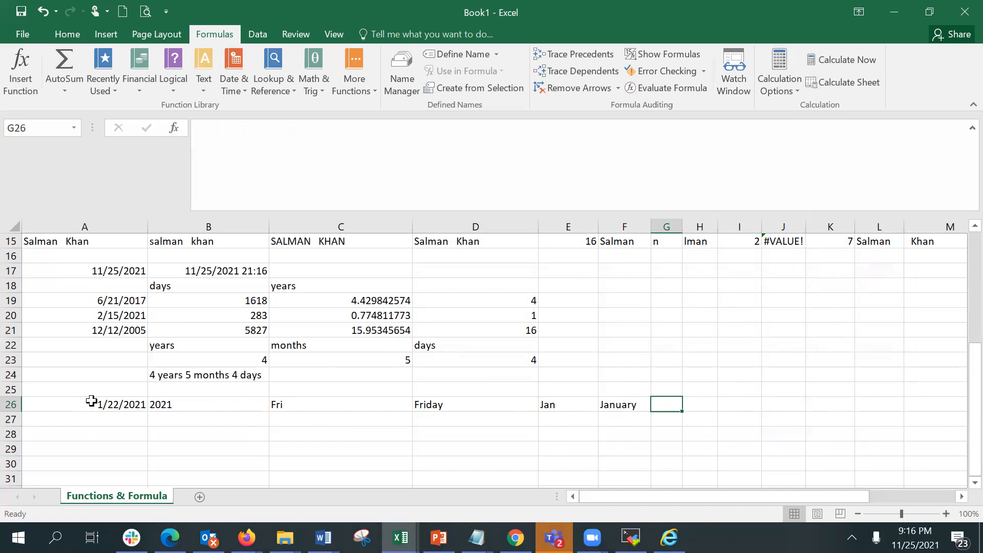
pyautogui.write('=')
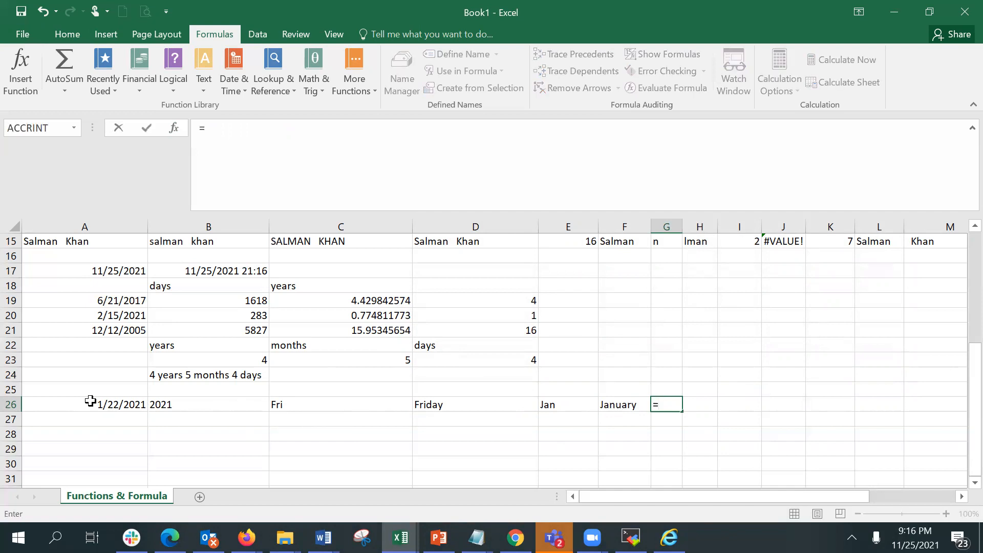
pyautogui.write('text')
pyautogui.press('Tab')
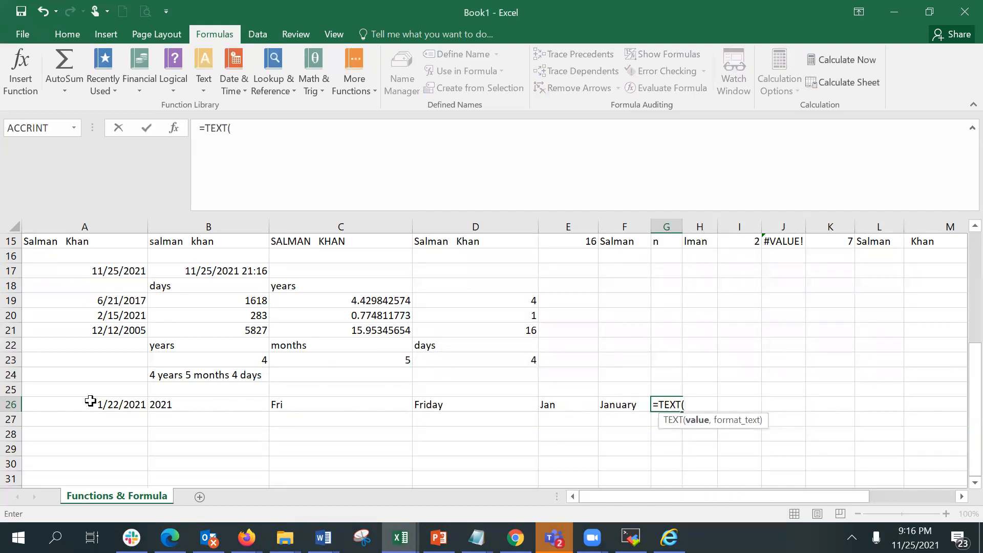
pyautogui.click(62, 406)
pyautogui.write(',')
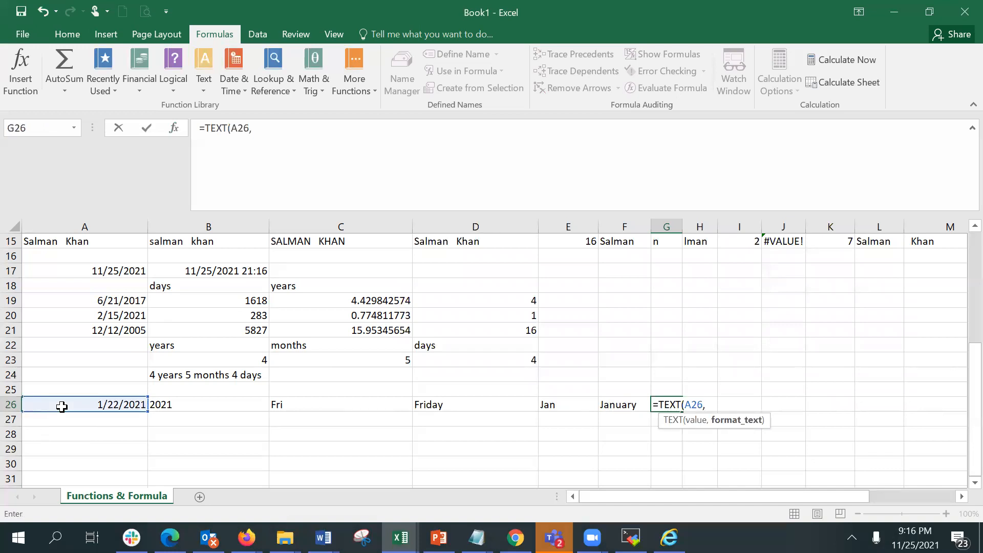
pyautogui.write('m')
pyautogui.press('BackSpace')
pyautogui.write('"mm")')
pyautogui.press('Return')
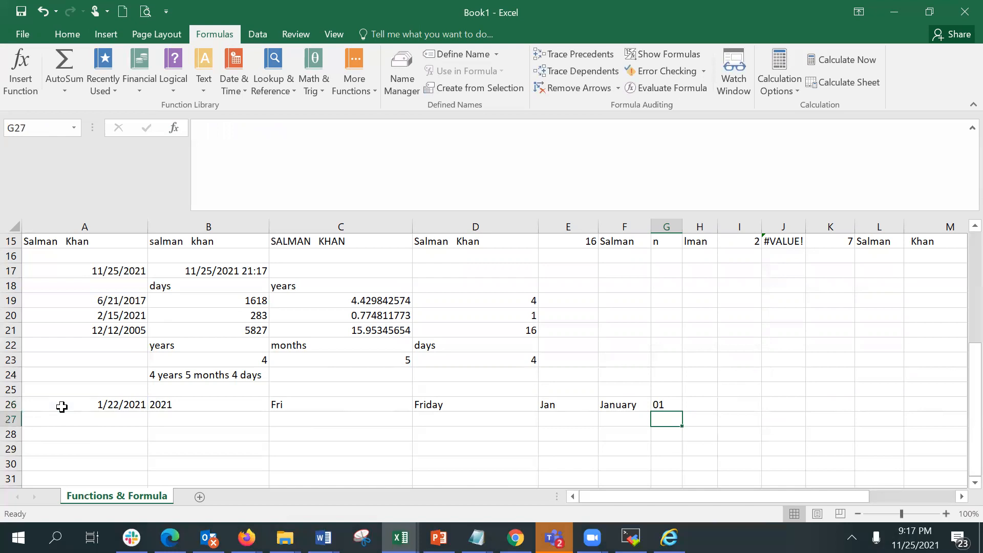
# Change the date in A26 to 12/22/2021.
pyautogui.press('Up')
pyautogui.press('Left')
pyautogui.press('Left')
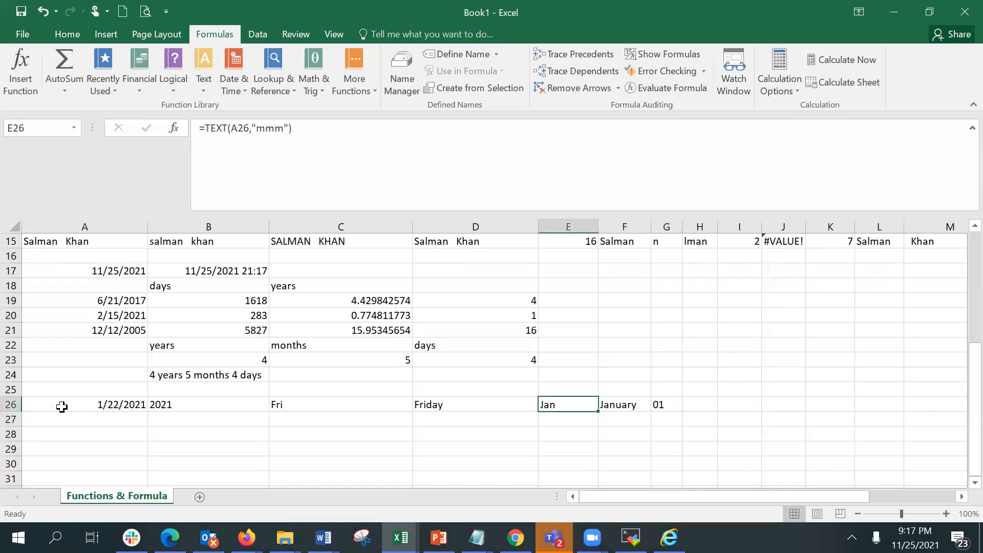
pyautogui.click(62, 407)
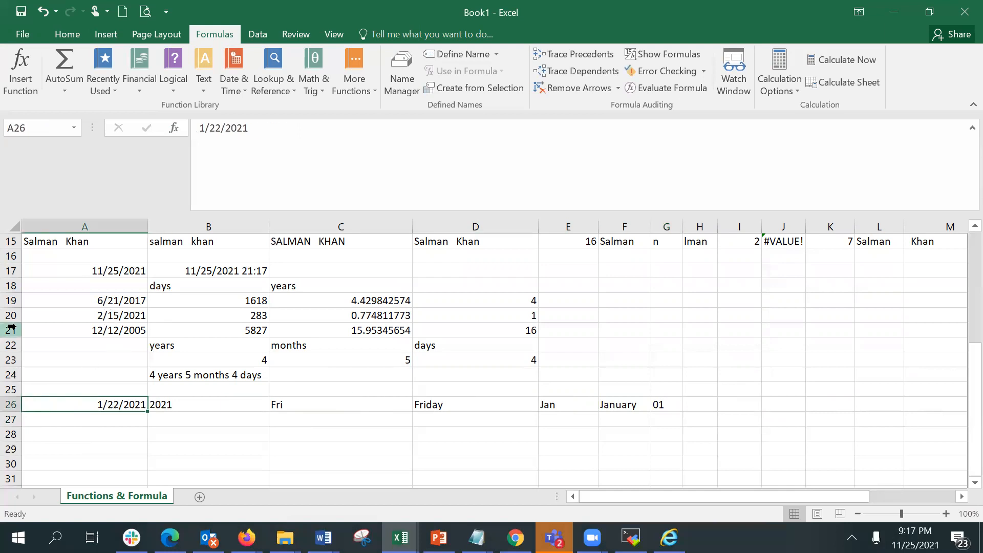
pyautogui.click(206, 128)
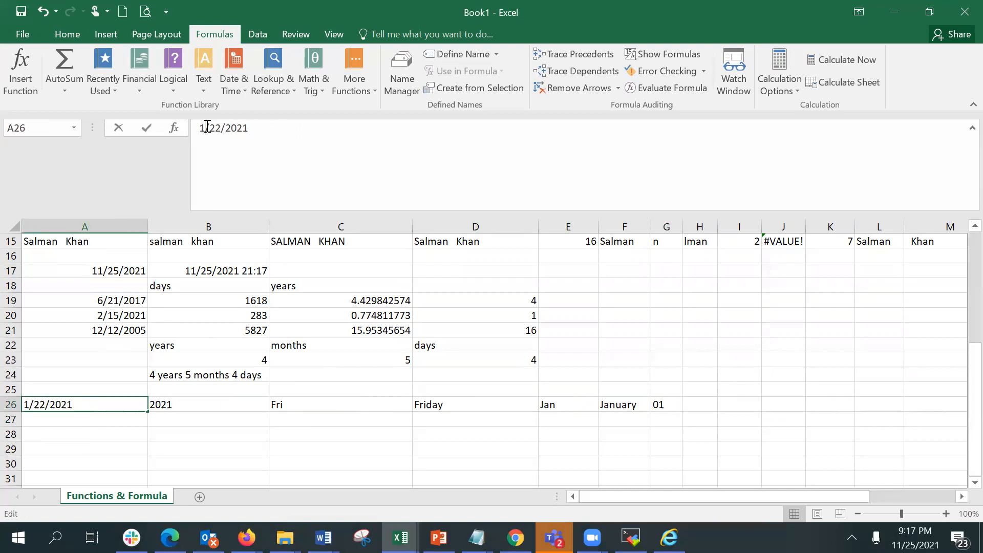
pyautogui.write('2')
pyautogui.press('Return')
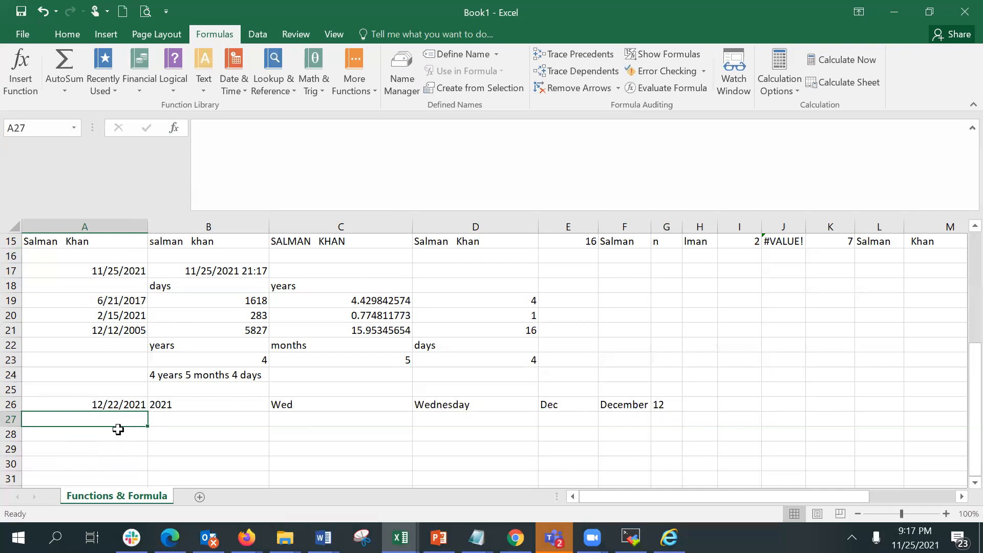
# Enter =WEEKNUM(A26) in B27 to return the week number of the date in A26.
pyautogui.click(119, 429)
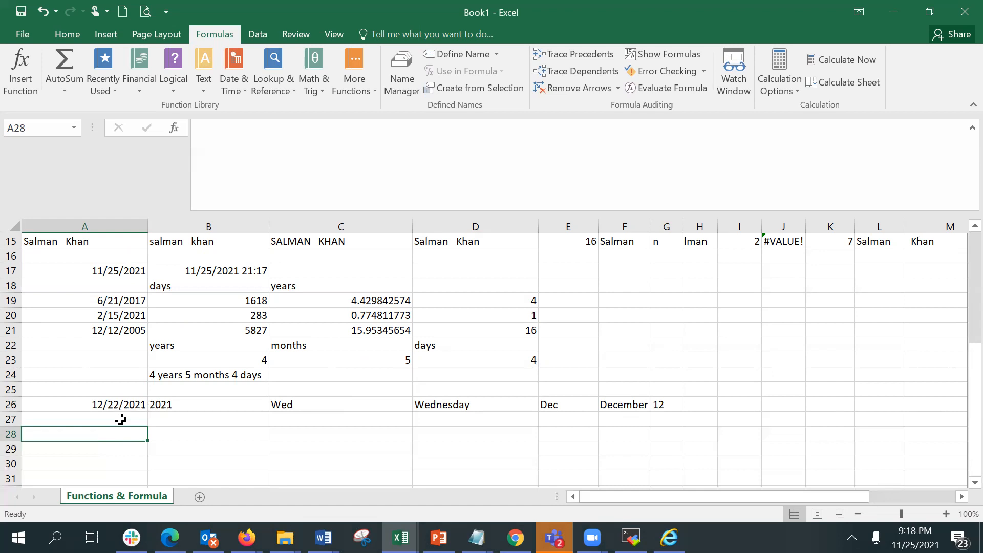
pyautogui.click(194, 418)
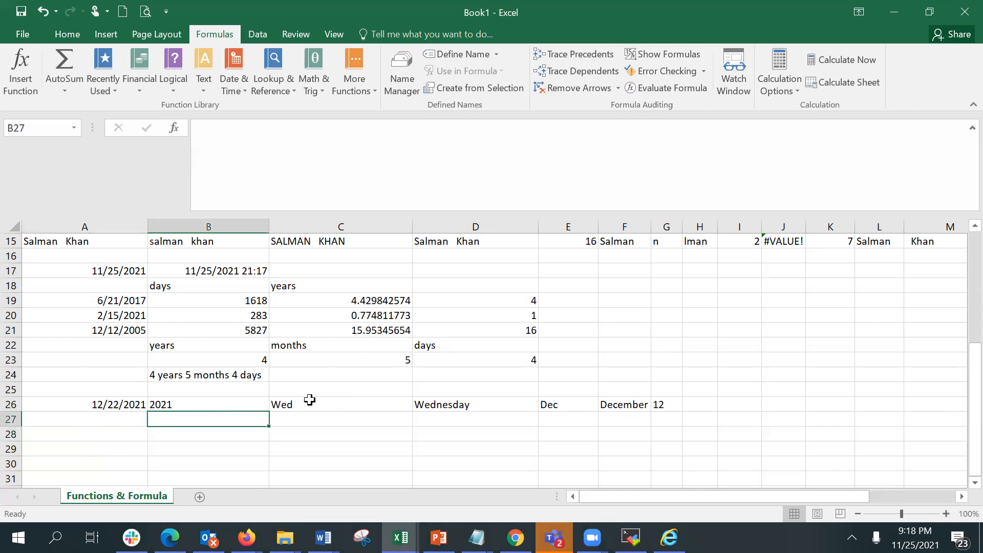
pyautogui.write('=wee')
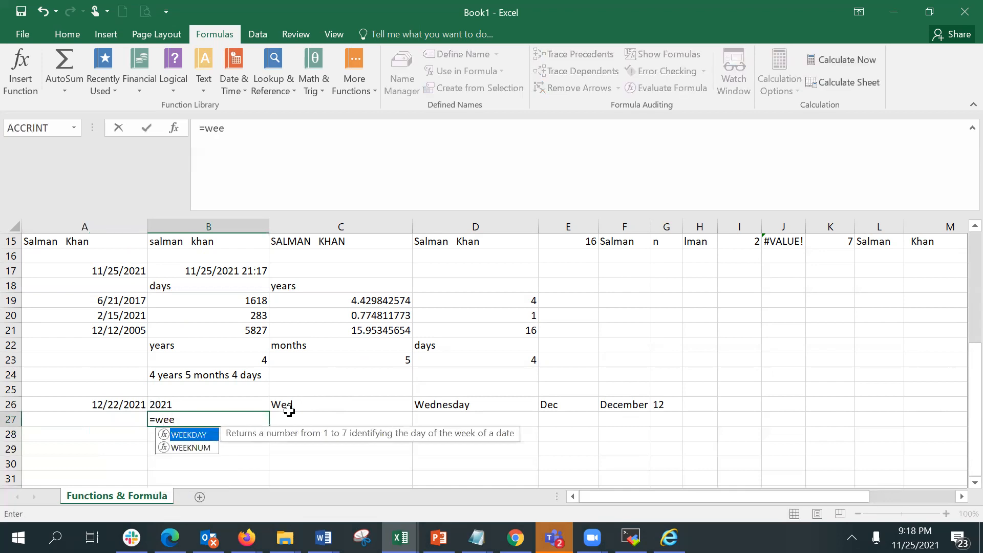
pyautogui.doubleClick(207, 449)
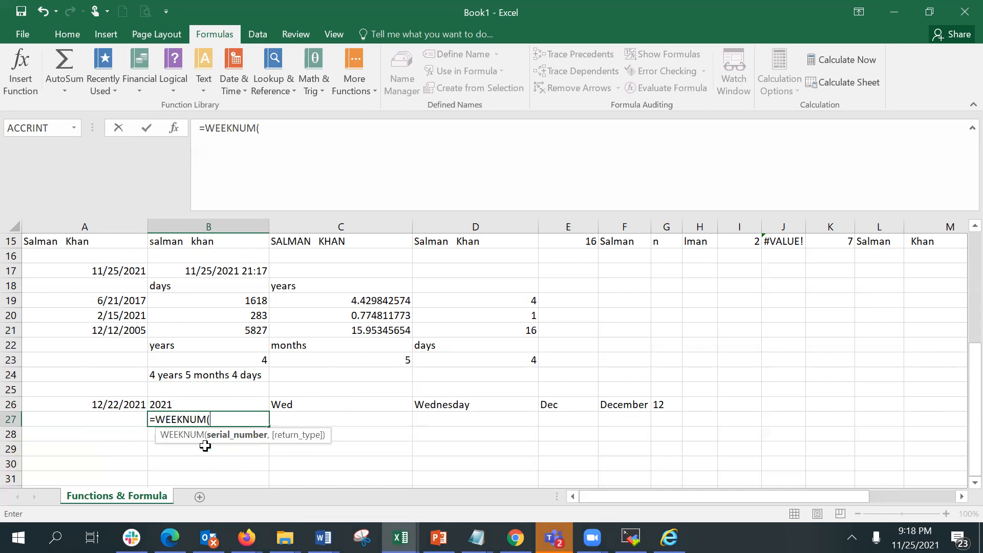
pyautogui.click(121, 404)
pyautogui.press('Return')
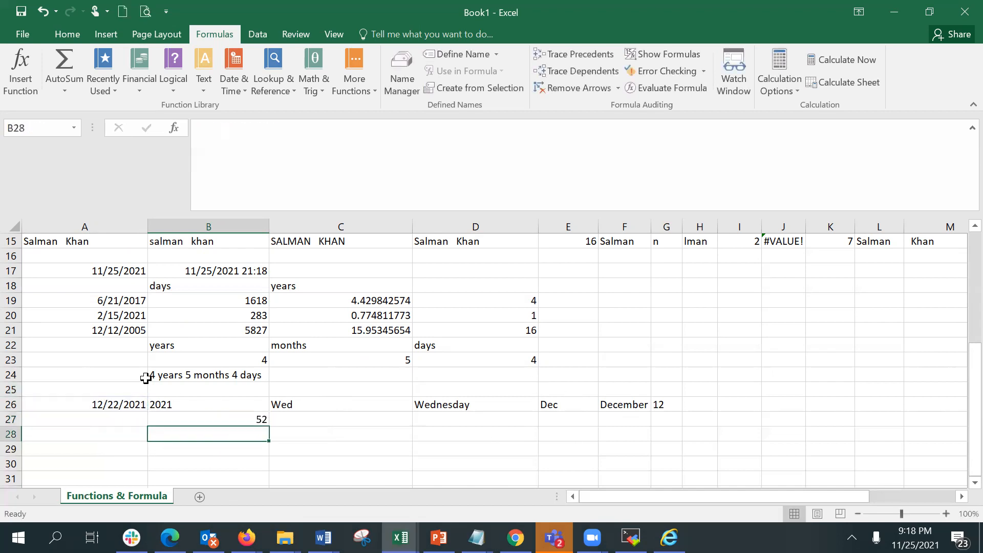
# Change the date in A26 to 12/2/2021.
pyautogui.click(206, 419)
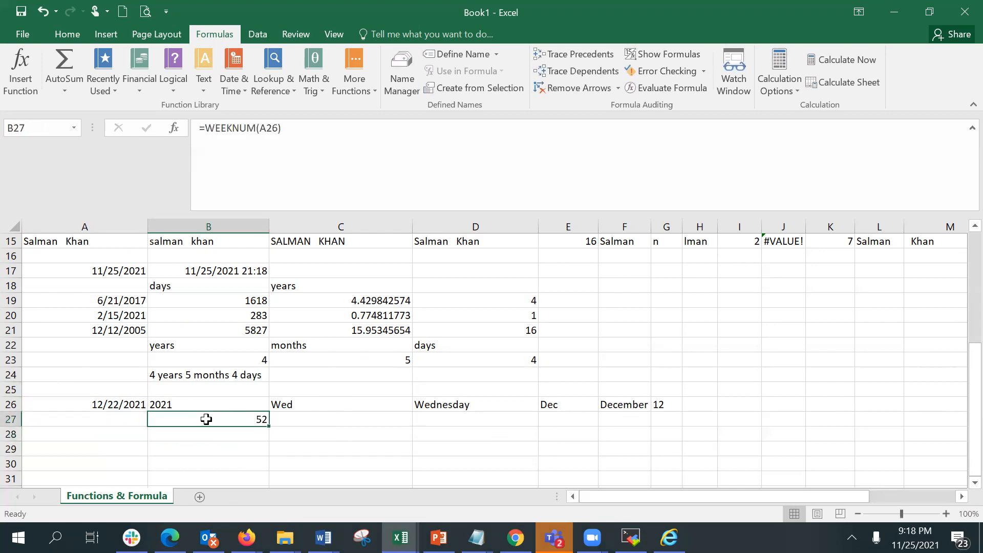
pyautogui.click(86, 404)
pyautogui.click(225, 132)
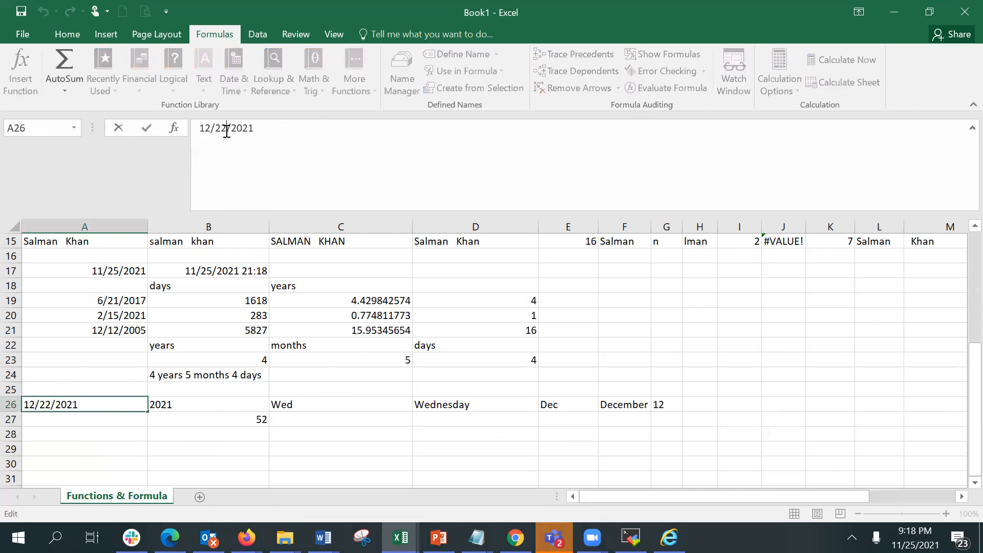
pyautogui.press('BackSpace')
pyautogui.press('Return')
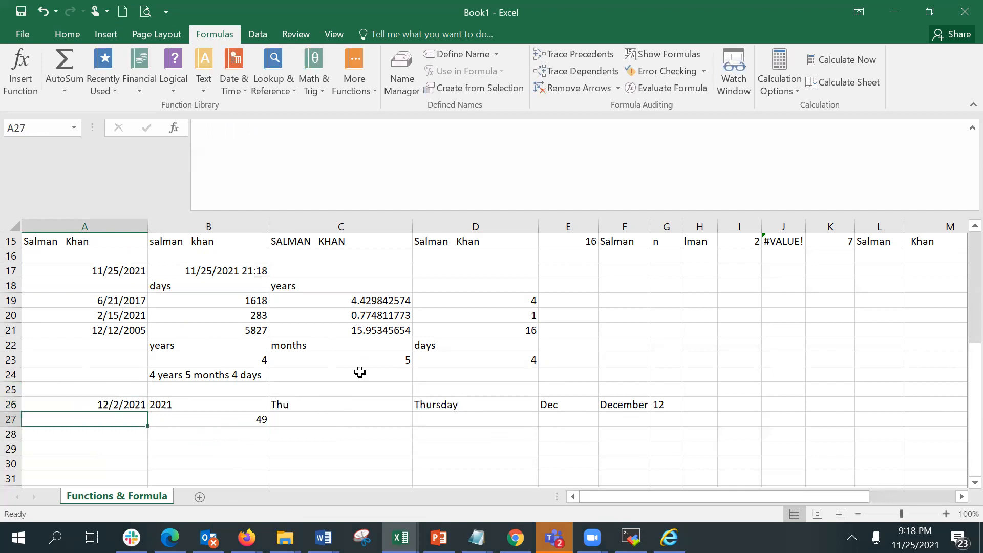
# Change the date in A26 to 1/1/2021.
pyautogui.click(170, 419)
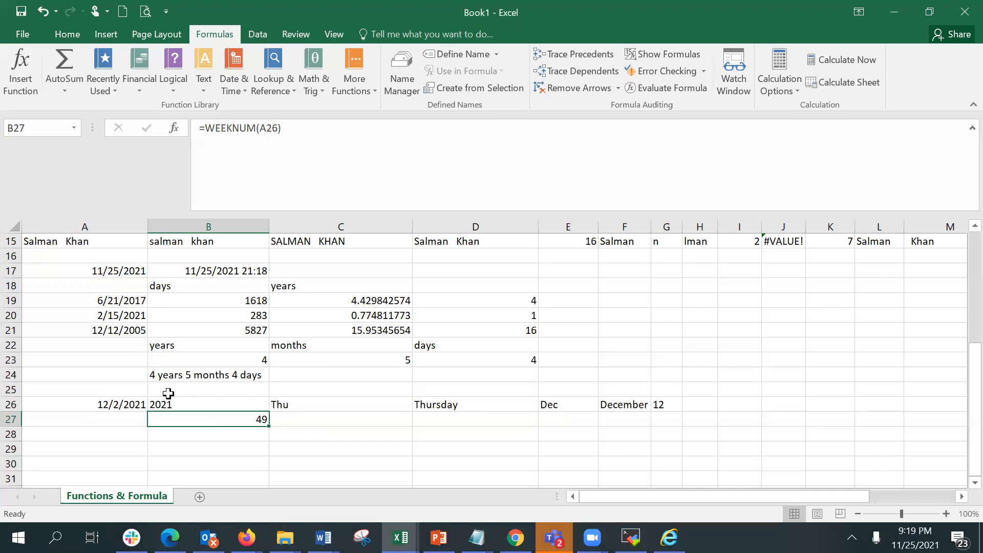
pyautogui.click(86, 406)
pyautogui.click(211, 128)
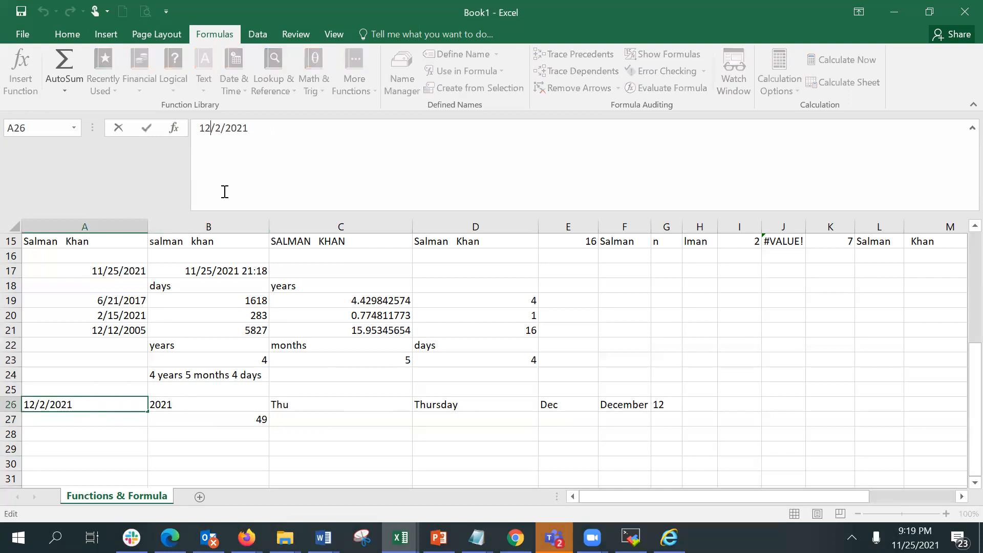
pyautogui.press('BackSpace')
pyautogui.write('1')
pyautogui.press('Right')
pyautogui.press('BackSpace')
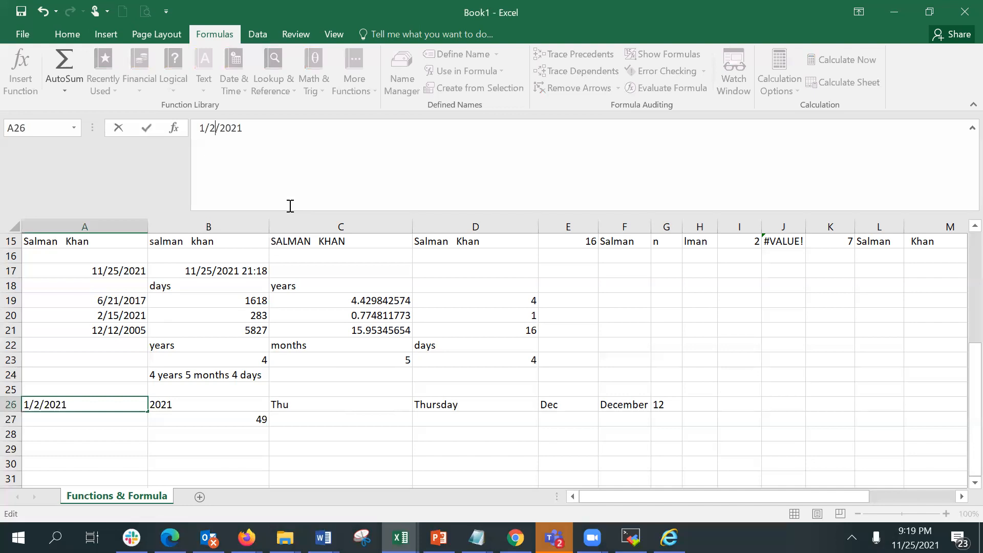
pyautogui.press('BackSpace')
pyautogui.write('1')
pyautogui.press('Return')
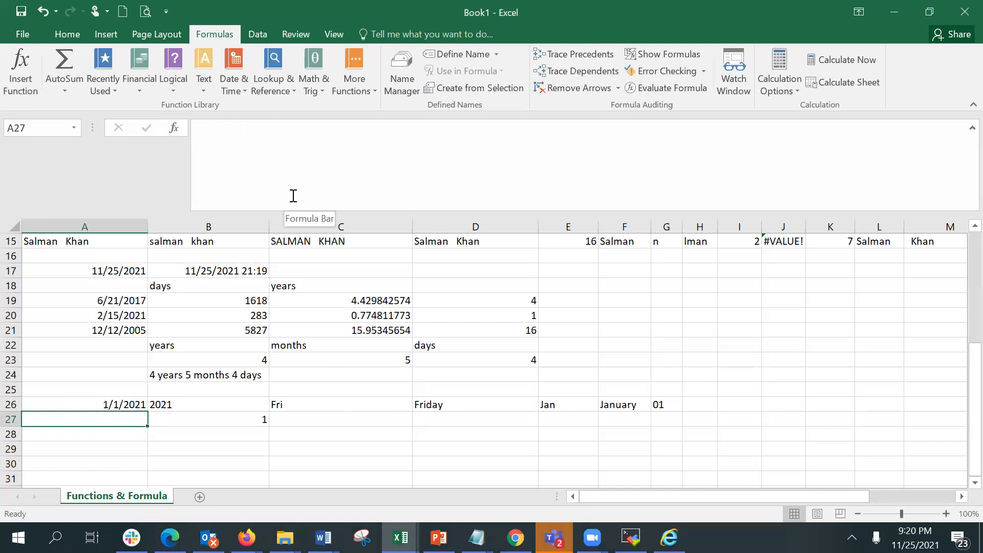
# Enter =A26+7 in A27 to get the date one week after A26.
pyautogui.press('Right')
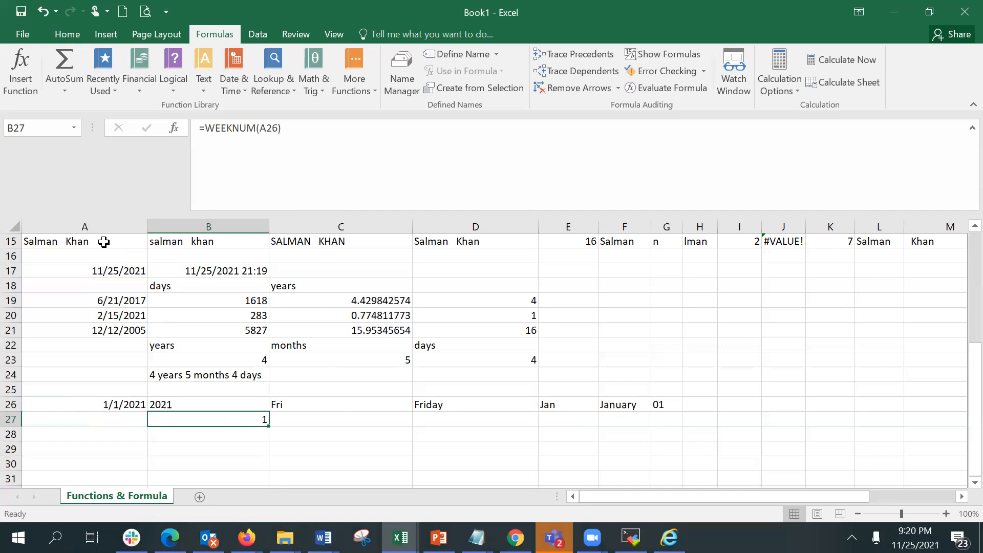
pyautogui.click(88, 399)
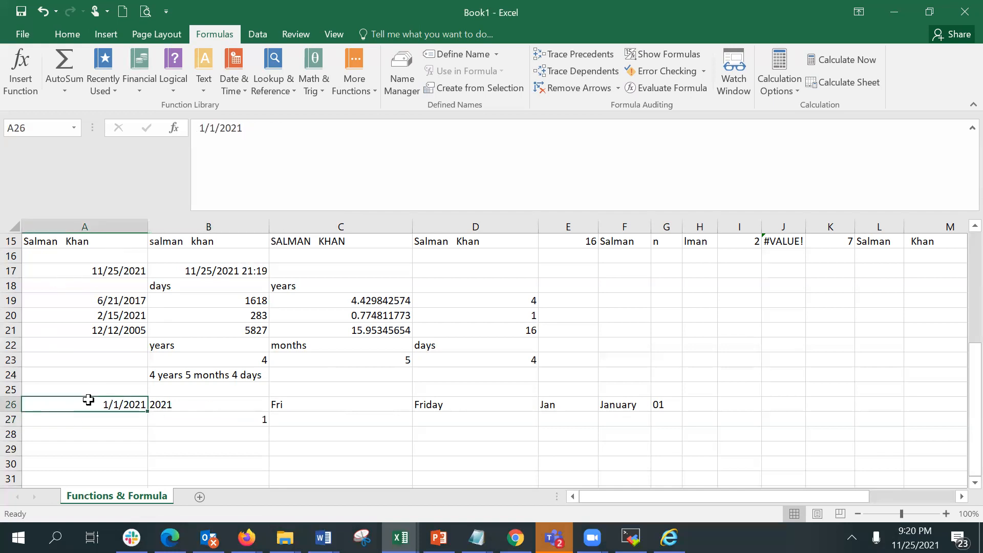
pyautogui.click(91, 417)
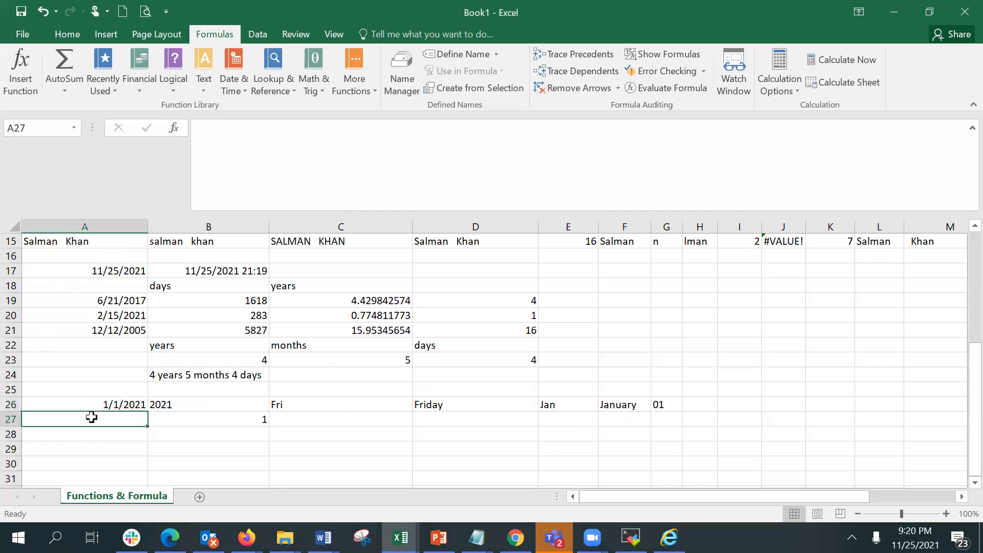
pyautogui.write('=')
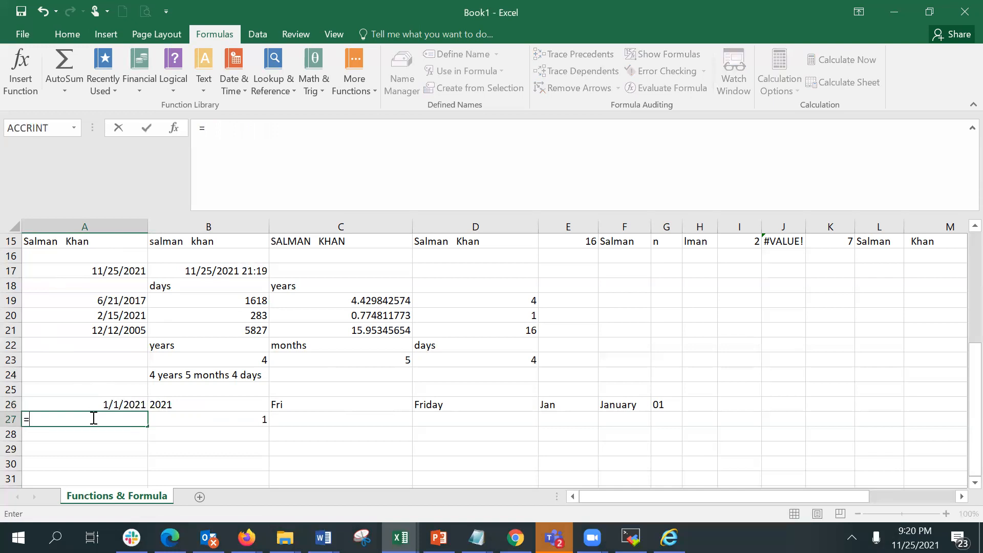
pyautogui.click(80, 402)
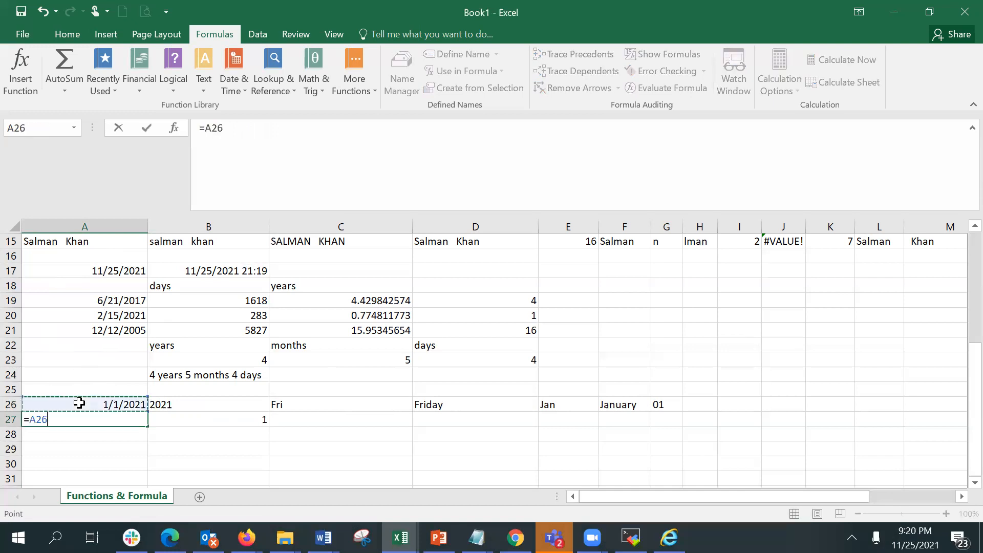
pyautogui.write('+7')
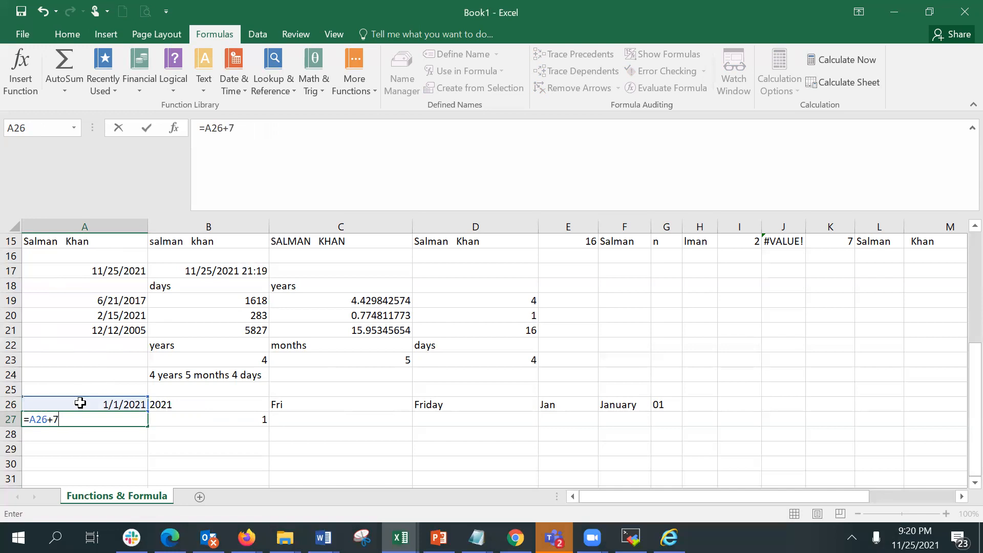
pyautogui.press('Return')
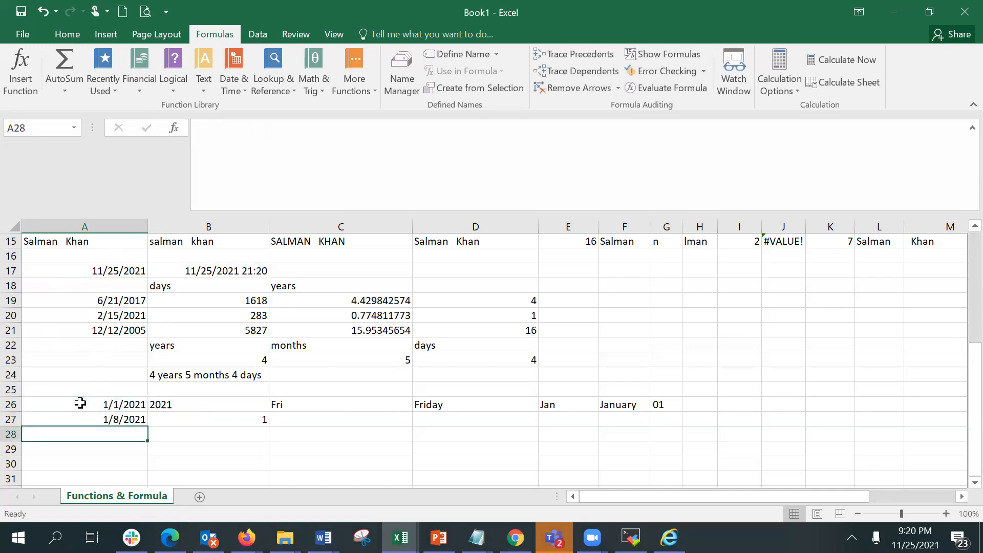
# Enter =WEEKNUM(A27) in C27 to return the week number of the new date.
pyautogui.press('Up')
pyautogui.press('Right')
pyautogui.press('Right')
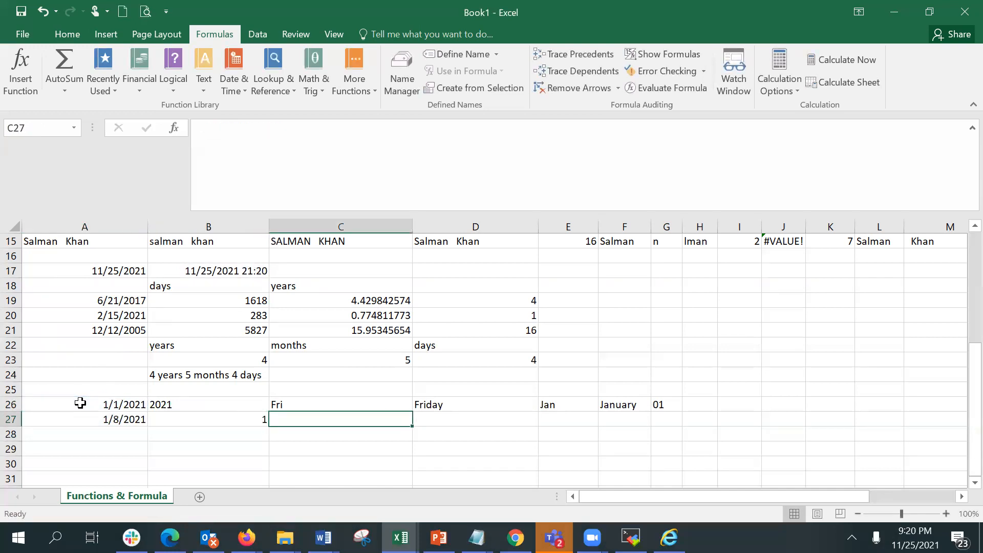
pyautogui.write('=week')
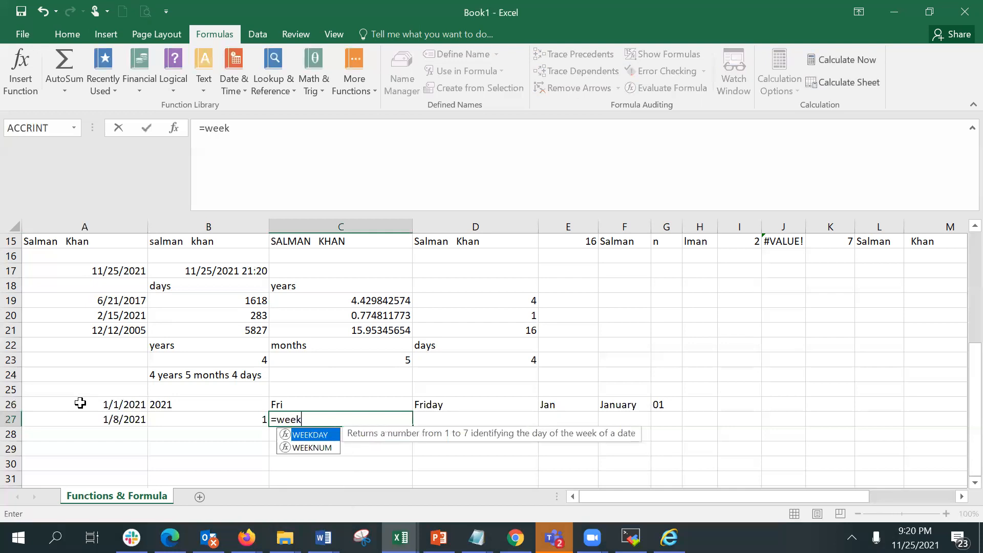
pyautogui.doubleClick(311, 448)
pyautogui.click(123, 418)
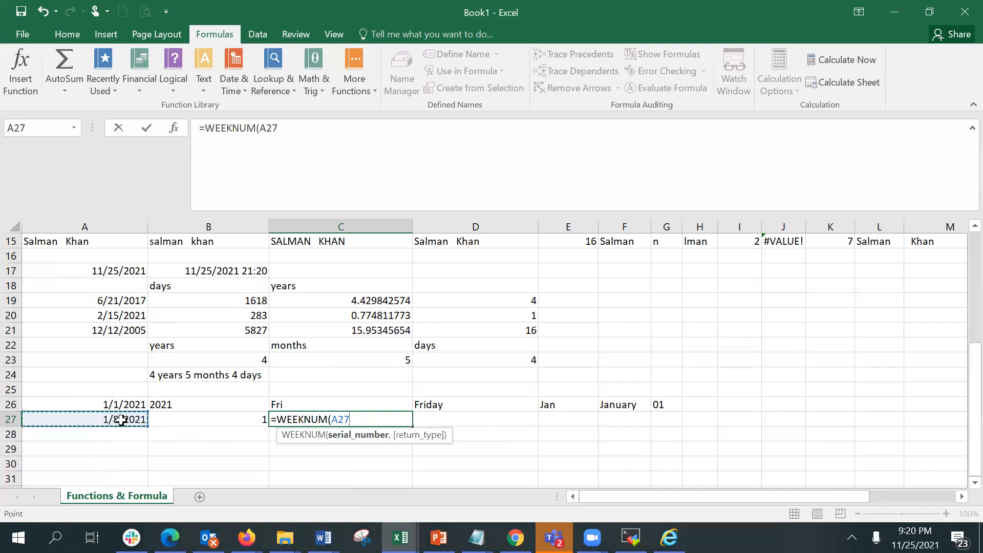
pyautogui.press('Return')
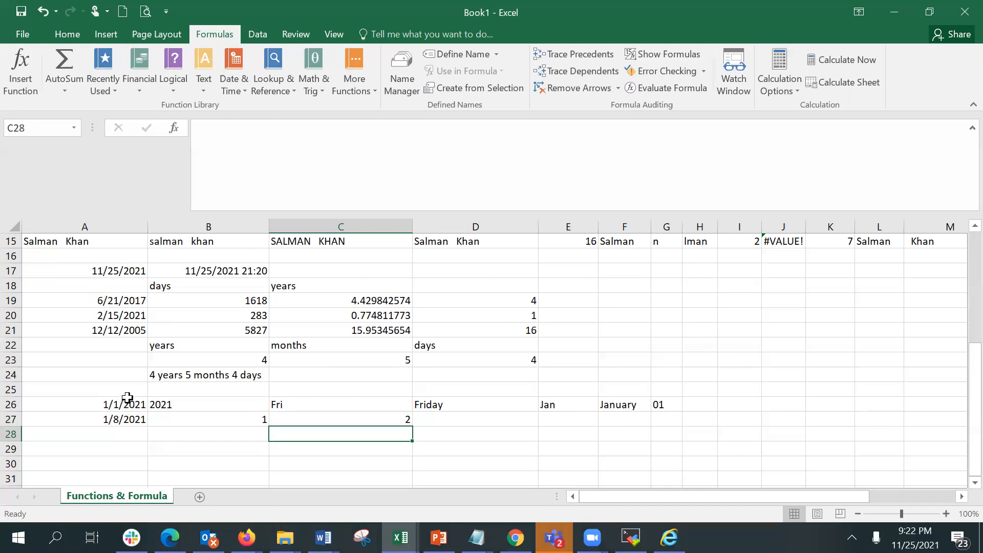
# Enter =NETWORKDAYS(A26,A17) in A29 to count workdays between the two dates.
pyautogui.click(86, 433)
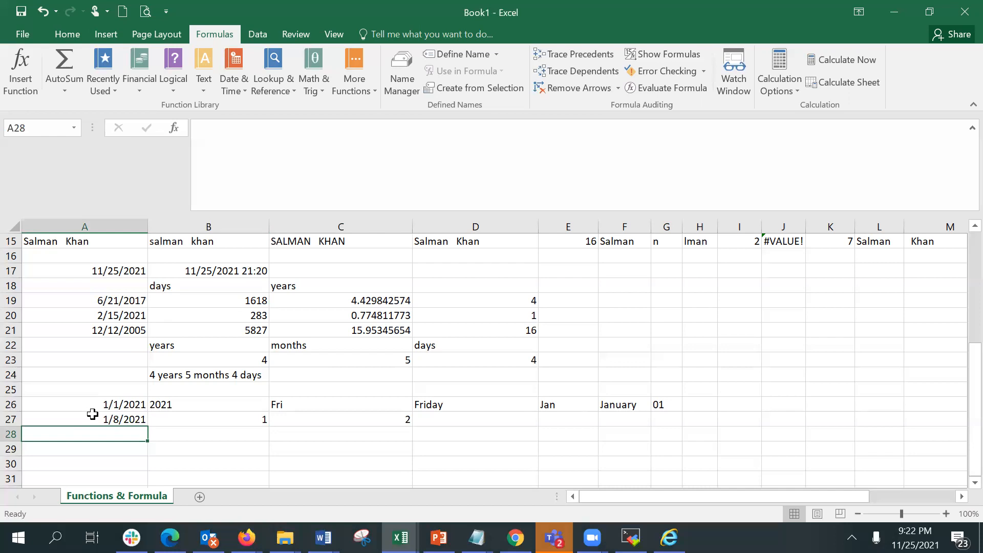
pyautogui.press('Down')
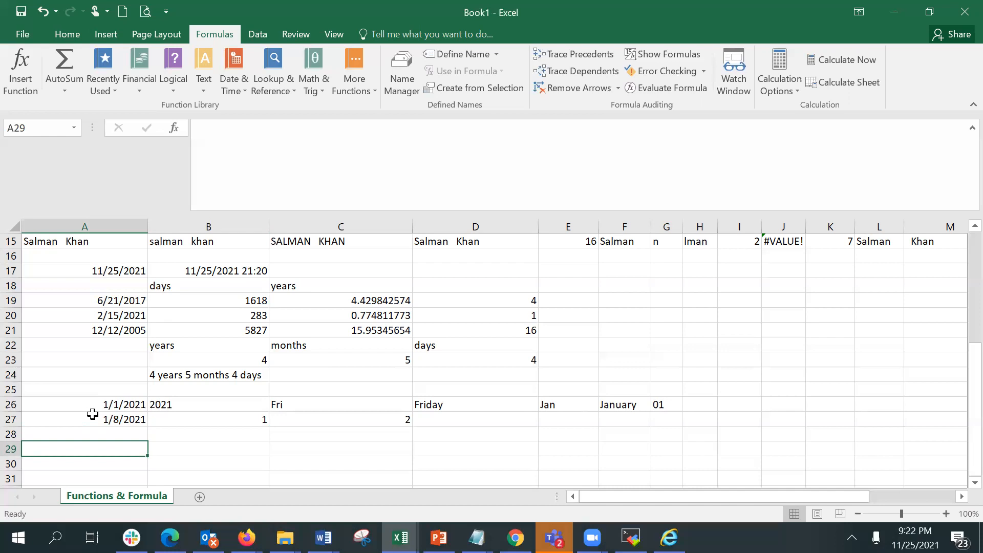
pyautogui.write('=wee')
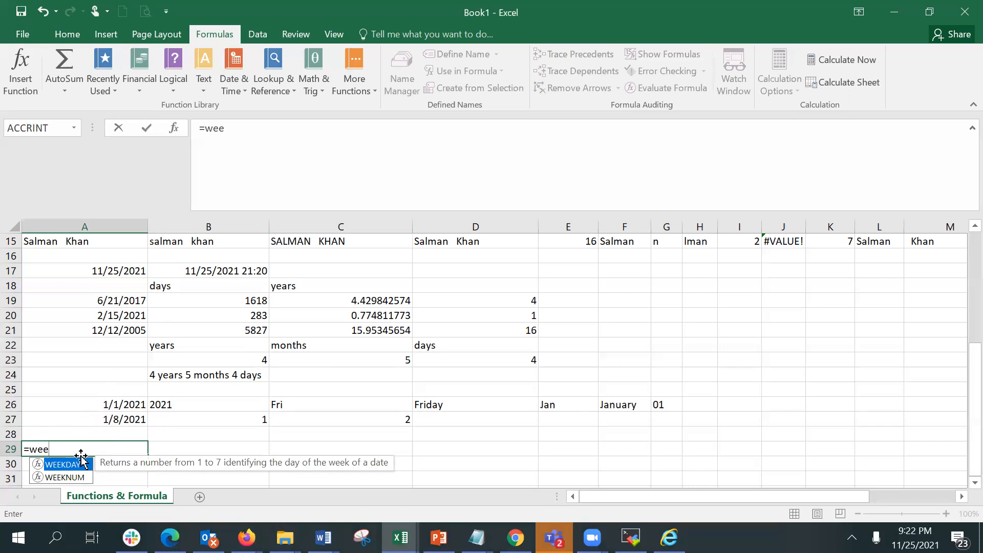
pyautogui.press('BackSpace')
pyautogui.press('BackSpace')
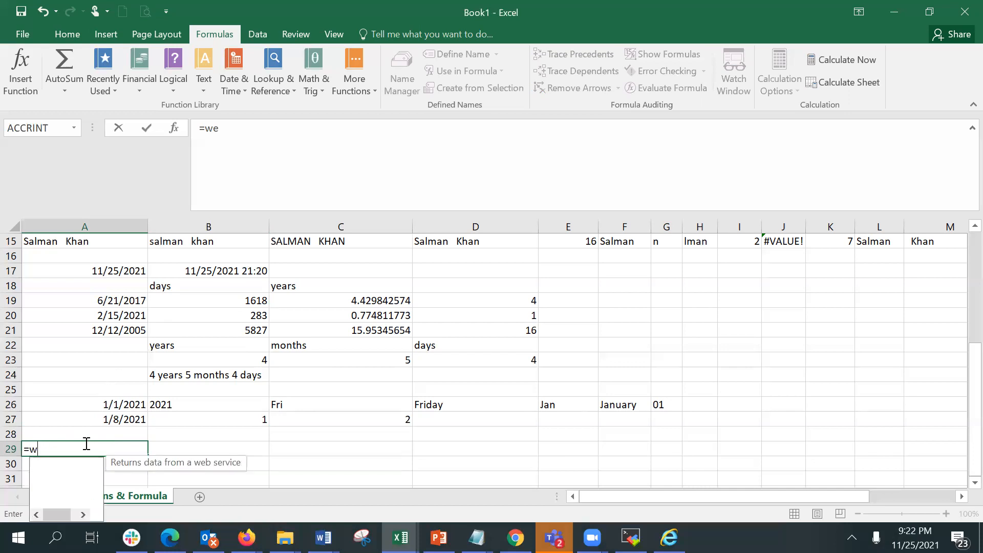
pyautogui.press('BackSpace')
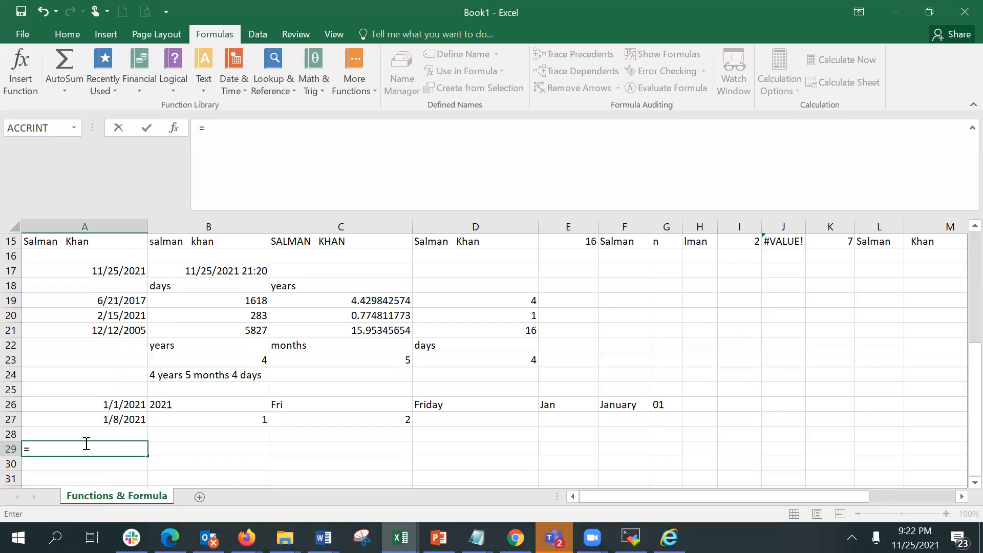
pyautogui.write('net')
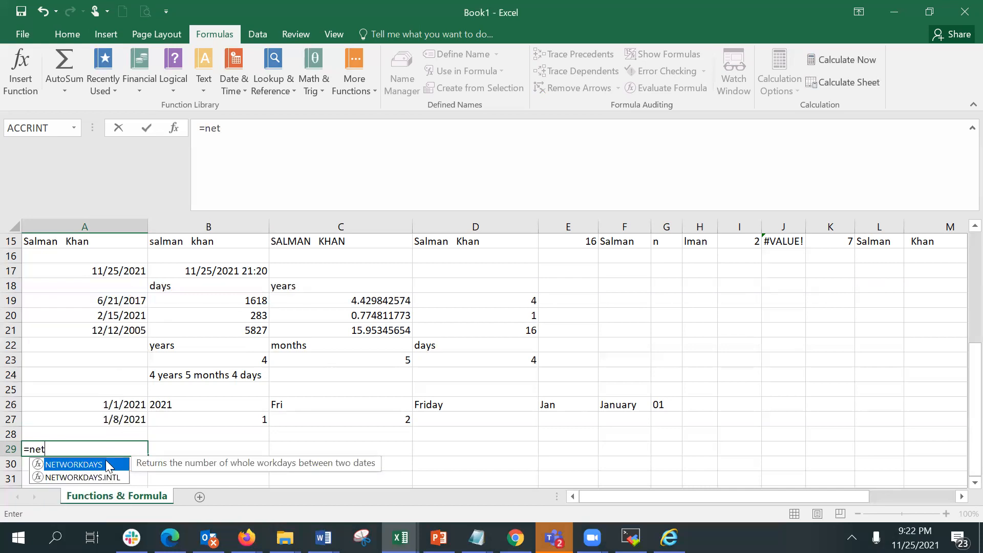
pyautogui.doubleClick(102, 464)
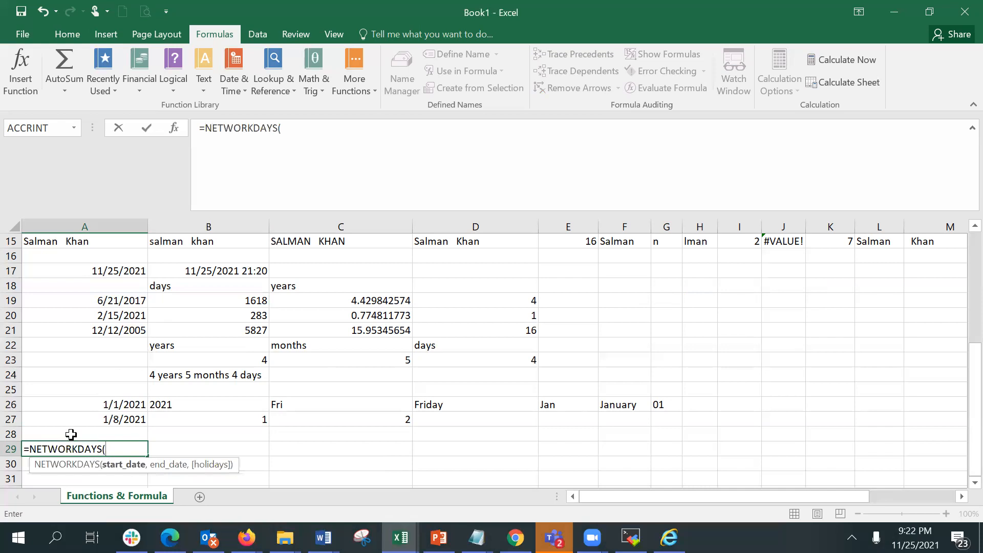
pyautogui.click(82, 405)
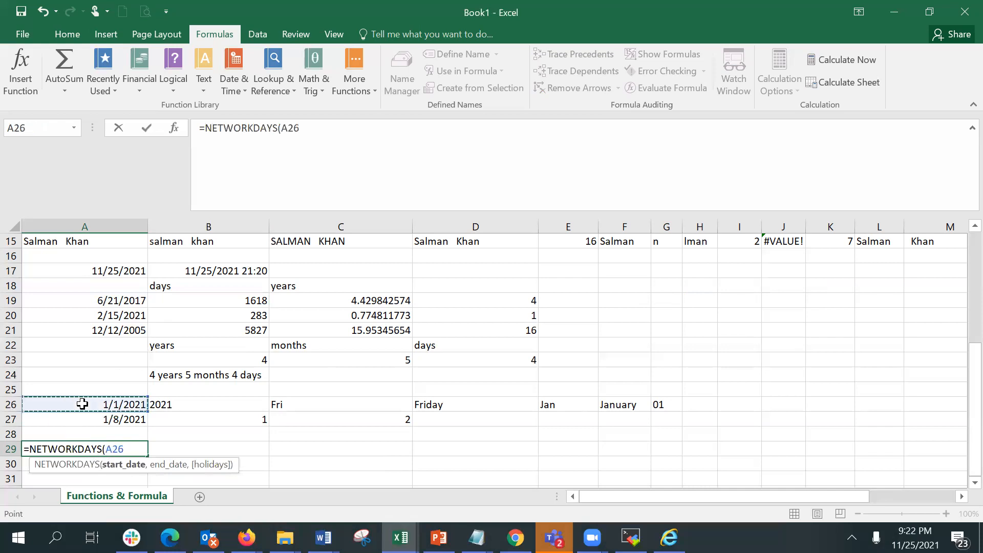
pyautogui.write(',')
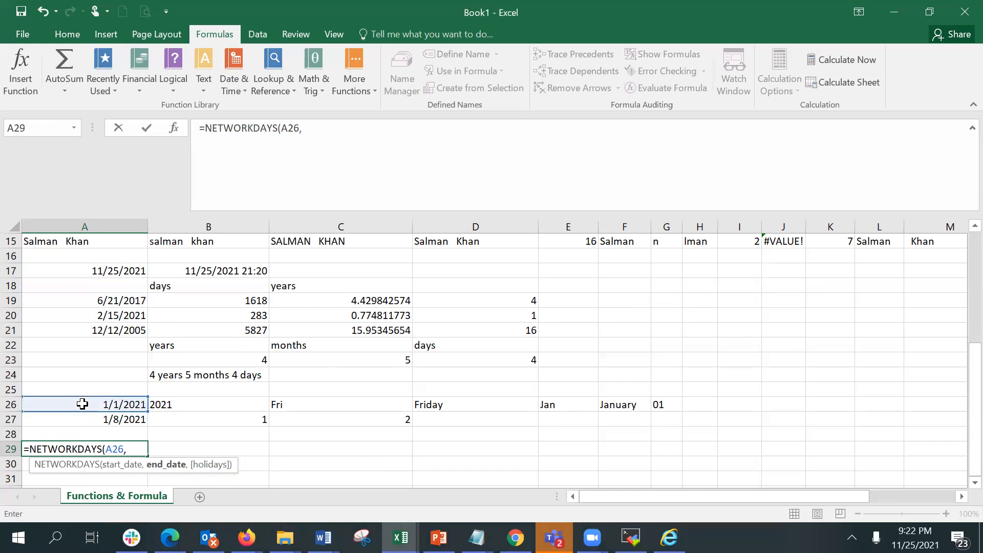
pyautogui.click(78, 268)
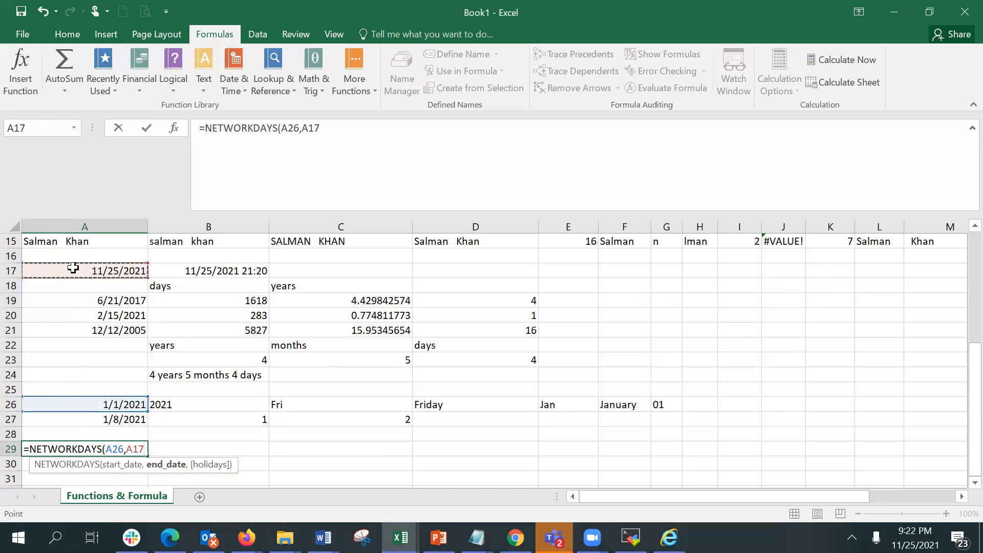
pyautogui.press('Return')
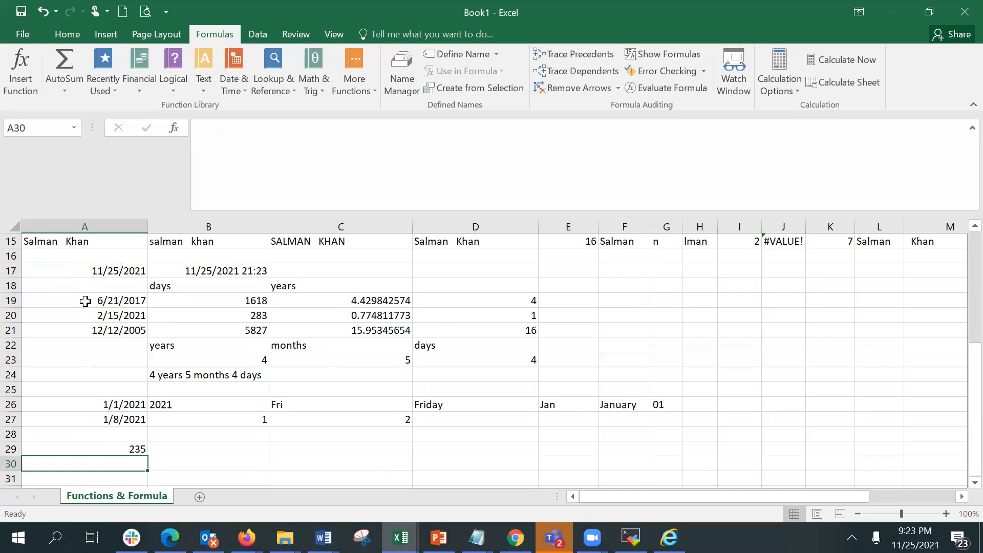
pyautogui.click(110, 361)
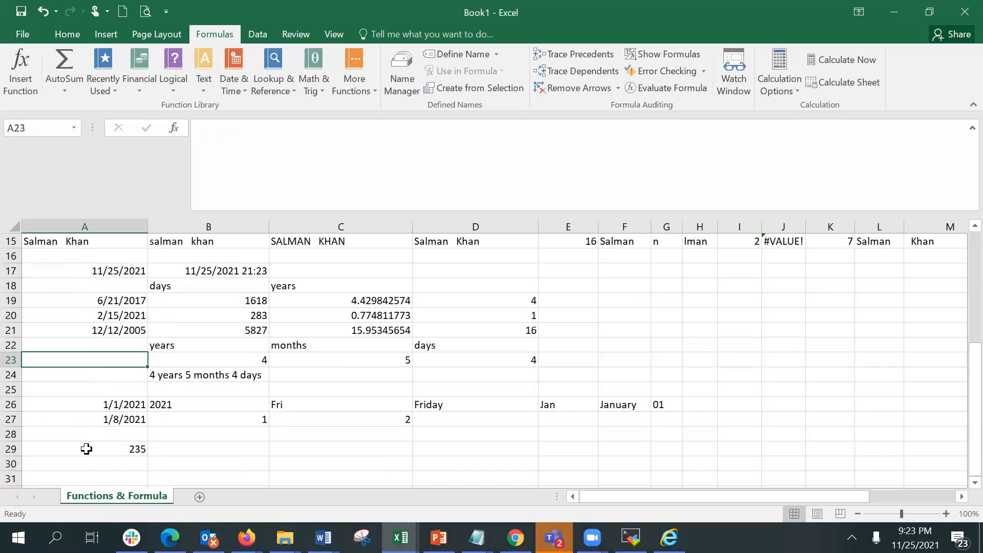
# Enter the holiday dates 11/4/2021 in A23 and 10/2/2021 in A24.
pyautogui.write('1')
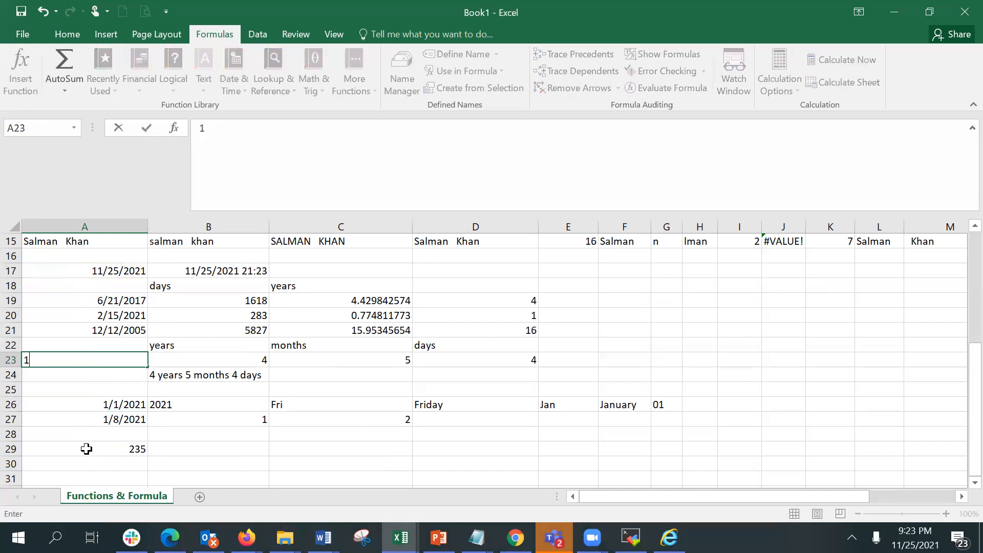
pyautogui.write('1/4/2021')
pyautogui.press('Return')
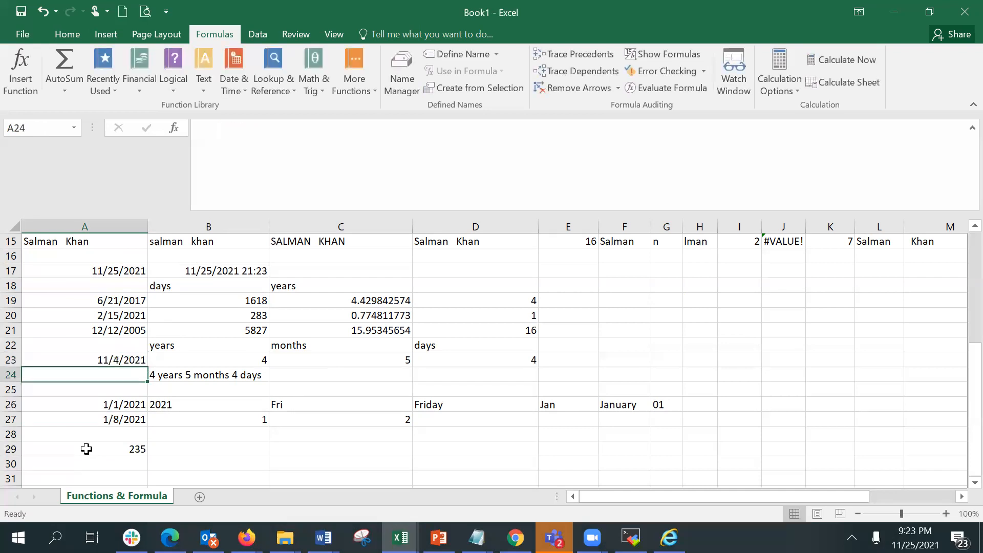
pyautogui.write('10/')
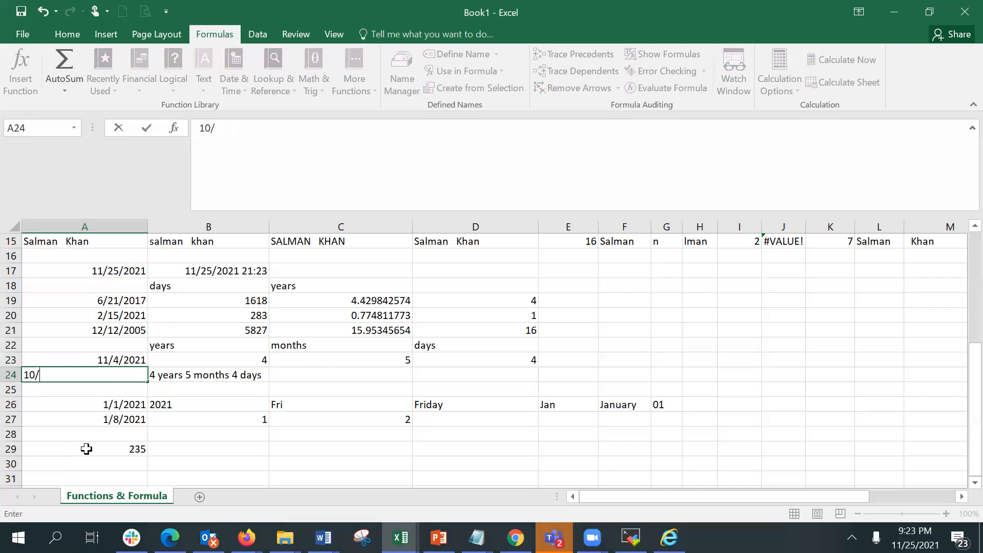
pyautogui.write('2/2021')
pyautogui.press('Return')
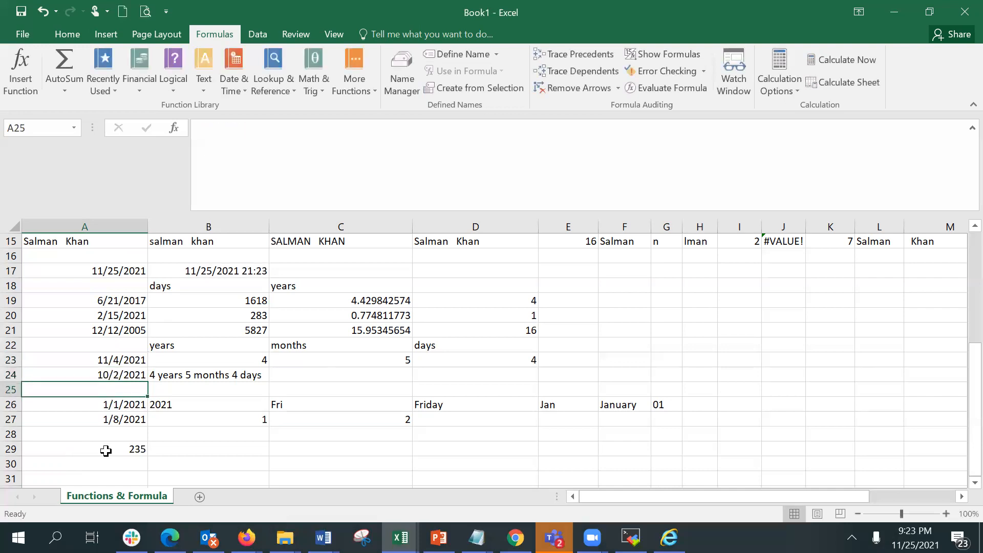
# Enter =NETWORKDAYS(A26,A17,A23:A24) in A30 to count workdays excluding the holidays listed in A23:A24.
pyautogui.click(106, 463)
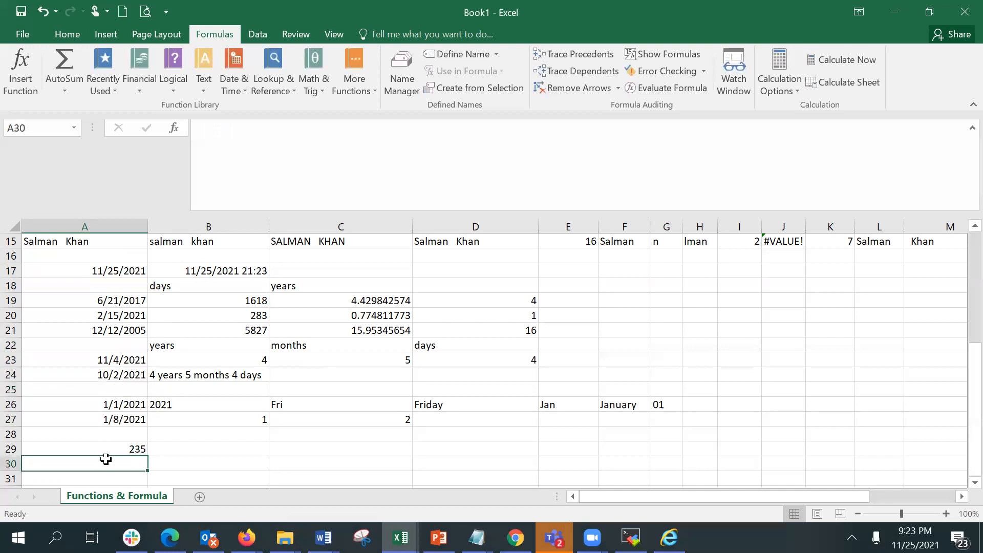
pyautogui.write('=netw')
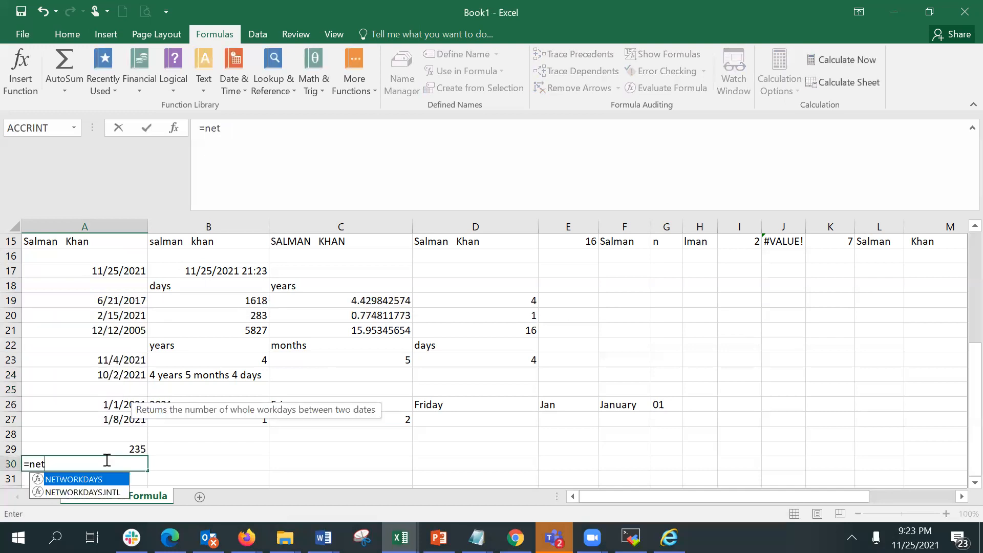
pyautogui.doubleClick(103, 479)
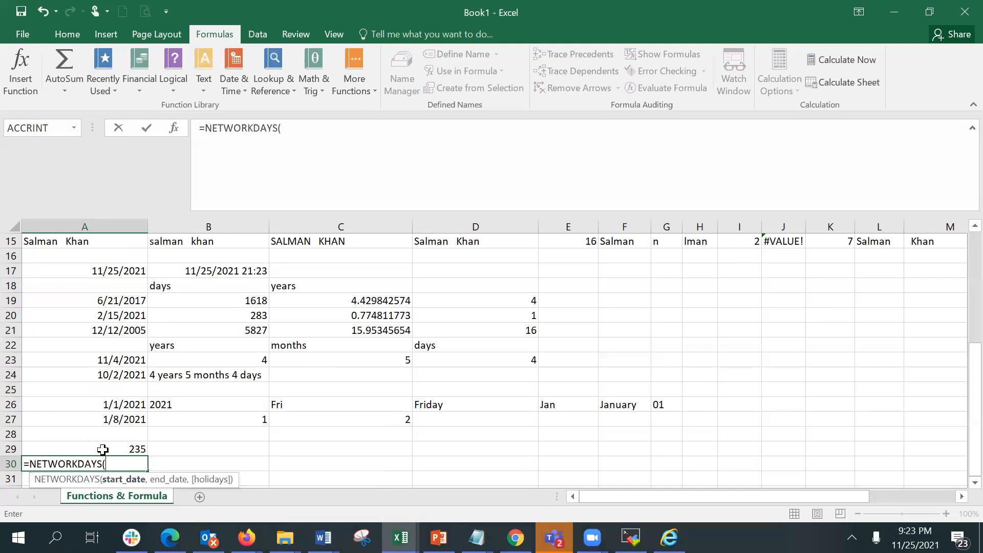
pyautogui.moveTo(103, 450); pyautogui.dragTo(102, 434)
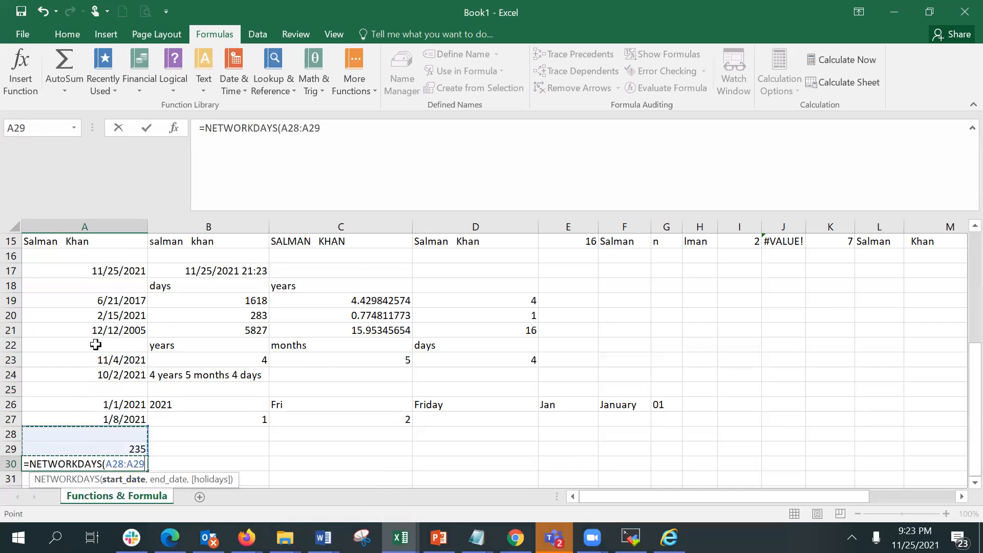
pyautogui.click(107, 408)
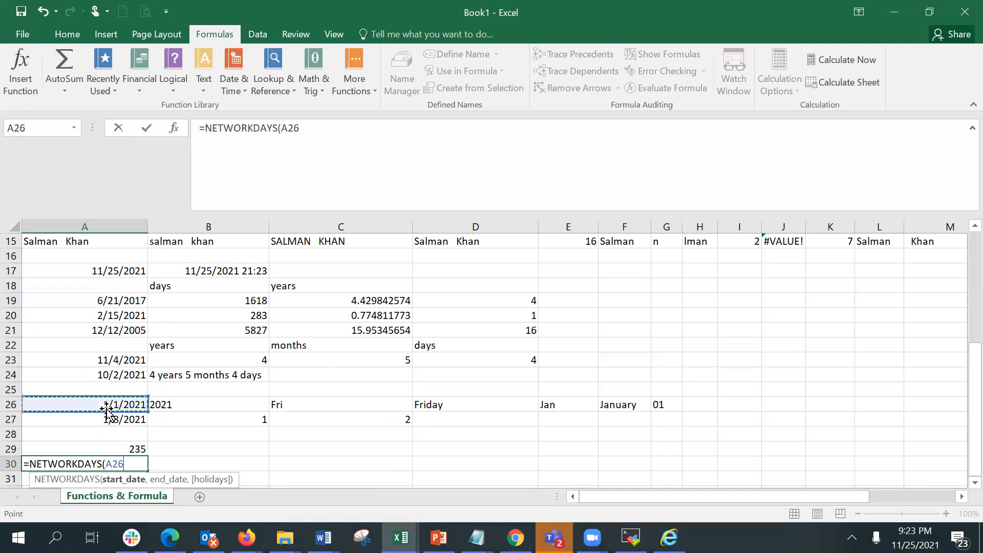
pyautogui.write(',')
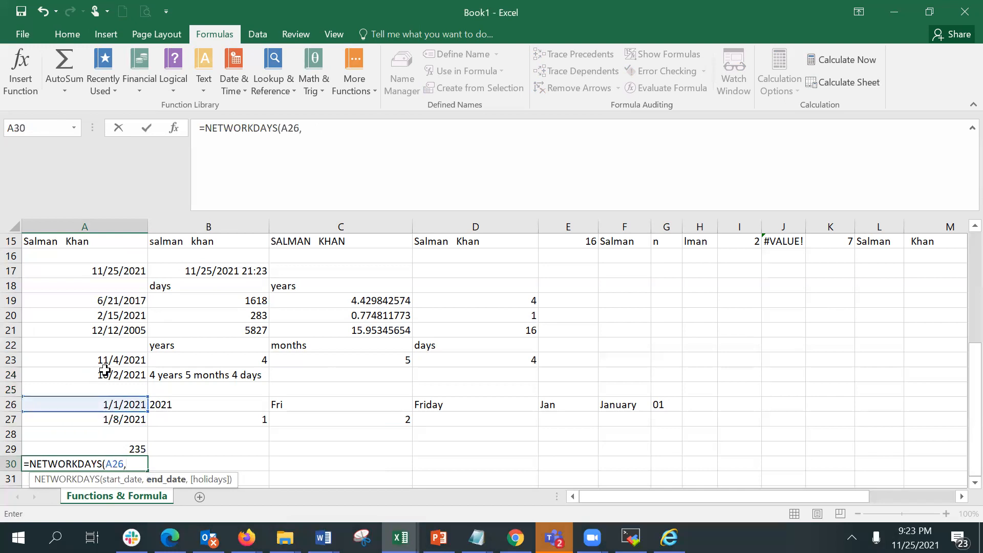
pyautogui.click(93, 274)
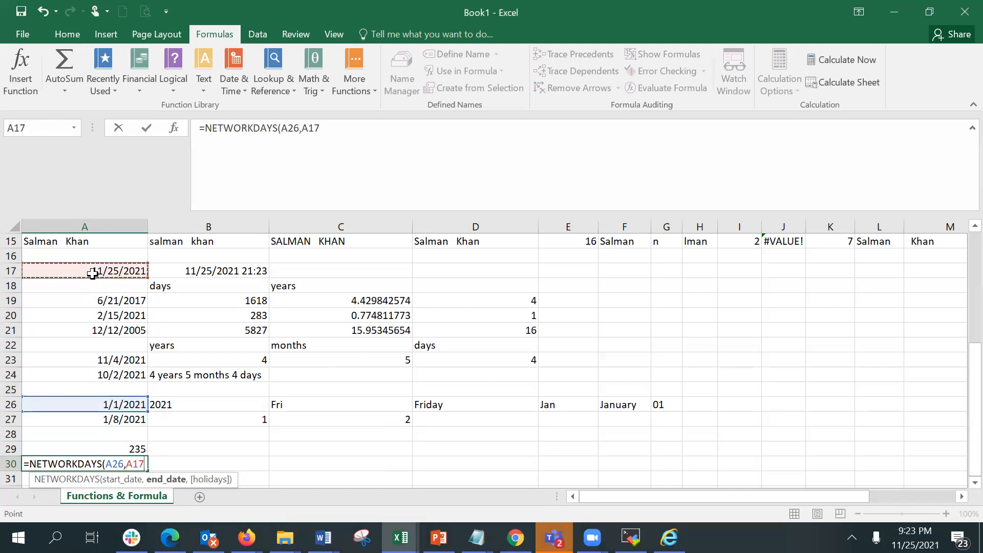
pyautogui.write(',')
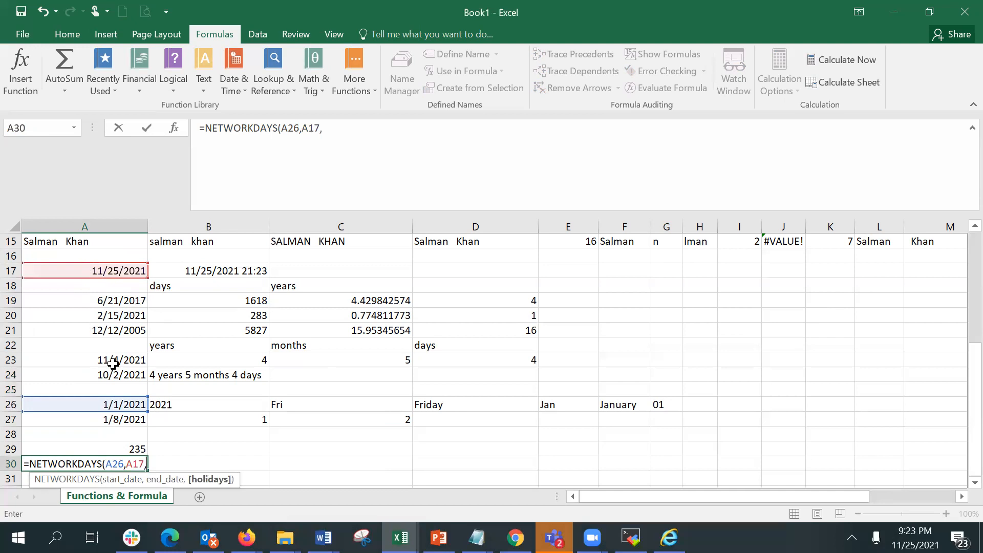
pyautogui.moveTo(110, 359); pyautogui.dragTo(111, 372)
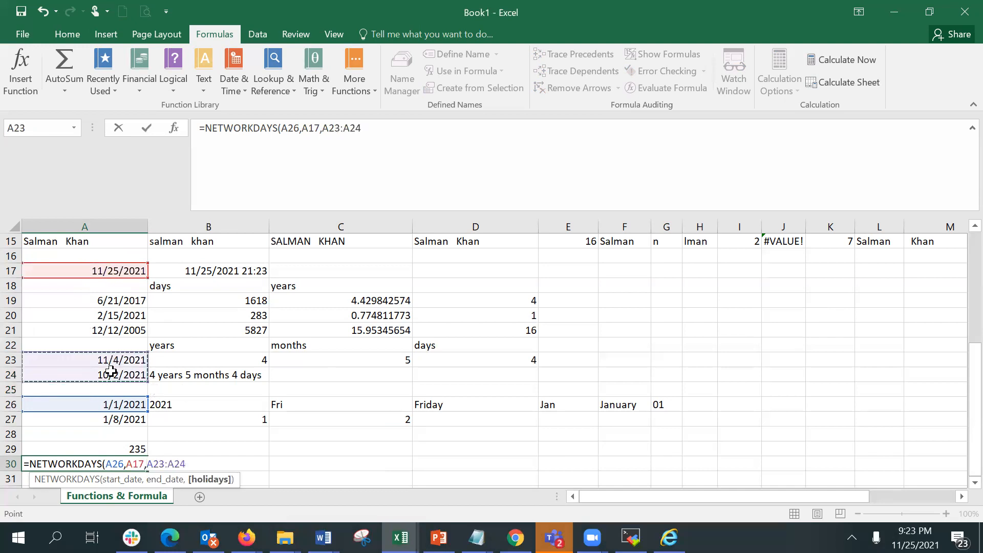
pyautogui.press('Return')
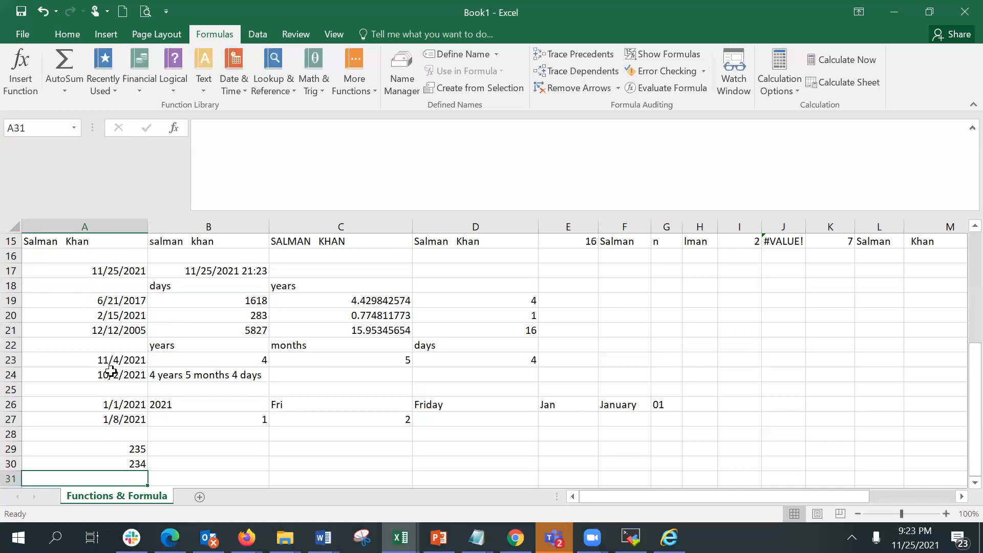
# Check the system calendar for the October 2021 dates.
pyautogui.press('Up')
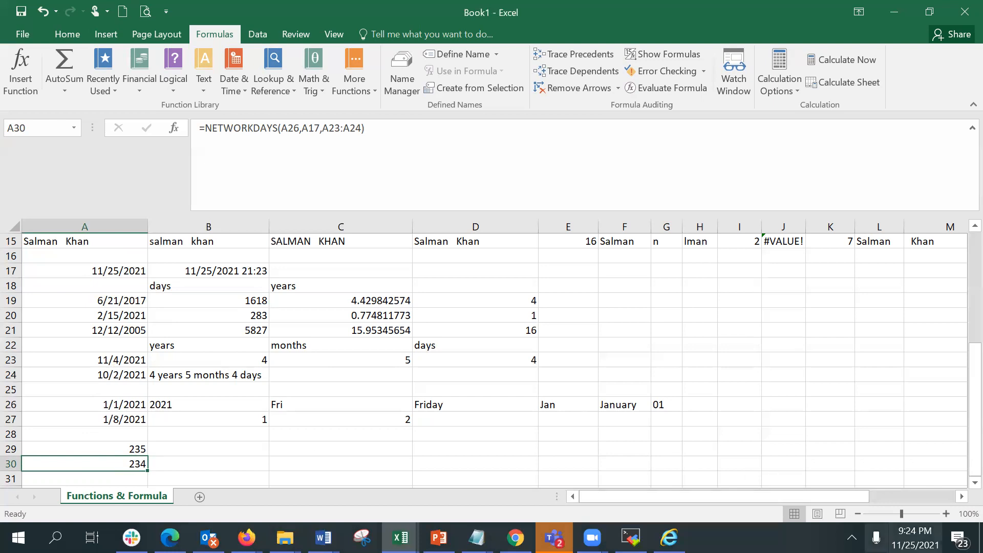
pyautogui.click(915, 538)
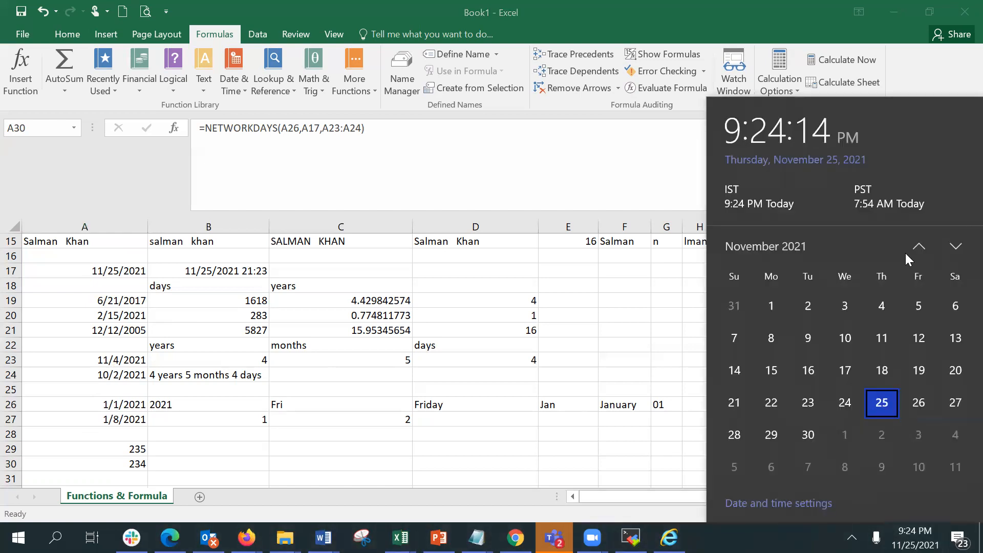
pyautogui.click(919, 249)
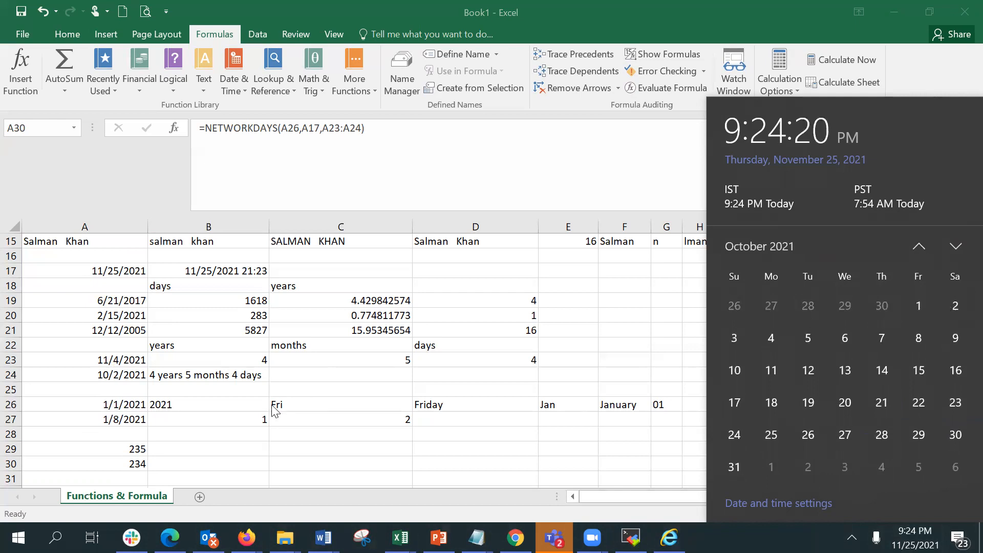
pyautogui.click(199, 443)
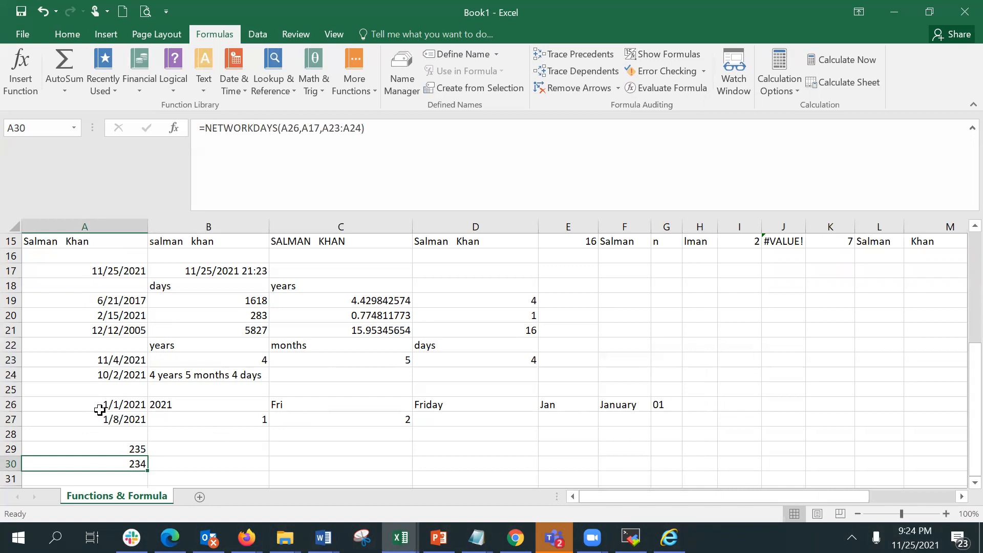
# Change the holiday date in A24 to 10/1/2021.
pyautogui.click(87, 374)
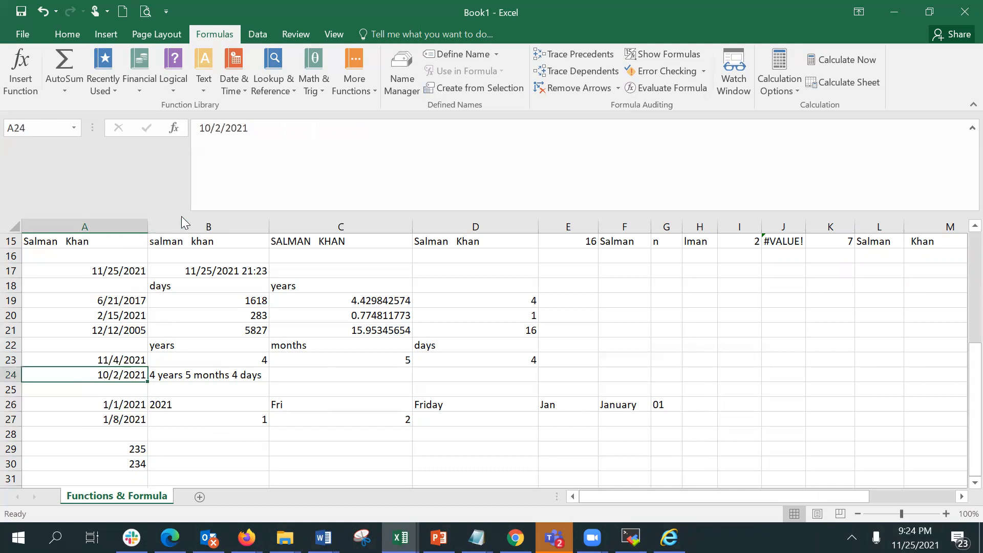
pyautogui.click(223, 128)
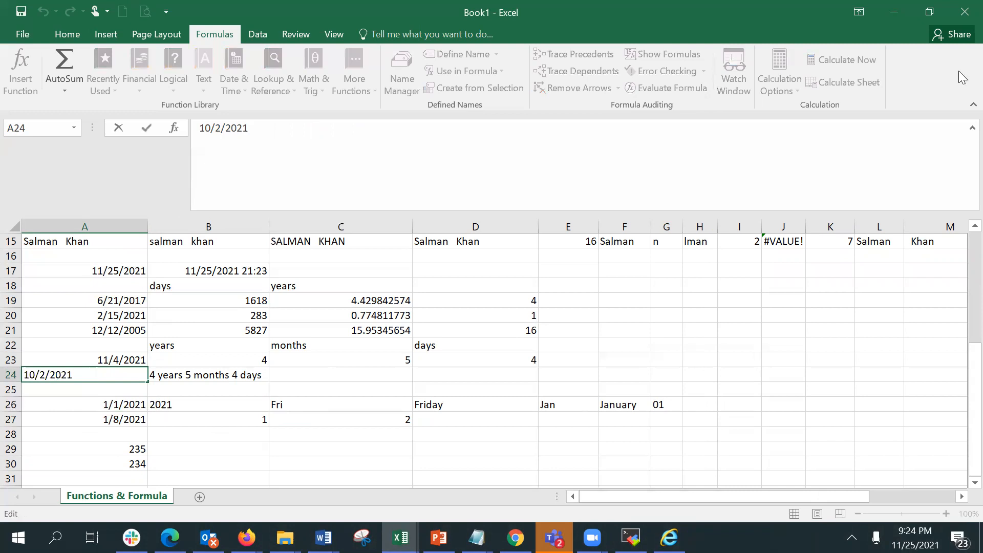
pyautogui.press('BackSpace')
pyautogui.write('1')
pyautogui.press('Return')
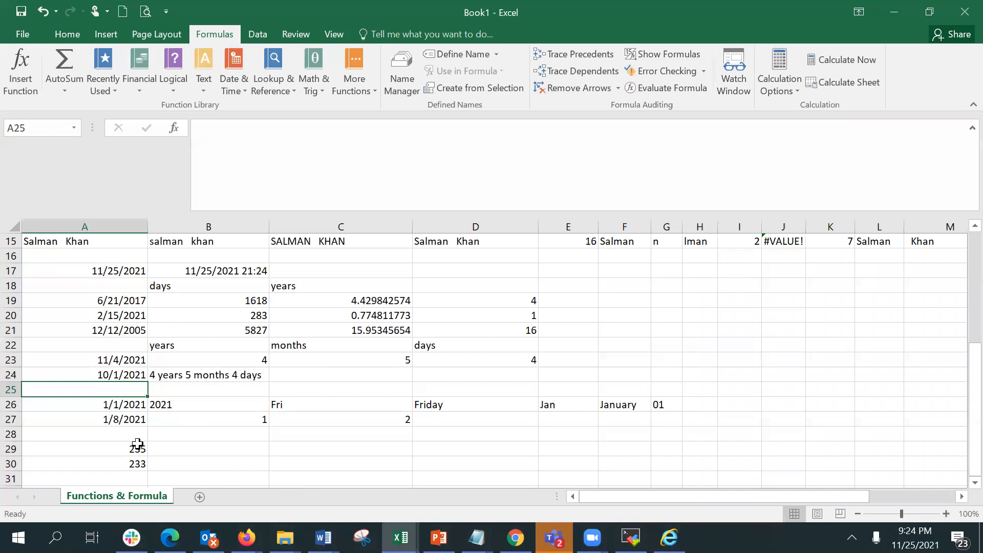
# Enter =NETWORKDAYS.INTL(A26,A17,6) in B29 to count workdays with Thursday and Friday as the weekend.
pyautogui.click(127, 468)
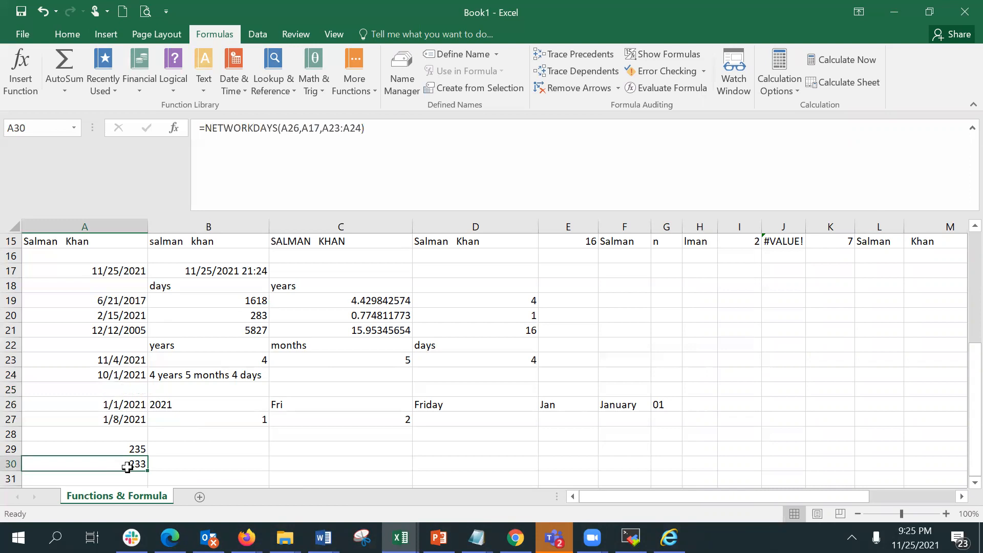
pyautogui.click(116, 449)
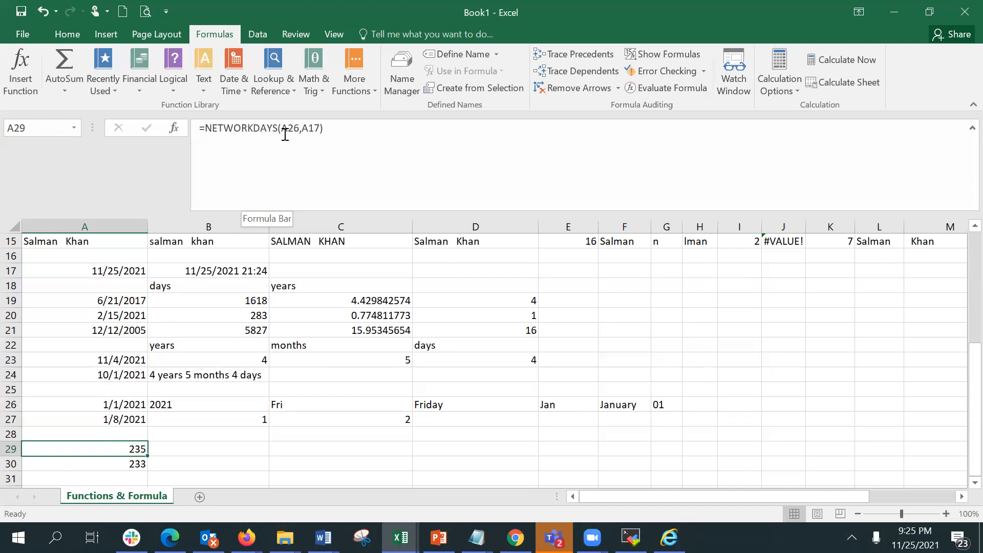
pyautogui.press('Right')
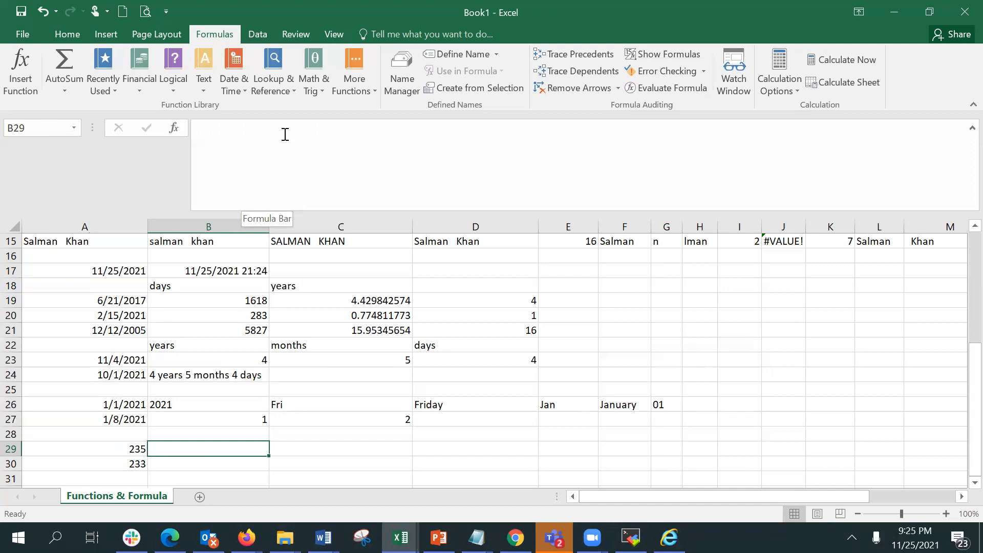
pyautogui.write('=netw')
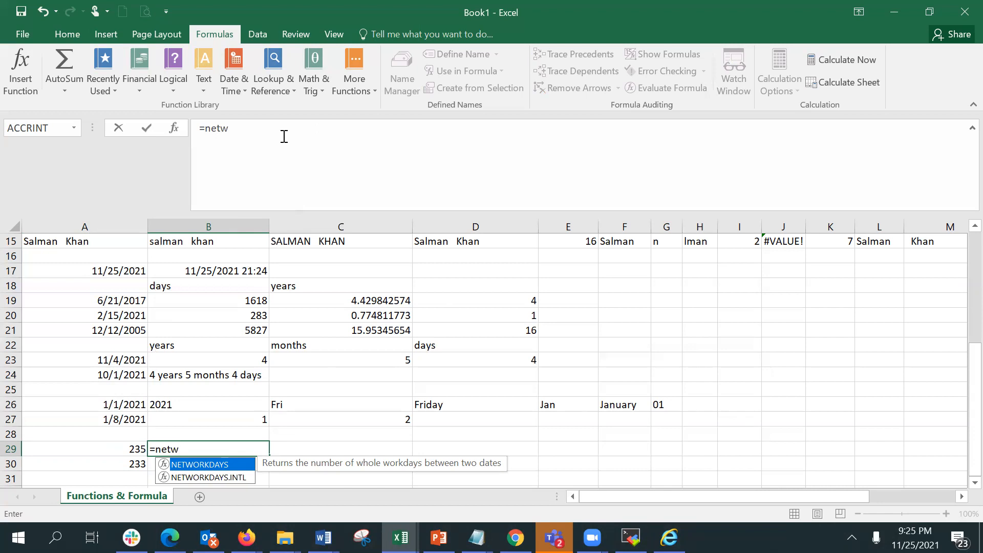
pyautogui.click(209, 478)
pyautogui.doubleClick(209, 478)
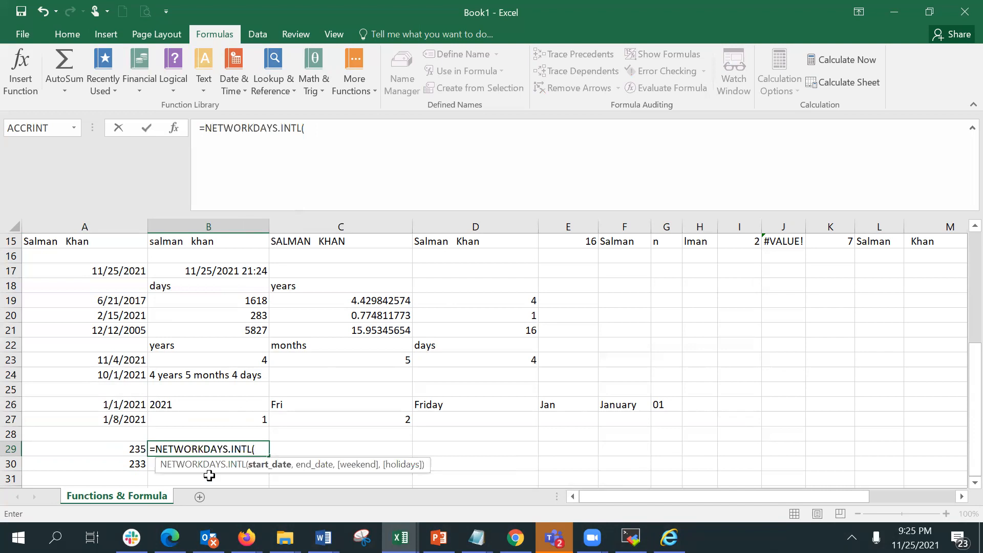
pyautogui.click(114, 407)
pyautogui.write(',')
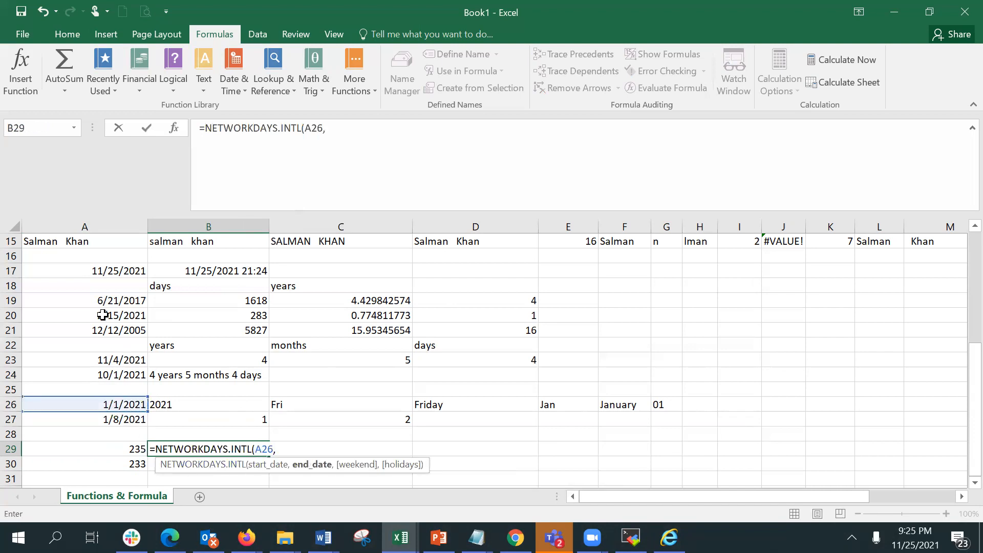
pyautogui.click(89, 273)
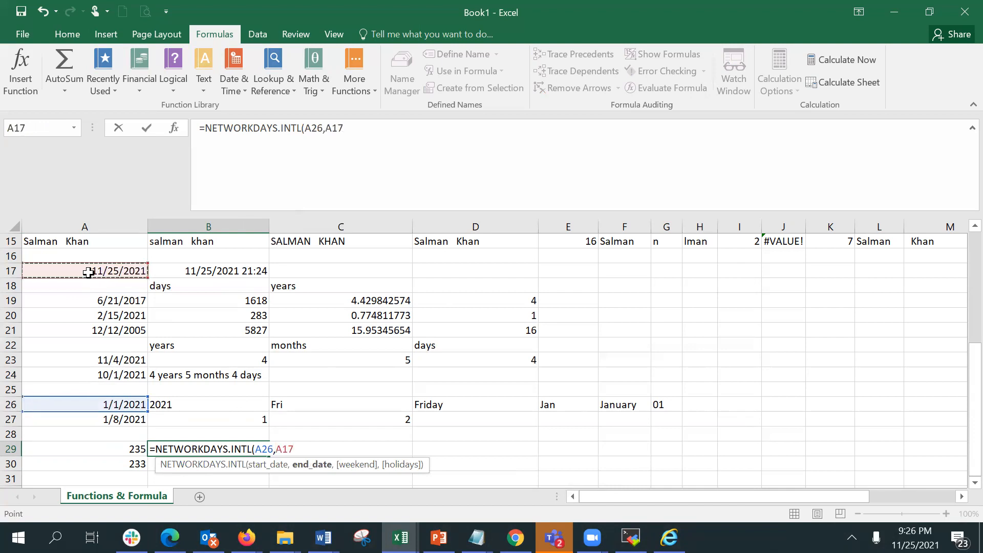
pyautogui.write(',')
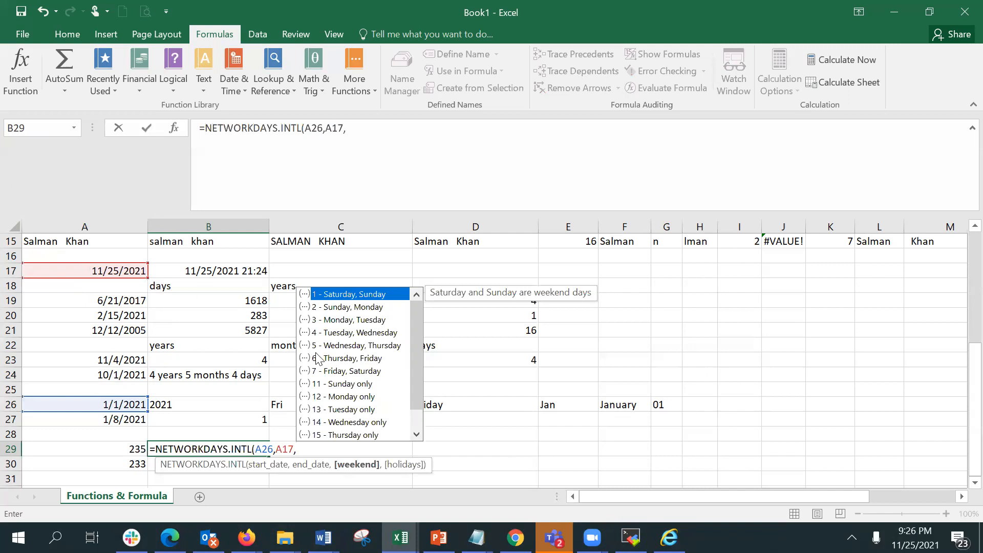
pyautogui.doubleClick(367, 360)
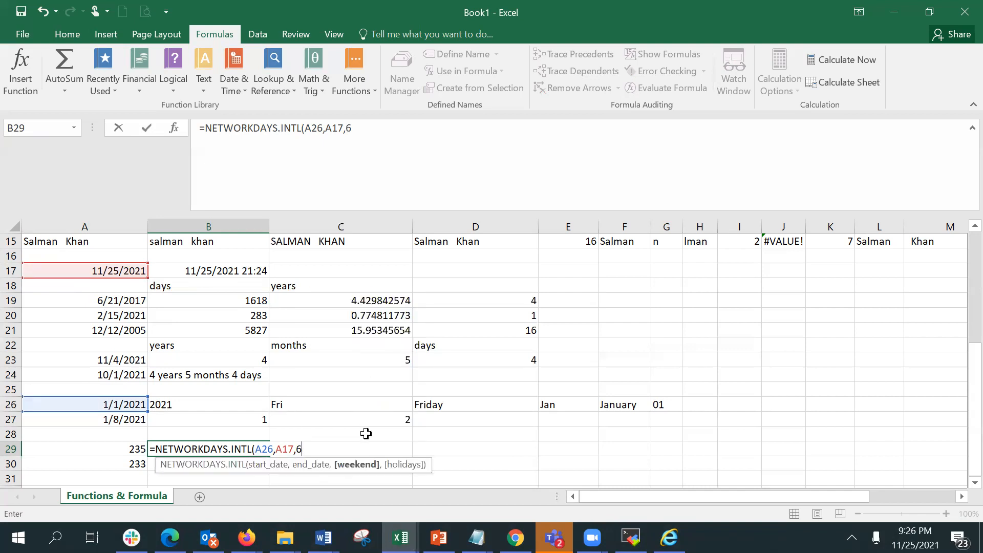
pyautogui.press('Return')
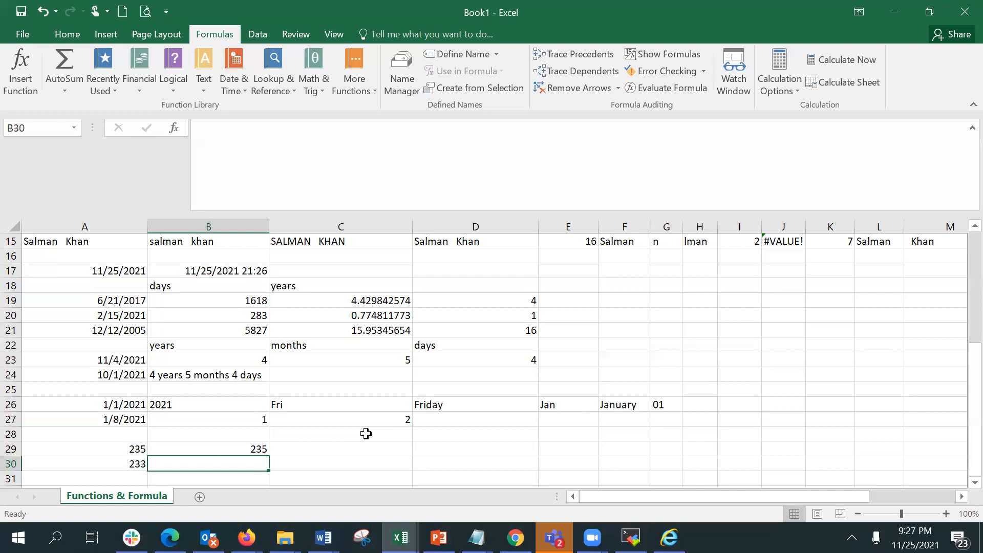
# Return to the top of the sheet to review the name data.
pyautogui.press('Up')
pyautogui.press('Up')
pyautogui.press('Up')
pyautogui.press('Up')
pyautogui.press('Up')
pyautogui.press('Up')
pyautogui.press('Up')
pyautogui.press('Up')
pyautogui.press('Up')
pyautogui.press('Up')
pyautogui.press('Up')
pyautogui.press('Up')
pyautogui.press('Up')
pyautogui.press('Up')
pyautogui.press('Up')
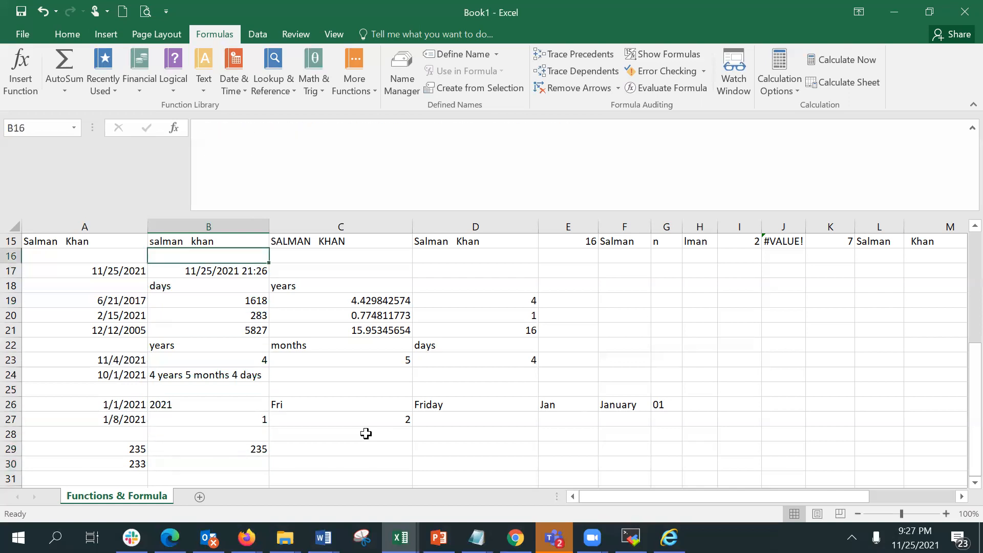
pyautogui.press('Up')
pyautogui.press('Up')
pyautogui.press('Up')
pyautogui.press('Up')
pyautogui.press('Up')
pyautogui.press('Up')
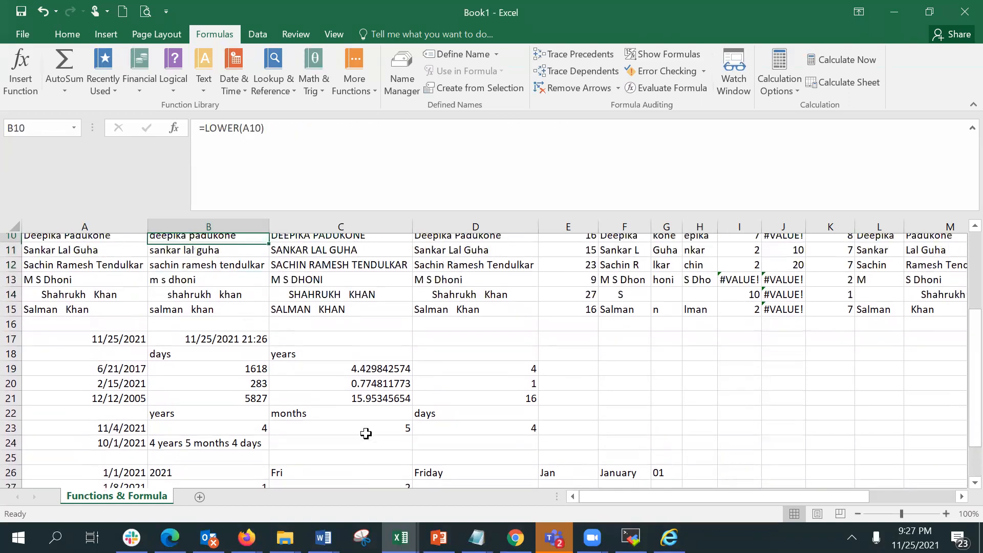
pyautogui.press('Up')
pyautogui.press('Up')
pyautogui.press('Up')
pyautogui.press('Up')
pyautogui.press('Up')
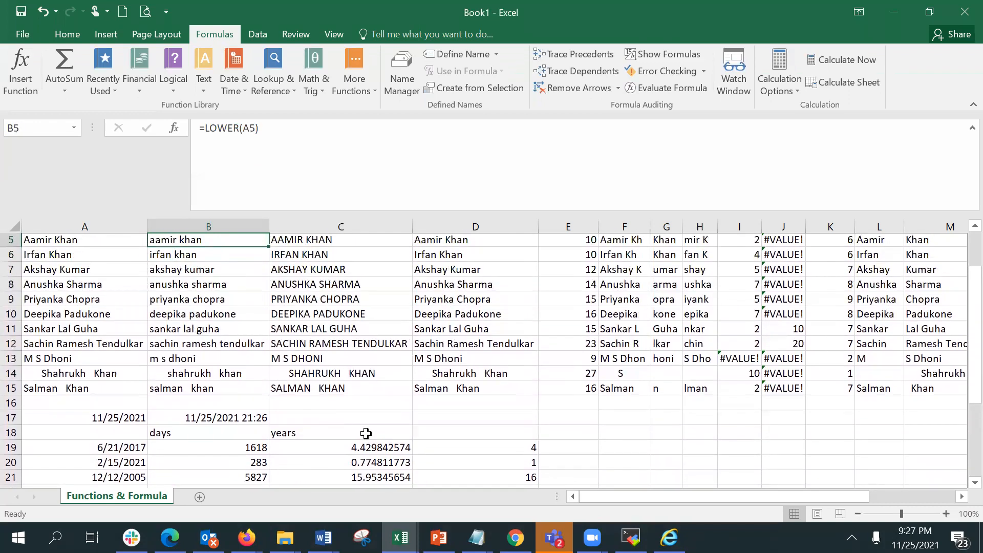
pyautogui.press('Up')
pyautogui.press('Up')
pyautogui.press('Up')
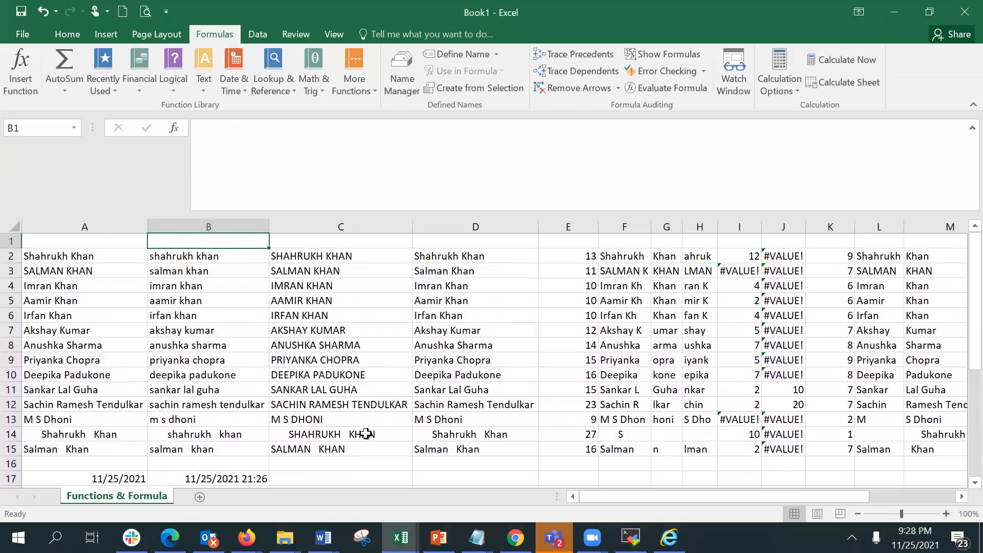
# Insert two blank cell ranges beside the names in B2:B15, shifting the existing data to the right.
pyautogui.click(160, 253)
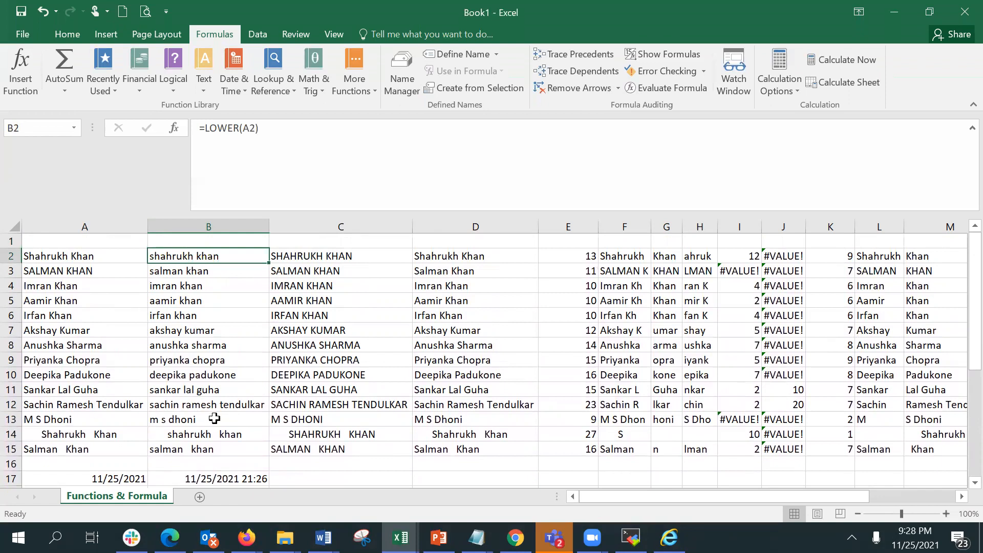
pyautogui.keyDown('shift'); pyautogui.click(214, 447); pyautogui.keyUp('shift')
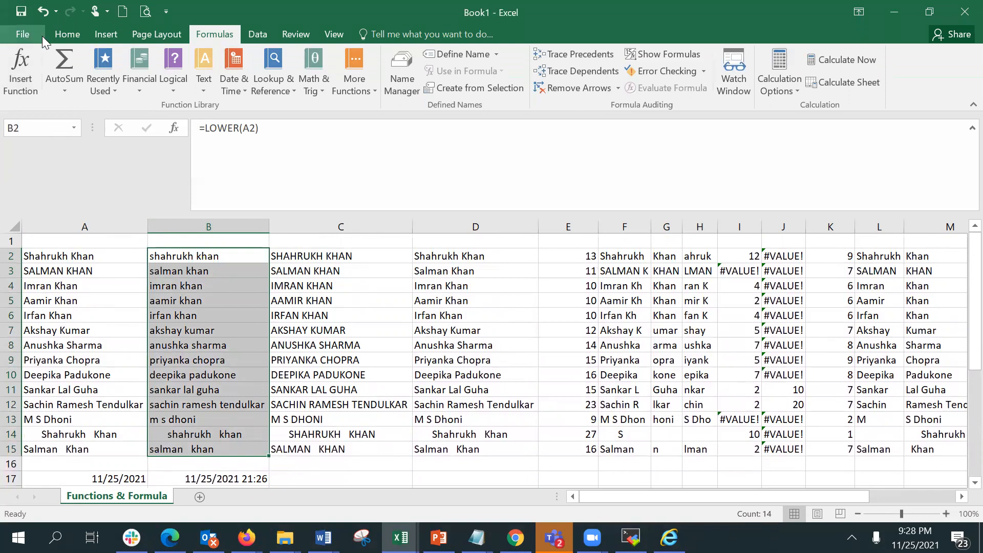
pyautogui.click(64, 38)
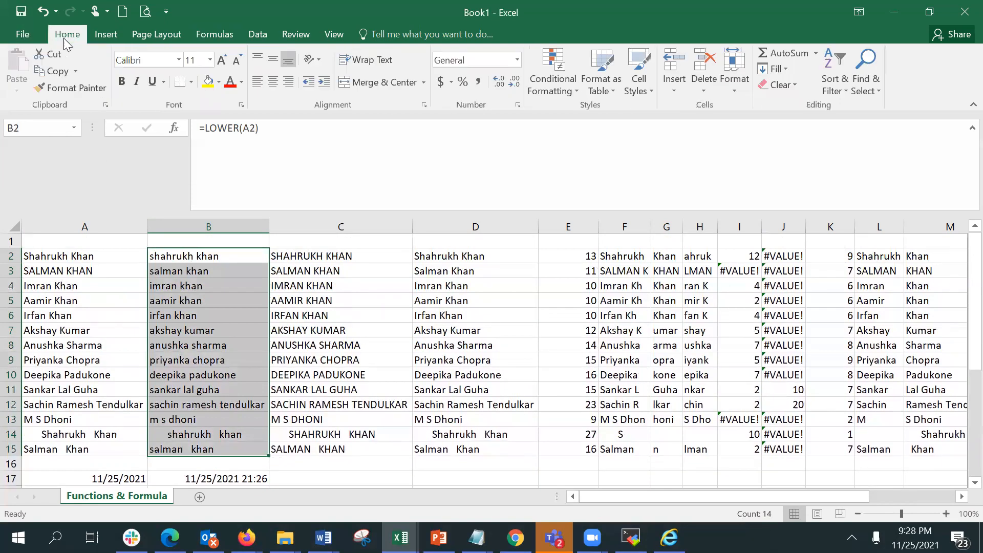
pyautogui.click(674, 64)
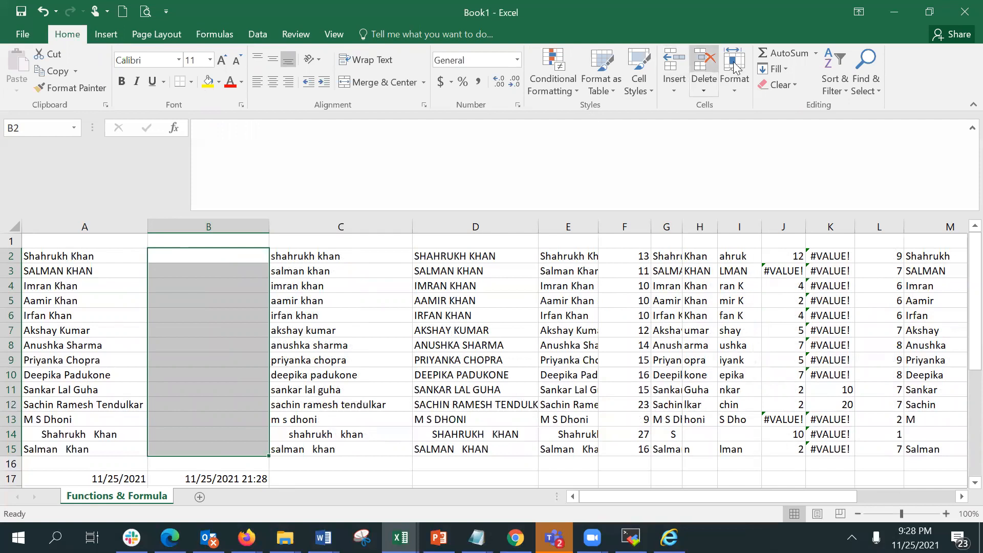
pyautogui.click(679, 62)
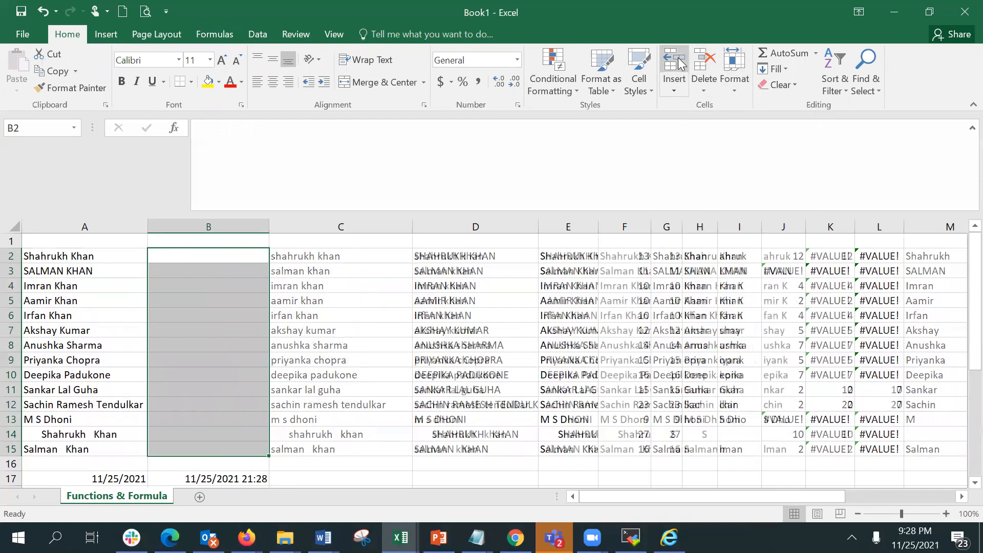
# Enter Male as the gender in B2.
pyautogui.click(162, 262)
pyautogui.click(165, 242)
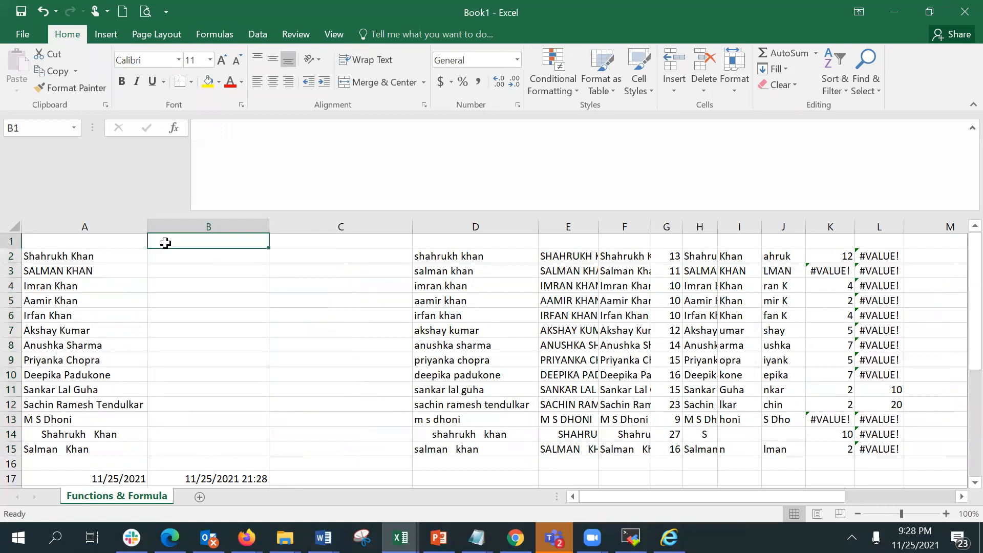
pyautogui.press('Down')
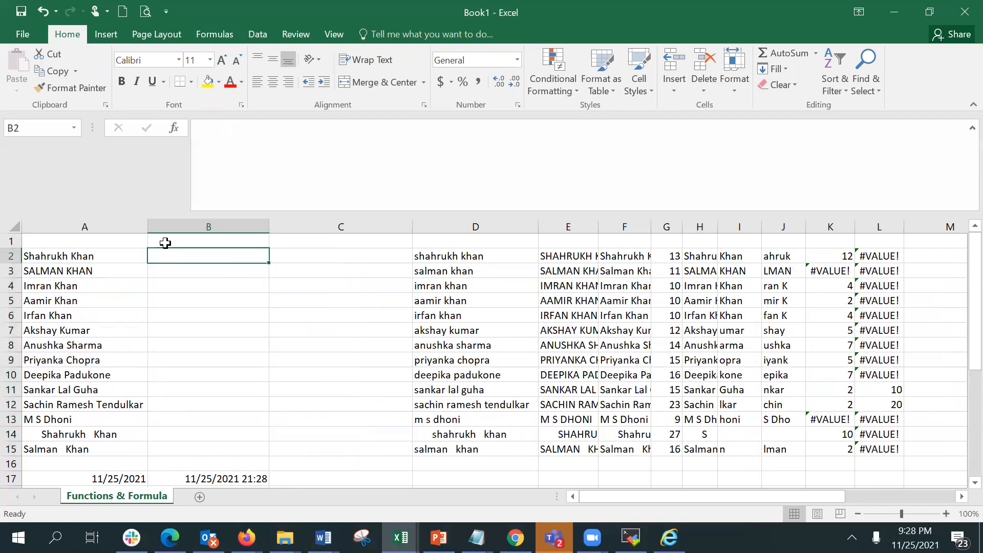
pyautogui.write('Male')
pyautogui.press('Return')
# Enter Female in B8 and fill it down through B10.
pyautogui.press('Down')
pyautogui.press('Down')
pyautogui.press('Down')
pyautogui.press('Down')
pyautogui.press('Down')
pyautogui.press('Down')
pyautogui.press('Down')
pyautogui.press('Down')
pyautogui.press('Up')
pyautogui.press('Up')
pyautogui.press('Up')
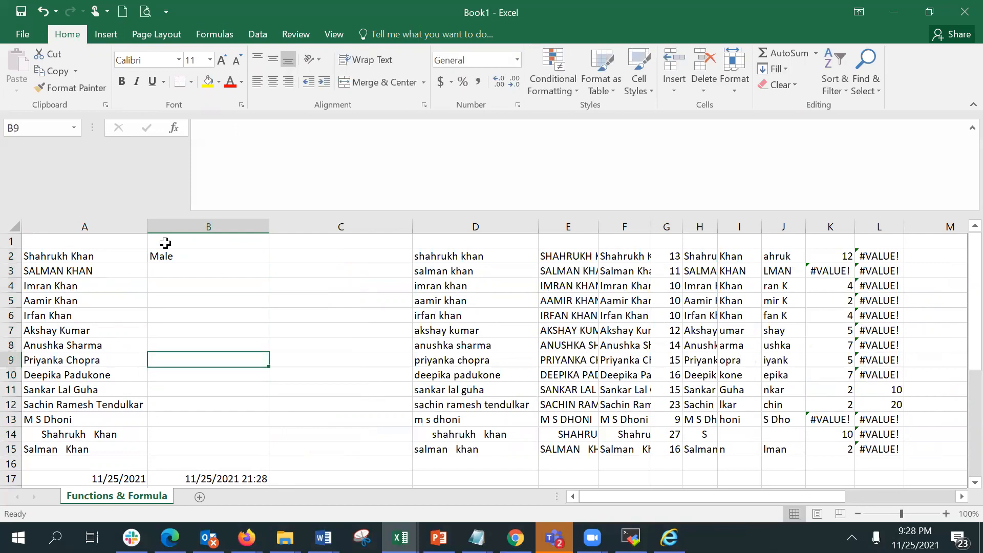
pyautogui.write('Fena')
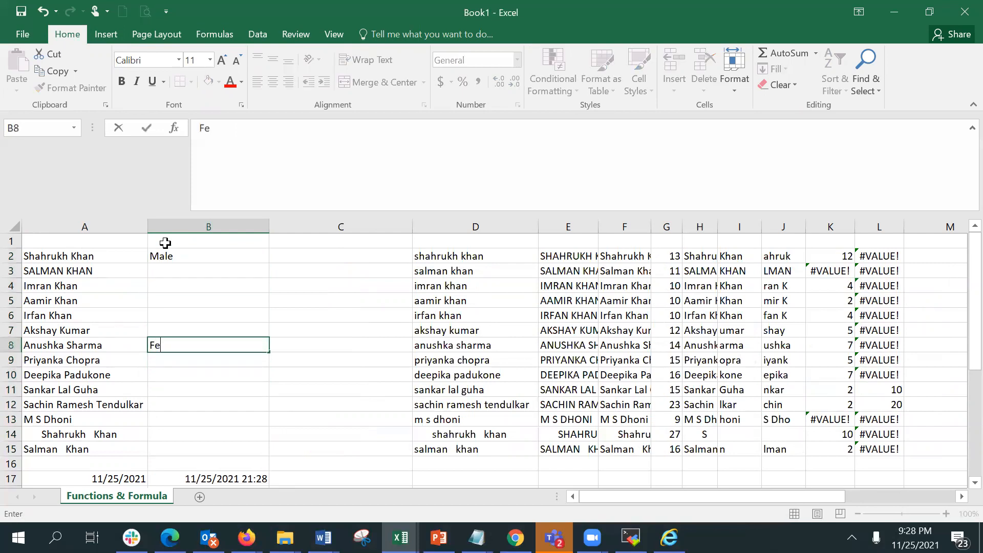
pyautogui.press('BackSpace')
pyautogui.press('BackSpace')
pyautogui.write('mal')
pyautogui.press('BackSpace')
pyautogui.write('el')
pyautogui.press('BackSpace')
pyautogui.press('BackSpace')
pyautogui.write('le')
pyautogui.press('Return')
pyautogui.press('Up')
pyautogui.hotkey('shift', 'Down')
pyautogui.hotkey('shift', 'Down')
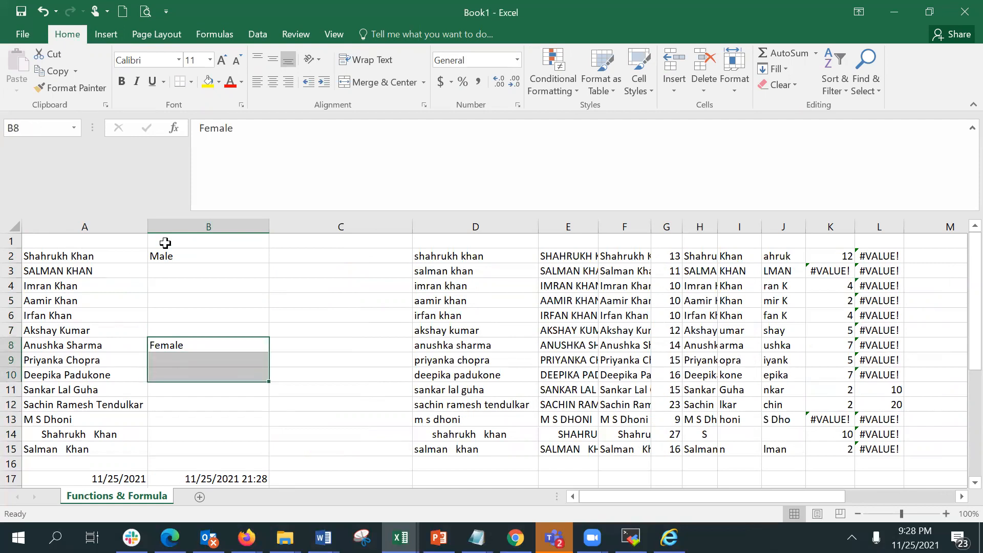
pyautogui.hotkey('ctrl', 'd')
# Fill Male down from B2 through B7.
pyautogui.press('Up')
pyautogui.press('Up')
pyautogui.press('Up')
pyautogui.press('Up')
pyautogui.press('Up')
pyautogui.press('Up')
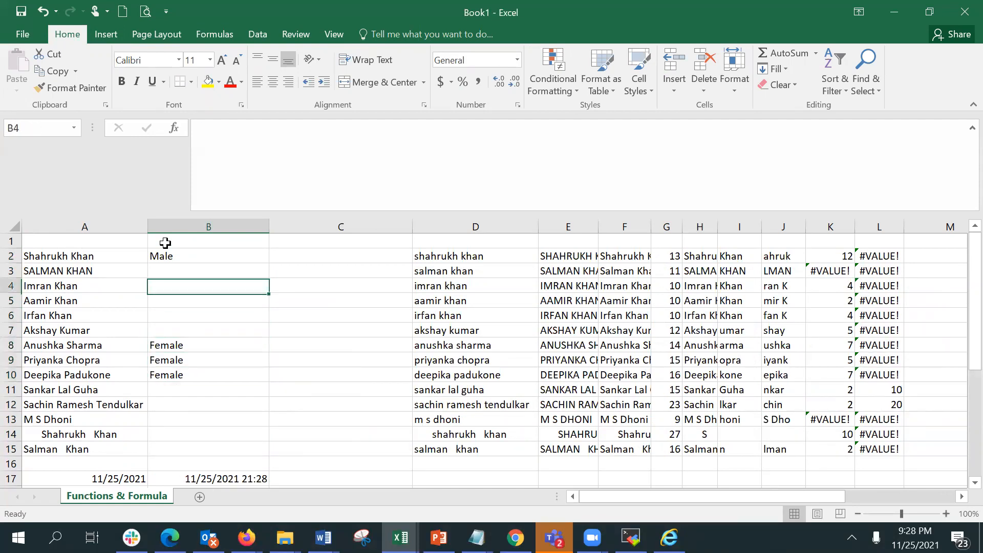
pyautogui.hotkey('shift', 'Down')
pyautogui.hotkey('shift', 'Down')
pyautogui.hotkey('shift', 'Down')
pyautogui.hotkey('shift', 'Down')
pyautogui.hotkey('shift', 'Down')
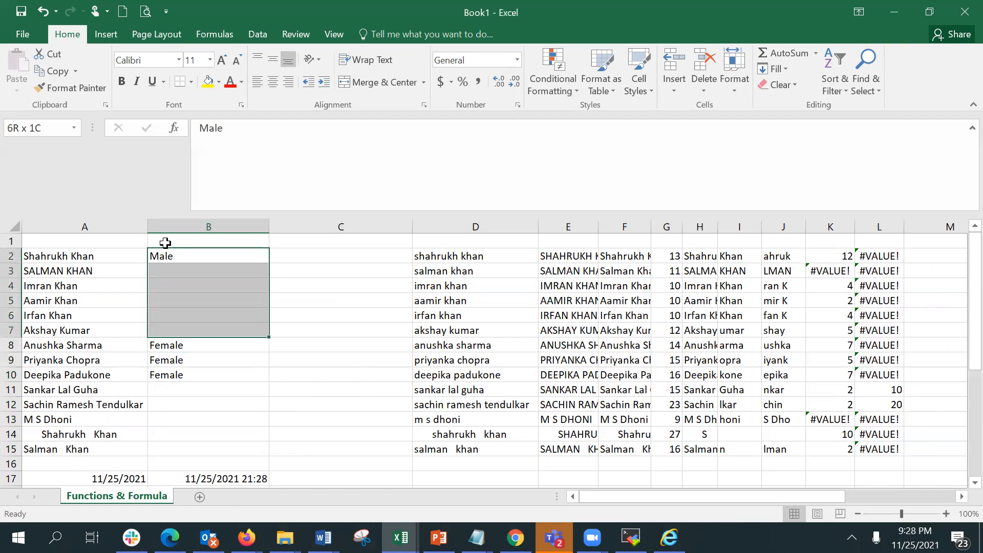
pyautogui.hotkey('ctrl', 'd')
# Enter Male in B11 and fill it down through B15.
pyautogui.press('Down')
pyautogui.press('Down')
pyautogui.press('Down')
pyautogui.press('Down')
pyautogui.press('Down')
pyautogui.press('Down')
pyautogui.press('Down')
pyautogui.press('Down')
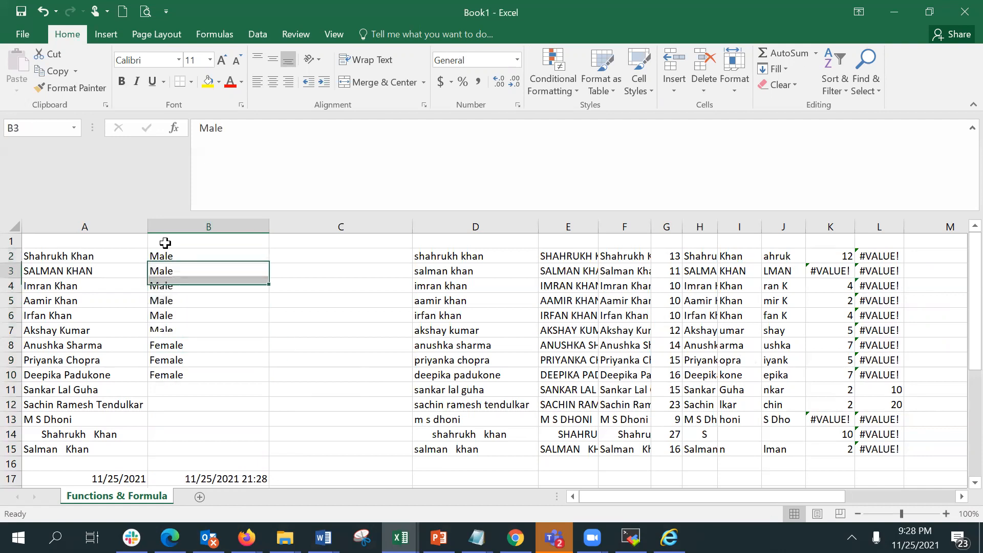
pyautogui.press('Down')
pyautogui.write('M')
pyautogui.press('Return')
pyautogui.press('Up')
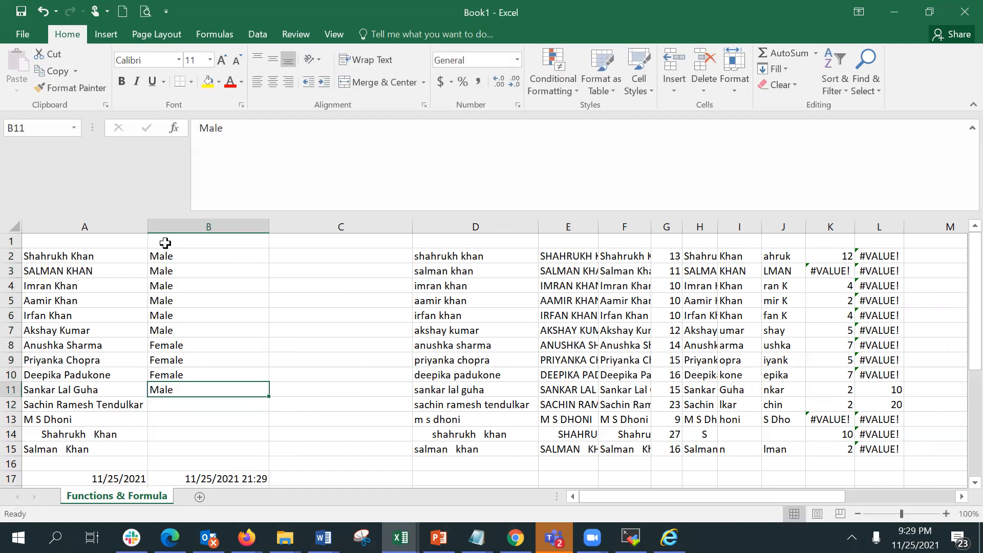
pyautogui.hotkey('shift', 'Down')
pyautogui.hotkey('shift', 'Down')
pyautogui.hotkey('shift', 'Down')
pyautogui.hotkey('shift', 'Down')
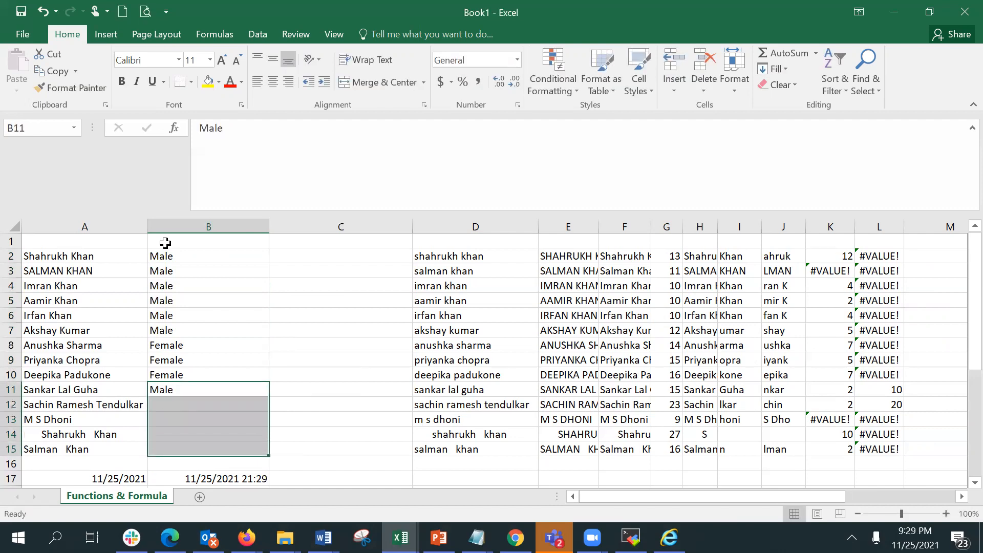
pyautogui.hotkey('ctrl', 'd')
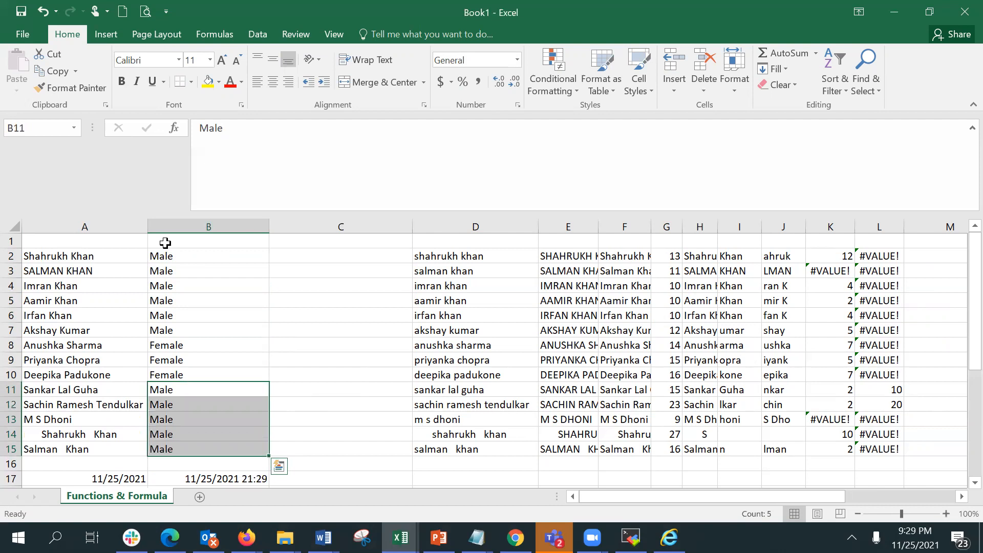
# Start an IF formula in C2 through Function Arguments with the logical test B2="Male".
pyautogui.click(283, 256)
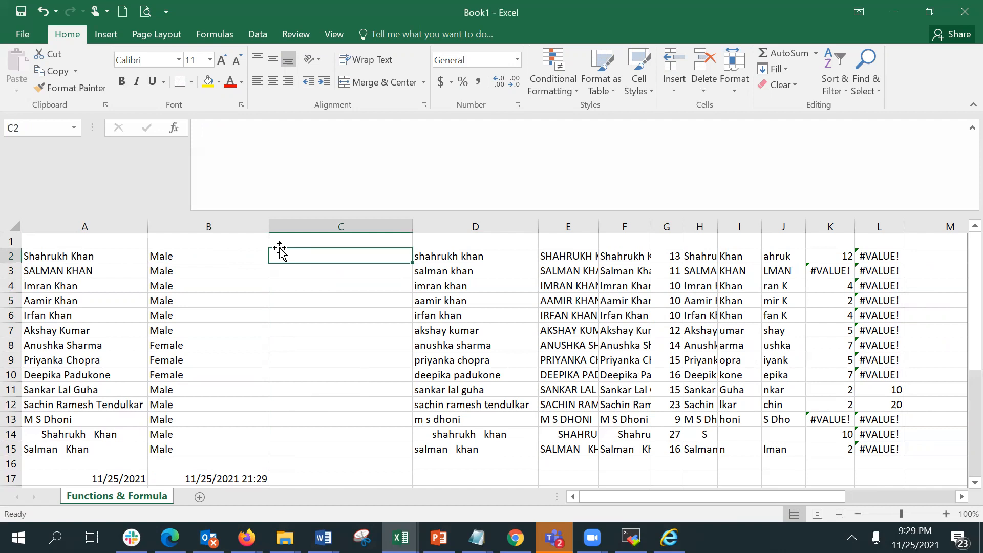
pyautogui.write('=')
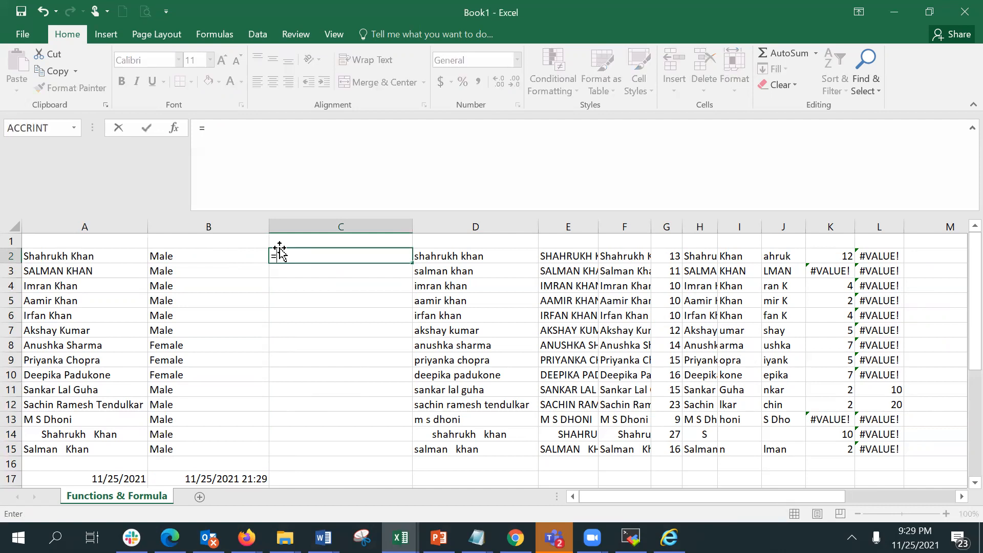
pyautogui.press('BackSpace')
pyautogui.write('=if')
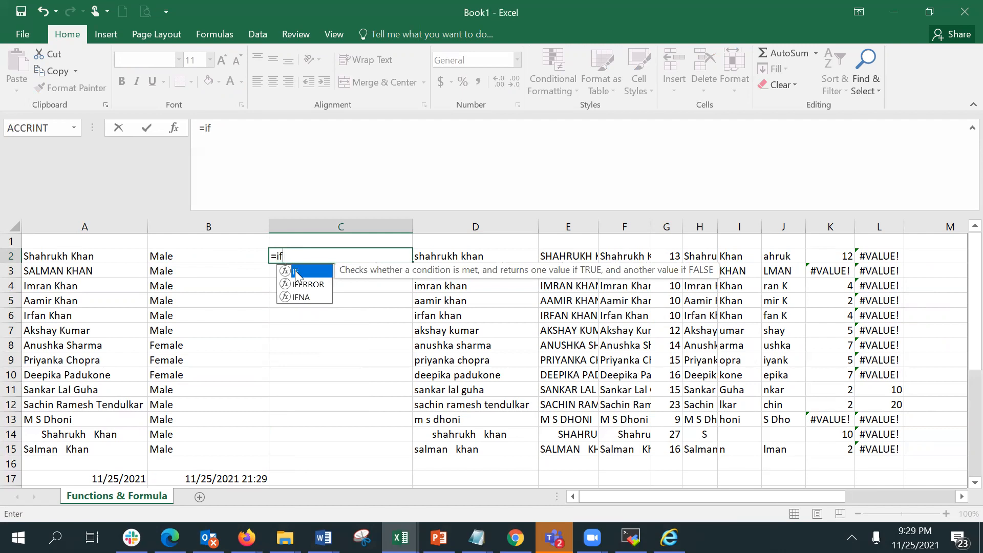
pyautogui.doubleClick(297, 272)
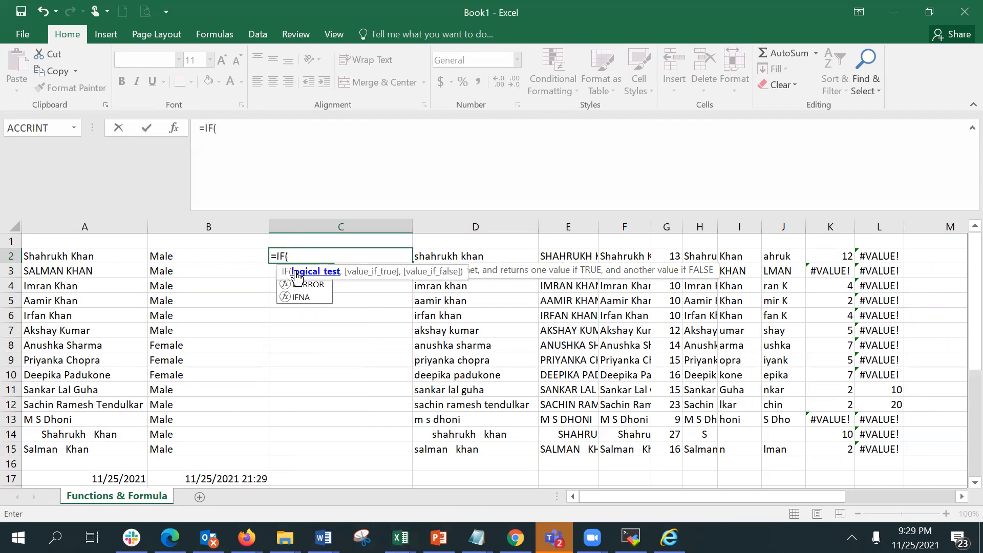
pyautogui.click(174, 133)
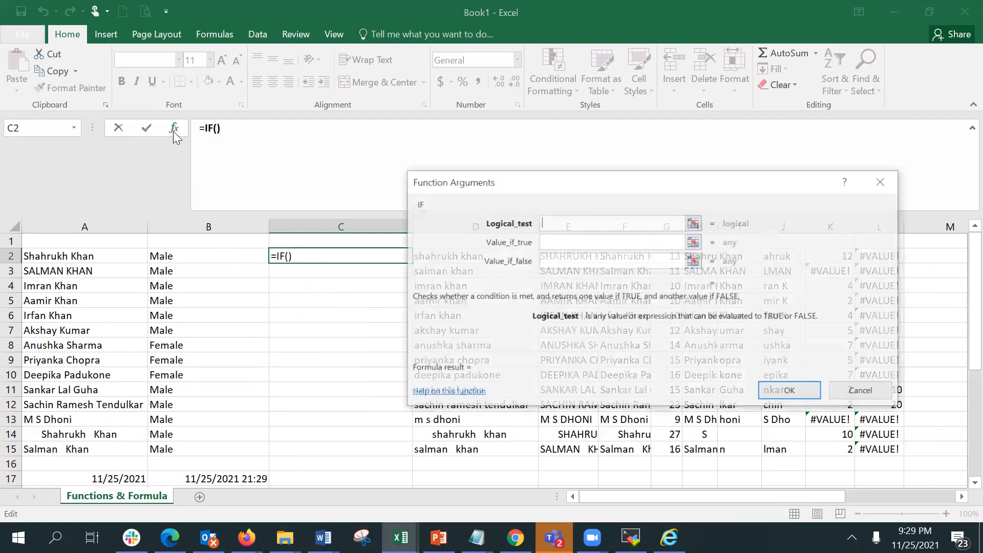
pyautogui.click(553, 227)
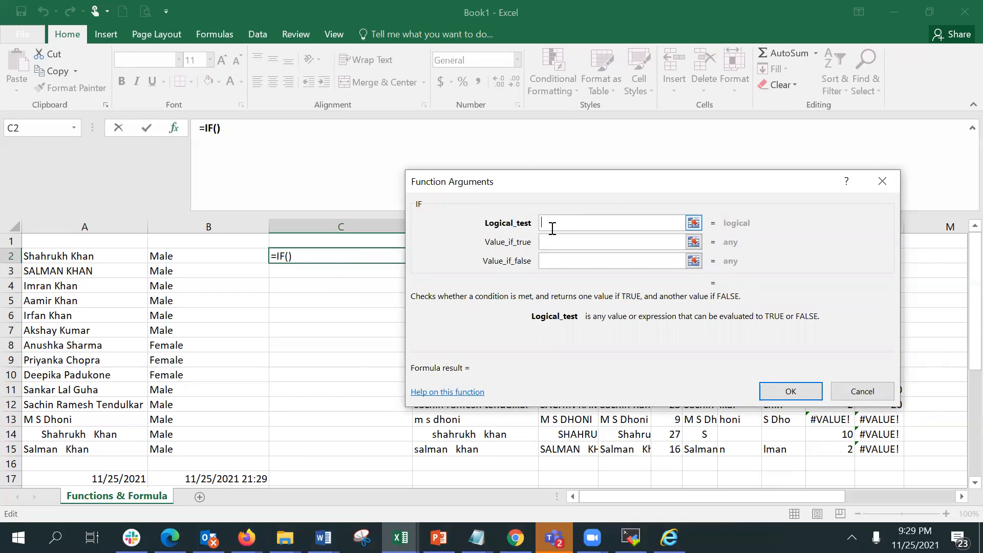
pyautogui.click(170, 256)
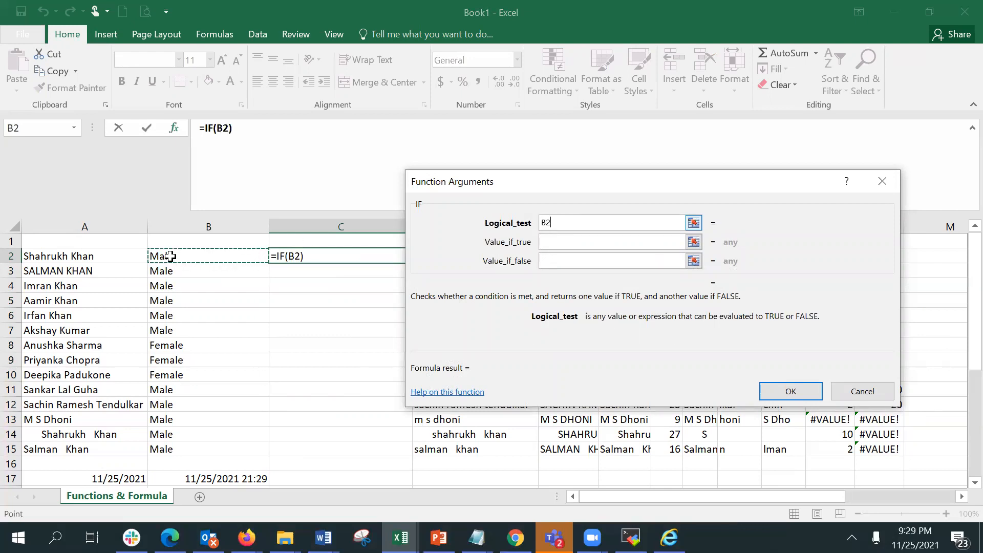
pyautogui.write('="')
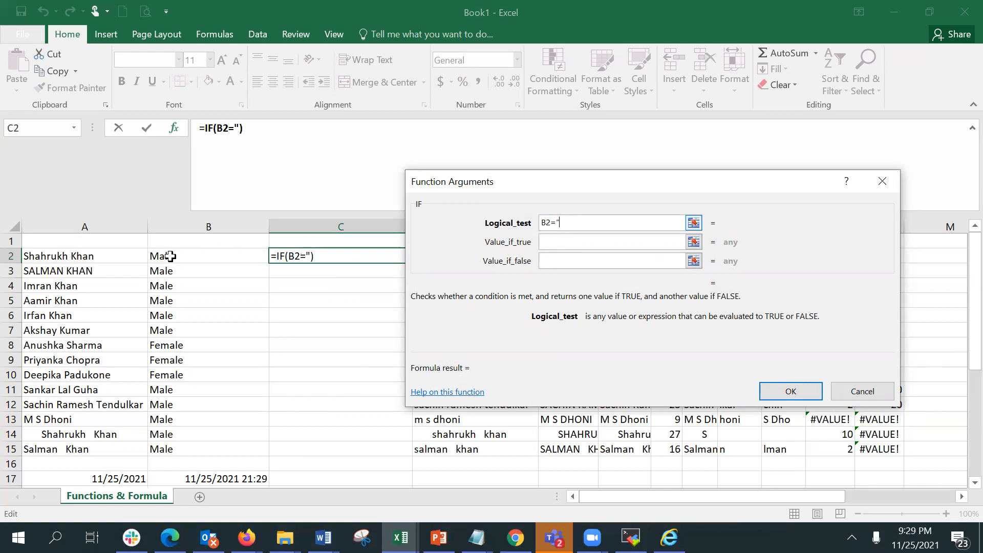
pyautogui.write('Male"')
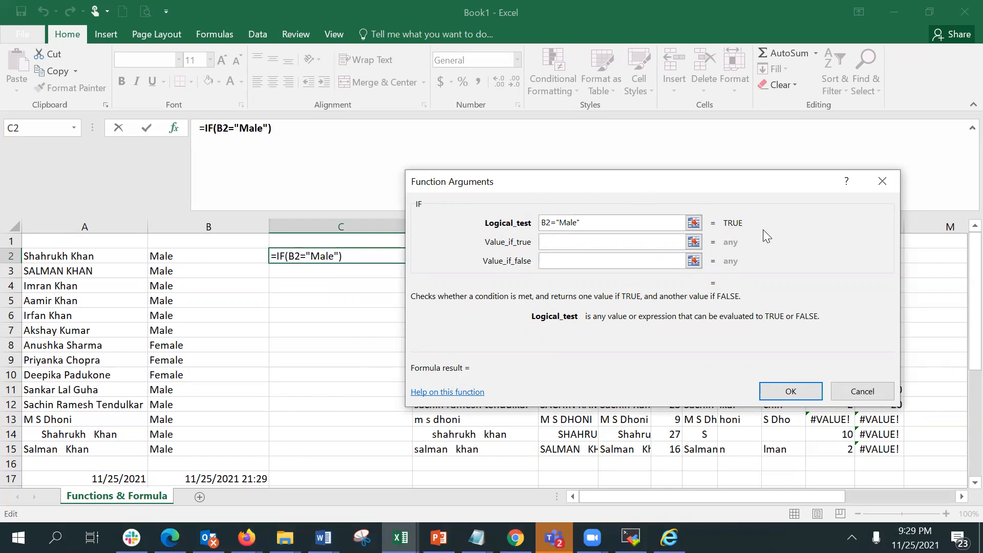
# Set the IF true value to "Mr." and the false value to "Ms.", and confirm the formula.
pyautogui.click(594, 245)
pyautogui.write('Mr.')
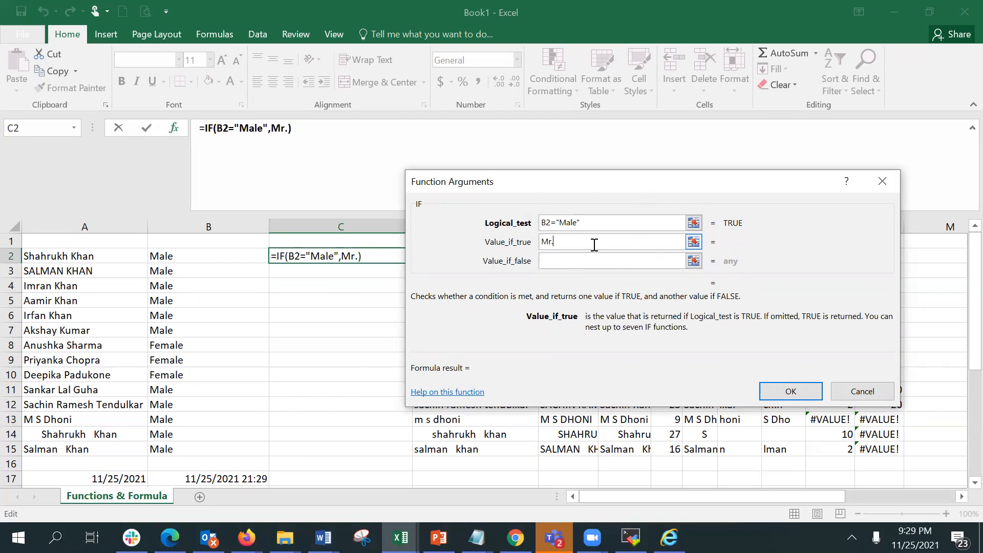
pyautogui.click(595, 264)
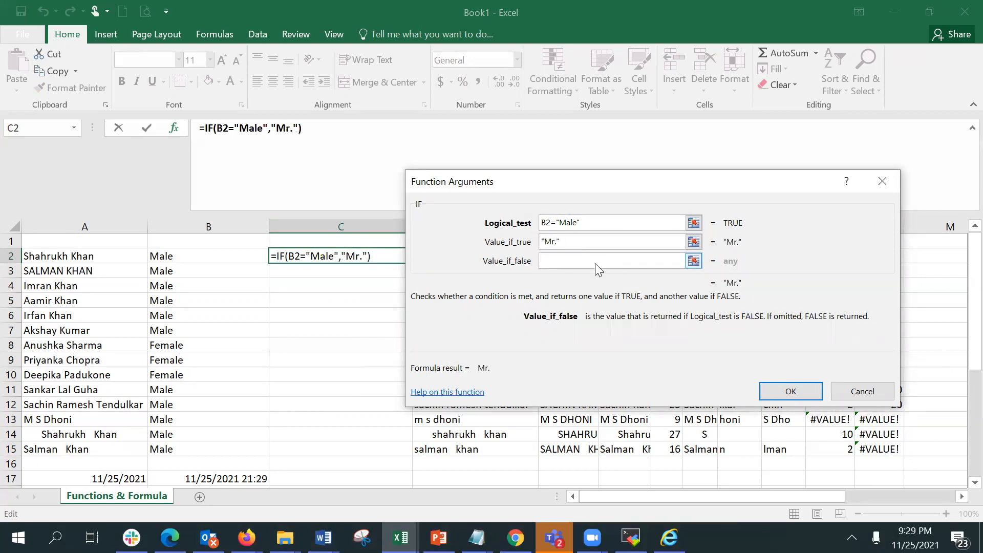
pyautogui.write('Ms.')
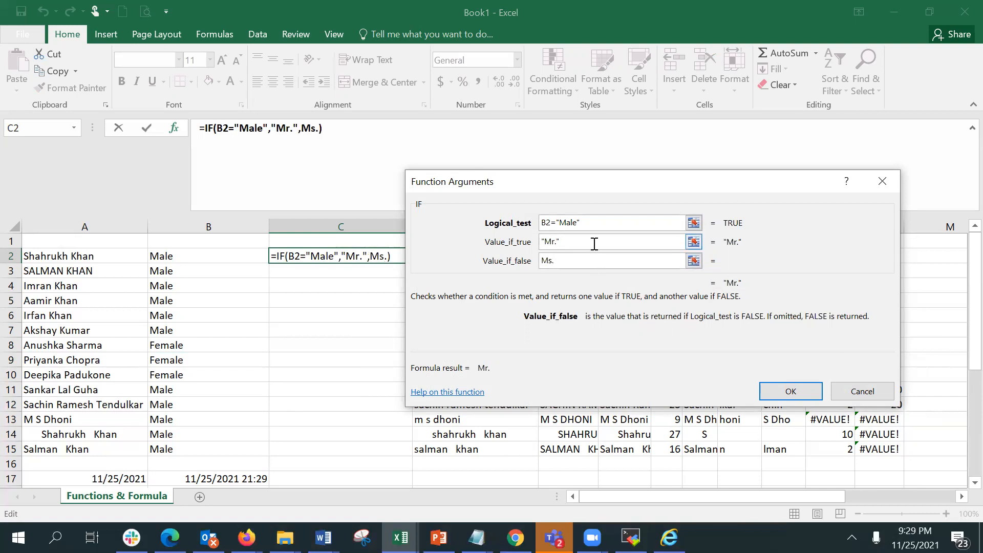
pyautogui.click(595, 244)
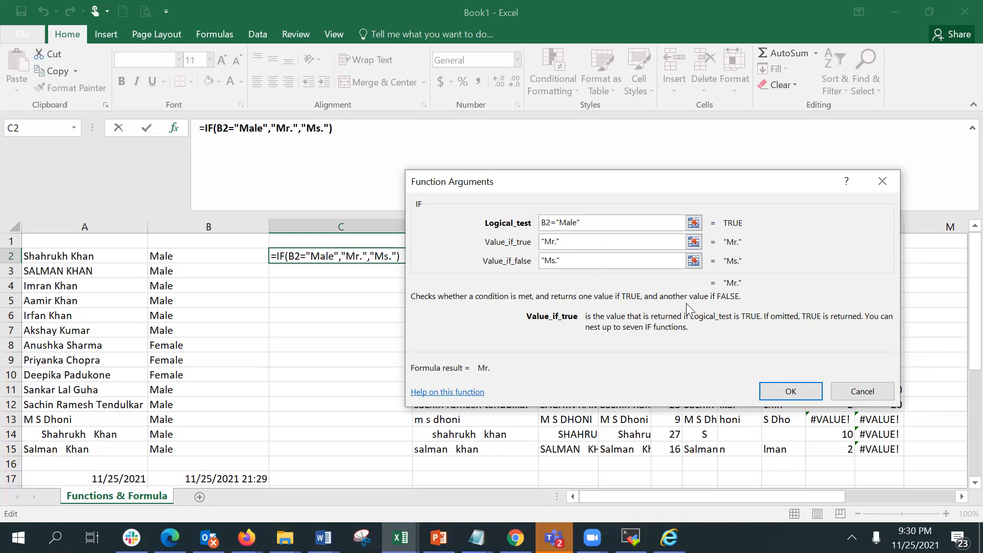
pyautogui.click(791, 392)
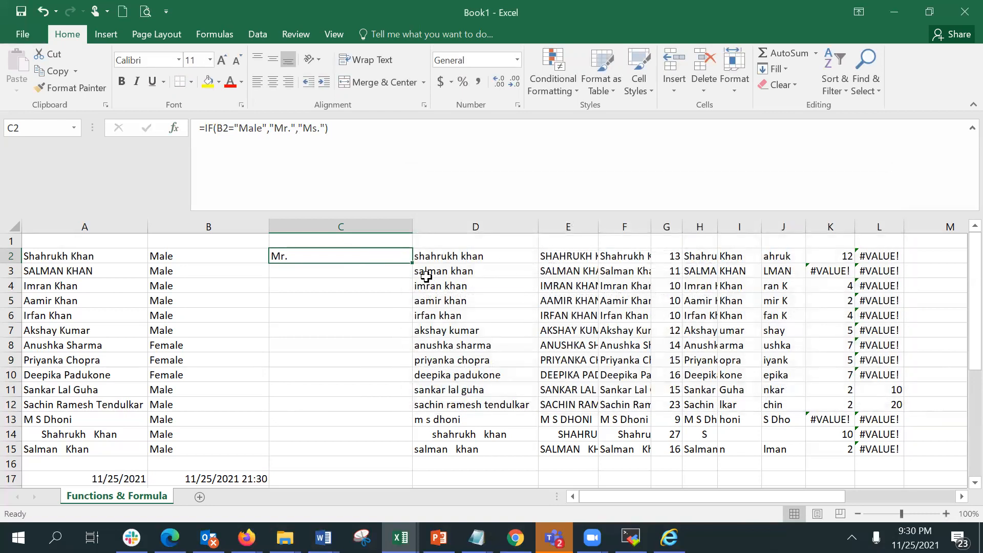
# Fill the C2 formula down through C15 and accept the Workspace ONE update prompt.
pyautogui.moveTo(412, 266); pyautogui.dragTo(423, 452)
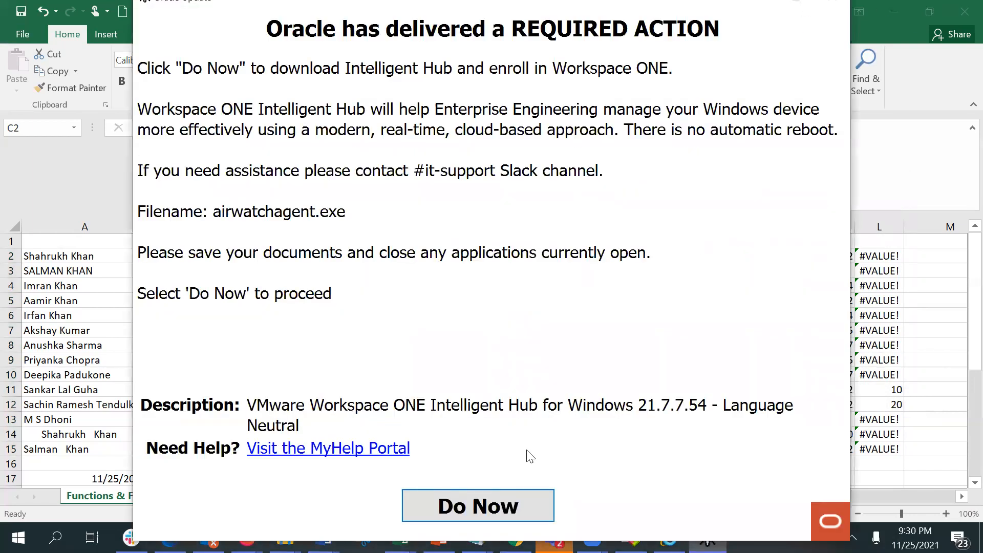
pyautogui.click(880, 27)
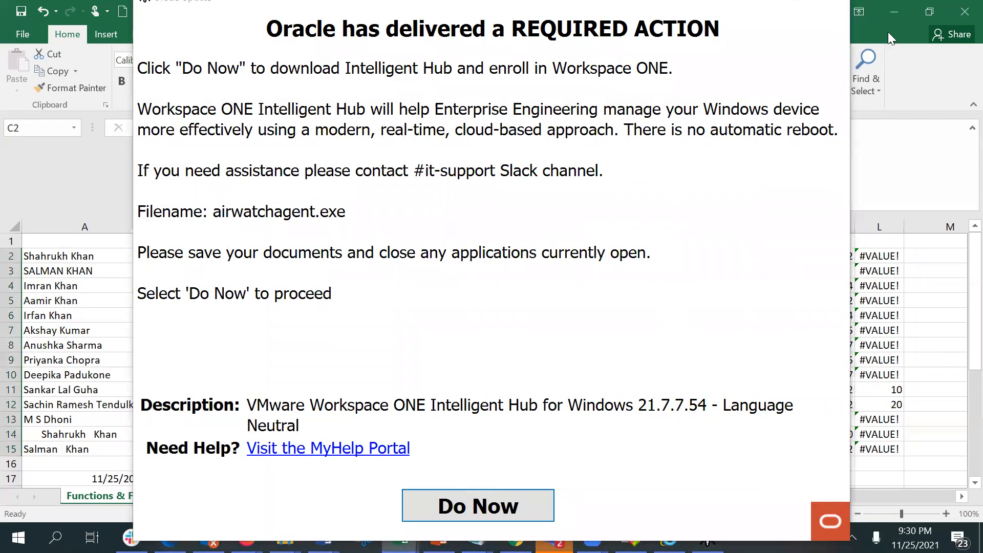
pyautogui.click(688, 8)
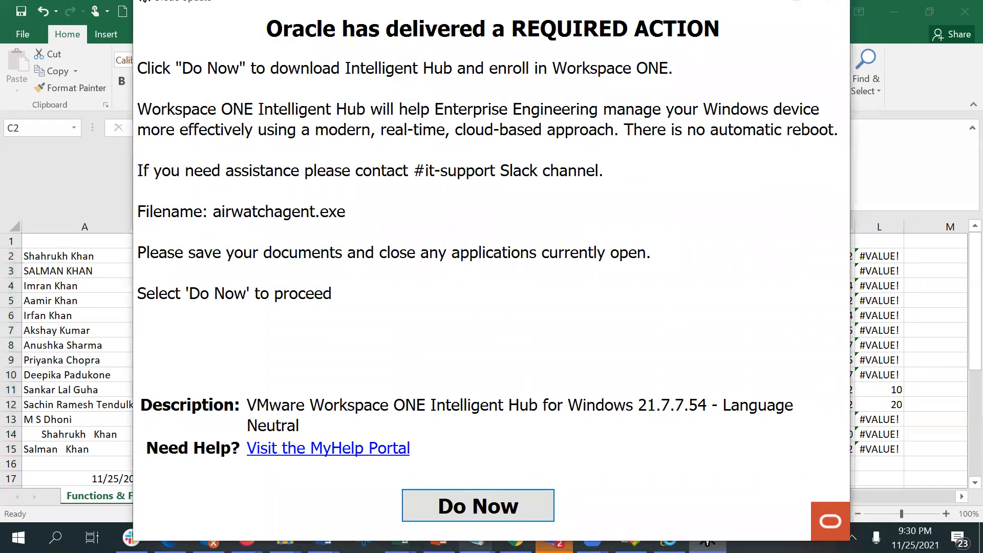
pyautogui.click(494, 507)
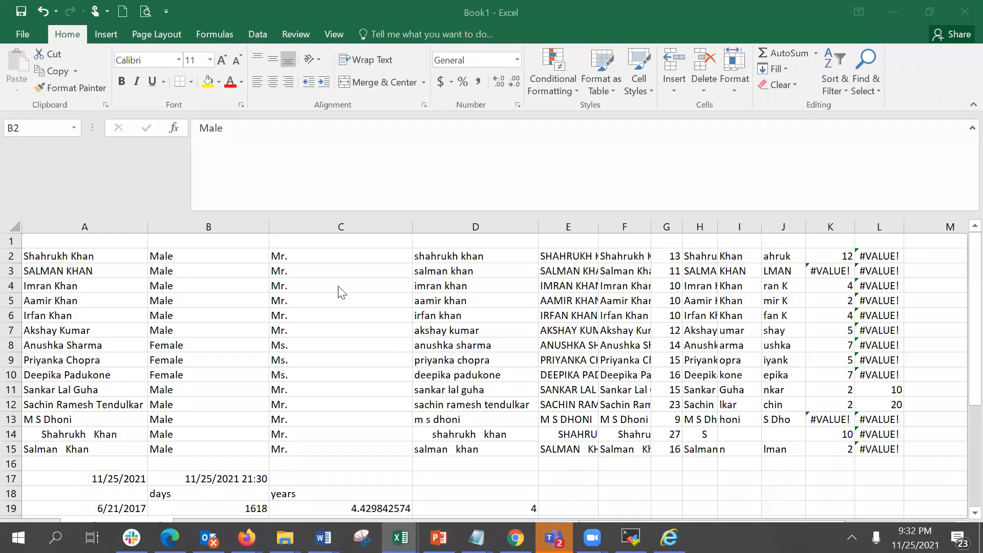
# Reopen the Function Arguments for the IF formula in C2 to review each argument.
pyautogui.click(317, 255)
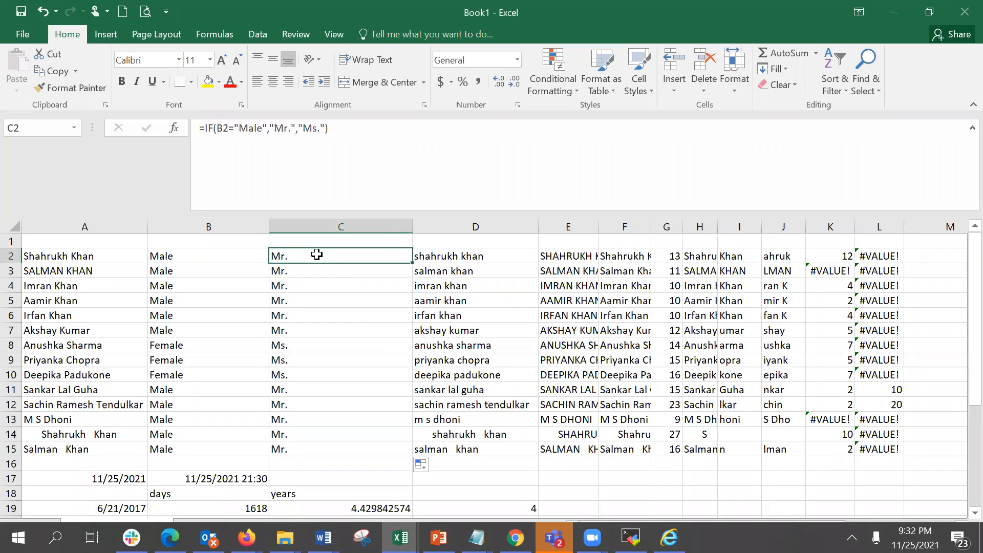
pyautogui.click(175, 128)
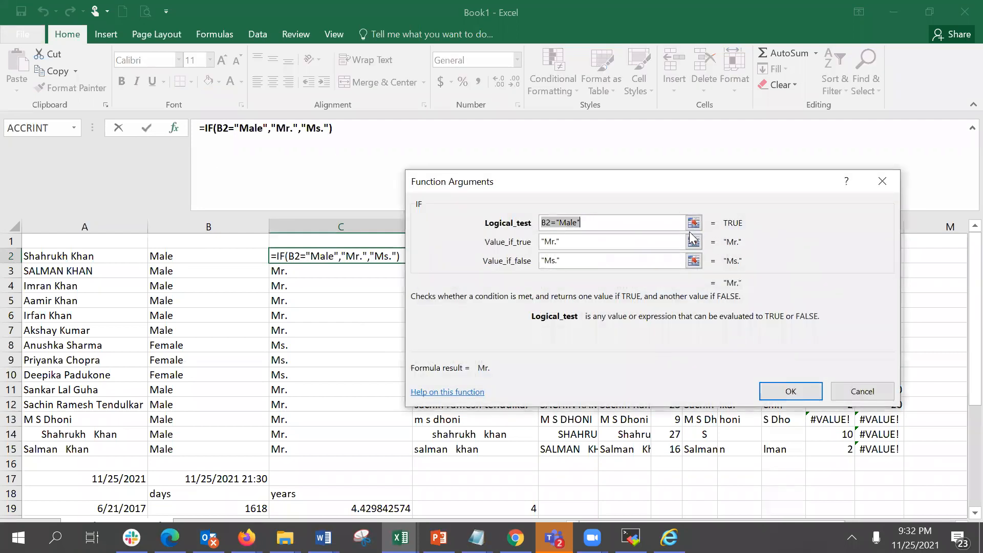
pyautogui.click(634, 224)
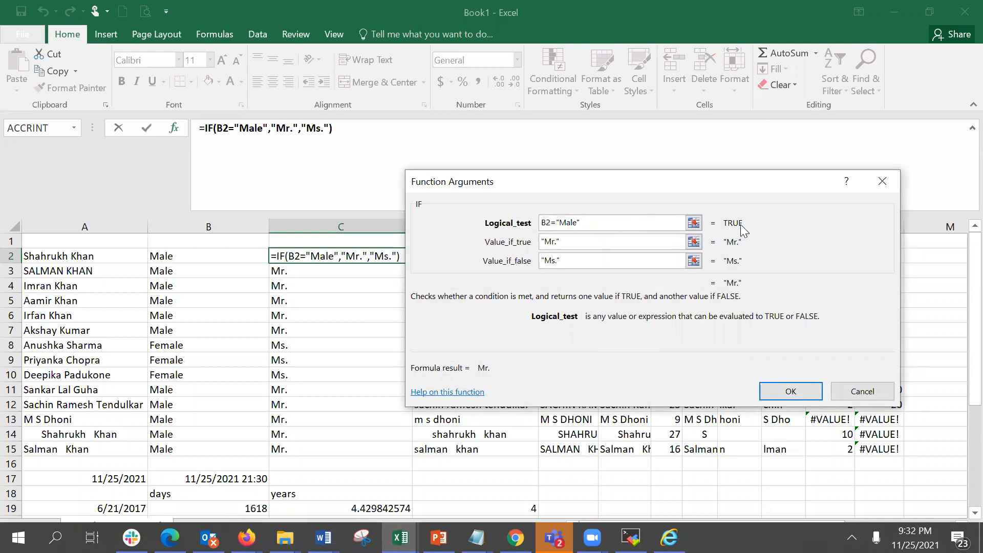
pyautogui.click(564, 241)
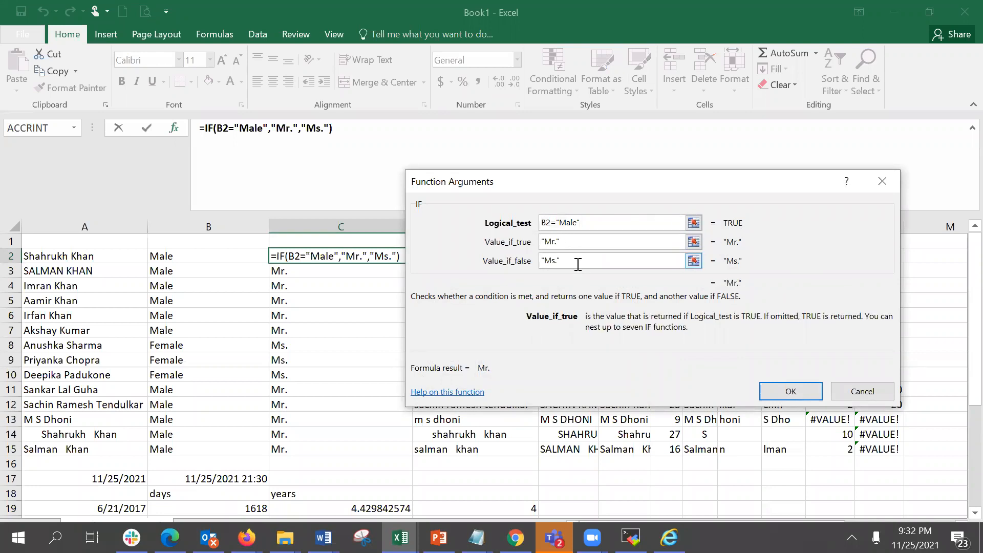
pyautogui.click(576, 264)
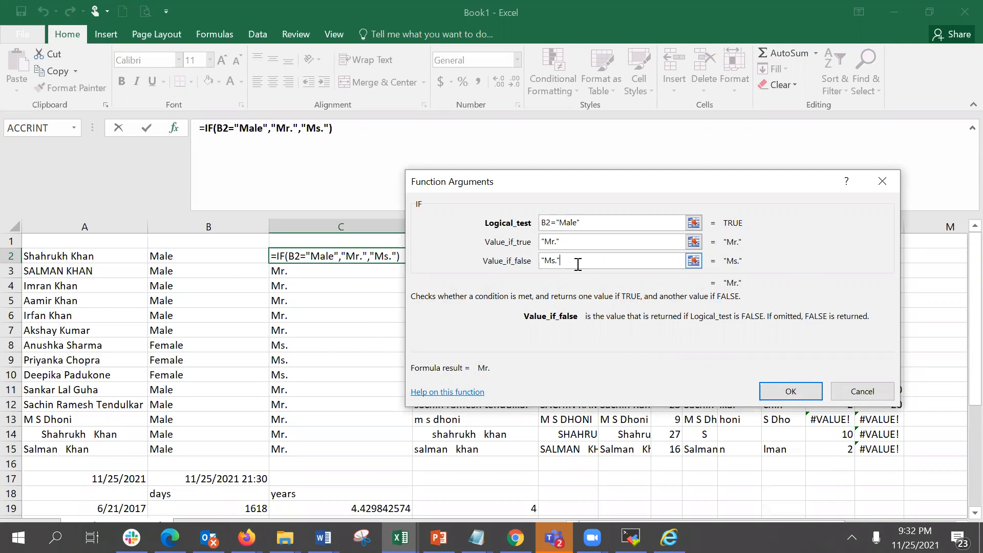
pyautogui.click(577, 226)
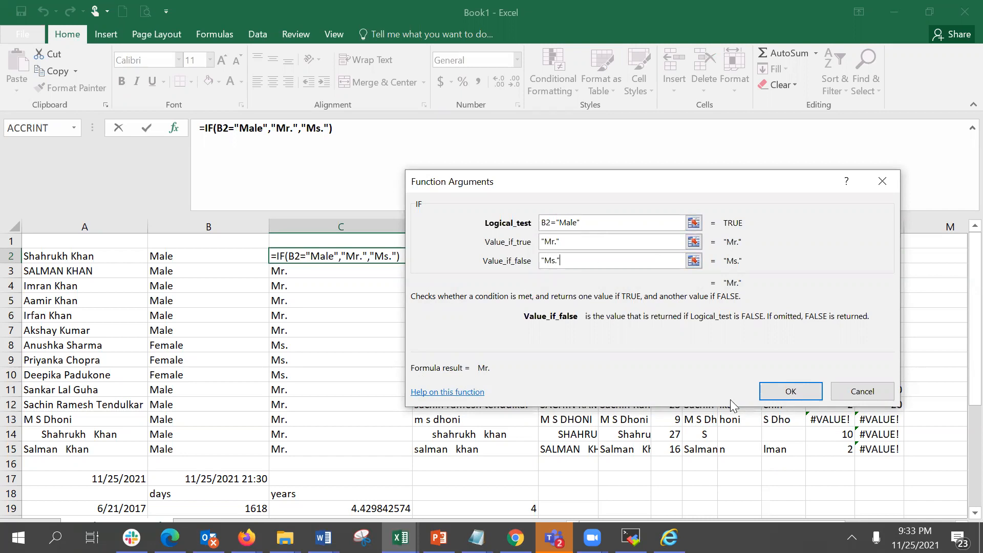
# Close and reopen the Function Arguments for C2, inspecting the true and false values, then cancel.
pyautogui.click(768, 392)
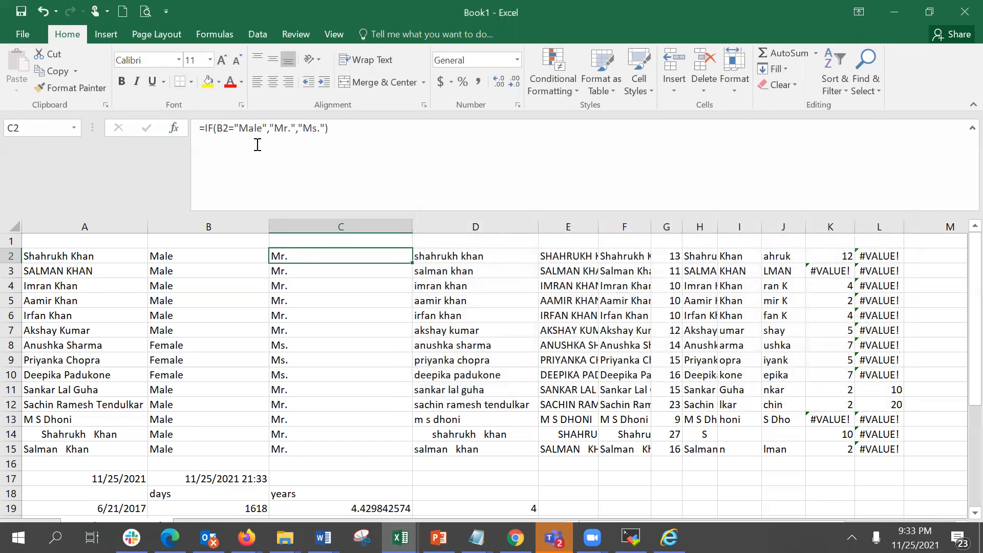
pyautogui.click(176, 128)
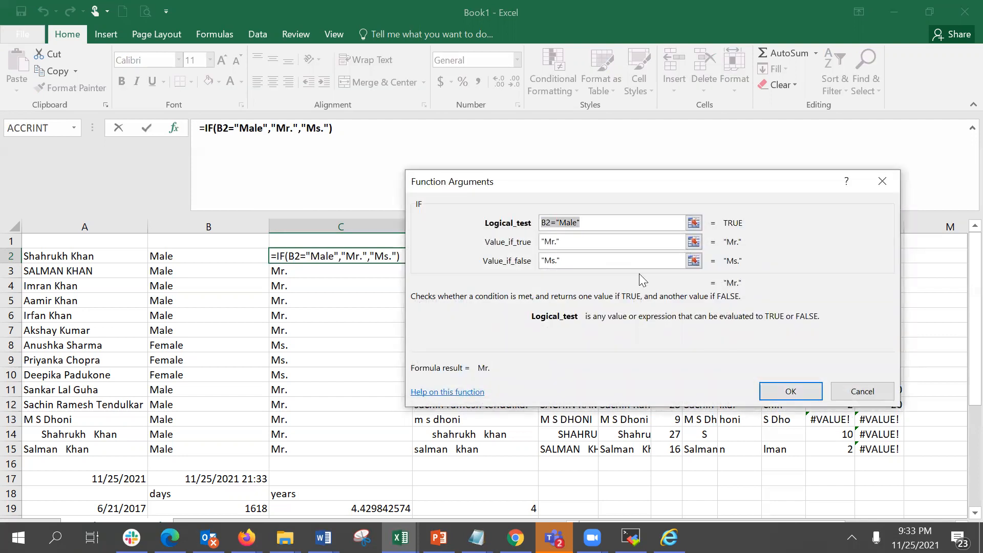
pyautogui.click(623, 245)
pyautogui.click(613, 264)
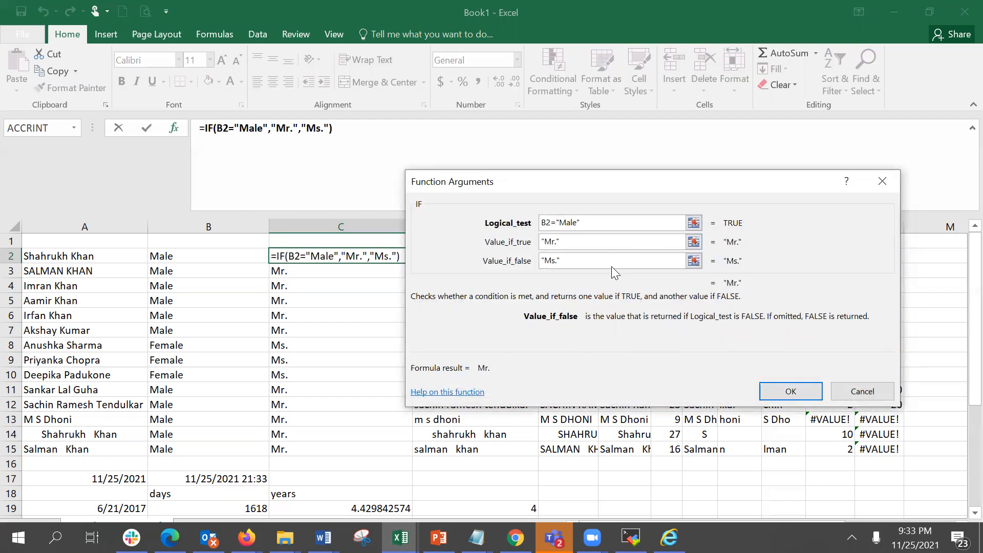
pyautogui.click(860, 392)
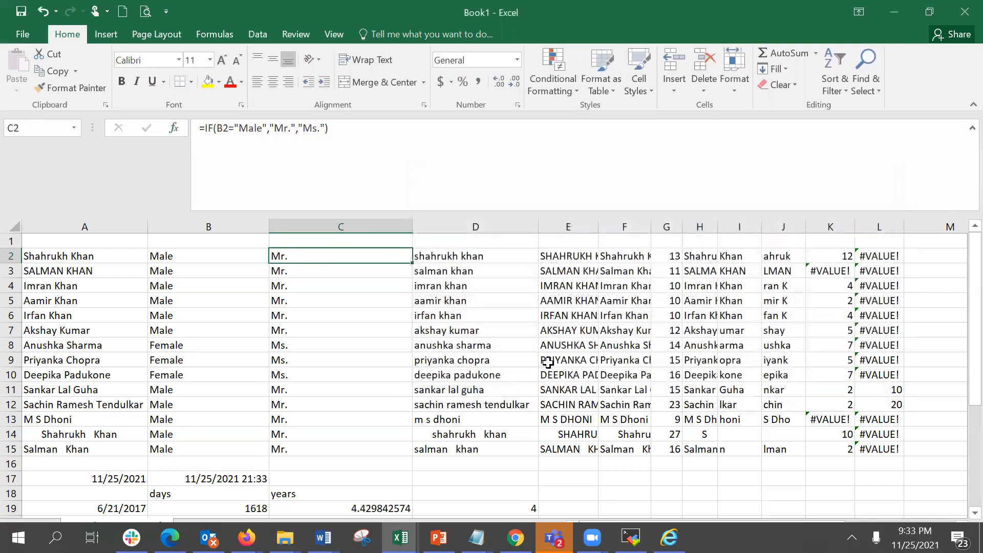
# Open the Function Arguments for the IF formula in C8 to review its logical test and values.
pyautogui.click(318, 348)
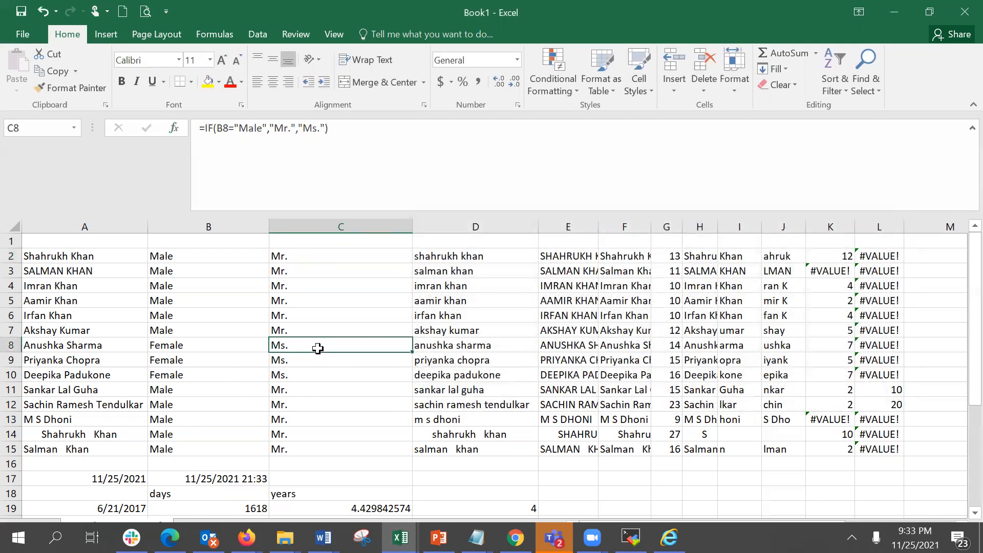
pyautogui.click(174, 129)
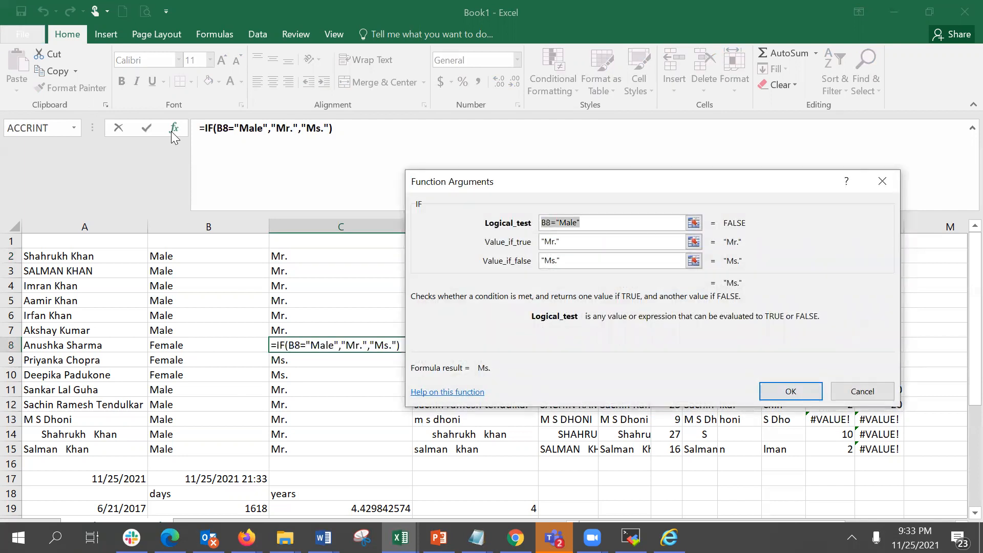
pyautogui.click(598, 222)
pyautogui.click(560, 244)
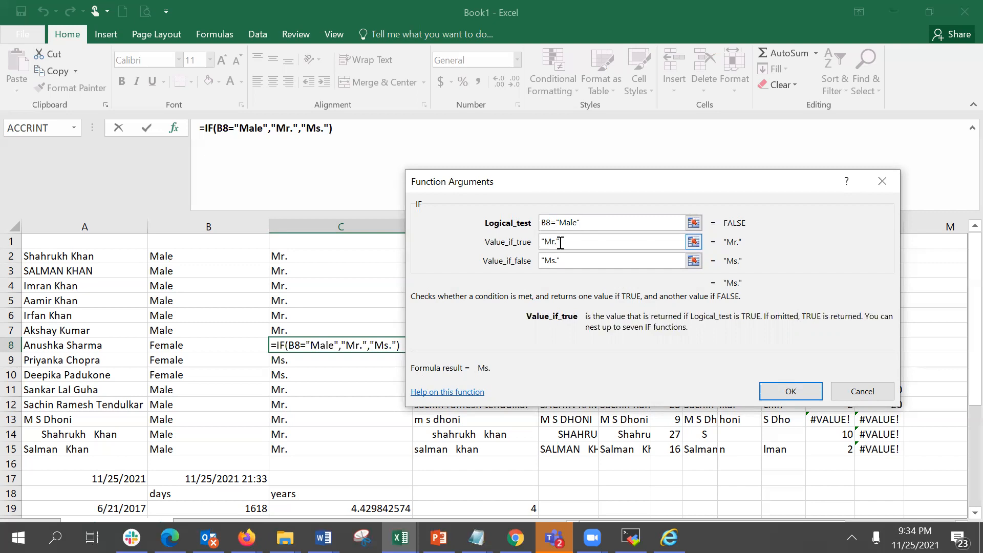
pyautogui.click(564, 262)
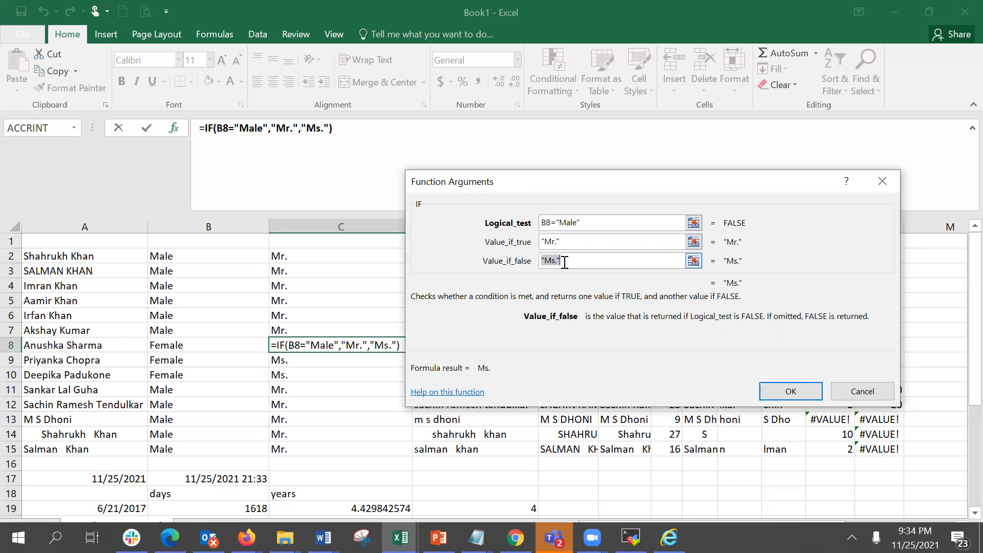
pyautogui.click(790, 395)
# Enter the headers Debit and Credit in A33 and B33.
pyautogui.press('Down')
pyautogui.press('Down')
pyautogui.press('Down')
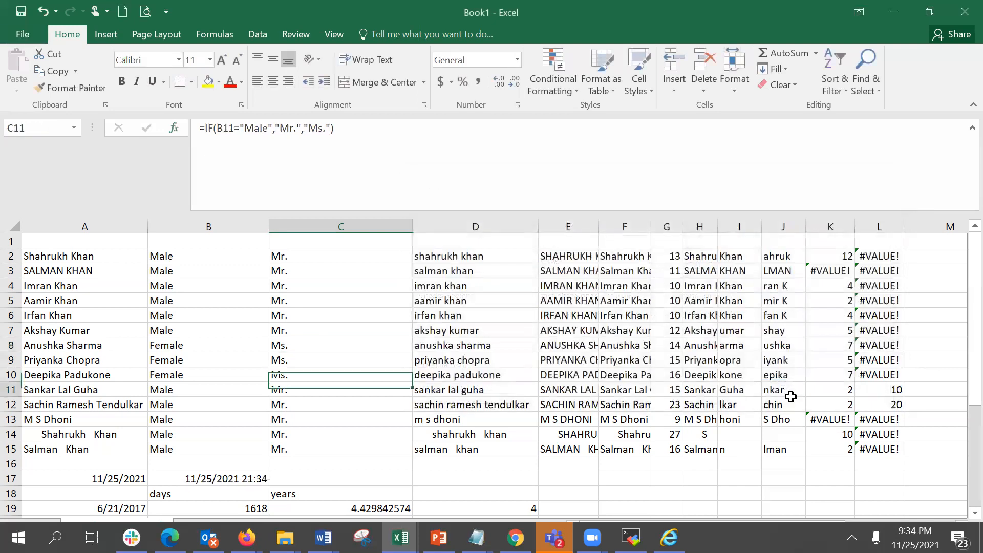
pyautogui.press('Down')
pyautogui.press('Down')
pyautogui.press('Down')
pyautogui.press('Down')
pyautogui.press('Down')
pyautogui.press('Down')
pyautogui.press('Down')
pyautogui.press('Down')
pyautogui.press('Down')
pyautogui.press('Down')
pyautogui.press('Down')
pyautogui.press('Down')
pyautogui.press('Down')
pyautogui.press('Down')
pyautogui.press('Down')
pyautogui.press('Down')
pyautogui.press('Down')
pyautogui.press('Down')
pyautogui.press('Down')
pyautogui.press('Down')
pyautogui.press('Left')
pyautogui.press('Left')
pyautogui.press('Up')
pyautogui.press('Up')
pyautogui.press('Up')
pyautogui.press('Up')
pyautogui.press('Up')
pyautogui.press('Up')
pyautogui.press('Up')
pyautogui.press('Up')
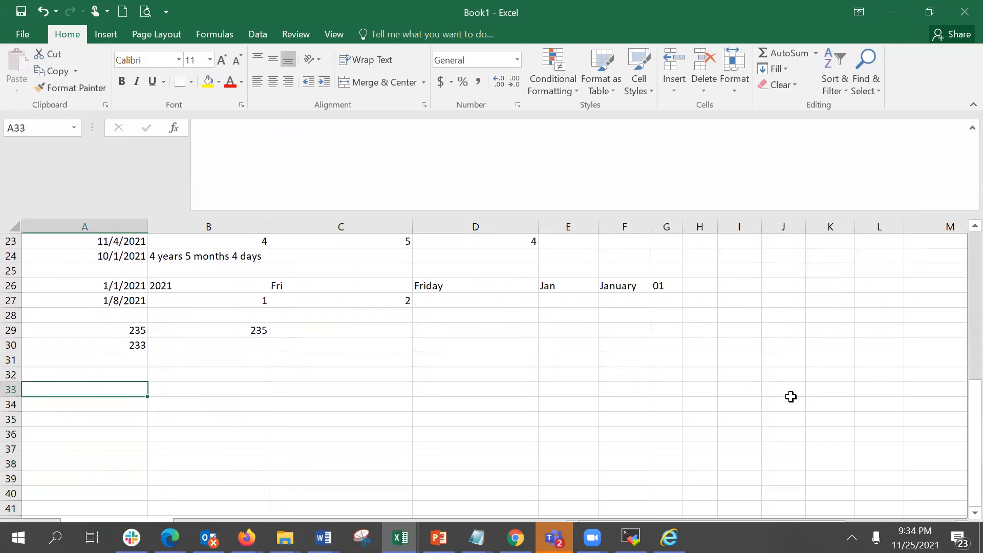
pyautogui.write('Debit')
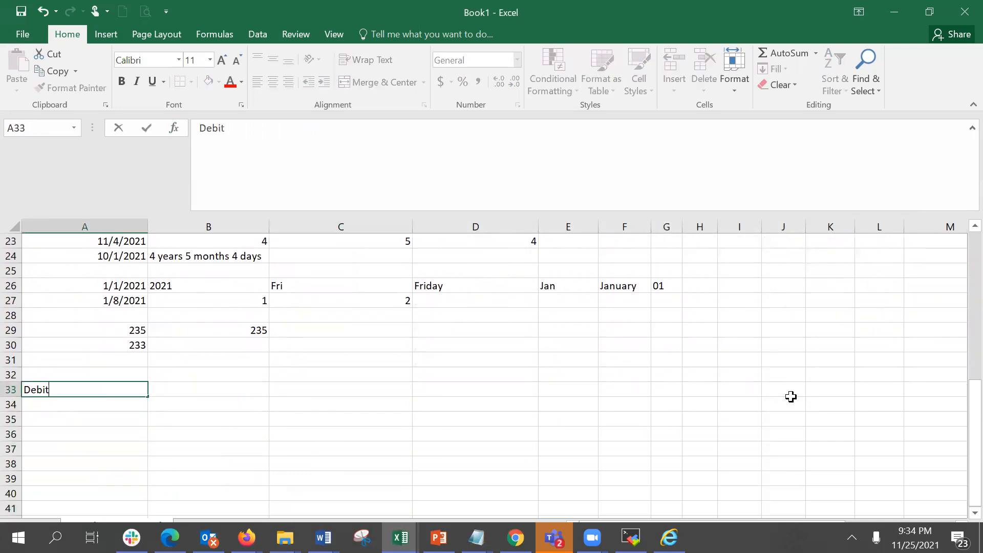
pyautogui.press('Tab')
pyautogui.write('Credit')
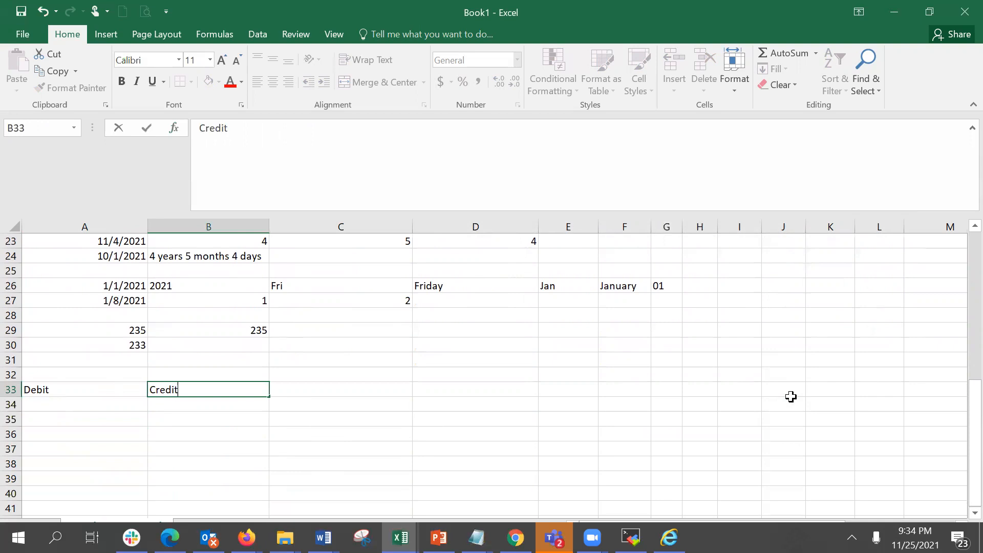
pyautogui.press('Return')
# Enter Debit values 1000 and 2000 and Credit values 2000 and 1500 in rows 34 and 35.
pyautogui.write('1000')
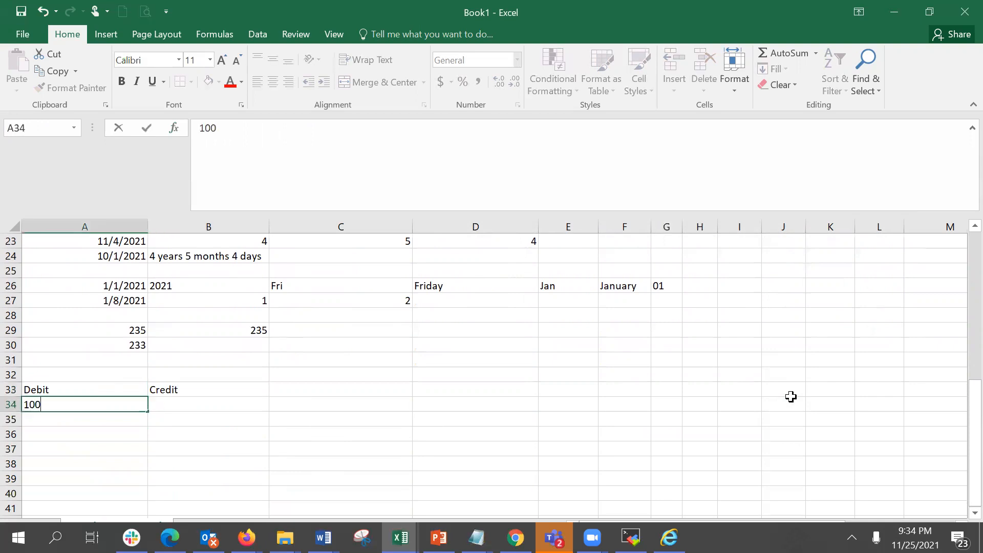
pyautogui.press('Tab')
pyautogui.write('2000')
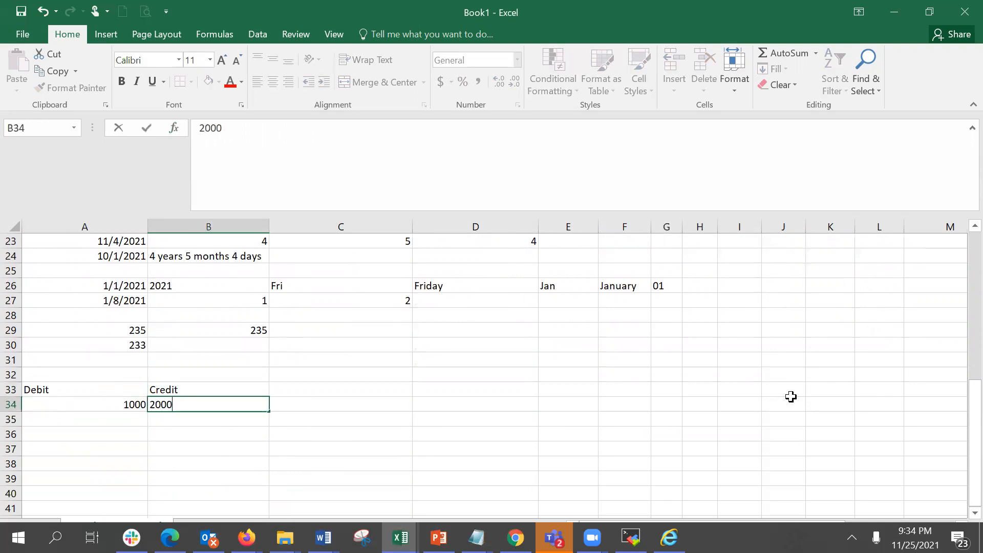
pyautogui.press('Return')
pyautogui.write('2000')
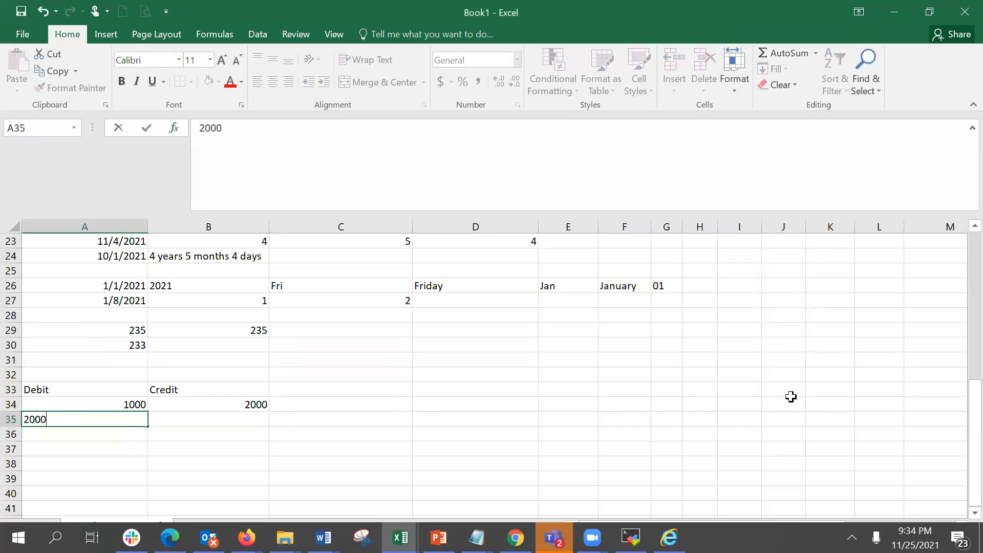
pyautogui.hotkey('ctrl', 'Return')
pyautogui.press('Tab')
pyautogui.write('1500')
pyautogui.press('Tab')
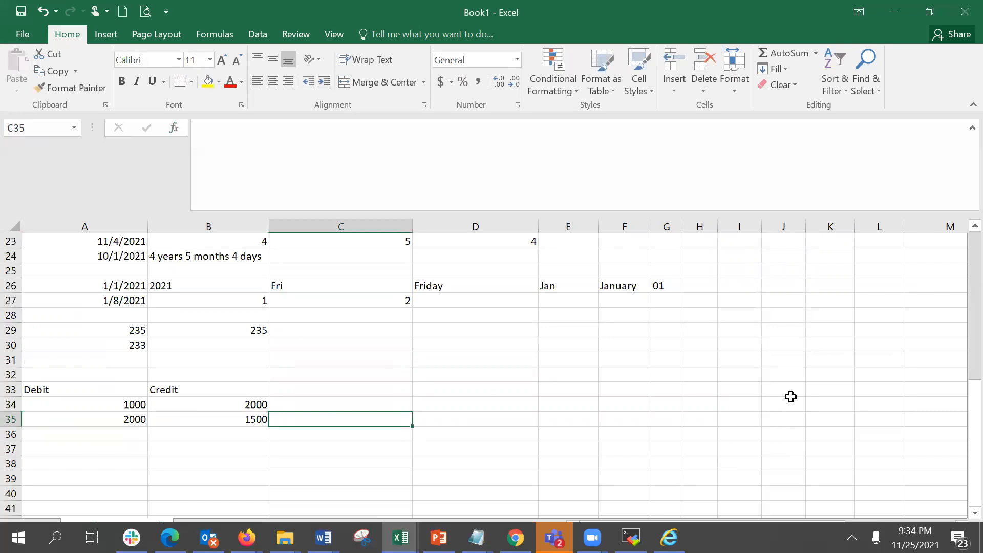
# Enter =IF(A34>B34,"Debit is more","Credit is more") in C34.
pyautogui.press('Up')
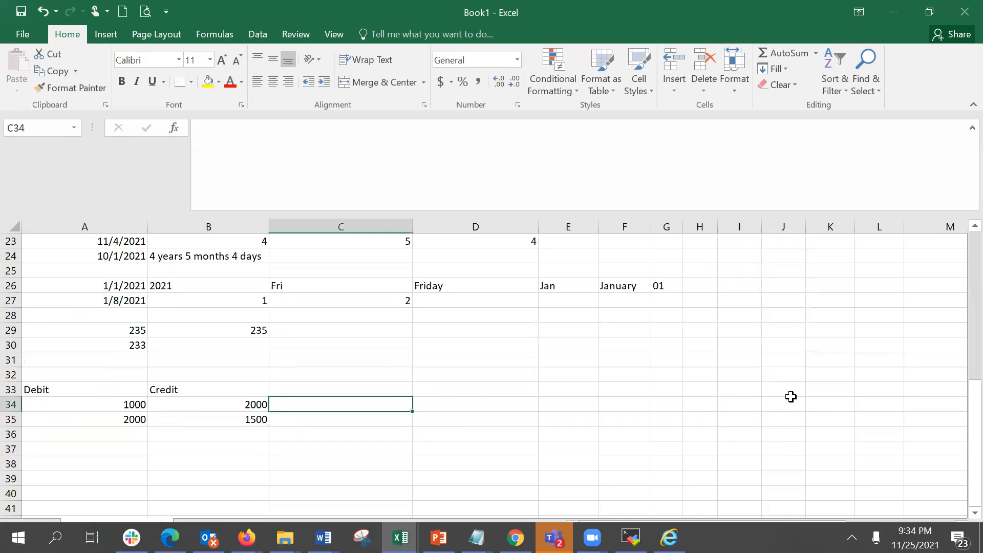
pyautogui.write('=if')
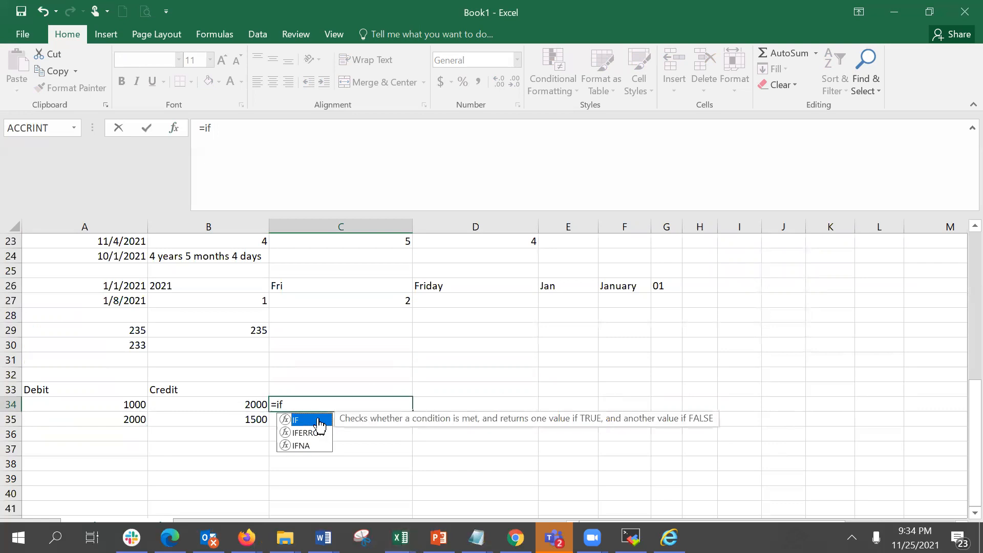
pyautogui.doubleClick(316, 419)
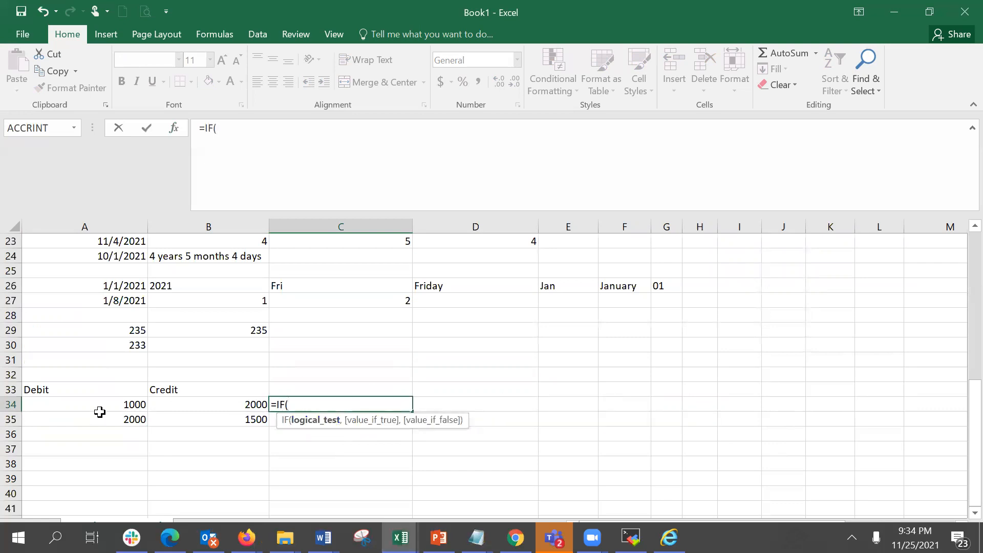
pyautogui.click(100, 405)
pyautogui.write('>')
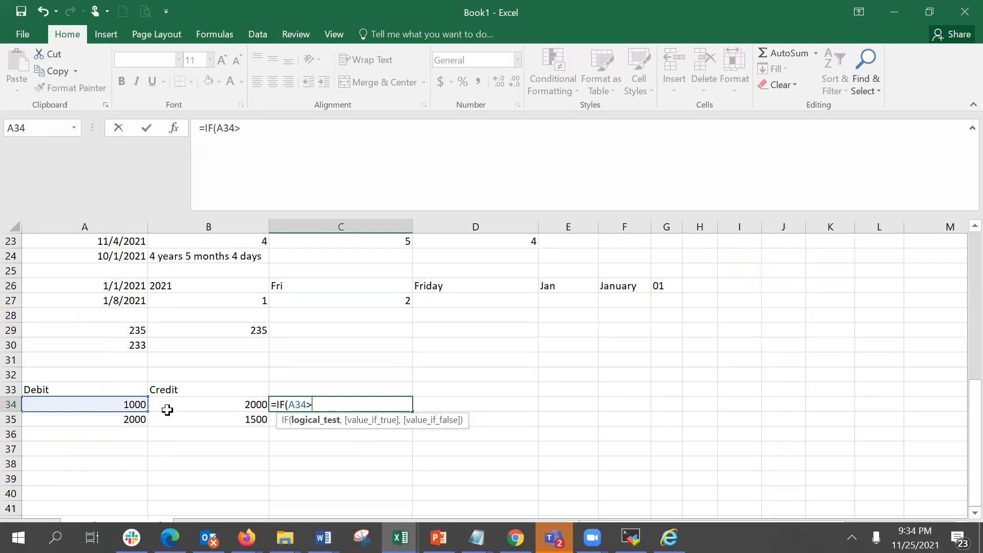
pyautogui.click(165, 409)
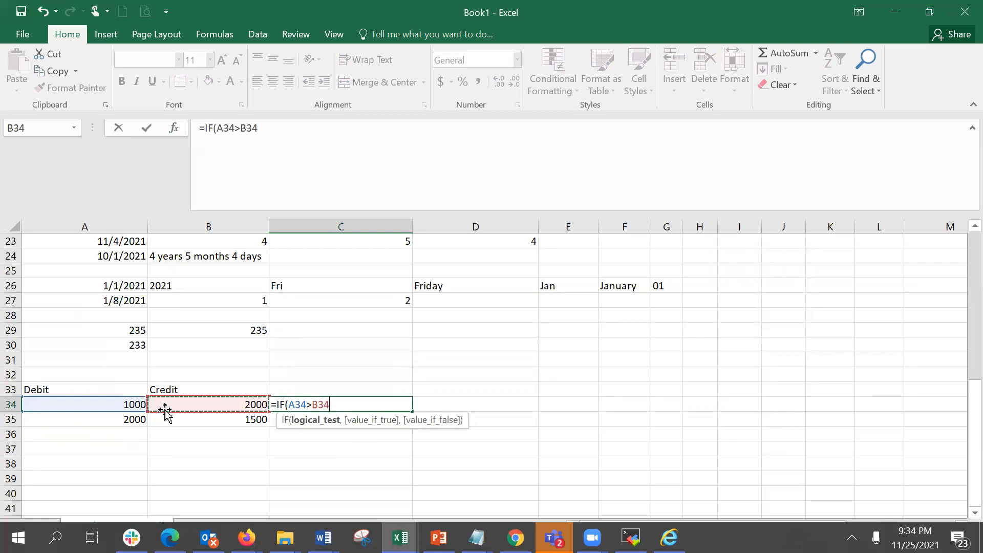
pyautogui.write(',"D')
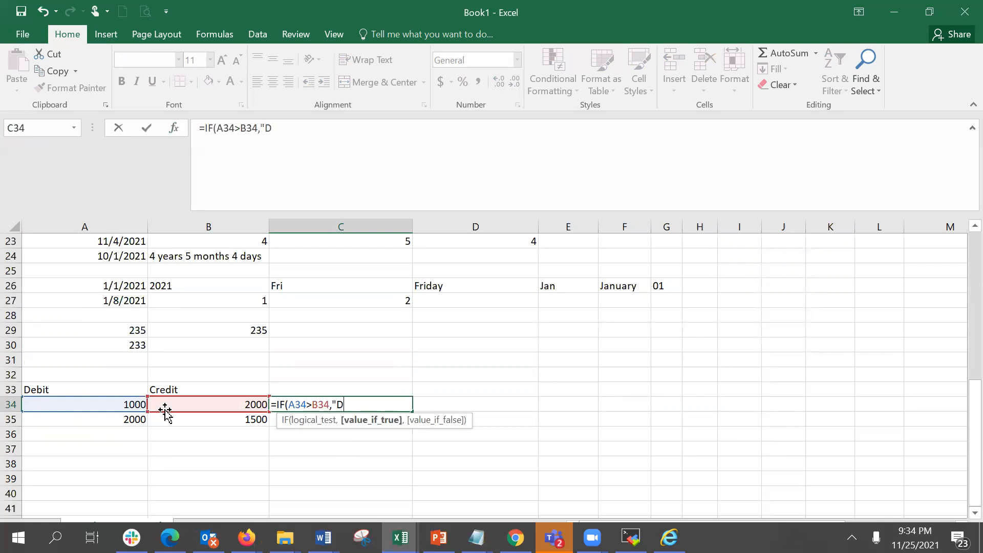
pyautogui.write('ebit is more","Credi')
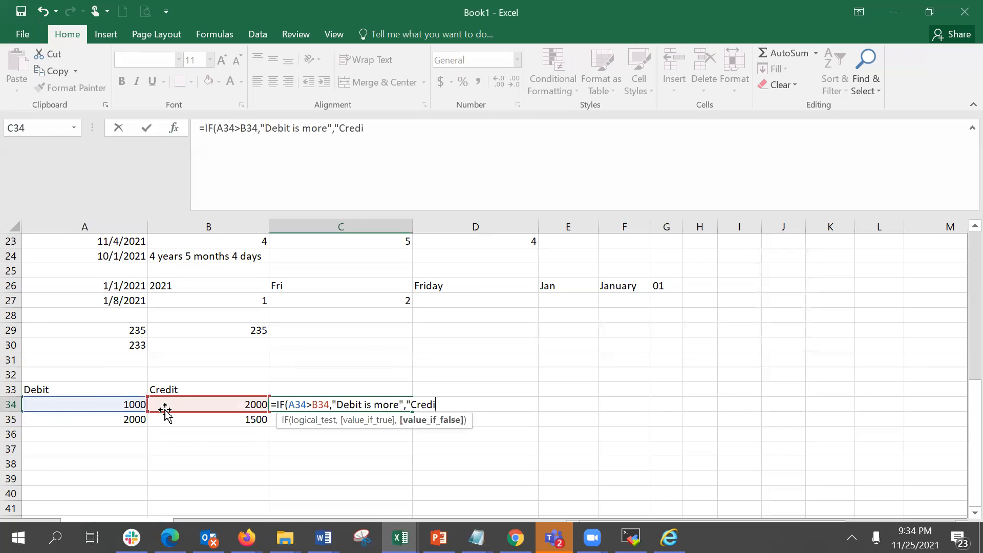
pyautogui.write('t is more")')
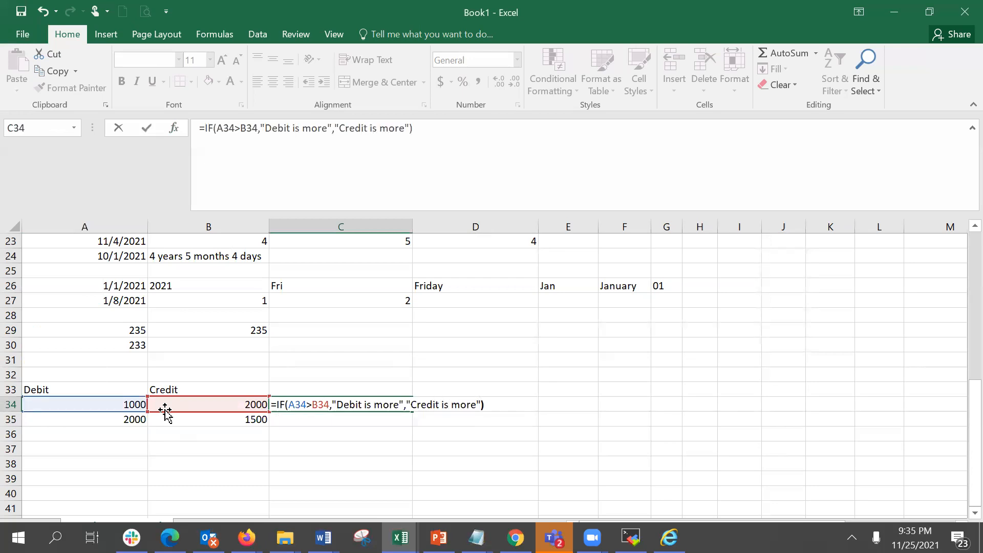
pyautogui.press('Return')
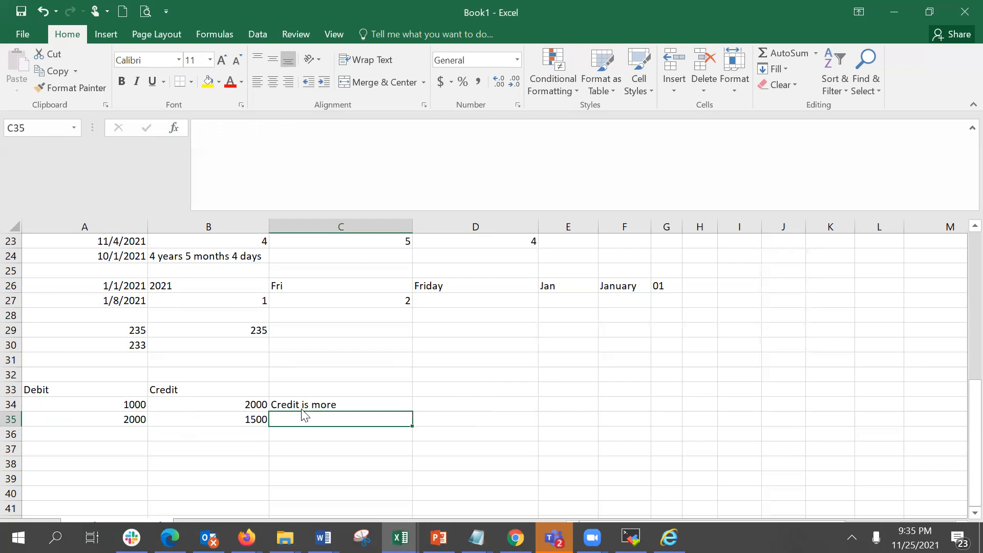
# Fill the C34 formula down to C35 and review its IF arguments.
pyautogui.moveTo(299, 409); pyautogui.dragTo(300, 404)
pyautogui.click(526, 328)
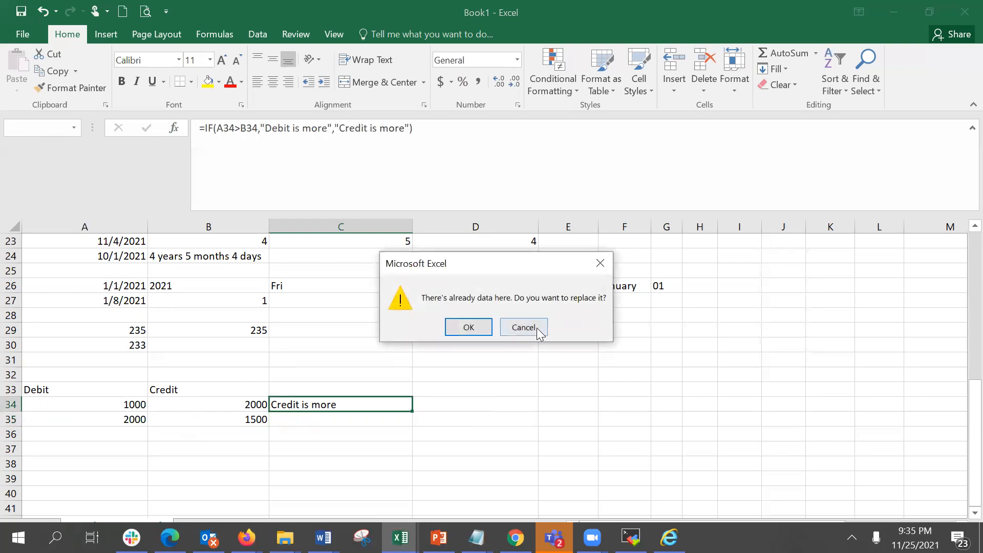
pyautogui.click(395, 403)
pyautogui.moveTo(412, 421); pyautogui.dragTo(410, 421)
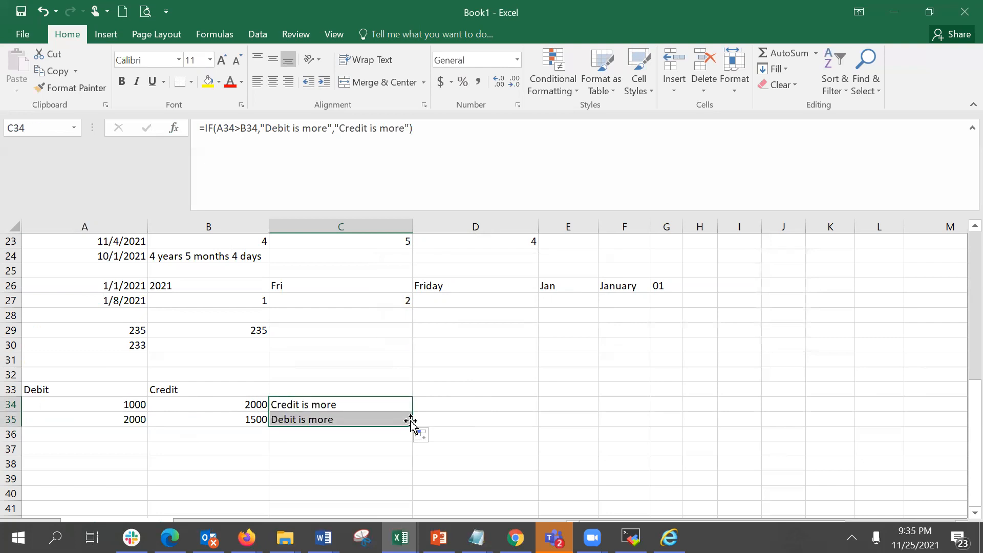
pyautogui.click(318, 416)
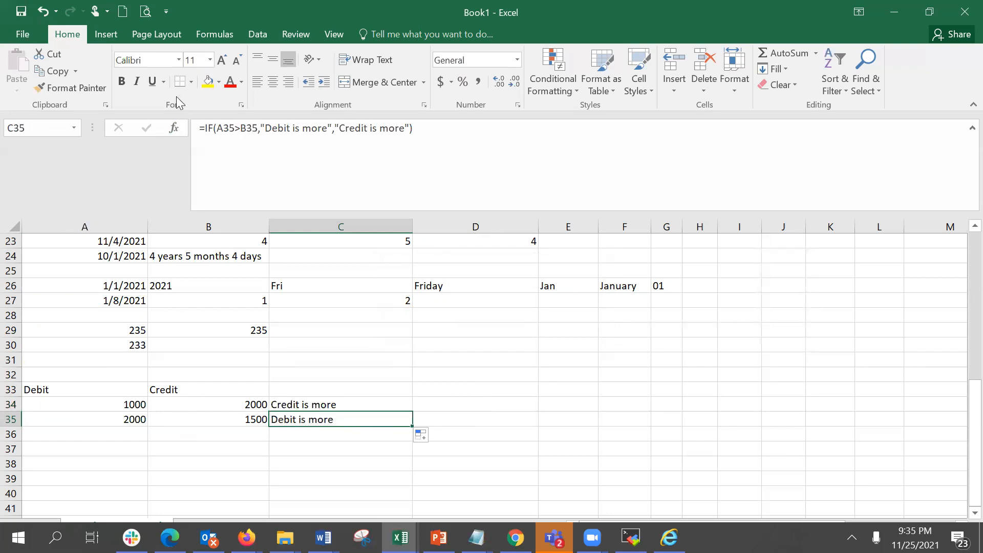
pyautogui.click(175, 127)
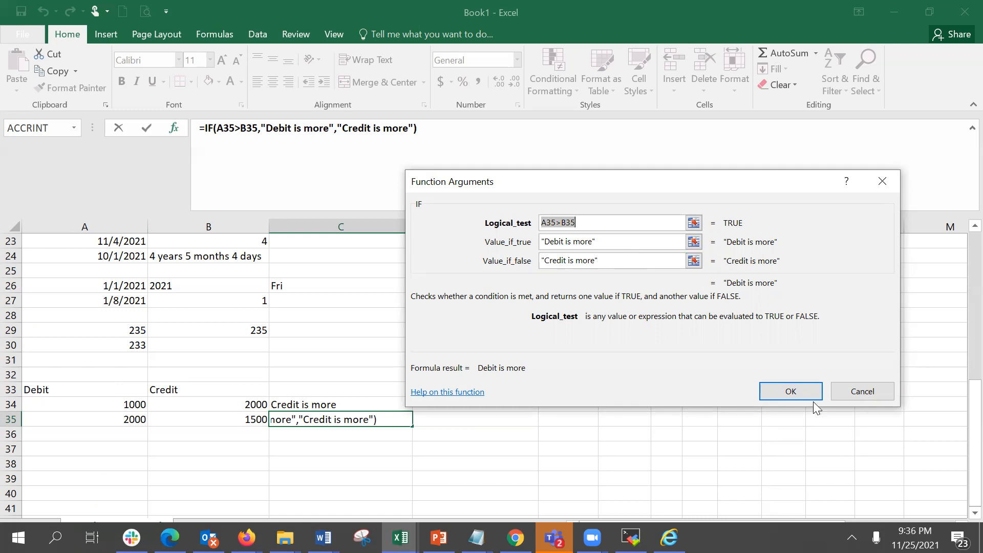
pyautogui.click(806, 390)
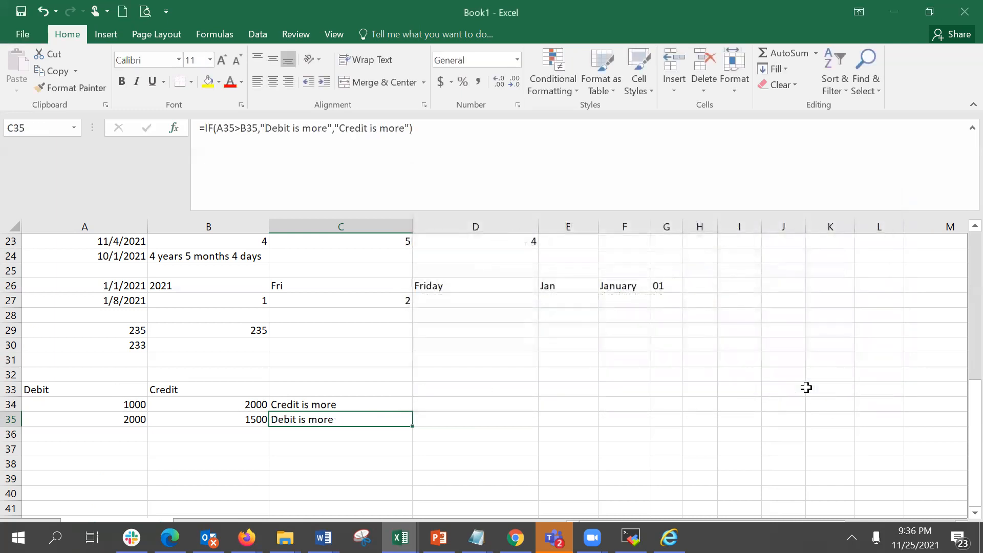
# Enter the grade criteria >90 with A and >70 with B in D31:E32.
pyautogui.click(502, 354)
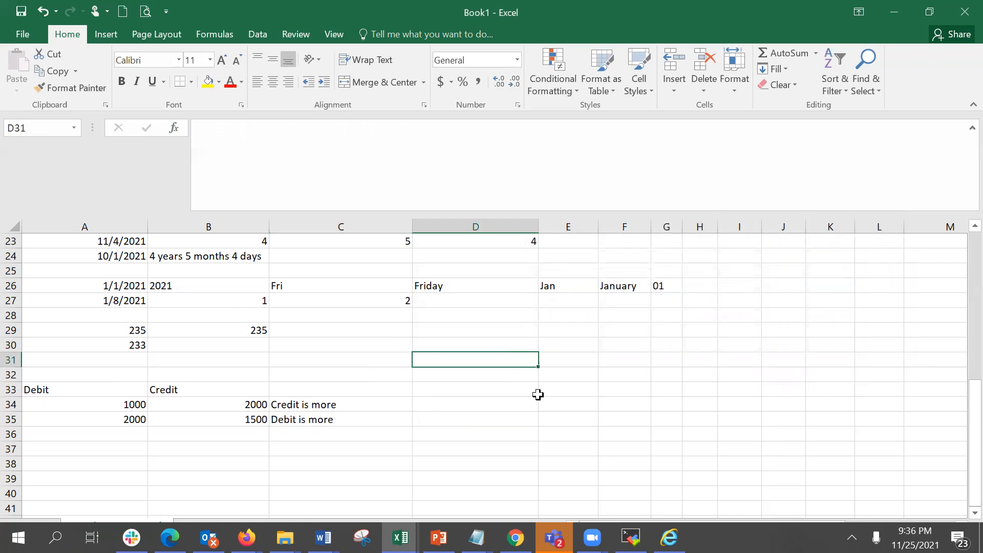
pyautogui.write('A')
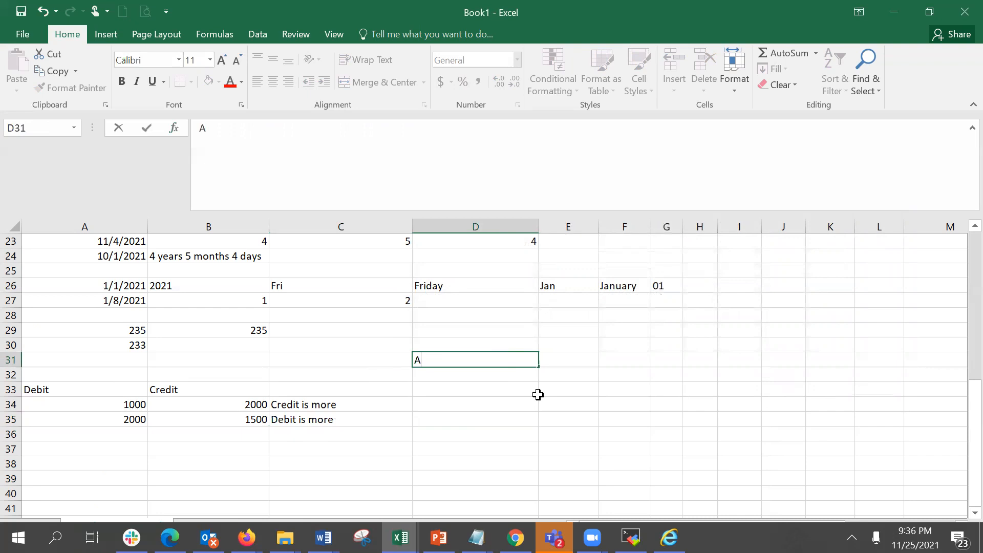
pyautogui.press('BackSpace')
pyautogui.write('>90')
pyautogui.press('Tab')
pyautogui.write('A')
pyautogui.press('Return')
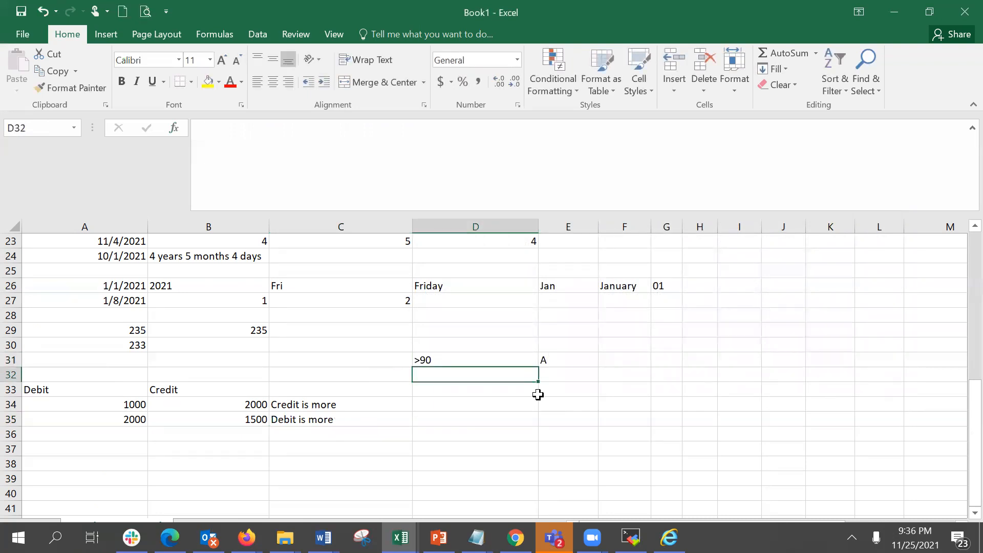
pyautogui.write('>70')
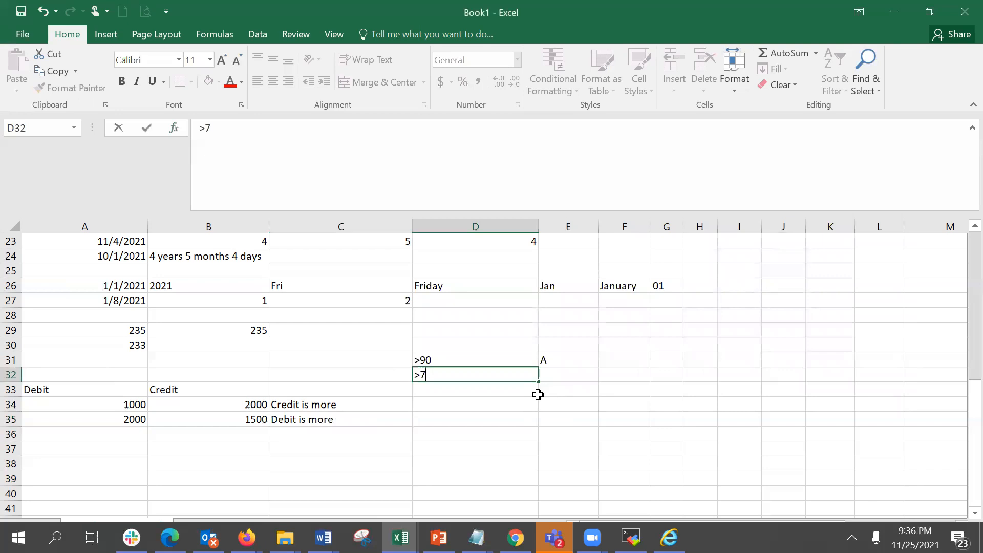
pyautogui.press('Tab')
pyautogui.write('B')
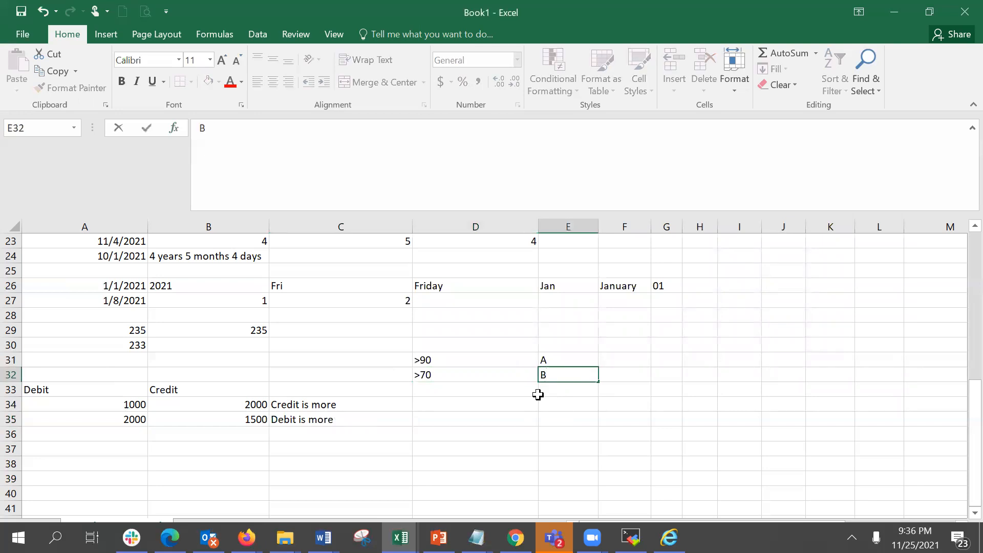
pyautogui.press('Return')
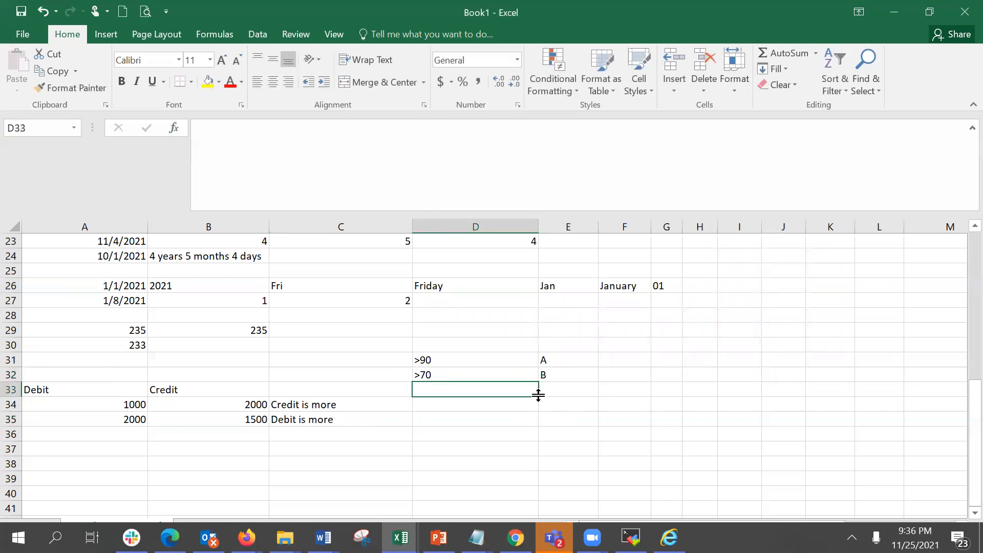
# Enter the grade criteria >40 with C and <40 with D in D33:E34.
pyautogui.write('>54')
pyautogui.press('BackSpace')
pyautogui.press('BackSpace')
pyautogui.write('40')
pyautogui.press('Tab')
pyautogui.write('C')
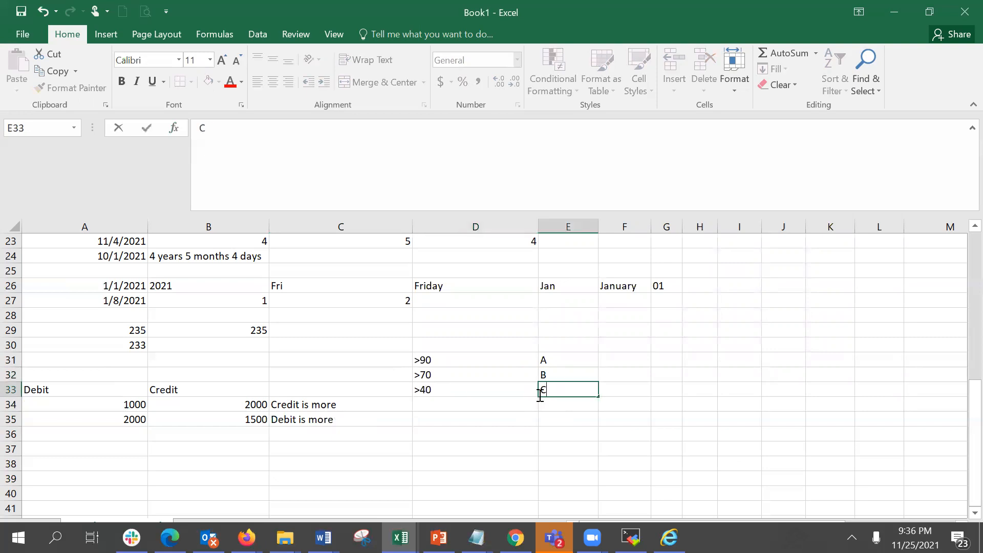
pyautogui.press('Return')
pyautogui.write('<')
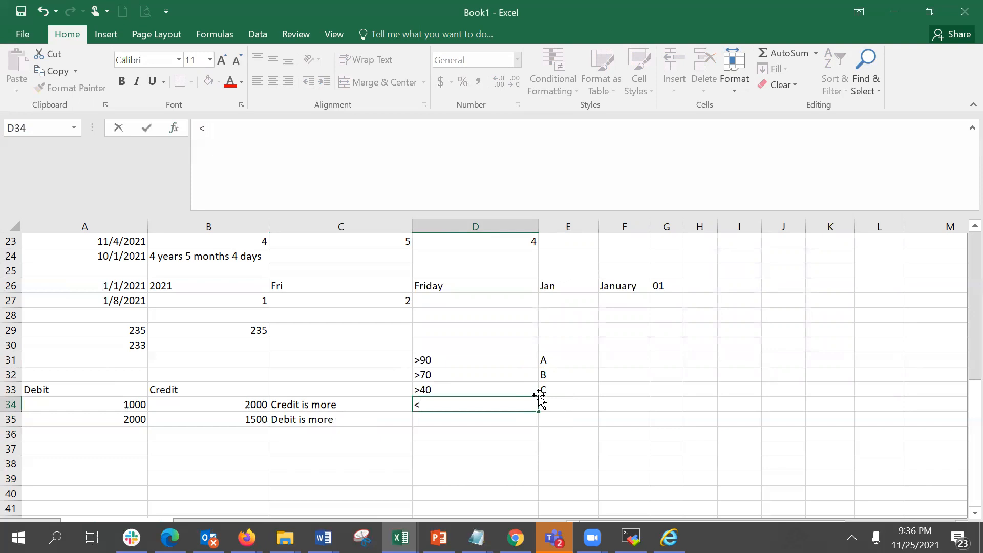
pyautogui.write('40')
pyautogui.press('Tab')
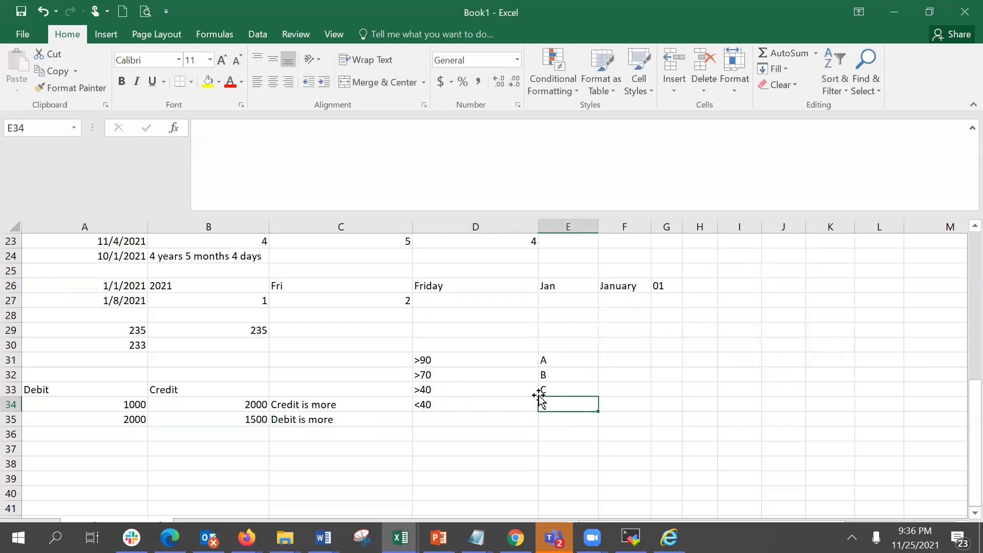
pyautogui.write('D')
pyautogui.press('Return')
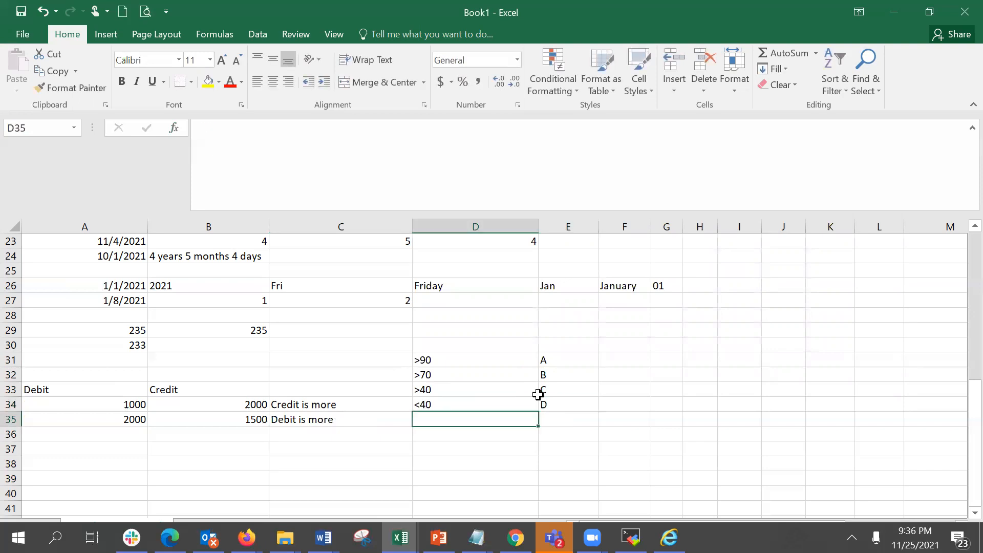
# Enter the headers Student and Marks in D36 and E36.
pyautogui.click(504, 432)
pyautogui.write('Student')
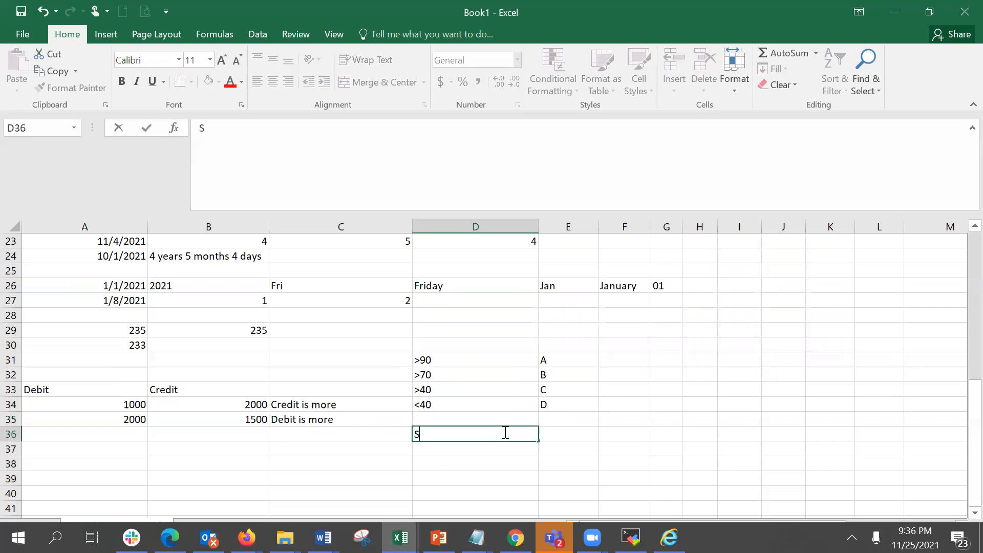
pyautogui.press('Tab')
pyautogui.write('Marks')
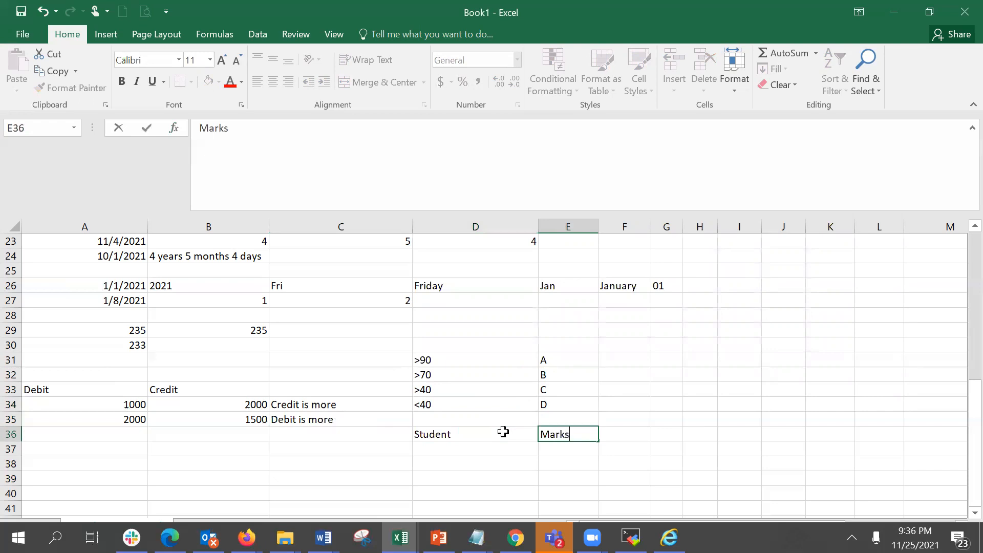
pyautogui.press('Return')
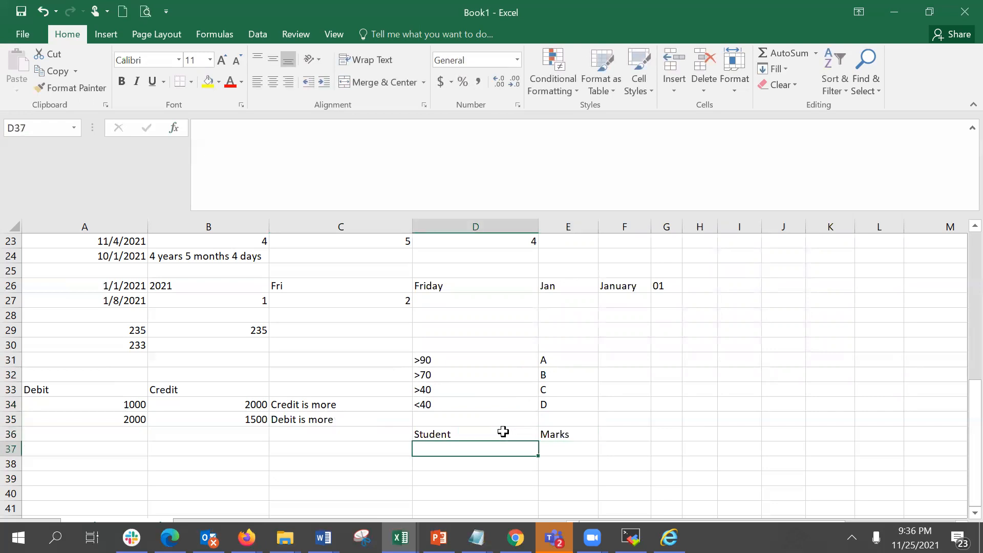
# List the students Ajay, Vijay, Sneha and Kavita in D37 to D40.
pyautogui.write('Ajay')
pyautogui.press('Return')
pyautogui.write('Vijay')
pyautogui.press('Return')
pyautogui.write('Sneha')
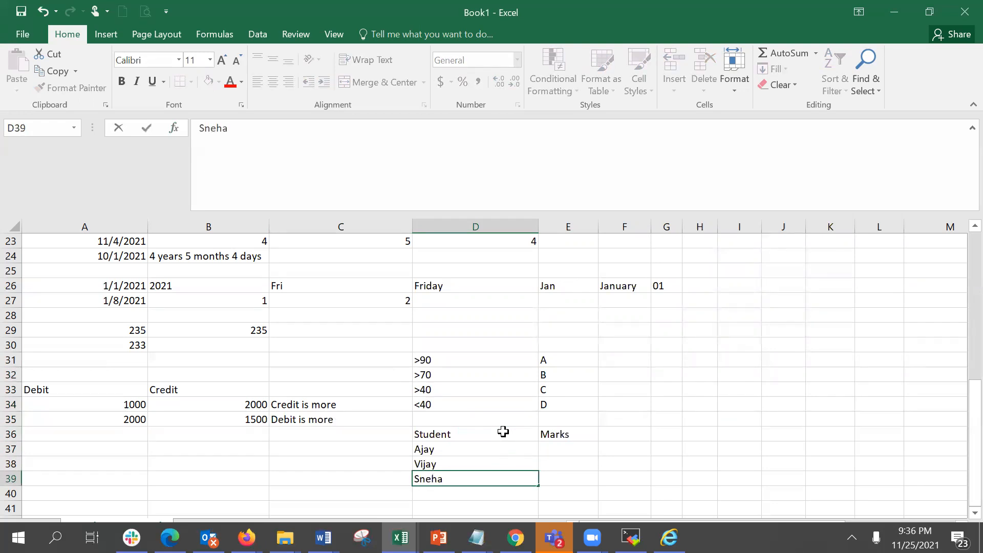
pyautogui.press('Return')
pyautogui.write('Kavita')
pyautogui.press('Tab')
# Enter 95 as Ajay's mark in E37 and the header Grade in F36.
pyautogui.press('Up')
pyautogui.press('Up')
pyautogui.press('Up')
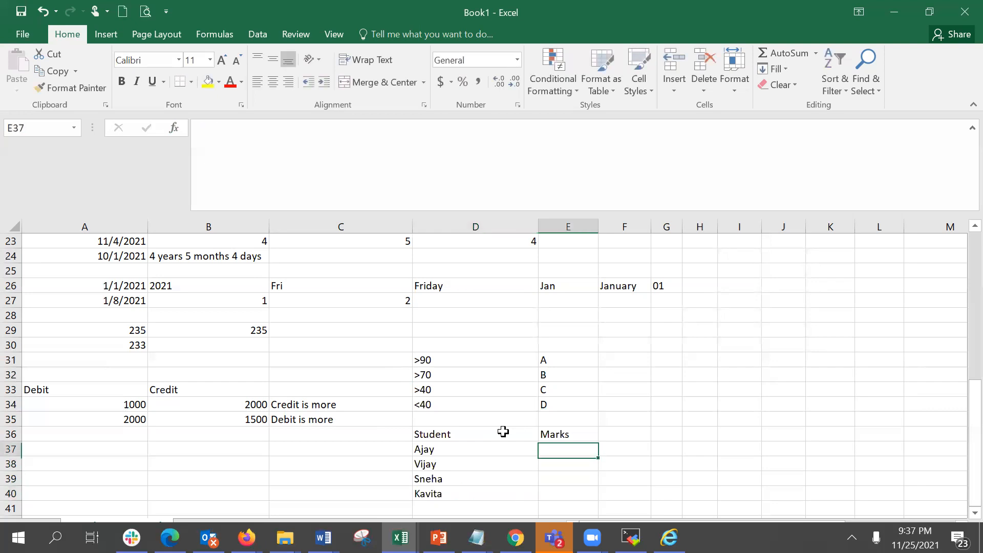
pyautogui.write('1')
pyautogui.press('BackSpace')
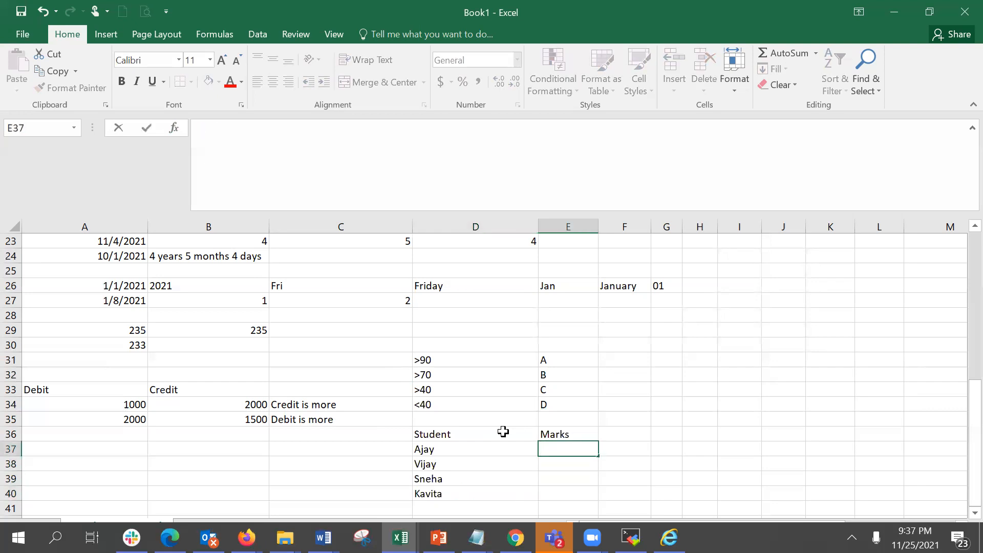
pyautogui.write('95')
pyautogui.press('Tab')
pyautogui.press('Up')
pyautogui.write('Grade')
pyautogui.press('Return')
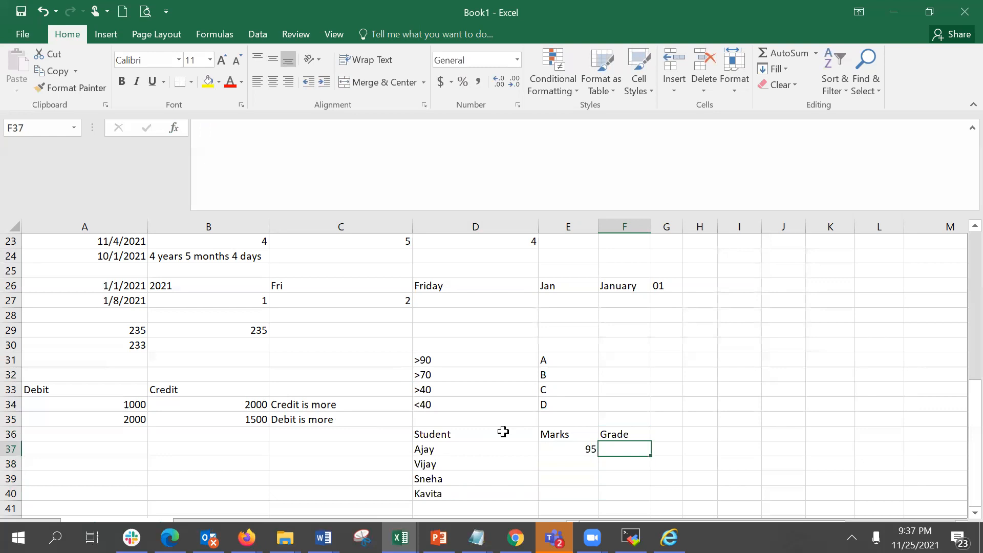
# Enter Vijay's mark 45 with grade C and grade A for Ajay.
pyautogui.press('Down')
pyautogui.press('Left')
pyautogui.write('4')
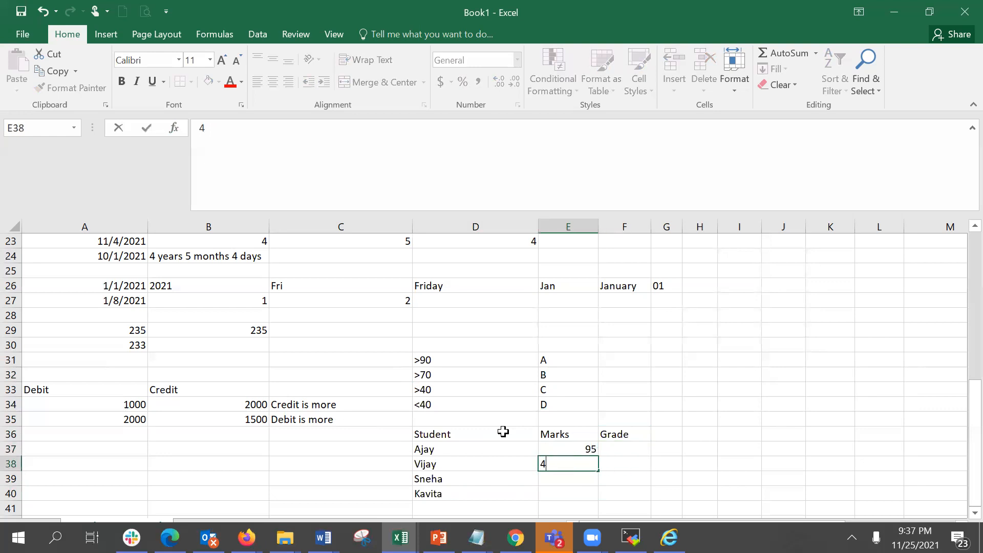
pyautogui.write('5')
pyautogui.press('Tab')
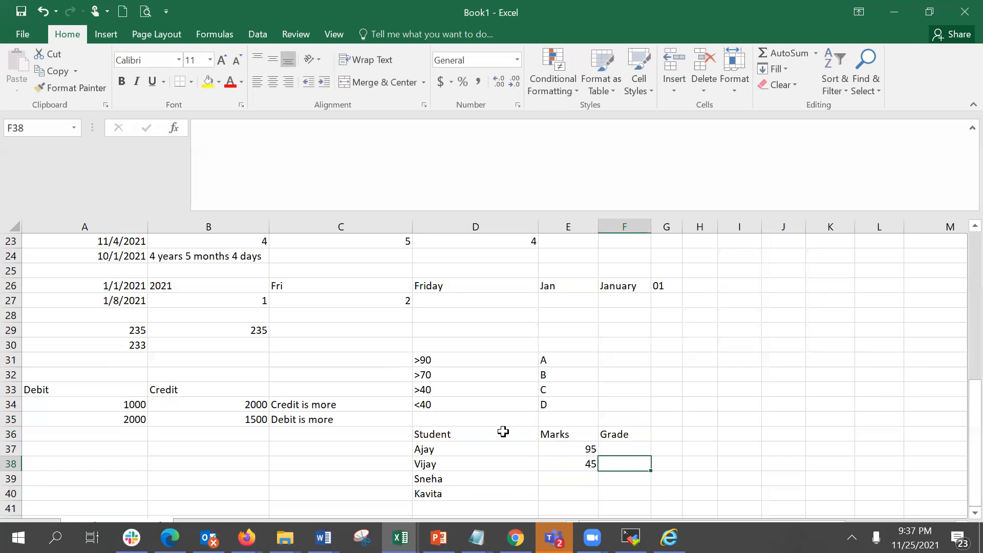
pyautogui.write('C')
pyautogui.press('Up')
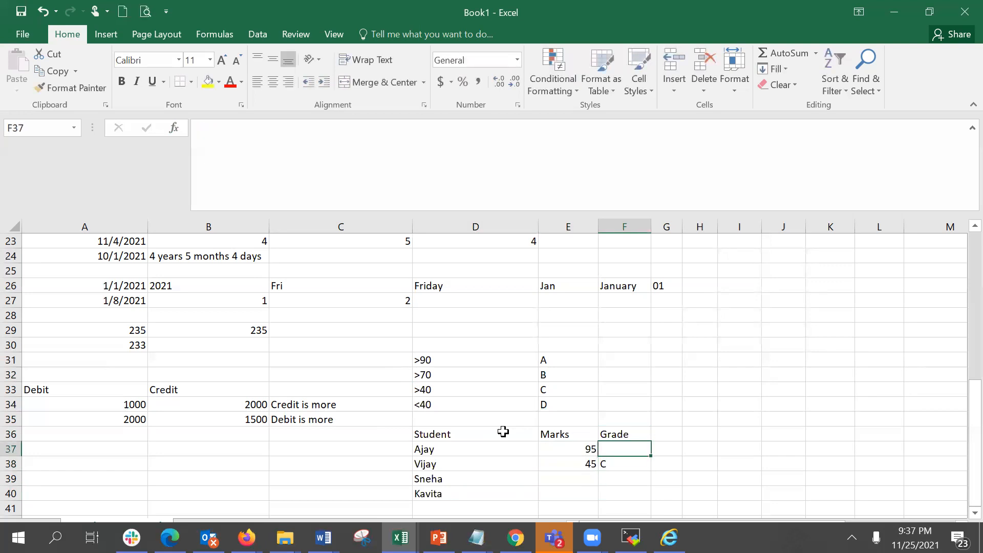
pyautogui.write('A')
# Enter marks 88 and 98 with grades B and A for Sneha and Kavita.
pyautogui.press('Down')
pyautogui.press('Down')
pyautogui.press('Left')
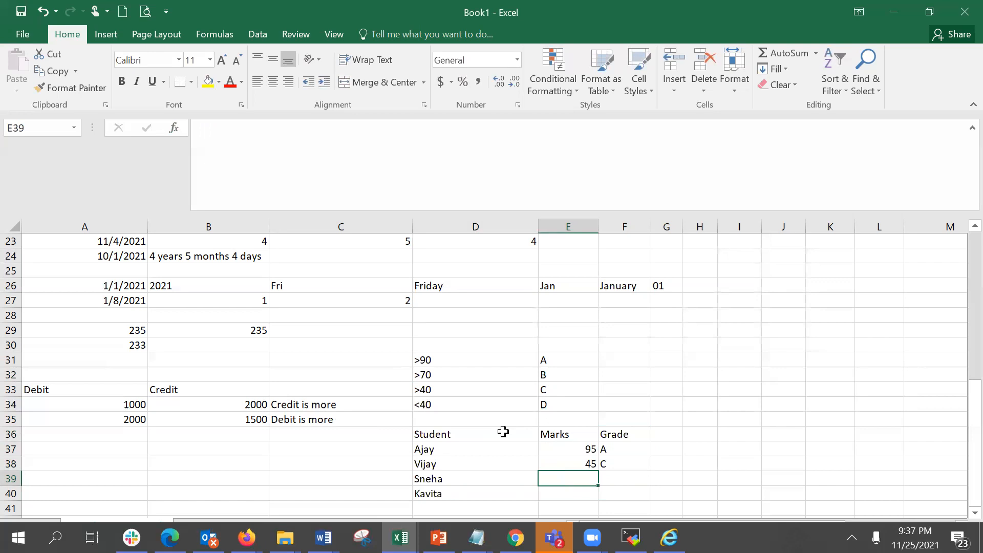
pyautogui.write('88')
pyautogui.press('Tab')
pyautogui.write('B')
pyautogui.press('Return')
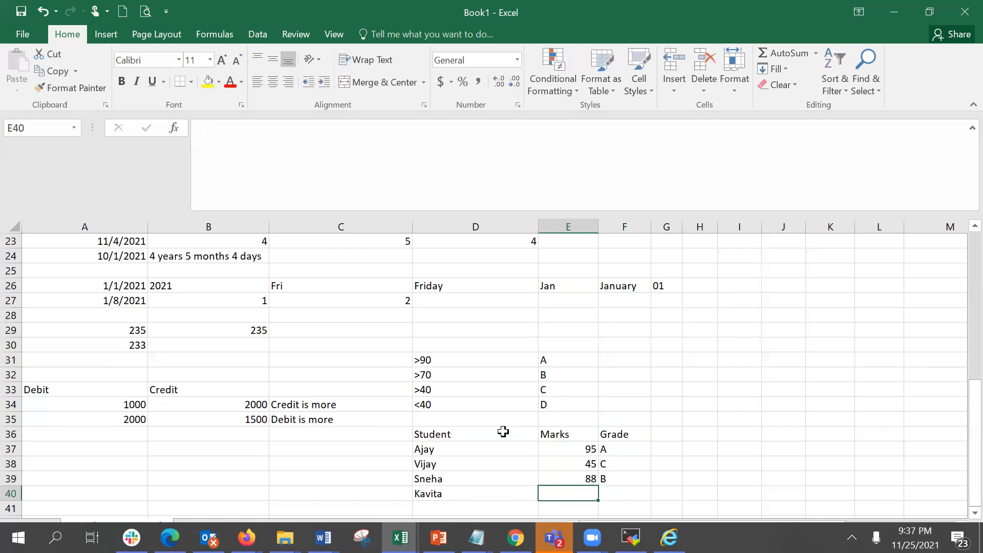
pyautogui.write('98')
pyautogui.press('Tab')
pyautogui.write('A')
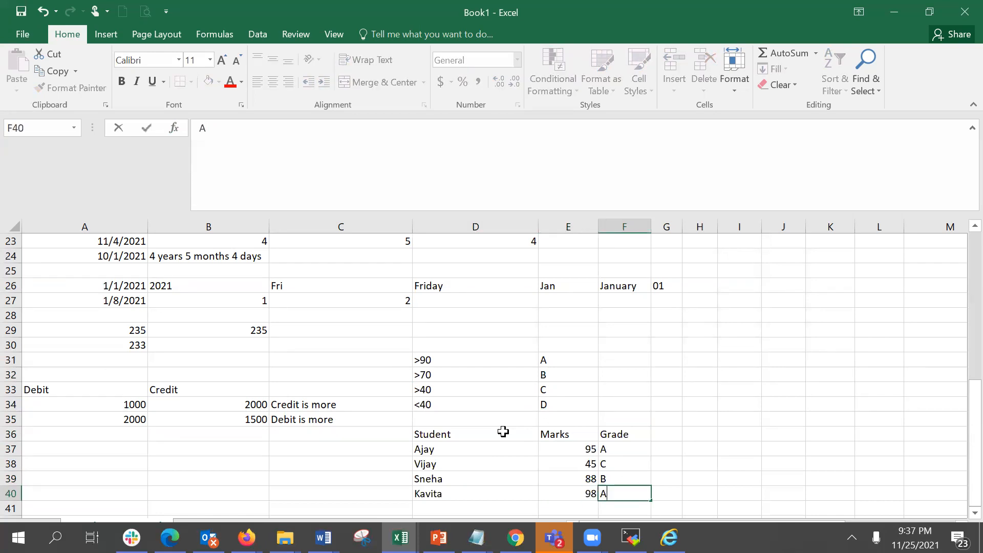
pyautogui.press('Return')
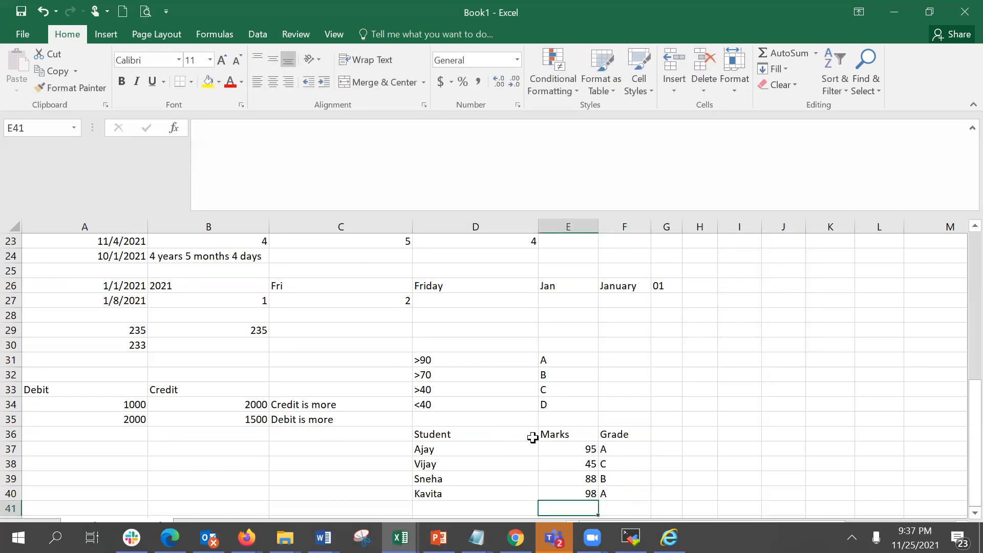
pyautogui.click(569, 448)
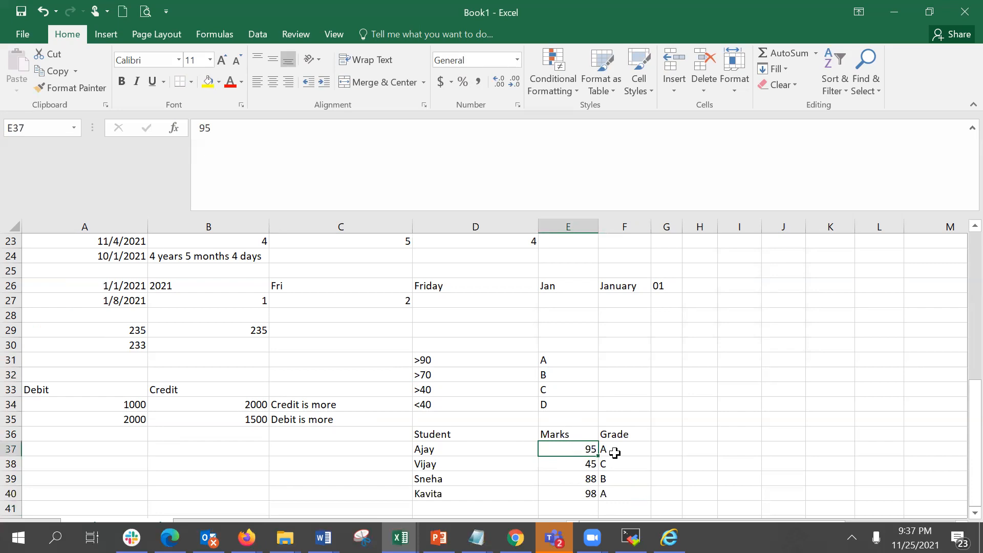
pyautogui.click(616, 453)
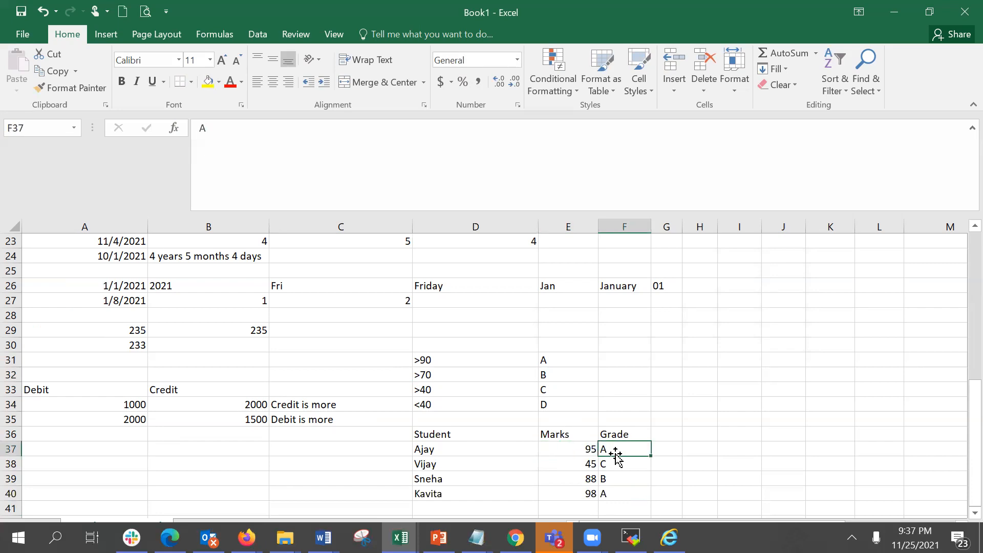
pyautogui.click(579, 451)
pyautogui.click(612, 452)
pyautogui.write('=')
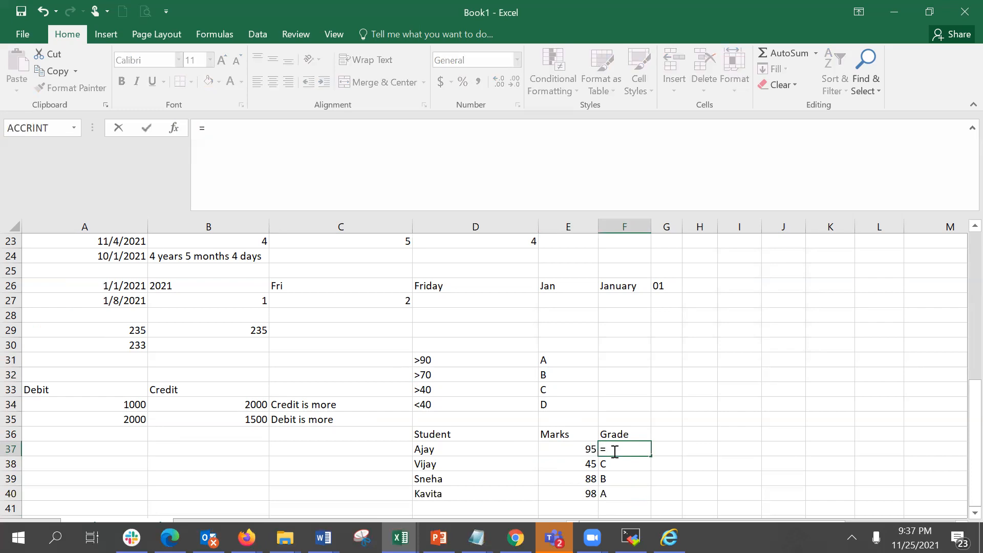
pyautogui.write('if')
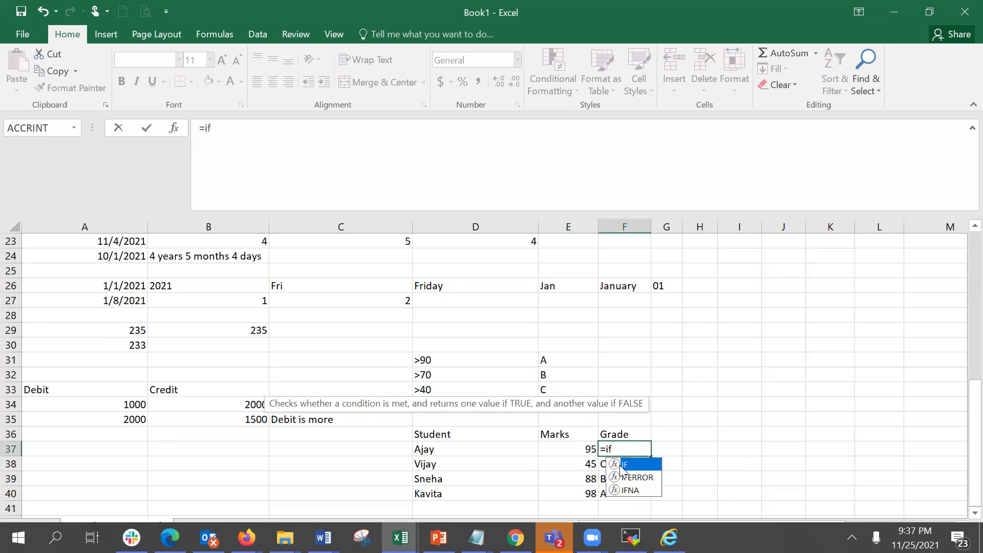
pyautogui.press('Tab')
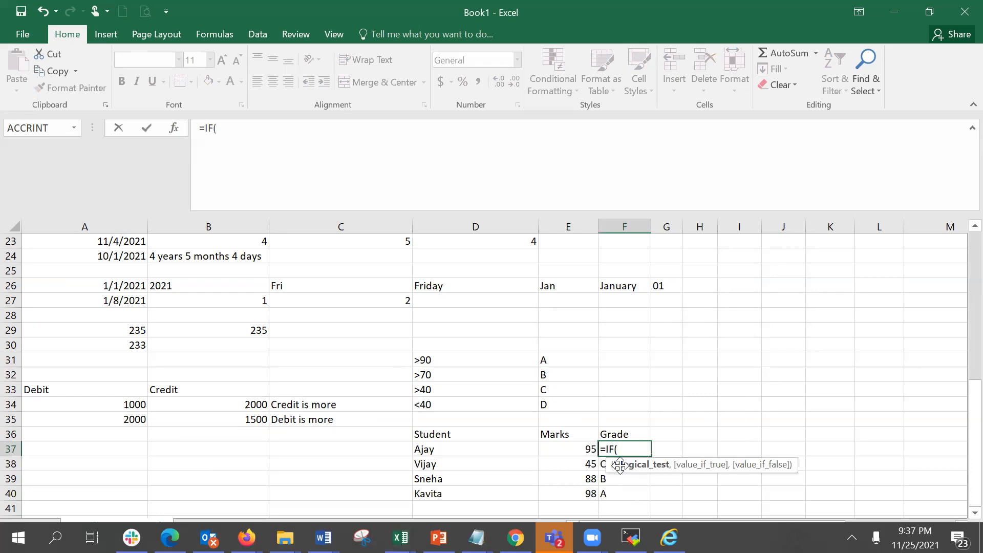
pyautogui.click(582, 449)
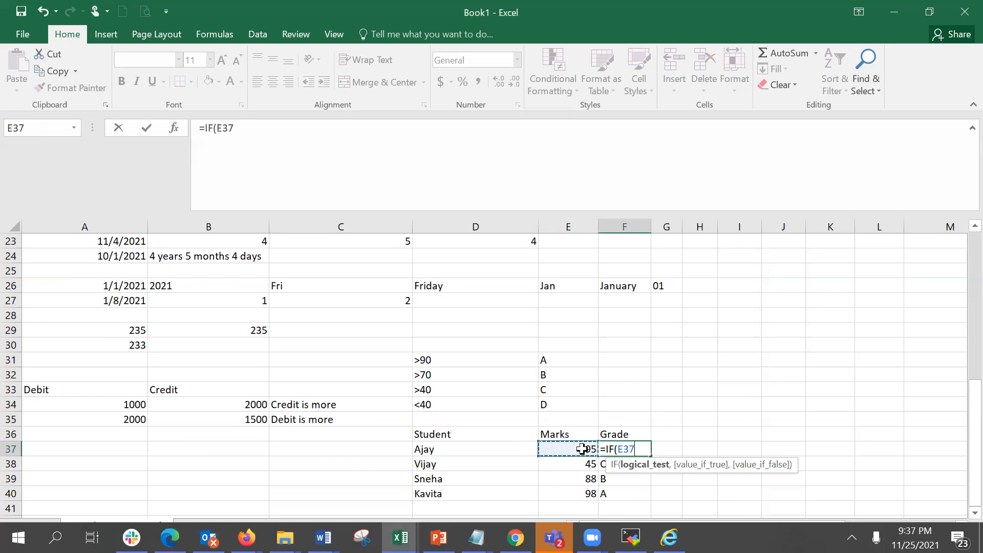
pyautogui.write('>')
pyautogui.press('Escape')
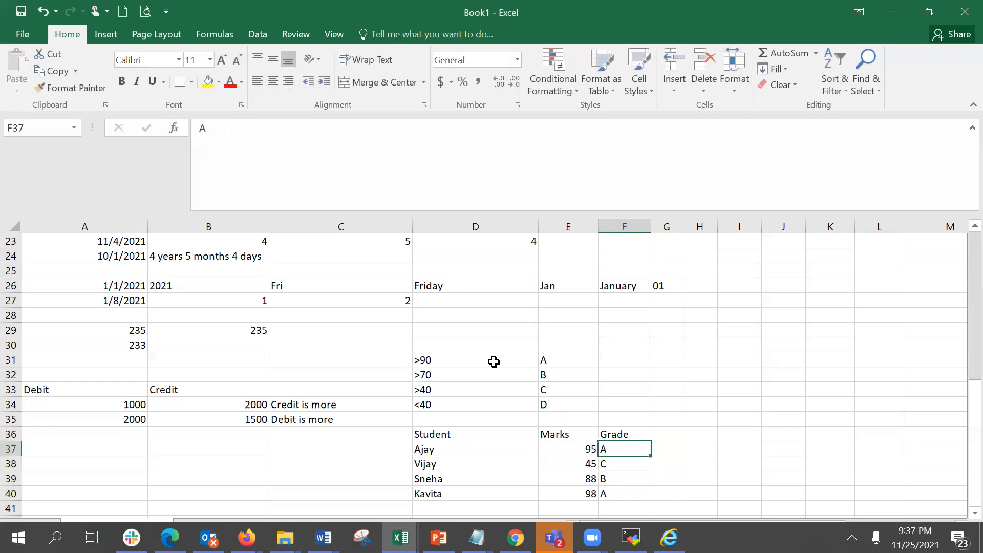
# Change the criteria in D31 and D32 to the plain numbers 90 and 70.
pyautogui.click(494, 362)
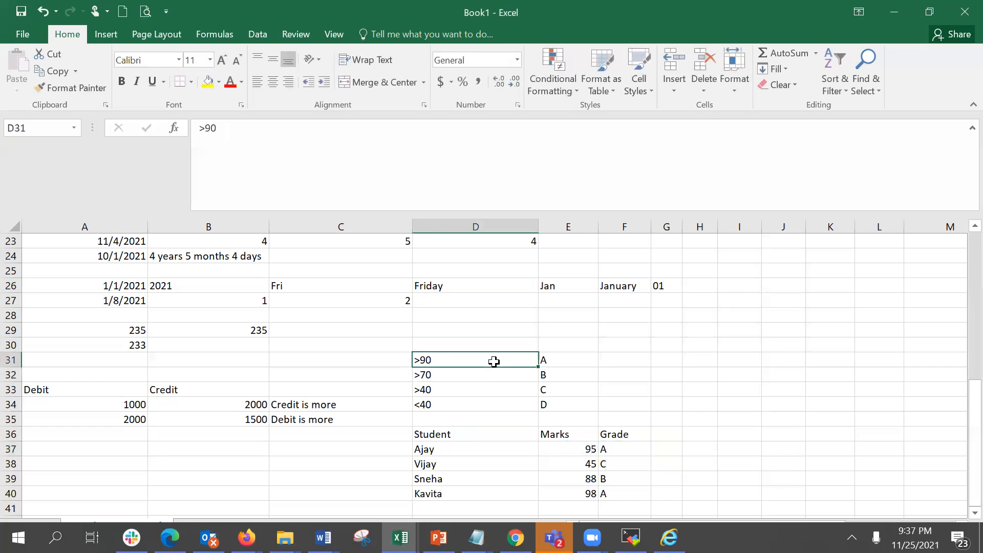
pyautogui.click(205, 138)
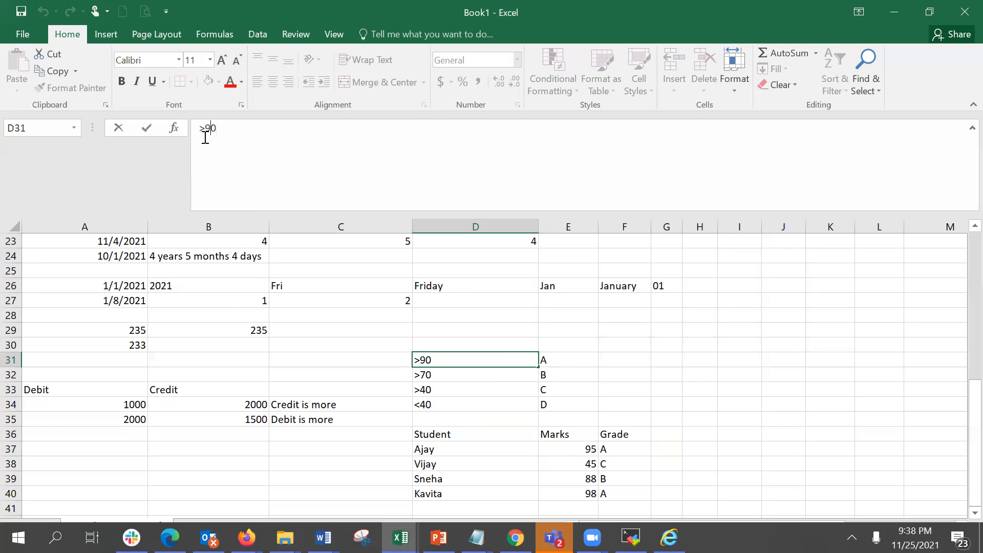
pyautogui.press('BackSpace')
pyautogui.press('Return')
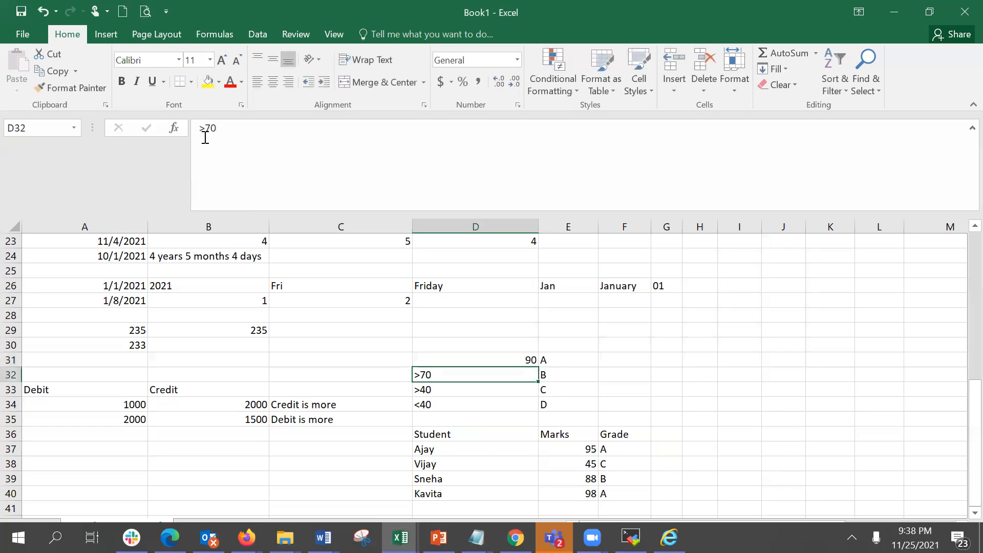
pyautogui.click(205, 135)
pyautogui.press('BackSpace')
pyautogui.press('Return')
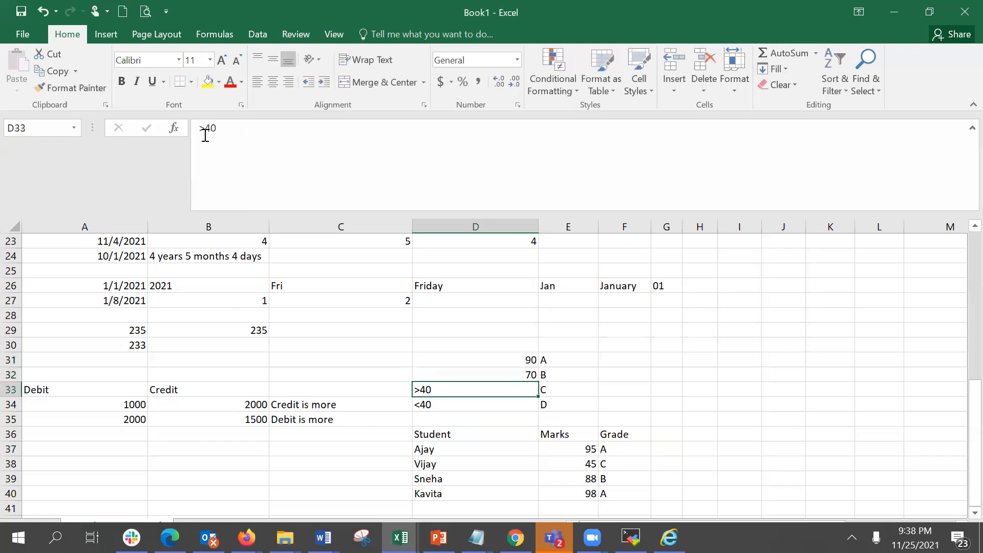
# Change the criteria in D33 and D34 to the plain number 40.
pyautogui.click(205, 132)
pyautogui.press('BackSpace')
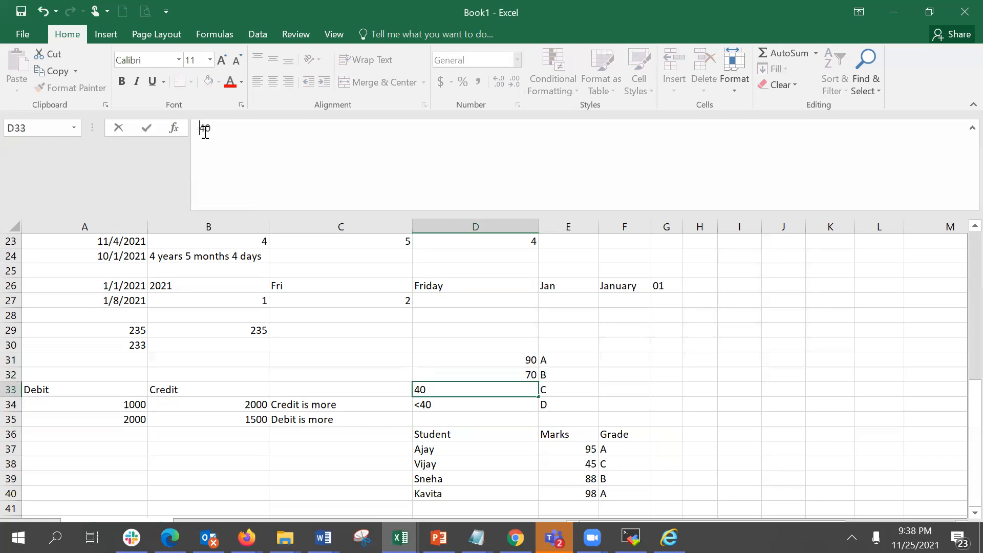
pyautogui.press('Return')
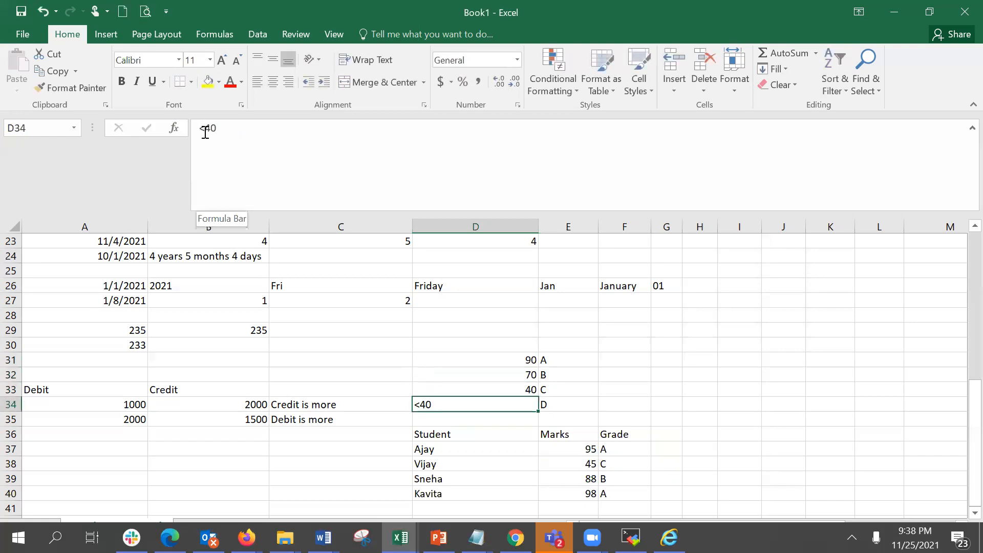
pyautogui.click(205, 133)
pyautogui.press('BackSpace')
pyautogui.press('Return')
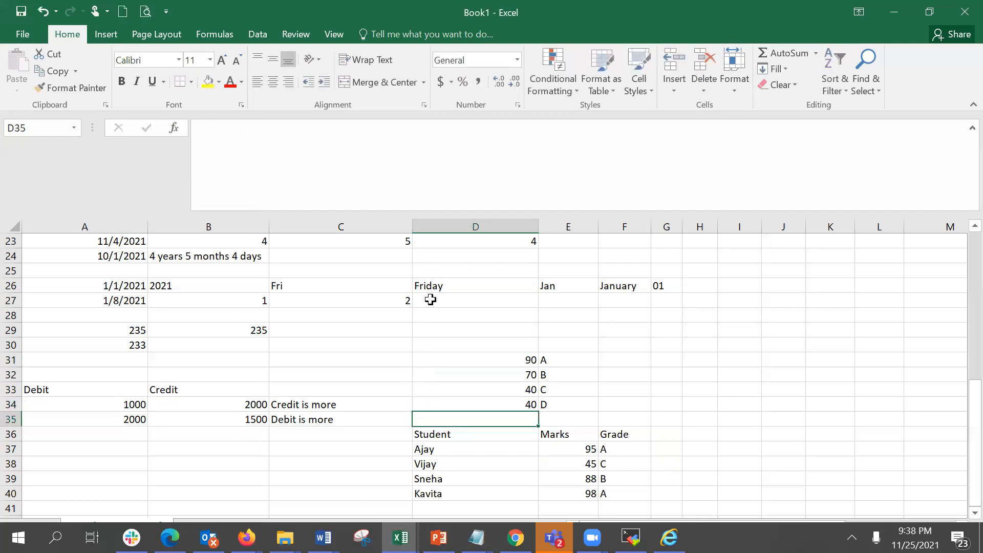
# Write the formula =IF(E37>D31,E31,E34) in F37 to grade Ajay's mark.
pyautogui.click(628, 450)
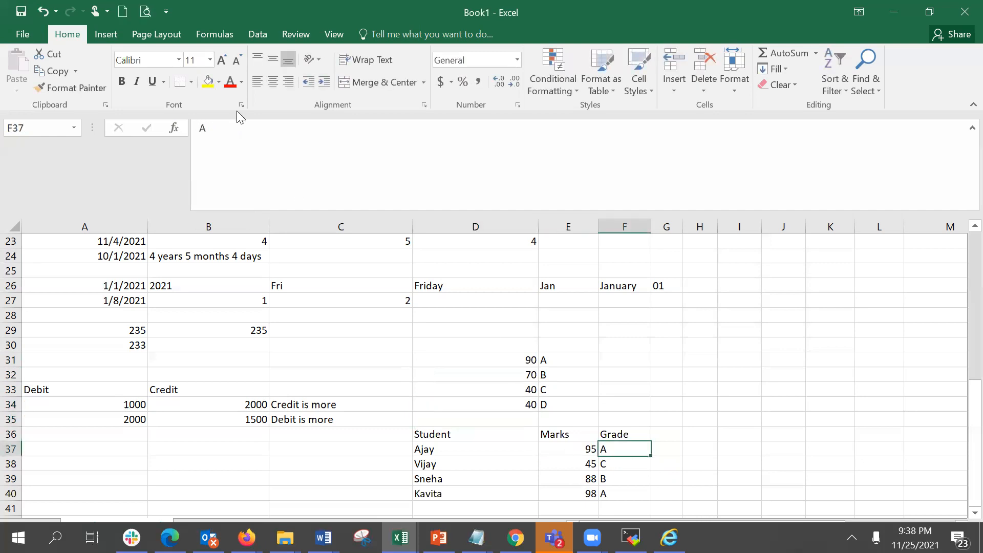
pyautogui.write('if(')
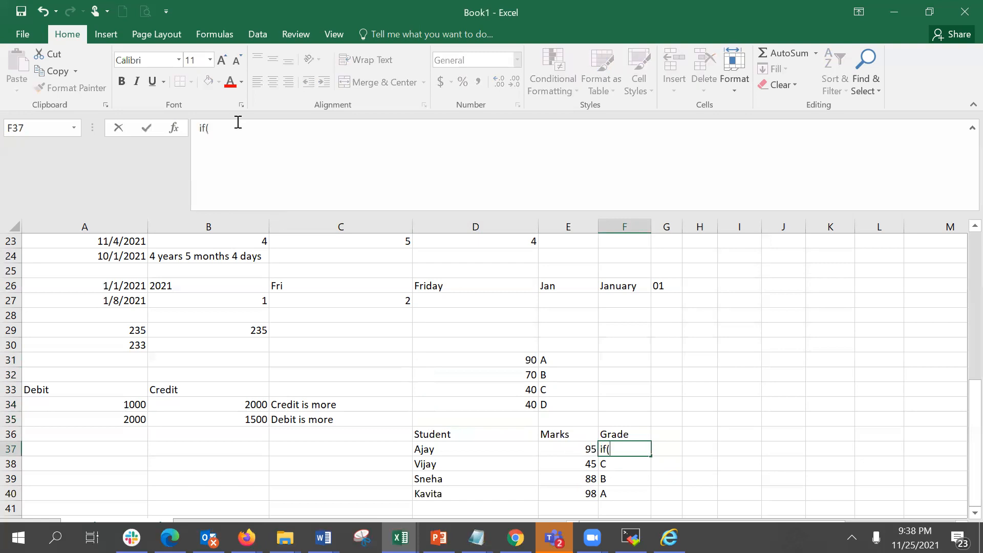
pyautogui.press('BackSpace')
pyautogui.press('BackSpace')
pyautogui.press('BackSpace')
pyautogui.write('=if')
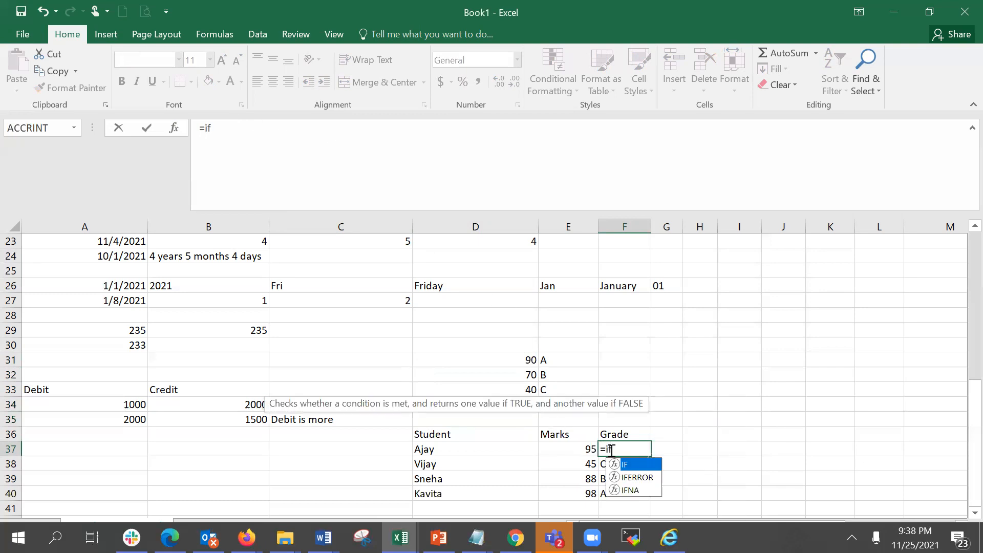
pyautogui.doubleClick(620, 465)
pyautogui.click(578, 450)
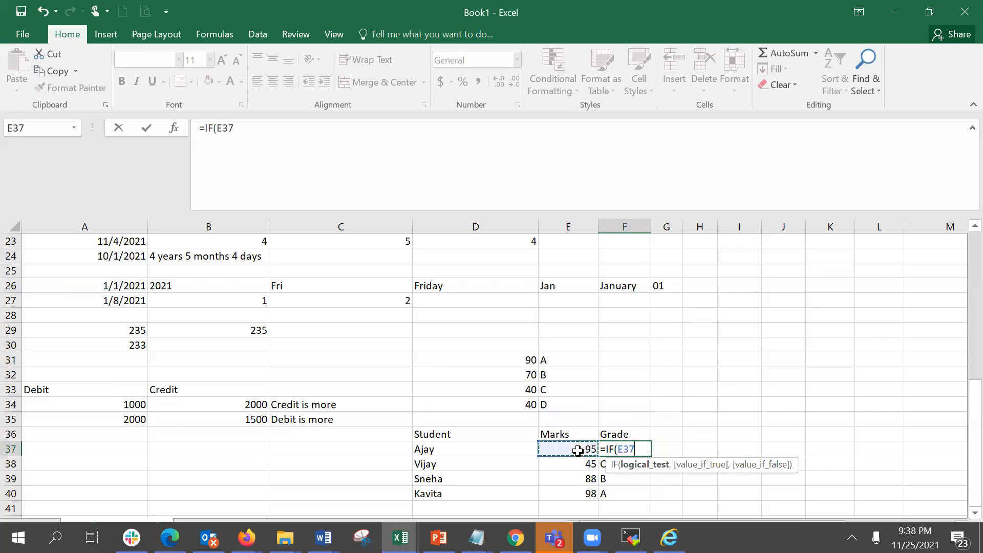
pyautogui.write('>')
pyautogui.click(495, 360)
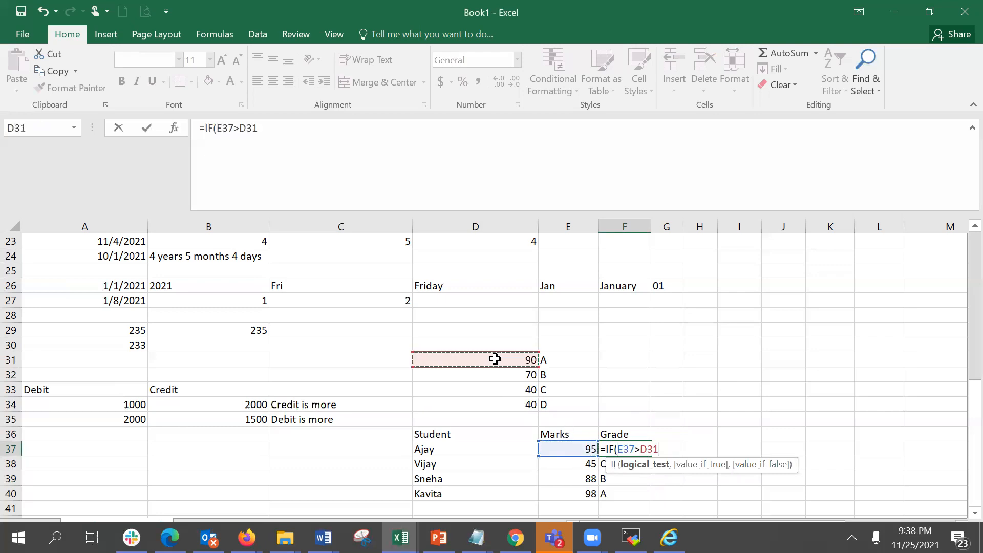
pyautogui.write(',')
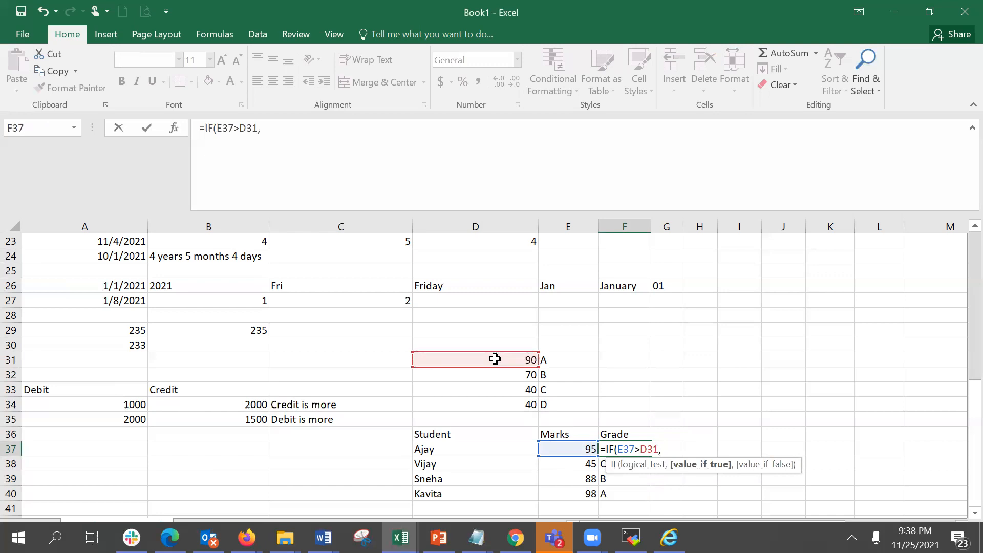
pyautogui.click(563, 363)
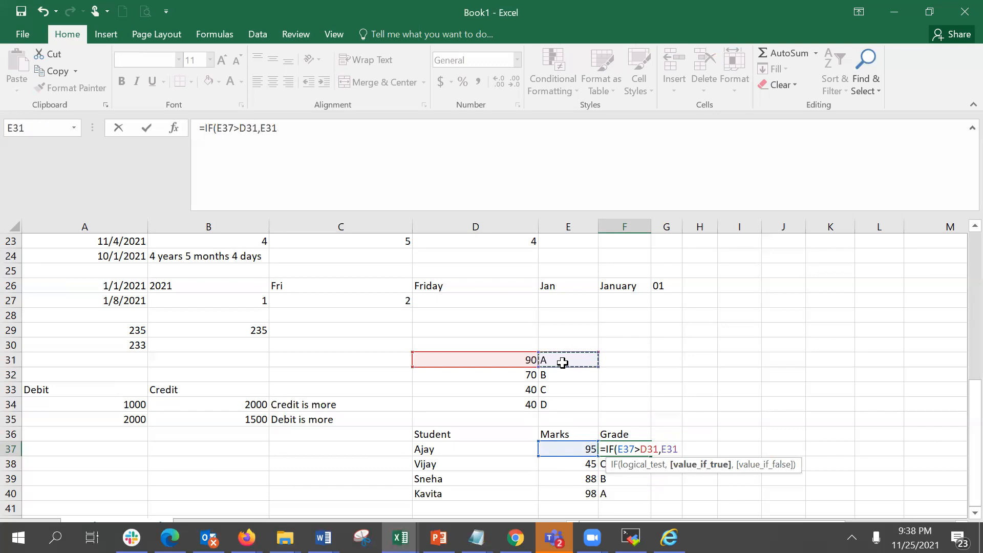
pyautogui.write(',')
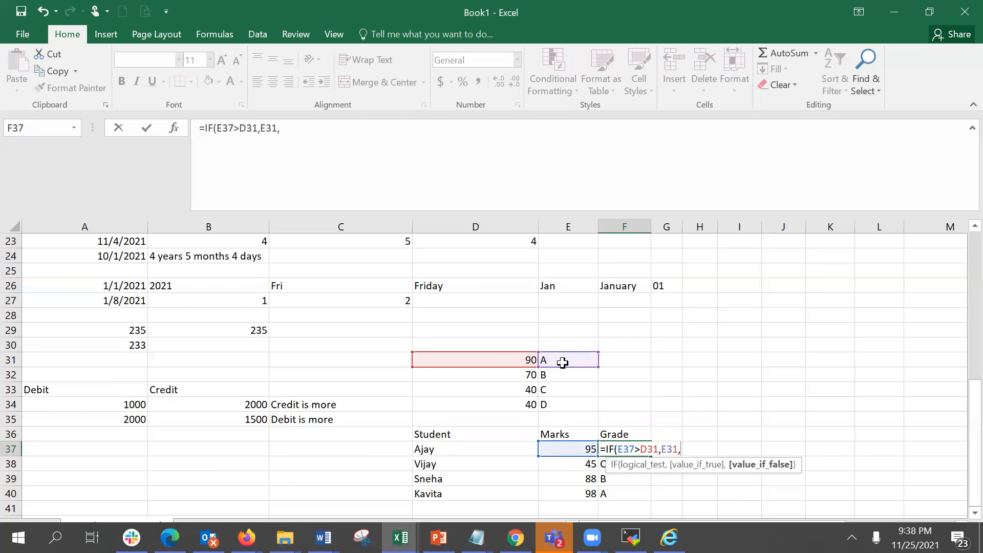
pyautogui.click(554, 403)
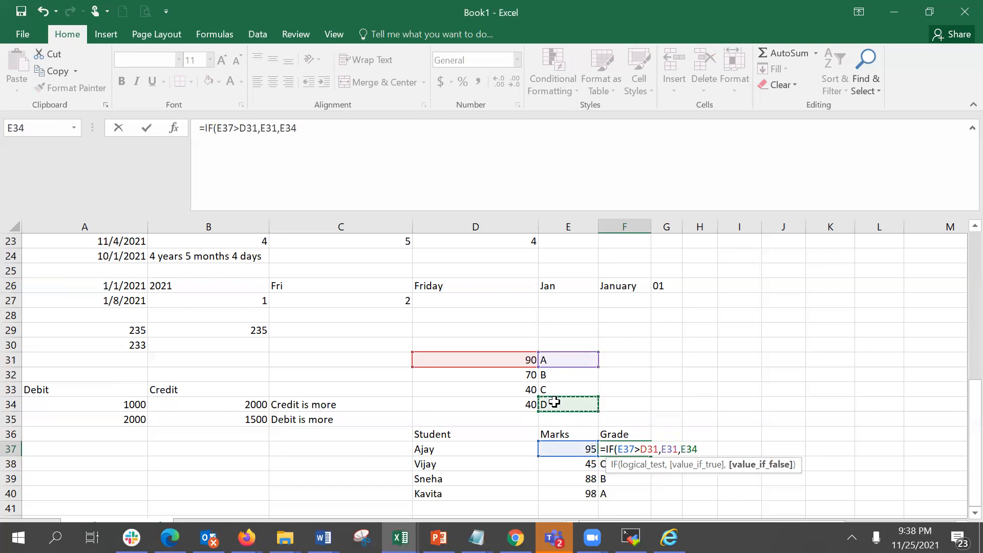
pyautogui.write(')')
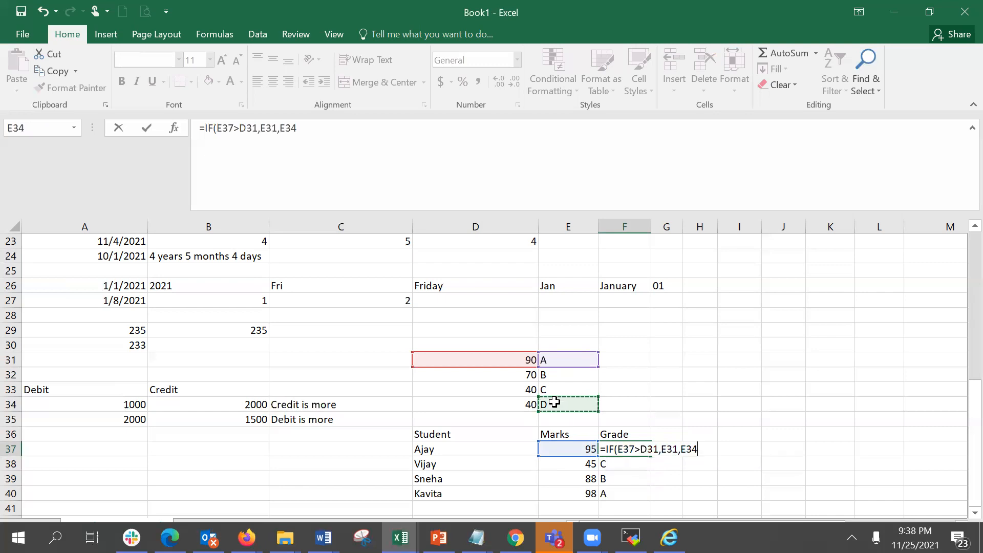
pyautogui.press('Return')
# Test the grade formula by entering Ajay's mark in E37 as 98, 48, 91 and finally 78.
pyautogui.press('Up')
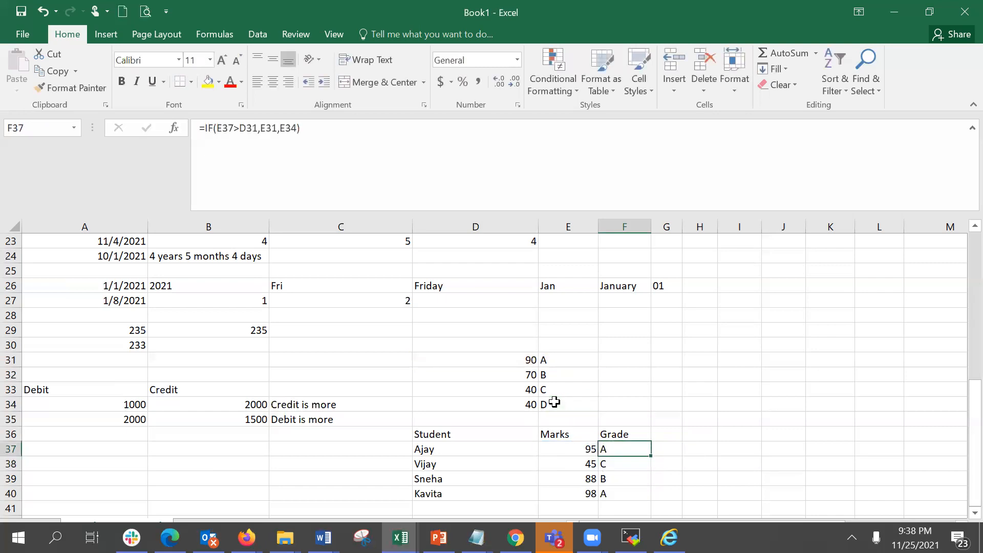
pyautogui.press('Left')
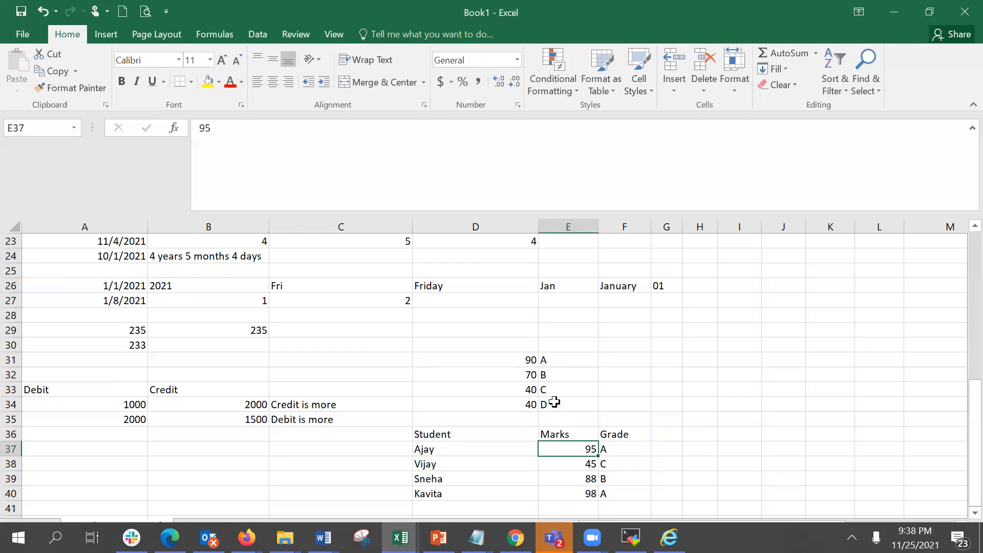
pyautogui.write('98')
pyautogui.press('Return')
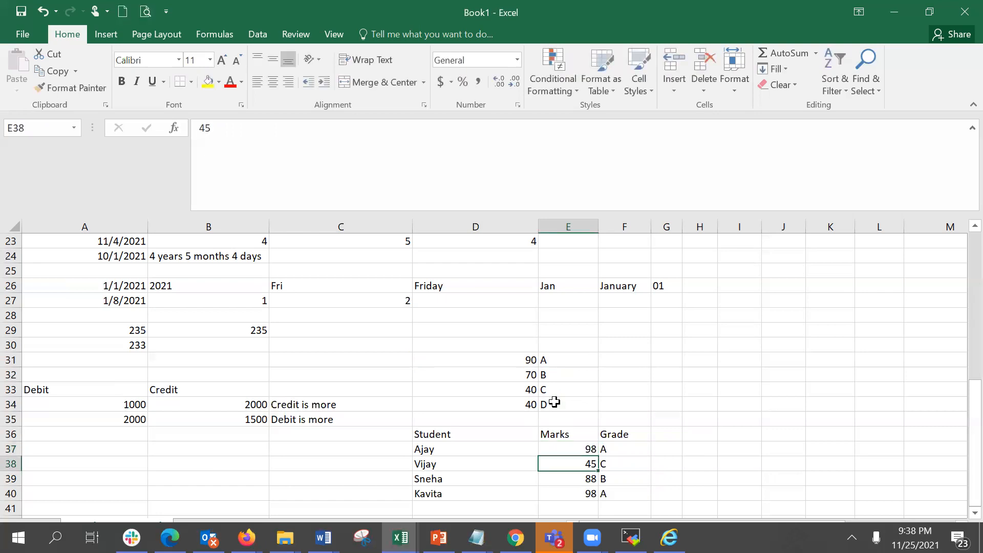
pyautogui.press('Up')
pyautogui.write('48')
pyautogui.press('Return')
pyautogui.press('Up')
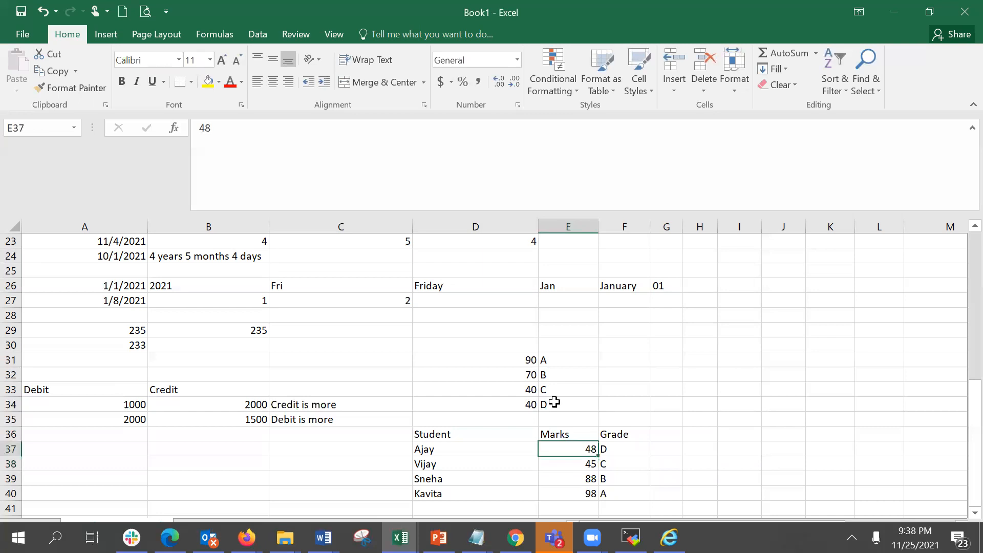
pyautogui.write('91')
pyautogui.press('Return')
pyautogui.press('Up')
pyautogui.write('78')
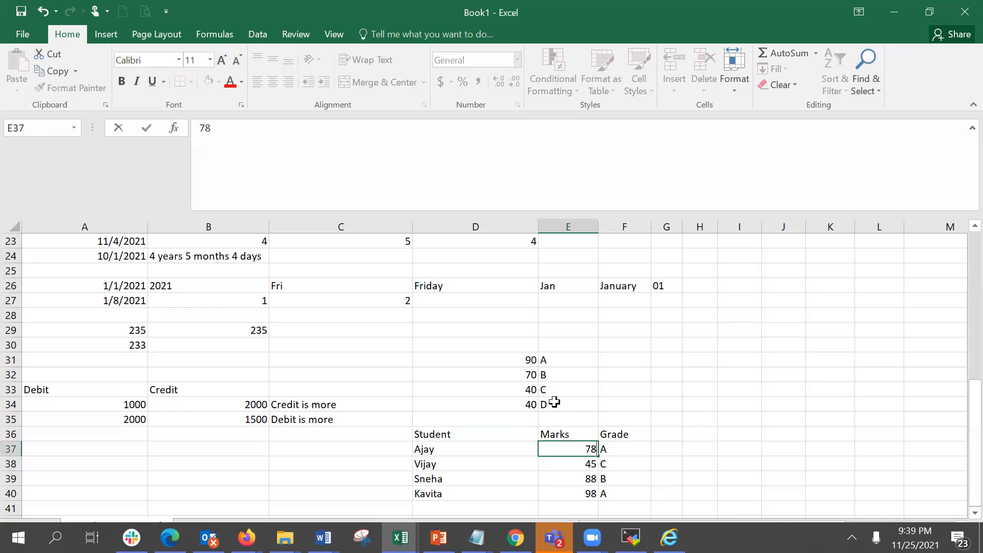
pyautogui.press('Return')
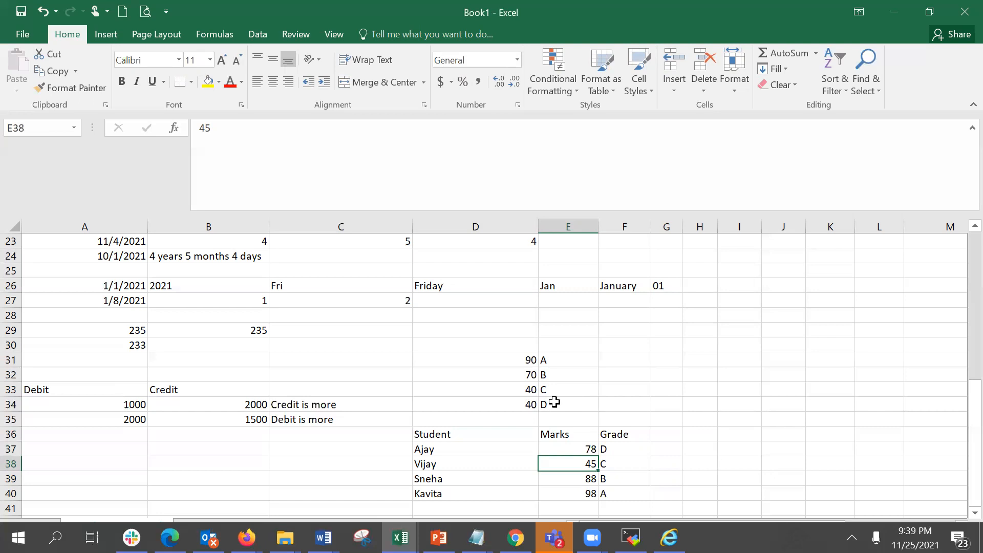
# Copy F37's IF formula and paste it into the Value_if_false argument of its Function Arguments.
pyautogui.click(617, 449)
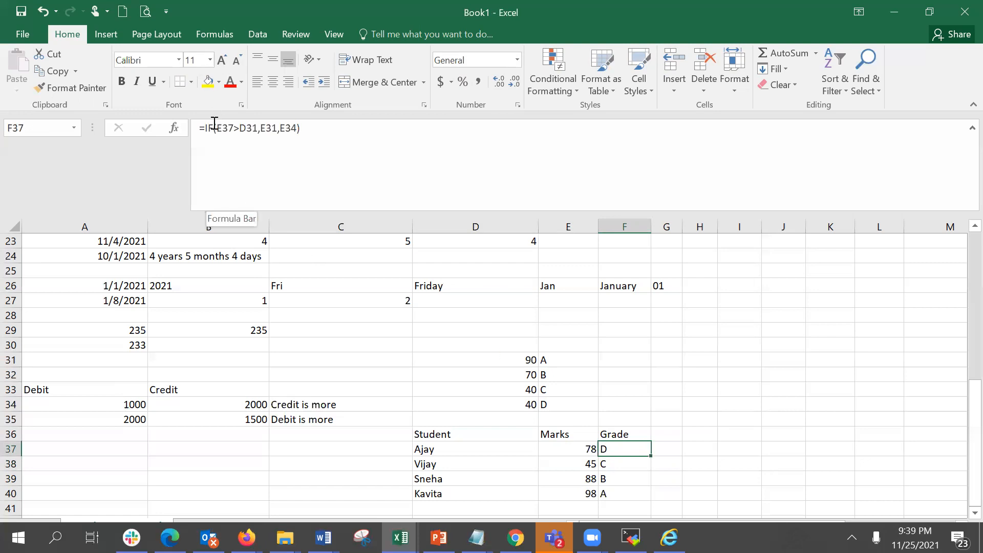
pyautogui.moveTo(205, 127); pyautogui.dragTo(302, 135)
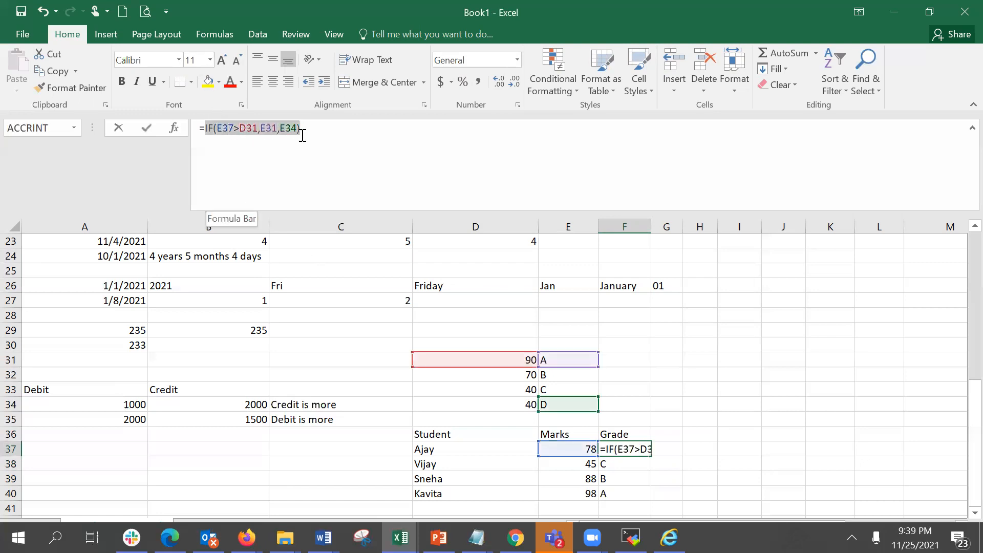
pyautogui.hotkey('ctrl', 'c')
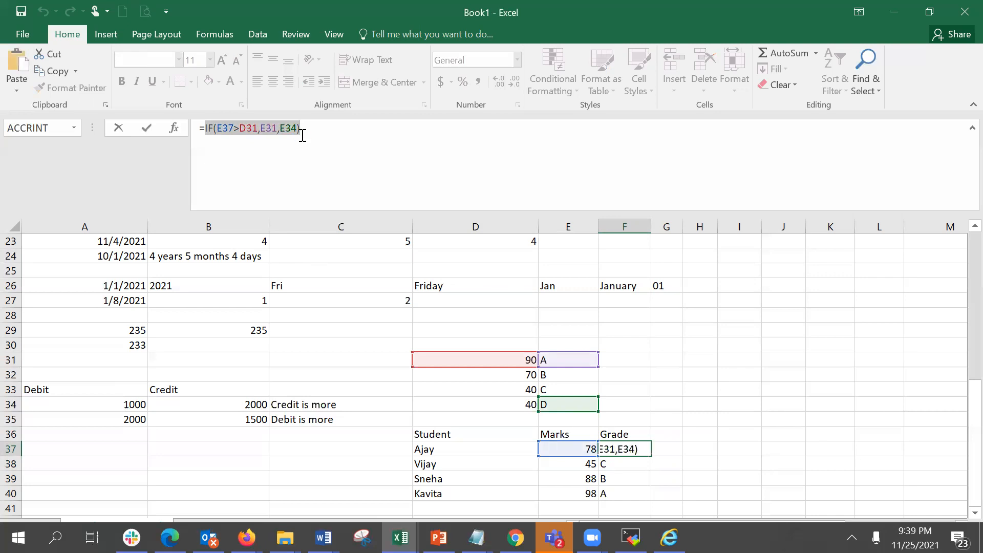
pyautogui.press('Escape')
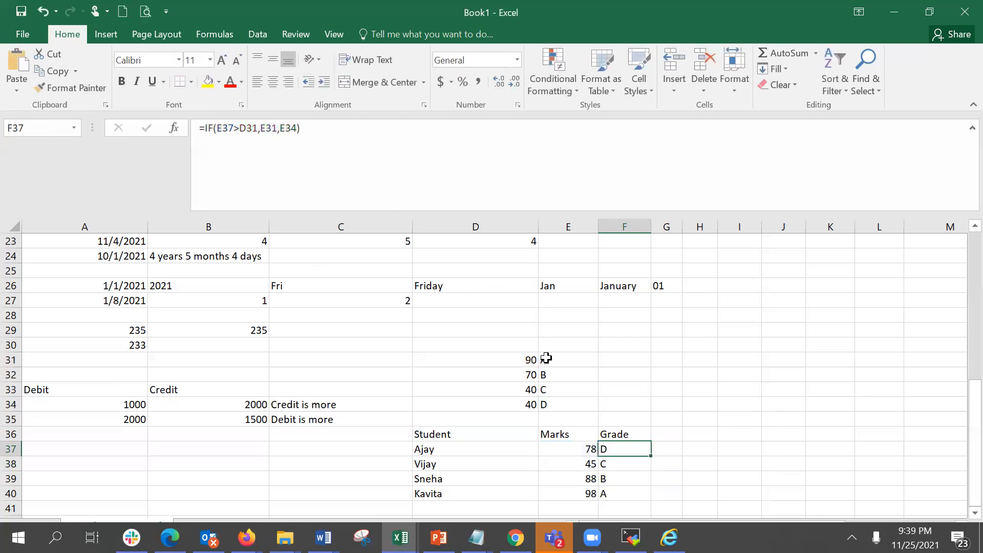
pyautogui.click(175, 128)
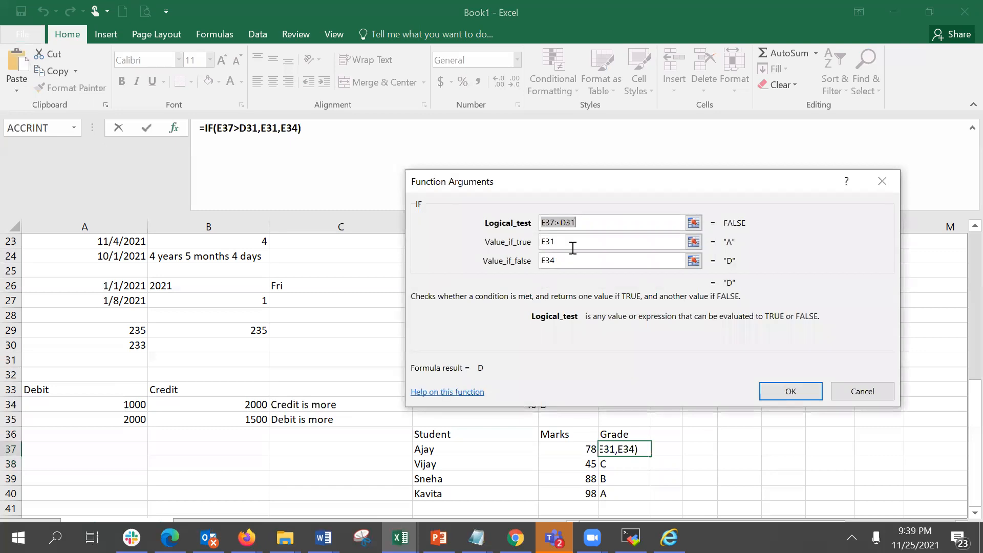
pyautogui.click(568, 245)
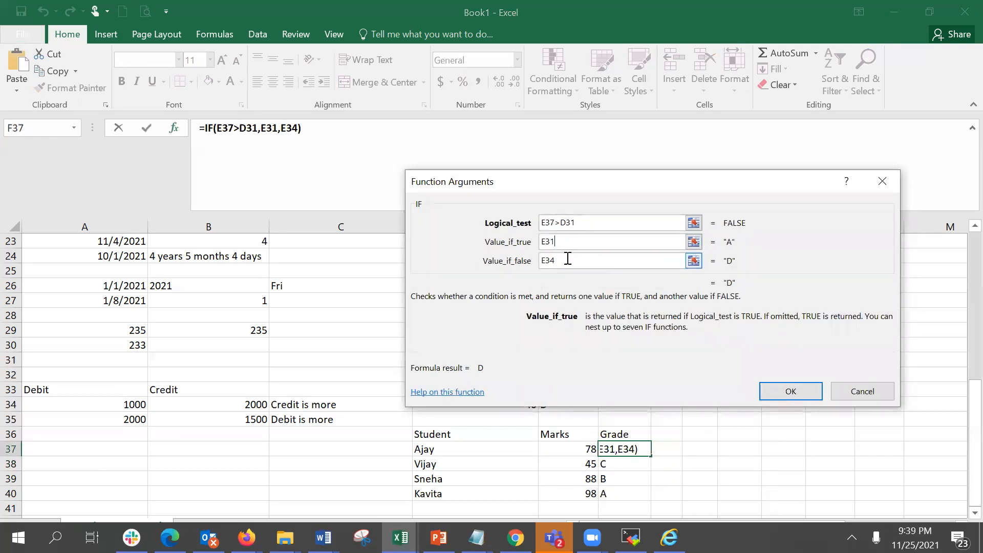
pyautogui.click(563, 261)
pyautogui.moveTo(564, 261); pyautogui.dragTo(529, 262)
pyautogui.hotkey('ctrl', 'v')
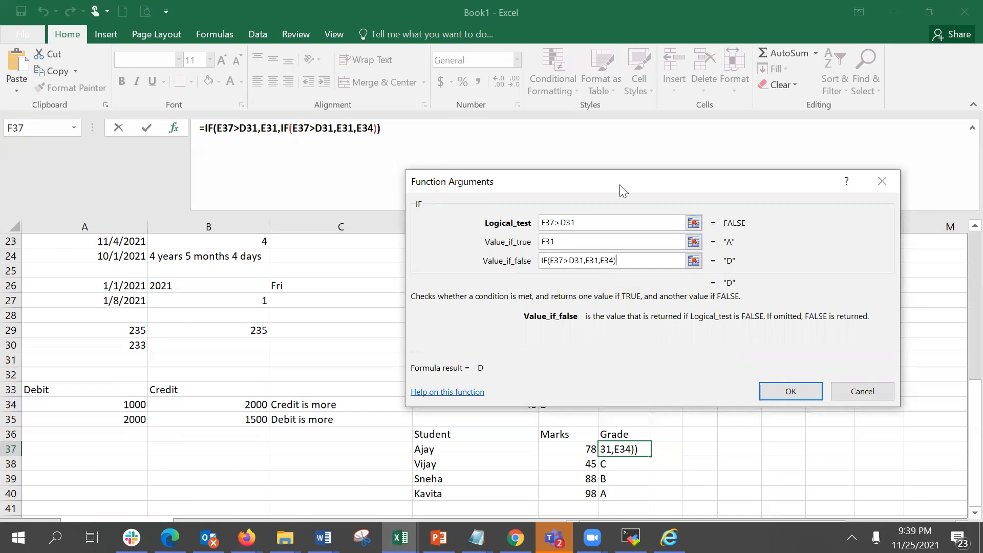
# Change the nested IF to compare E37 with D32 and return E32, then confirm the formula.
pyautogui.moveTo(617, 182); pyautogui.dragTo(595, 143)
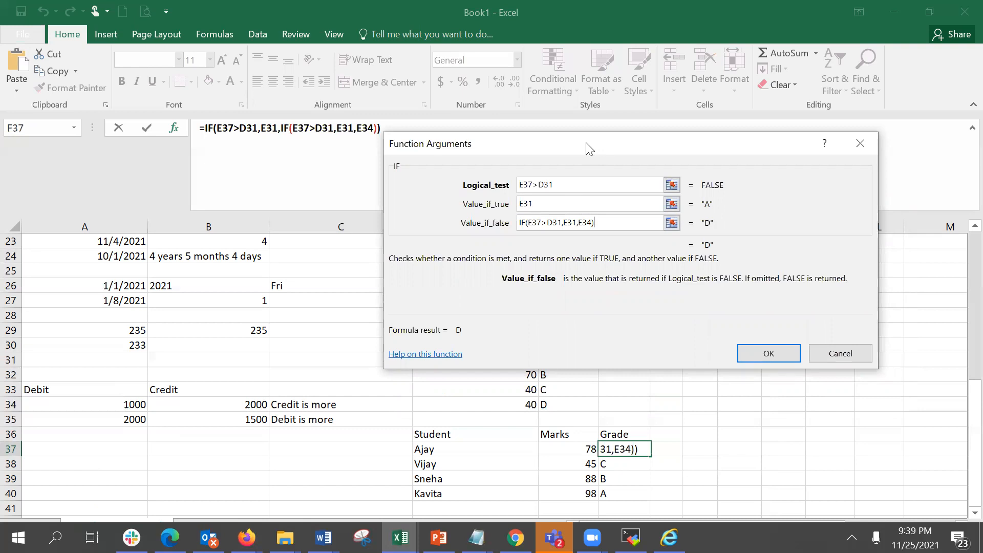
pyautogui.moveTo(587, 143); pyautogui.dragTo(719, 116)
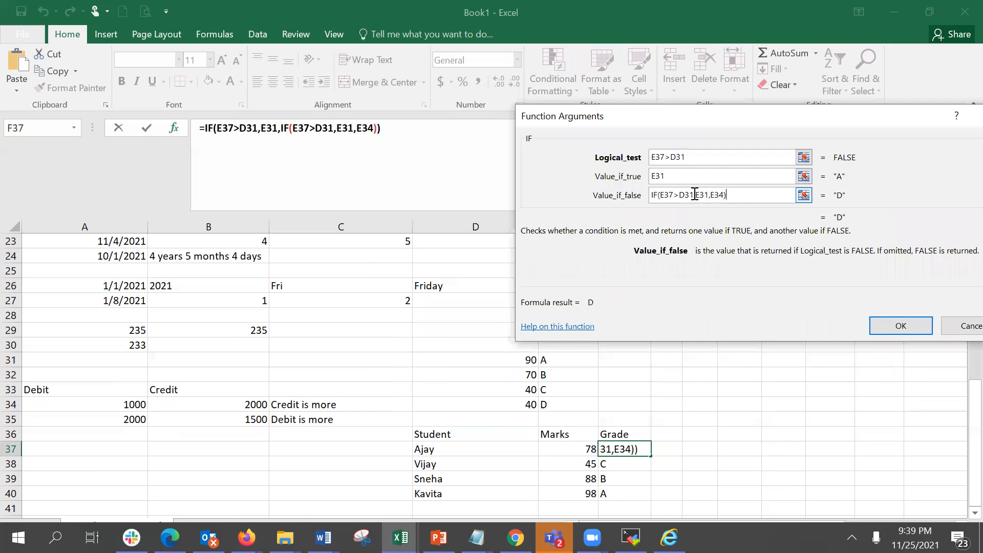
pyautogui.press('BackSpace')
pyautogui.write('2')
pyautogui.press('BackSpace')
pyautogui.write('3')
pyautogui.press('BackSpace')
pyautogui.write('2')
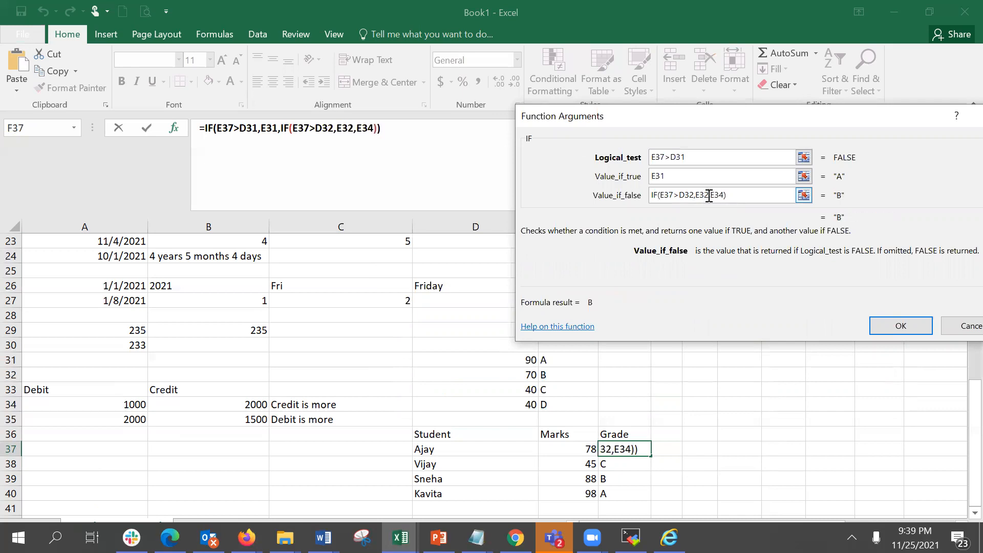
pyautogui.click(900, 329)
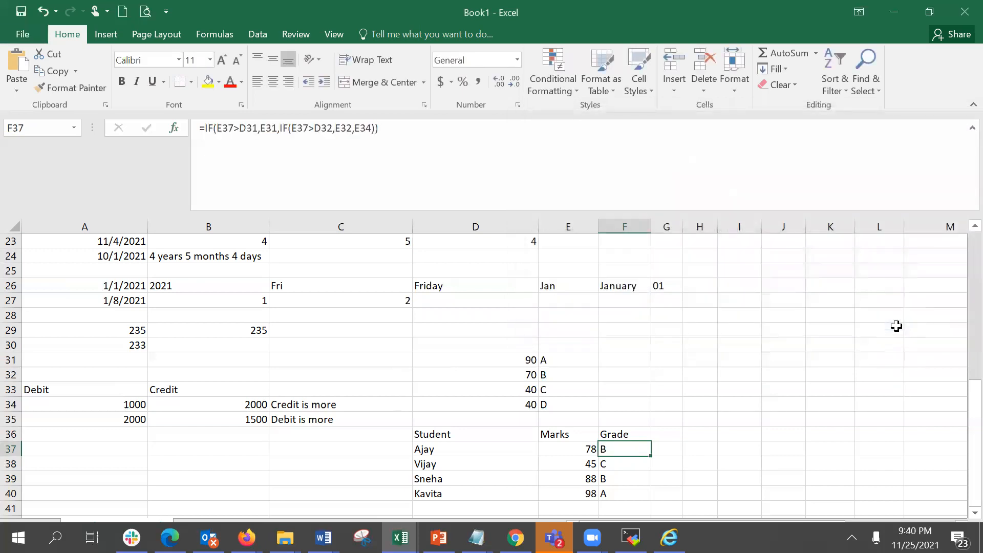
# Test the nested grade formula by entering Ajay's mark in E37 as 98, 82 and then 55.
pyautogui.click(562, 452)
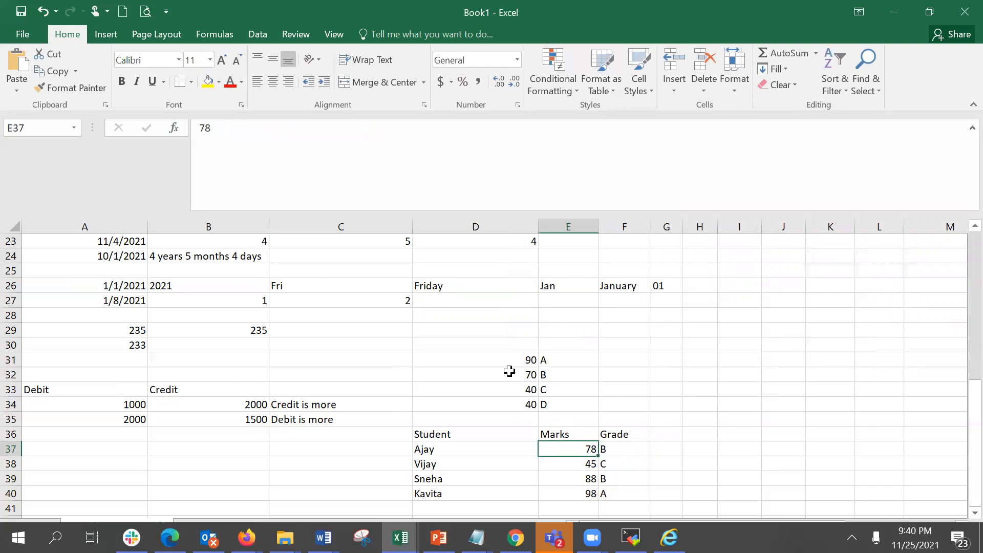
pyautogui.click(509, 371)
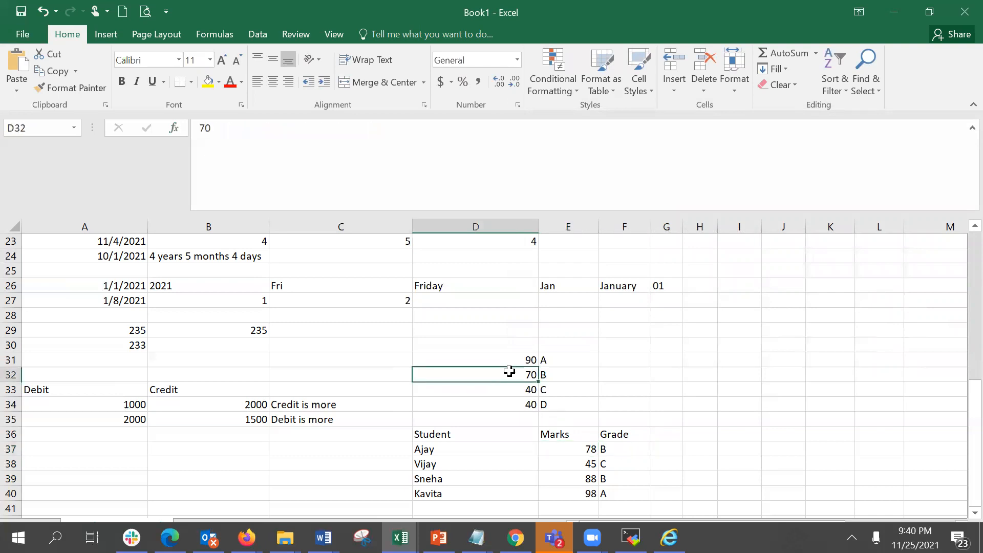
pyautogui.click(629, 449)
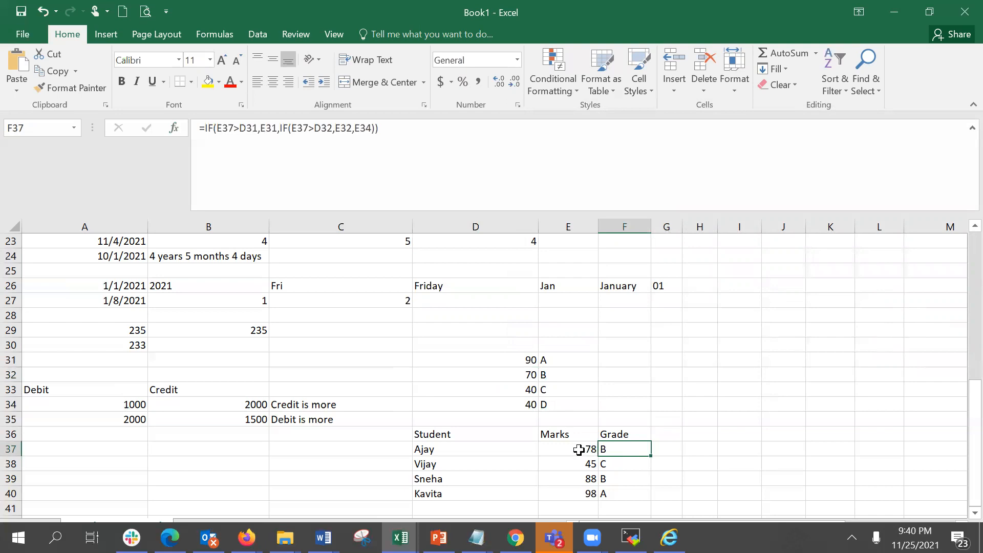
pyautogui.click(579, 450)
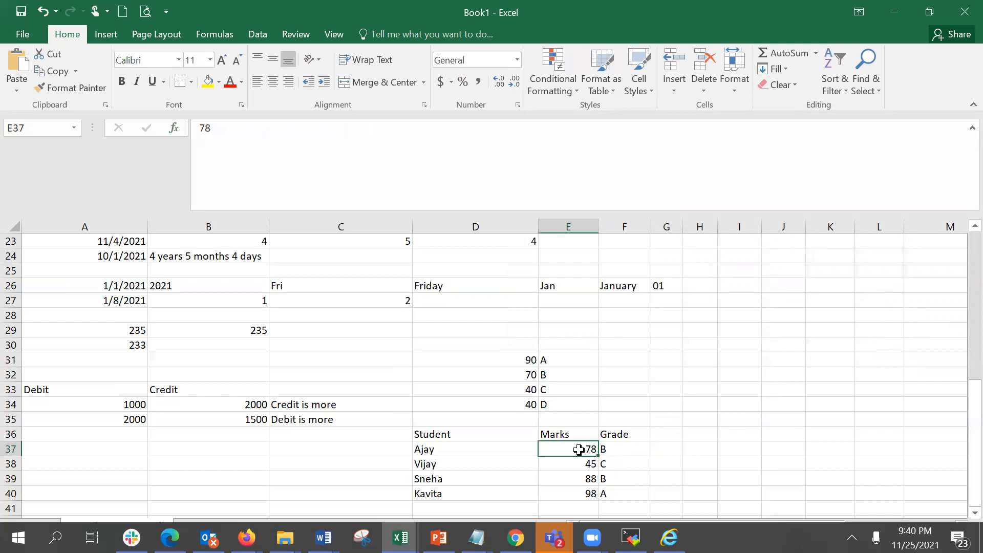
pyautogui.write('9')
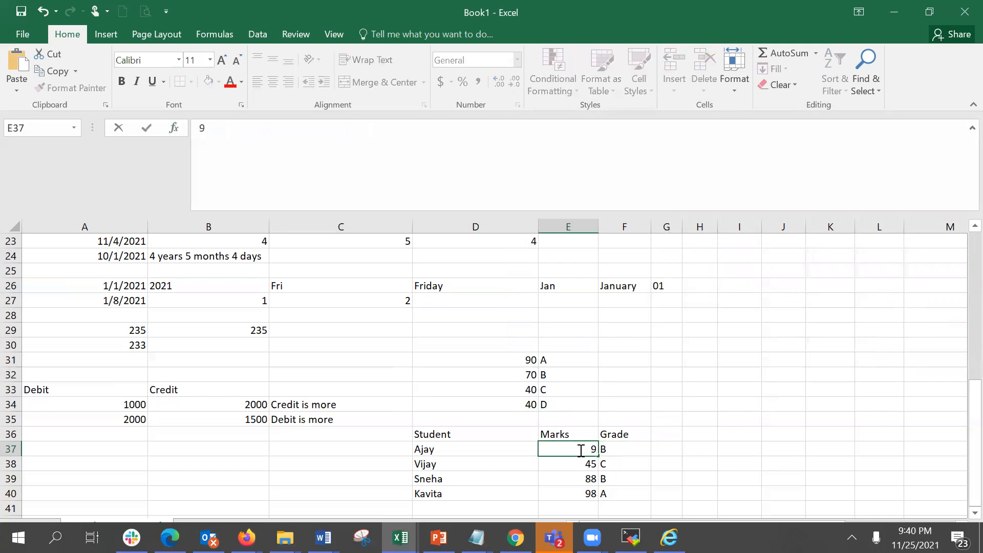
pyautogui.write('8')
pyautogui.press('Return')
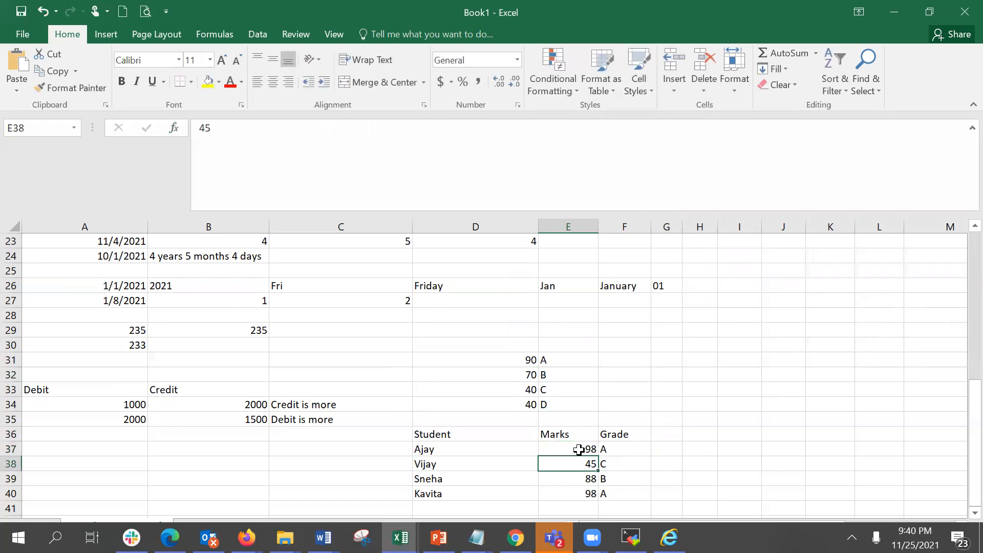
pyautogui.click(580, 450)
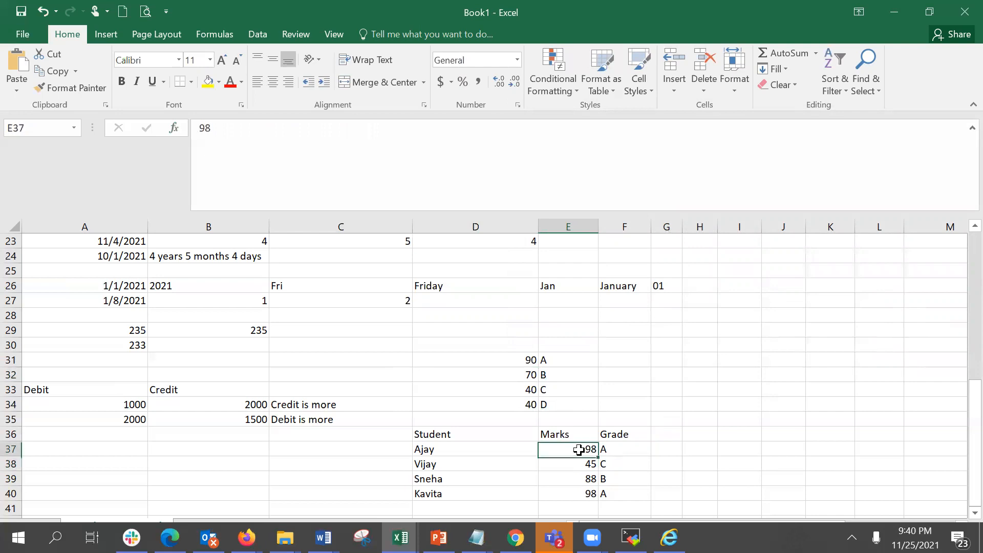
pyautogui.write('82')
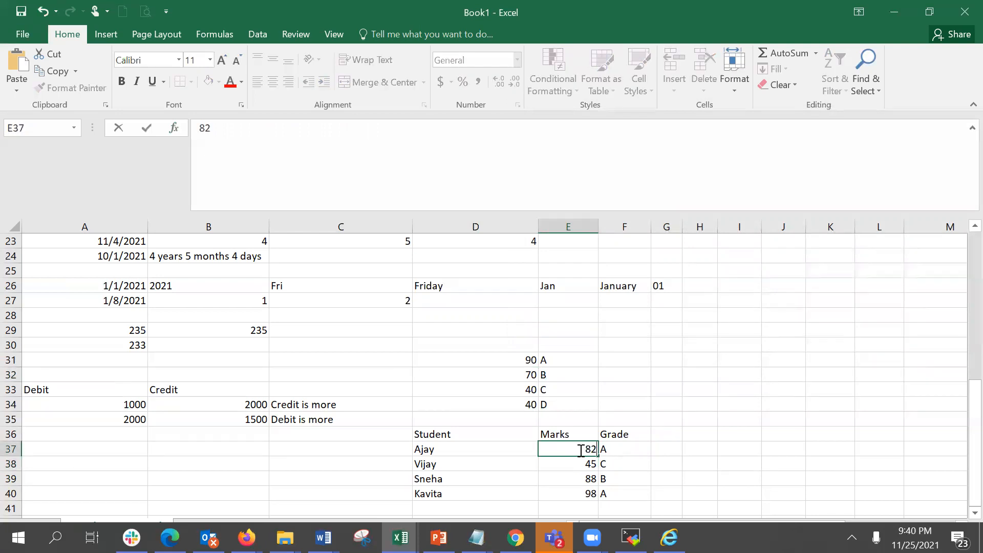
pyautogui.press('Return')
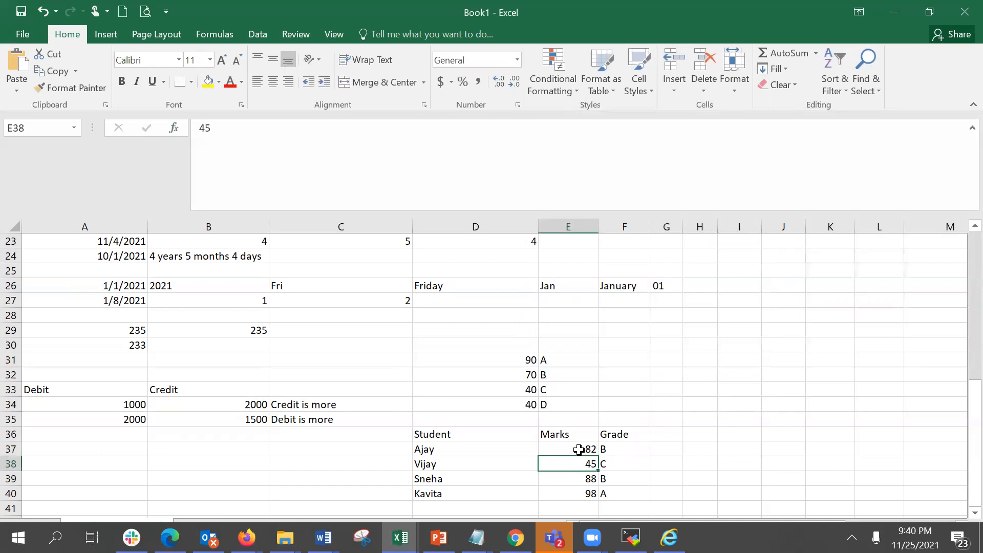
pyautogui.click(578, 449)
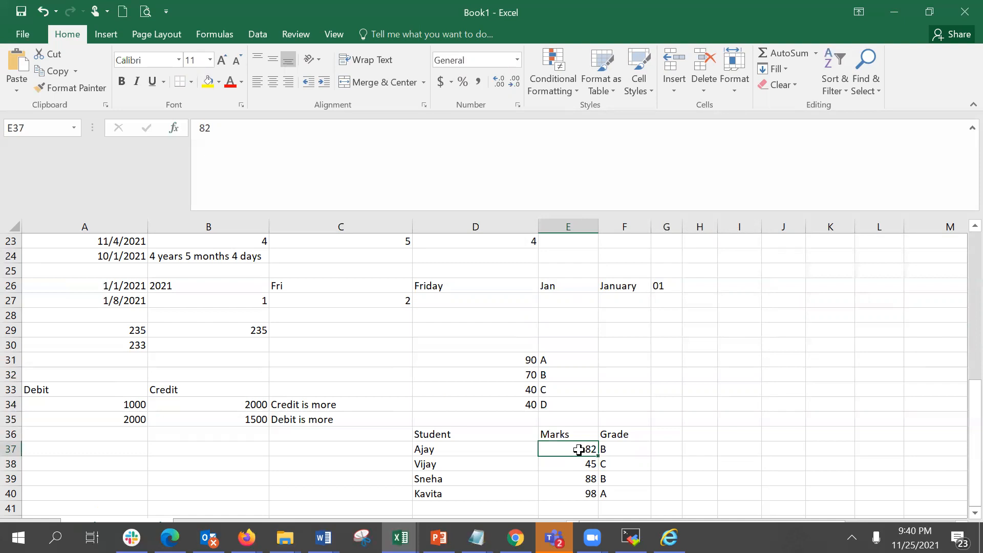
pyautogui.write('55')
pyautogui.press('Return')
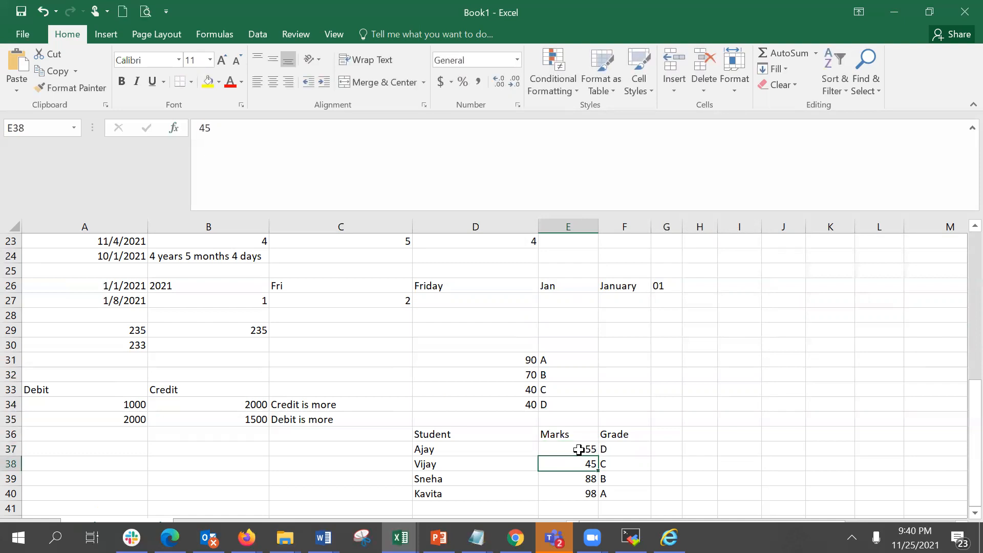
# Replace E34 in F37's formula with a copied IF that compares E37 with D33 and returns E33, then confirm it.
pyautogui.click(625, 449)
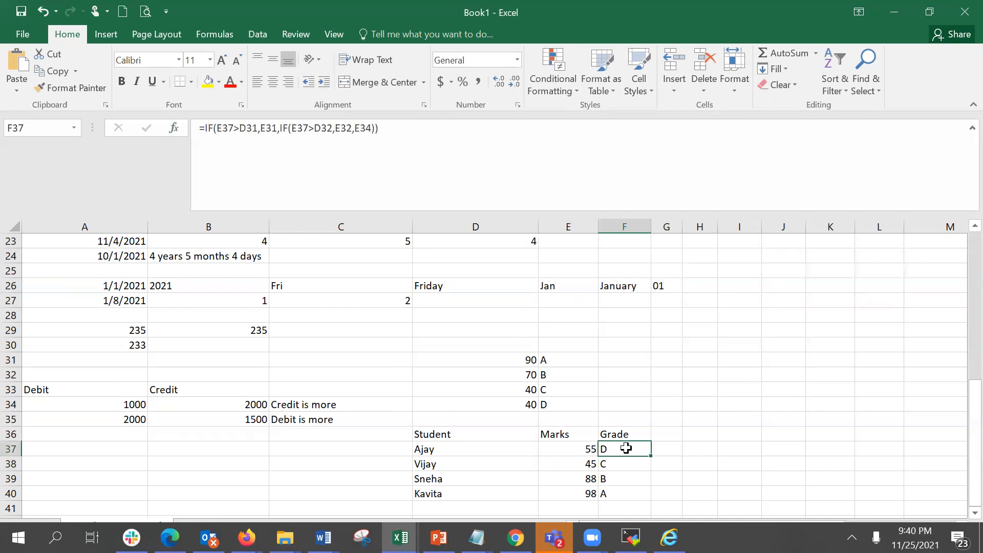
pyautogui.click(174, 129)
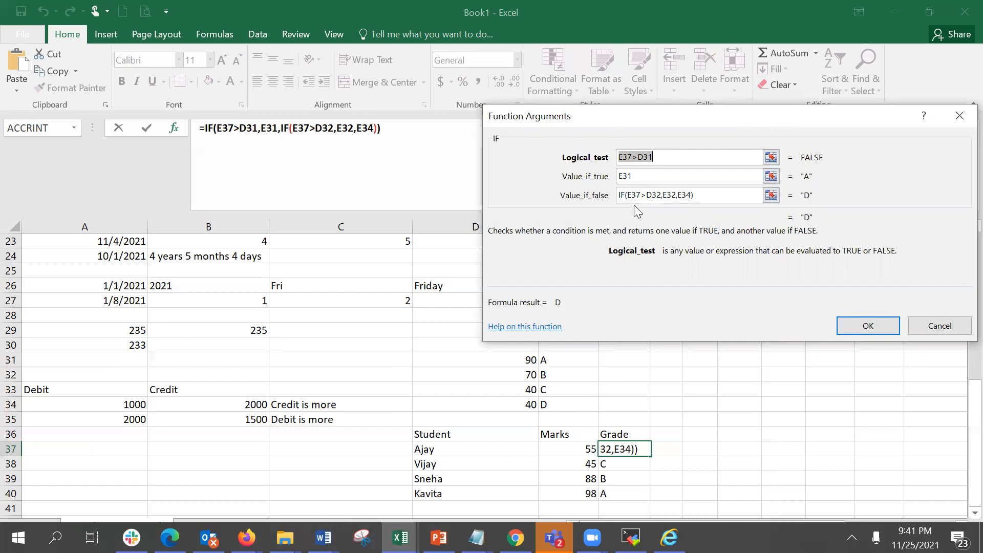
pyautogui.press('Tab')
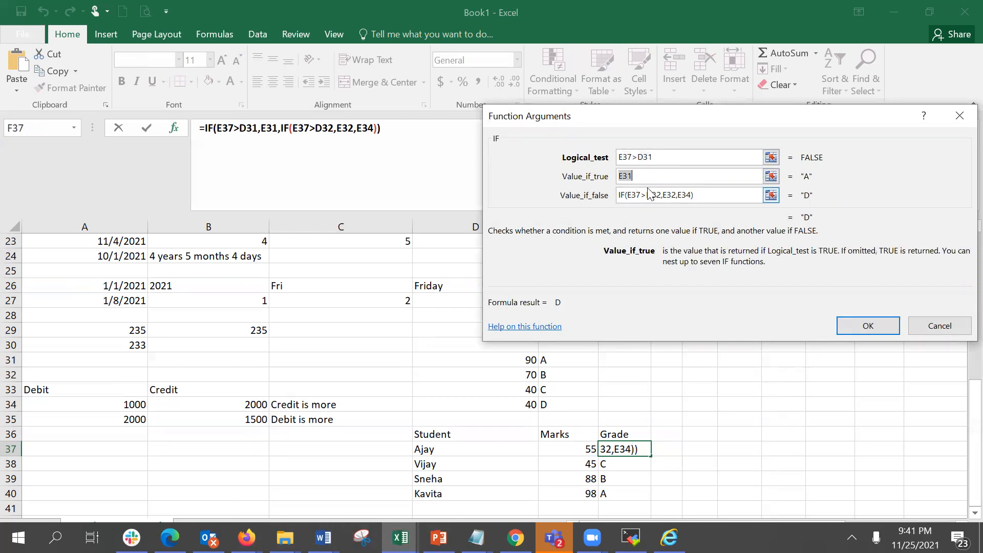
pyautogui.click(648, 195)
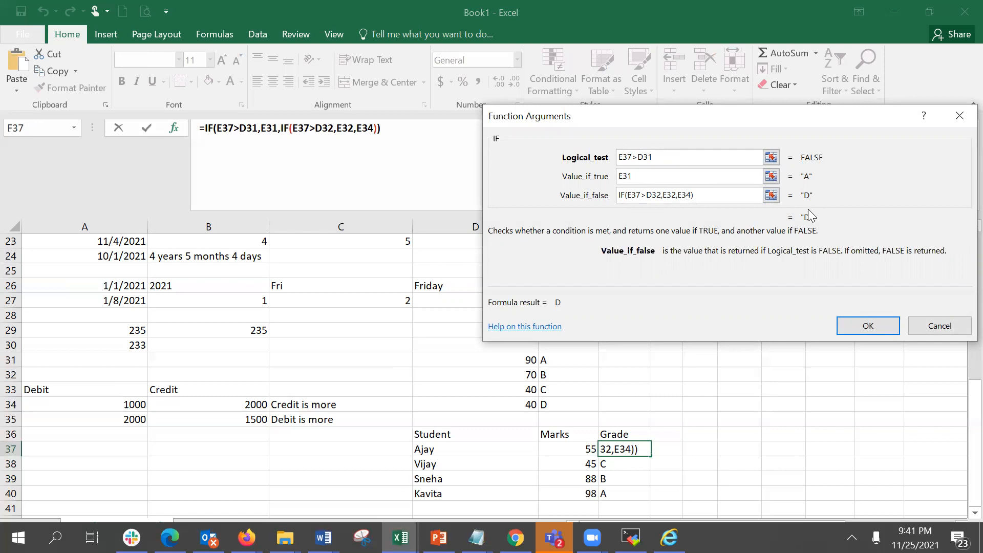
pyautogui.click(849, 324)
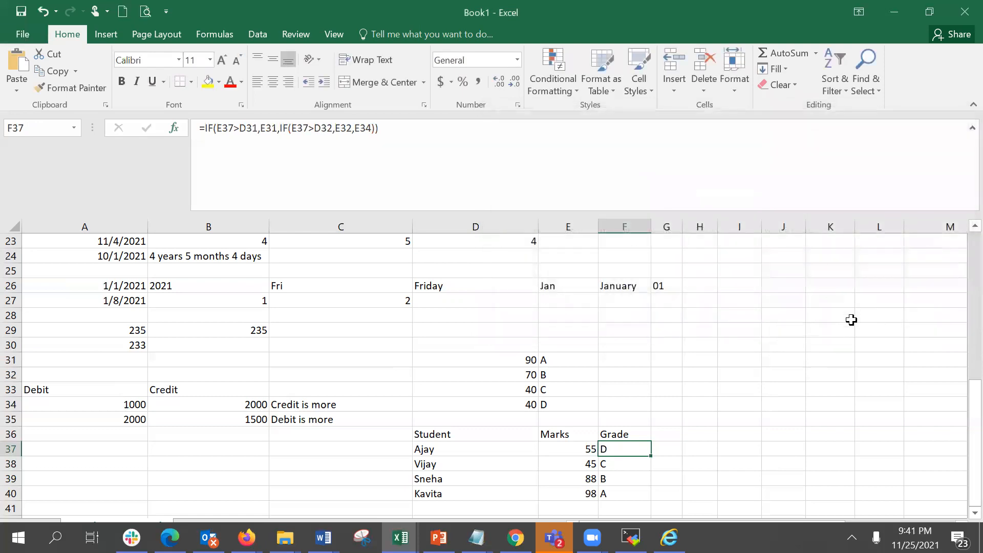
pyautogui.click(361, 127)
pyautogui.moveTo(360, 126); pyautogui.dragTo(372, 126)
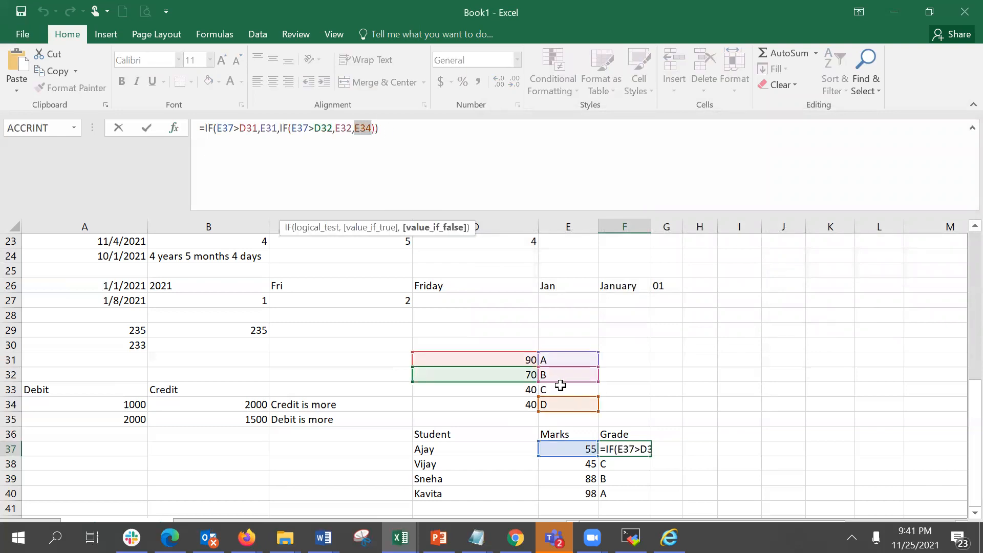
pyautogui.write('IF(E37>D31,E31,E34)')
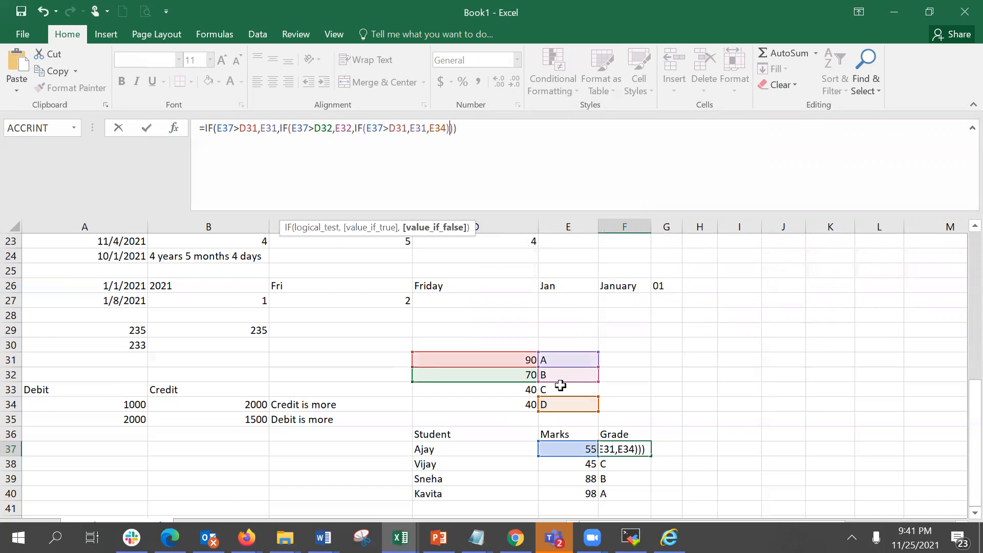
pyautogui.click(409, 128)
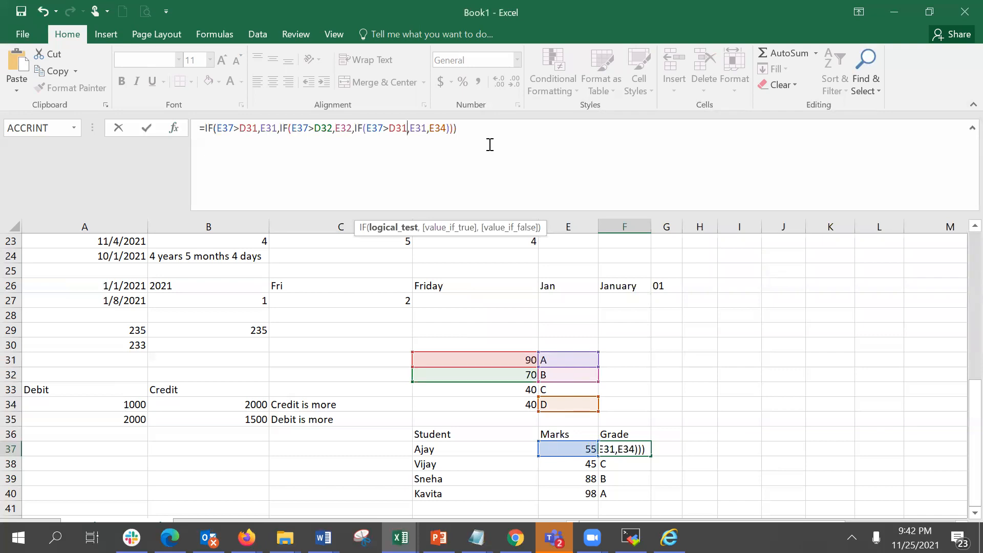
pyautogui.press('BackSpace')
pyautogui.write('3')
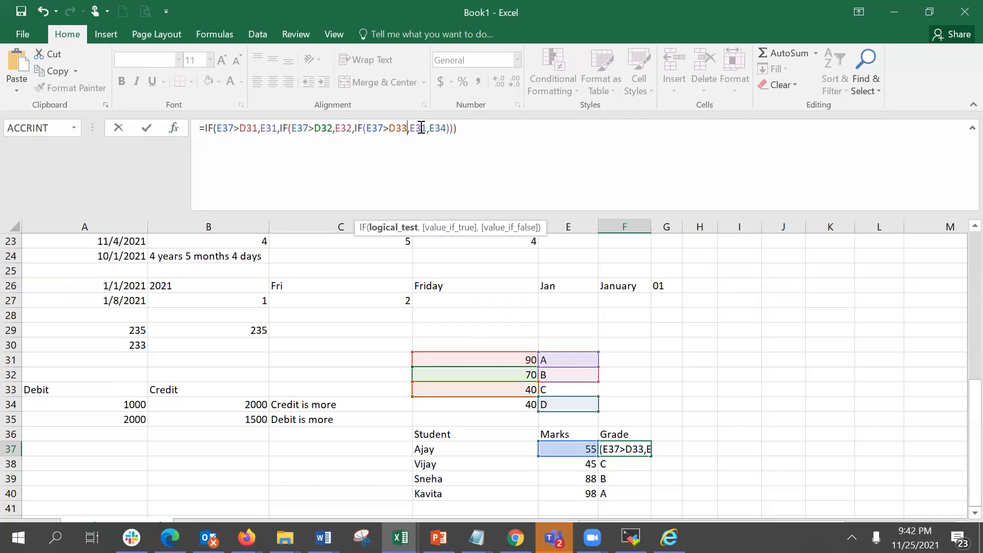
pyautogui.click(428, 127)
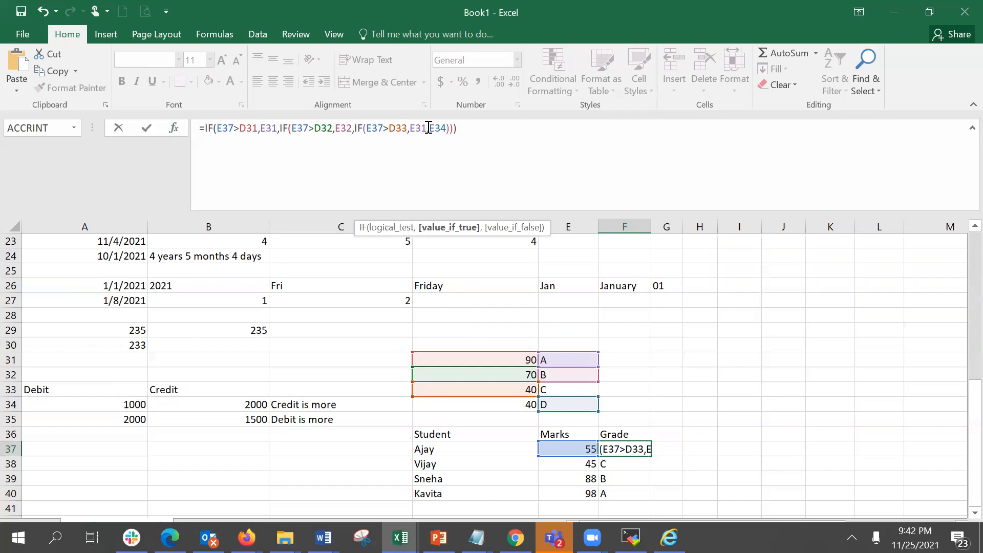
pyautogui.press('BackSpace')
pyautogui.write('3')
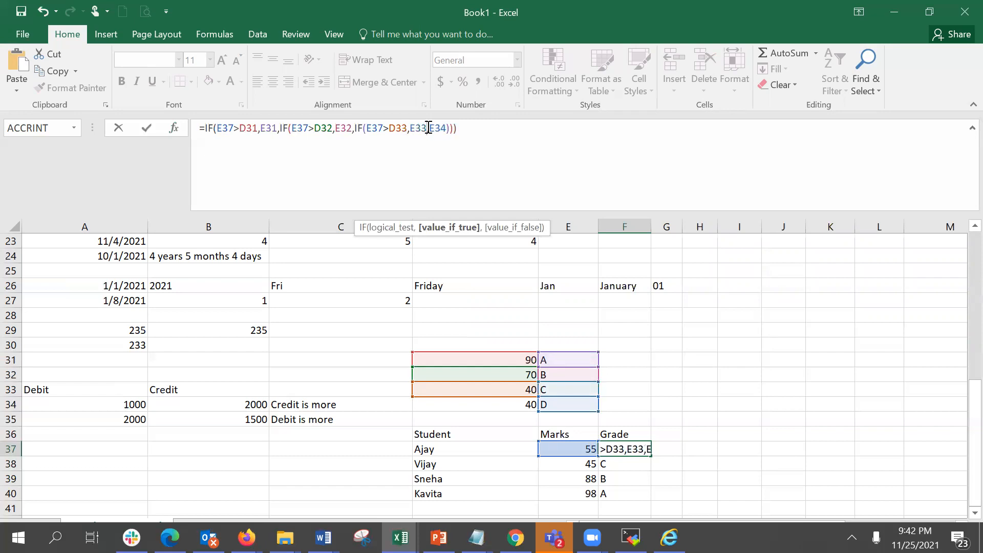
pyautogui.press('Return')
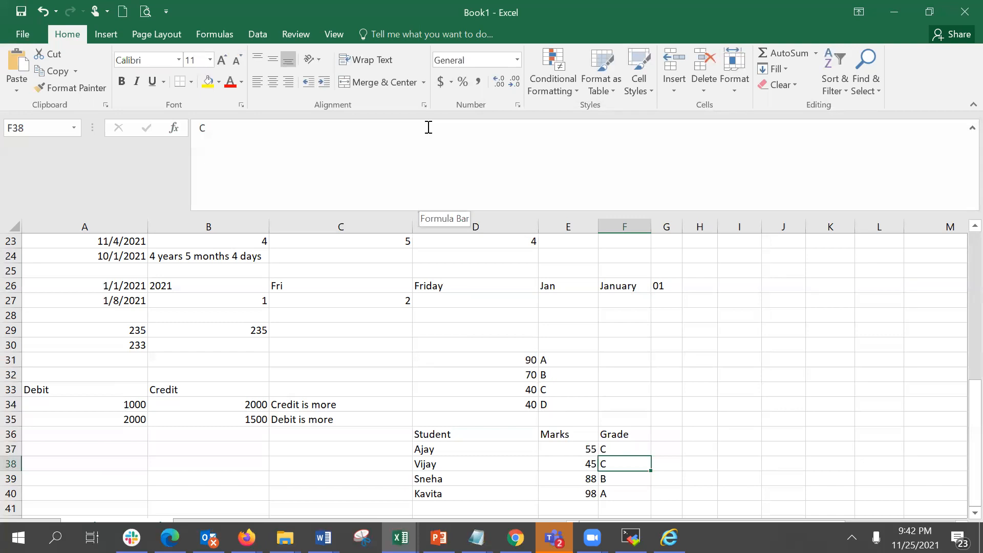
# Review F37's formula arguments, then fill the grade formula down into F38 and inspect the copied formula.
pyautogui.click(629, 449)
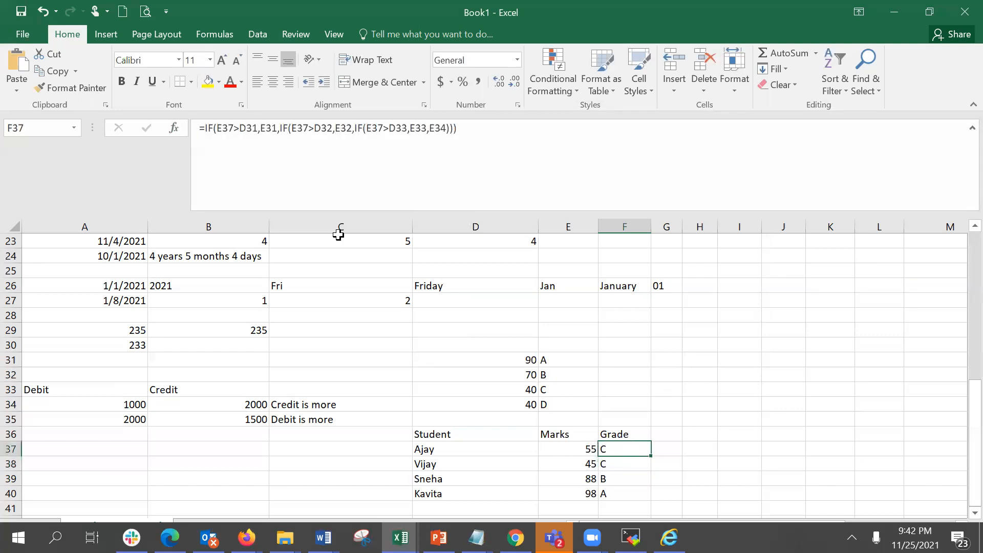
pyautogui.click(181, 127)
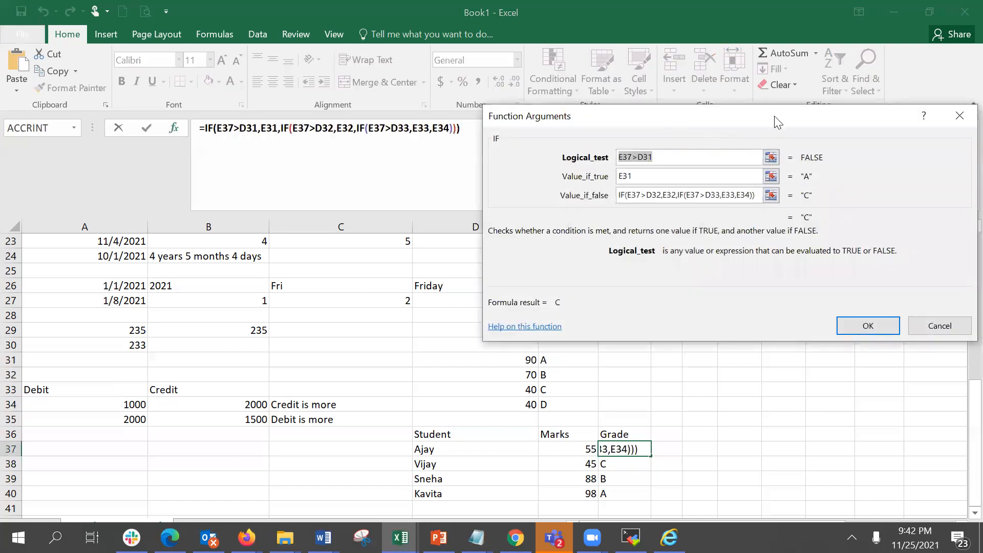
pyautogui.moveTo(767, 116); pyautogui.dragTo(666, 45)
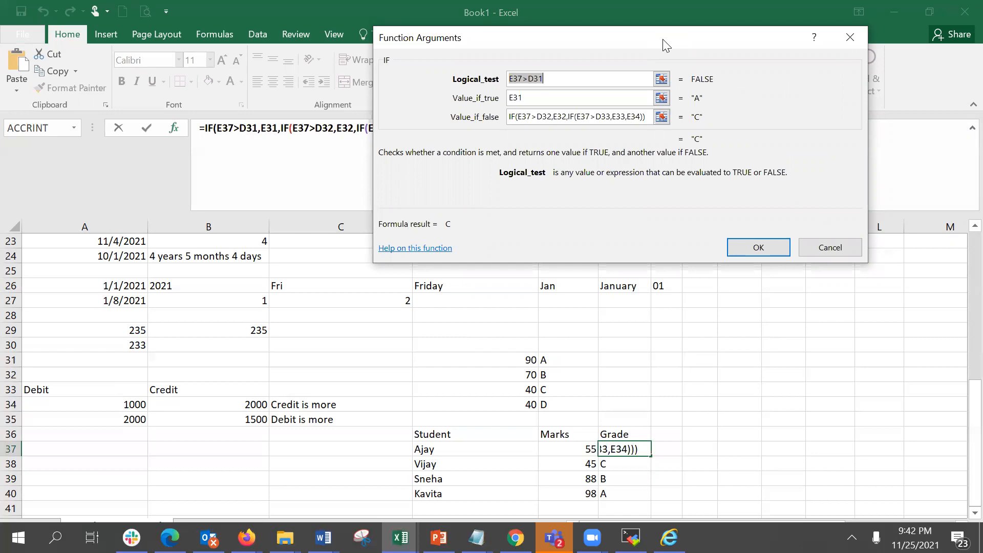
pyautogui.press('Return')
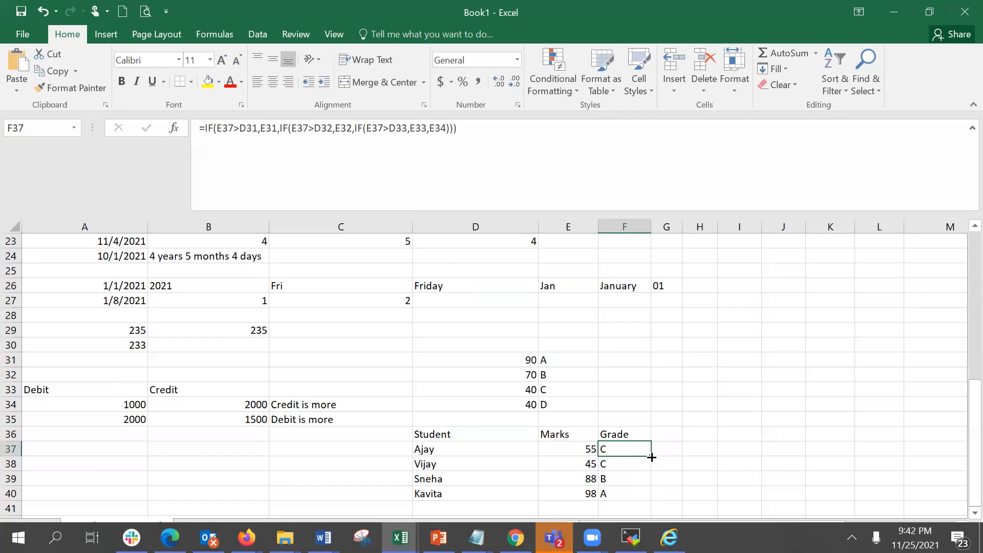
pyautogui.moveTo(653, 457); pyautogui.dragTo(651, 471)
pyautogui.click(622, 463)
pyautogui.doubleClick(623, 463)
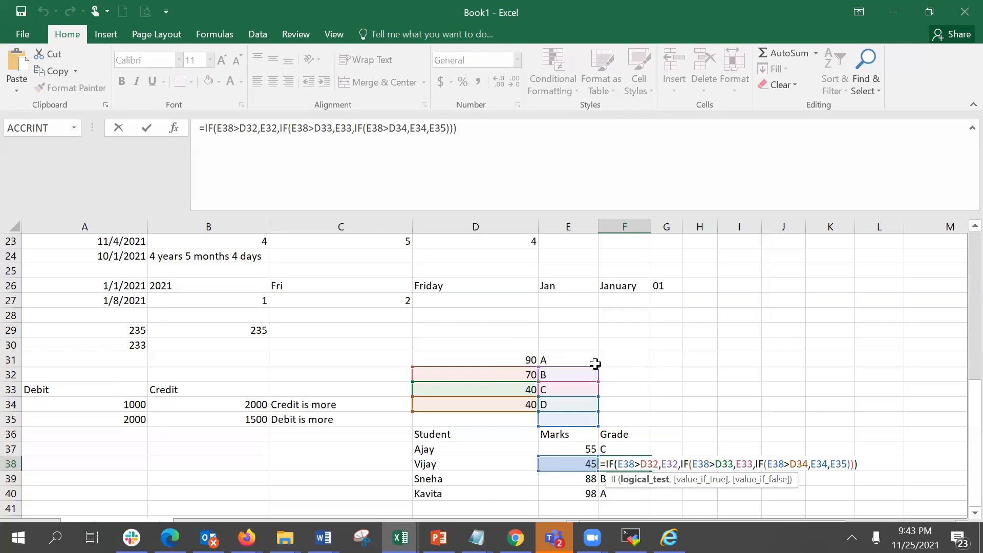
pyautogui.press('Escape')
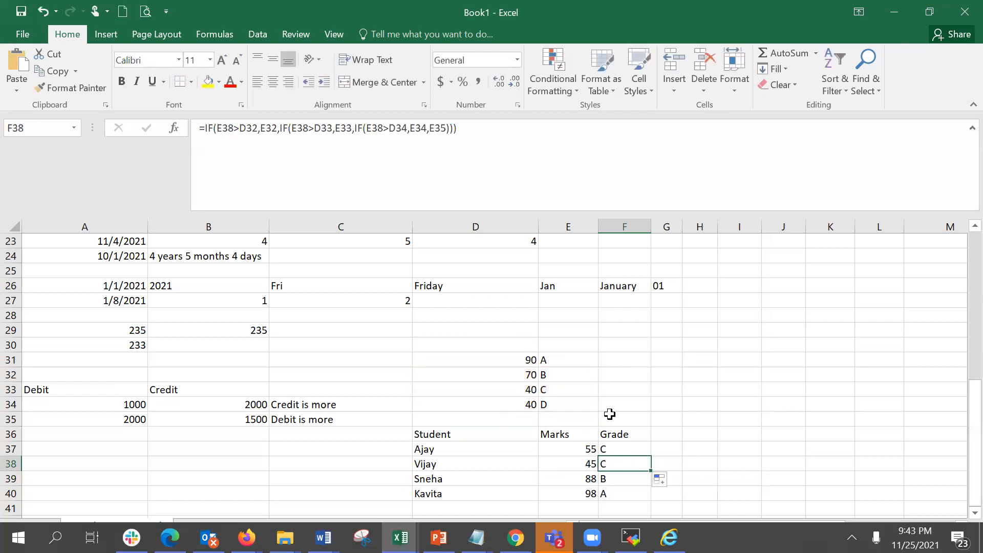
# Make every grade-table reference in F37's nested IF absolute ($D$31, $E$31 through $D$33, $E$33, $E$34), then confirm.
pyautogui.click(619, 450)
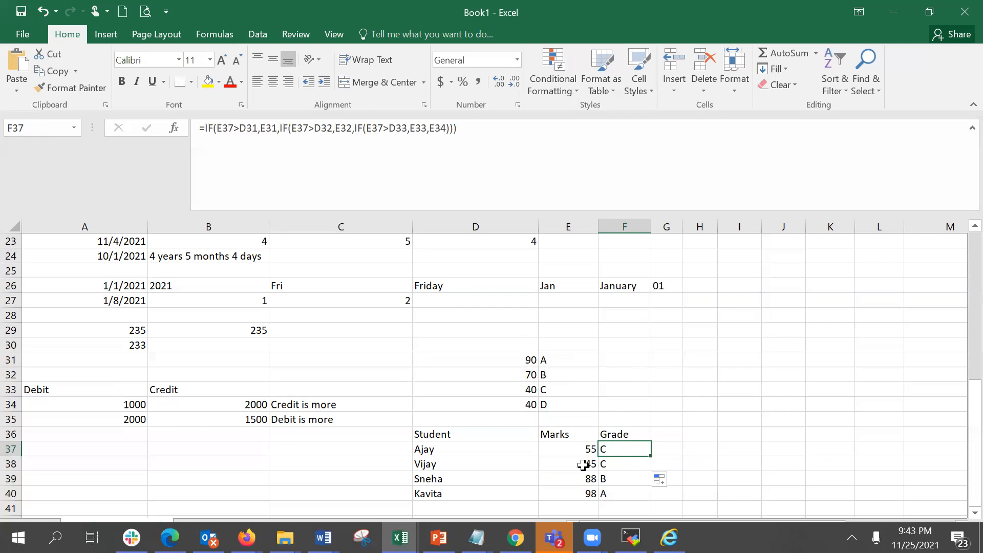
pyautogui.click(252, 132)
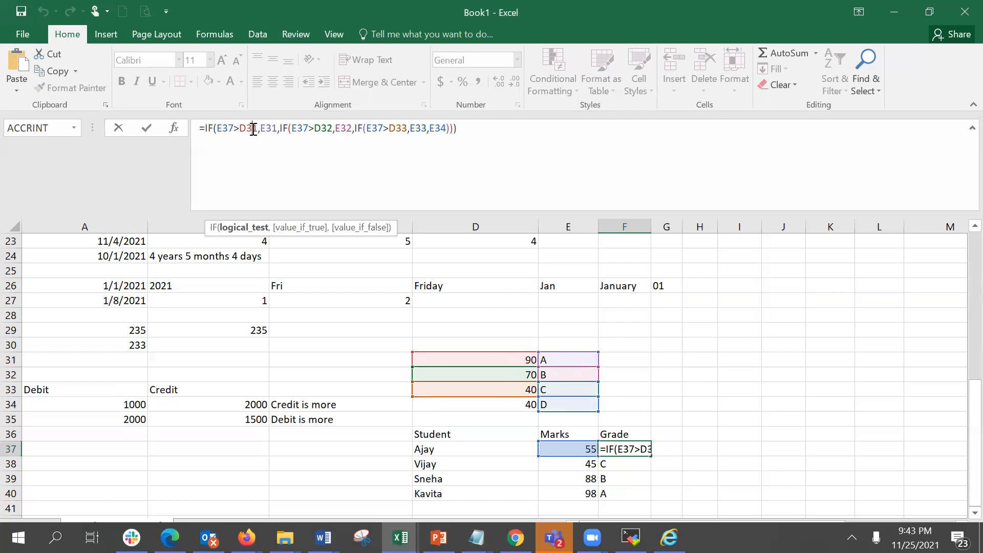
pyautogui.click(253, 129)
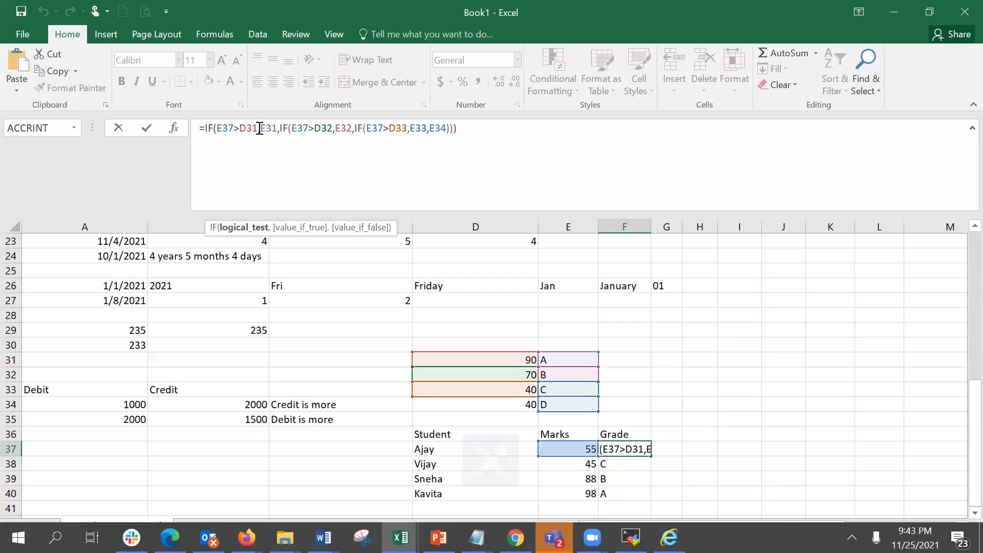
pyautogui.press('F4')
pyautogui.click(284, 129)
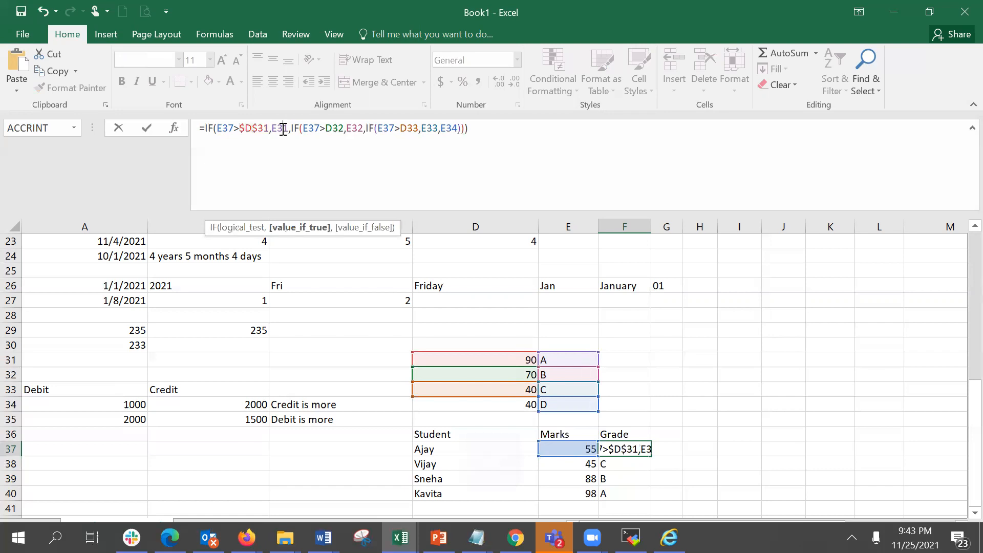
pyautogui.press('F4')
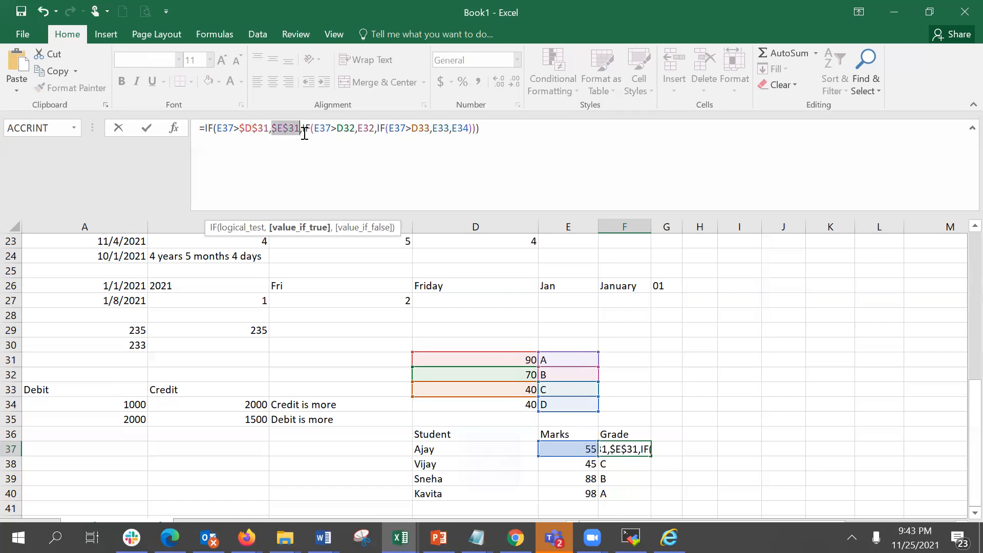
pyautogui.click(352, 129)
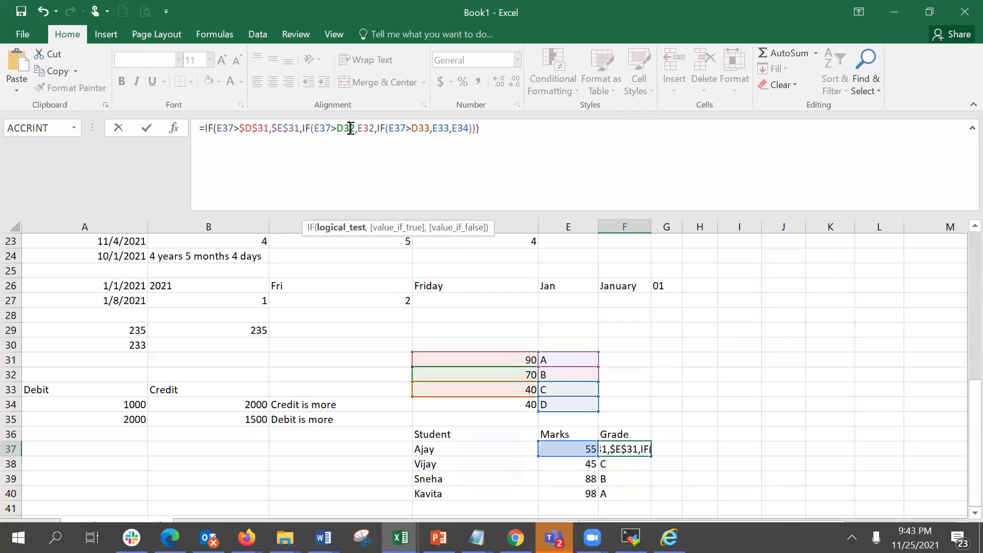
pyautogui.press('F4')
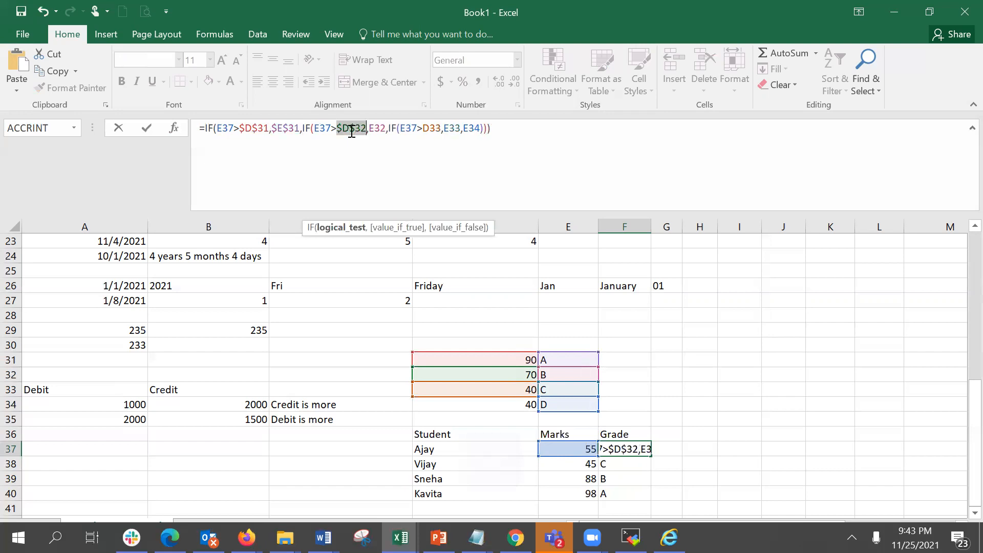
pyautogui.click(379, 130)
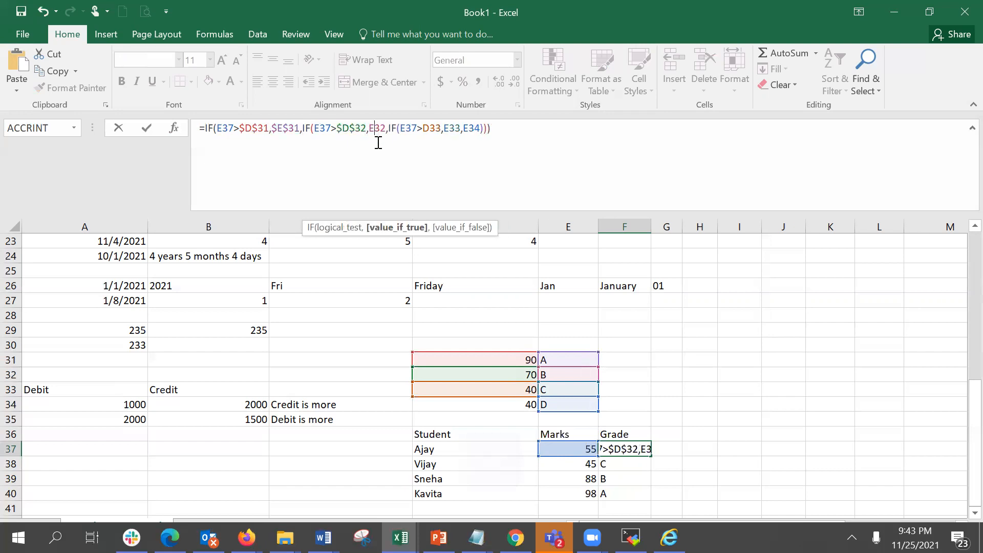
pyautogui.press('F4')
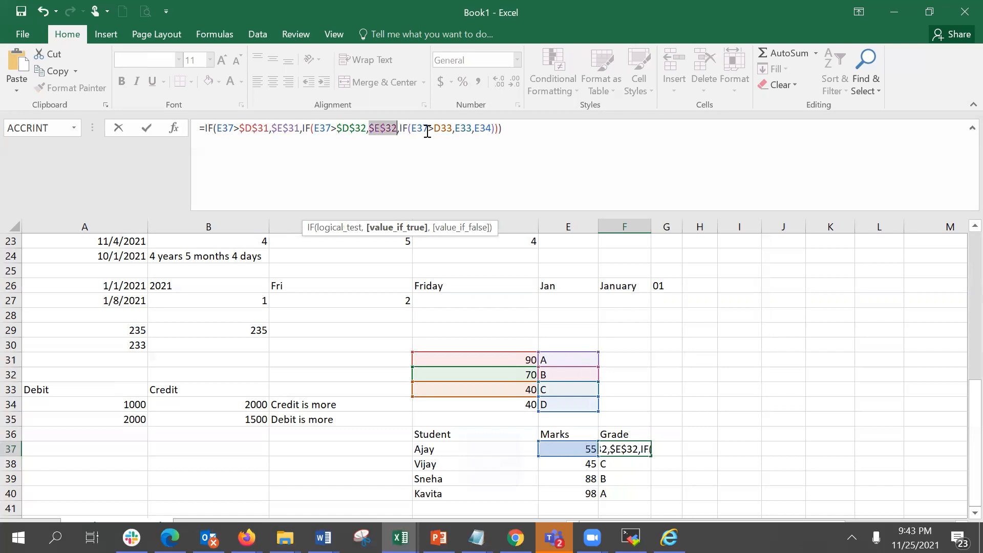
pyautogui.click(453, 129)
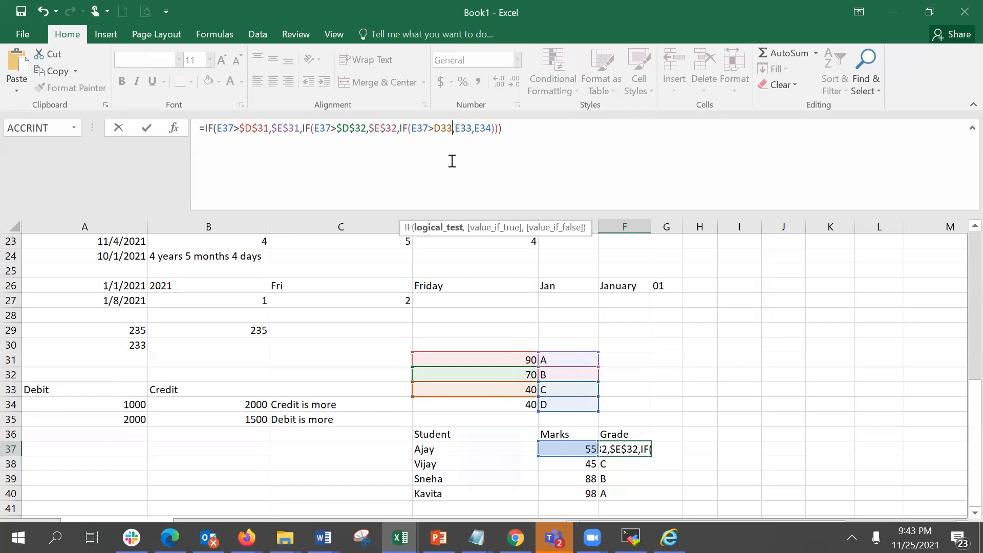
pyautogui.press('F4')
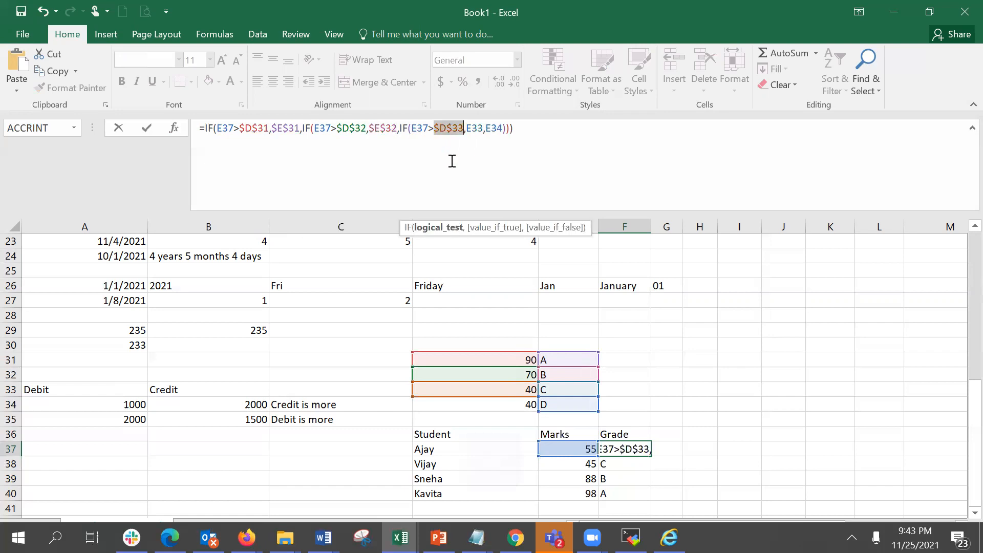
pyautogui.click(479, 129)
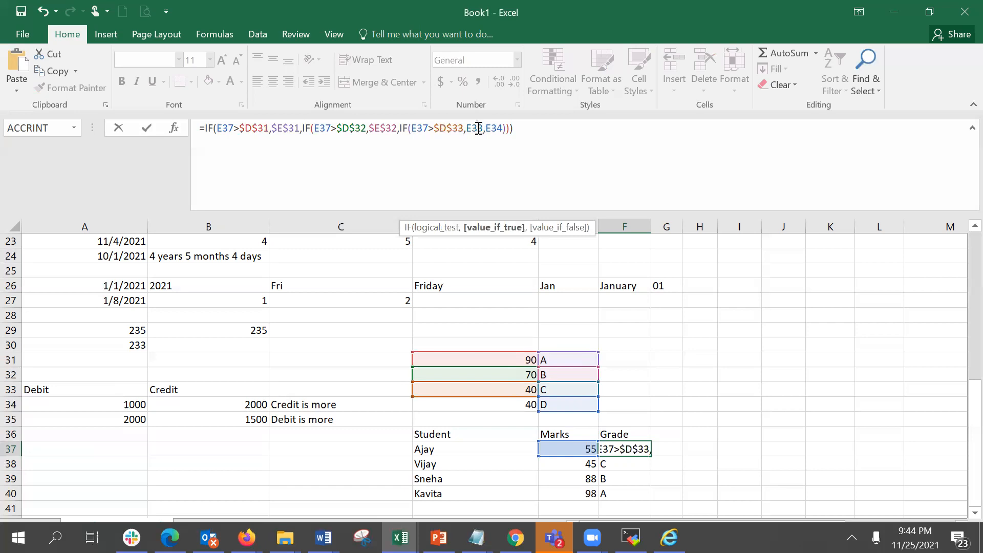
pyautogui.press('F4')
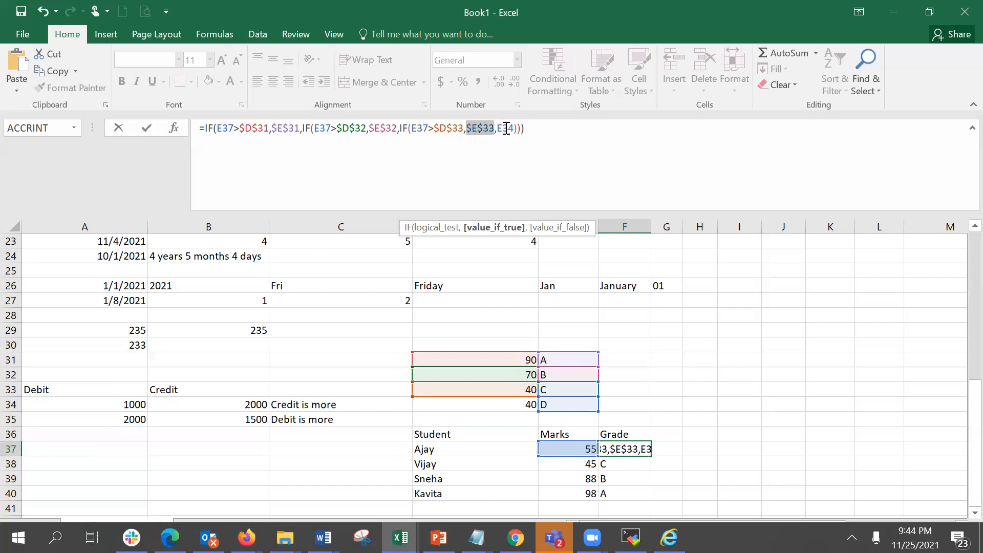
pyautogui.click(509, 129)
pyautogui.press('F4')
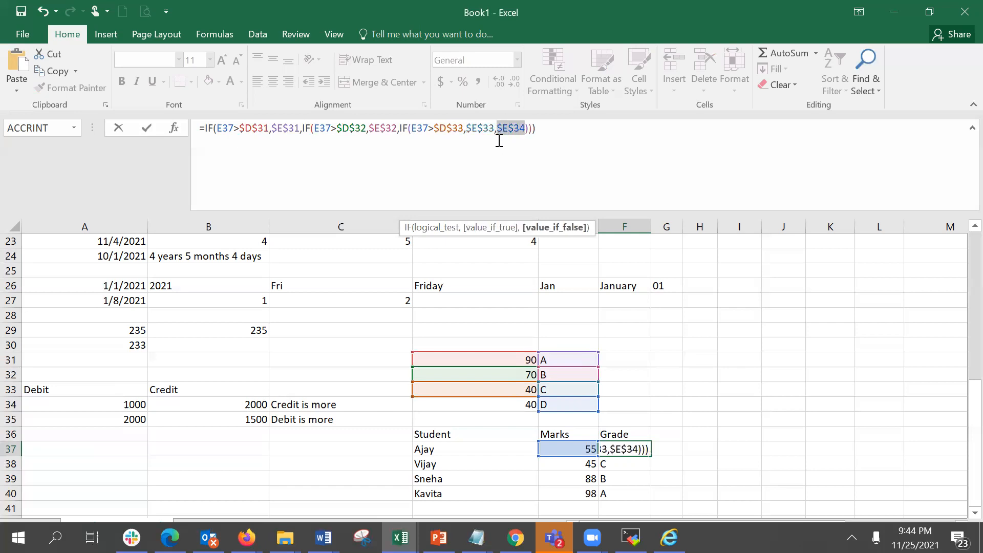
pyautogui.press('Return')
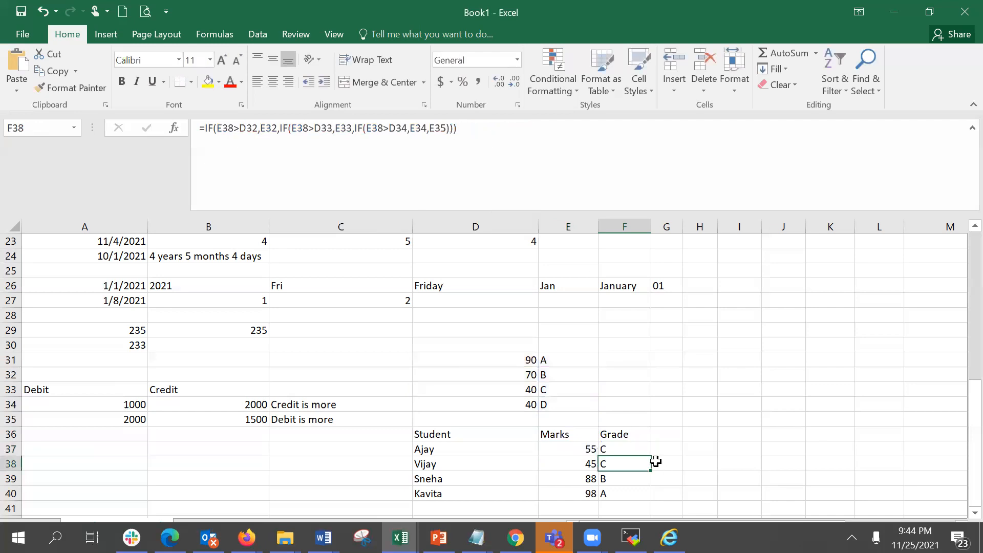
# Fill F37's grade formula down to F40 and inspect the copied formula in F39.
pyautogui.click(641, 450)
pyautogui.moveTo(650, 455); pyautogui.dragTo(644, 497)
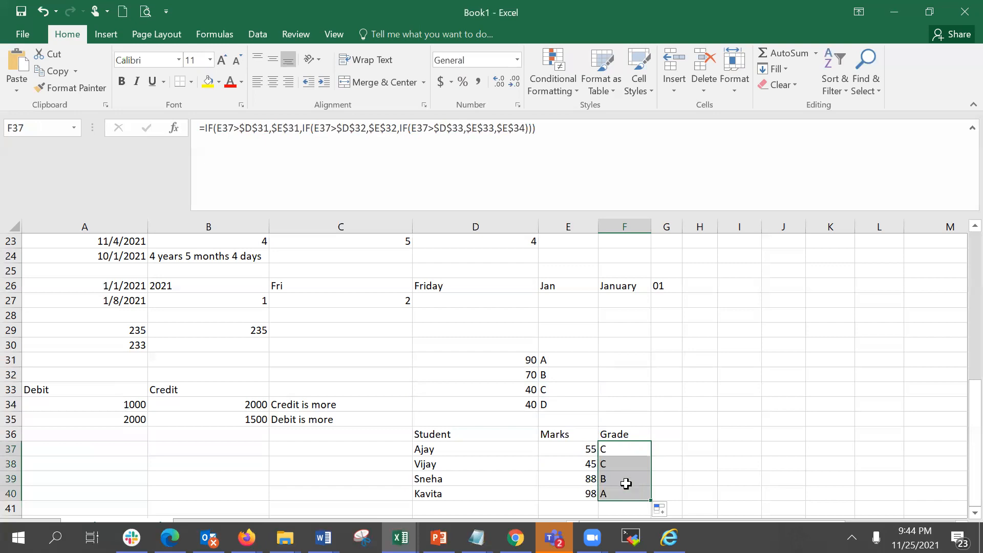
pyautogui.click(626, 479)
pyautogui.doubleClick(626, 479)
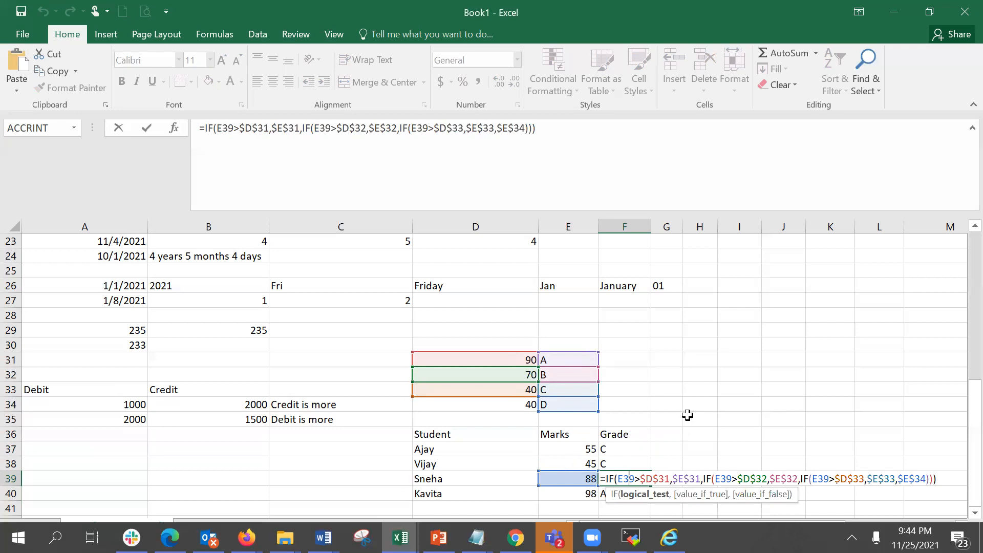
pyautogui.press('Escape')
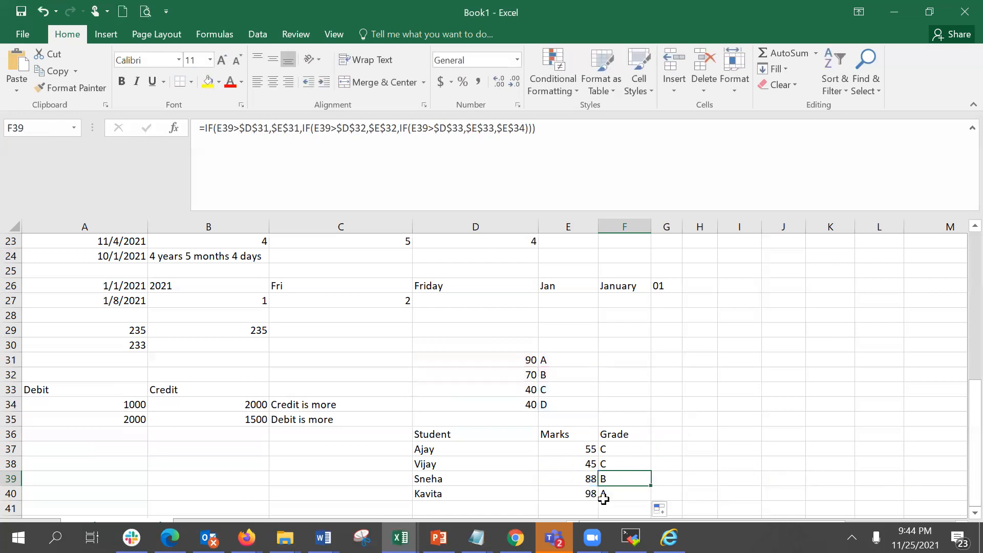
# Test the filled formula by entering Sneha's mark in E39 as 58 and then 98.
pyautogui.click(576, 482)
pyautogui.write('58')
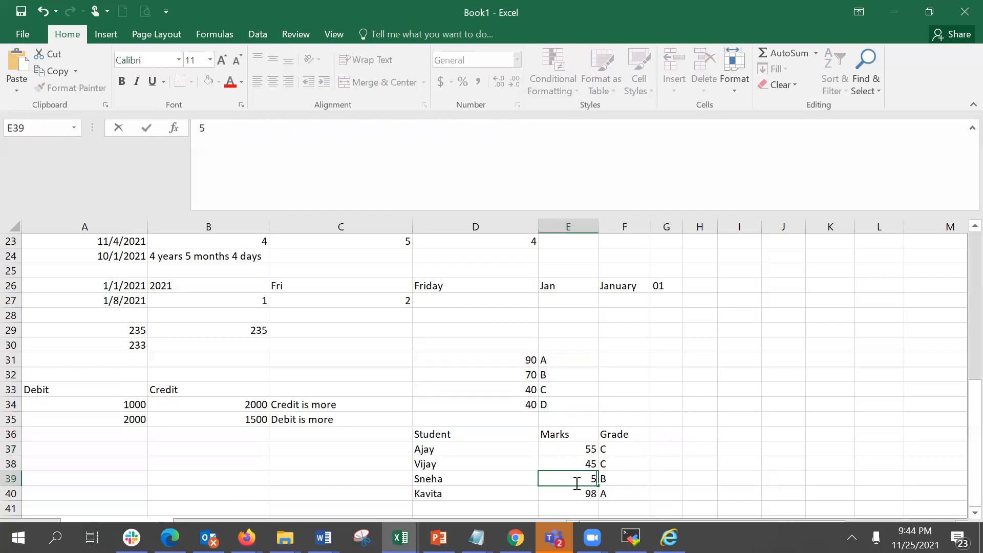
pyautogui.press('Return')
pyautogui.click(577, 479)
pyautogui.write('98')
pyautogui.click(724, 466)
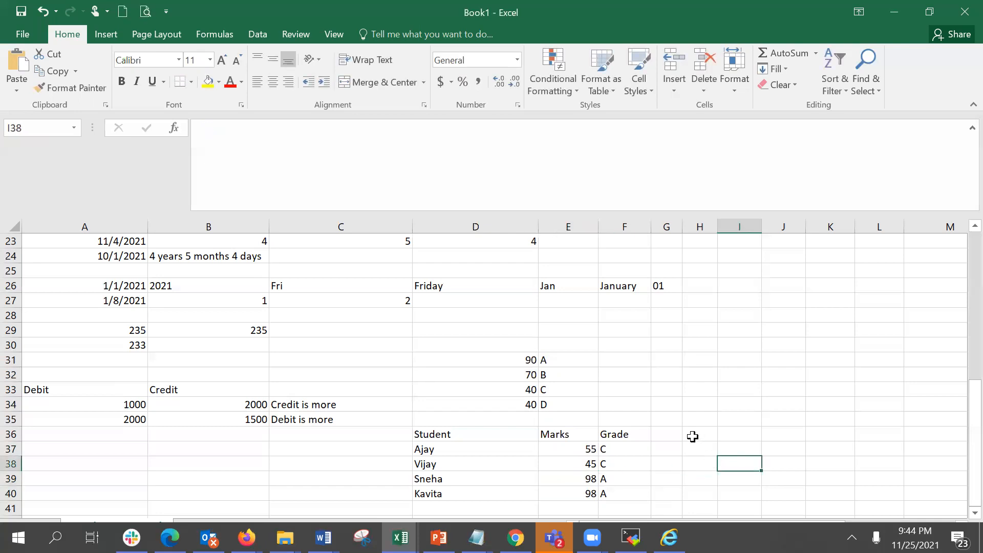
pyautogui.scroll(-2, 693, 436)
pyautogui.scroll(-1, 693, 437)
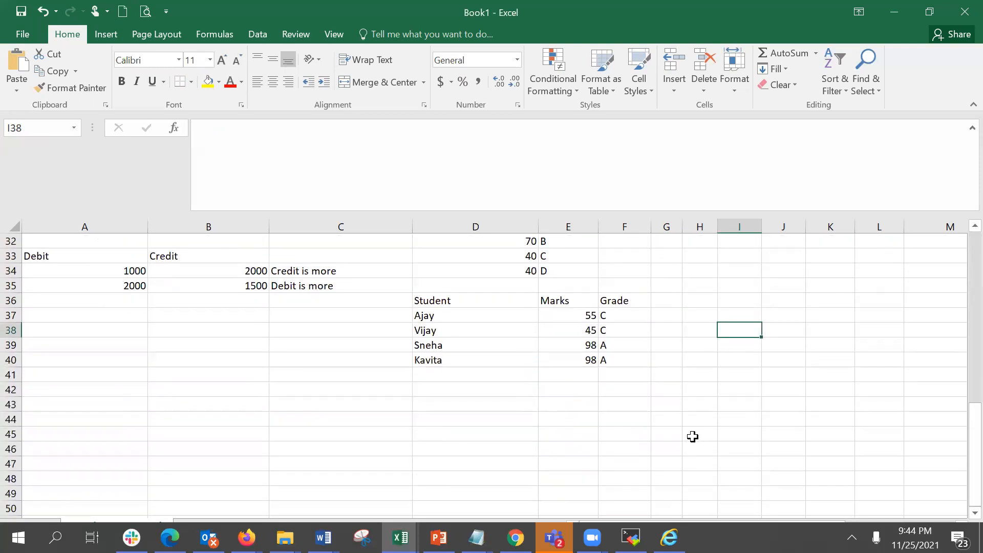
pyautogui.scroll(1, 693, 436)
pyautogui.scroll(1, 693, 436)
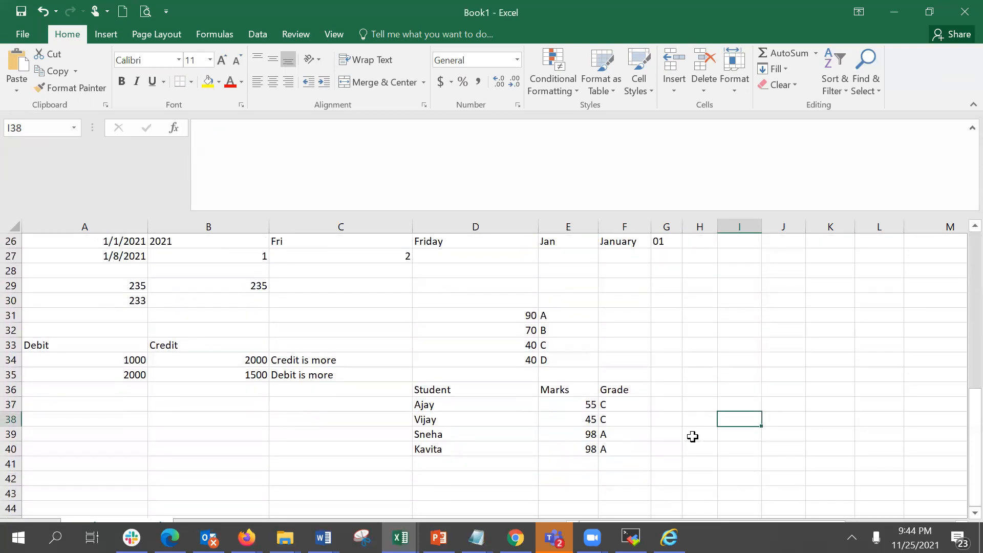
pyautogui.scroll(-1, 693, 437)
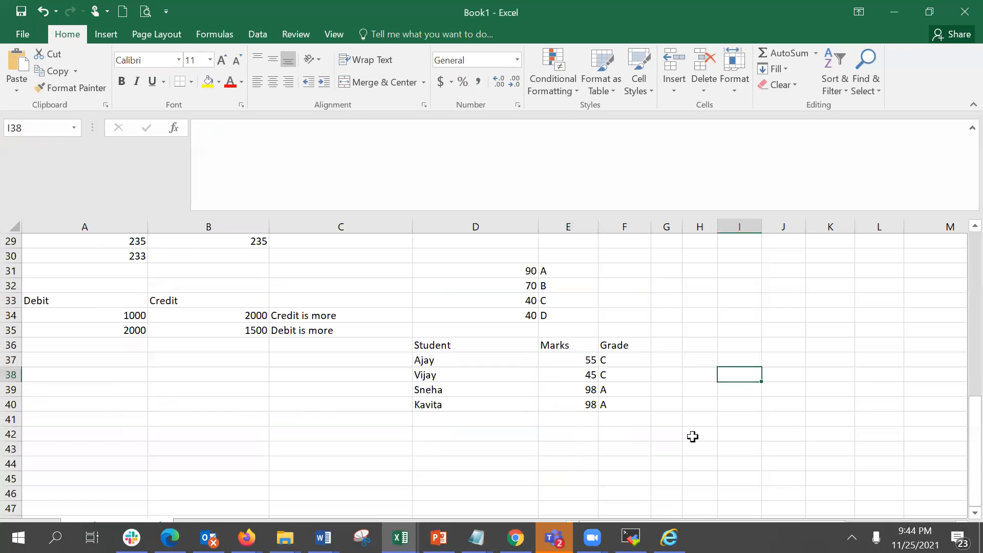